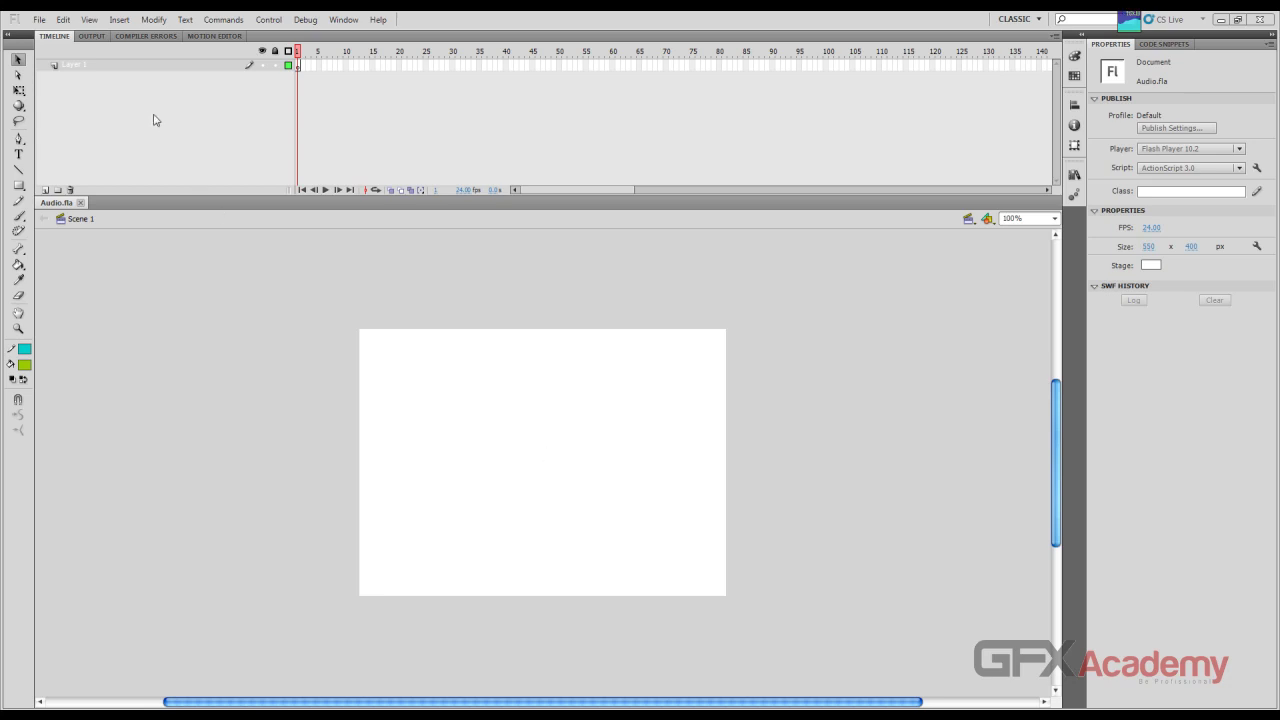
Step: Lock Layer 1 in the timeline
{"action": "left_click", "coordinate": [38, 20]}
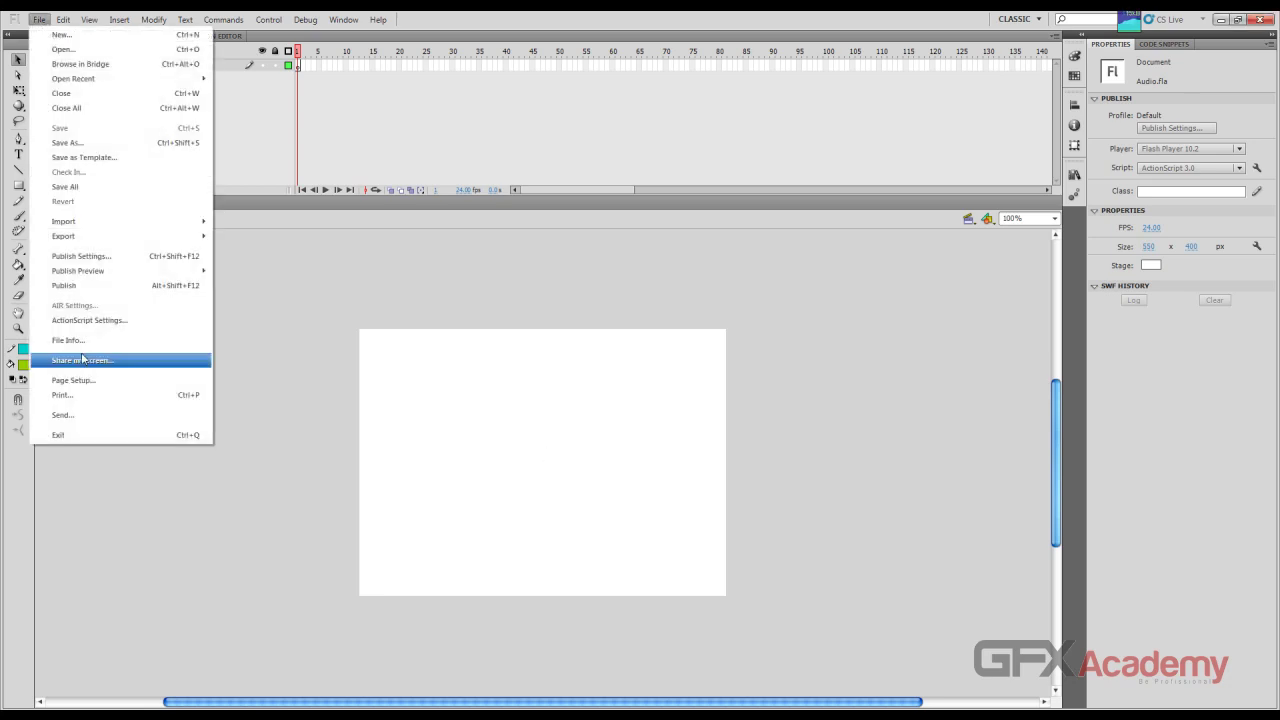
{"action": "mouse_move", "coordinate": [165, 222]}
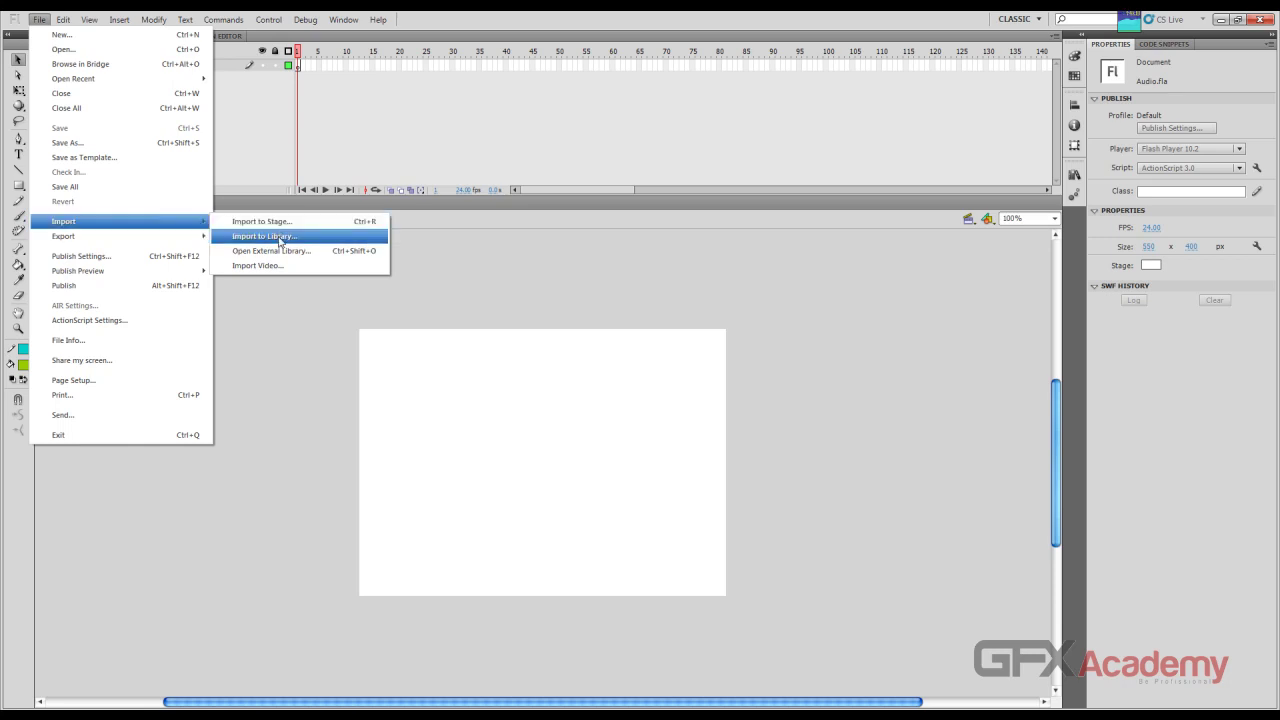
{"action": "left_click", "coordinate": [279, 72]}
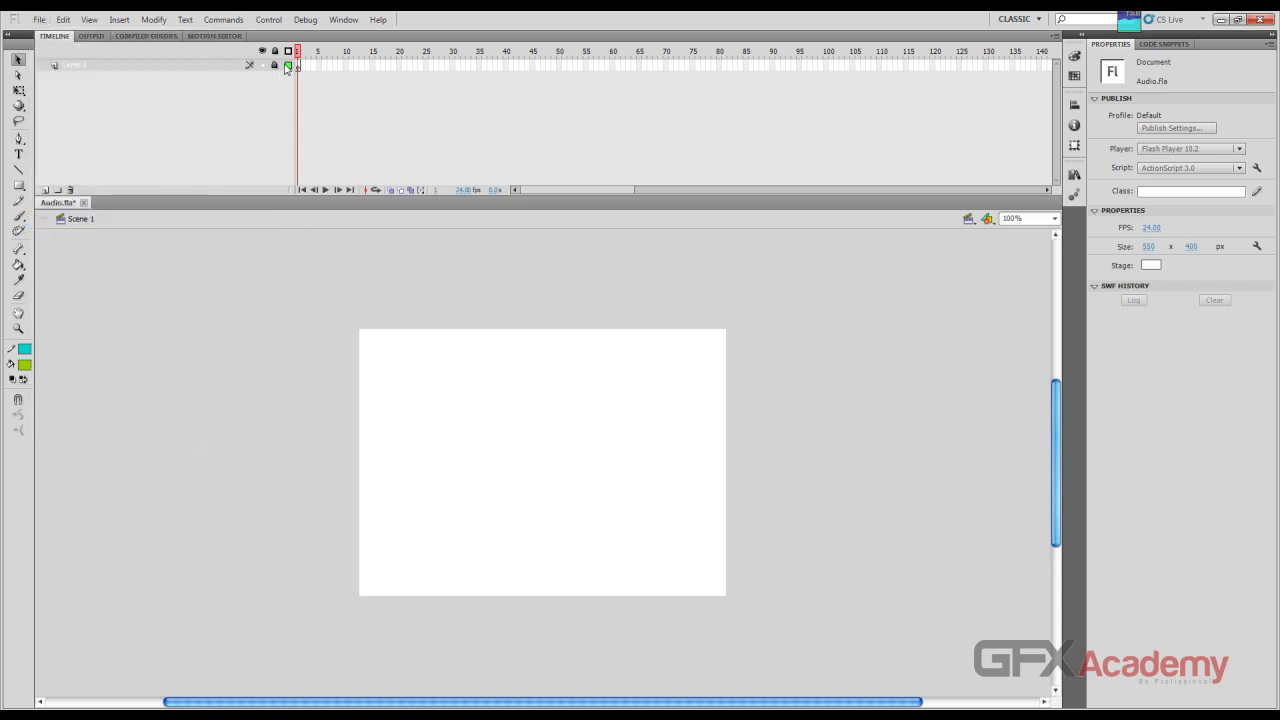
Step: Import counting.asnd, HiTech Logo 02.wav, M1F1-mulawC-AFsp.aif and smpa.mp3 from the workfiles folder into the library
{"action": "left_click", "coordinate": [39, 19]}
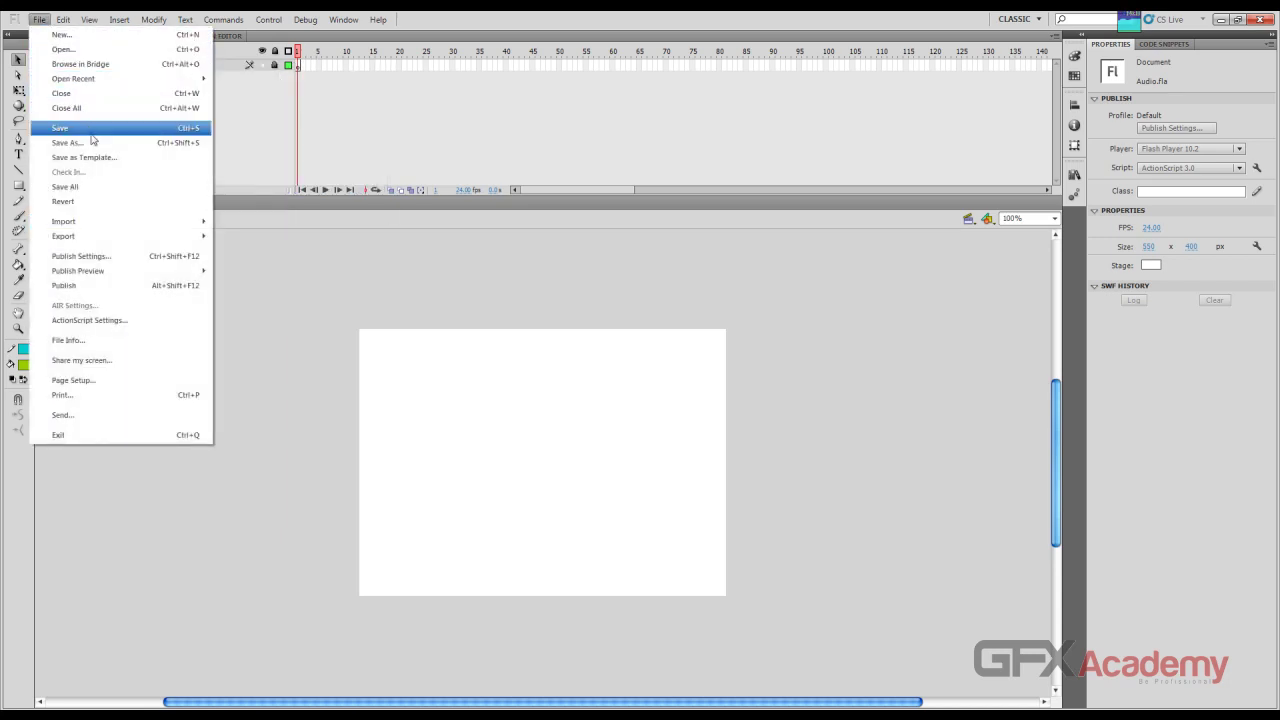
{"action": "mouse_move", "coordinate": [125, 222]}
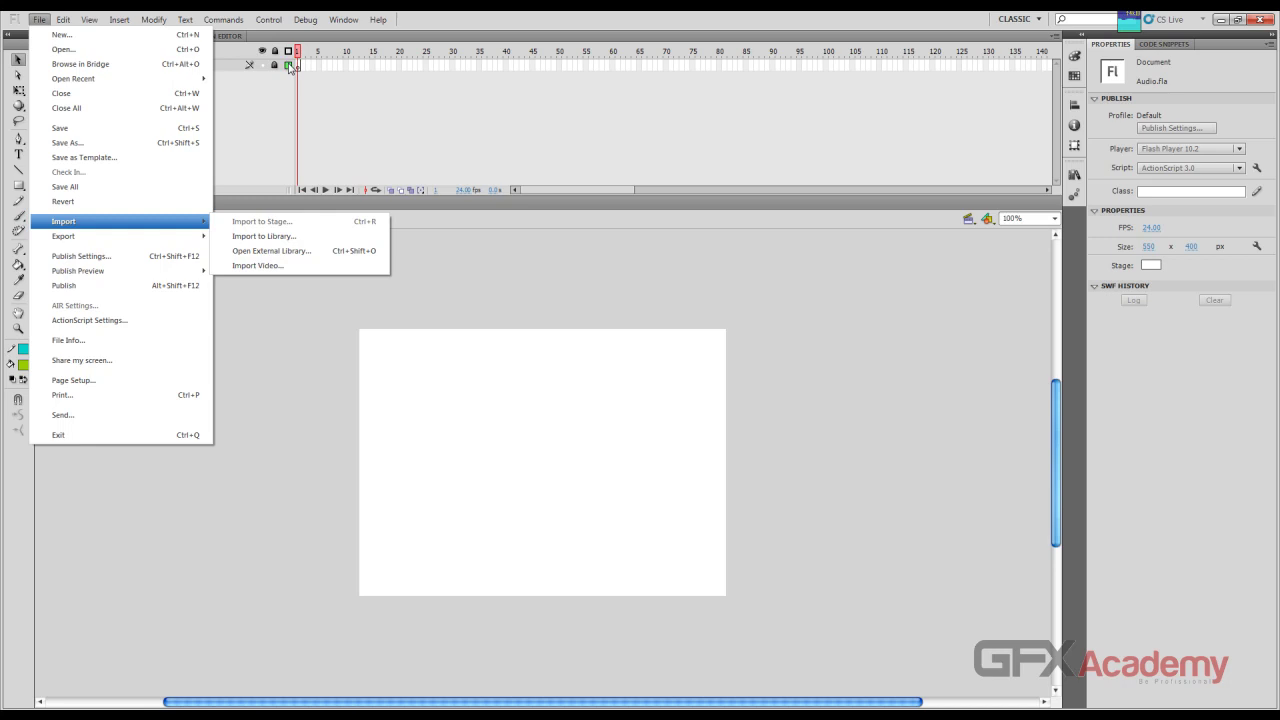
{"action": "left_click", "coordinate": [305, 240]}
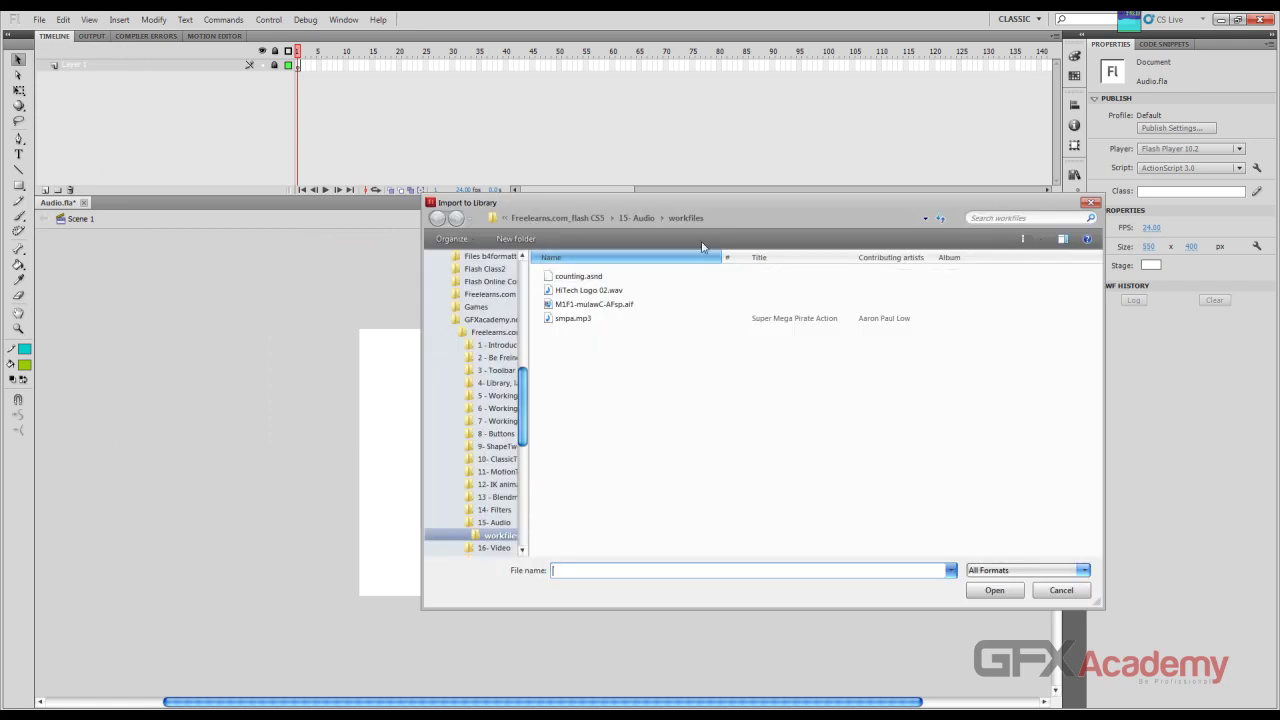
{"action": "left_click_drag", "start_coordinate": [719, 207], "coordinate": [683, 209]}
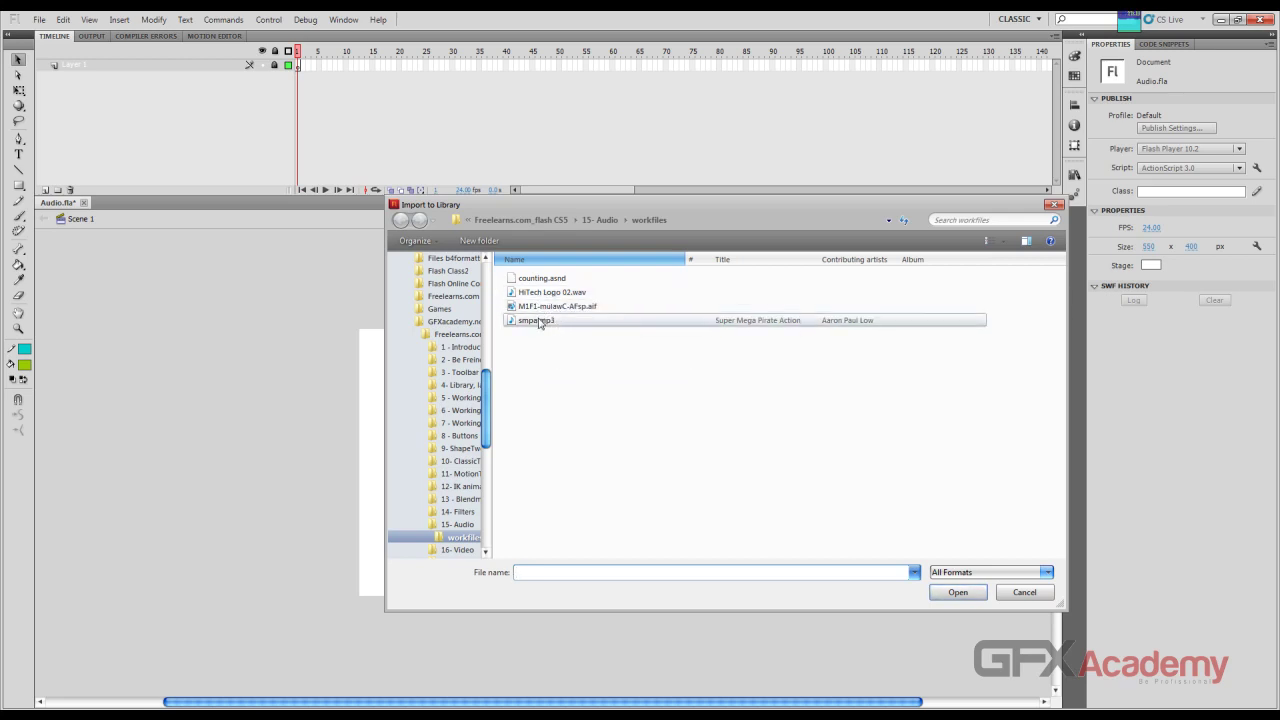
{"action": "left_click", "coordinate": [589, 308]}
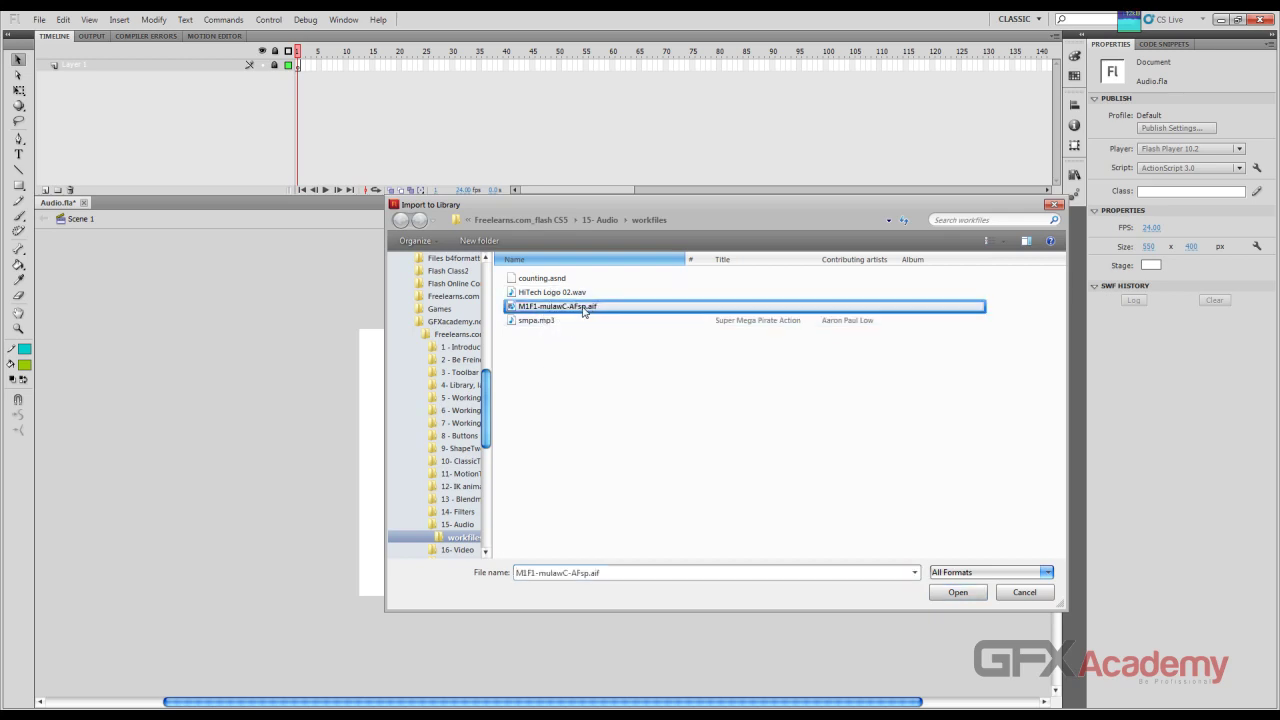
{"action": "left_click", "coordinate": [562, 282]}
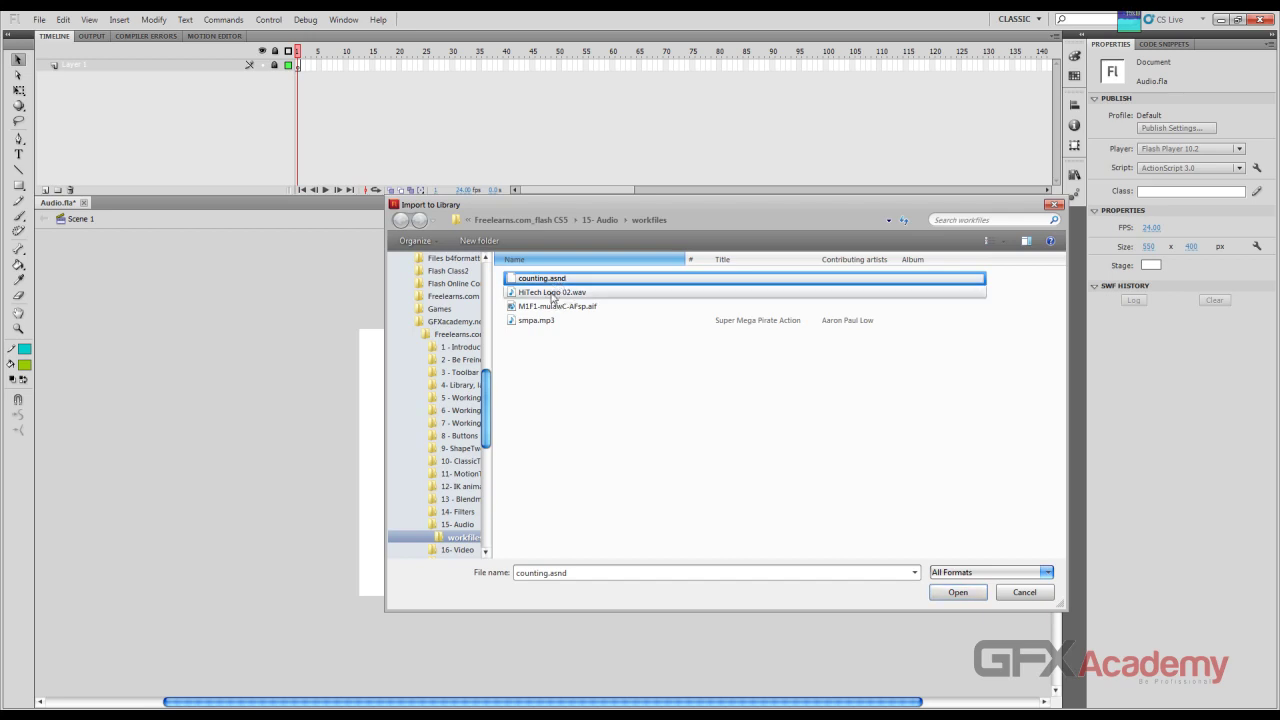
{"action": "left_click", "coordinate": [533, 322]}
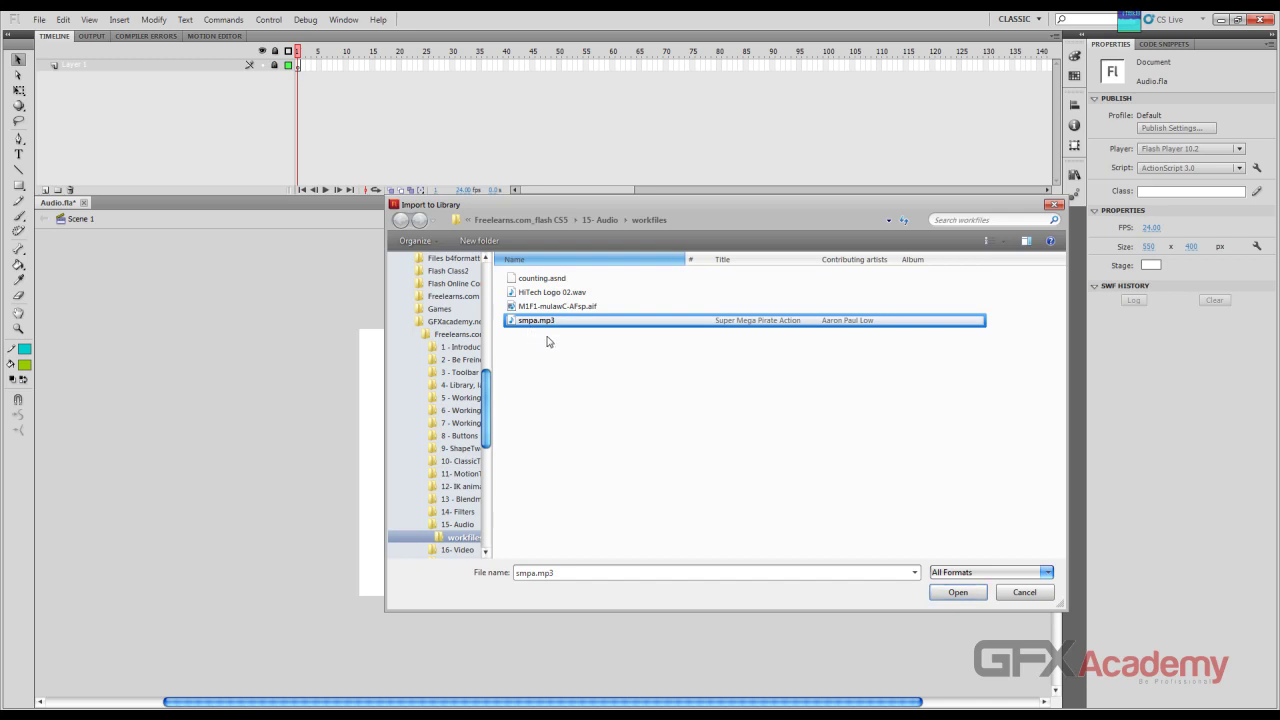
{"action": "left_click_drag", "start_coordinate": [558, 355], "coordinate": [547, 280]}
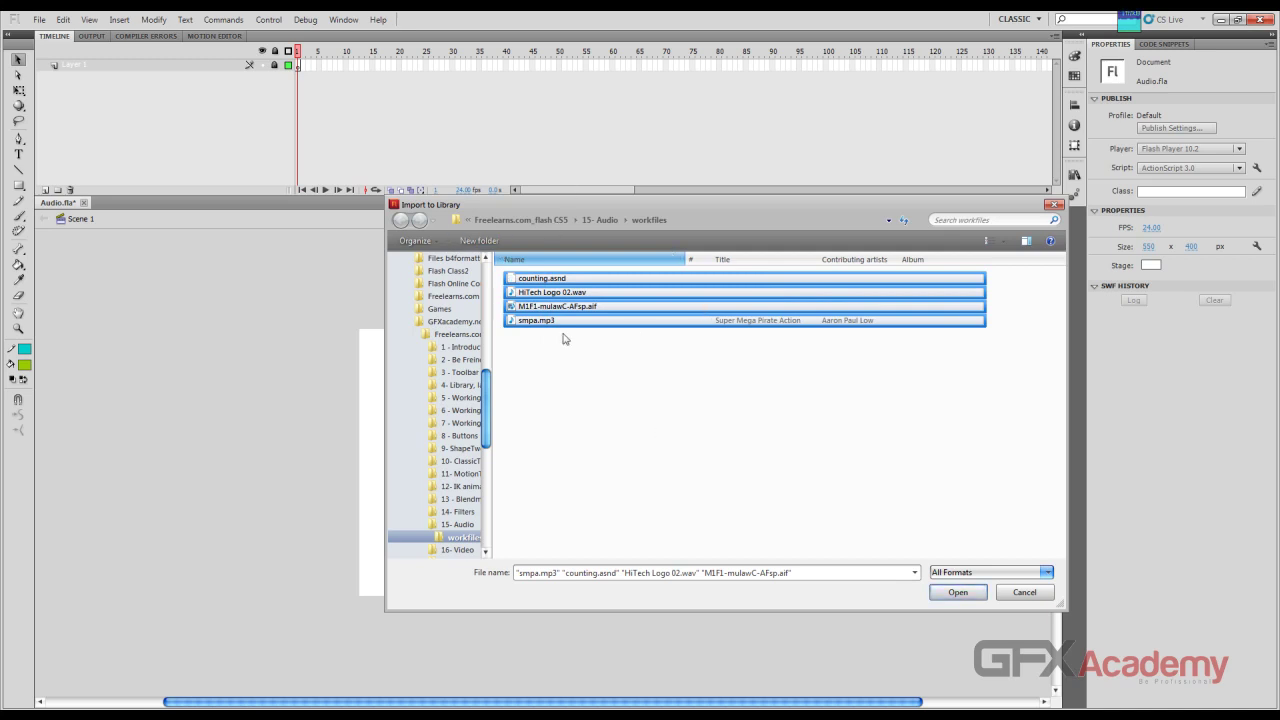
{"action": "left_click", "coordinate": [933, 592]}
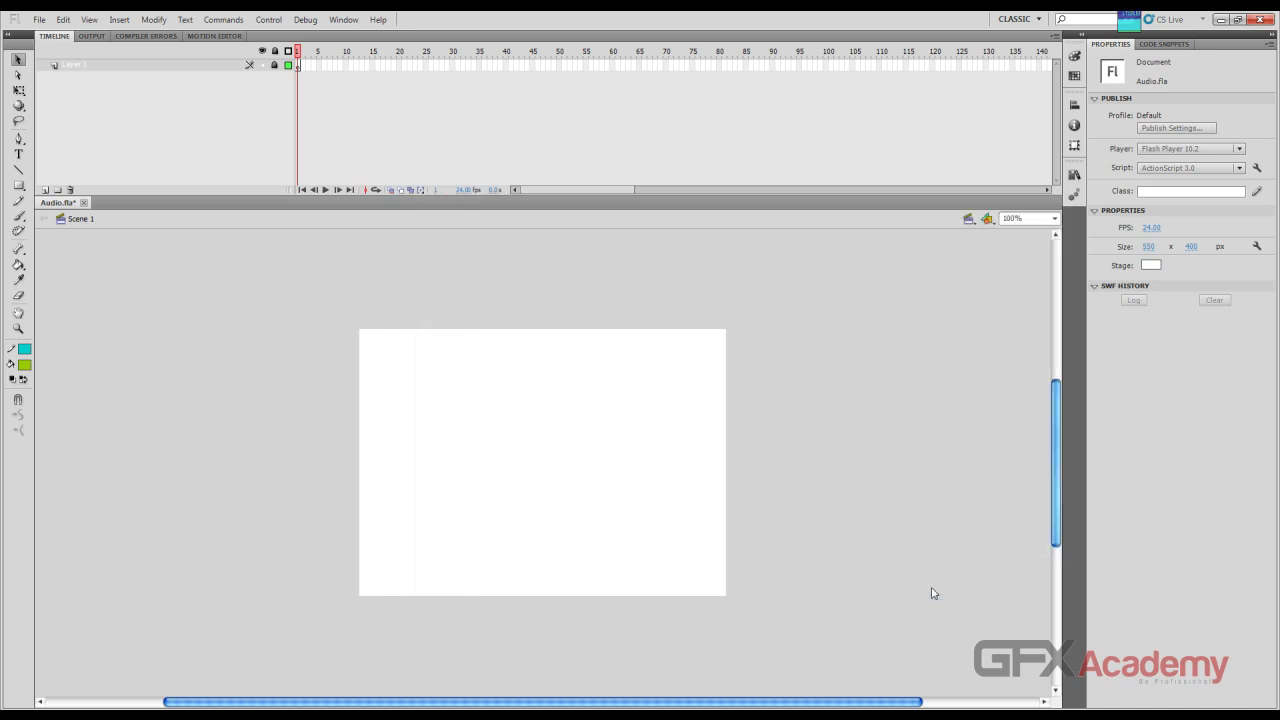
Step: Check which file formats the Import to Library dialog accepts, then cancel it without importing anything
{"action": "left_click", "coordinate": [39, 19]}
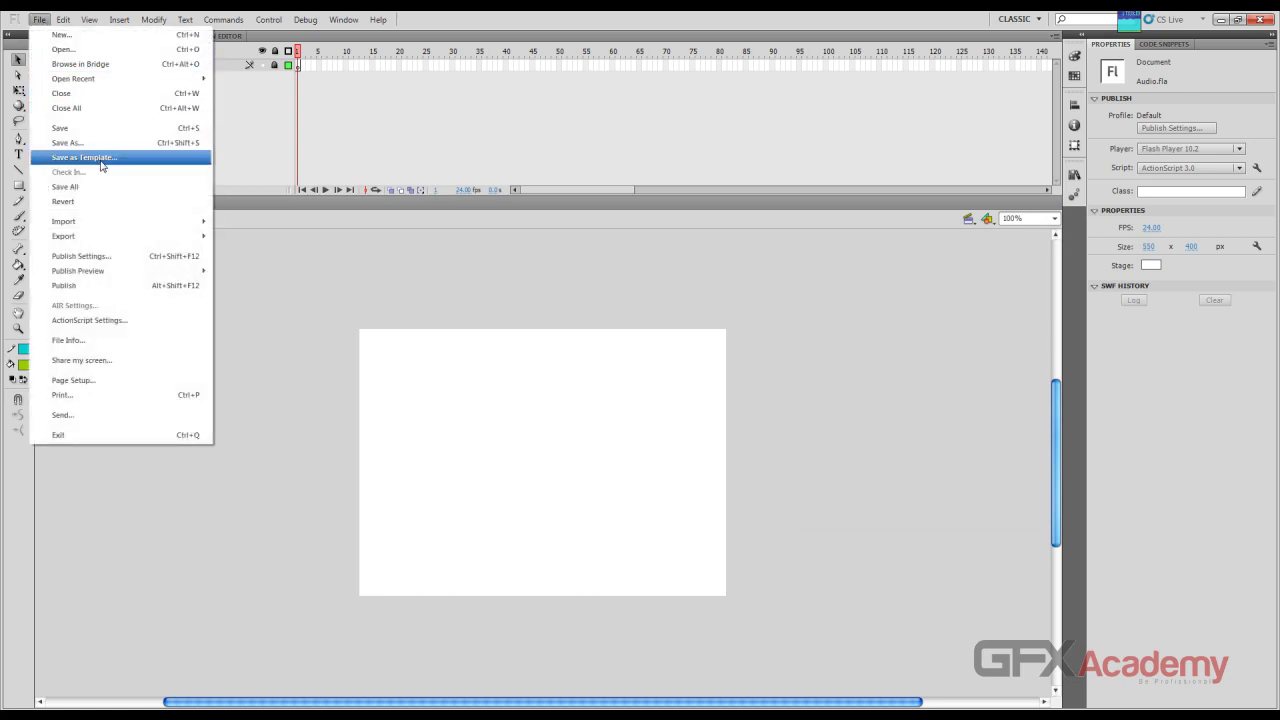
{"action": "mouse_move", "coordinate": [135, 222]}
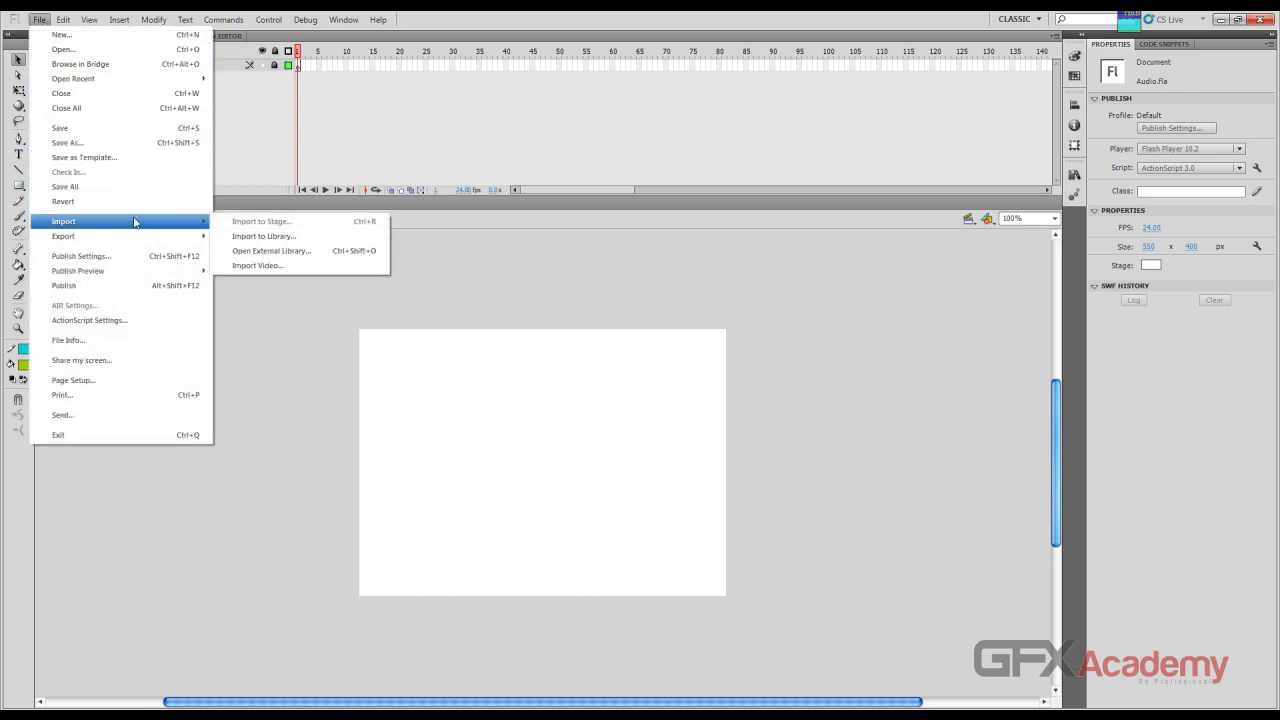
{"action": "left_click", "coordinate": [265, 236]}
{"action": "left_click", "coordinate": [1038, 572]}
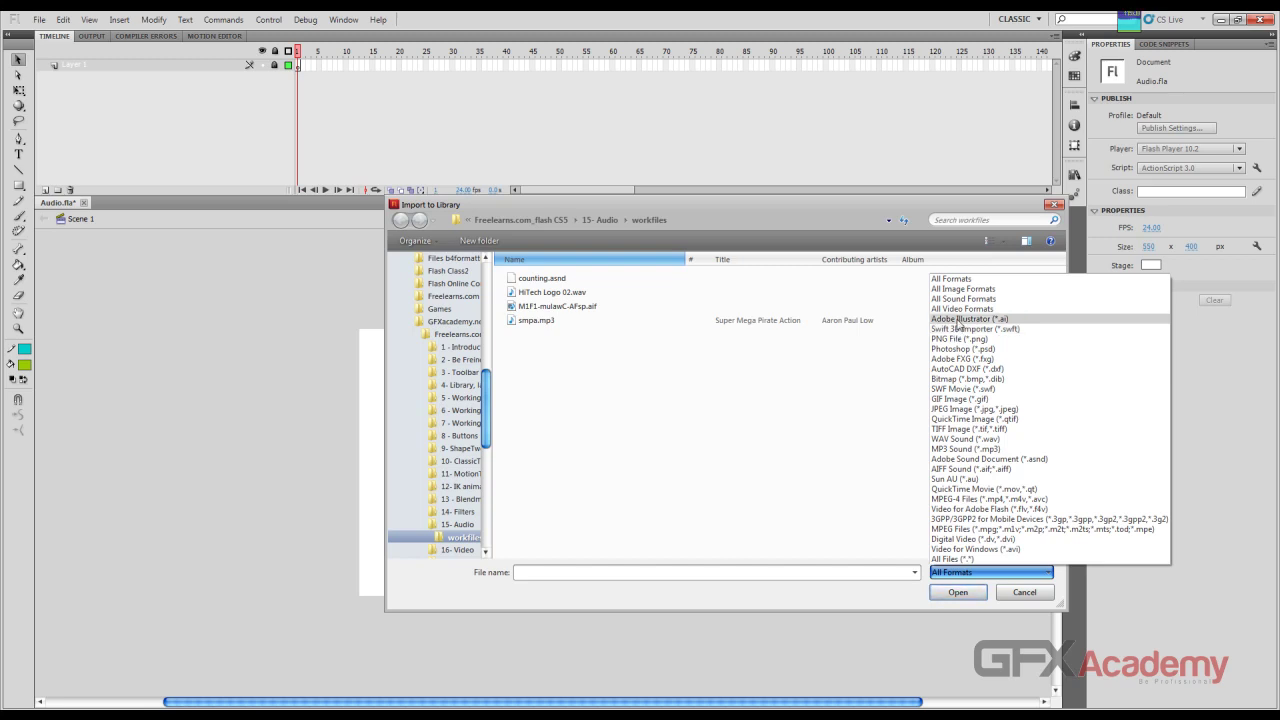
{"action": "left_click", "coordinate": [1008, 593]}
{"action": "left_click", "coordinate": [1008, 593]}
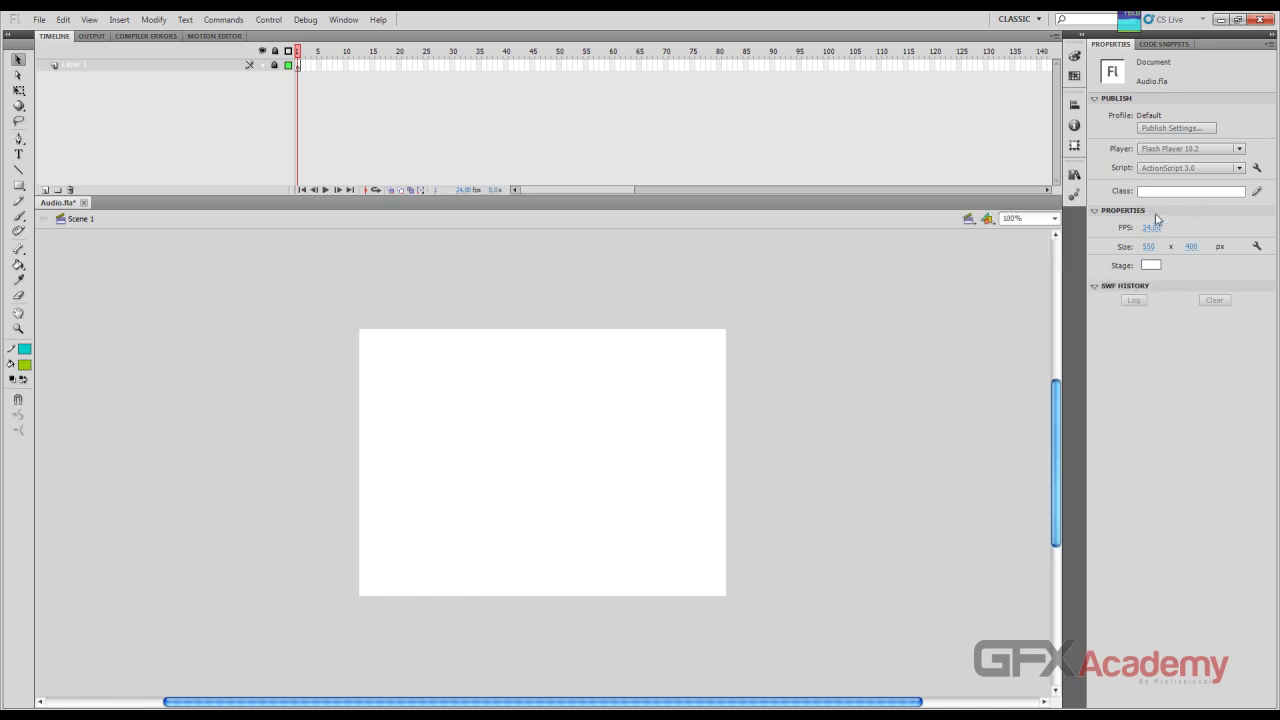
Step: Open the library and examine the waveform previews of the imported sound files
{"action": "left_click", "coordinate": [1075, 175]}
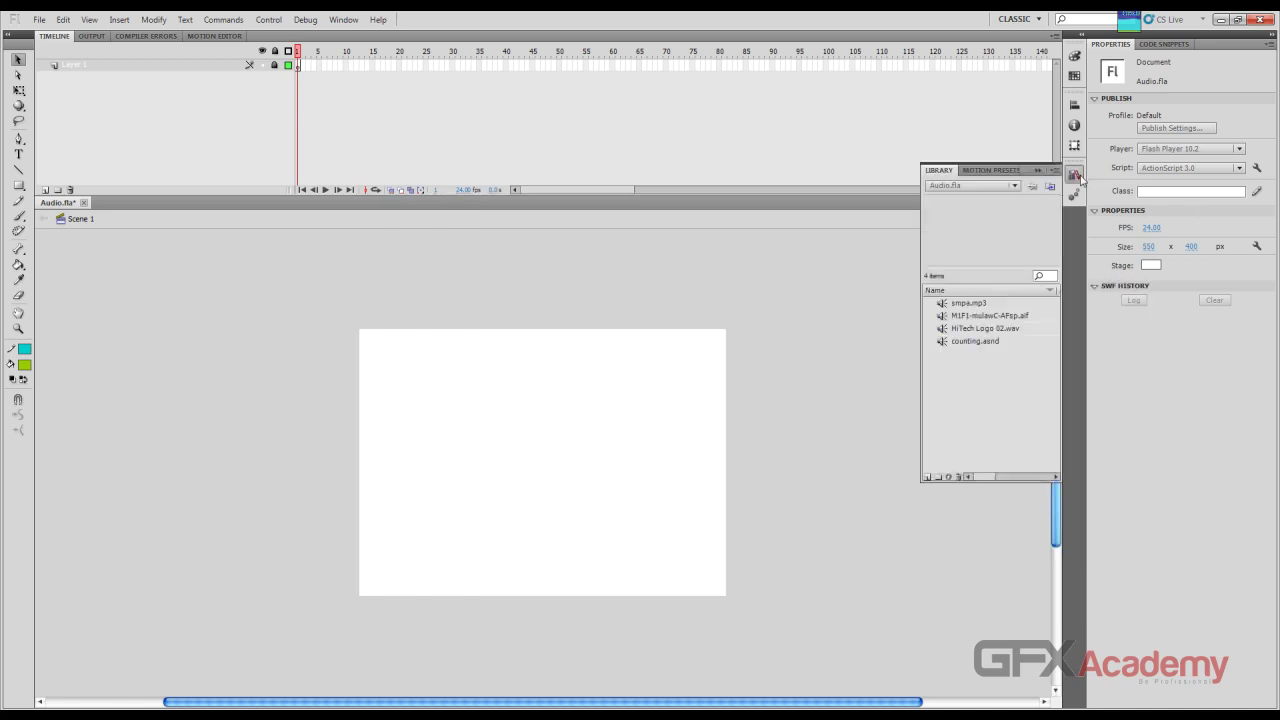
{"action": "left_click", "coordinate": [957, 305]}
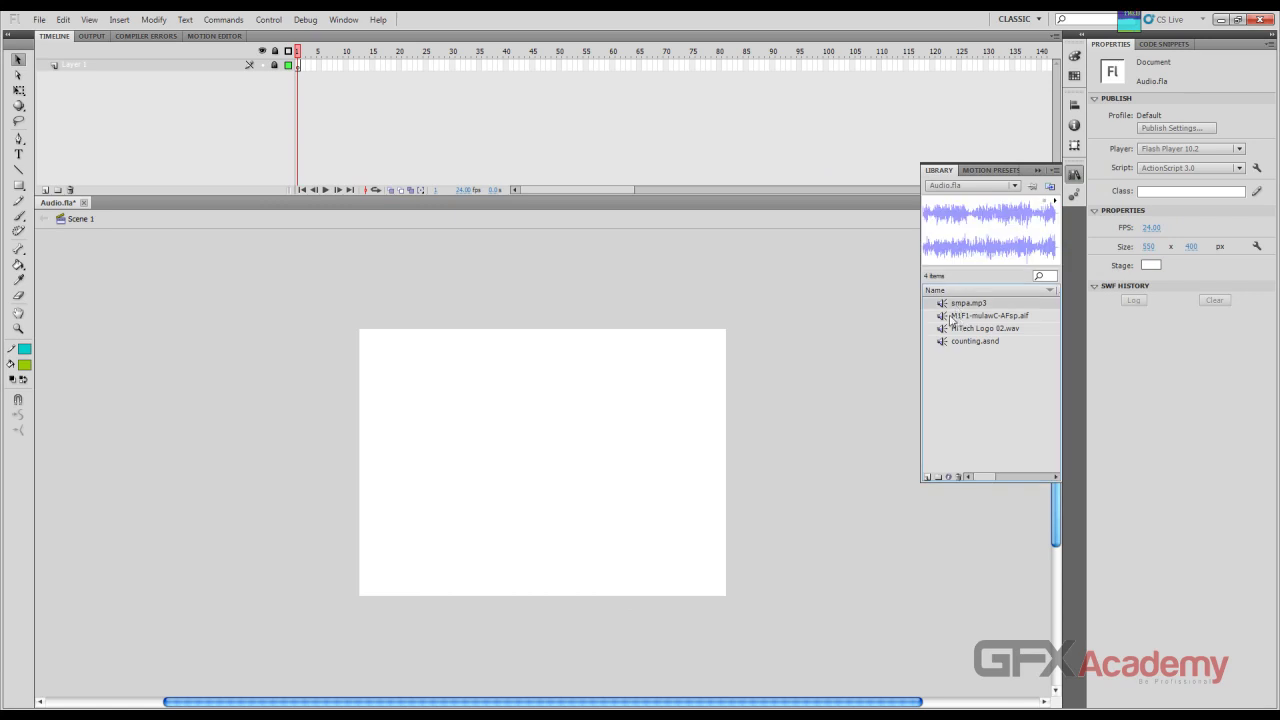
{"action": "left_click", "coordinate": [955, 317]}
{"action": "left_click", "coordinate": [952, 330]}
{"action": "left_click", "coordinate": [948, 343]}
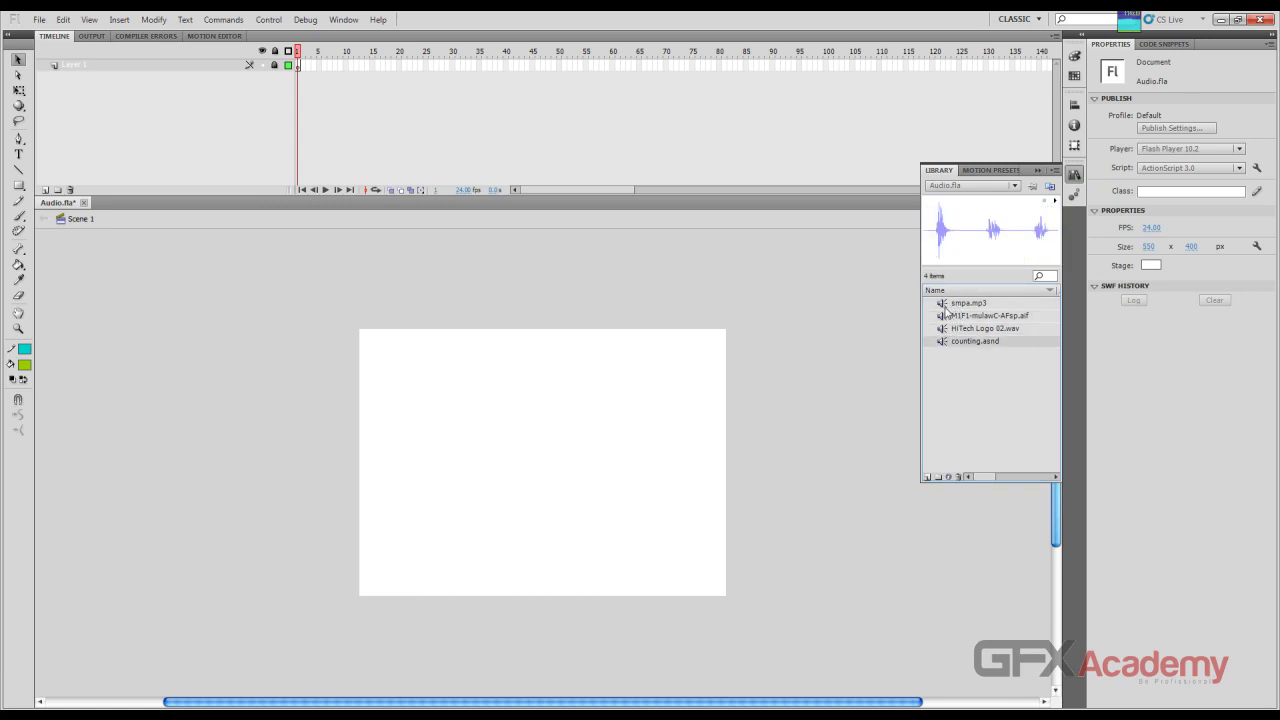
{"action": "left_click", "coordinate": [950, 304]}
{"action": "left_click", "coordinate": [952, 320]}
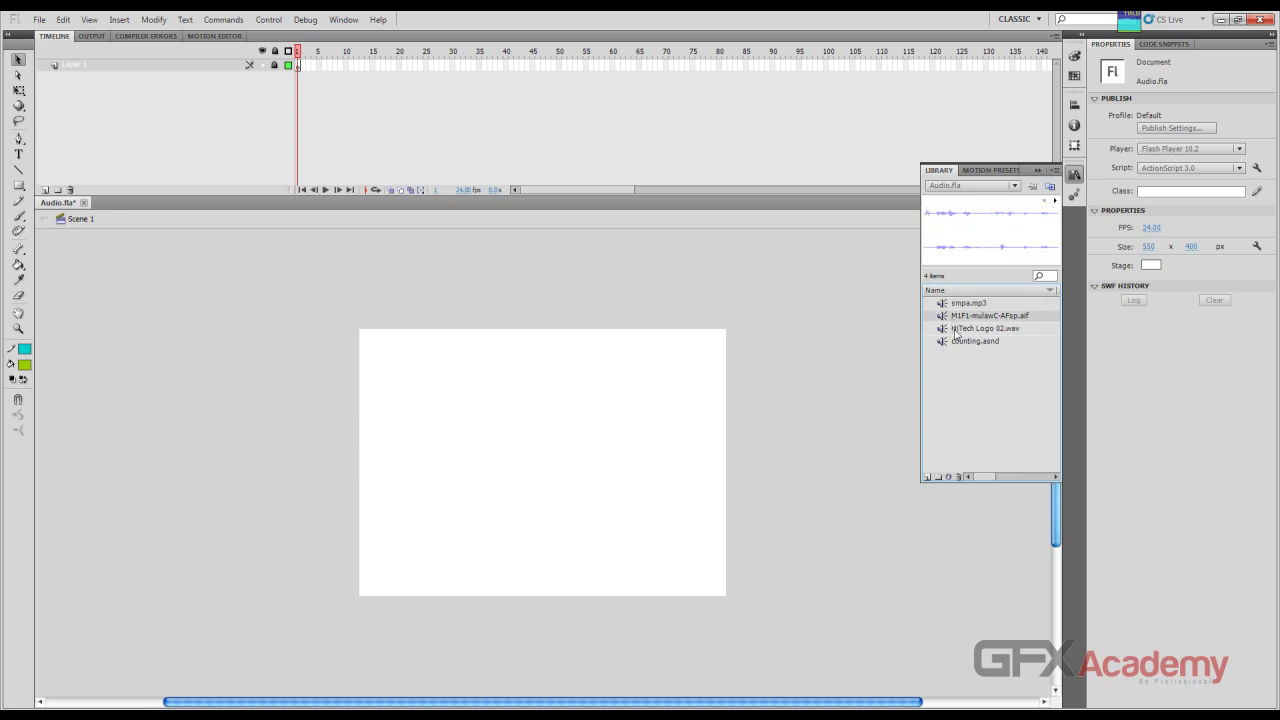
{"action": "left_click", "coordinate": [950, 342]}
{"action": "left_click", "coordinate": [946, 306]}
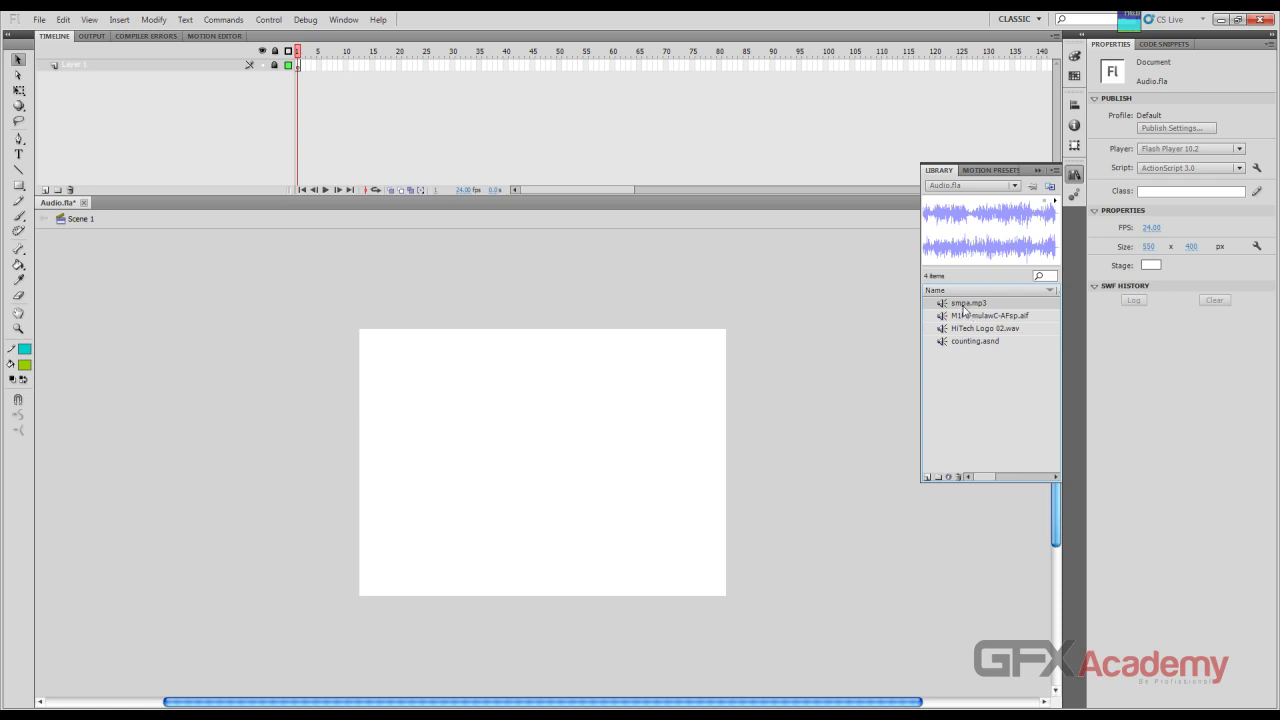
Step: Rename the smpa.mp3 sound in the library as GFX.mp3
{"action": "double_click", "coordinate": [965, 305]}
{"action": "left_click", "coordinate": [963, 303]}
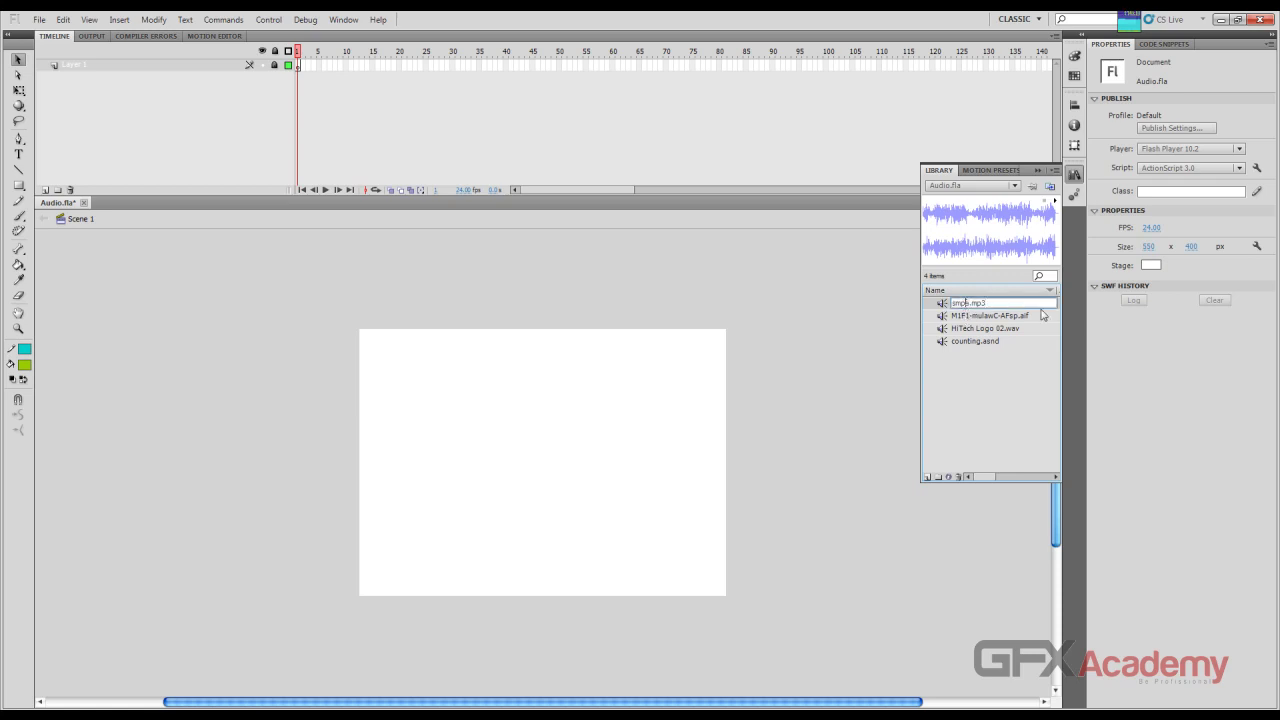
{"action": "left_click_drag", "start_coordinate": [970, 304], "coordinate": [938, 313]}
{"action": "type", "text": "GFX"}
{"action": "key", "text": "Return"}
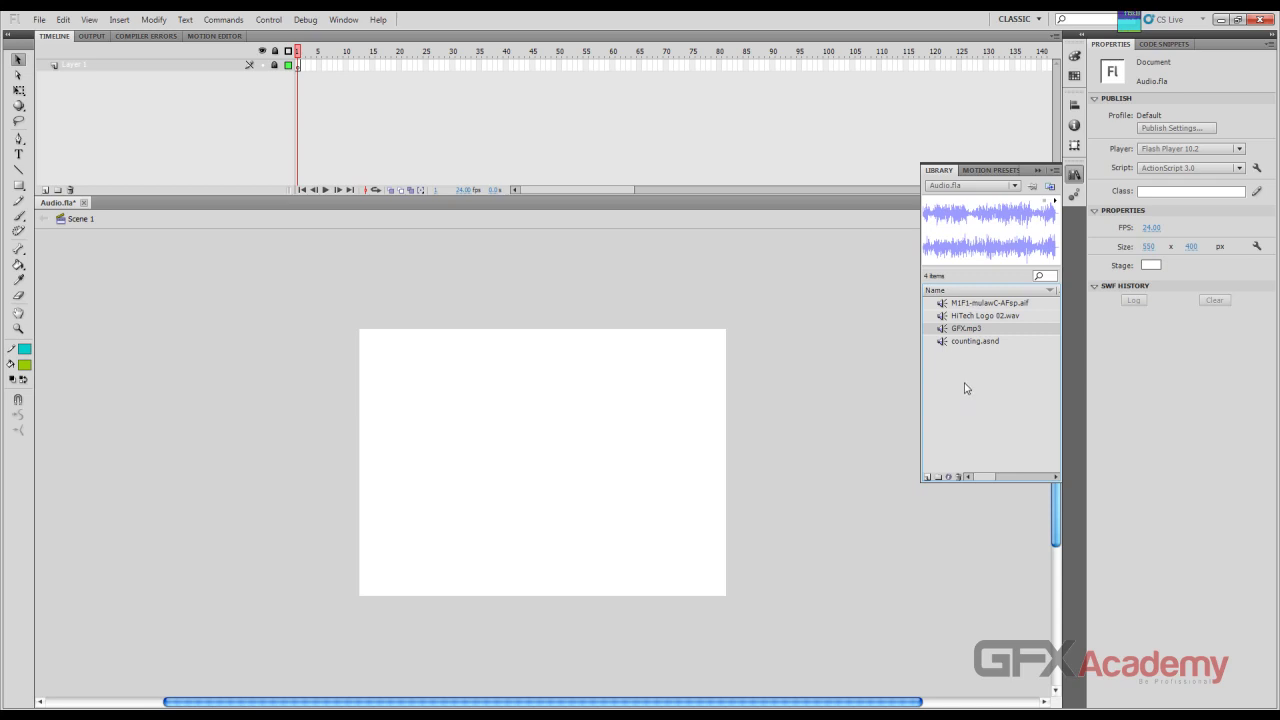
Step: Reverse the library's name sorting back and forth, leaving the sounds in ascending alphabetical order
{"action": "left_click", "coordinate": [1049, 291]}
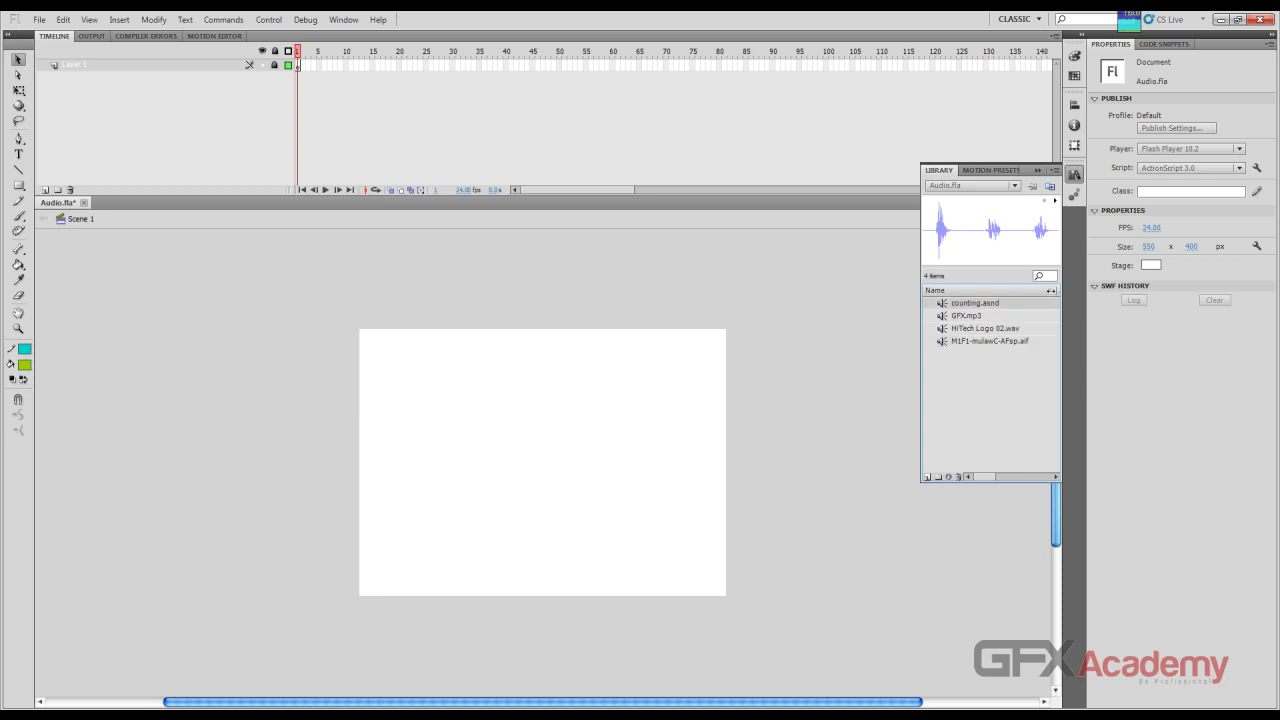
{"action": "left_click", "coordinate": [1049, 291]}
{"action": "left_click", "coordinate": [1049, 291]}
{"action": "left_click", "coordinate": [1049, 291]}
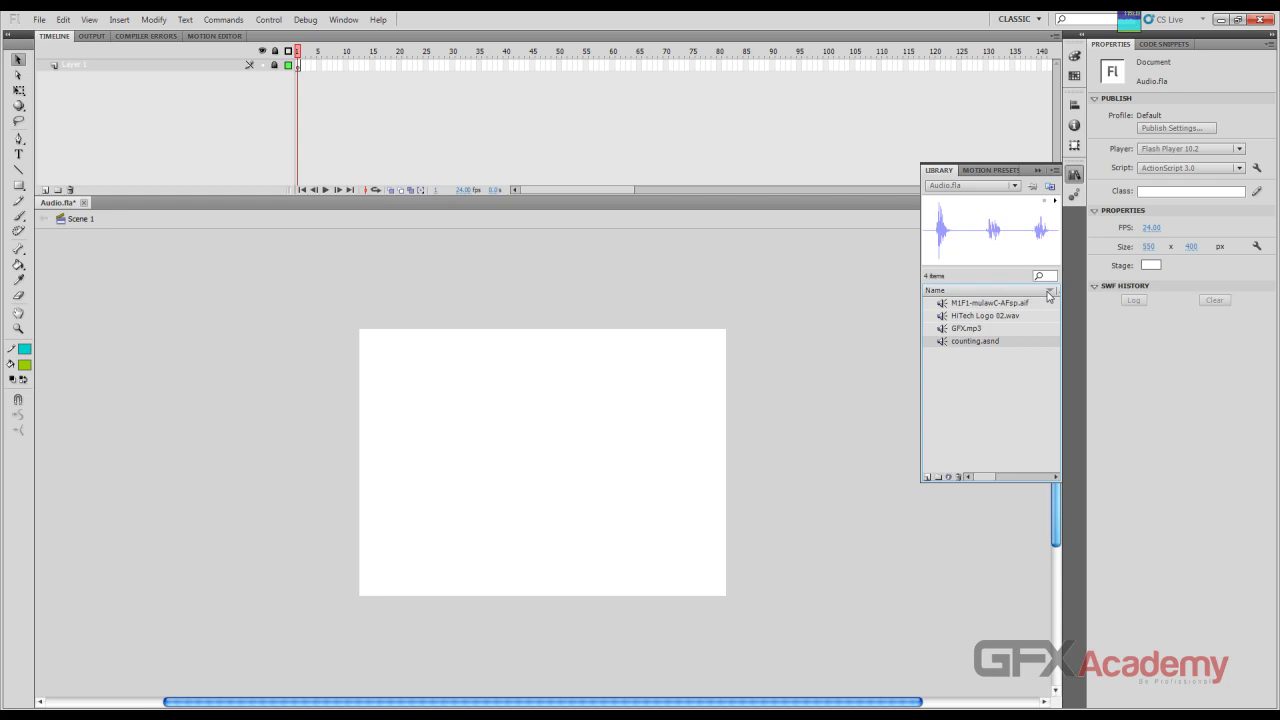
{"action": "left_click", "coordinate": [1048, 291]}
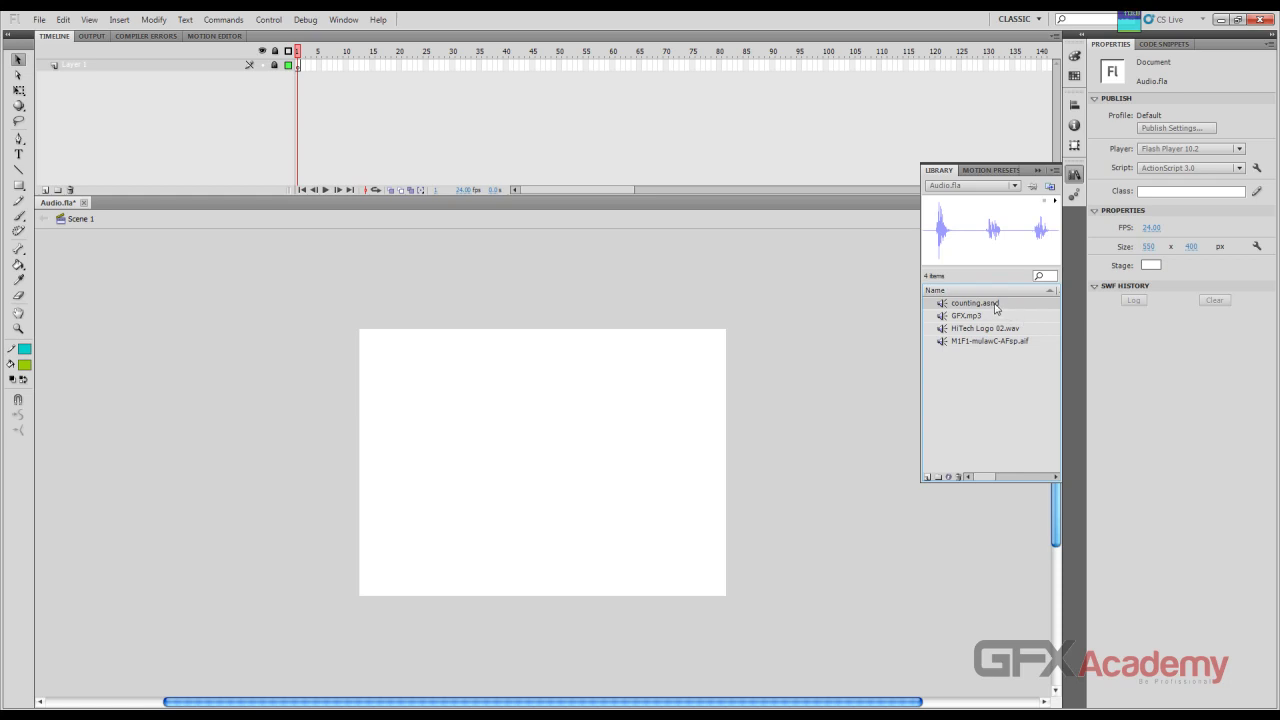
{"action": "left_click", "coordinate": [953, 328]}
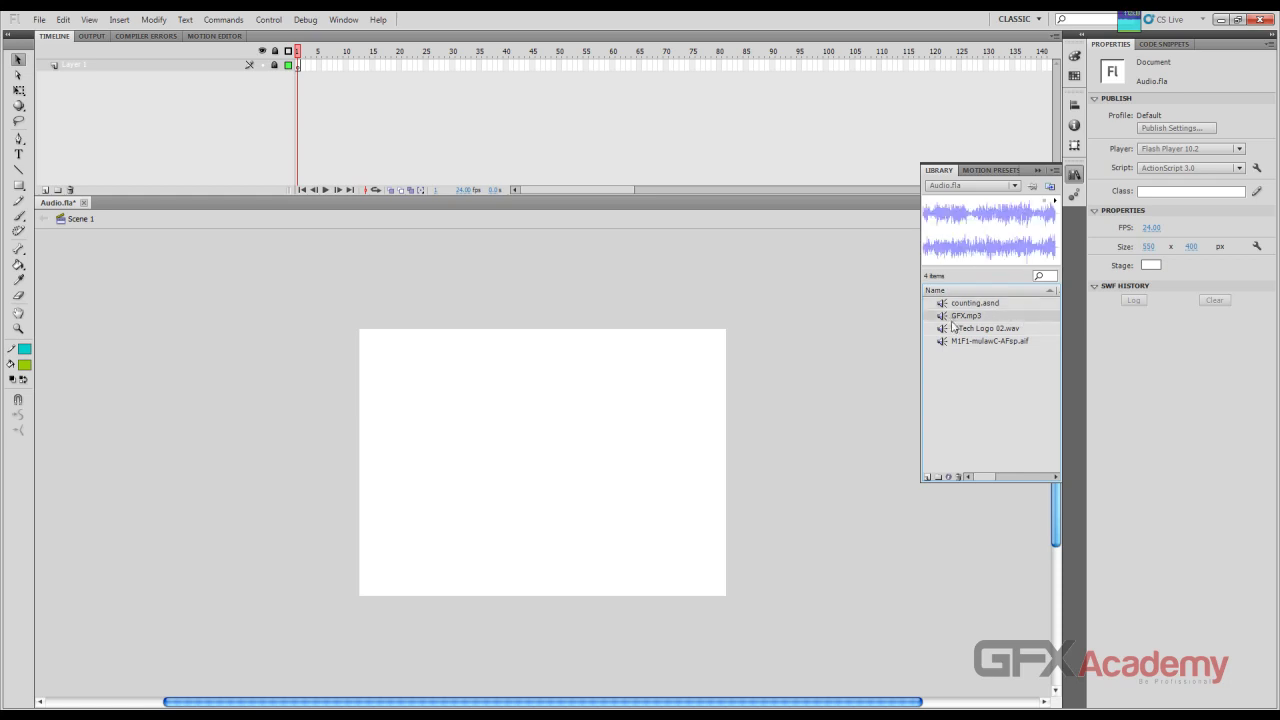
{"action": "left_click", "coordinate": [958, 341]}
{"action": "left_click", "coordinate": [964, 291]}
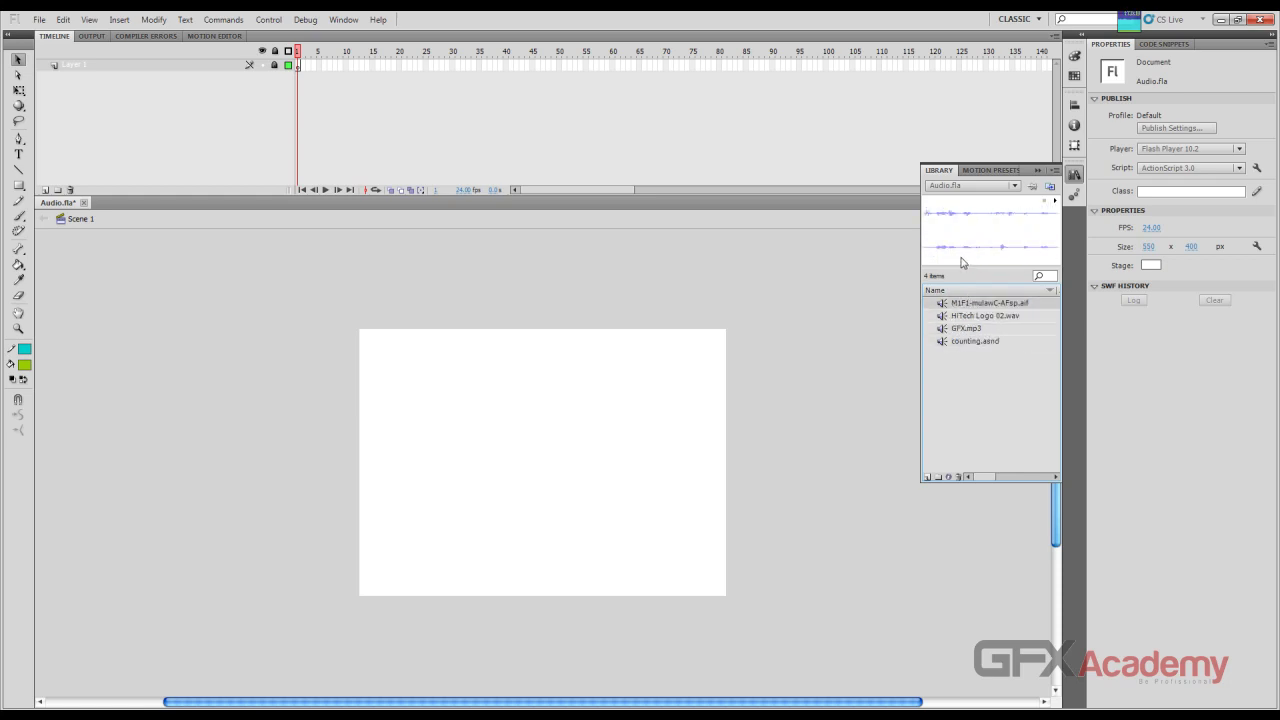
{"action": "left_click", "coordinate": [978, 291]}
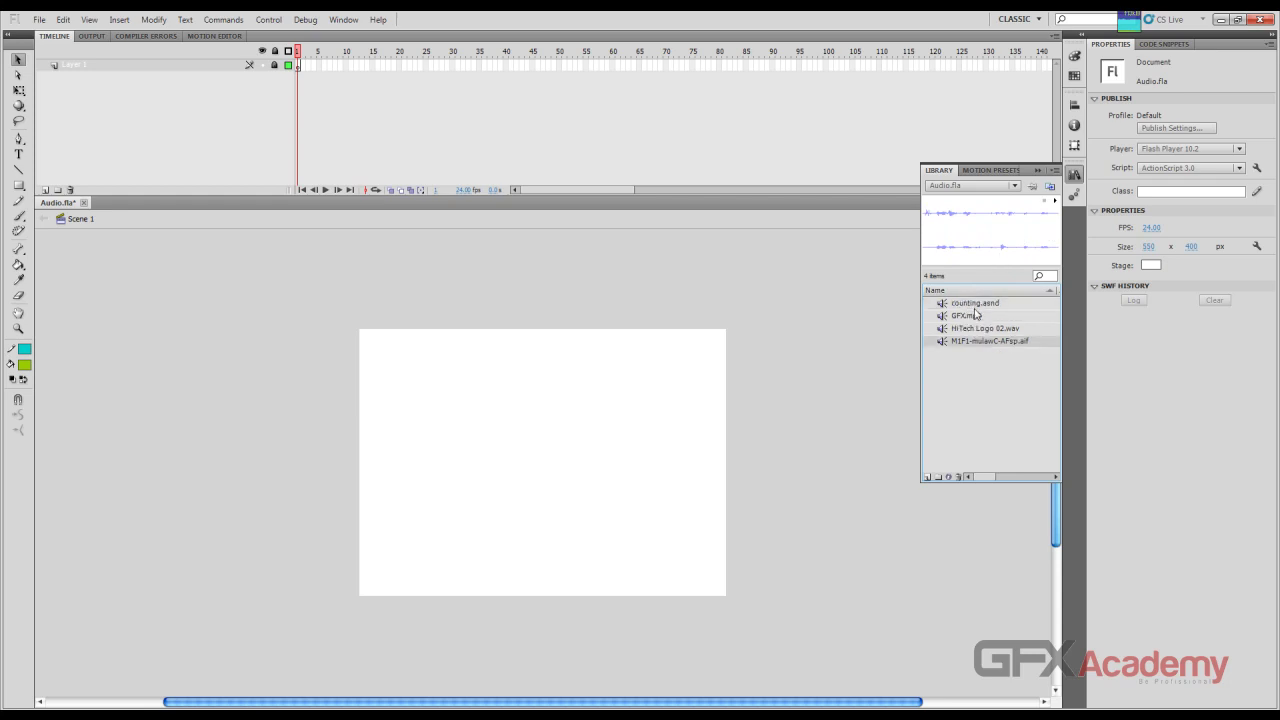
Step: Compare the sounds' waveforms in the library and preview the audio of counting.asnd, GFX.mp3 and HiTech Logo 02.wav
{"action": "left_click", "coordinate": [977, 316]}
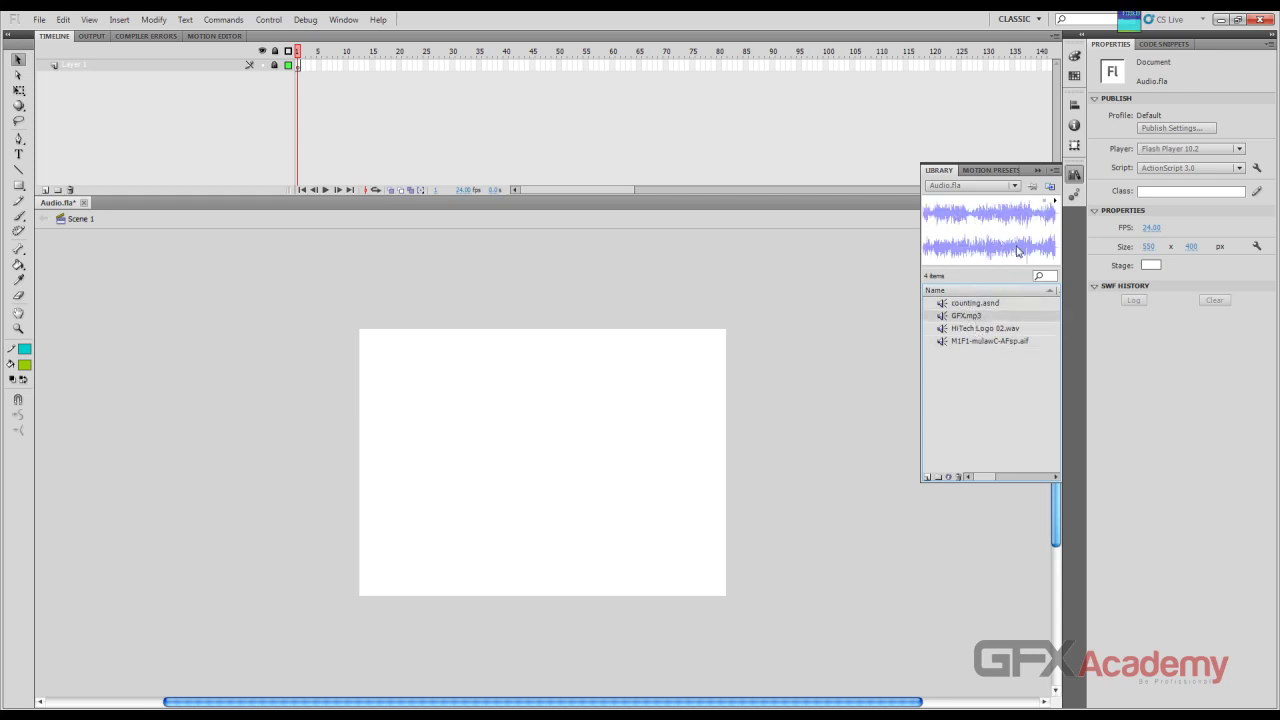
{"action": "left_click", "coordinate": [1000, 328]}
{"action": "left_click", "coordinate": [998, 341]}
{"action": "left_click", "coordinate": [1000, 304]}
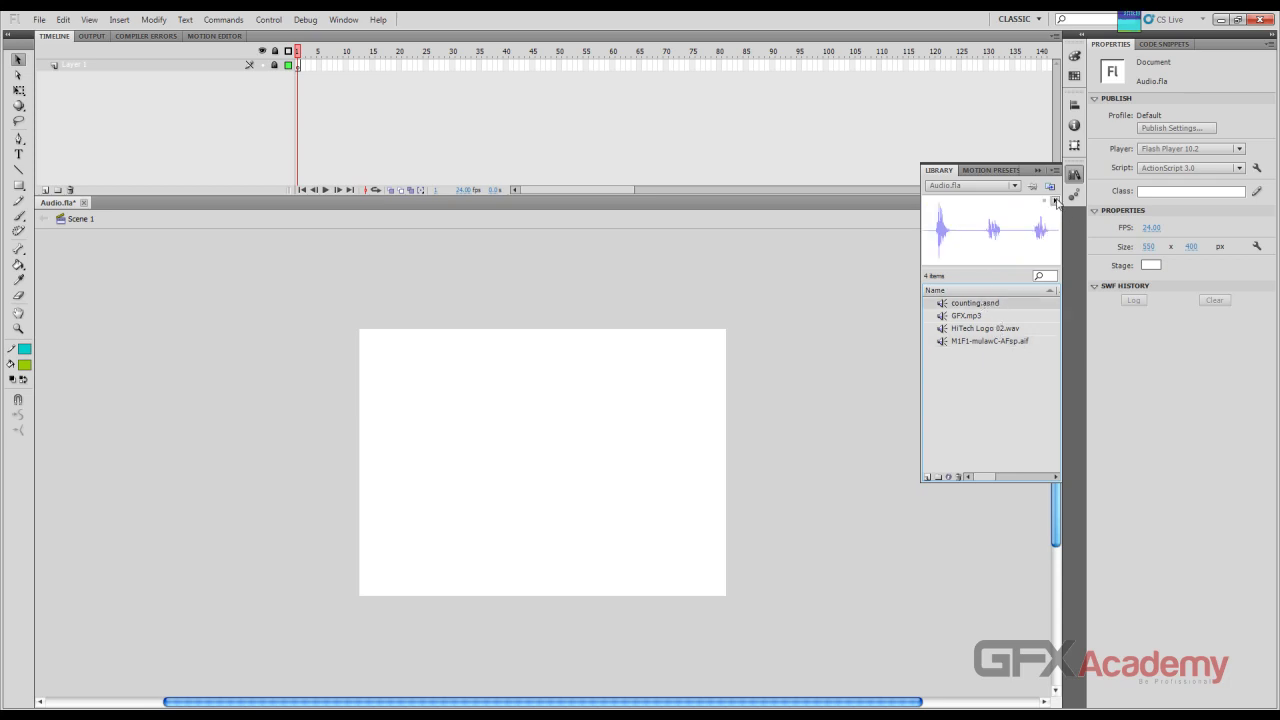
{"action": "left_click", "coordinate": [1055, 201]}
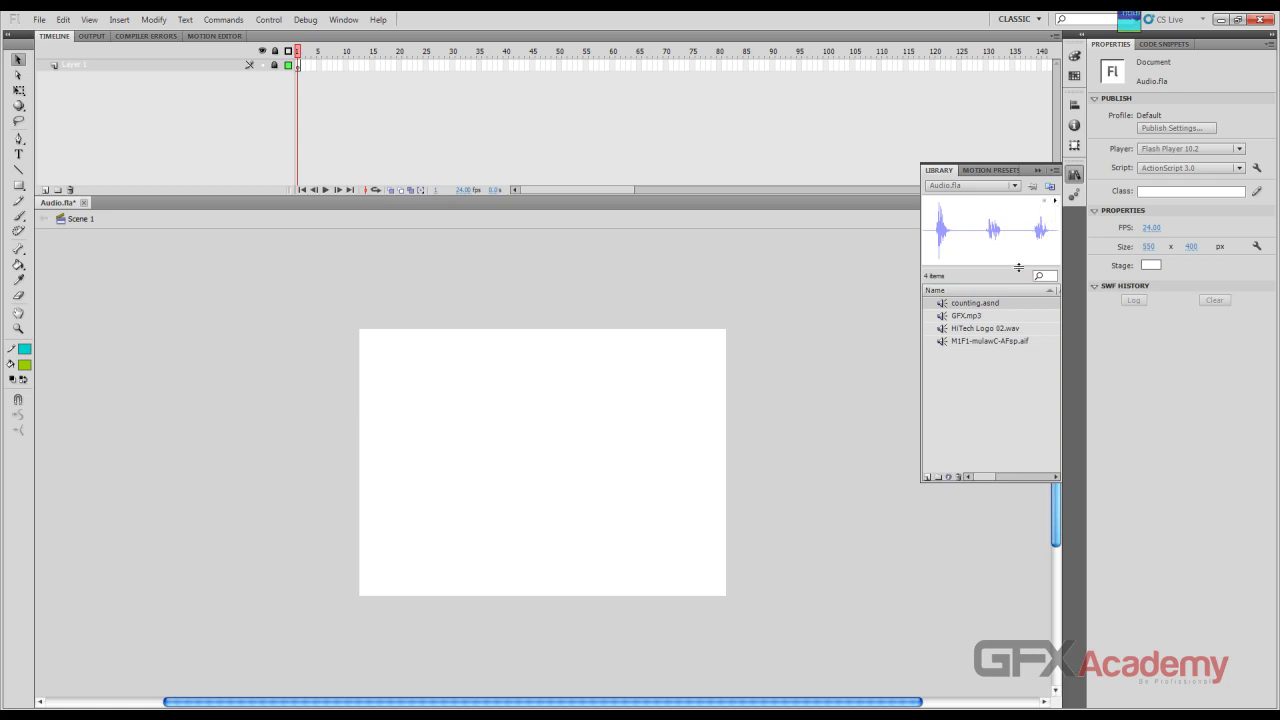
{"action": "left_click", "coordinate": [1009, 316]}
{"action": "left_click", "coordinate": [1055, 201]}
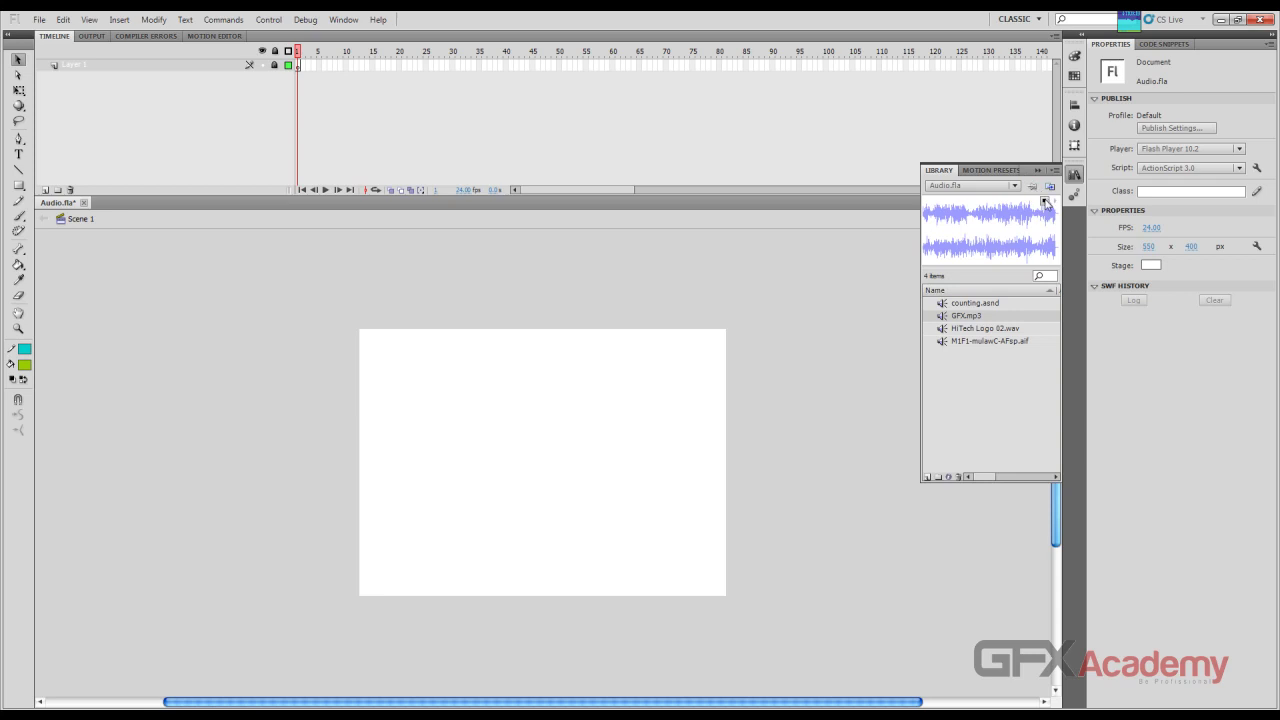
{"action": "left_click", "coordinate": [1046, 202]}
{"action": "left_click", "coordinate": [1007, 328]}
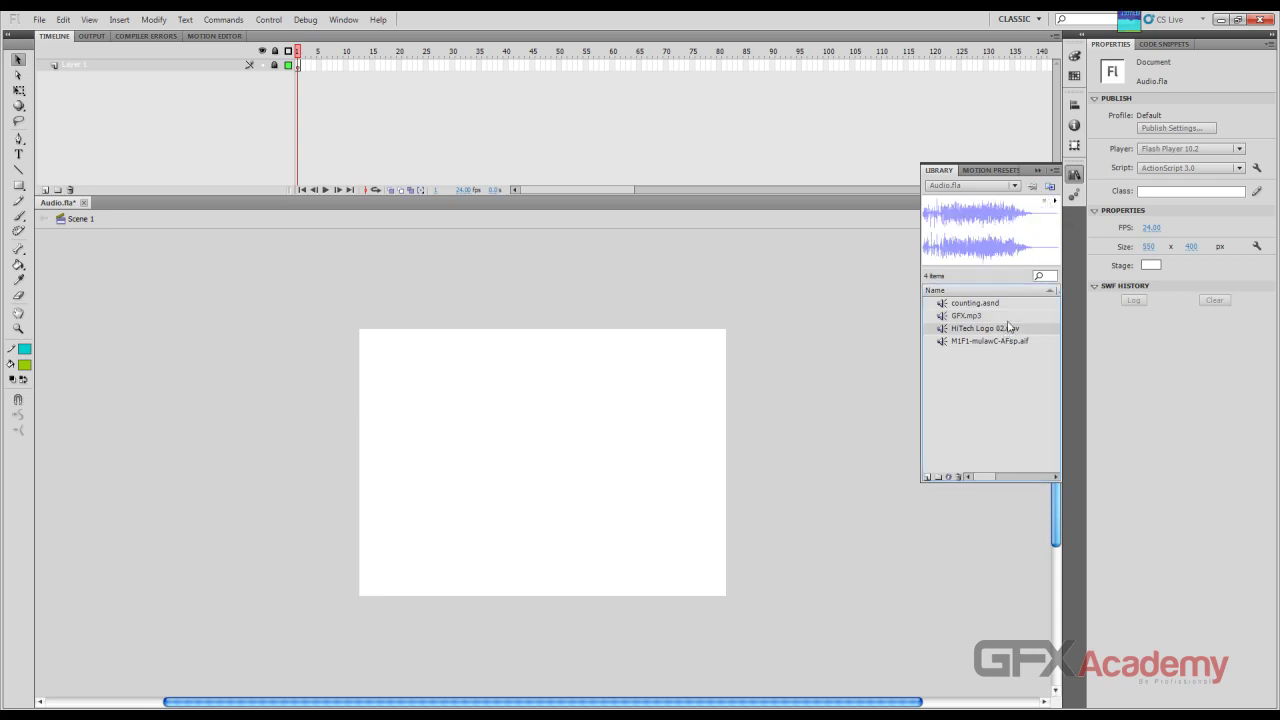
{"action": "left_click", "coordinate": [1055, 201]}
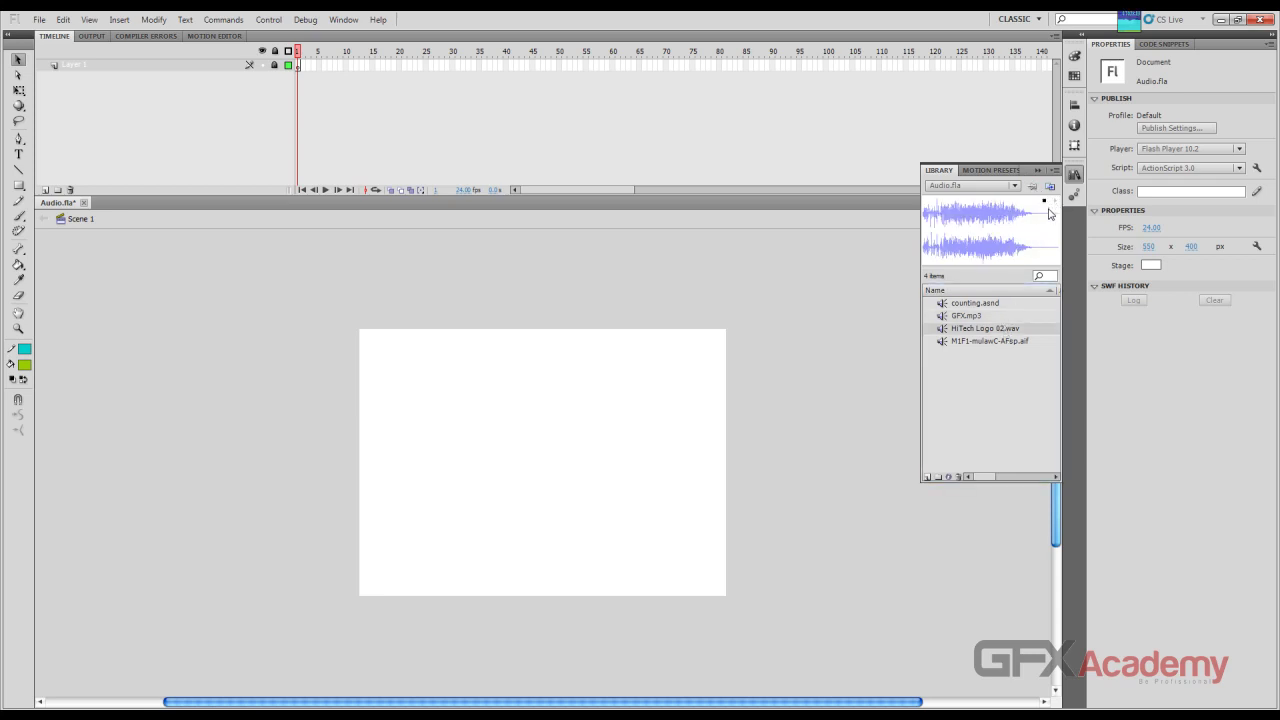
Step: Stop the HiTech Logo 02.wav preview and play back the M1F1-mulawC-AFsp.aif sound in the library, stopping it at the end
{"action": "left_click", "coordinate": [1044, 201]}
{"action": "left_click", "coordinate": [997, 341]}
{"action": "left_click", "coordinate": [1055, 201]}
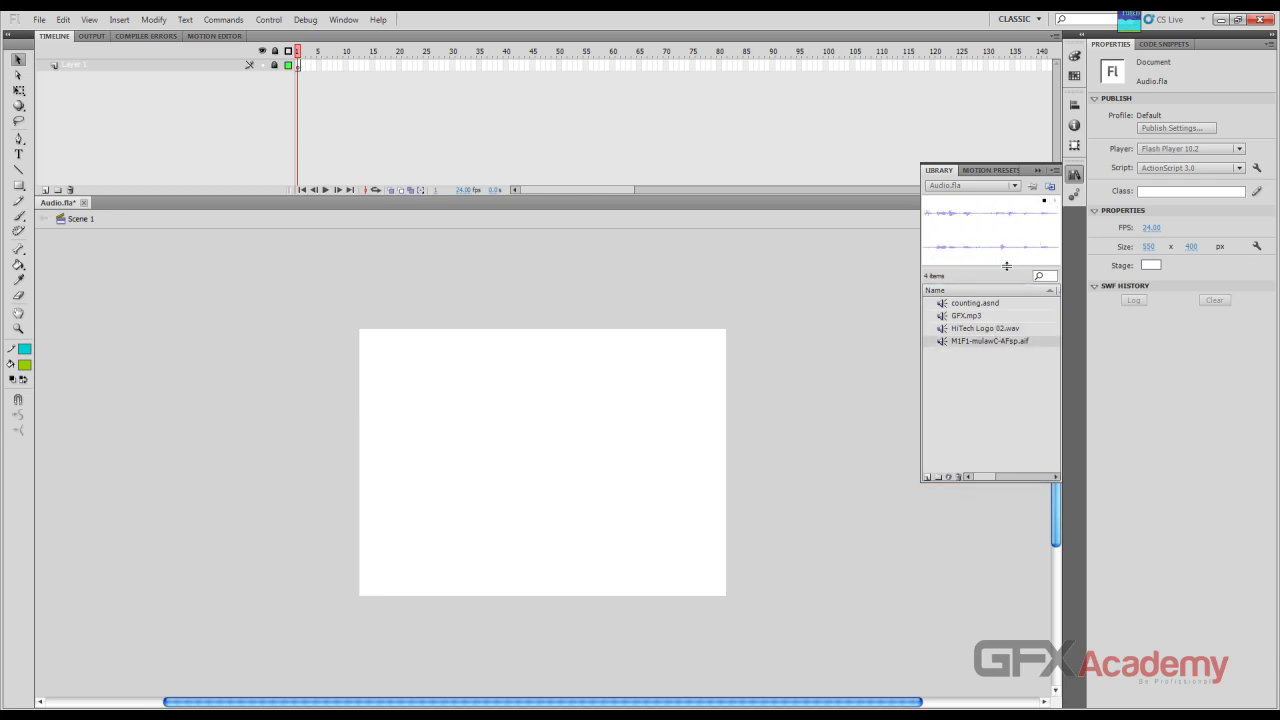
{"action": "left_click", "coordinate": [1055, 201]}
{"action": "left_click", "coordinate": [1045, 201]}
Step: Open the sound properties of M1F1-mulawC-AFsp.aif and examine its name, file extension and source path
{"action": "double_click", "coordinate": [987, 342]}
{"action": "left_click", "coordinate": [987, 359]}
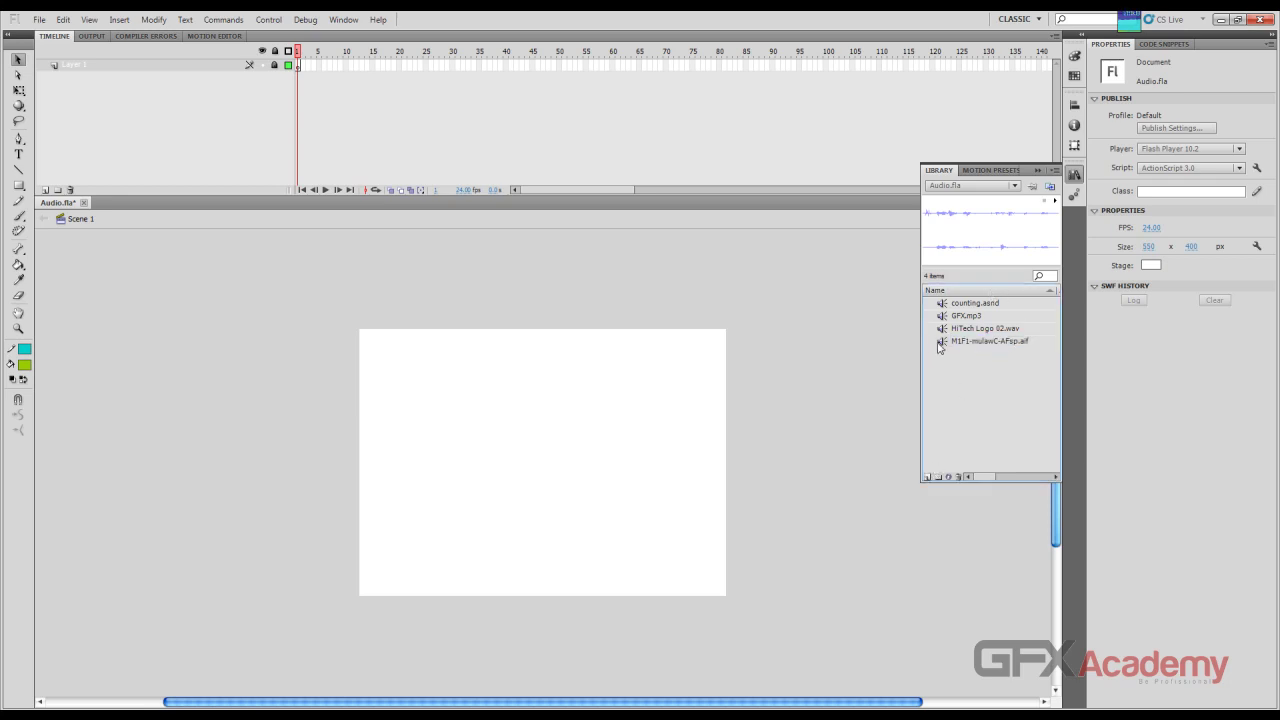
{"action": "left_click", "coordinate": [941, 342]}
{"action": "double_click", "coordinate": [941, 342]}
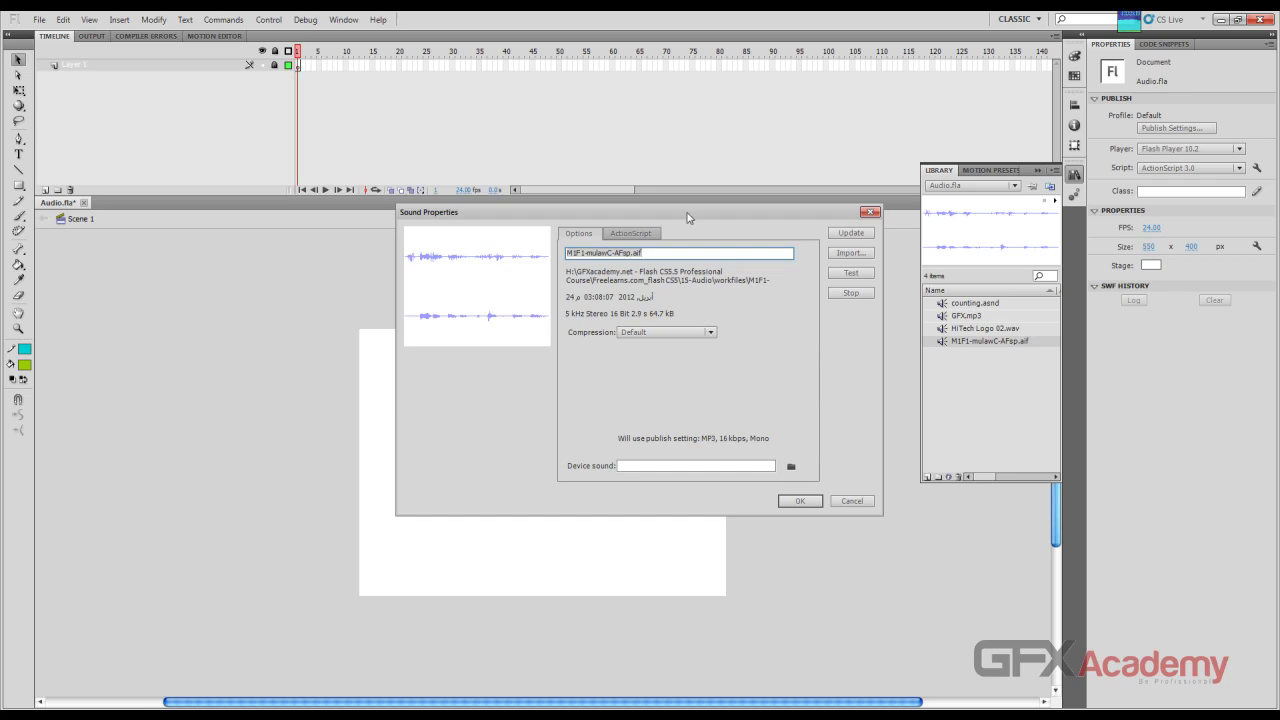
{"action": "left_click_drag", "start_coordinate": [687, 216], "coordinate": [671, 221]}
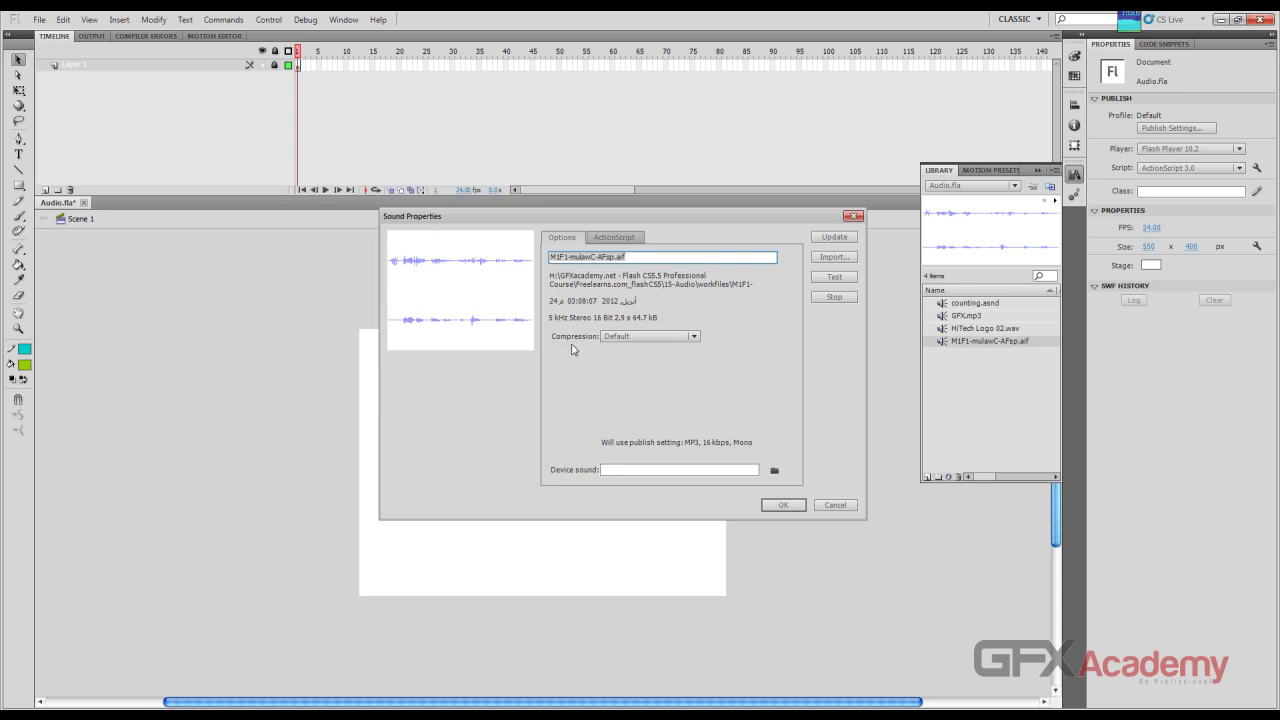
{"action": "left_click", "coordinate": [603, 258]}
{"action": "left_click_drag", "start_coordinate": [615, 258], "coordinate": [527, 261]}
{"action": "left_click_drag", "start_coordinate": [650, 258], "coordinate": [617, 258]}
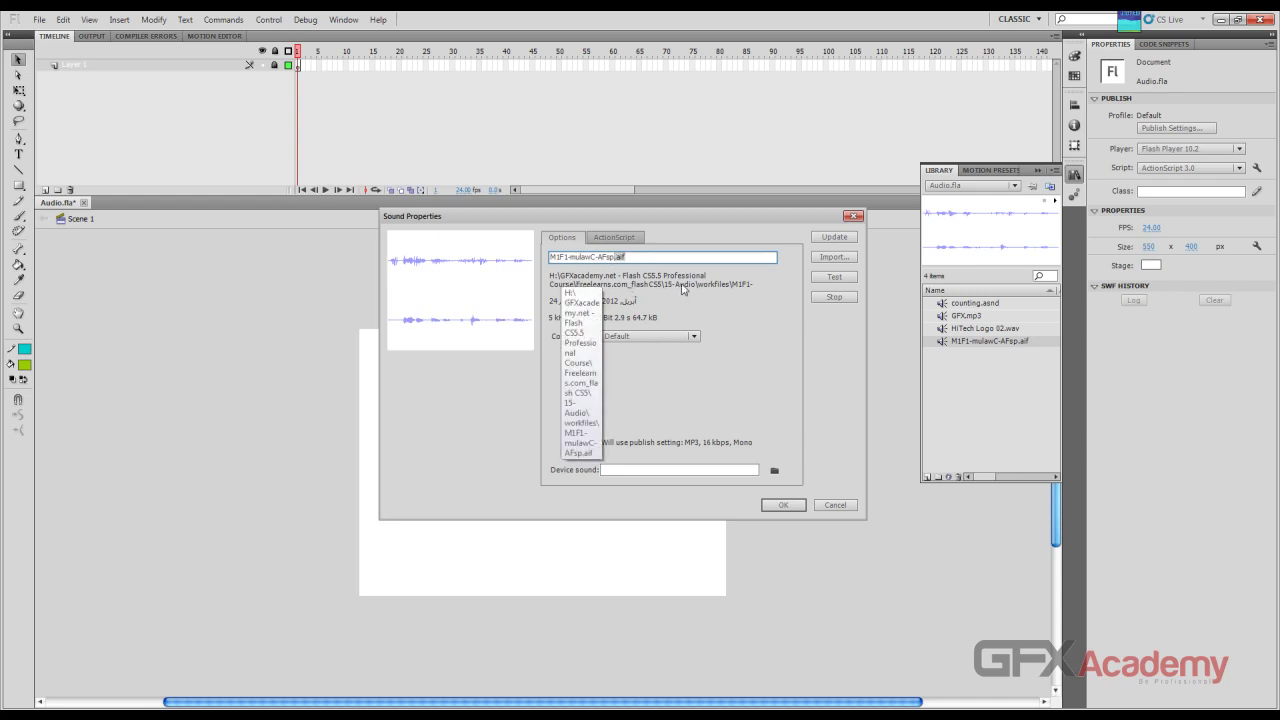
{"action": "left_click", "coordinate": [688, 287]}
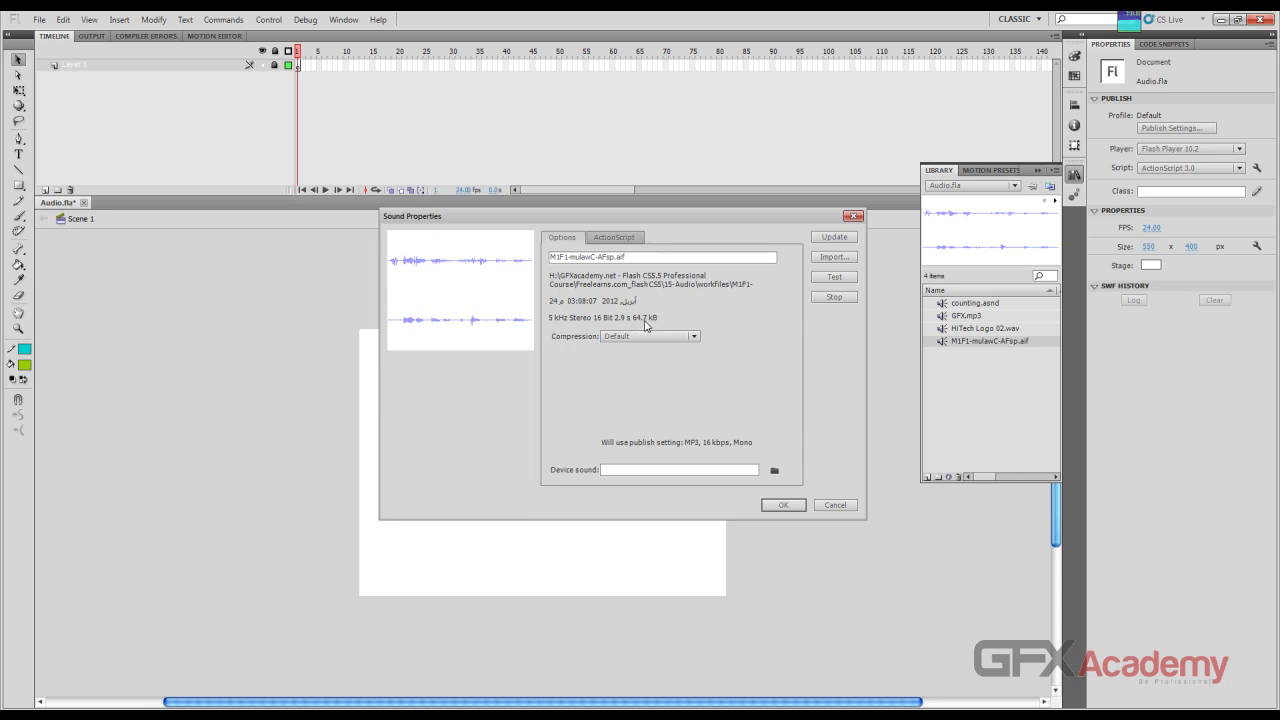
Step: Try ADPCM compression on M1F1-mulawC-AFsp.aif, test its playback and discard the change
{"action": "left_click", "coordinate": [694, 337]}
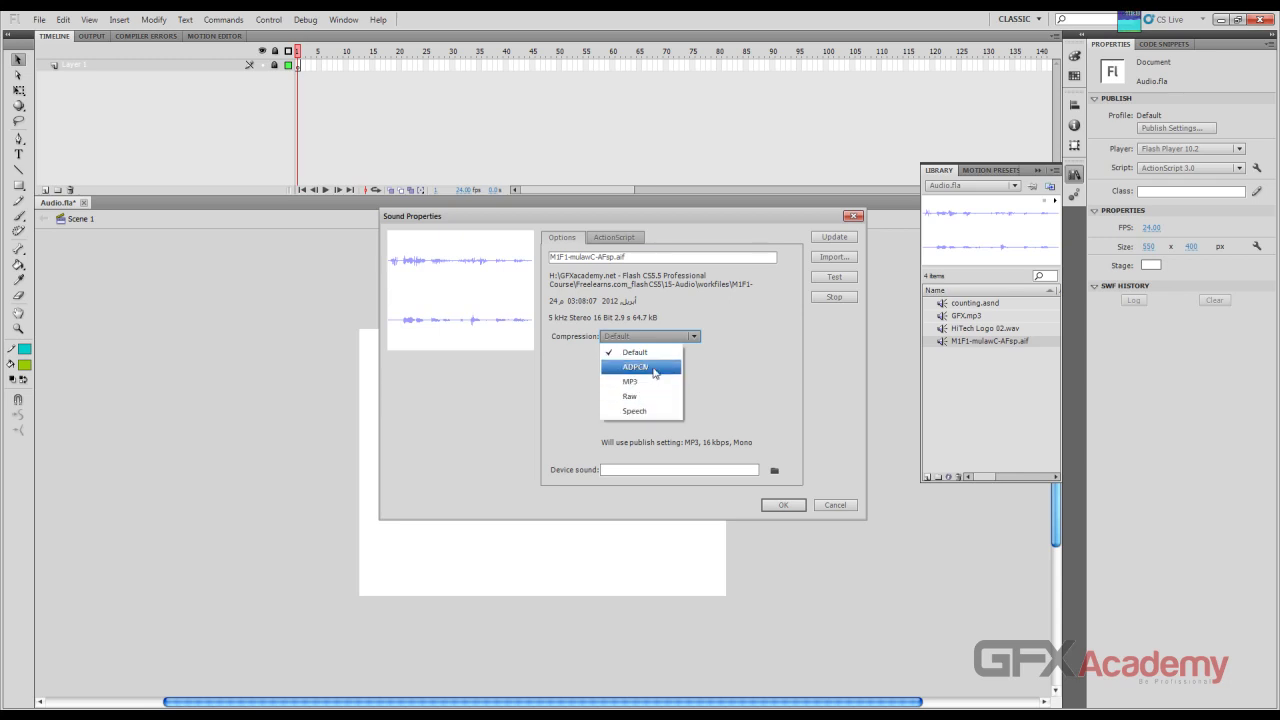
{"action": "left_click", "coordinate": [655, 368]}
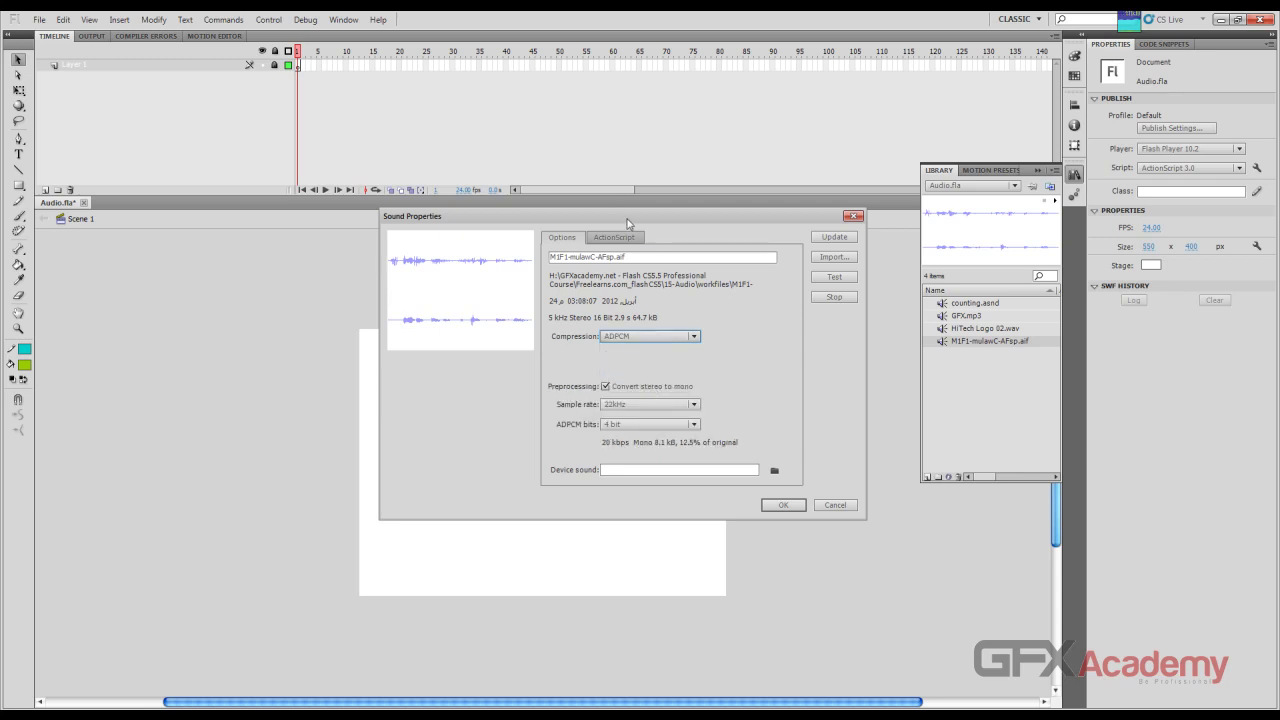
{"action": "left_click_drag", "start_coordinate": [628, 219], "coordinate": [600, 152]}
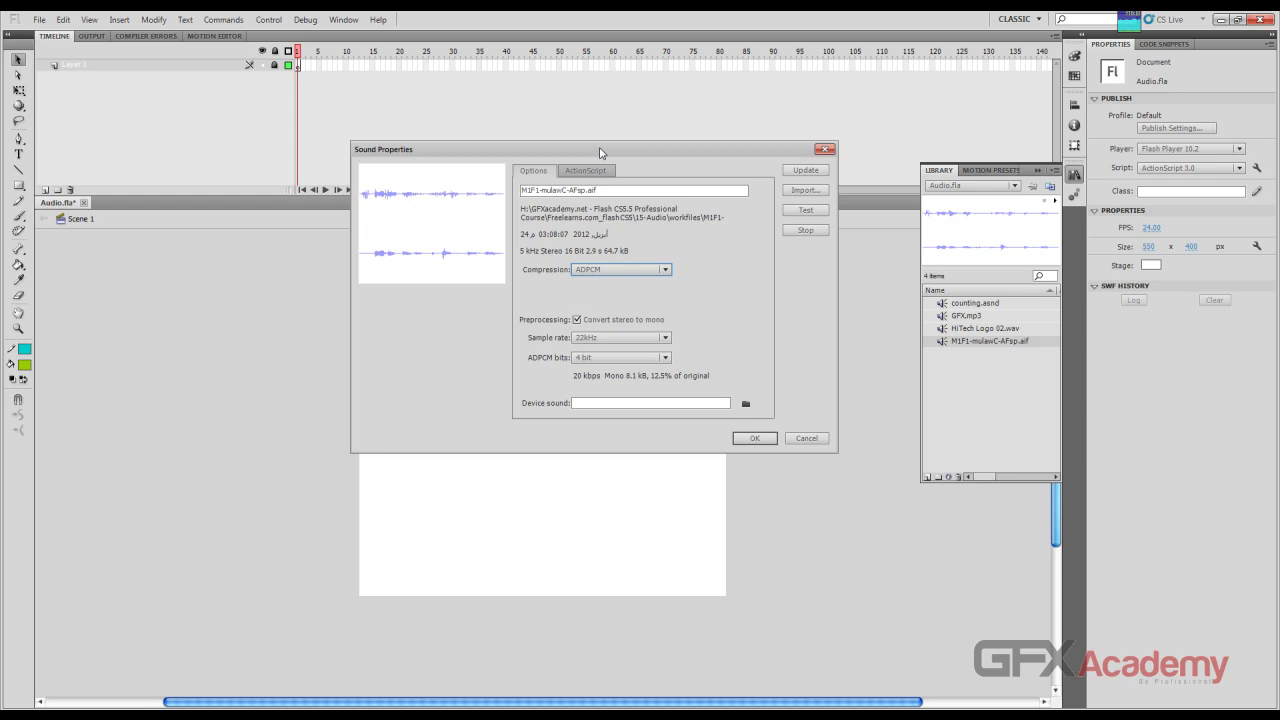
{"action": "left_click", "coordinate": [665, 272]}
{"action": "left_click", "coordinate": [666, 272]}
{"action": "left_click", "coordinate": [786, 215]}
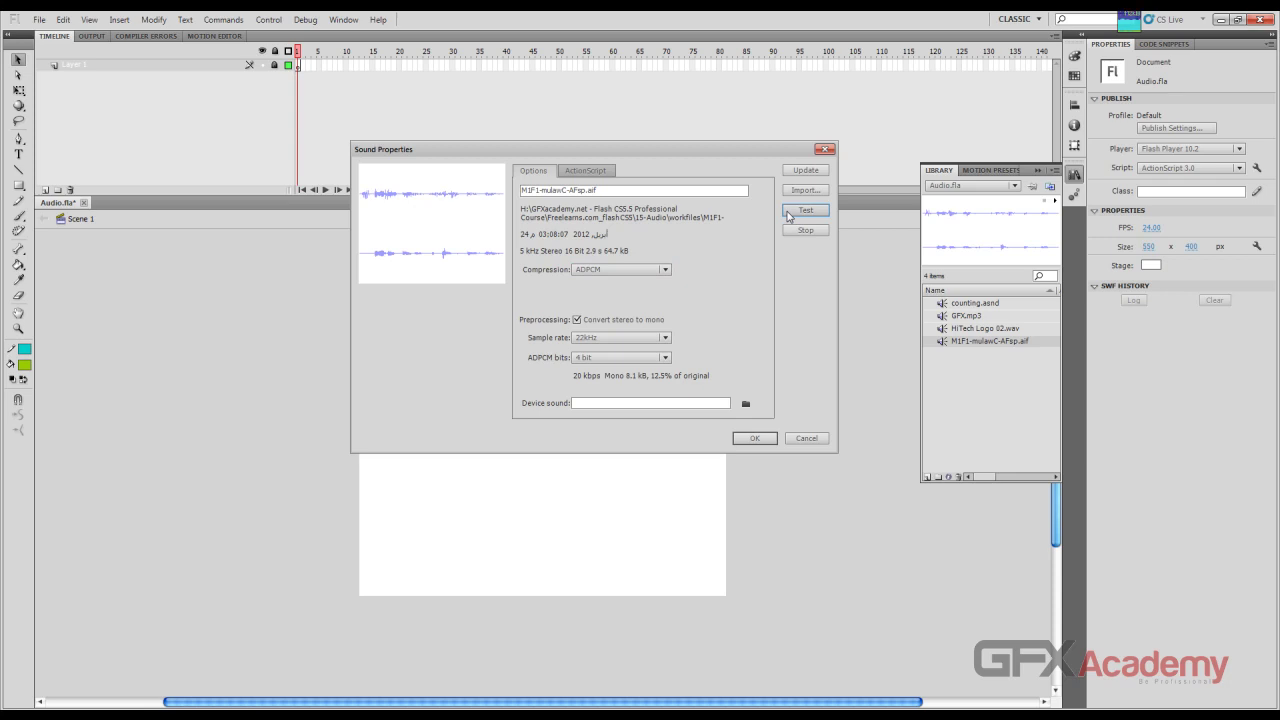
{"action": "left_click", "coordinate": [812, 440]}
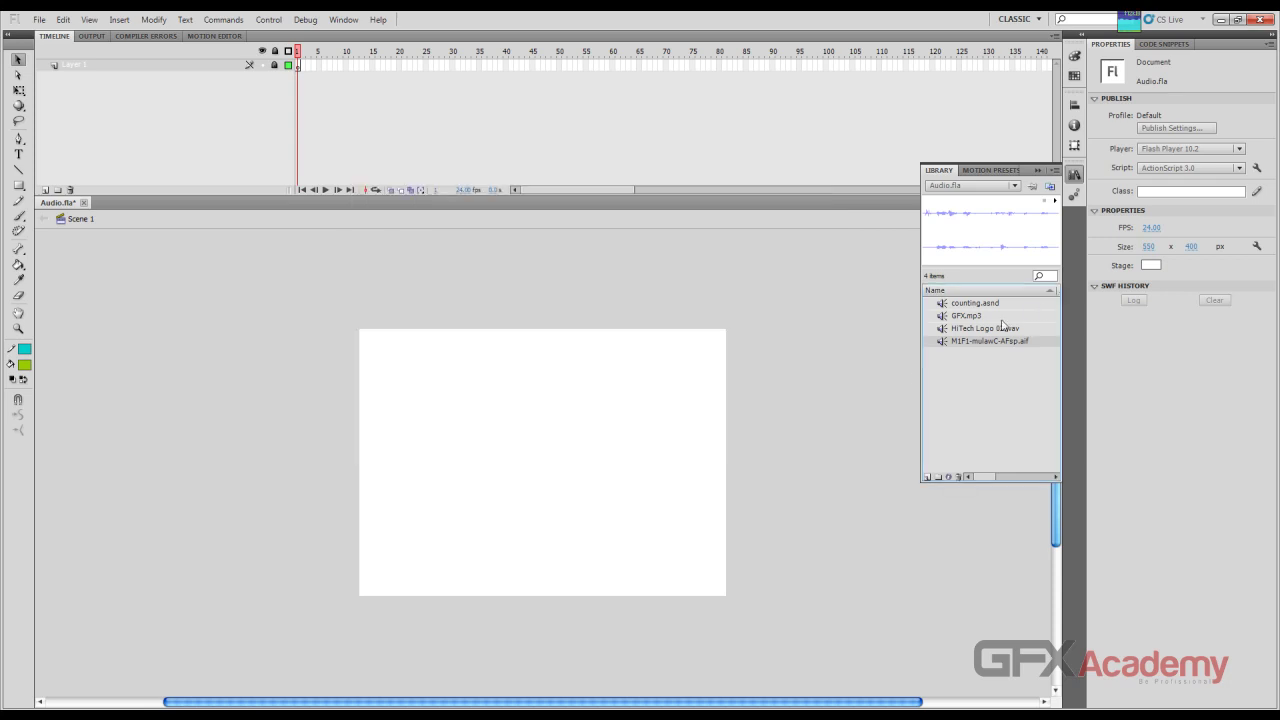
Step: Open the sound properties of GFX.mp3, set its compression to ADPCM and test the playback
{"action": "left_click", "coordinate": [1002, 326]}
{"action": "left_click", "coordinate": [996, 317]}
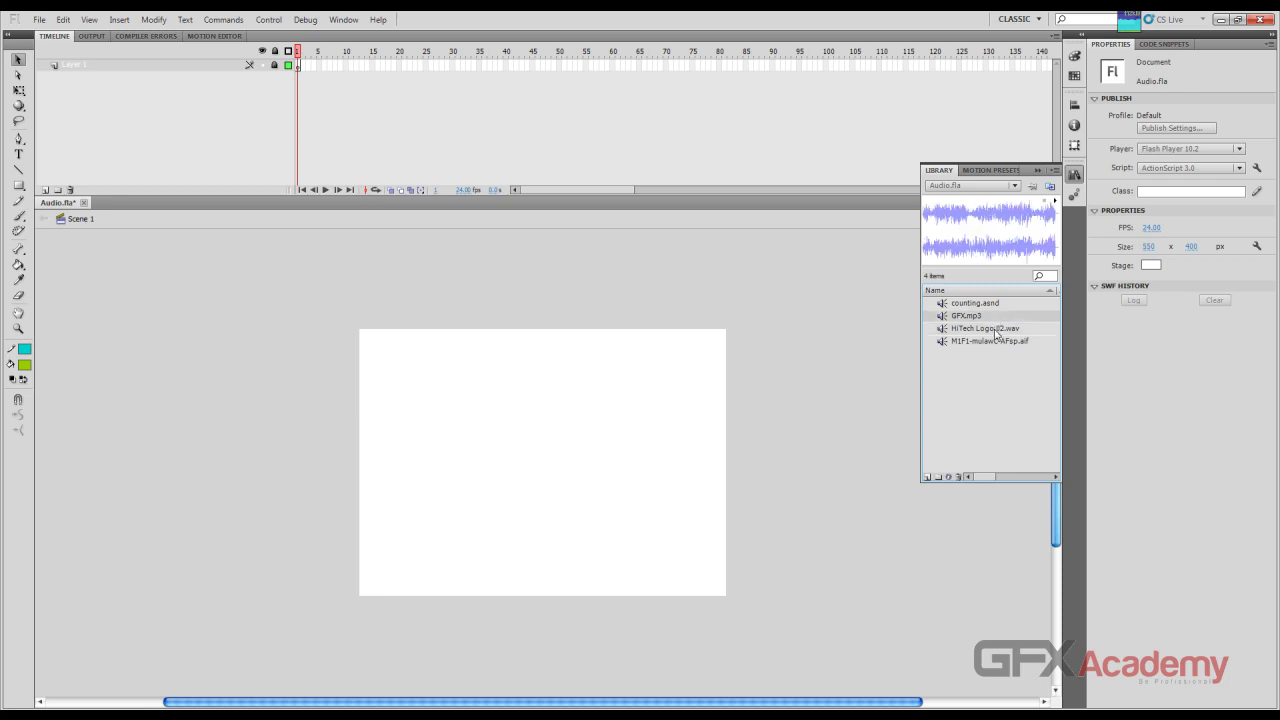
{"action": "double_click", "coordinate": [942, 317]}
{"action": "left_click", "coordinate": [655, 270]}
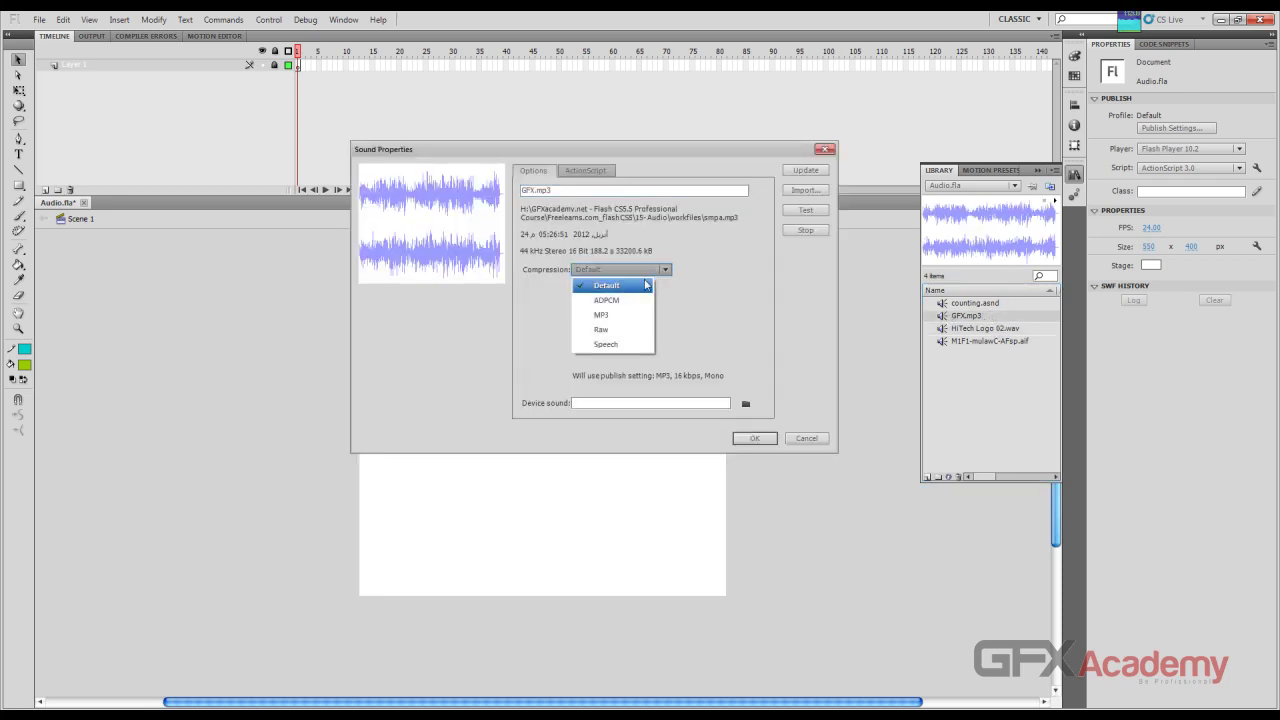
{"action": "left_click", "coordinate": [620, 300]}
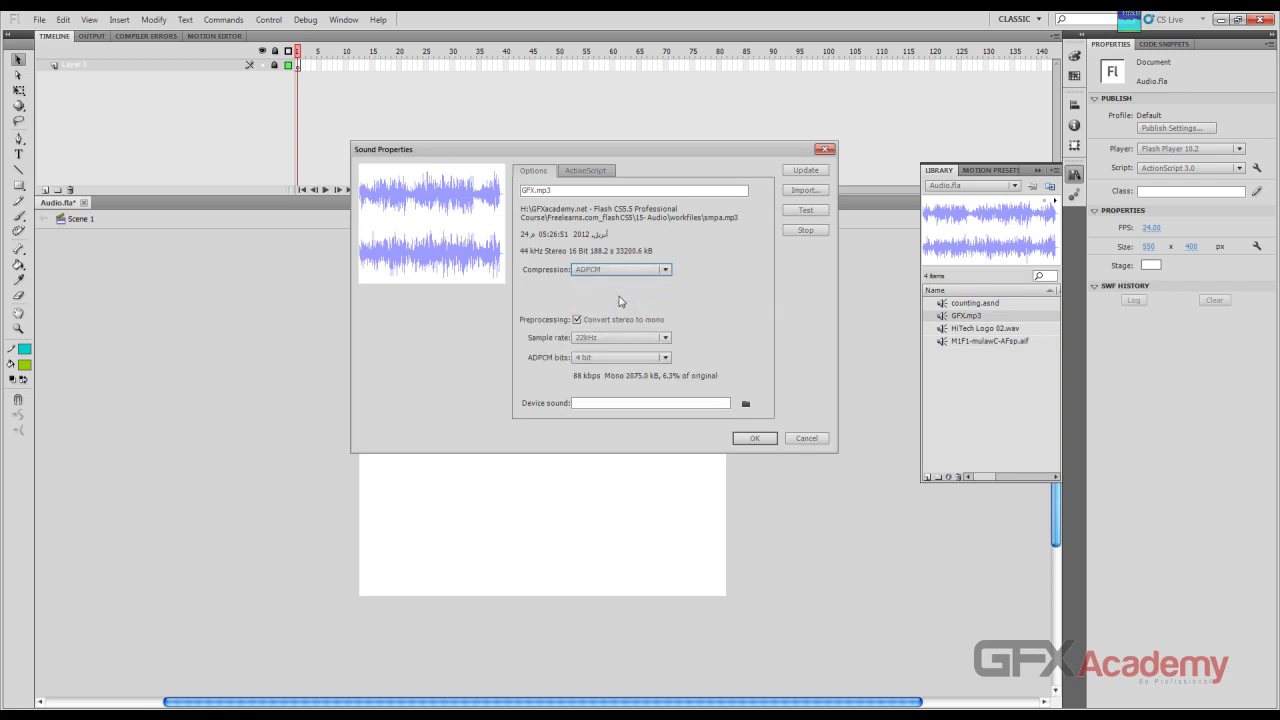
{"action": "left_click", "coordinate": [792, 212]}
{"action": "left_click", "coordinate": [797, 231]}
Step: Turn off the stereo-to-mono conversion for GFX.mp3 and test the stereo playback
{"action": "left_click", "coordinate": [577, 319]}
{"action": "left_click", "coordinate": [577, 320]}
{"action": "left_click", "coordinate": [577, 321]}
{"action": "left_click", "coordinate": [577, 320]}
{"action": "left_click", "coordinate": [815, 213]}
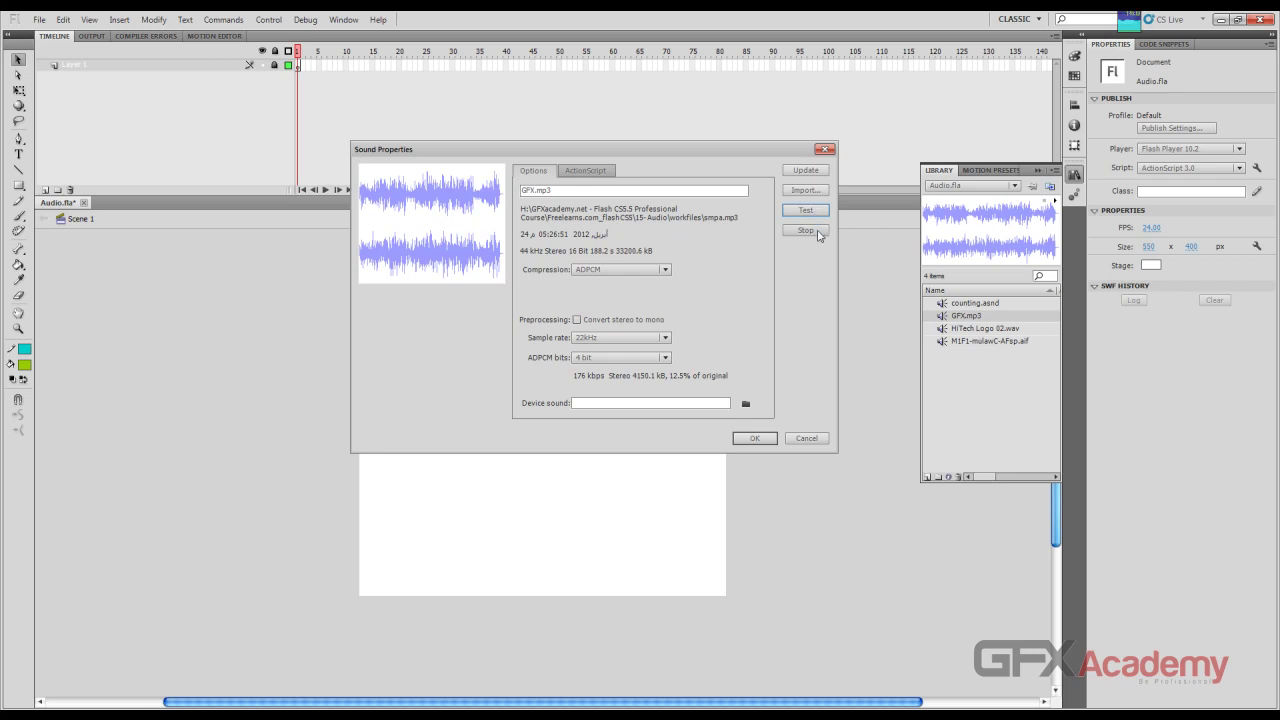
{"action": "left_click", "coordinate": [818, 233]}
Step: Set the ADPCM sample rate of GFX.mp3 to 5kHz and test the playback
{"action": "left_click", "coordinate": [662, 340]}
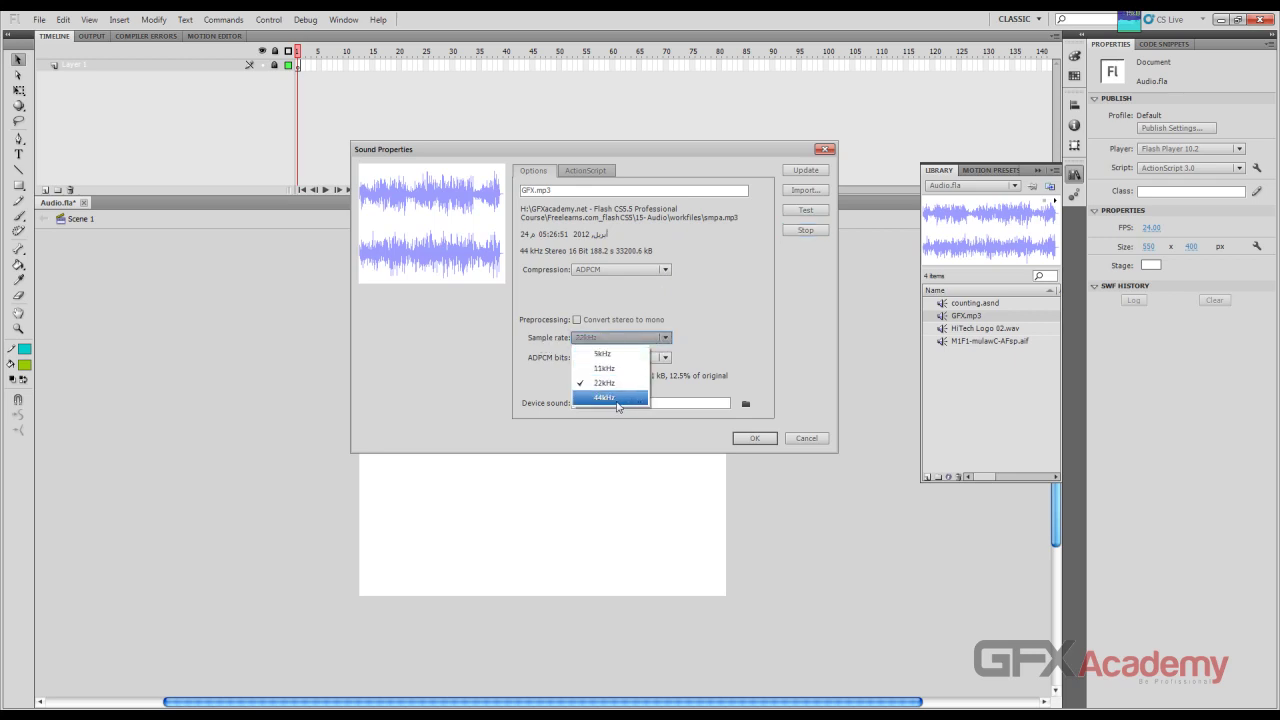
{"action": "left_click", "coordinate": [664, 335]}
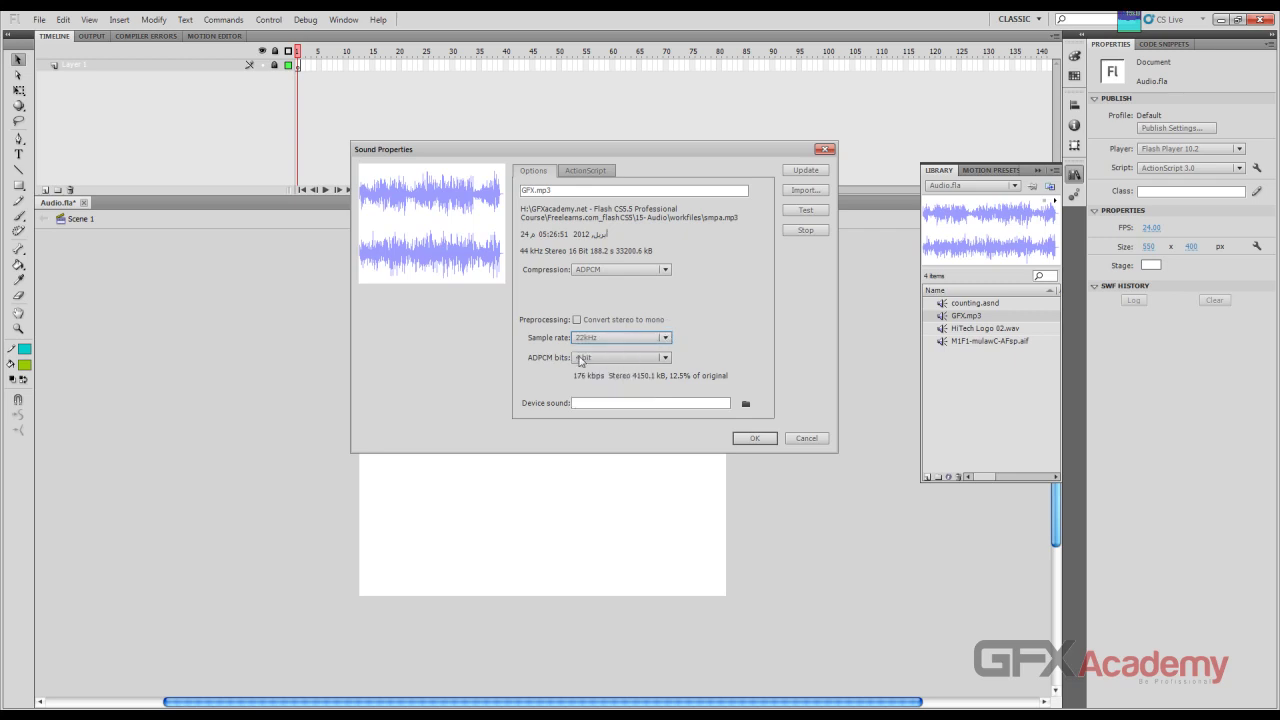
{"action": "left_click", "coordinate": [665, 358]}
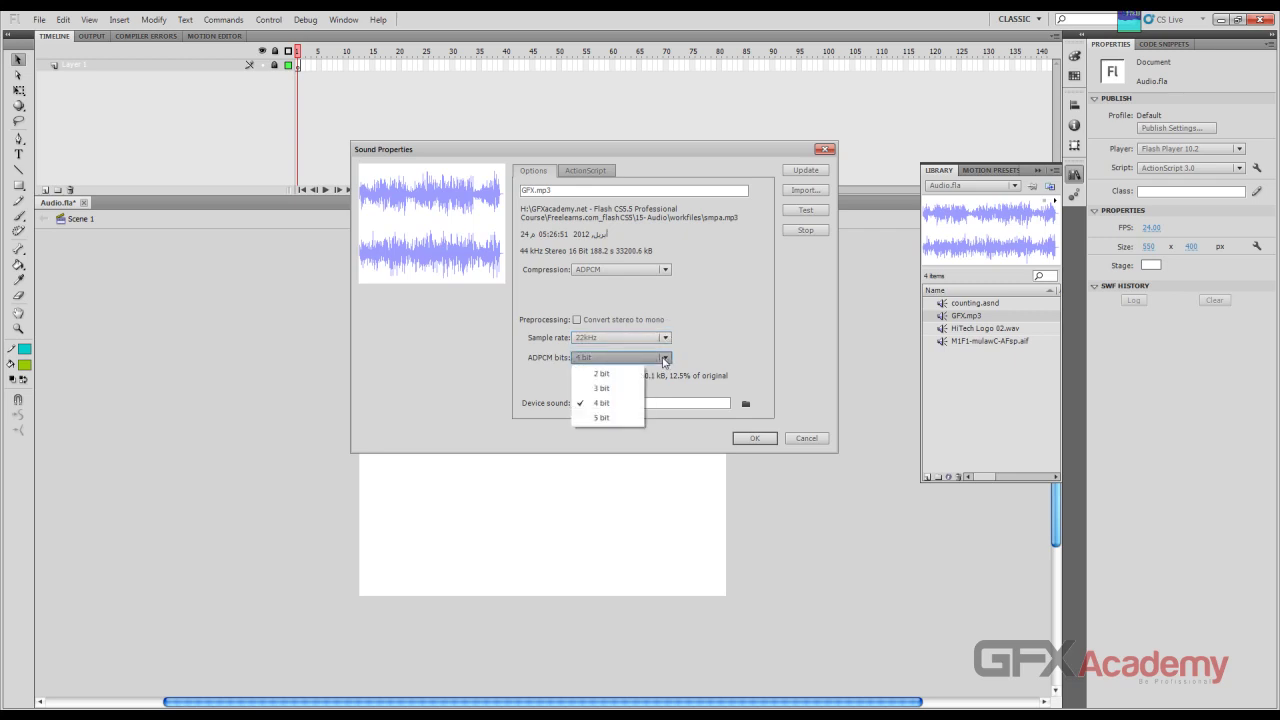
{"action": "left_click", "coordinate": [665, 338]}
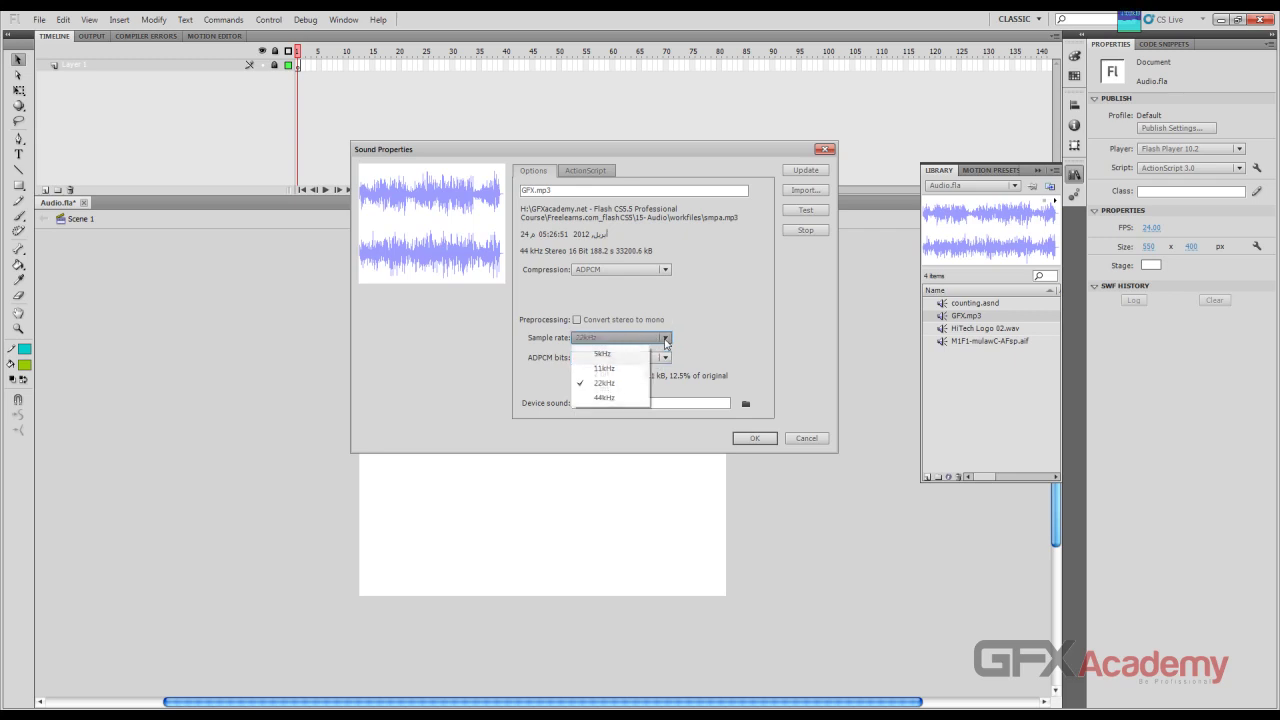
{"action": "left_click", "coordinate": [643, 353]}
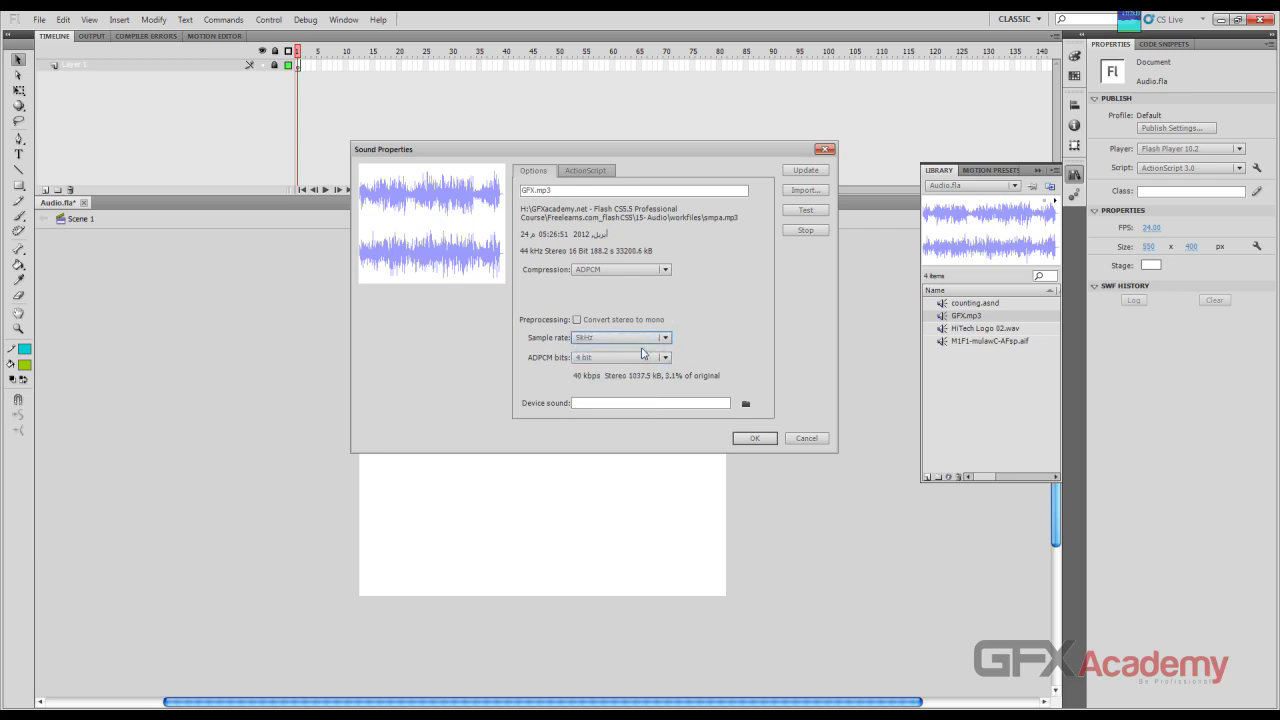
{"action": "left_click", "coordinate": [788, 213]}
{"action": "left_click", "coordinate": [797, 235]}
Step: Set the ADPCM sample rate of GFX.mp3 to 44kHz and test the playback
{"action": "left_click", "coordinate": [665, 337]}
{"action": "left_click", "coordinate": [628, 399]}
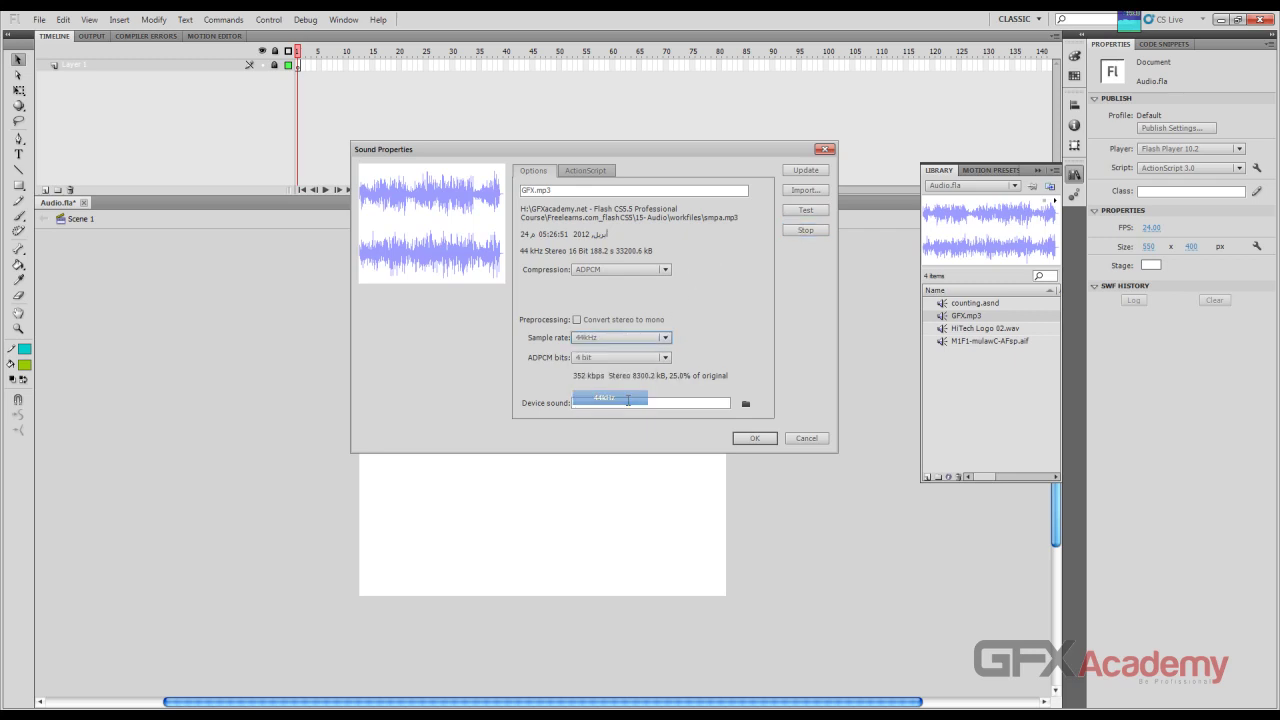
{"action": "left_click", "coordinate": [806, 211]}
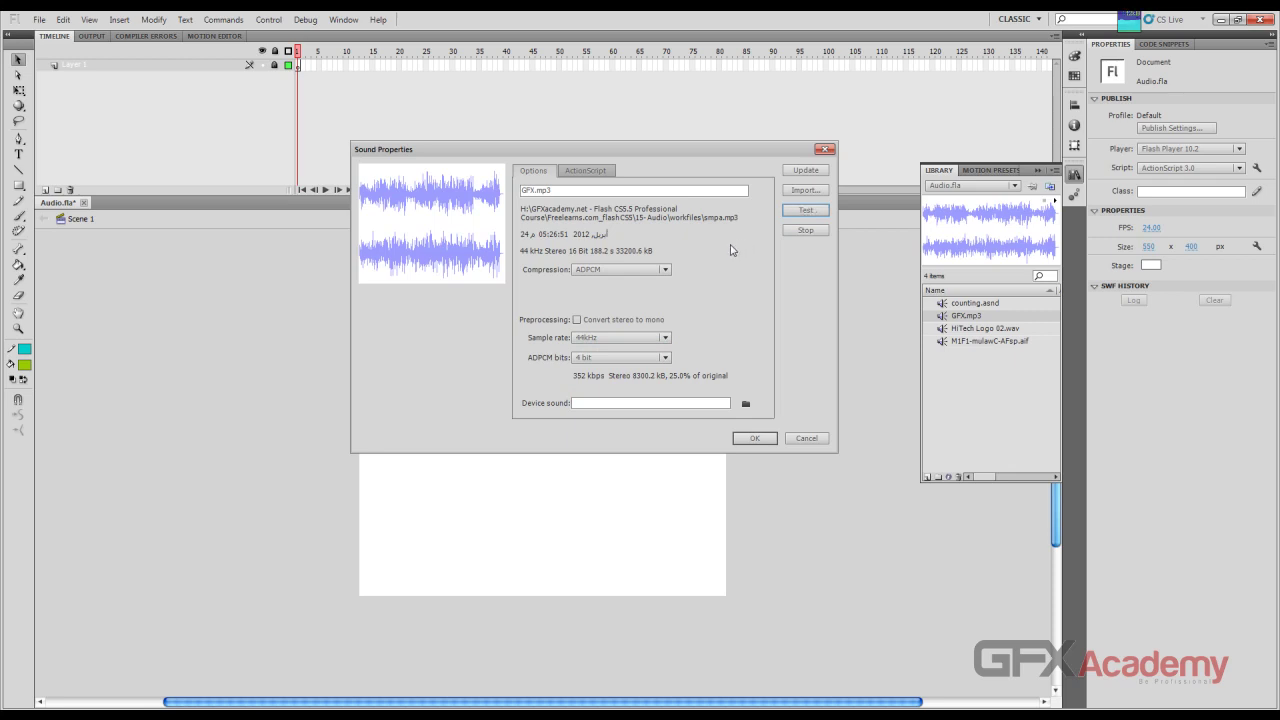
{"action": "left_click", "coordinate": [793, 232]}
Step: Set the ADPCM bits of GFX.mp3 to 5 bit and test the playback
{"action": "left_click", "coordinate": [665, 357]}
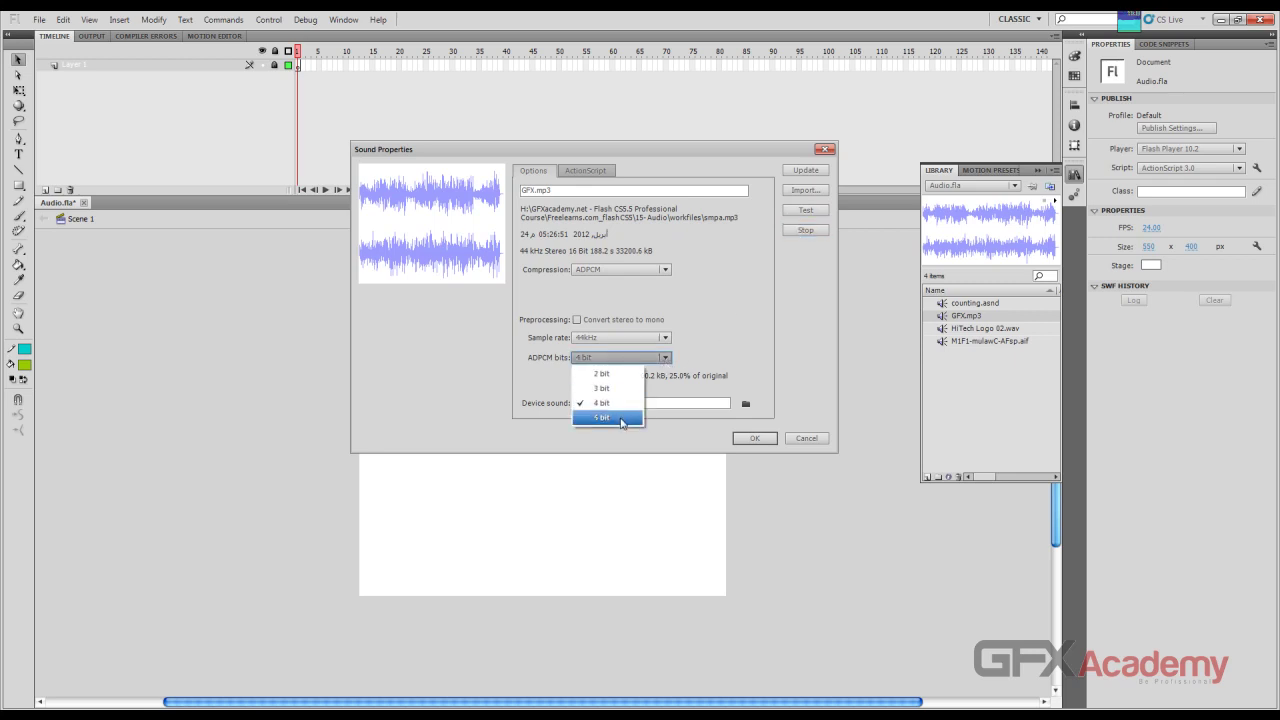
{"action": "left_click", "coordinate": [622, 418]}
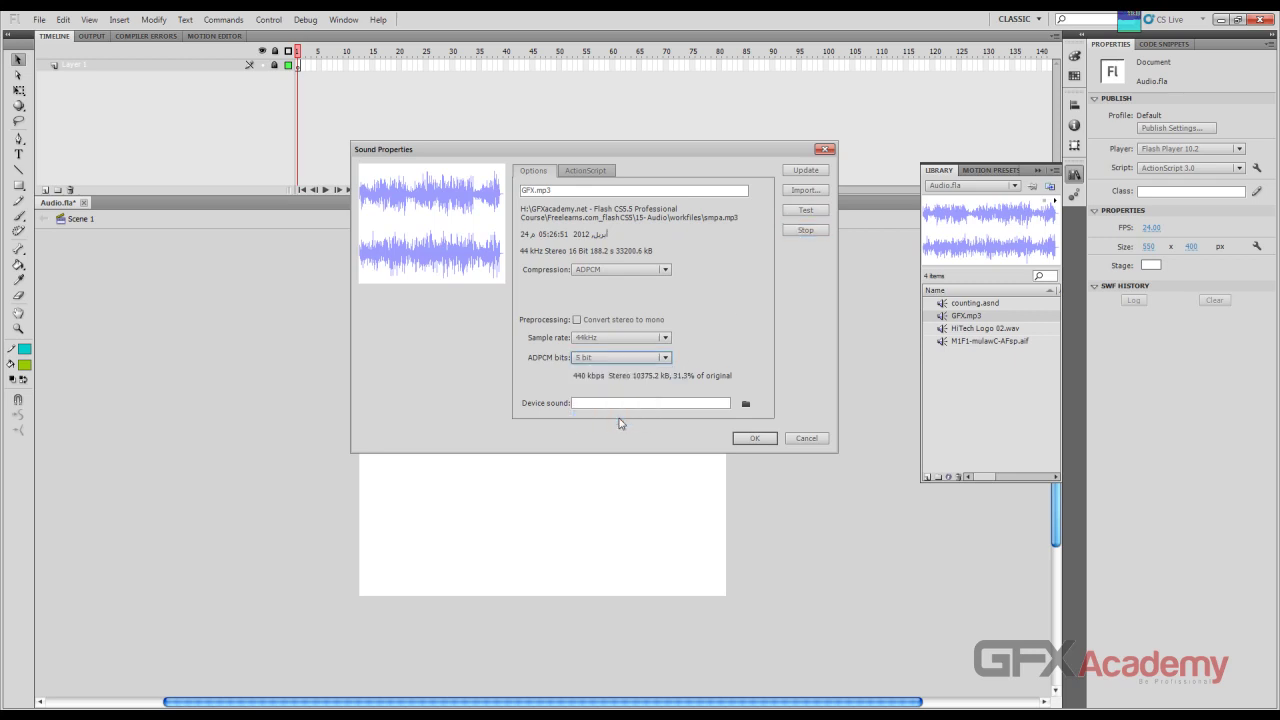
{"action": "left_click", "coordinate": [617, 341]}
{"action": "left_click", "coordinate": [617, 341]}
{"action": "left_click", "coordinate": [623, 359]}
{"action": "left_click", "coordinate": [623, 359]}
{"action": "left_click", "coordinate": [796, 211]}
{"action": "left_click", "coordinate": [803, 232]}
{"action": "key", "text": "F10"}
Step: Change the compression of GFX.mp3 to MP3 and review the available bit rates
{"action": "left_click", "coordinate": [664, 270]}
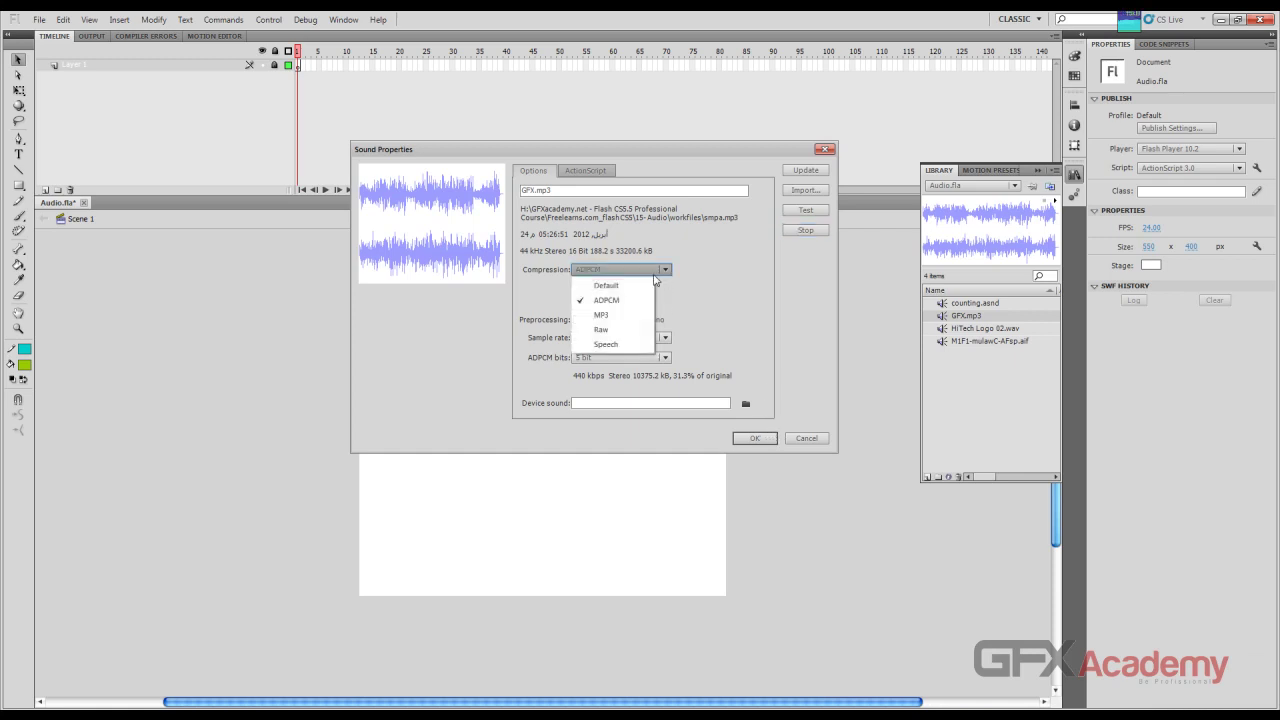
{"action": "left_click", "coordinate": [603, 318]}
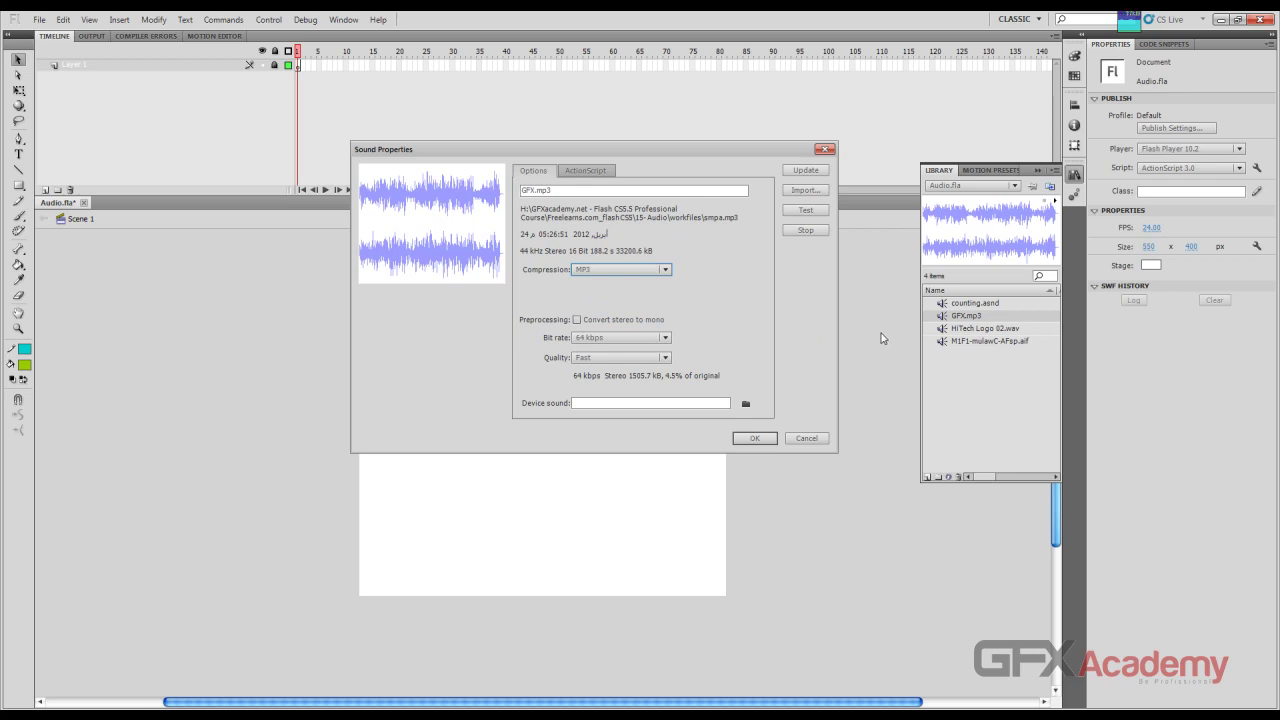
{"action": "left_click", "coordinate": [667, 338]}
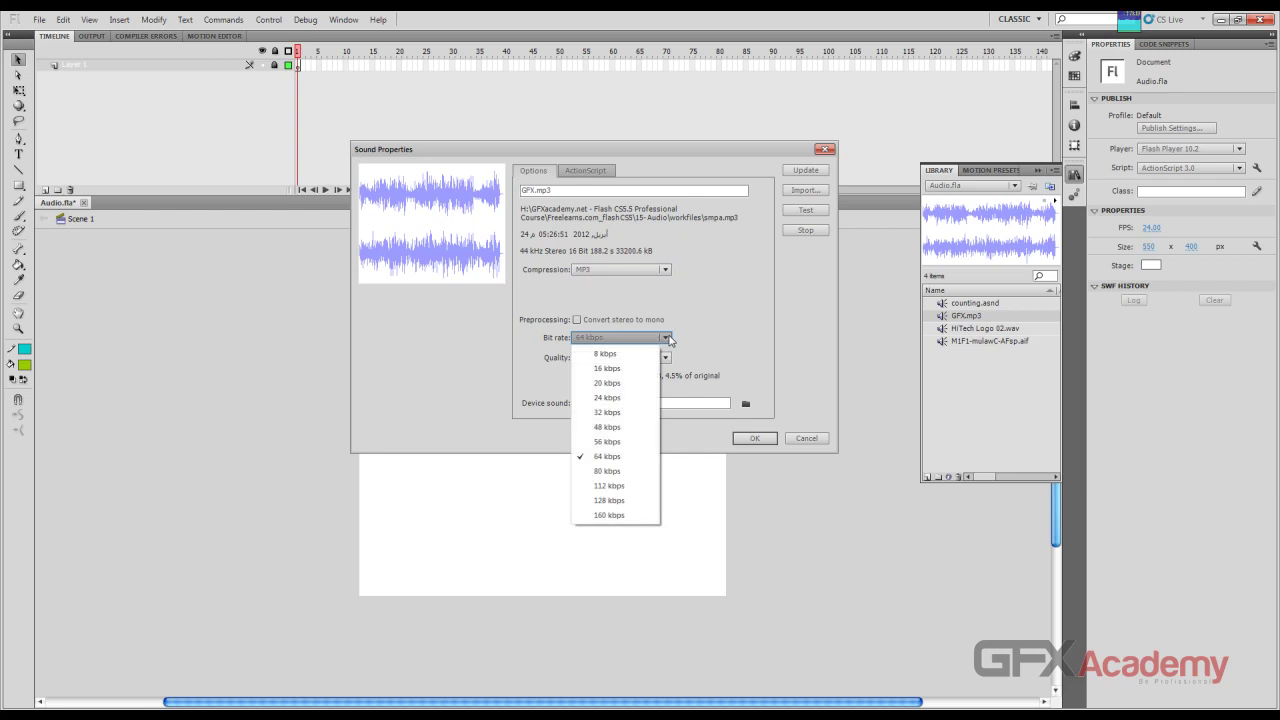
{"action": "left_click", "coordinate": [667, 338]}
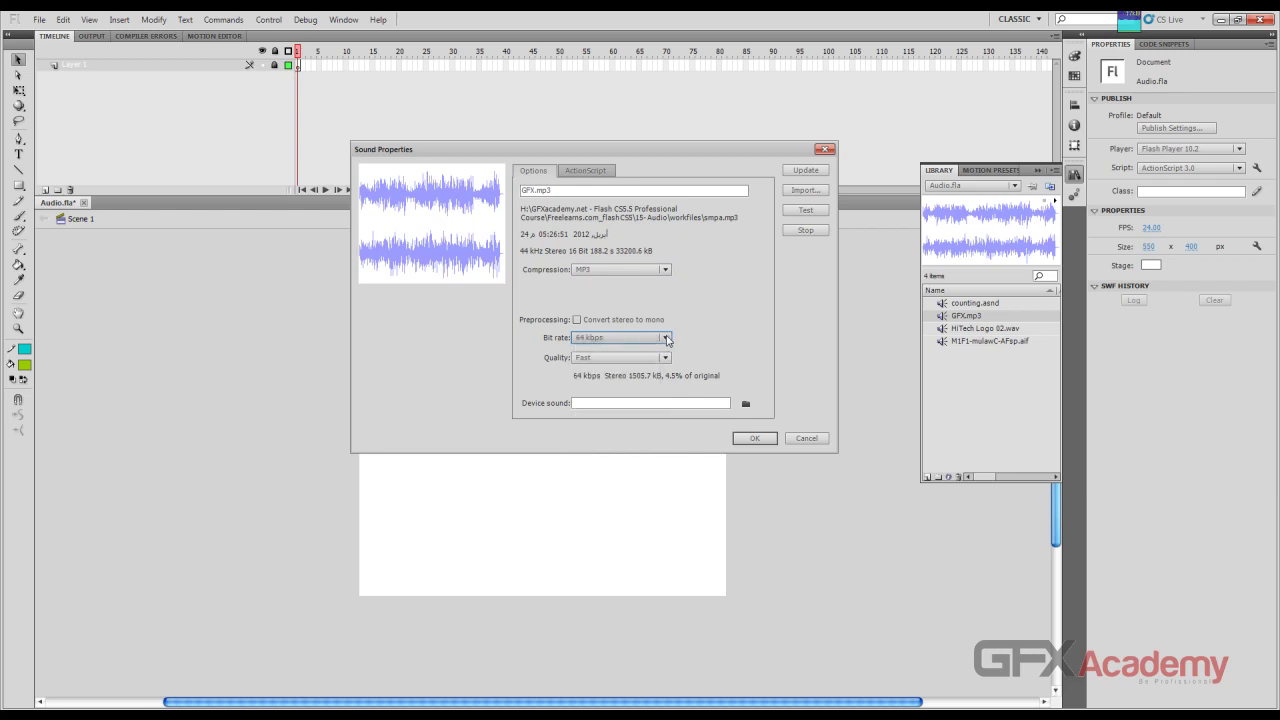
{"action": "left_click", "coordinate": [667, 339]}
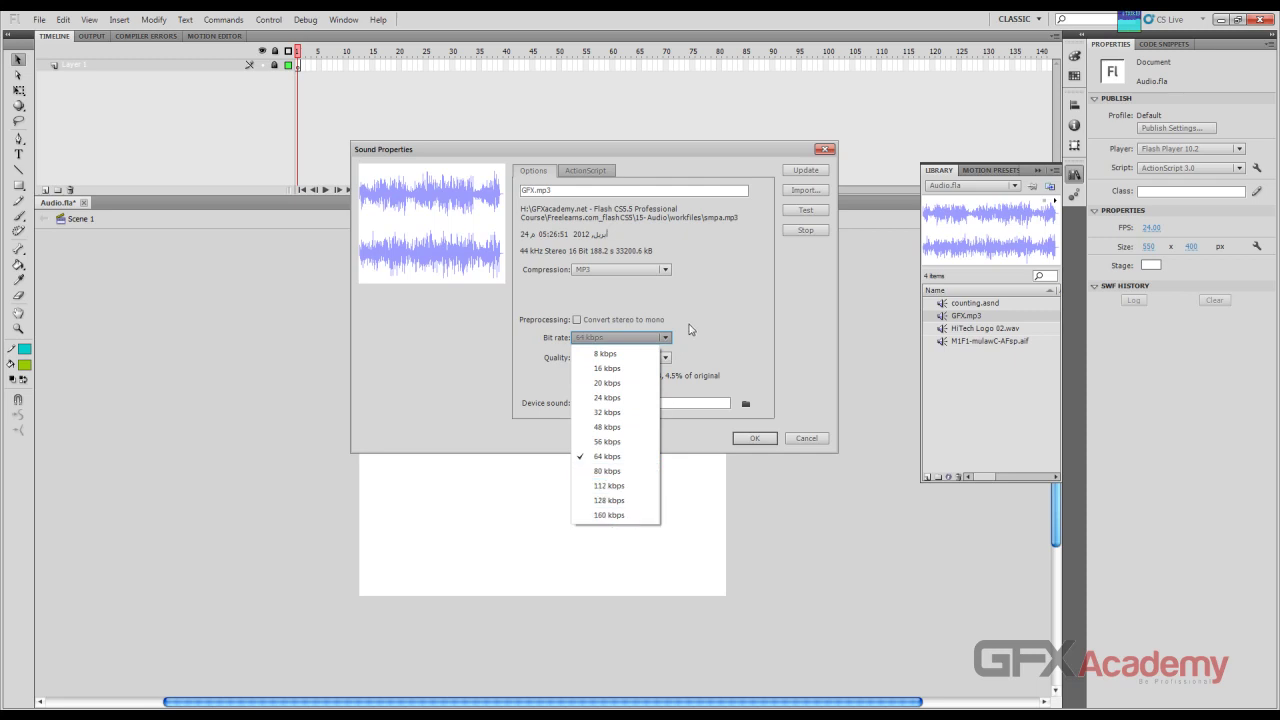
{"action": "left_click", "coordinate": [672, 337]}
Step: Set the MP3 bit rate of GFX.mp3 to 16 kbps and test the playback
{"action": "left_click", "coordinate": [666, 357]}
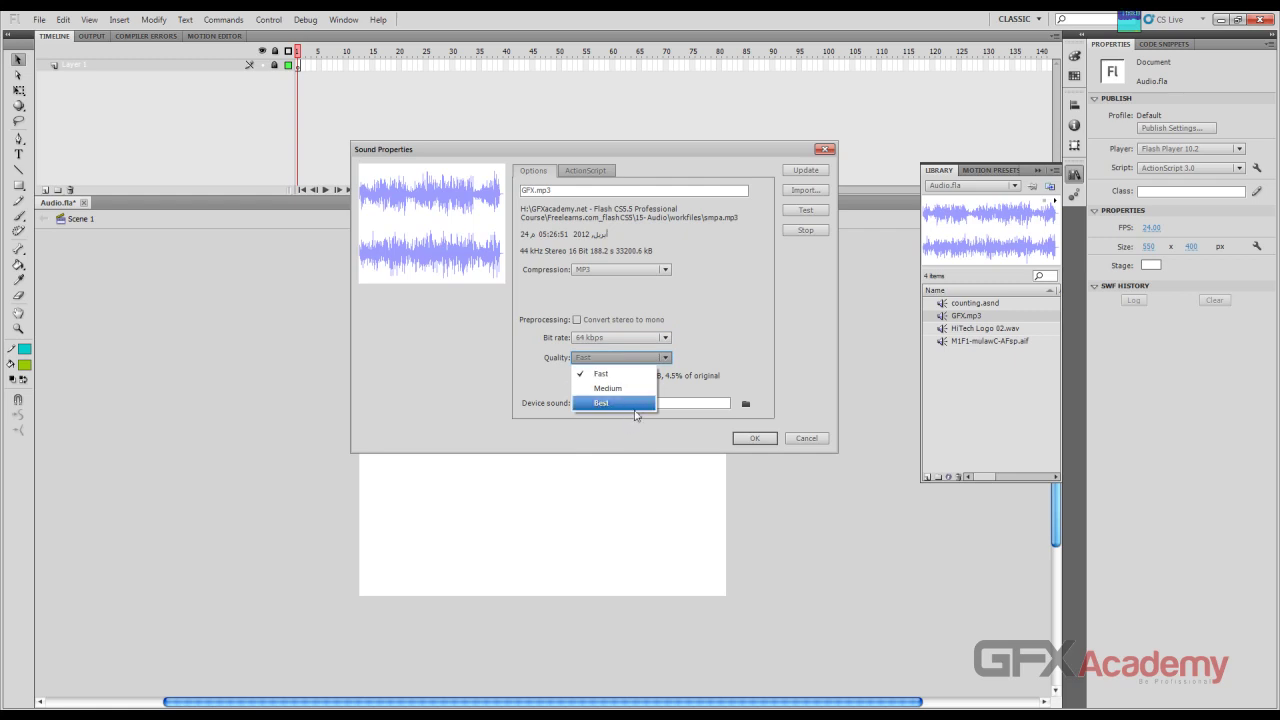
{"action": "left_click", "coordinate": [666, 340]}
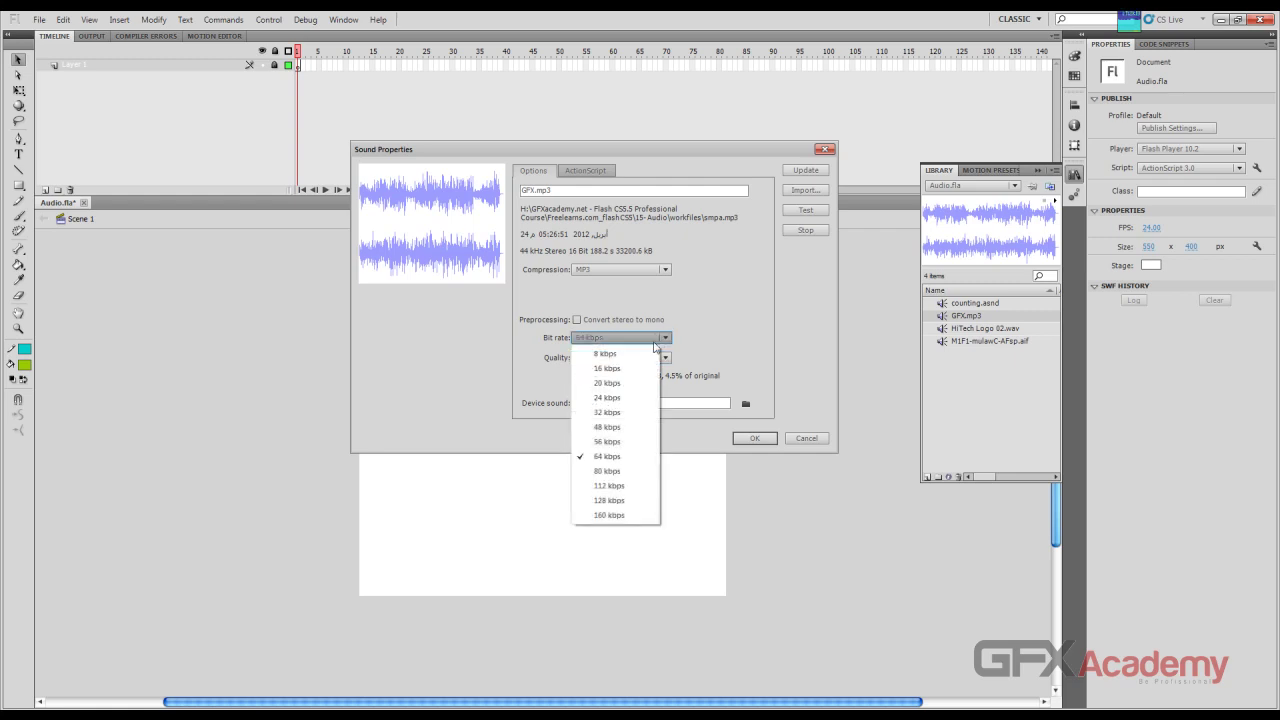
{"action": "left_click", "coordinate": [634, 370]}
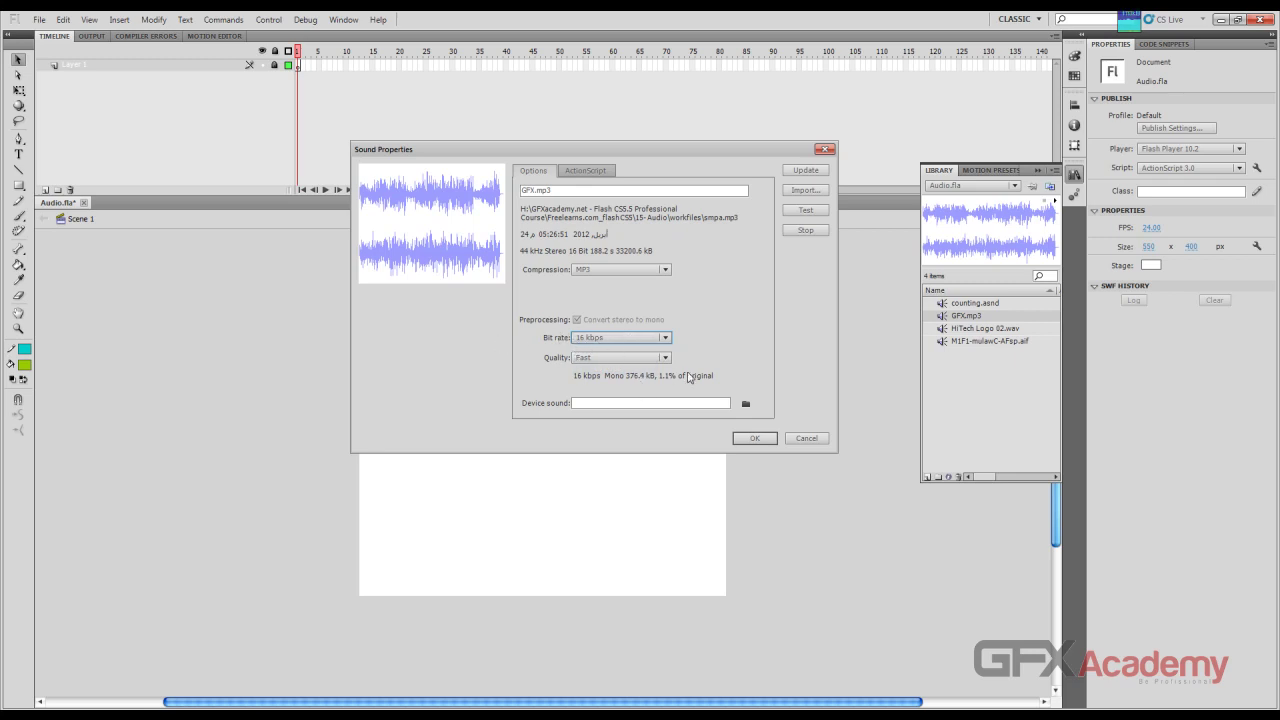
{"action": "left_click", "coordinate": [796, 211]}
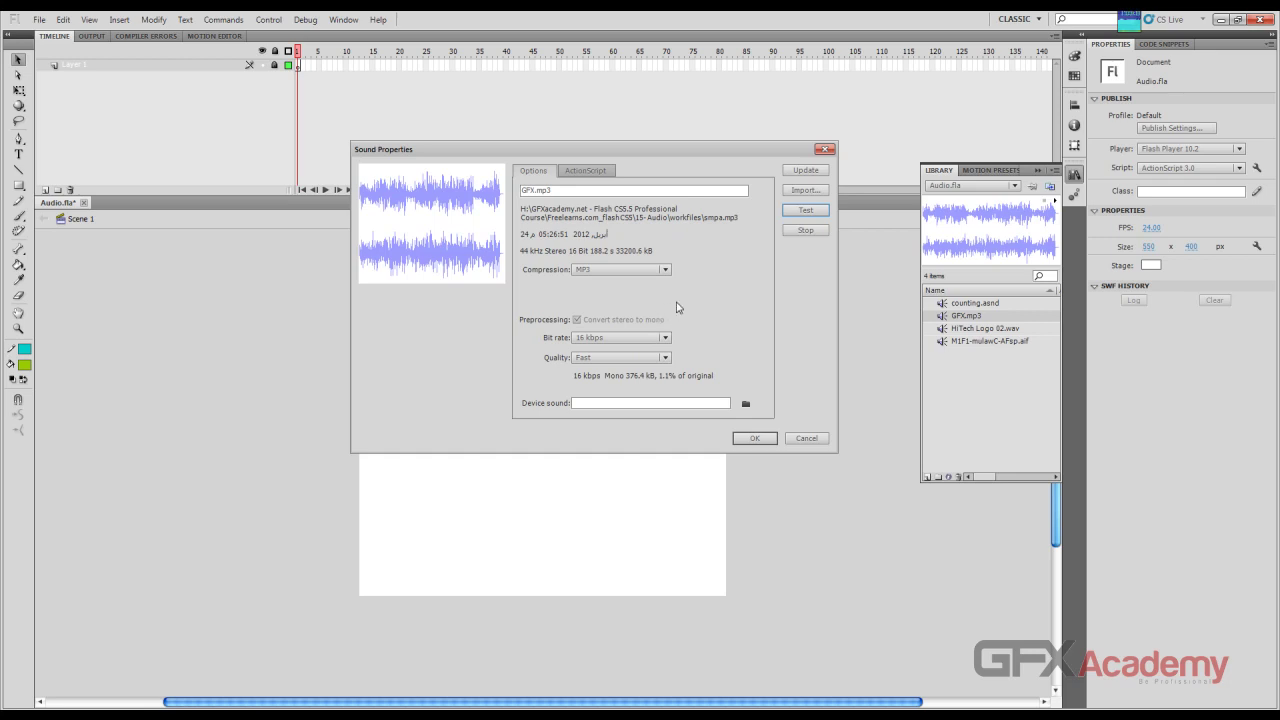
{"action": "left_click", "coordinate": [790, 232]}
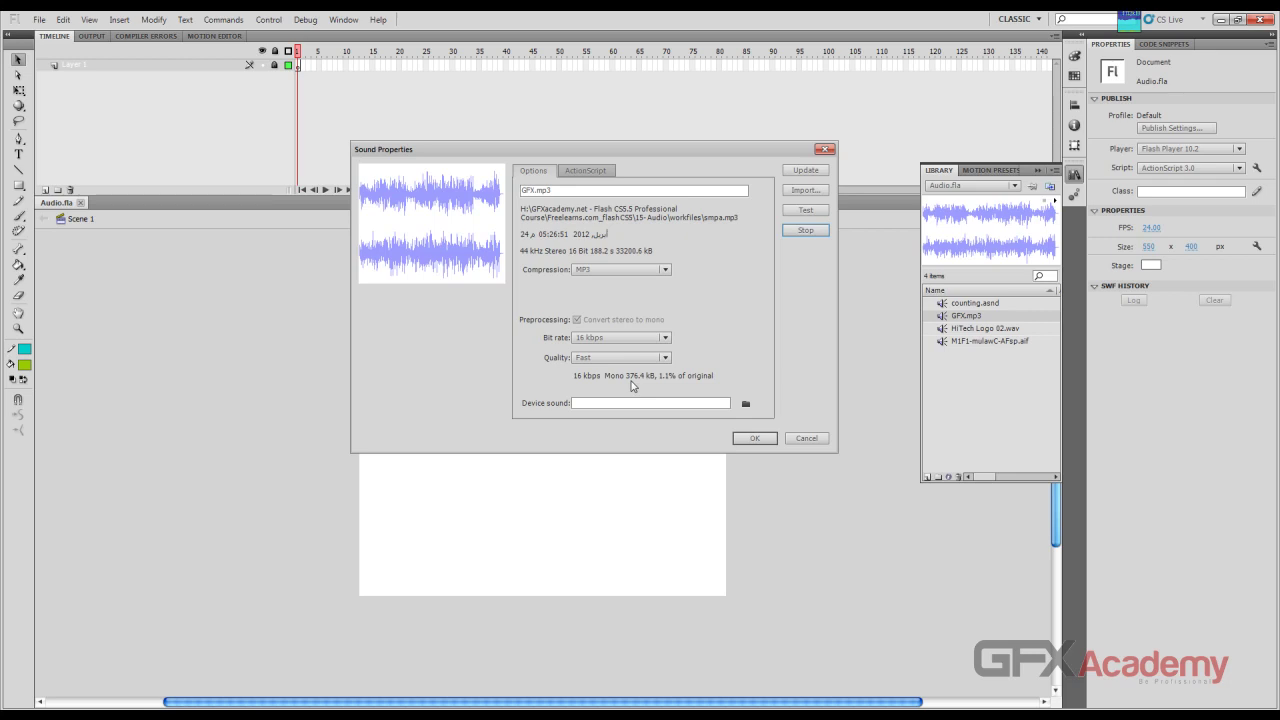
Step: Set the MP3 quality of GFX.mp3 to Best and test the playback
{"action": "left_click", "coordinate": [625, 358]}
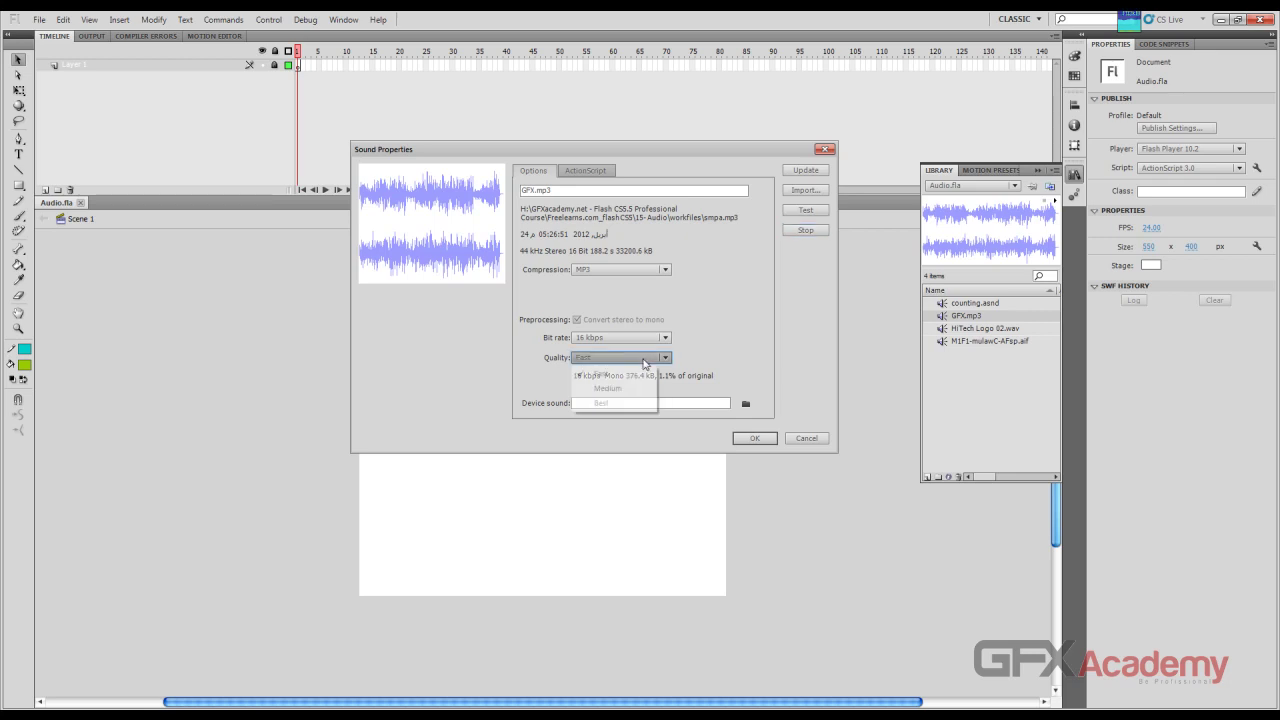
{"action": "left_click", "coordinate": [627, 403]}
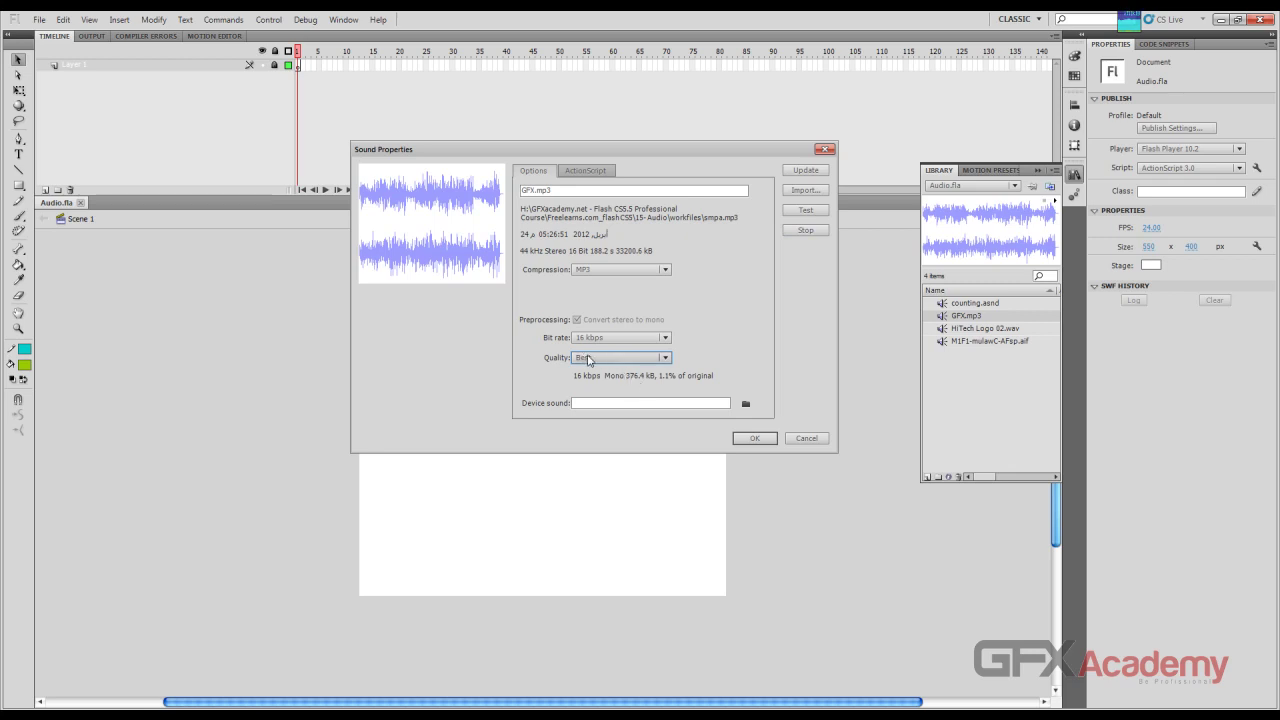
{"action": "left_click", "coordinate": [800, 213]}
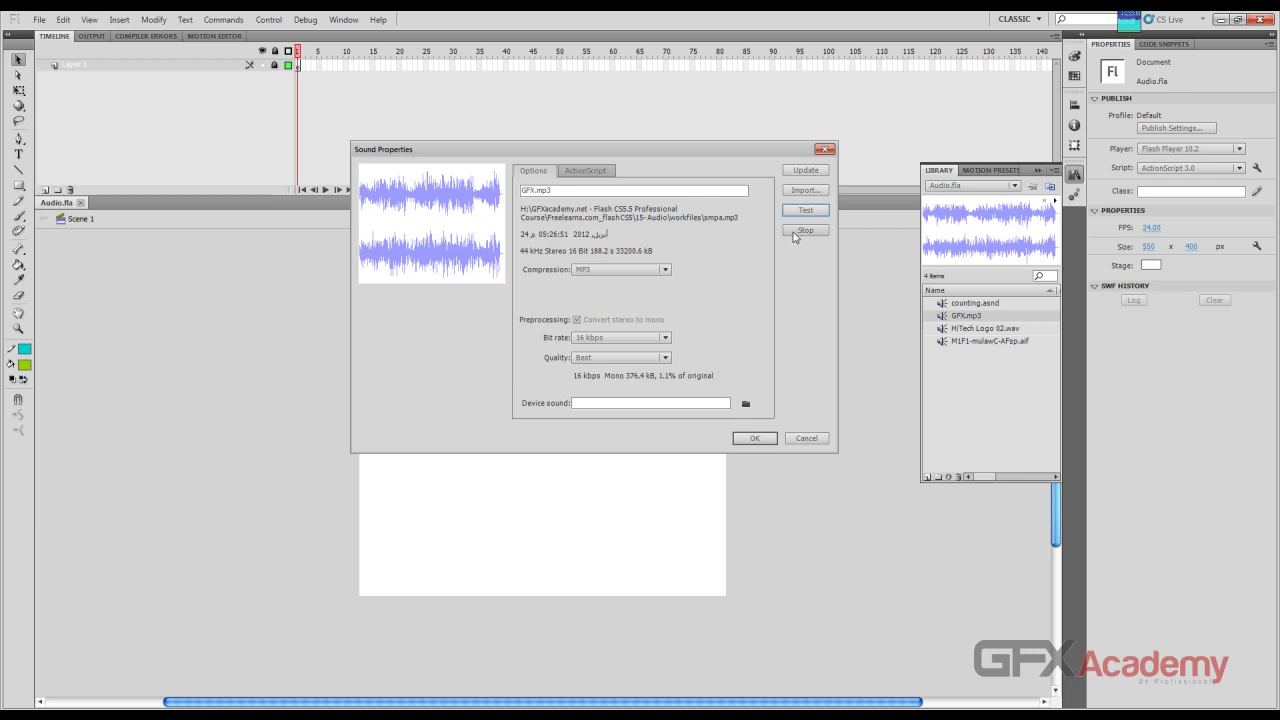
Step: Test the playback of GFX.mp3 at an MP3 bit rate of 128 kbps and change the bit rate to 48 kbps
{"action": "left_click", "coordinate": [664, 340]}
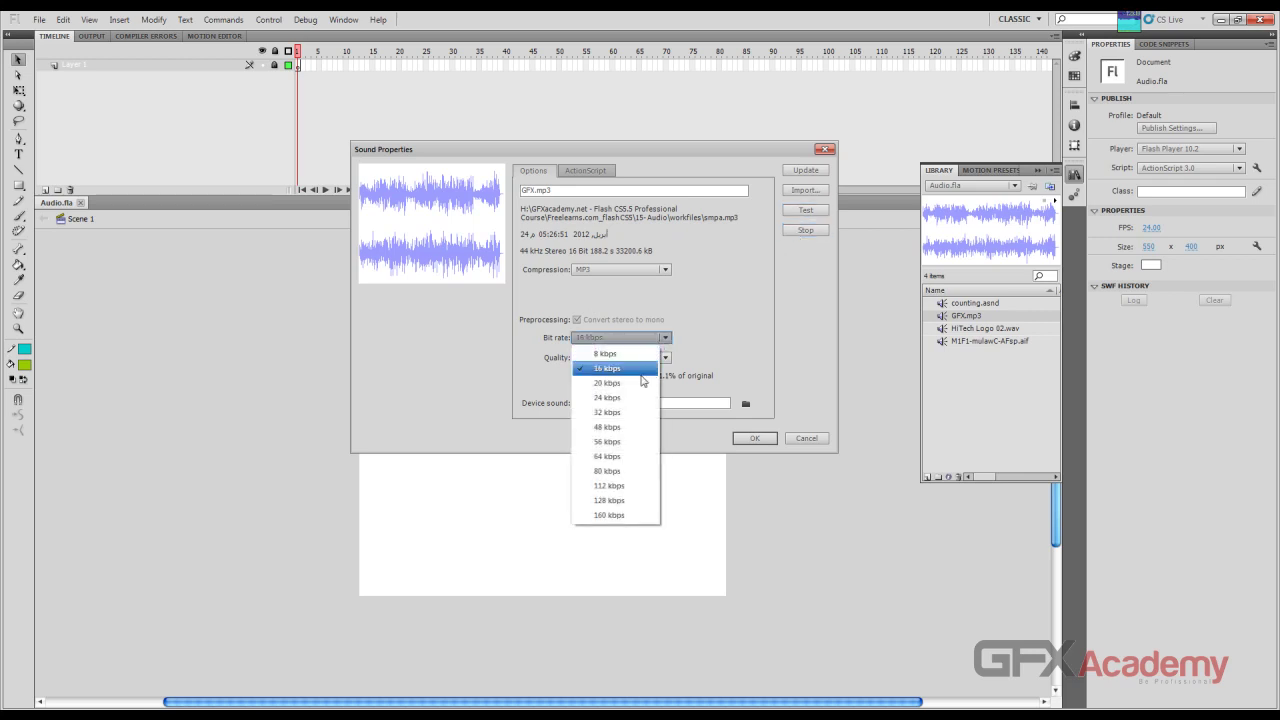
{"action": "left_click", "coordinate": [612, 502]}
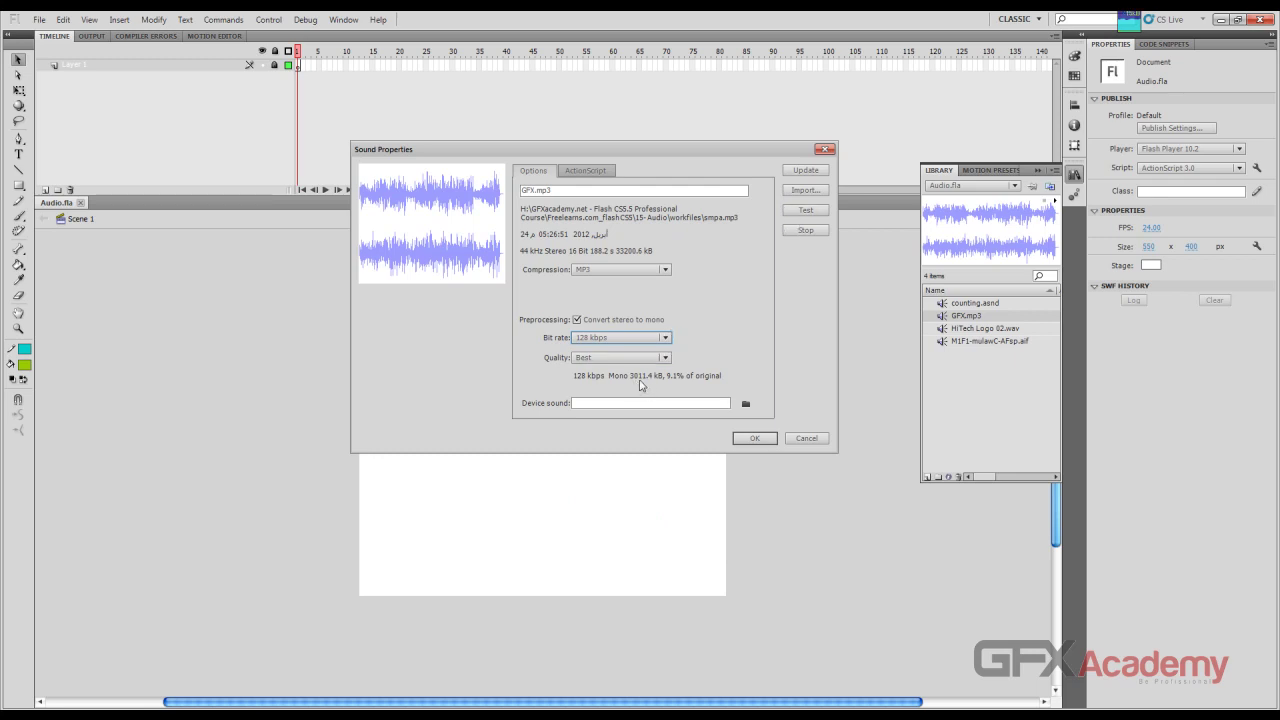
{"action": "left_click", "coordinate": [791, 216]}
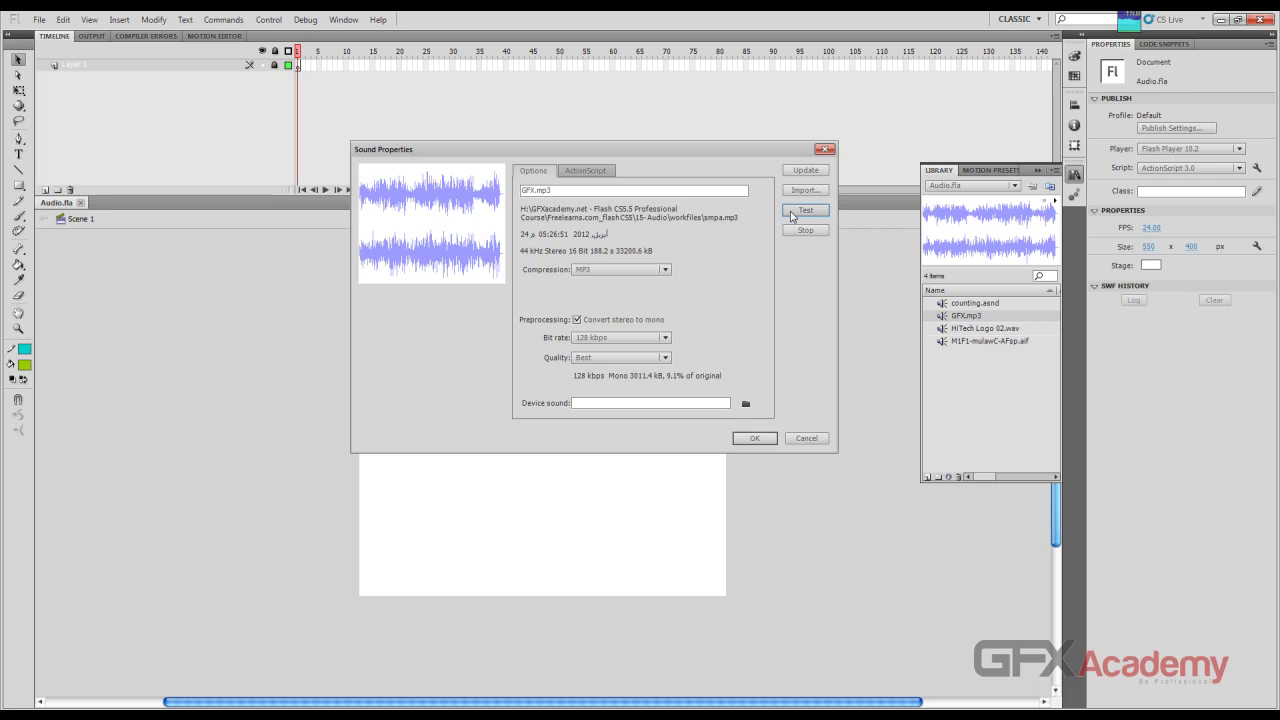
{"action": "left_click", "coordinate": [798, 232]}
{"action": "left_click", "coordinate": [664, 338]}
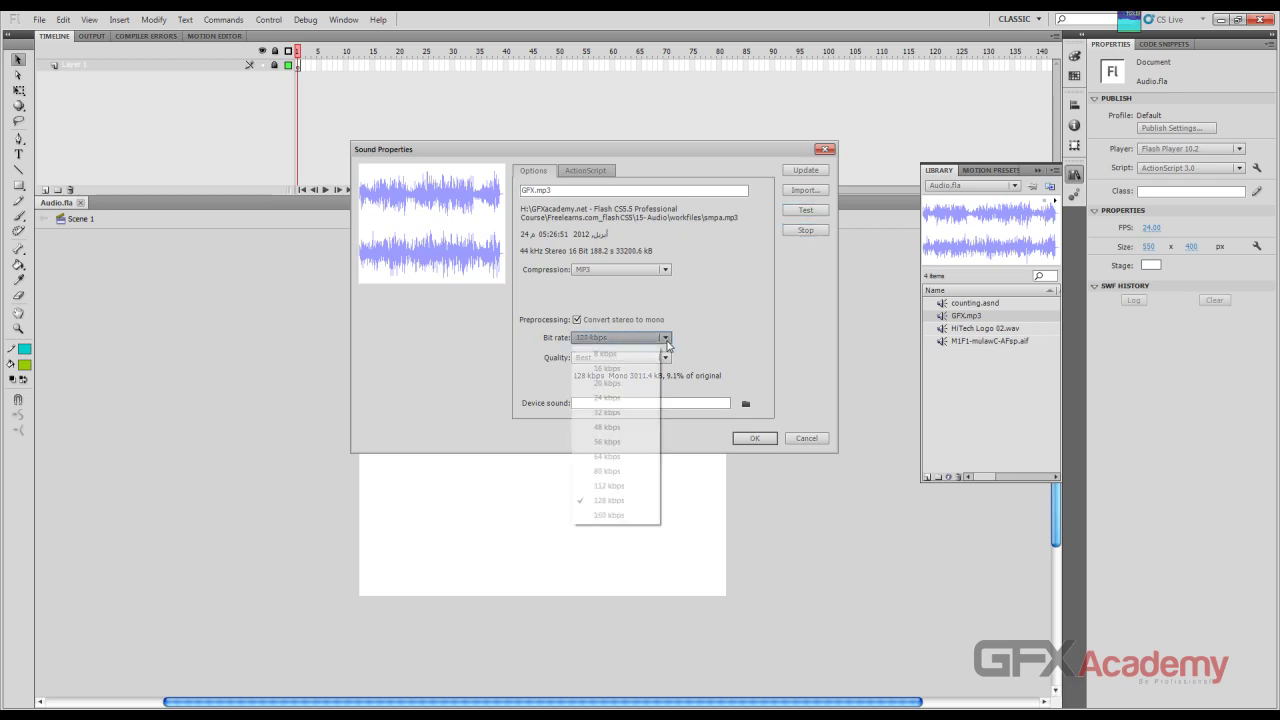
{"action": "left_click", "coordinate": [635, 428]}
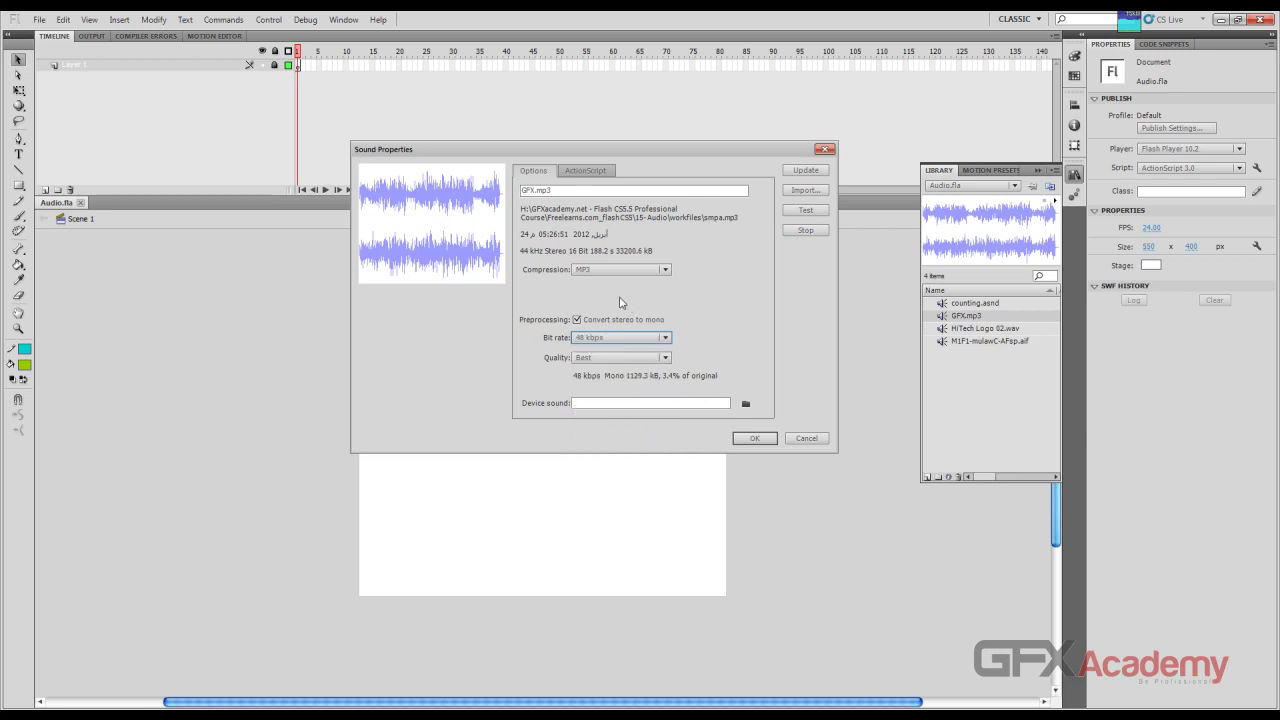
Step: Change the compression of GFX.mp3 to Raw, turn off stereo-to-mono conversion, test the playback and review the sample rates
{"action": "left_click", "coordinate": [664, 272]}
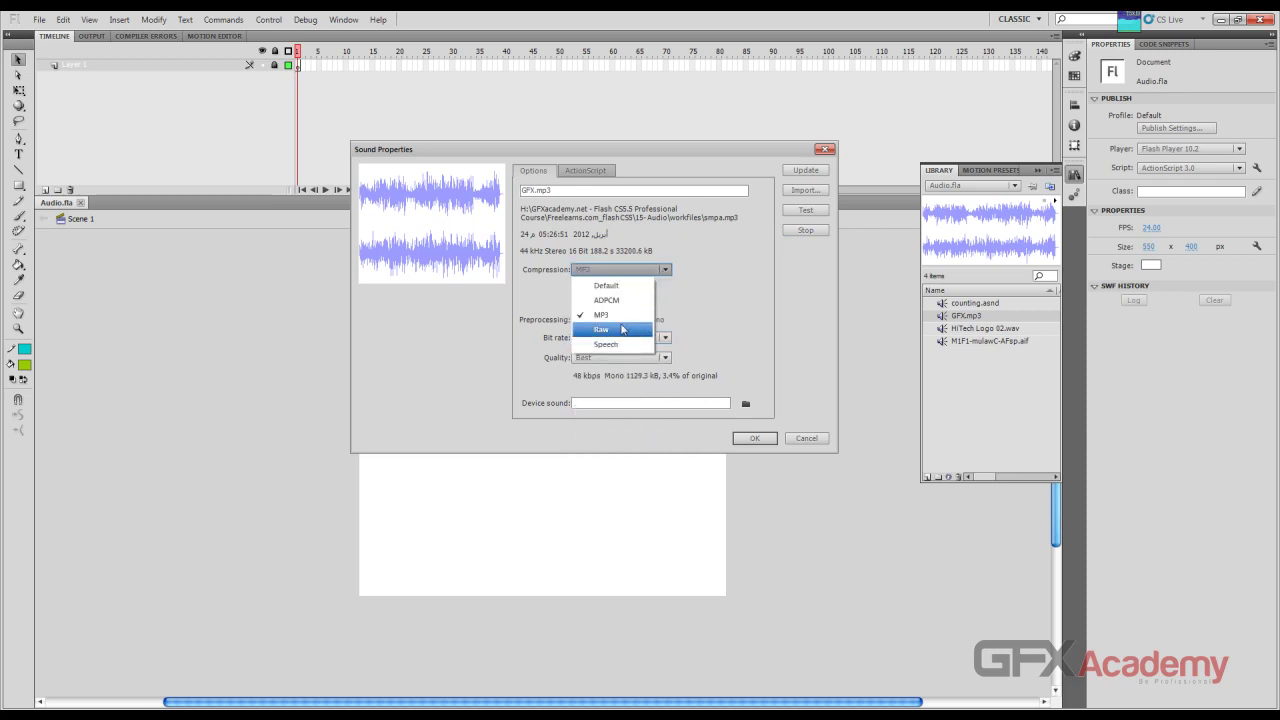
{"action": "left_click", "coordinate": [606, 334]}
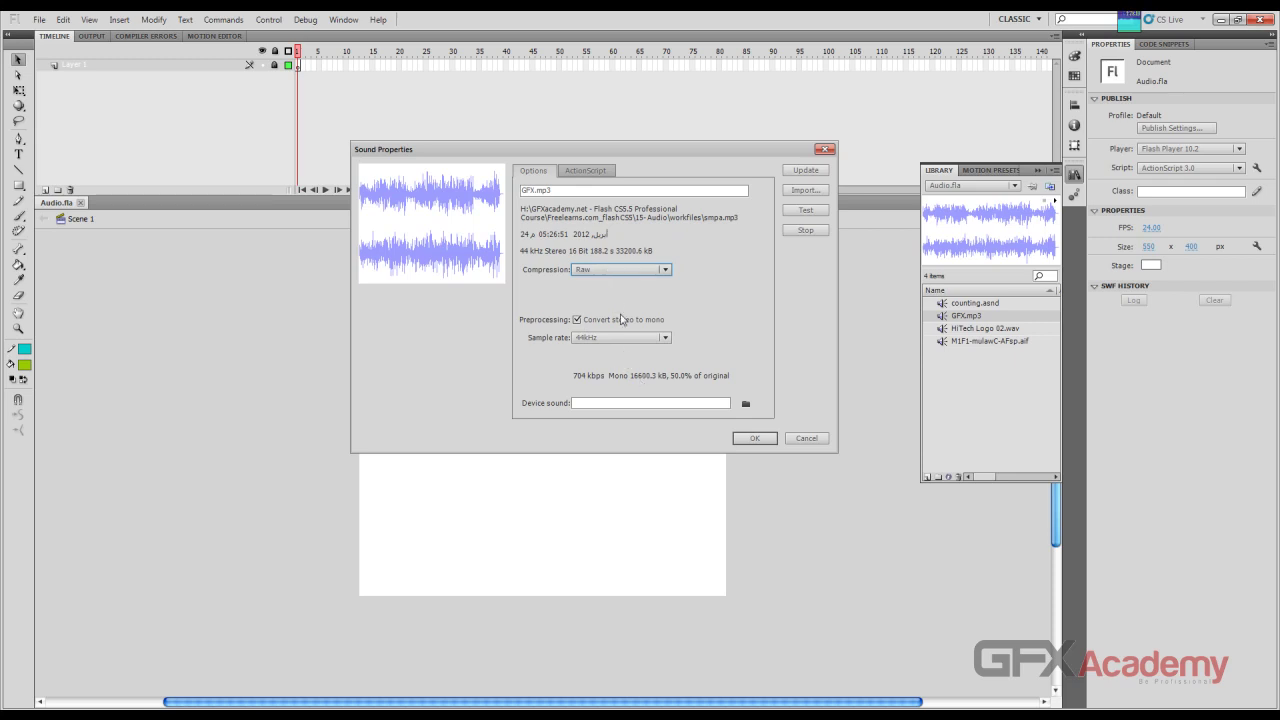
{"action": "left_click", "coordinate": [577, 320]}
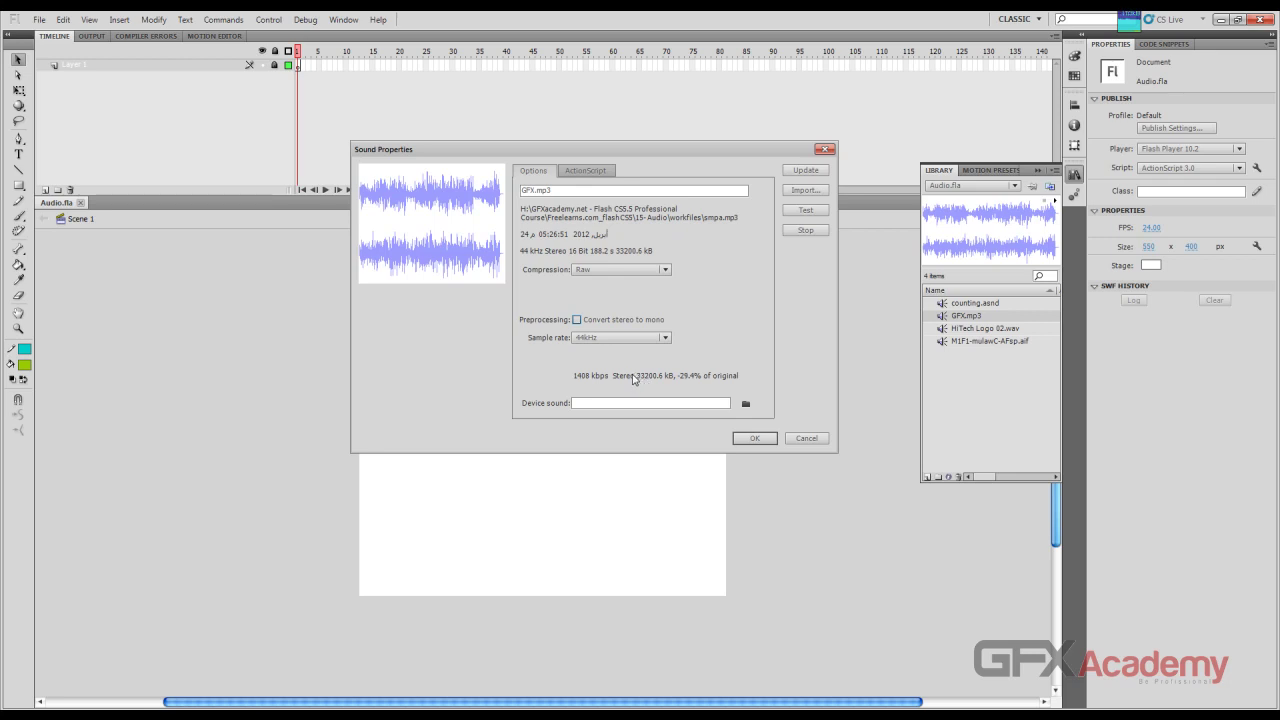
{"action": "left_click", "coordinate": [790, 213]}
{"action": "left_click", "coordinate": [800, 232]}
{"action": "left_click", "coordinate": [665, 338]}
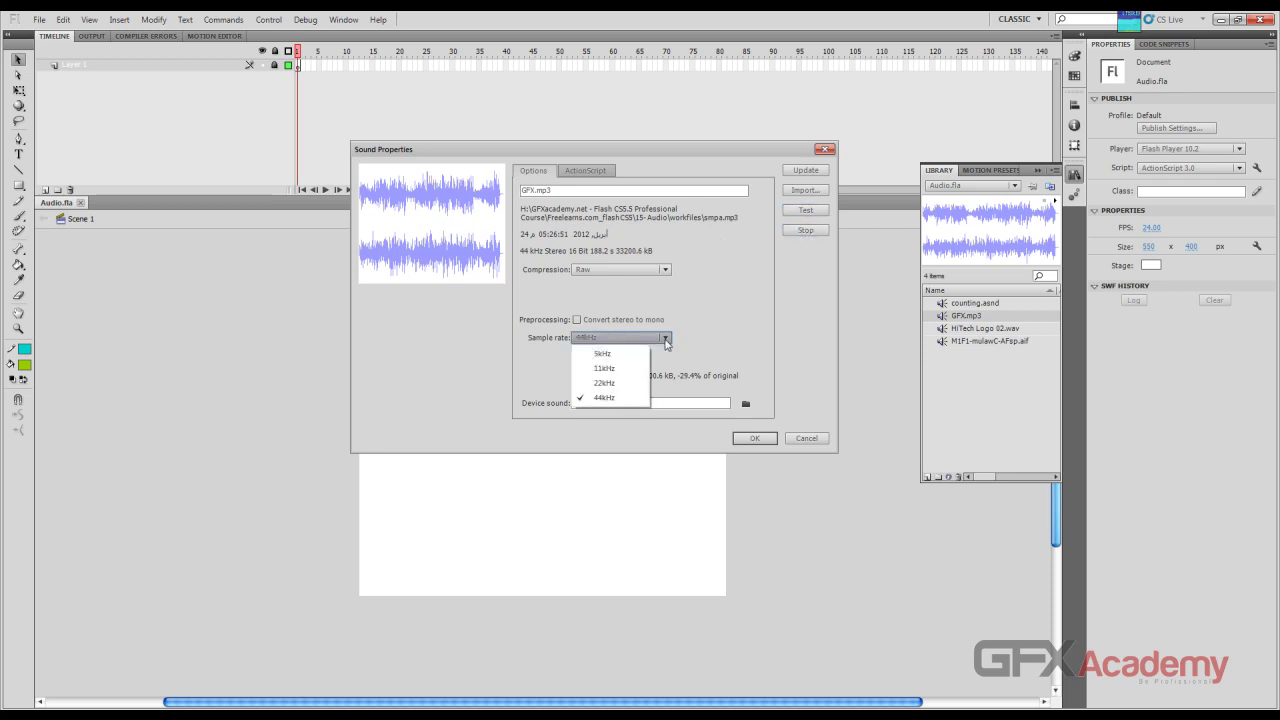
{"action": "left_click", "coordinate": [665, 338]}
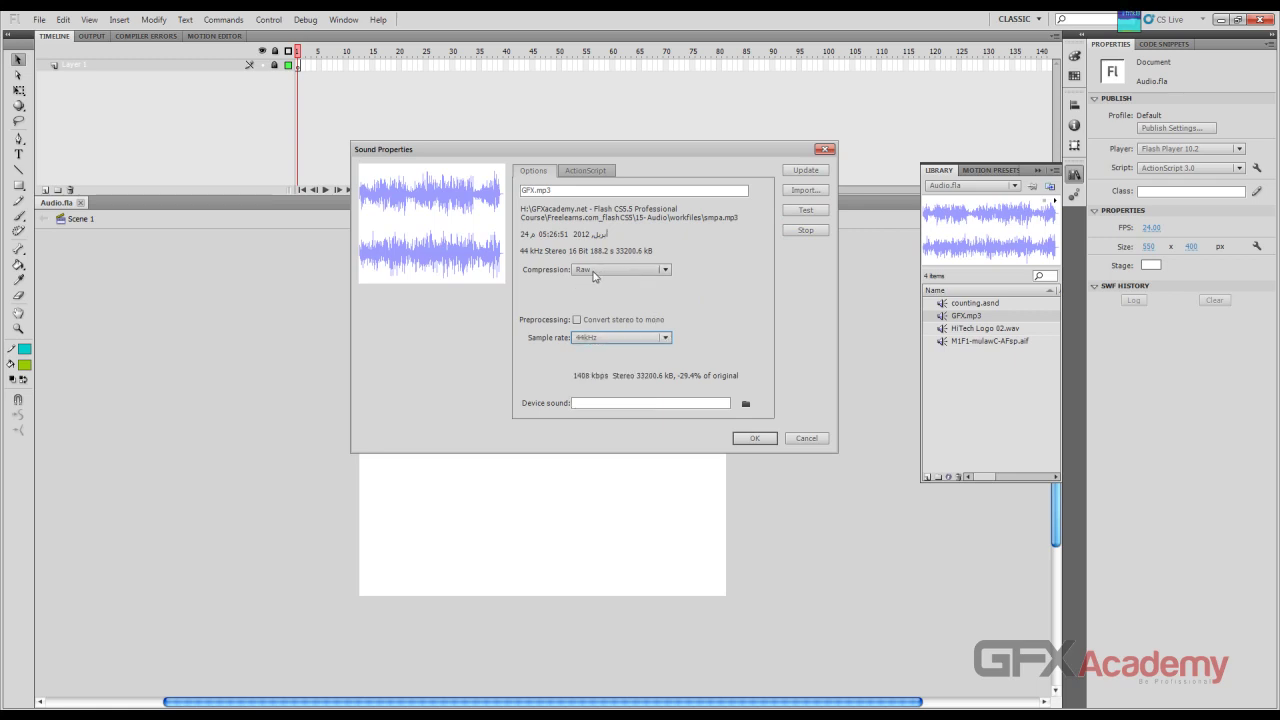
Step: Change the compression of GFX.mp3 to Speech and close its sound properties without saving
{"action": "left_click", "coordinate": [666, 271]}
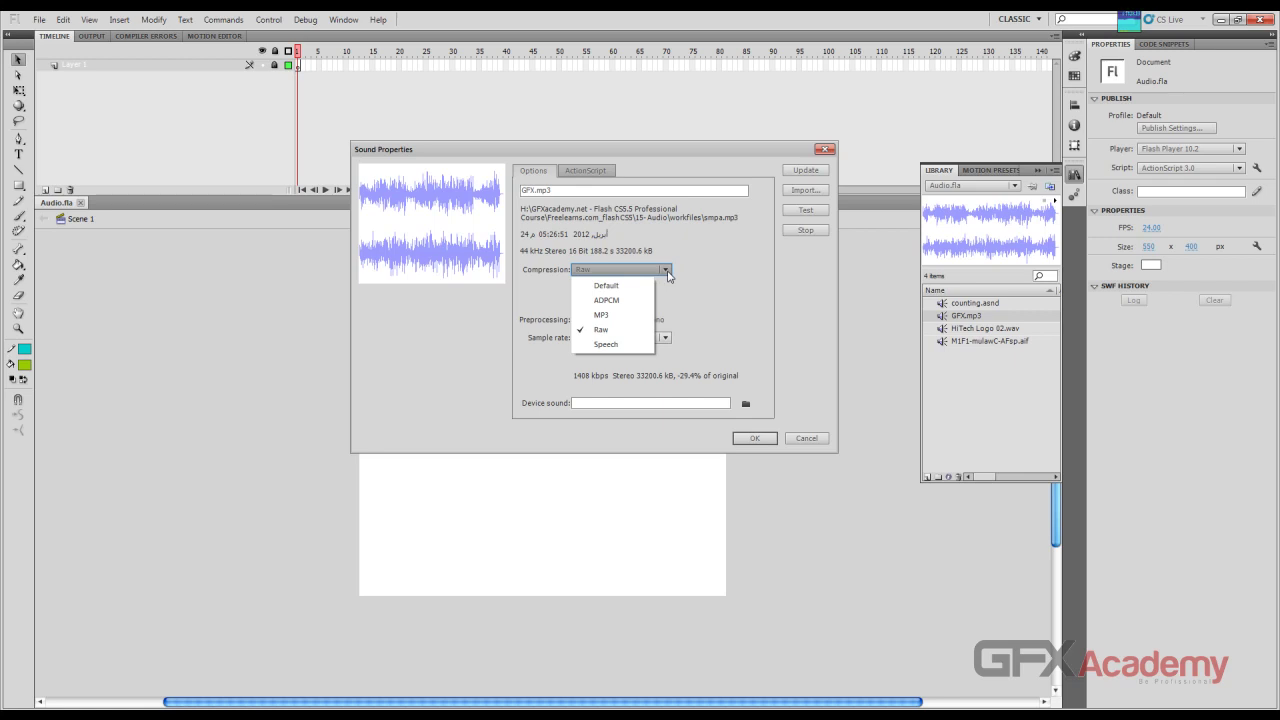
{"action": "left_click", "coordinate": [666, 271]}
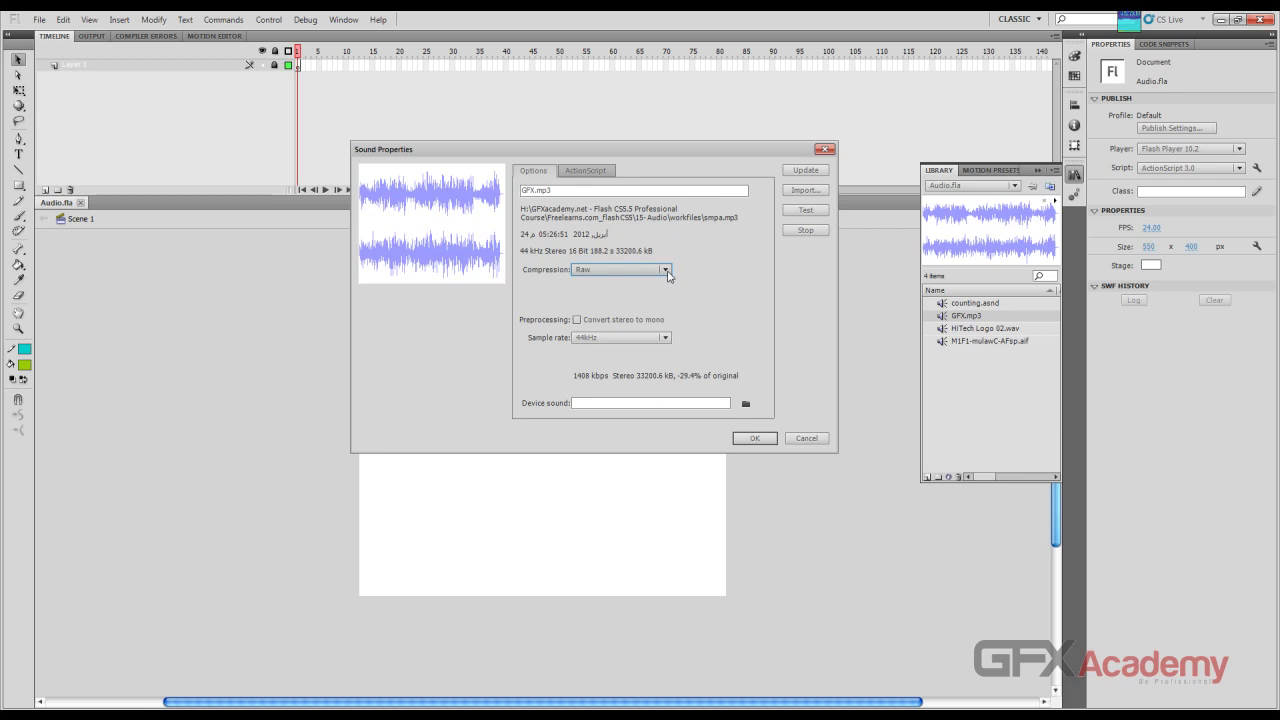
{"action": "left_click", "coordinate": [666, 271]}
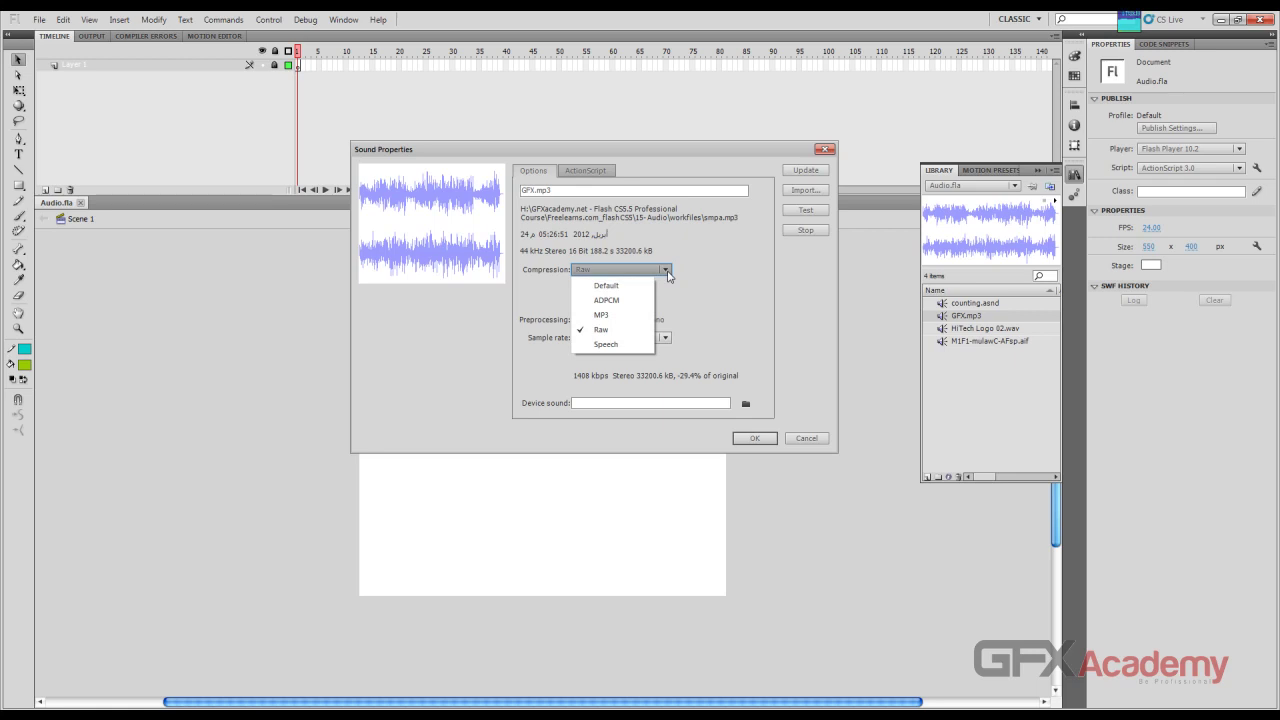
{"action": "left_click", "coordinate": [666, 272]}
{"action": "left_click", "coordinate": [666, 272]}
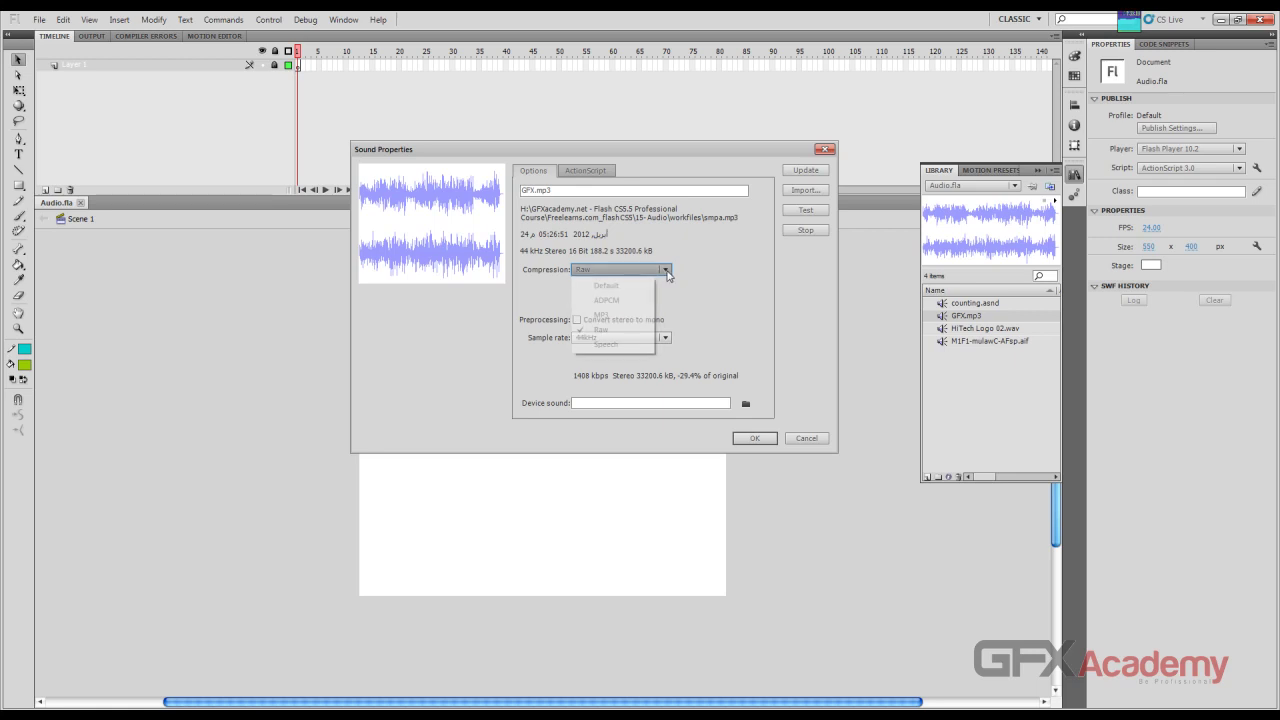
{"action": "left_click", "coordinate": [610, 345]}
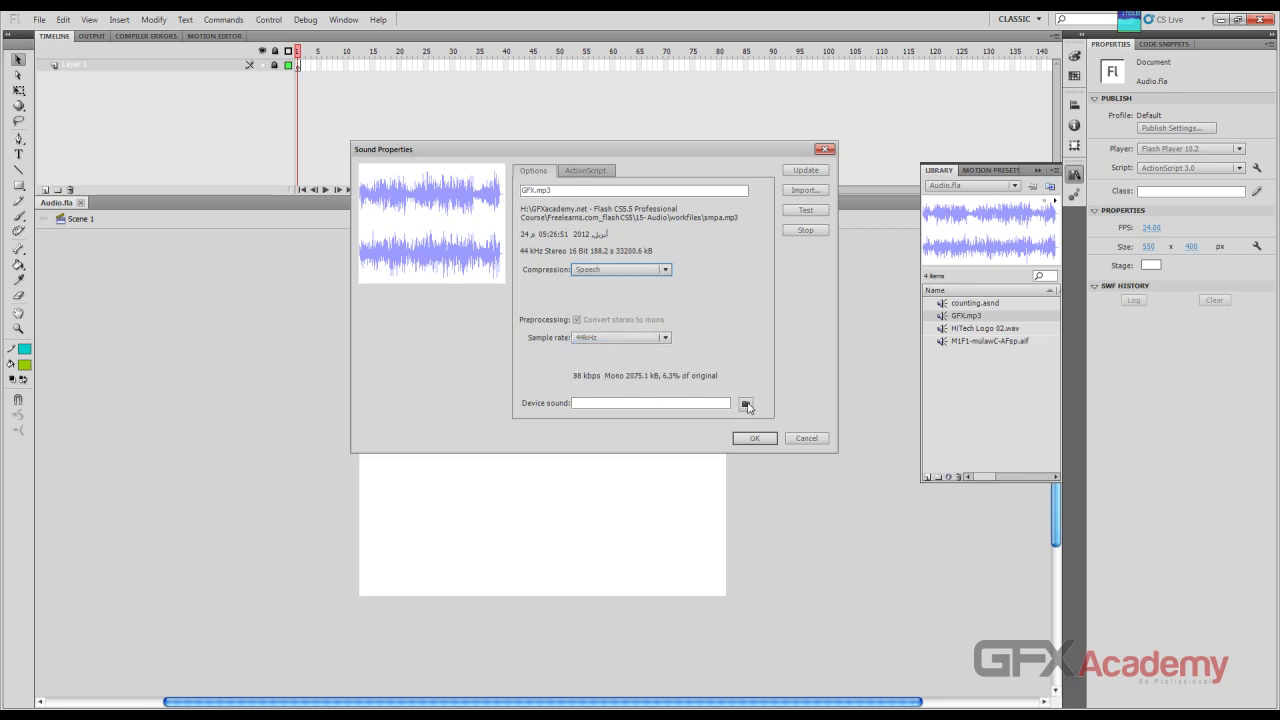
{"action": "left_click", "coordinate": [799, 441]}
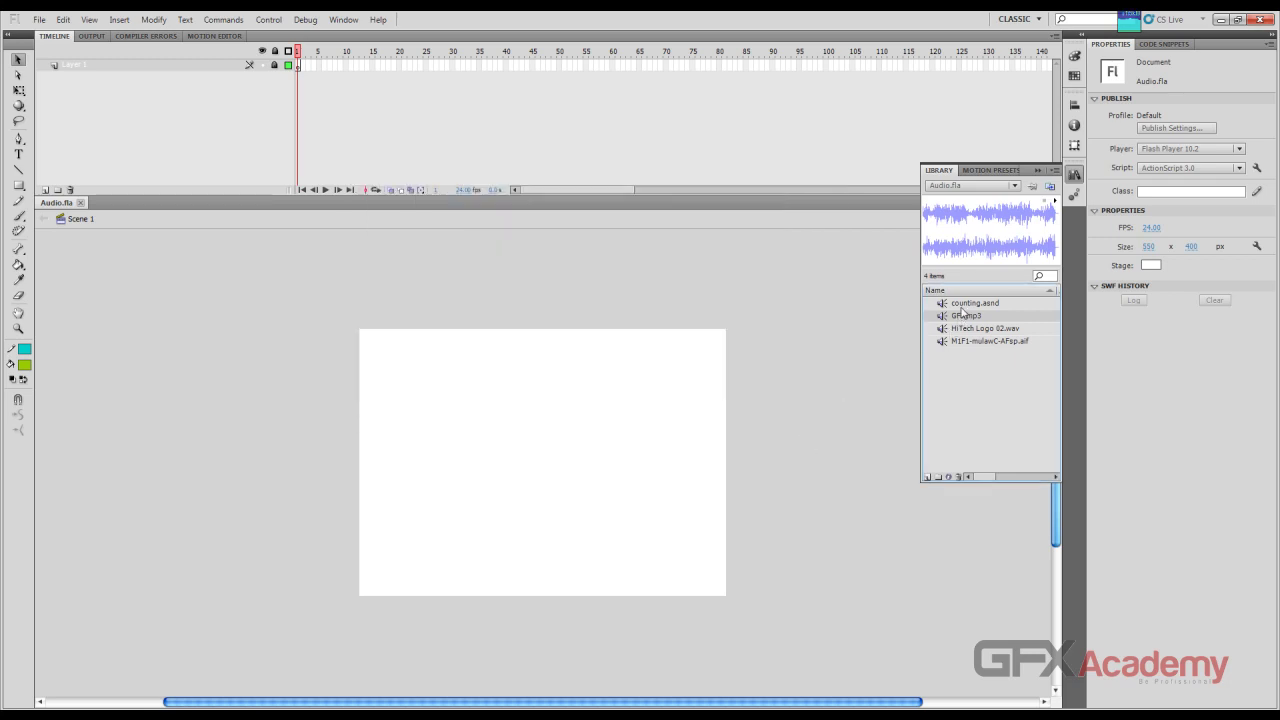
Step: Open the sound properties of counting.asnd, set the compression to Speech and test the playback
{"action": "left_click", "coordinate": [963, 305]}
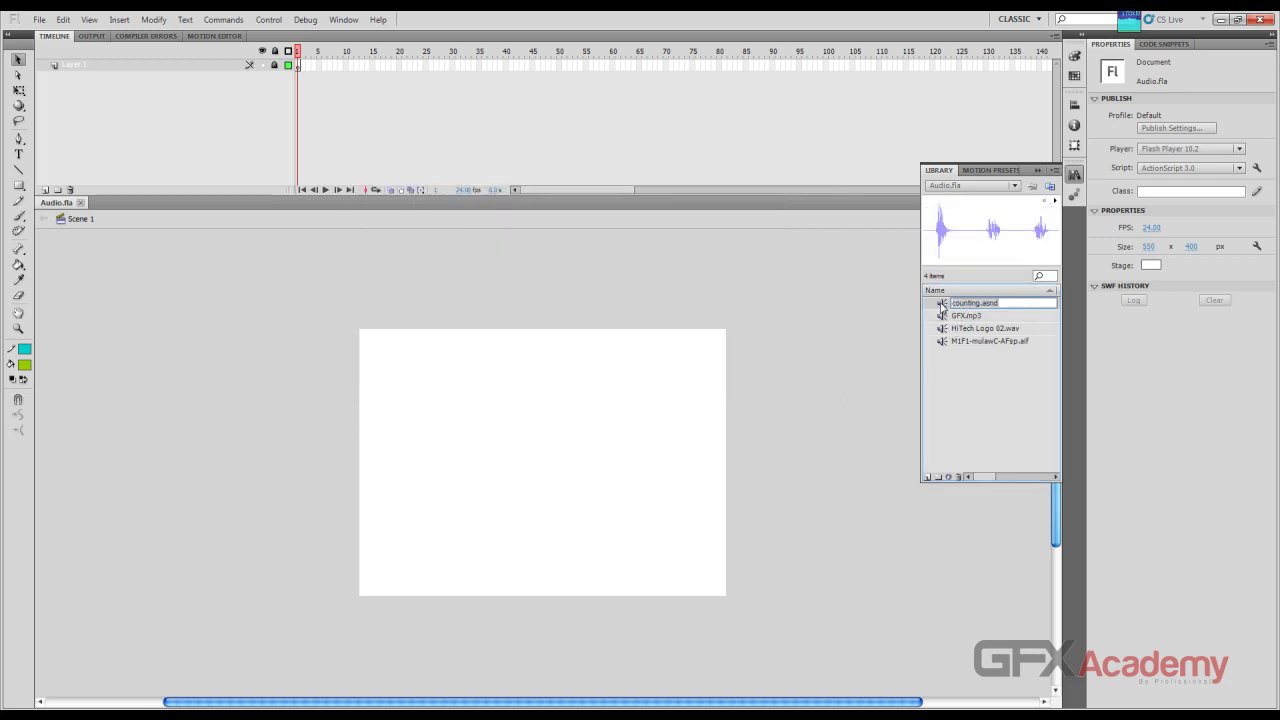
{"action": "double_click", "coordinate": [965, 305]}
{"action": "left_click", "coordinate": [664, 270]}
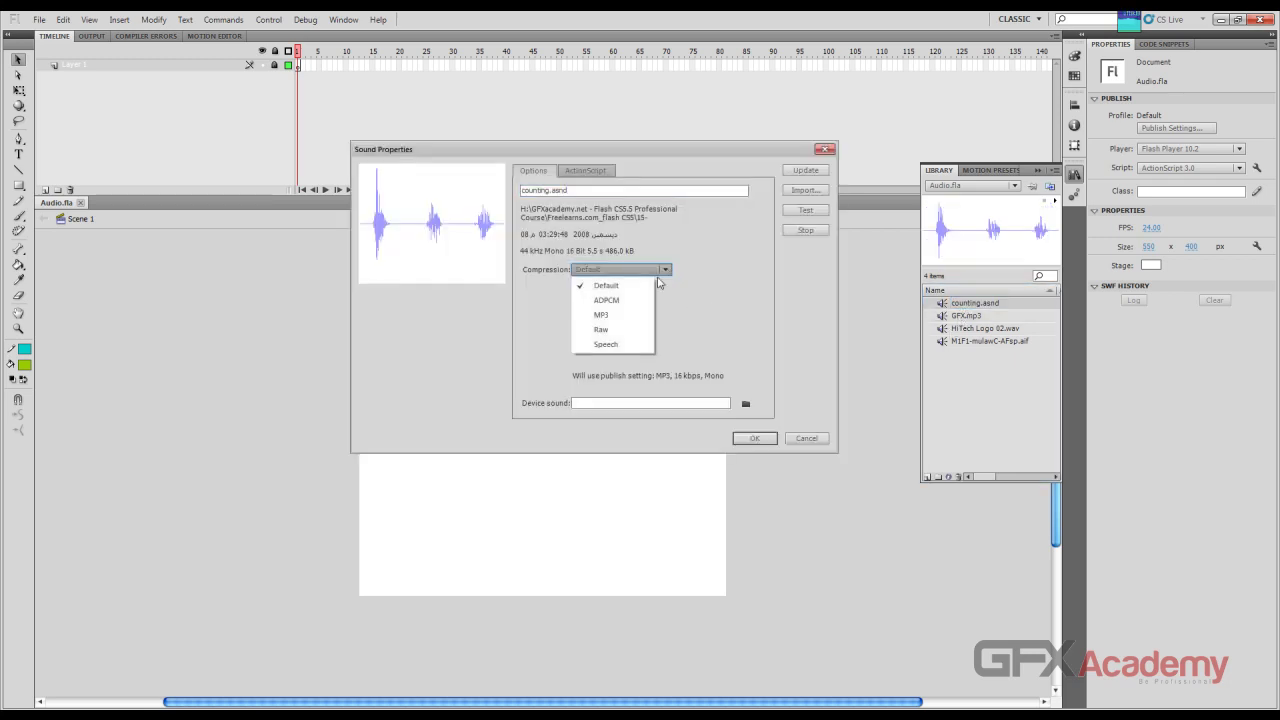
{"action": "left_click", "coordinate": [632, 347]}
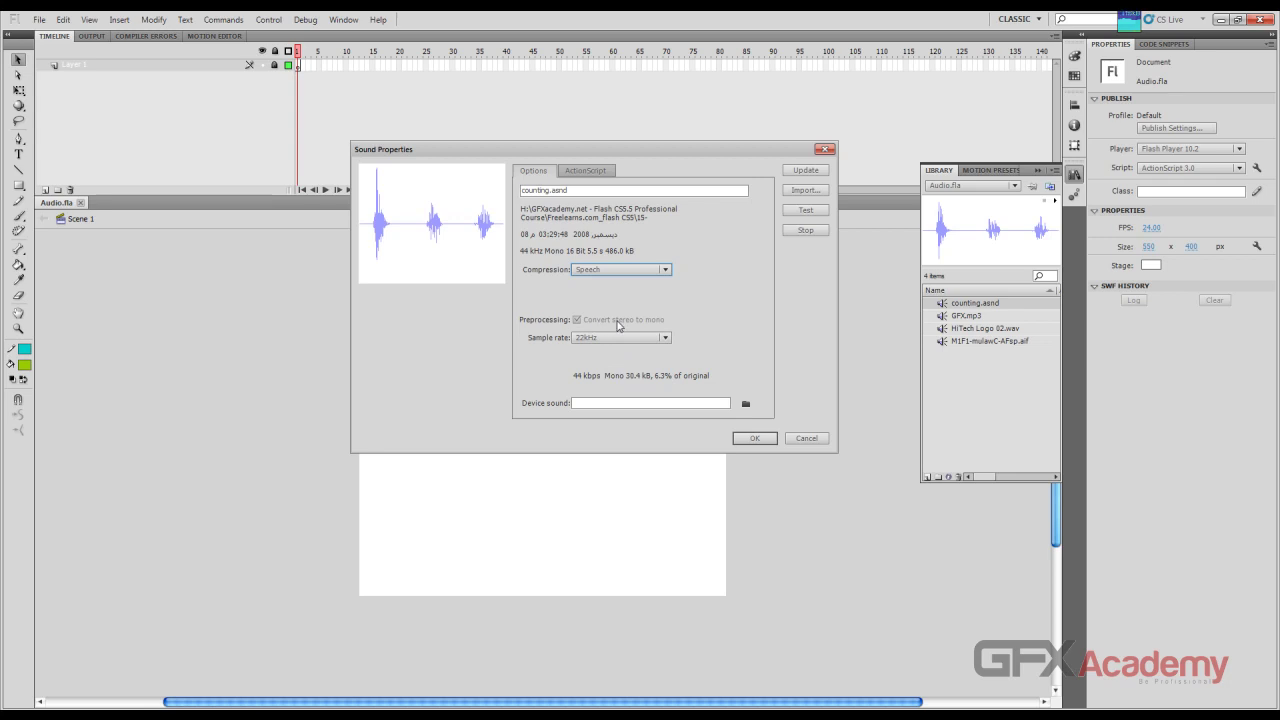
{"action": "left_click", "coordinate": [665, 338]}
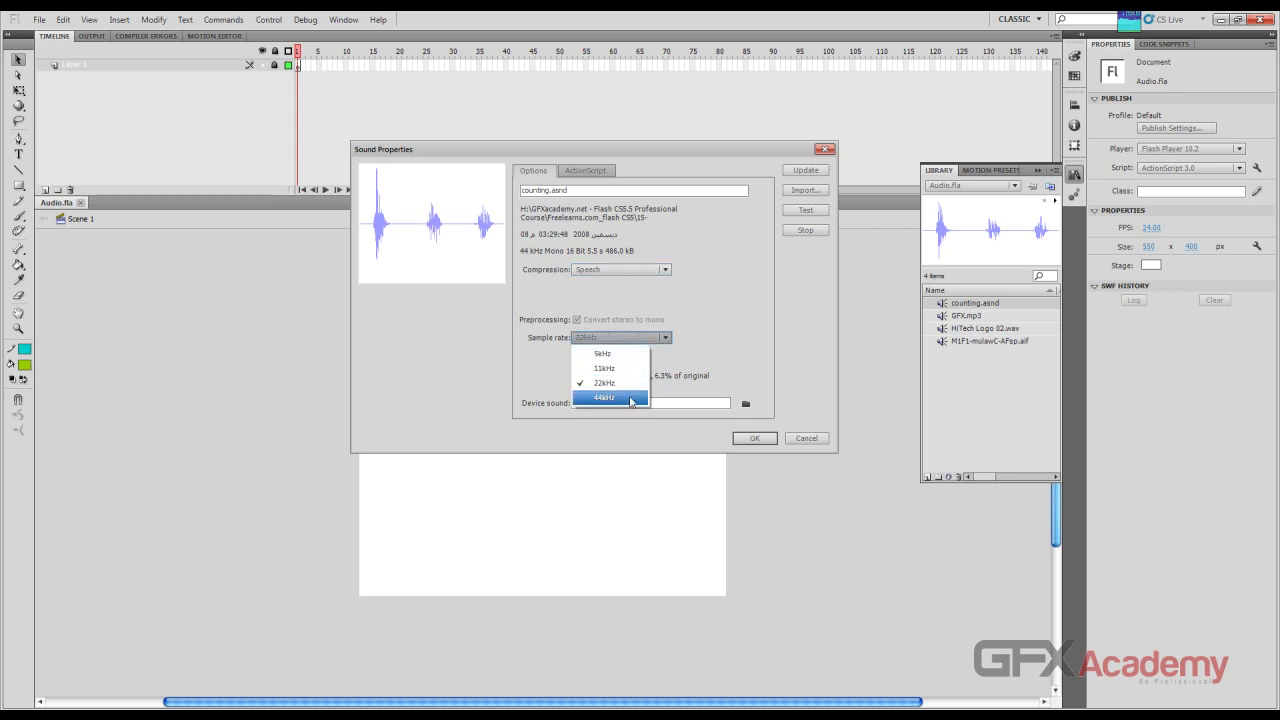
{"action": "left_click", "coordinate": [686, 368]}
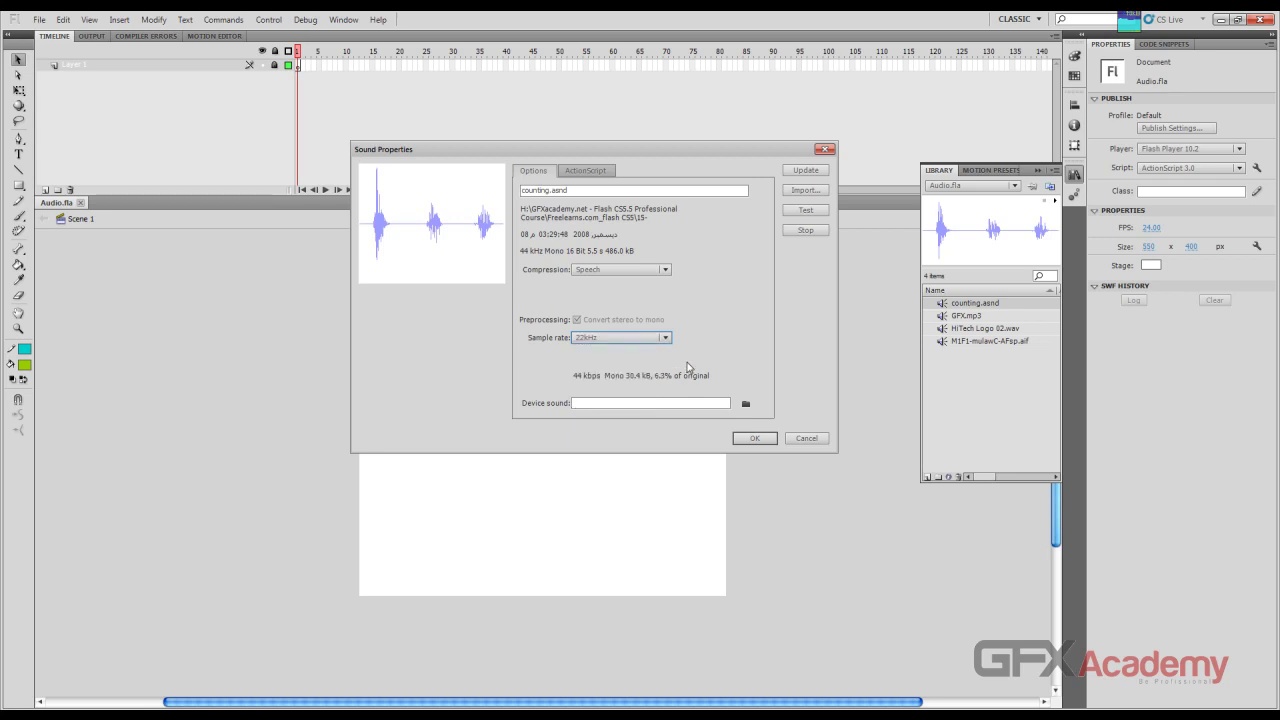
{"action": "left_click", "coordinate": [801, 211]}
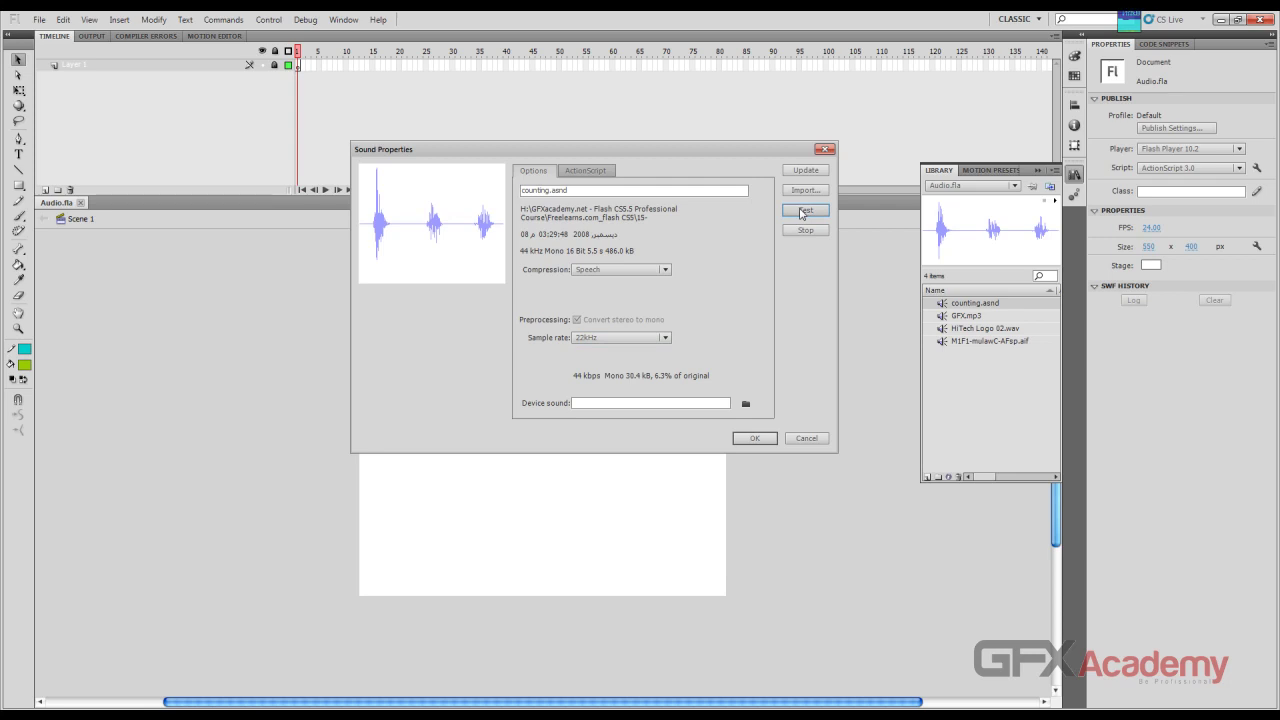
{"action": "left_click", "coordinate": [805, 231]}
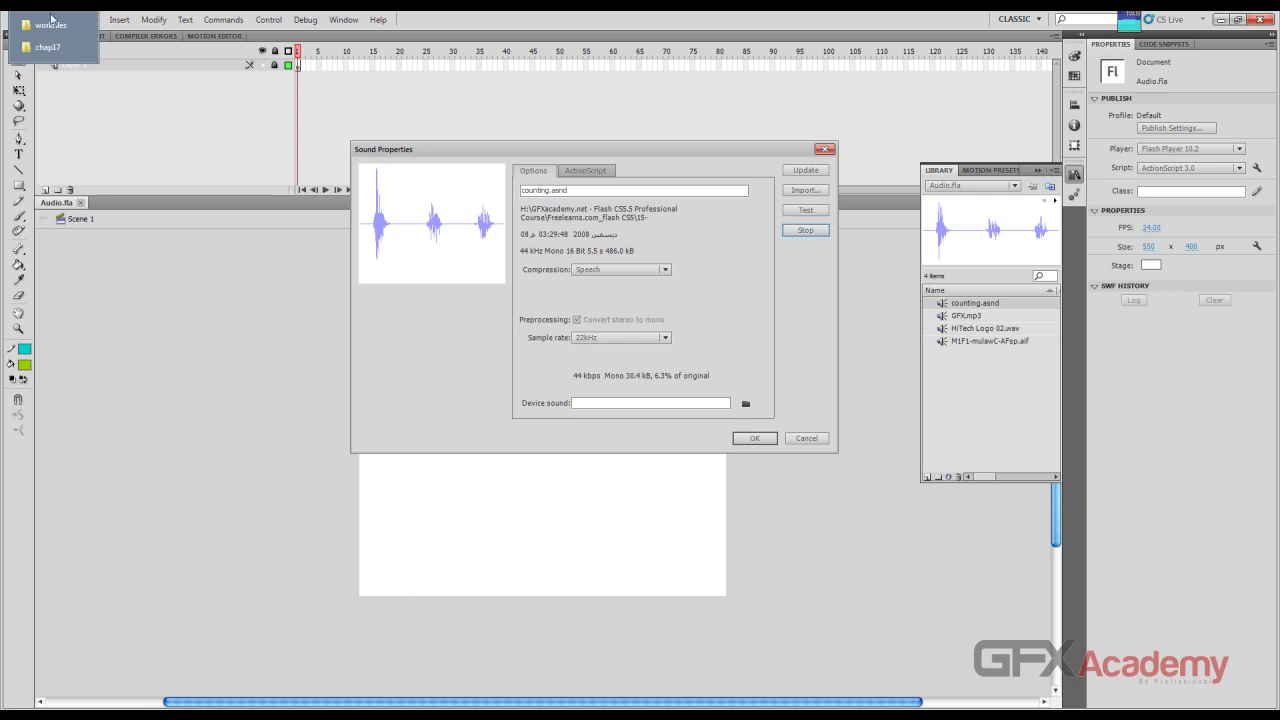
Step: Switch to the workfiles folder in Windows Explorer, check the file size of counting.asnd in its properties and return to Flash
{"action": "left_click", "coordinate": [51, 22]}
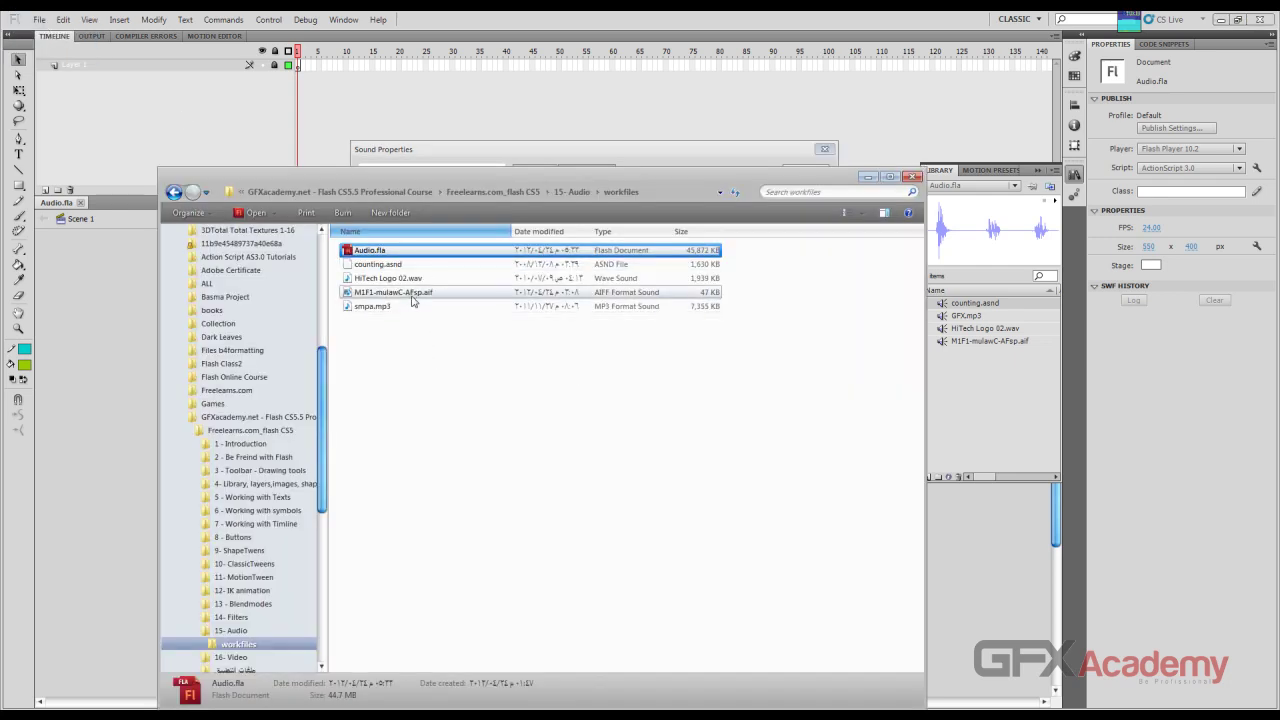
{"action": "left_click", "coordinate": [394, 266]}
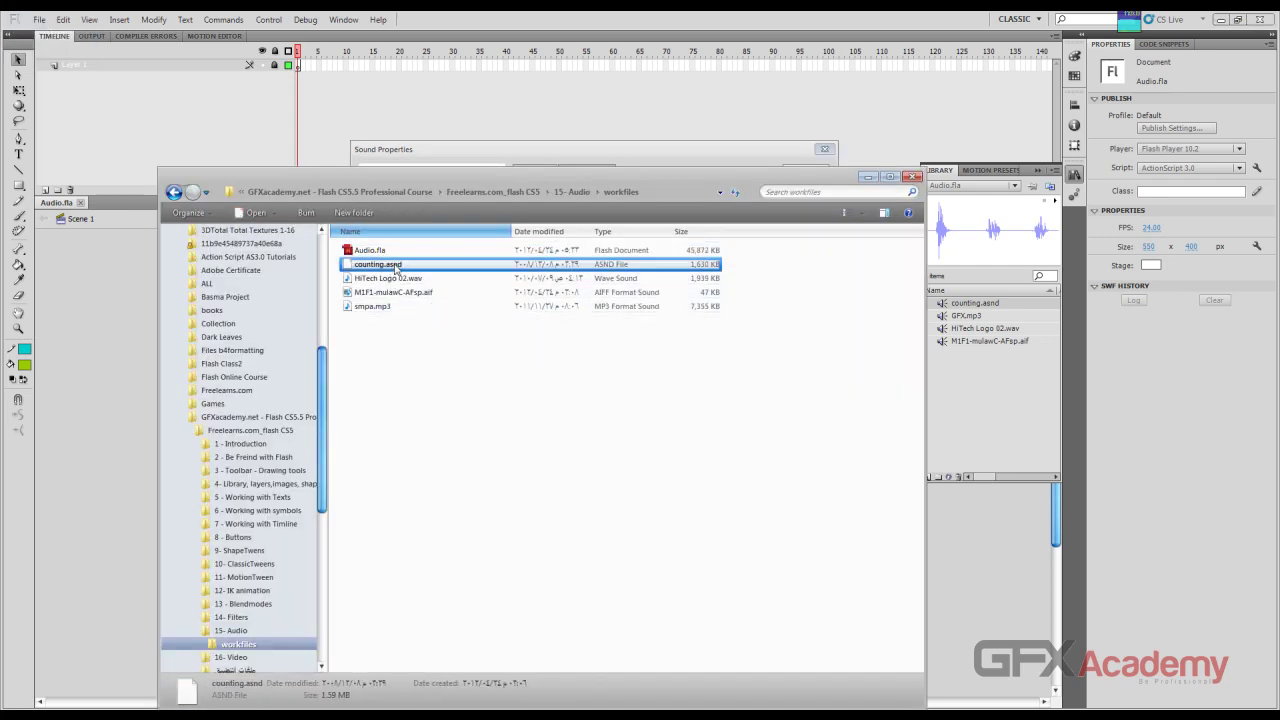
{"action": "right_click", "coordinate": [577, 267]}
{"action": "left_click", "coordinate": [626, 489]}
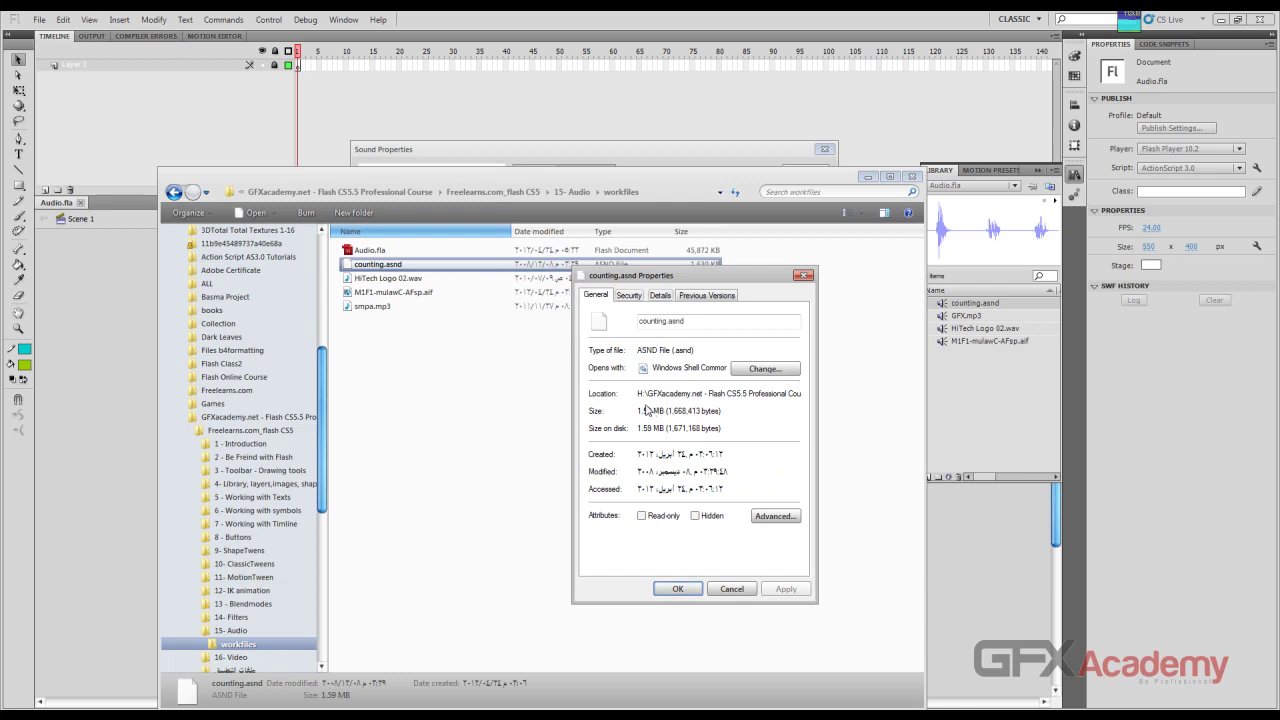
{"action": "left_click", "coordinate": [740, 590]}
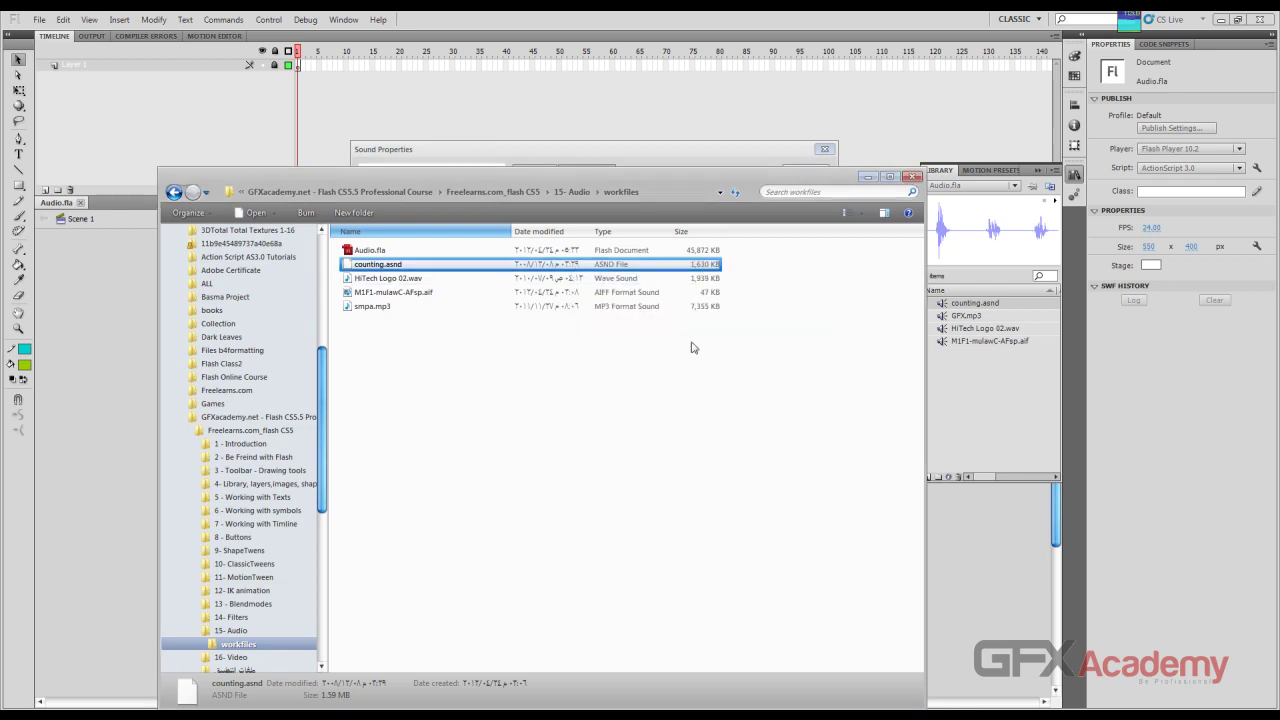
{"action": "left_click", "coordinate": [866, 178]}
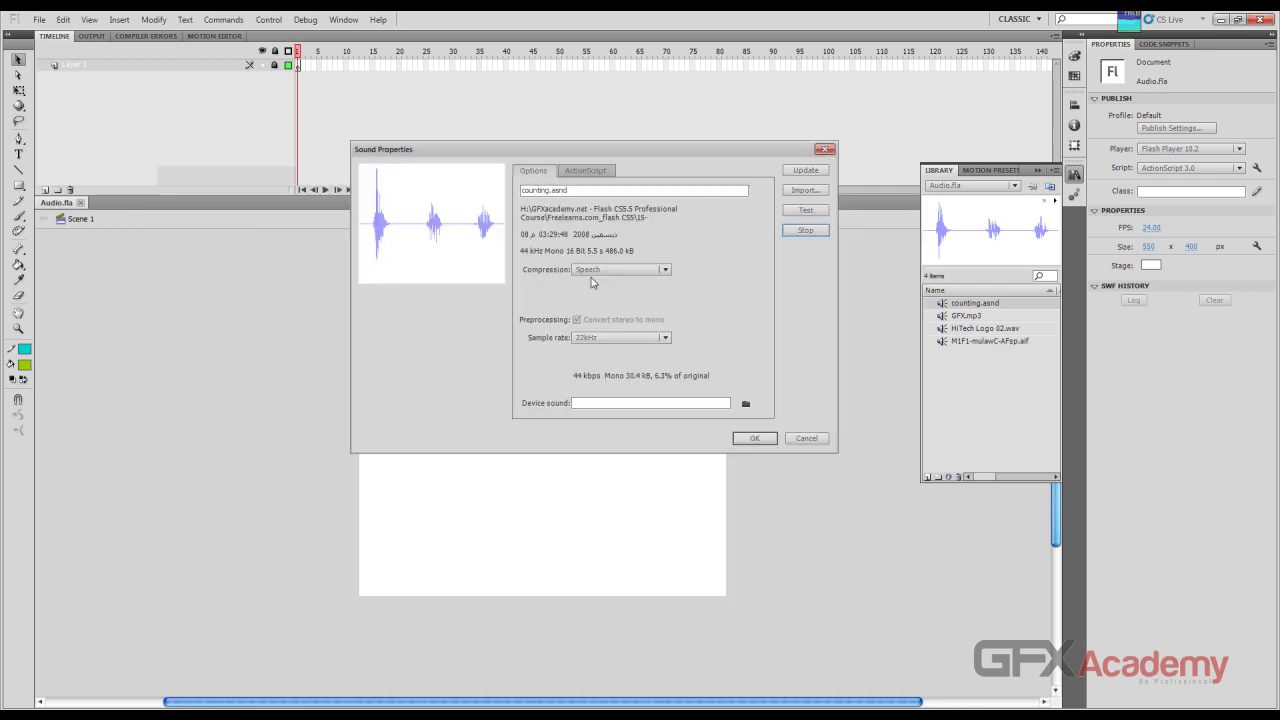
Step: Reposition the Sound Properties dialog and set the compression of counting.asnd to Default
{"action": "left_click_drag", "start_coordinate": [608, 152], "coordinate": [570, 200]}
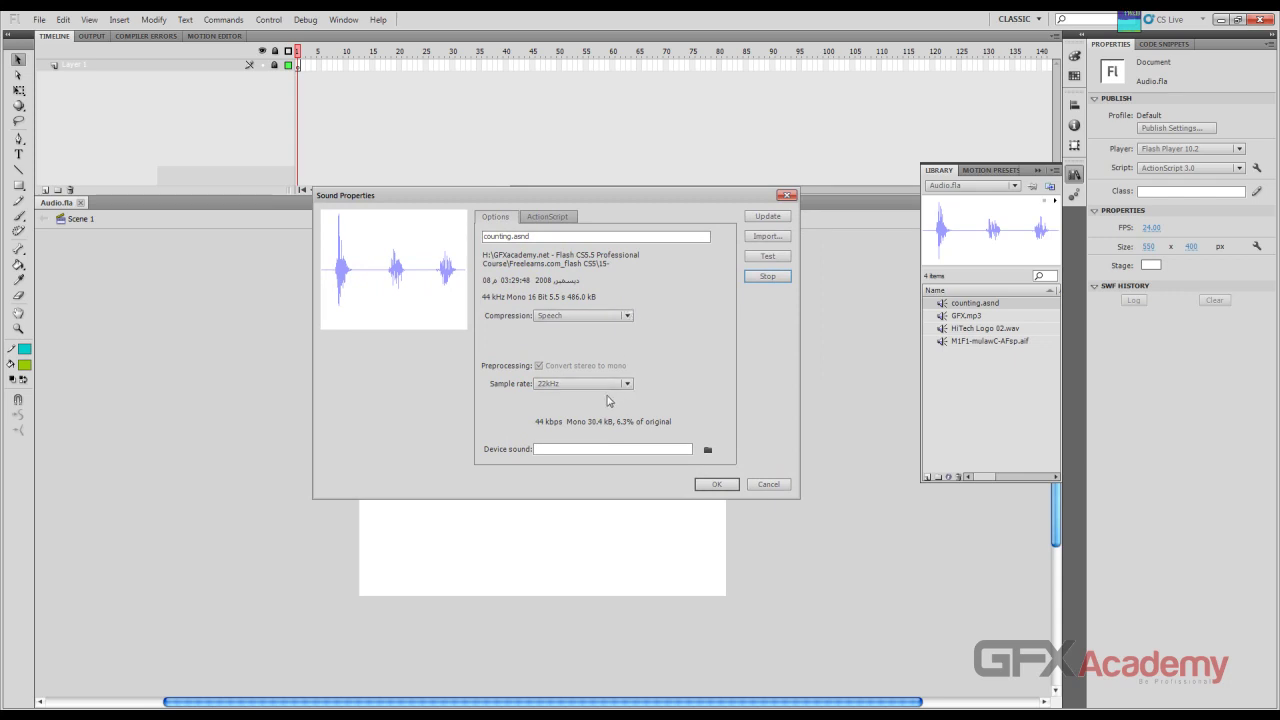
{"action": "left_click", "coordinate": [629, 316]}
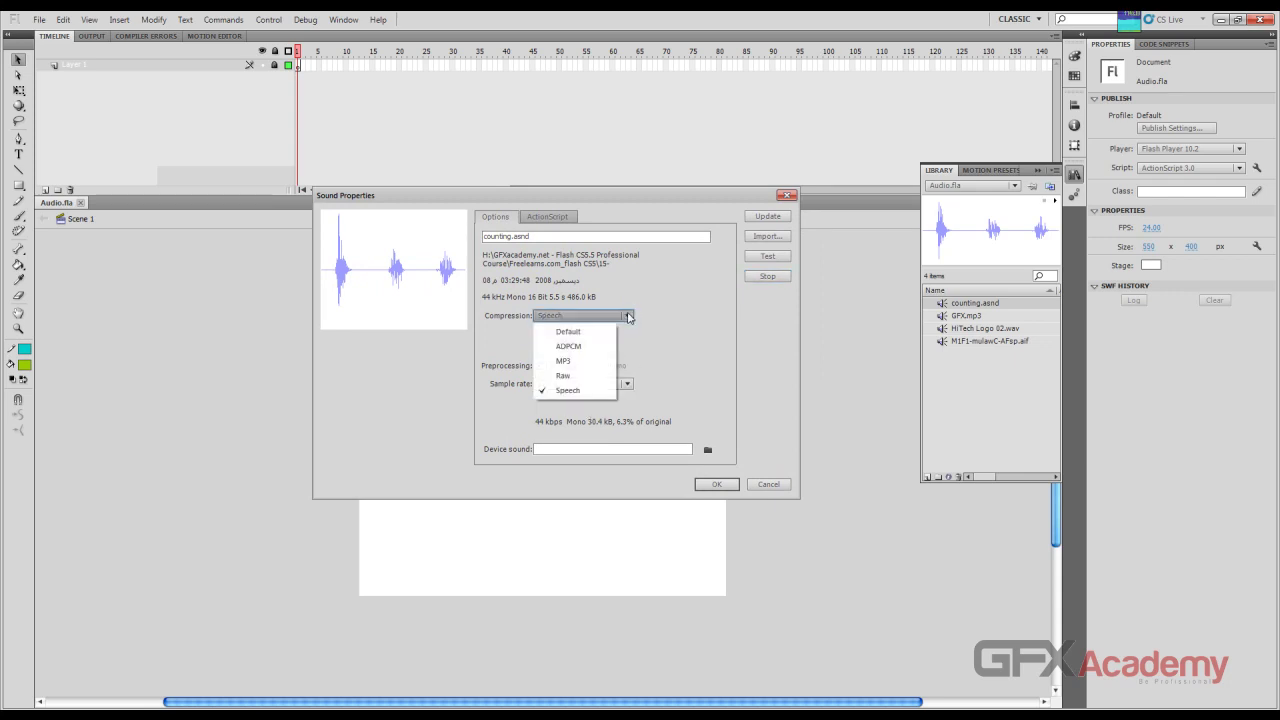
{"action": "left_click", "coordinate": [606, 330]}
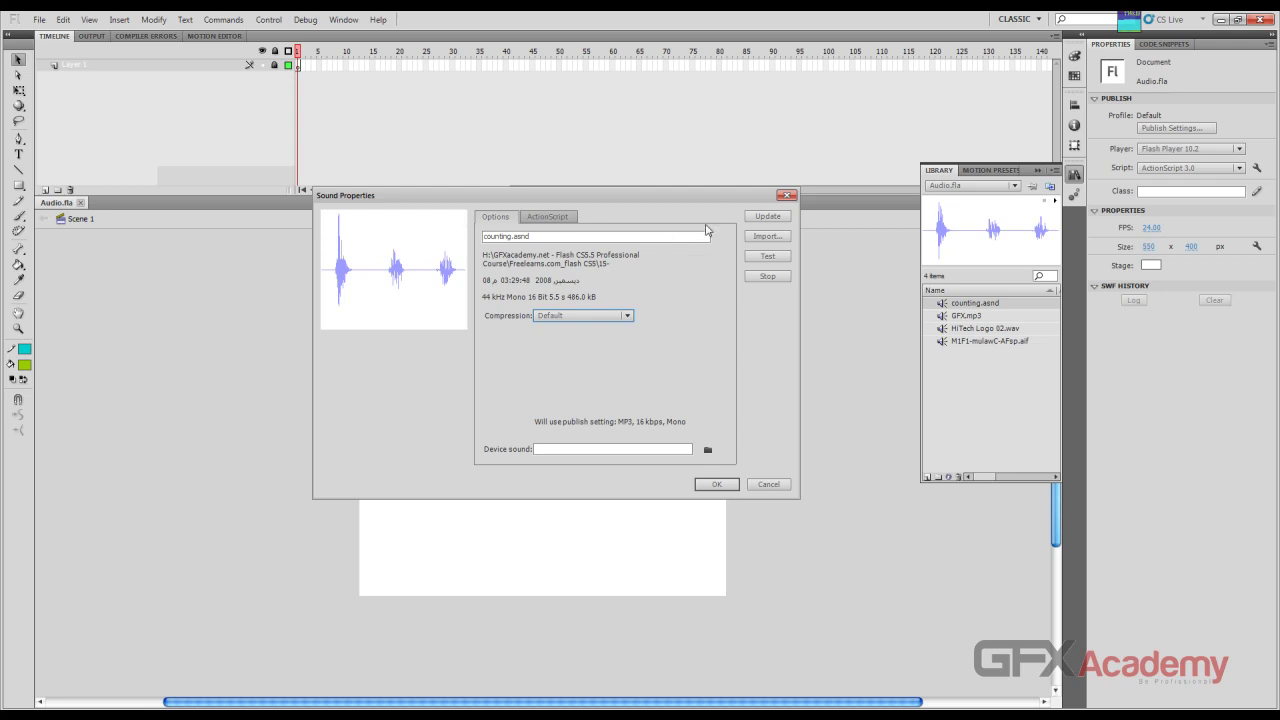
Step: View the Import Sound dialog for counting.asnd without importing a file and close the sound properties without saving
{"action": "left_click", "coordinate": [766, 237]}
{"action": "left_click_drag", "start_coordinate": [703, 194], "coordinate": [599, 335]}
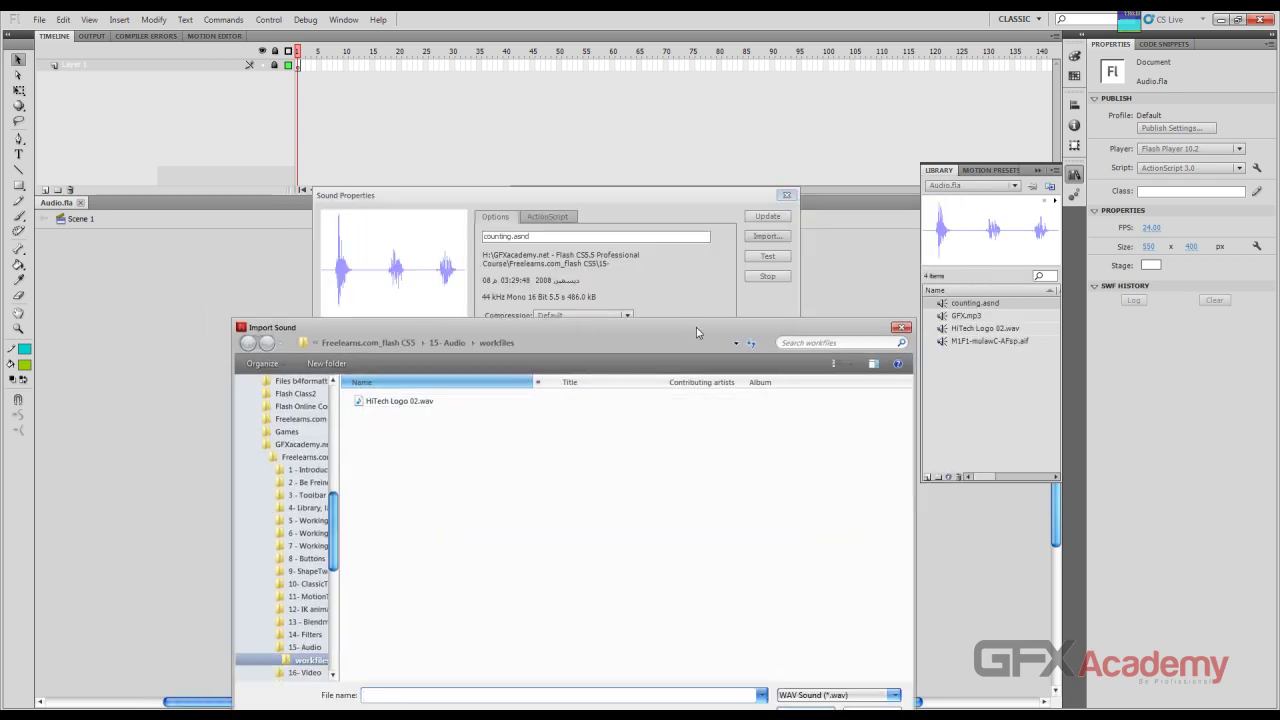
{"action": "left_click_drag", "start_coordinate": [696, 330], "coordinate": [680, 303]}
{"action": "left_click", "coordinate": [886, 301]}
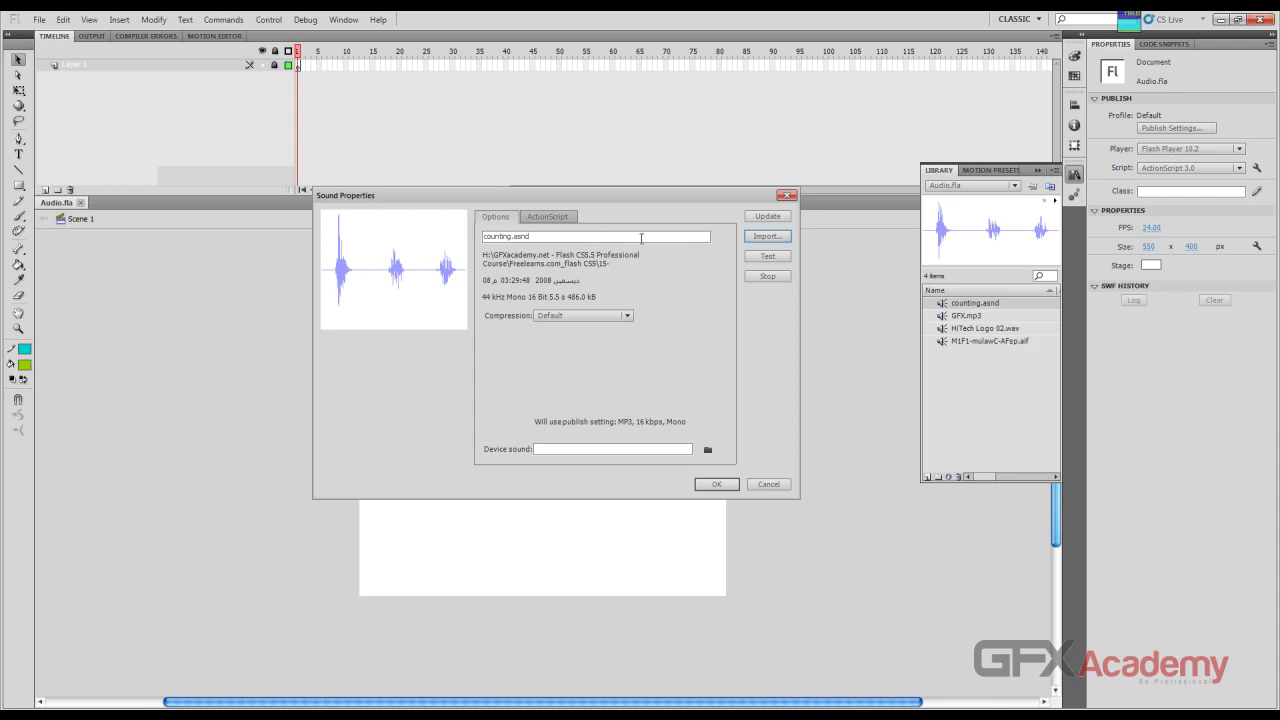
{"action": "left_click", "coordinate": [777, 237]}
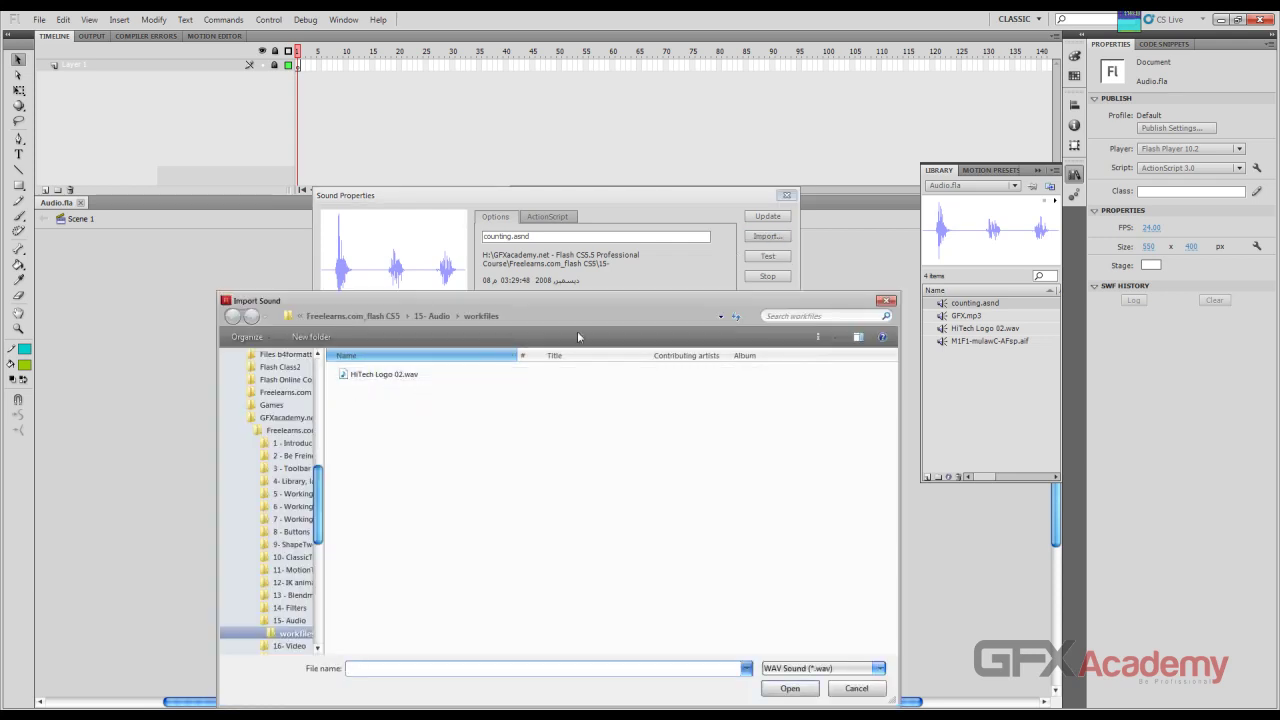
{"action": "left_click", "coordinate": [886, 301]}
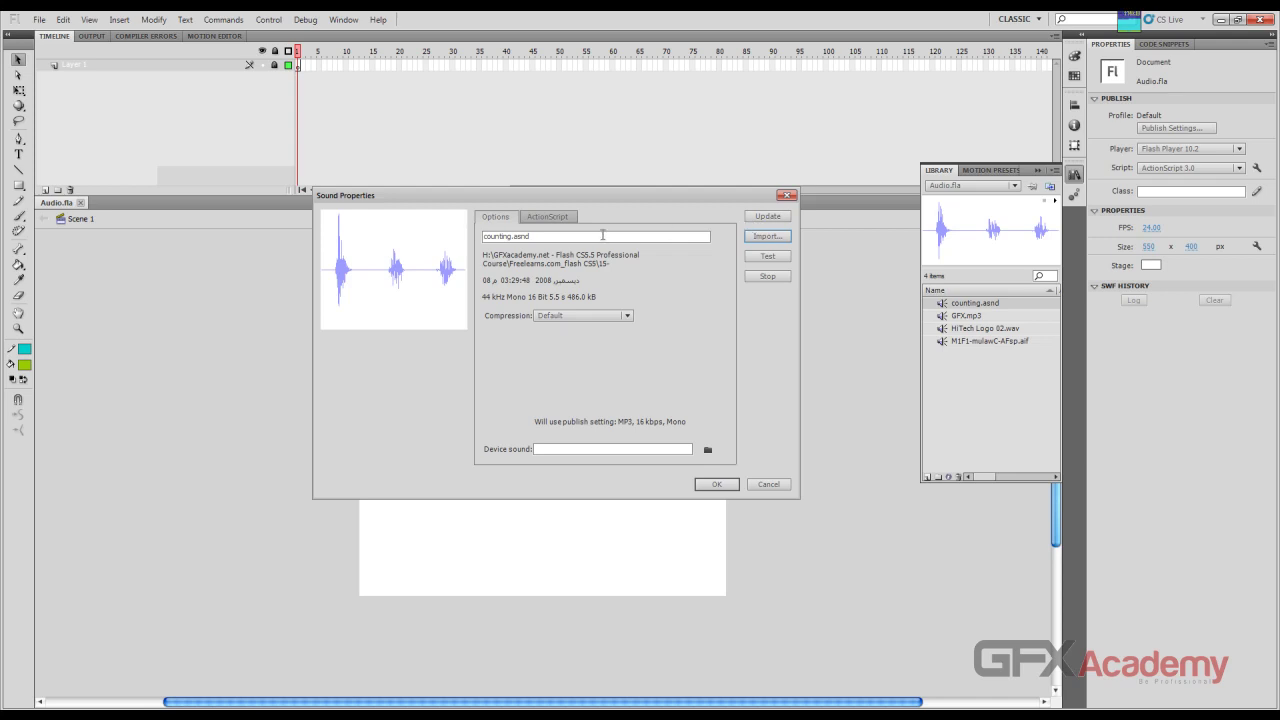
{"action": "left_click", "coordinate": [764, 484]}
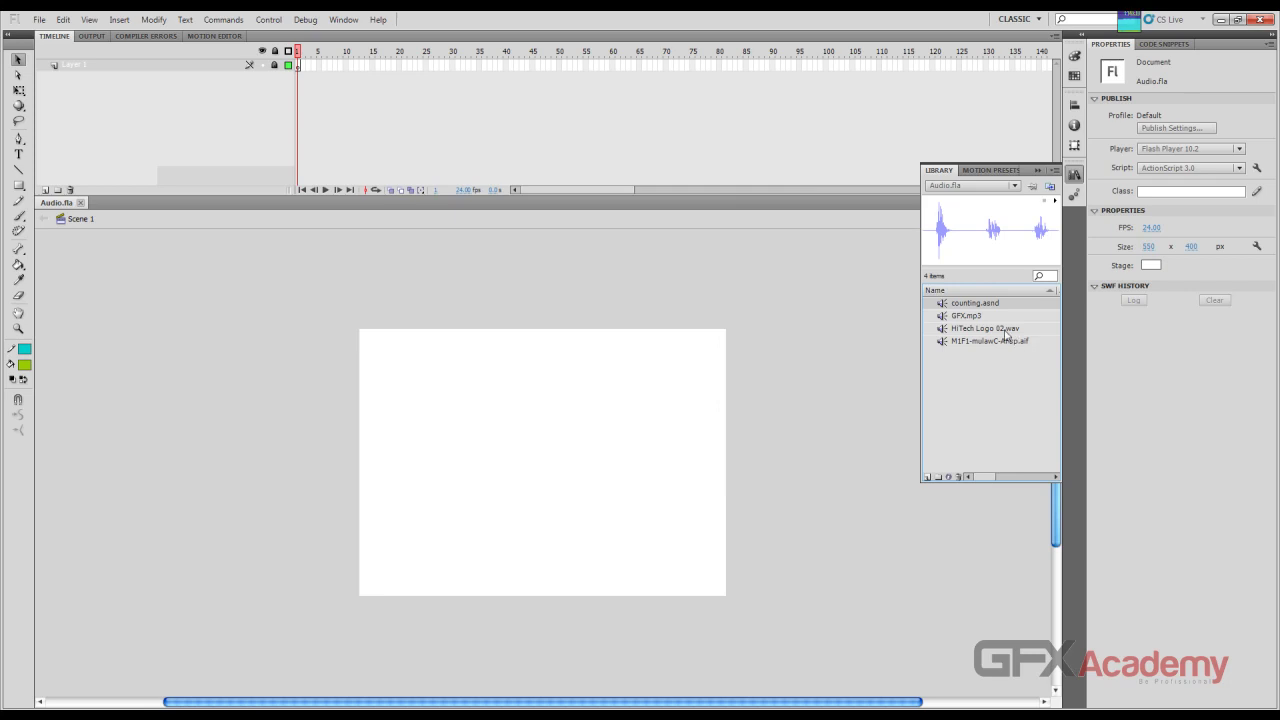
Step: Place the counting.asnd sound from the library onto the stage in frame 1 of Layer 1
{"action": "key", "text": "ctrl+l"}
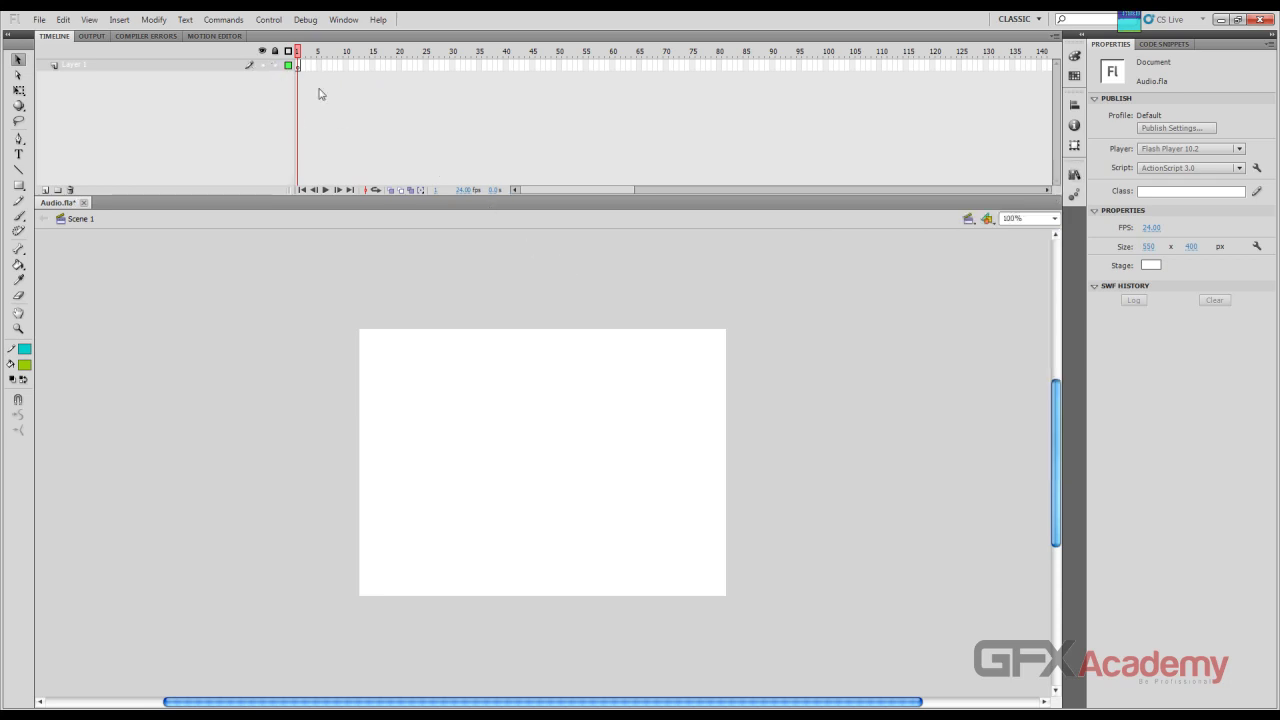
{"action": "left_click", "coordinate": [1075, 176]}
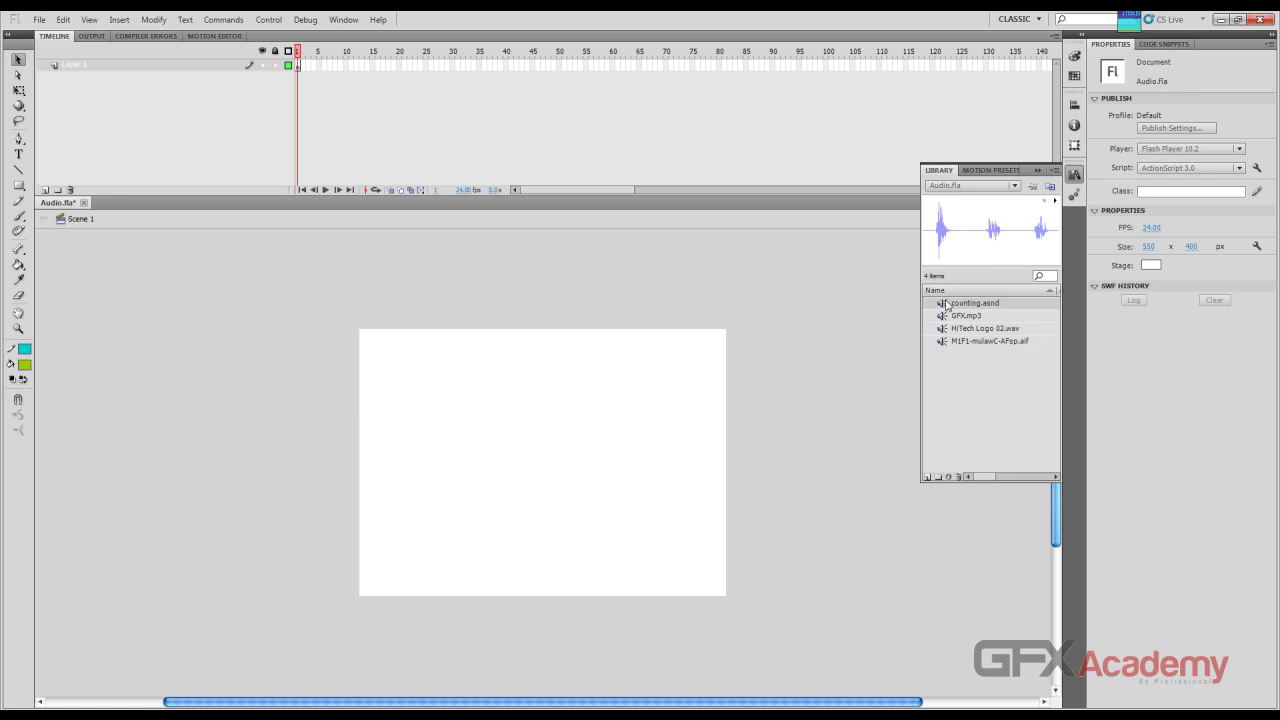
{"action": "left_click_drag", "start_coordinate": [946, 305], "coordinate": [474, 303]}
Step: Extend the frames of Layer 1 to frame 138 to cover the whole waveform of counting.asnd
{"action": "left_click_drag", "start_coordinate": [463, 74], "coordinate": [893, 93]}
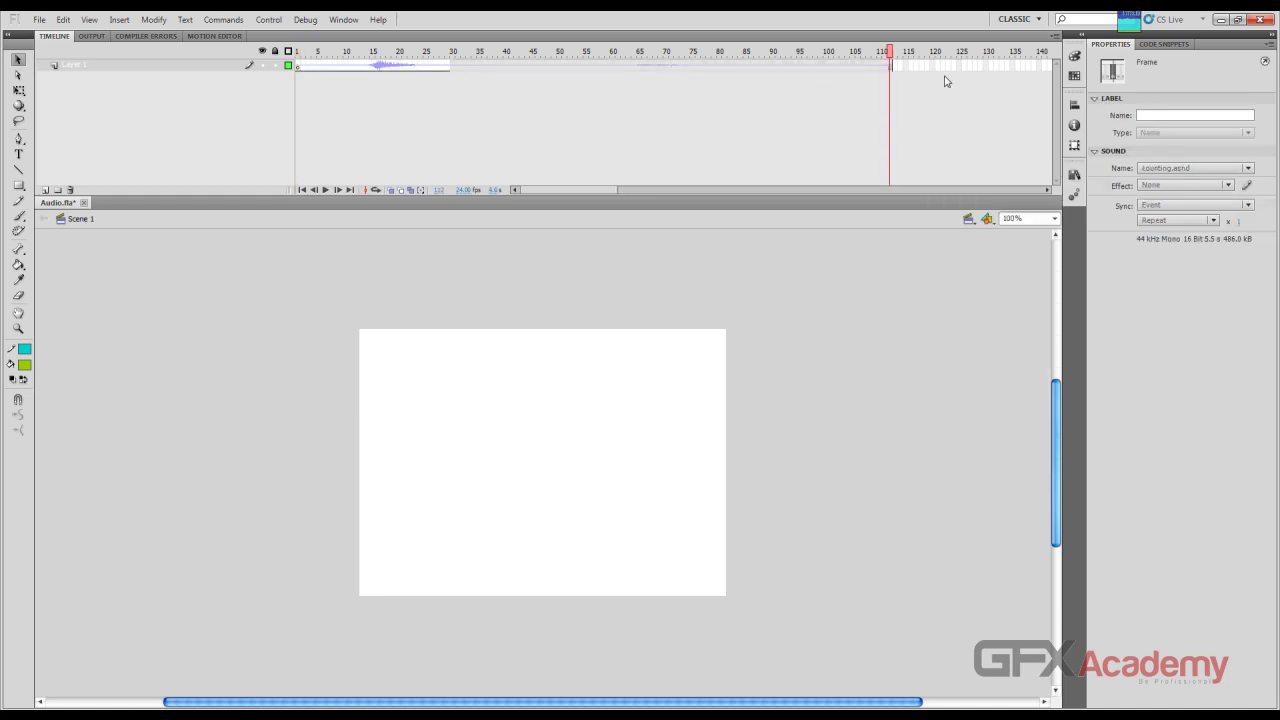
{"action": "left_click", "coordinate": [1028, 65]}
{"action": "key", "text": "F5"}
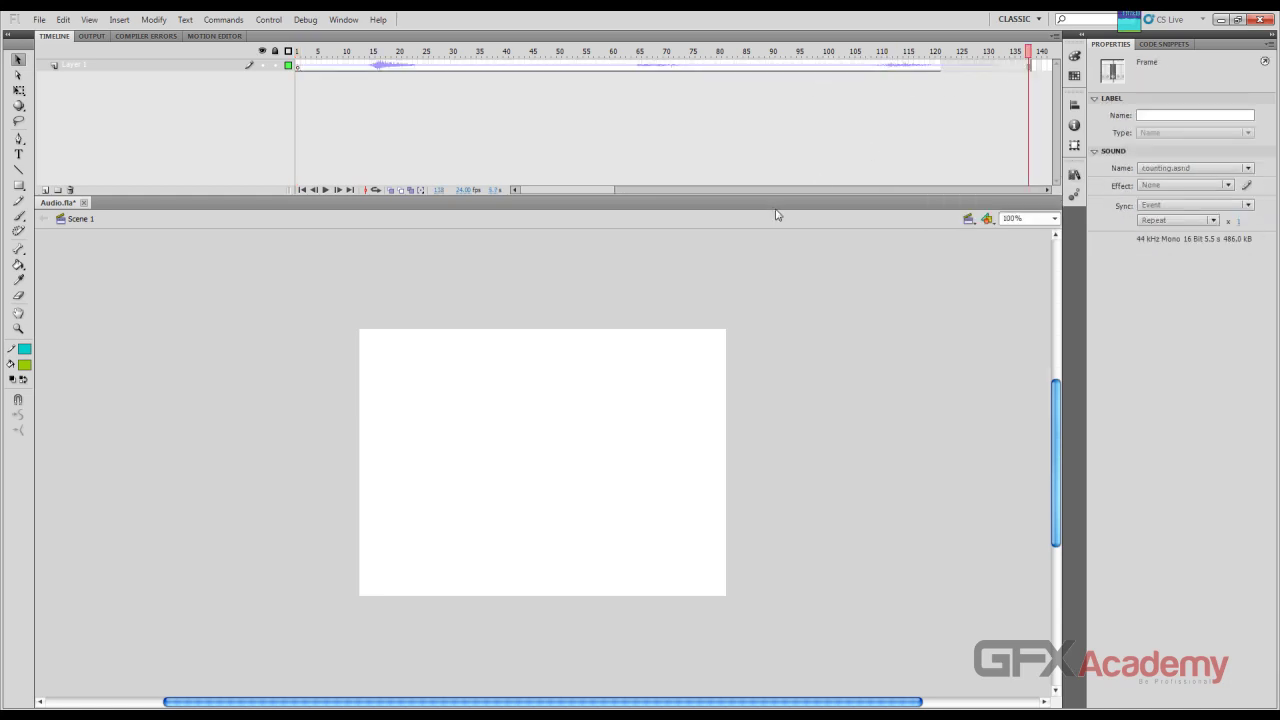
{"action": "left_click", "coordinate": [869, 52]}
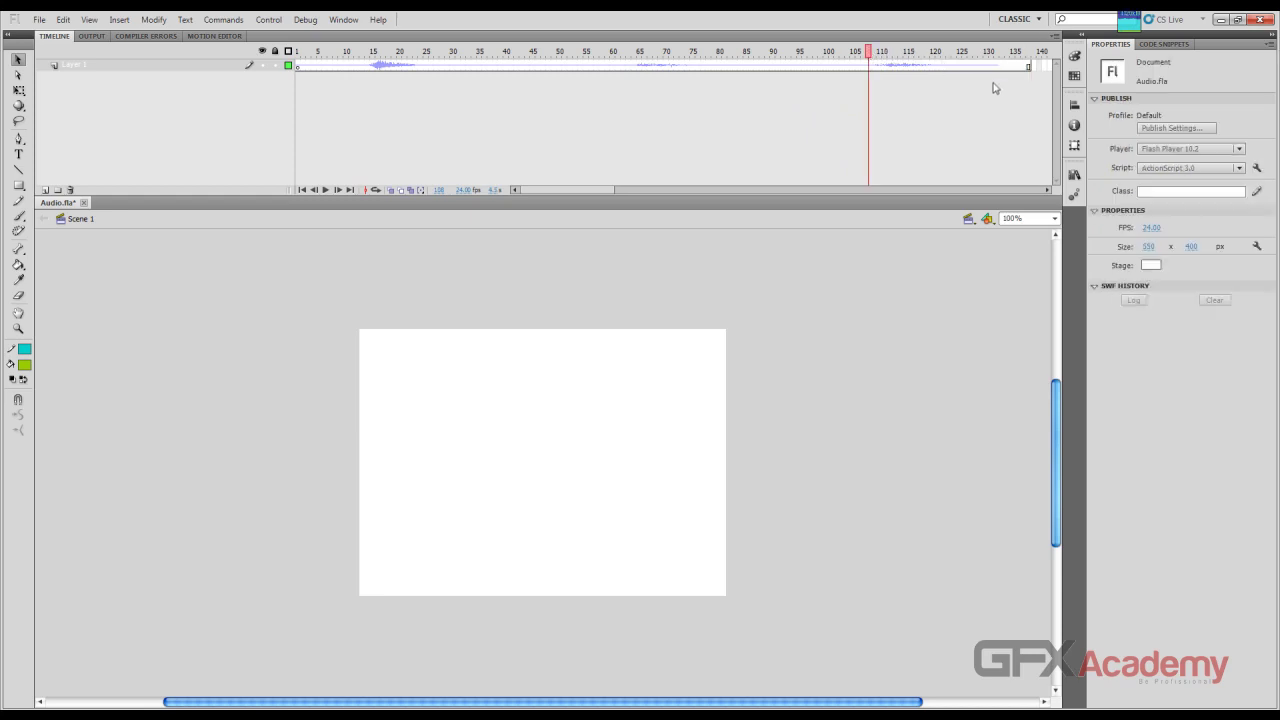
{"action": "left_click", "coordinate": [1000, 67]}
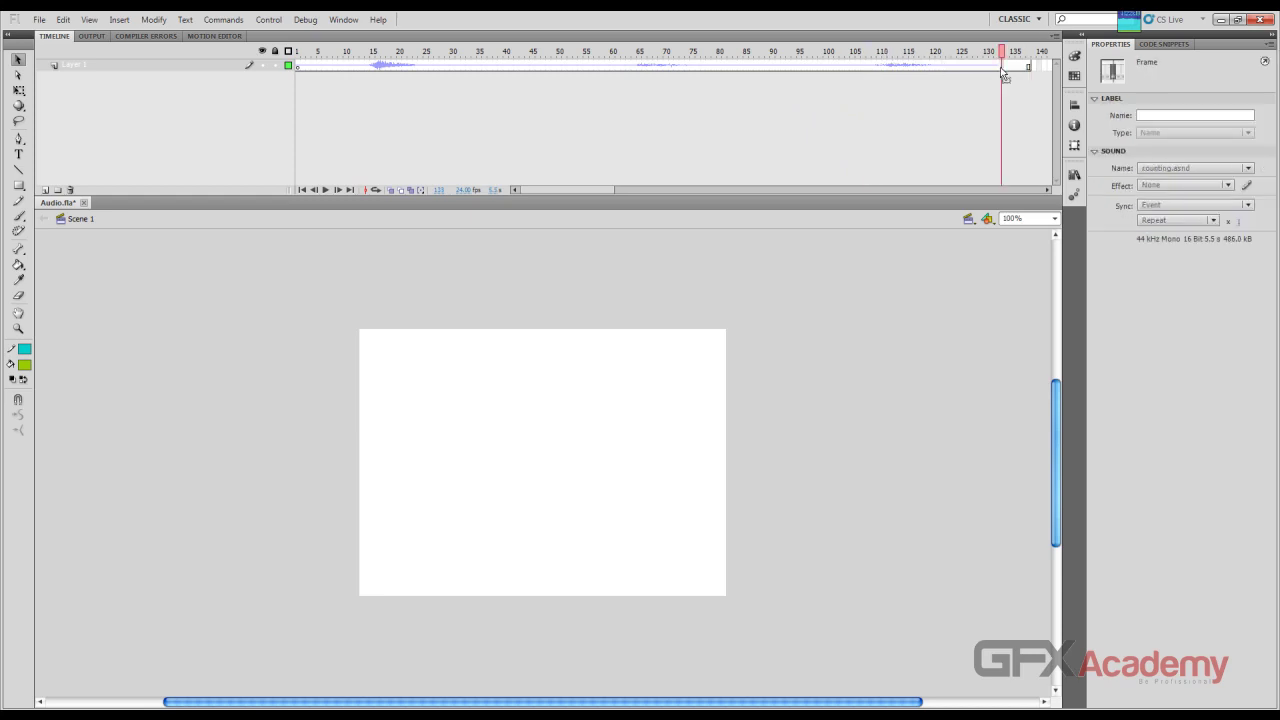
Step: Return the playhead to frame 1, test the movie to hear the sound and close the test window
{"action": "left_click_drag", "start_coordinate": [990, 57], "coordinate": [288, 67]}
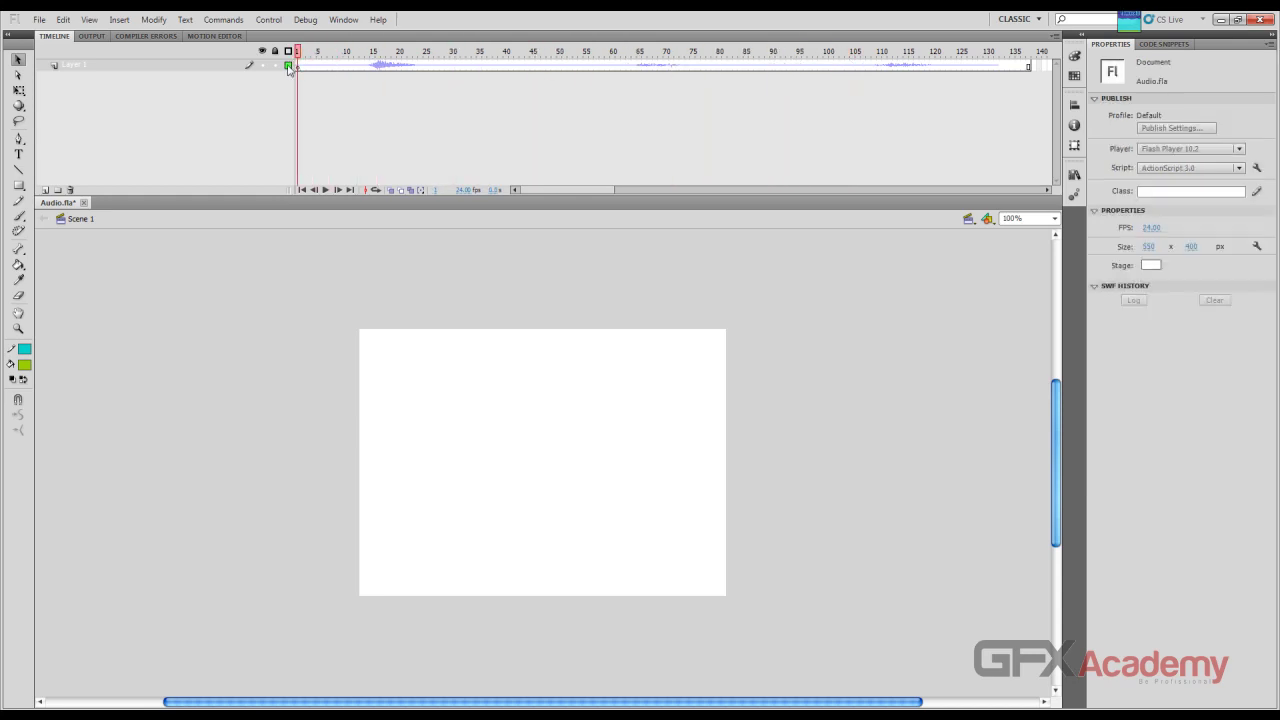
{"action": "key", "text": "ctrl+Return"}
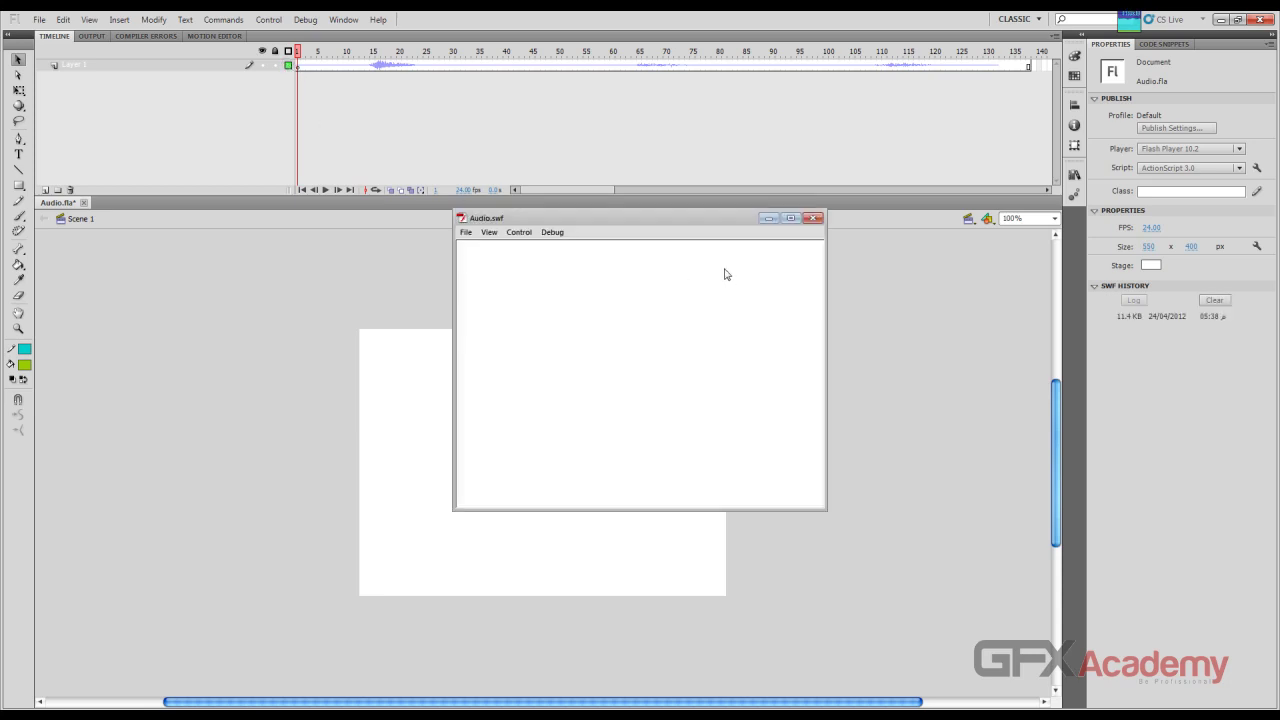
{"action": "left_click", "coordinate": [813, 219]}
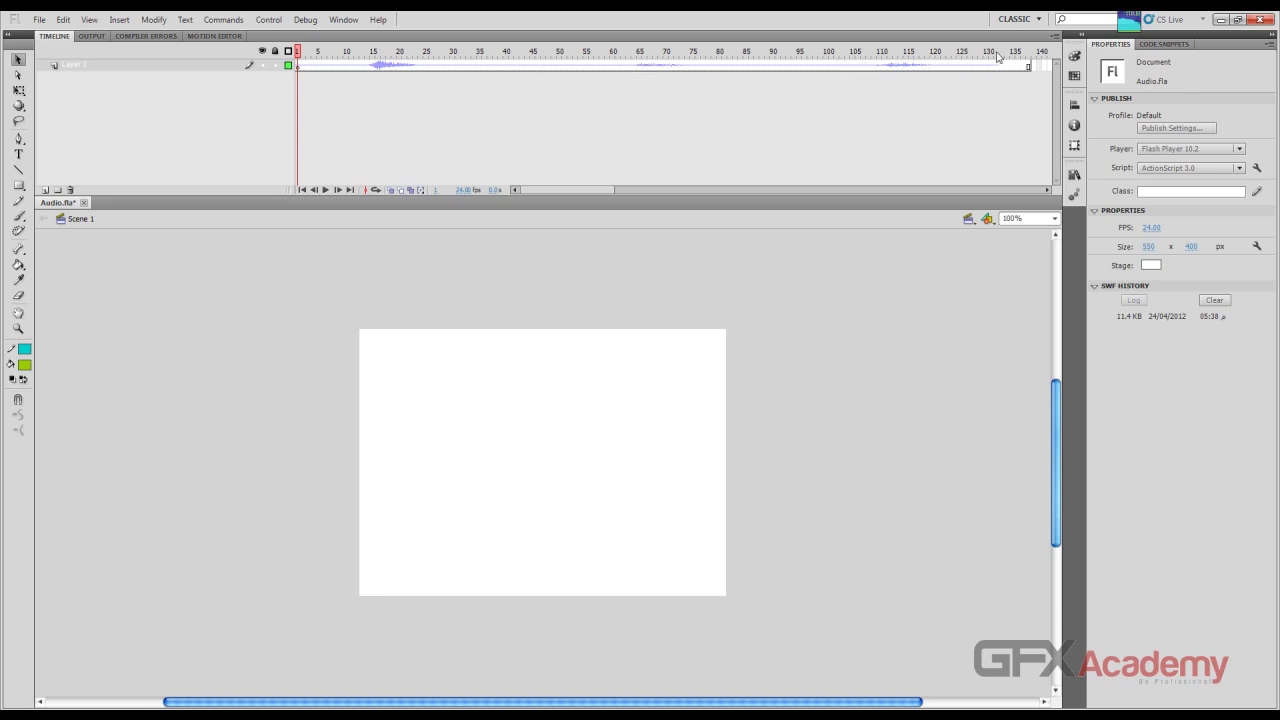
Step: Try the Medium, Large and Preview frame sizes in the timeline and restore the Normal size
{"action": "left_click", "coordinate": [1053, 38]}
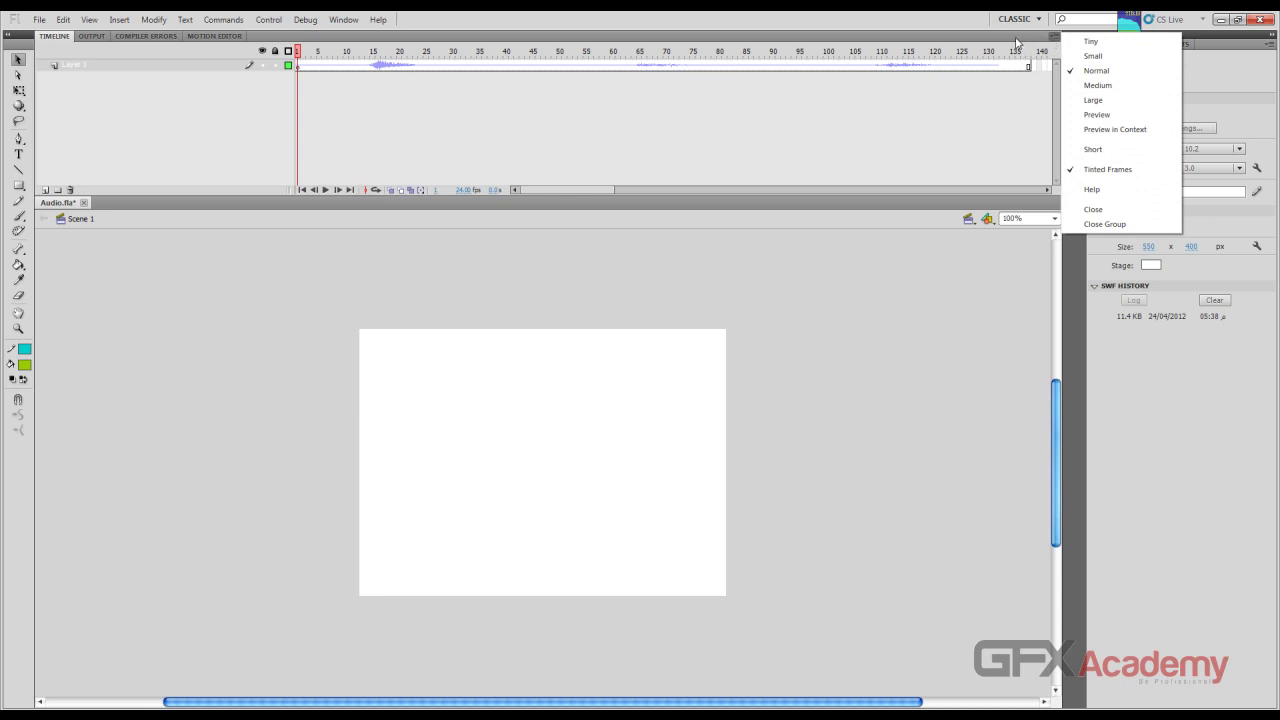
{"action": "left_click", "coordinate": [1071, 87]}
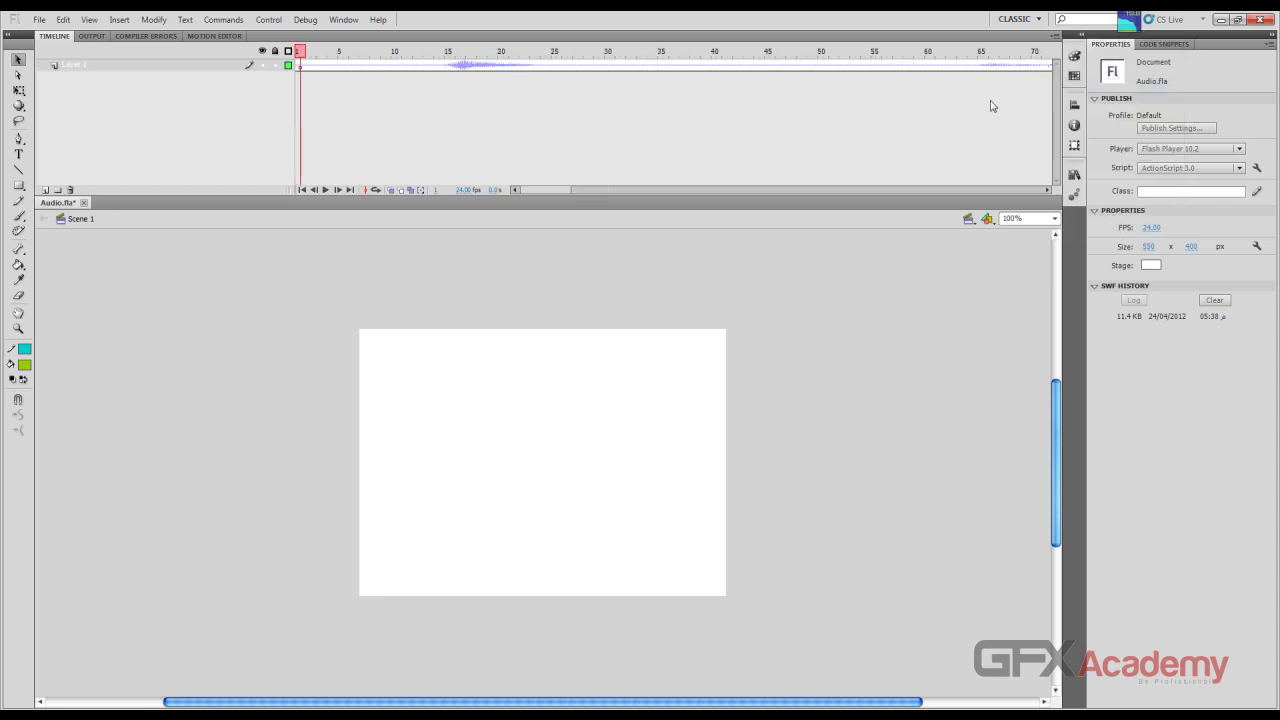
{"action": "left_click", "coordinate": [1053, 38]}
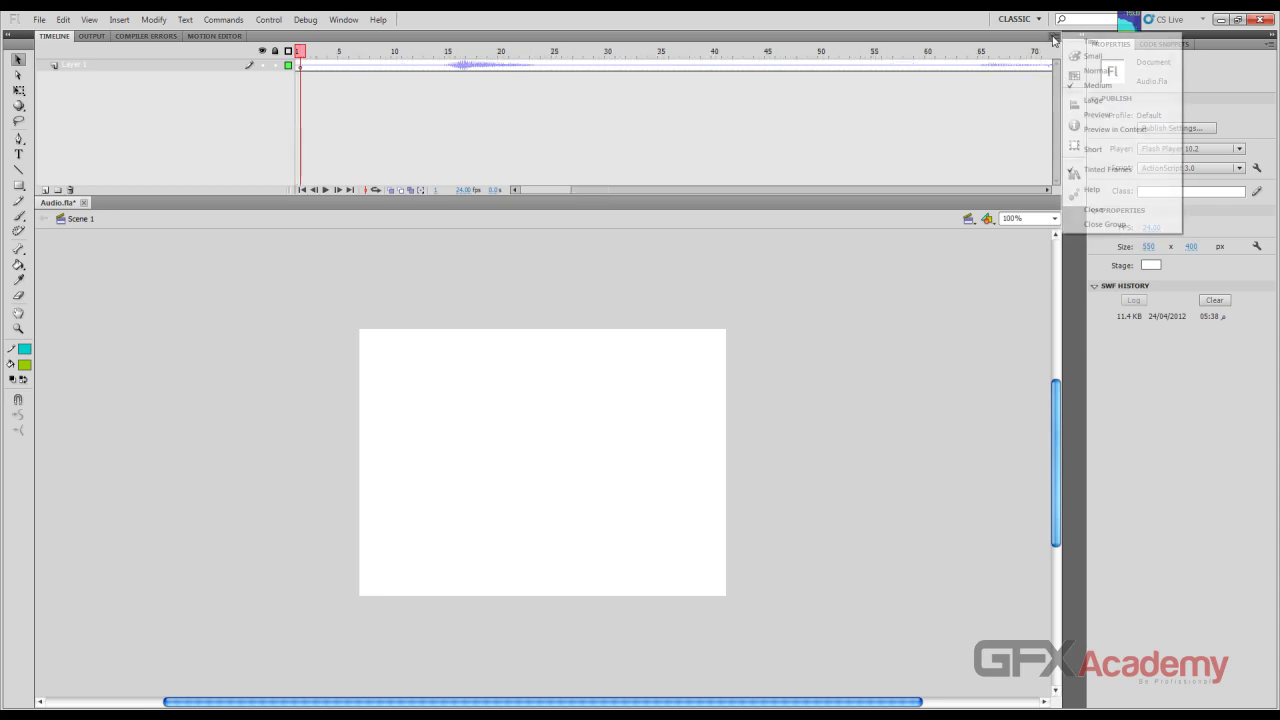
{"action": "left_click", "coordinate": [1071, 101]}
{"action": "left_click", "coordinate": [1055, 38]}
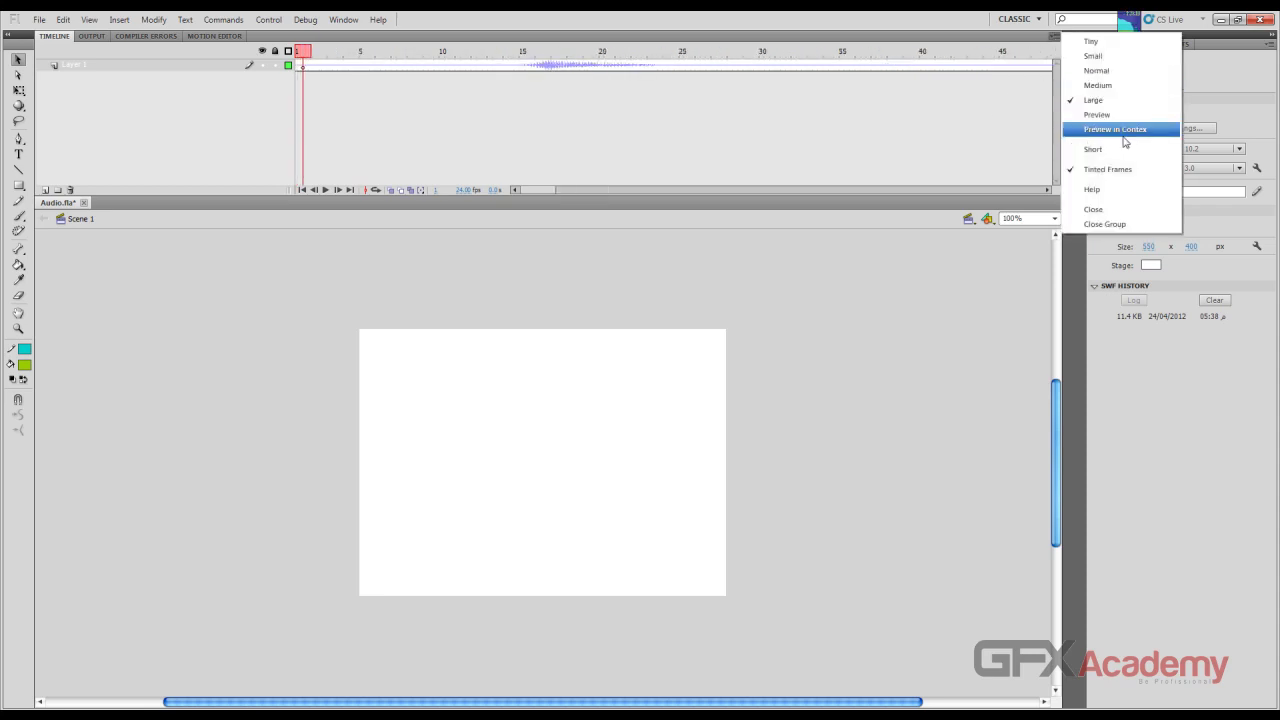
{"action": "left_click", "coordinate": [1108, 115]}
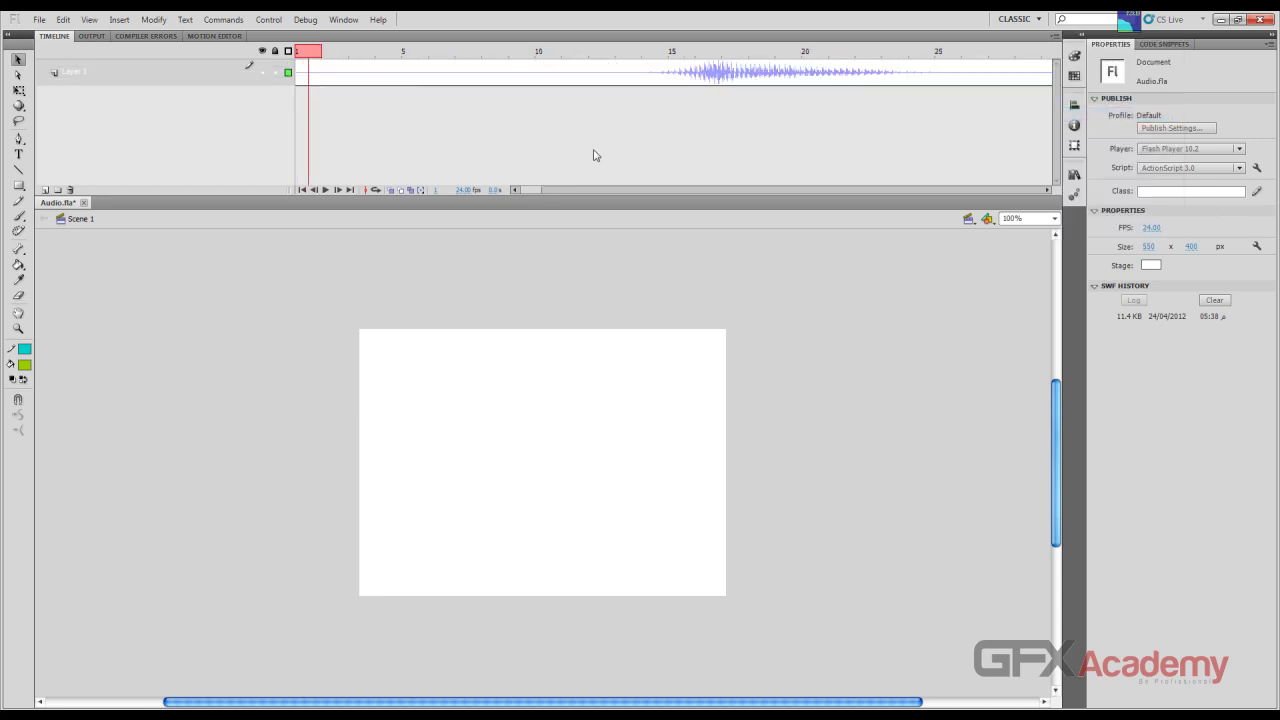
{"action": "left_click_drag", "start_coordinate": [537, 191], "coordinate": [431, 190]}
{"action": "left_click", "coordinate": [1054, 36]}
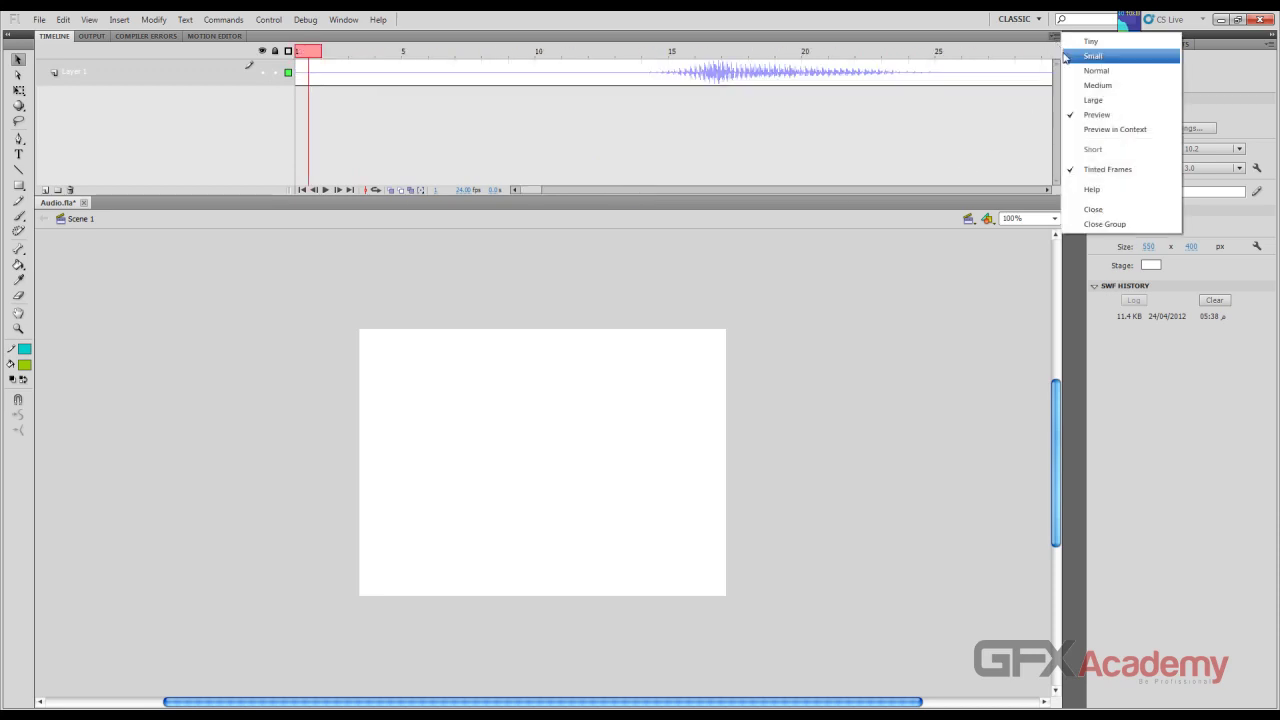
{"action": "left_click", "coordinate": [1070, 72]}
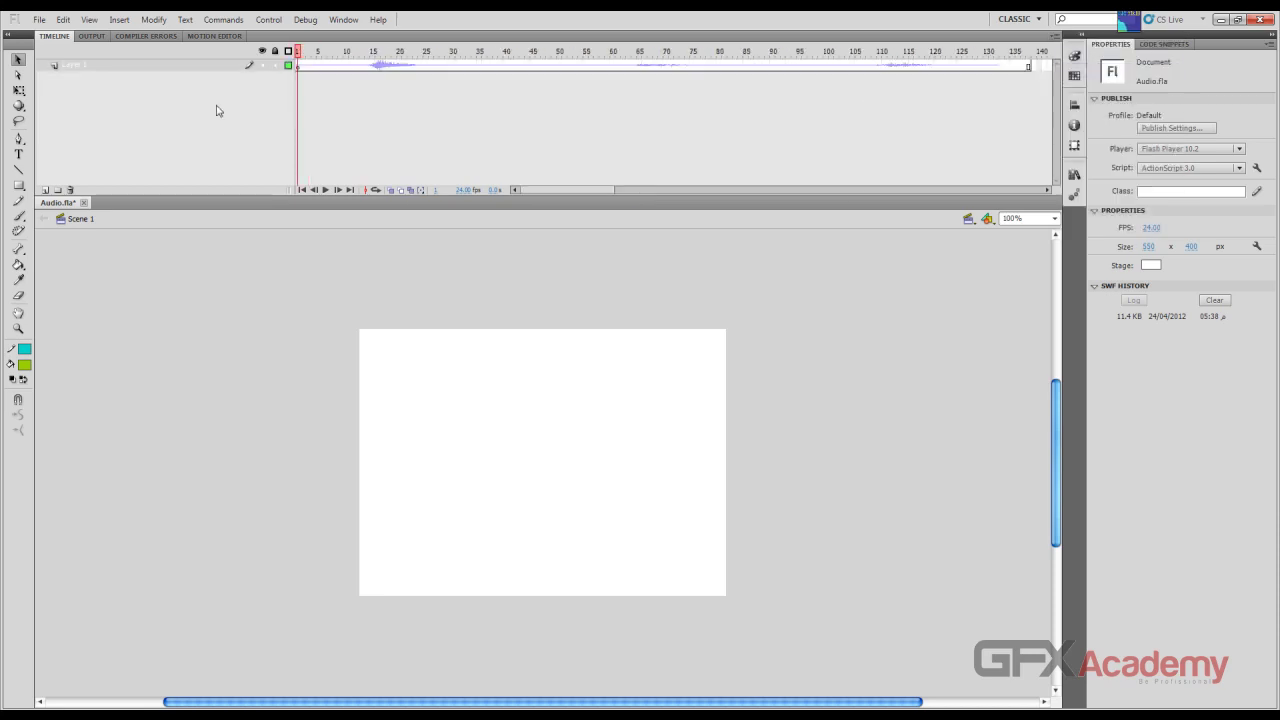
Step: Rename Layer 1 as sound
{"action": "double_click", "coordinate": [85, 68]}
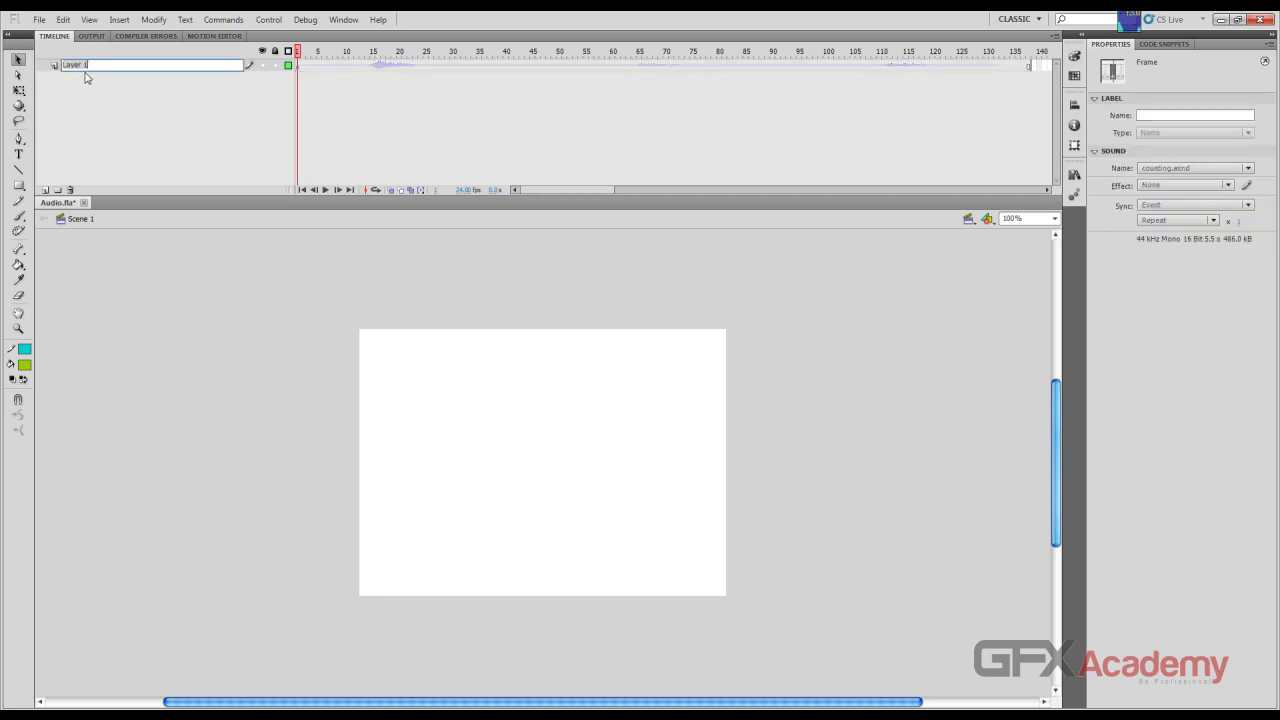
{"action": "type", "text": "sound"}
{"action": "left_click", "coordinate": [84, 79]}
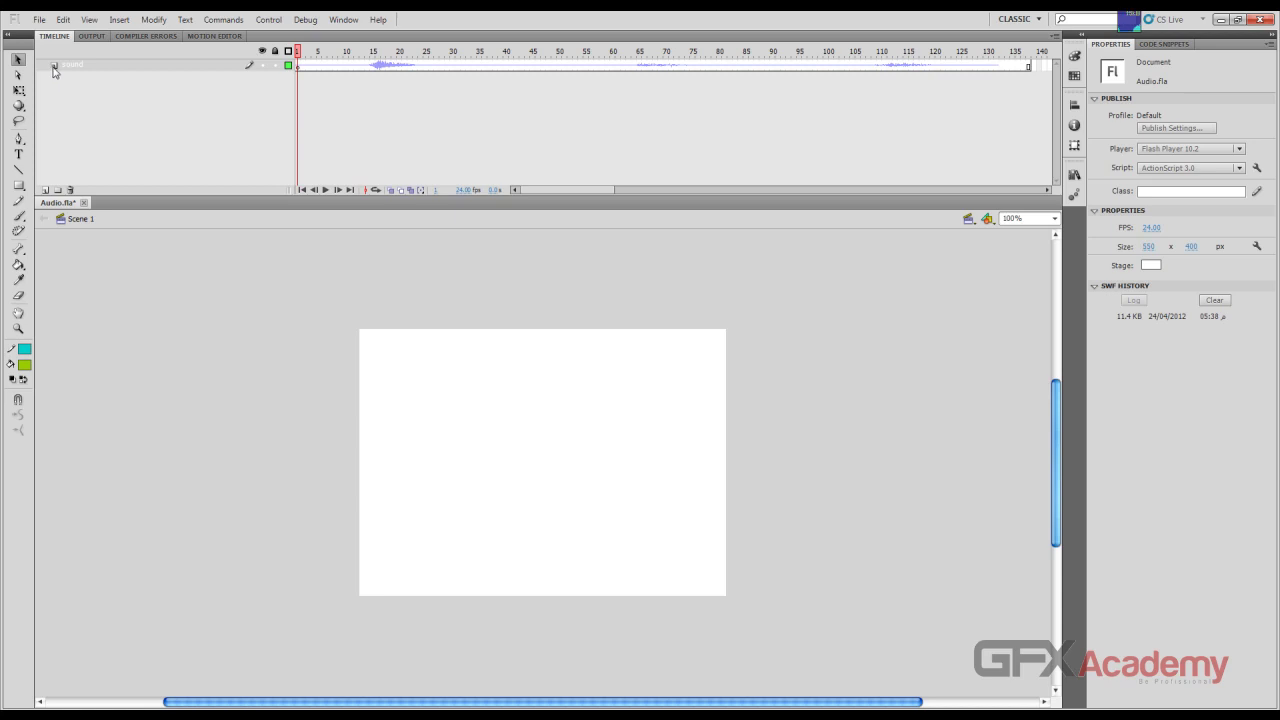
Step: Set the height of the sound layer to 200% in its layer properties
{"action": "double_click", "coordinate": [54, 67]}
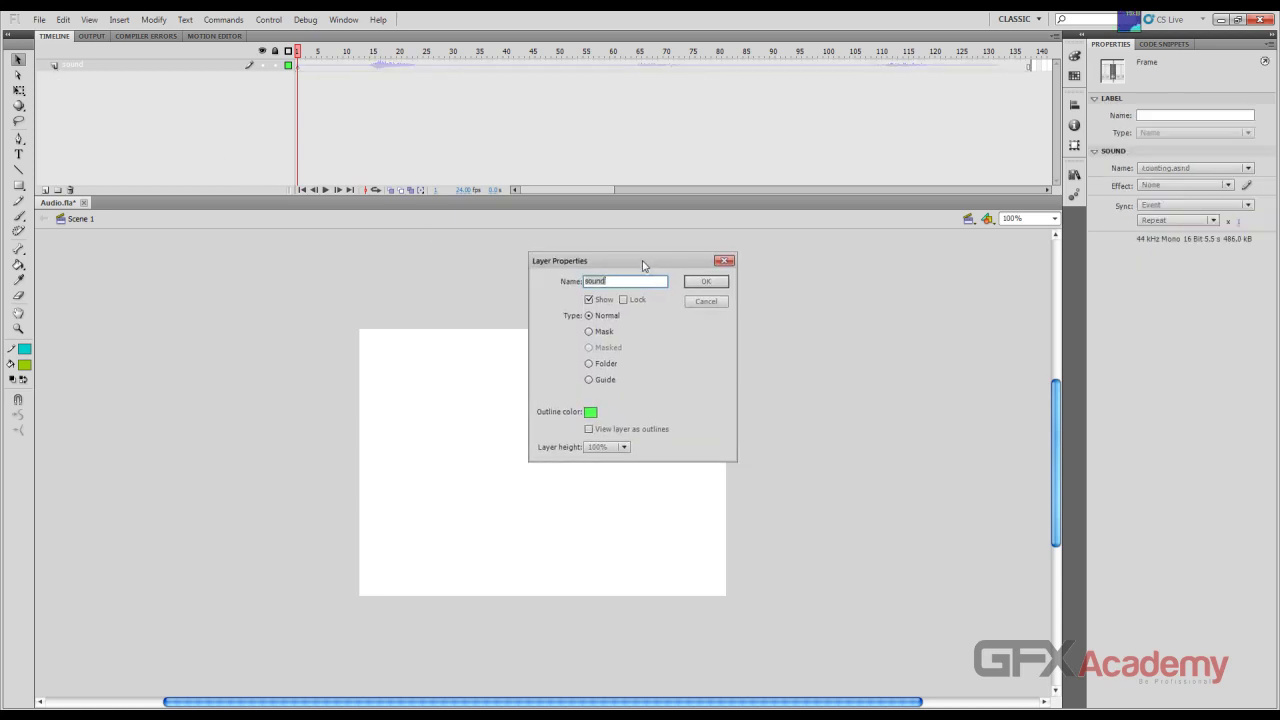
{"action": "left_click", "coordinate": [625, 447]}
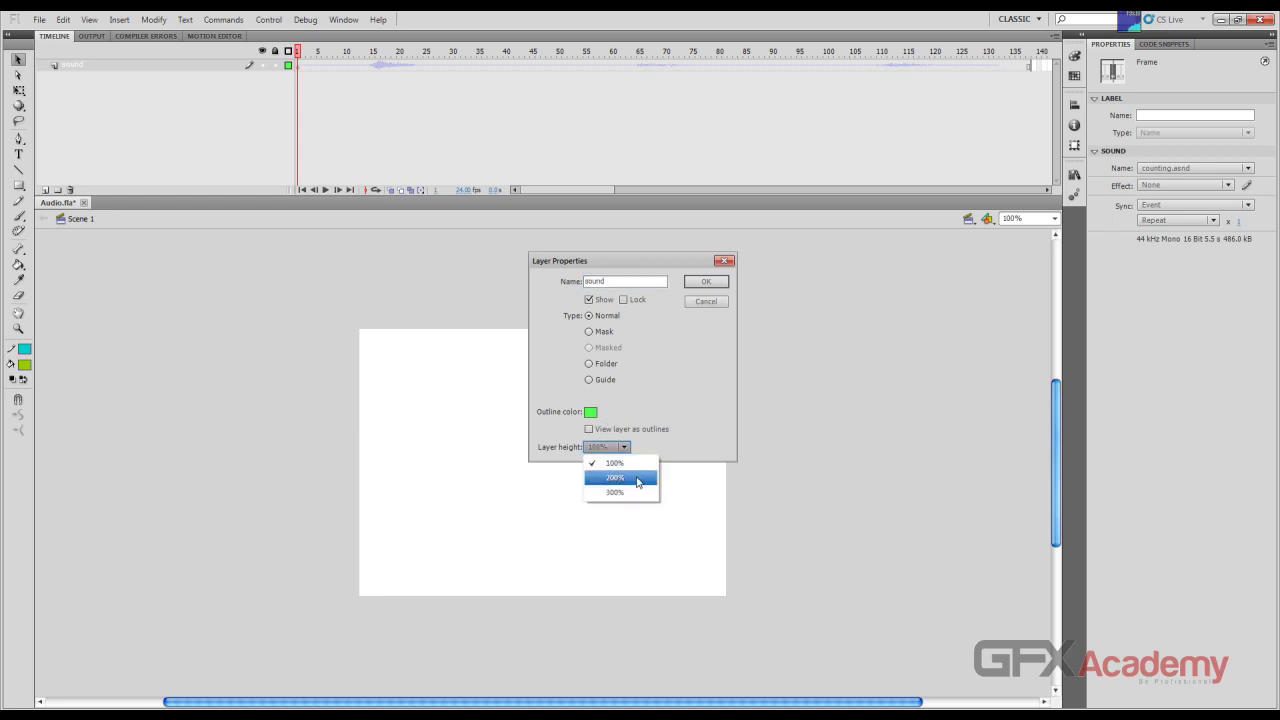
{"action": "left_click", "coordinate": [637, 479]}
{"action": "left_click", "coordinate": [705, 286]}
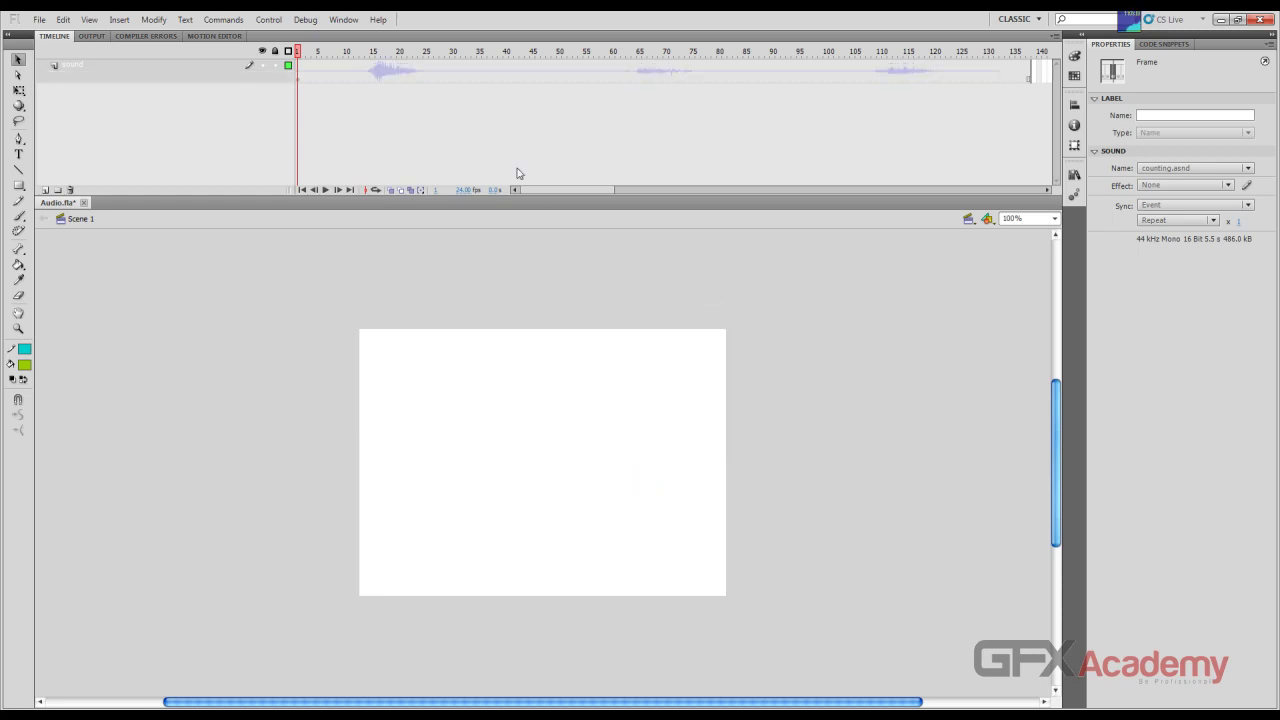
Step: Set the height of the sound layer to 300% in its layer properties and check the waveform
{"action": "double_click", "coordinate": [54, 67]}
{"action": "left_click", "coordinate": [630, 450]}
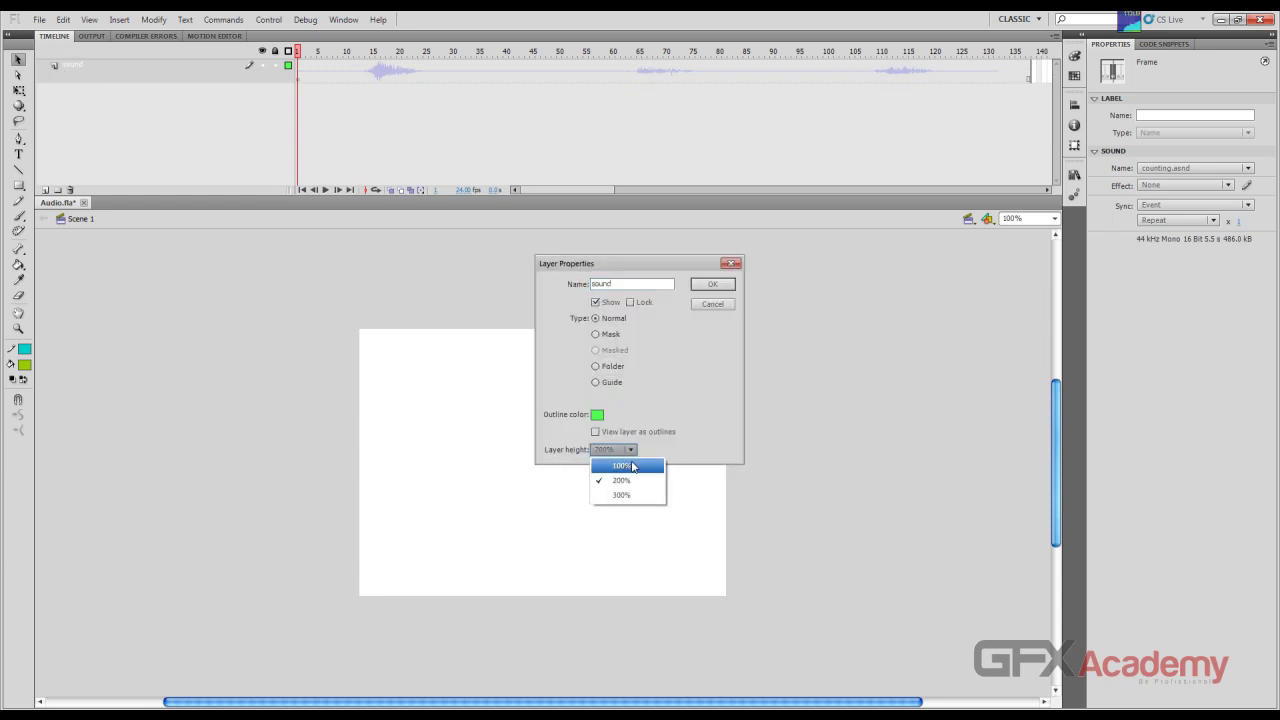
{"action": "left_click", "coordinate": [636, 496]}
{"action": "left_click", "coordinate": [713, 284]}
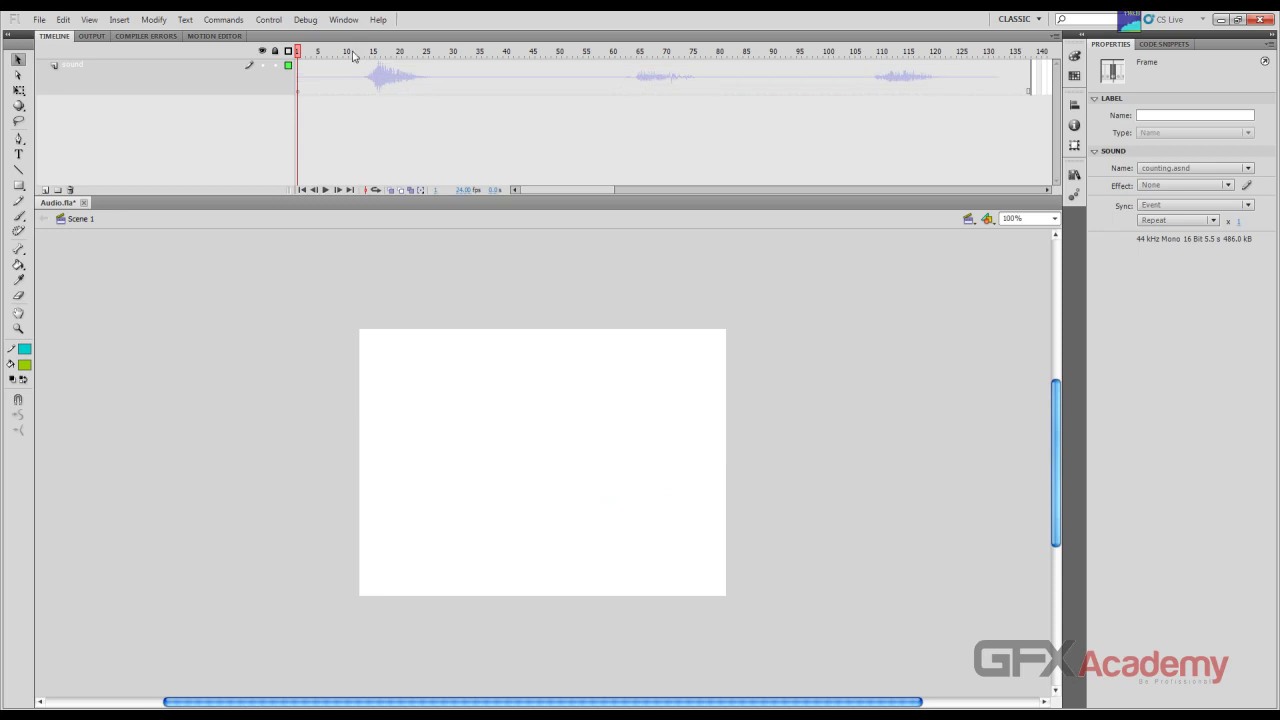
{"action": "left_click_drag", "start_coordinate": [358, 50], "coordinate": [193, 58]}
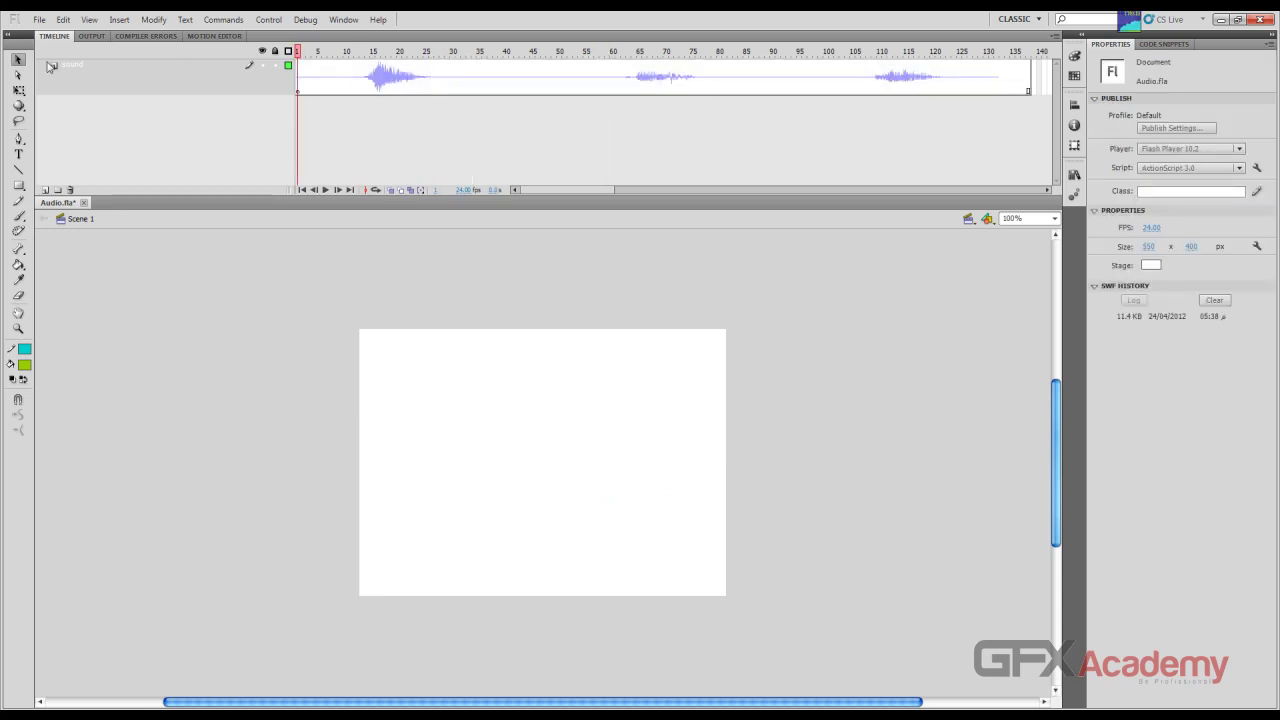
Step: Restore the sound layer's height to 100% in its layer properties and deselect its frames
{"action": "left_click", "coordinate": [1056, 36]}
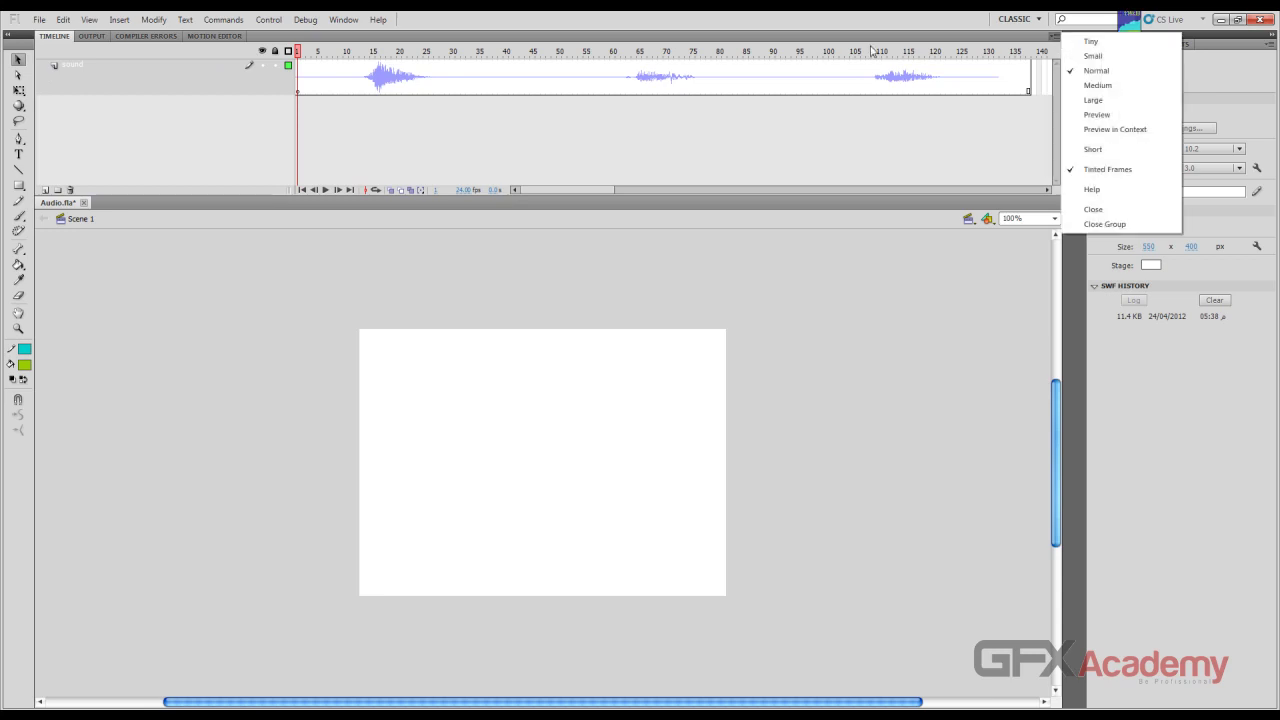
{"action": "double_click", "coordinate": [55, 67]}
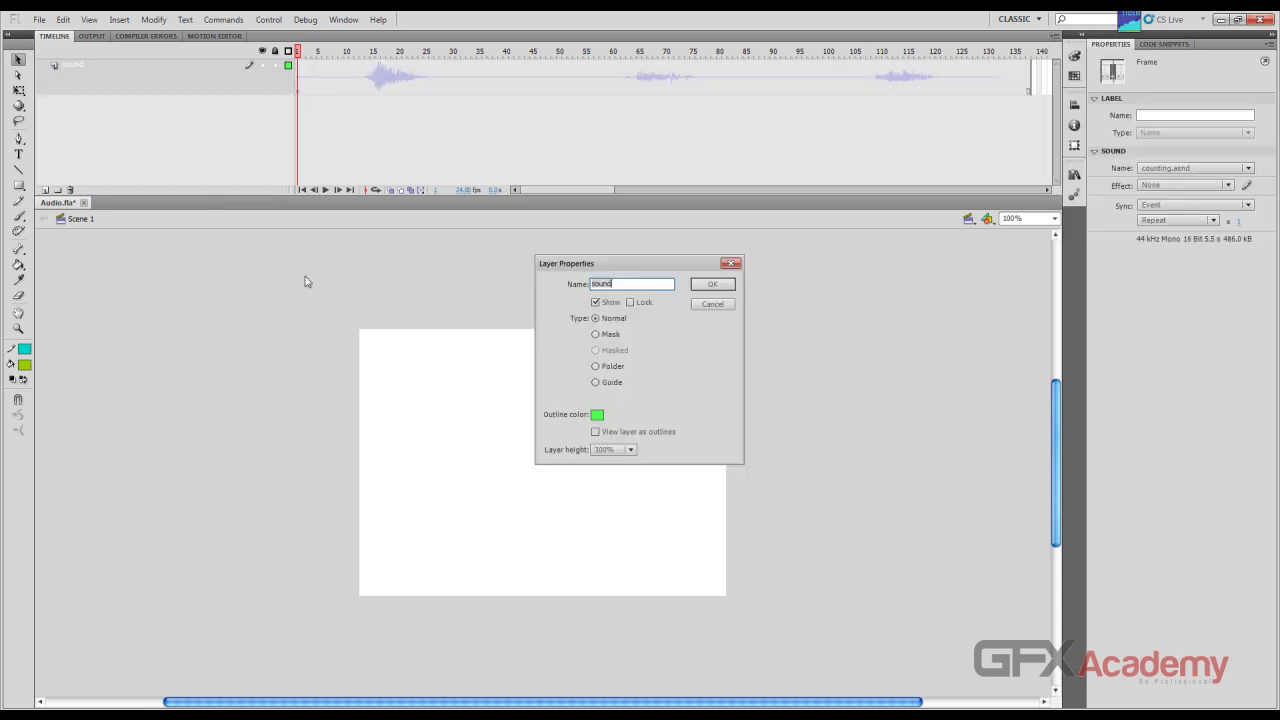
{"action": "left_click", "coordinate": [630, 450]}
{"action": "left_click", "coordinate": [624, 466]}
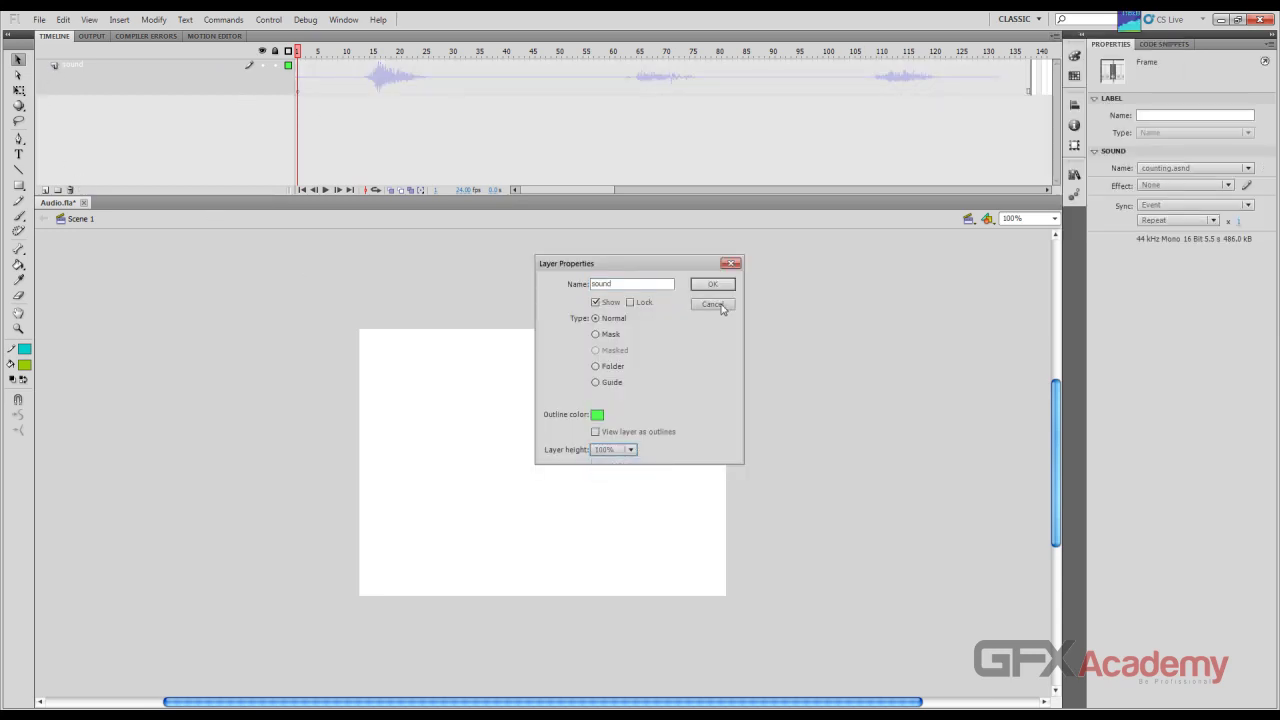
{"action": "left_click", "coordinate": [712, 284]}
{"action": "left_click", "coordinate": [415, 311]}
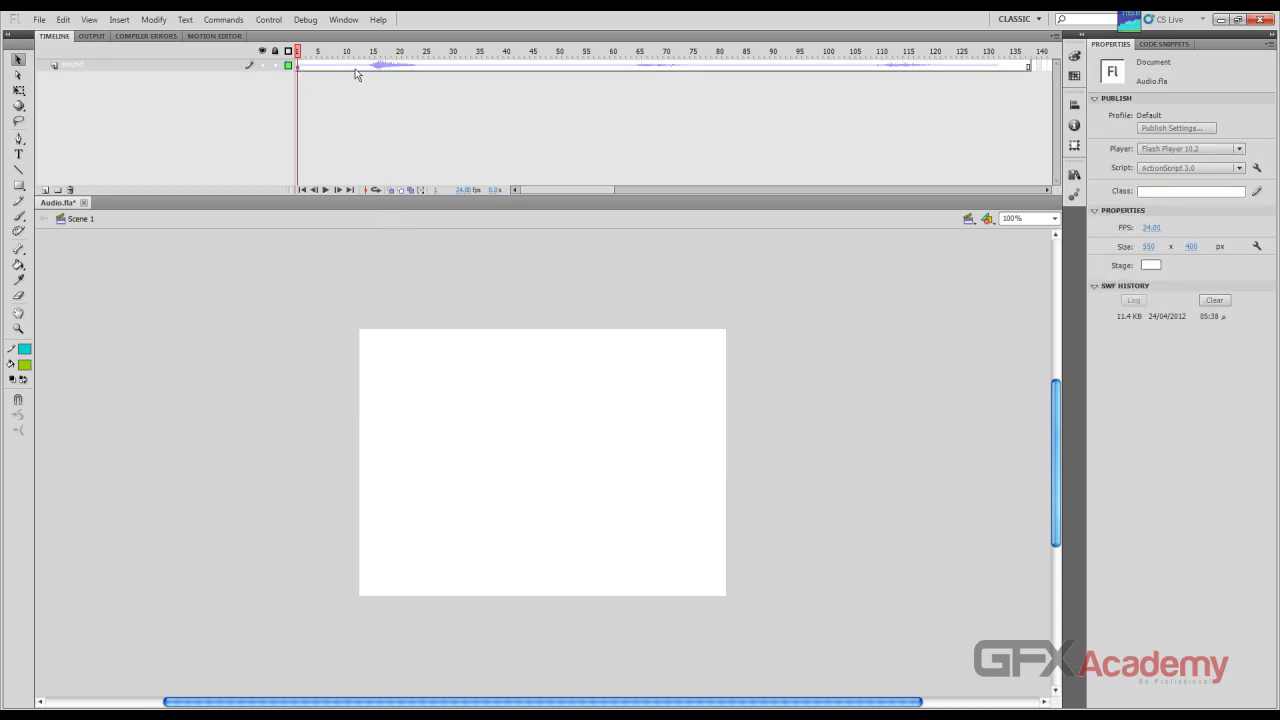
Step: Check the frame properties at several points along the sound layer and change the frame sound to GFX.mp3
{"action": "left_click", "coordinate": [299, 68]}
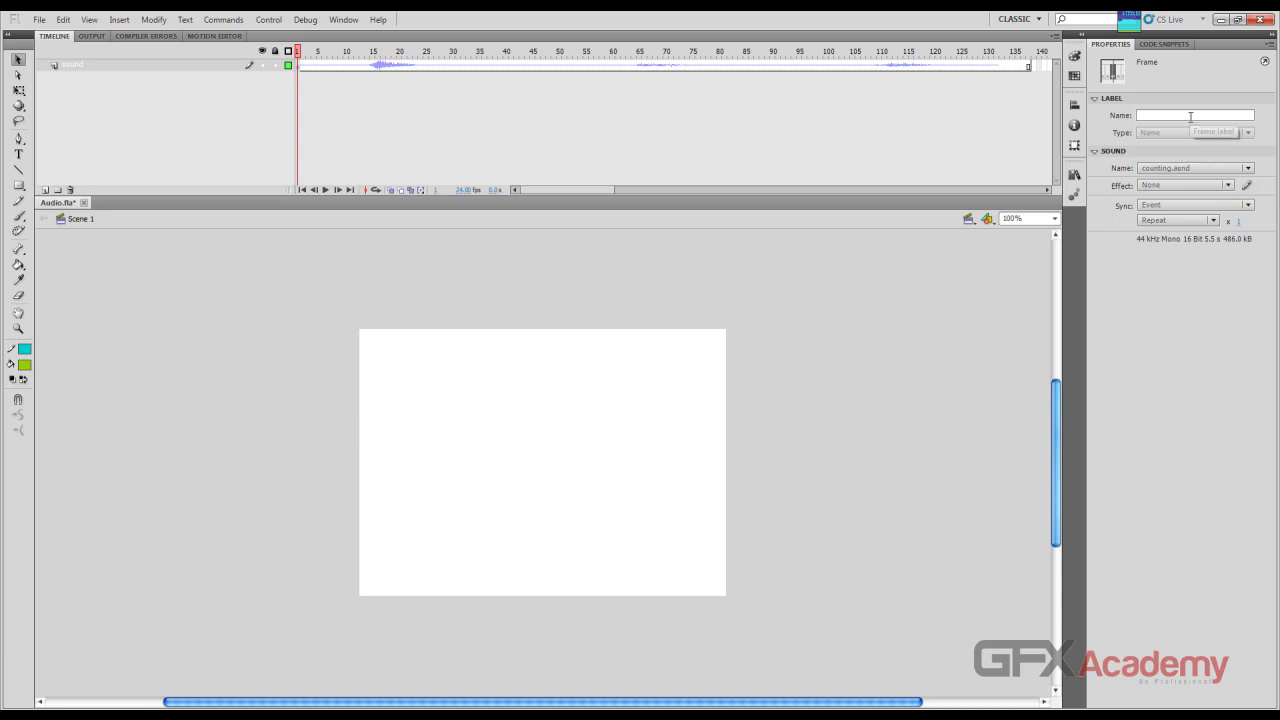
{"action": "left_click", "coordinate": [366, 67]}
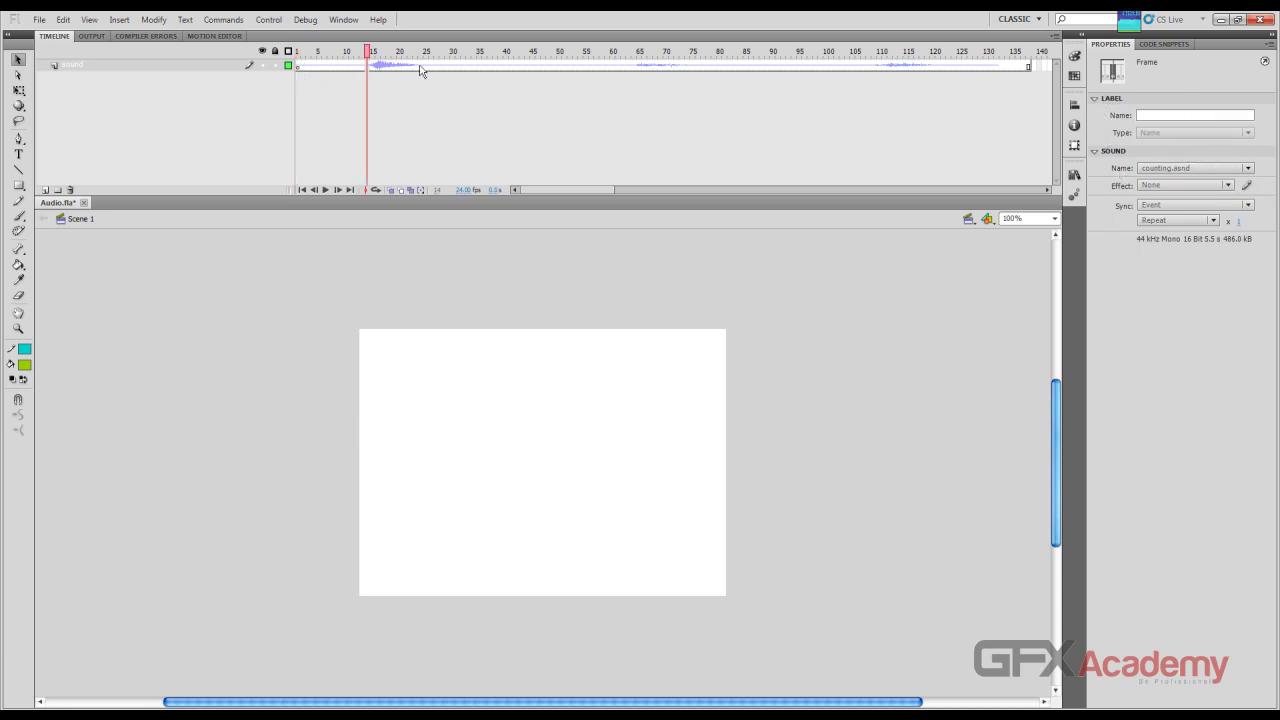
{"action": "left_click", "coordinate": [515, 67]}
{"action": "left_click", "coordinate": [579, 70]}
{"action": "left_click", "coordinate": [686, 70]}
{"action": "left_click", "coordinate": [821, 70]}
{"action": "left_click", "coordinate": [716, 68]}
{"action": "left_click", "coordinate": [1248, 168]}
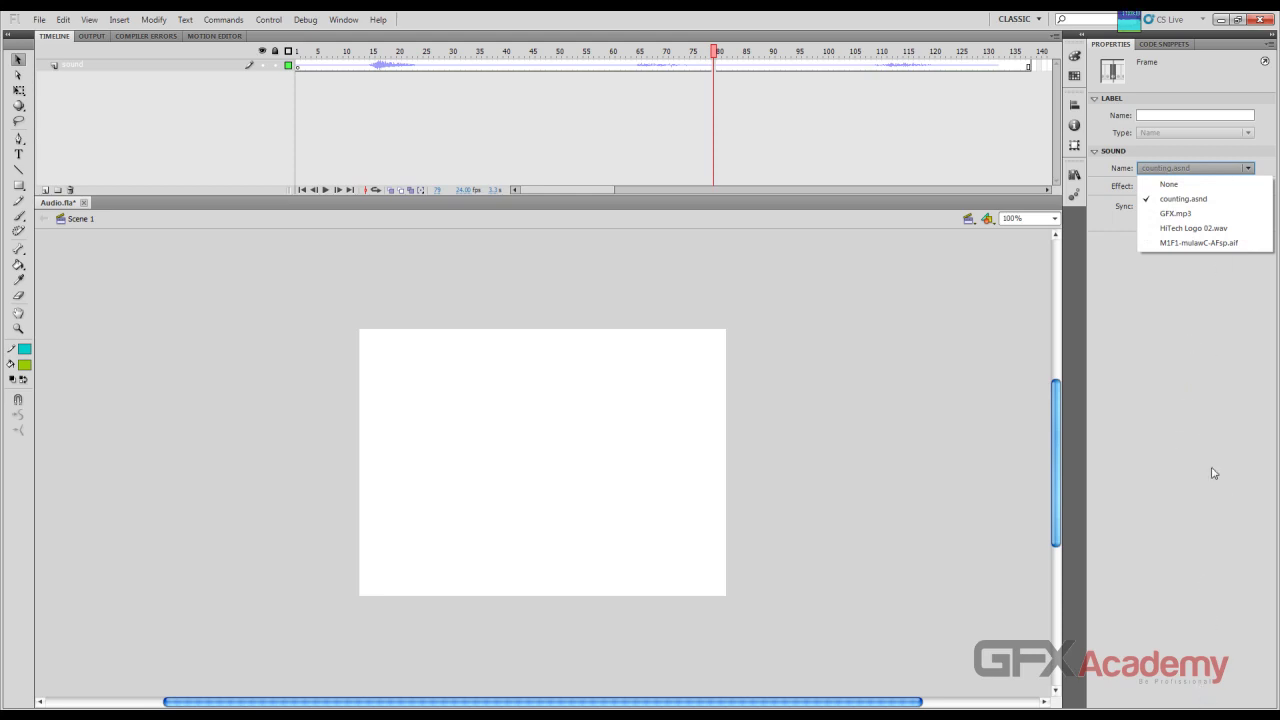
{"action": "left_click", "coordinate": [1166, 215]}
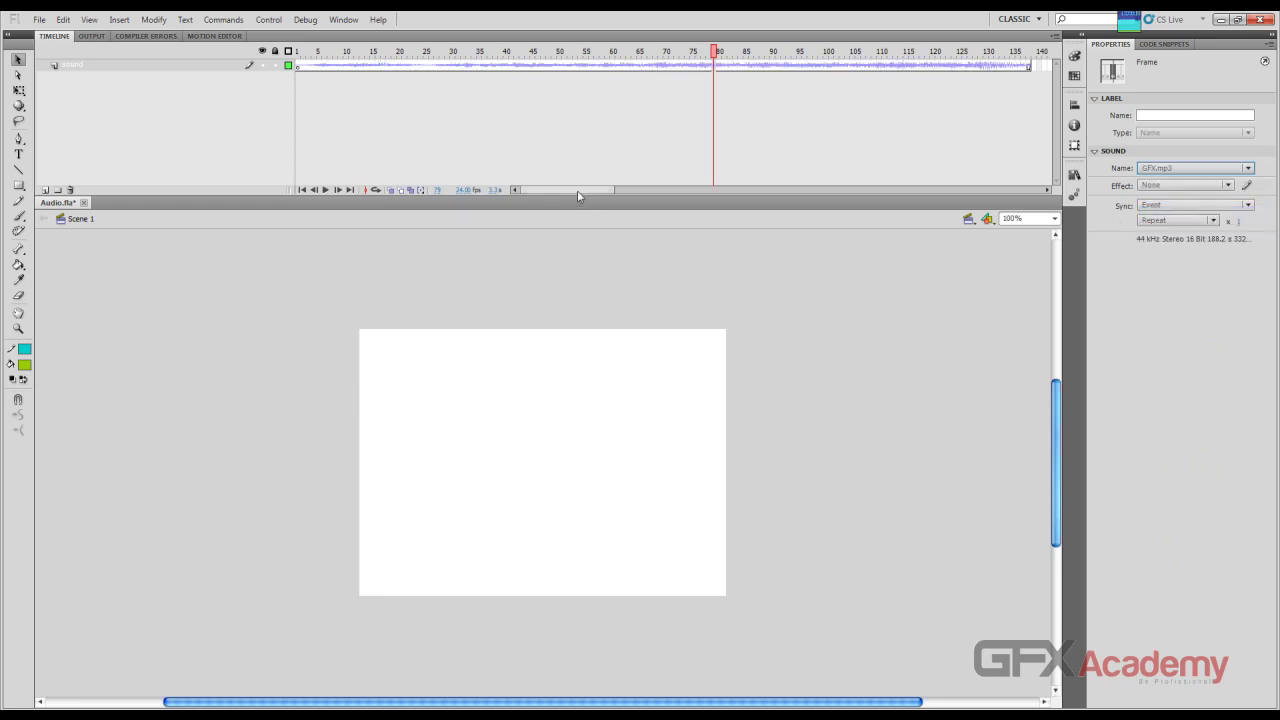
Step: Extend the sound layer's frames from frame 138 until they run past the end of the GFX.mp3 waveform
{"action": "left_click_drag", "start_coordinate": [577, 190], "coordinate": [628, 190]}
{"action": "left_click", "coordinate": [675, 67]}
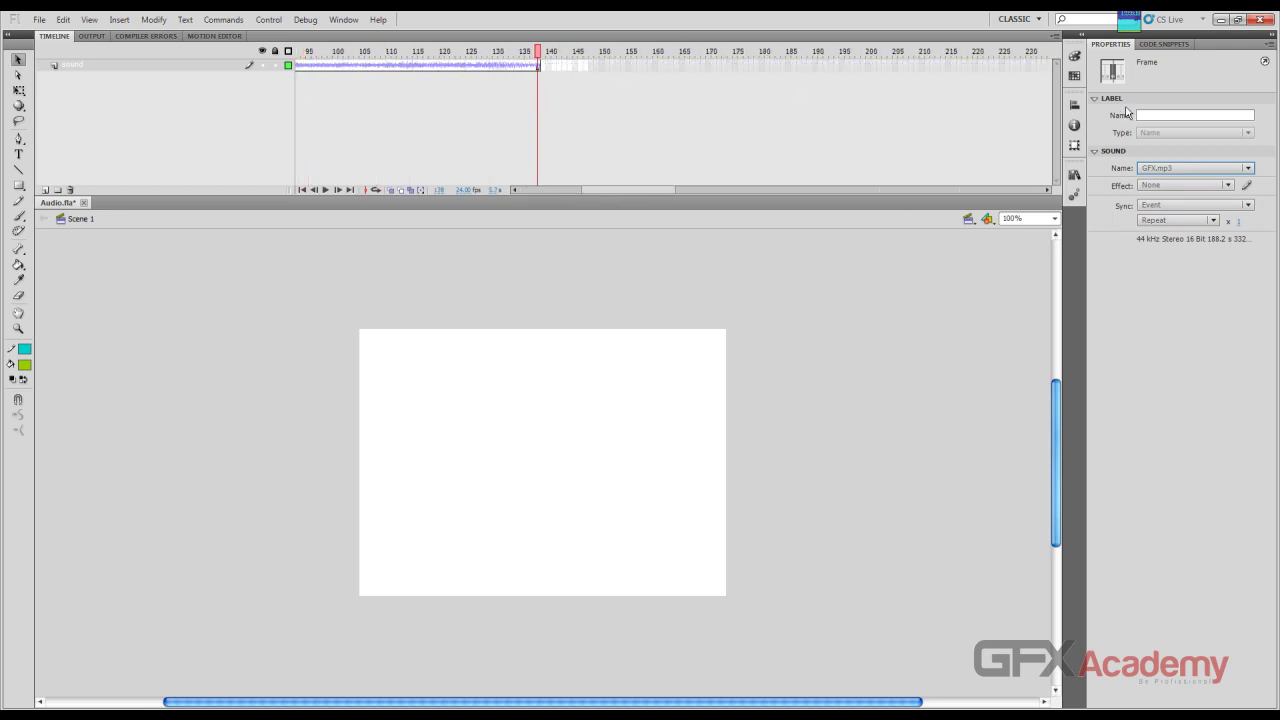
{"action": "key", "text": "Return"}
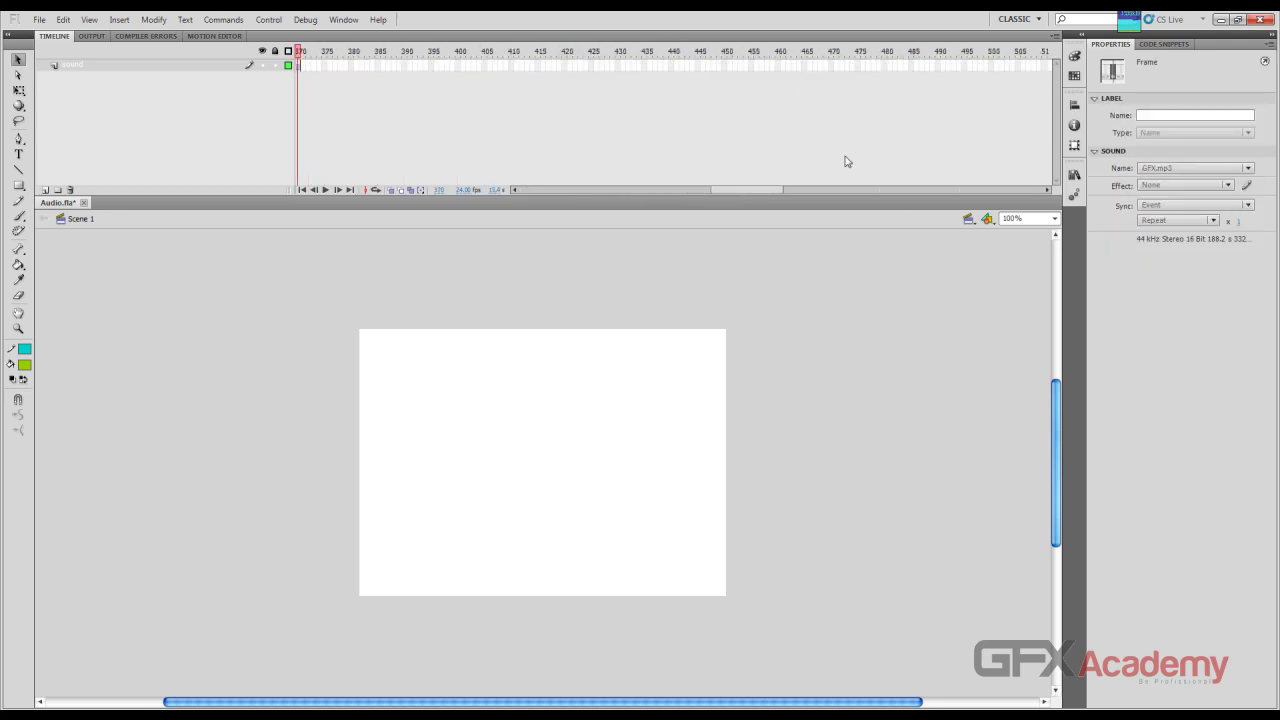
{"action": "left_click_drag", "start_coordinate": [774, 188], "coordinate": [928, 189]}
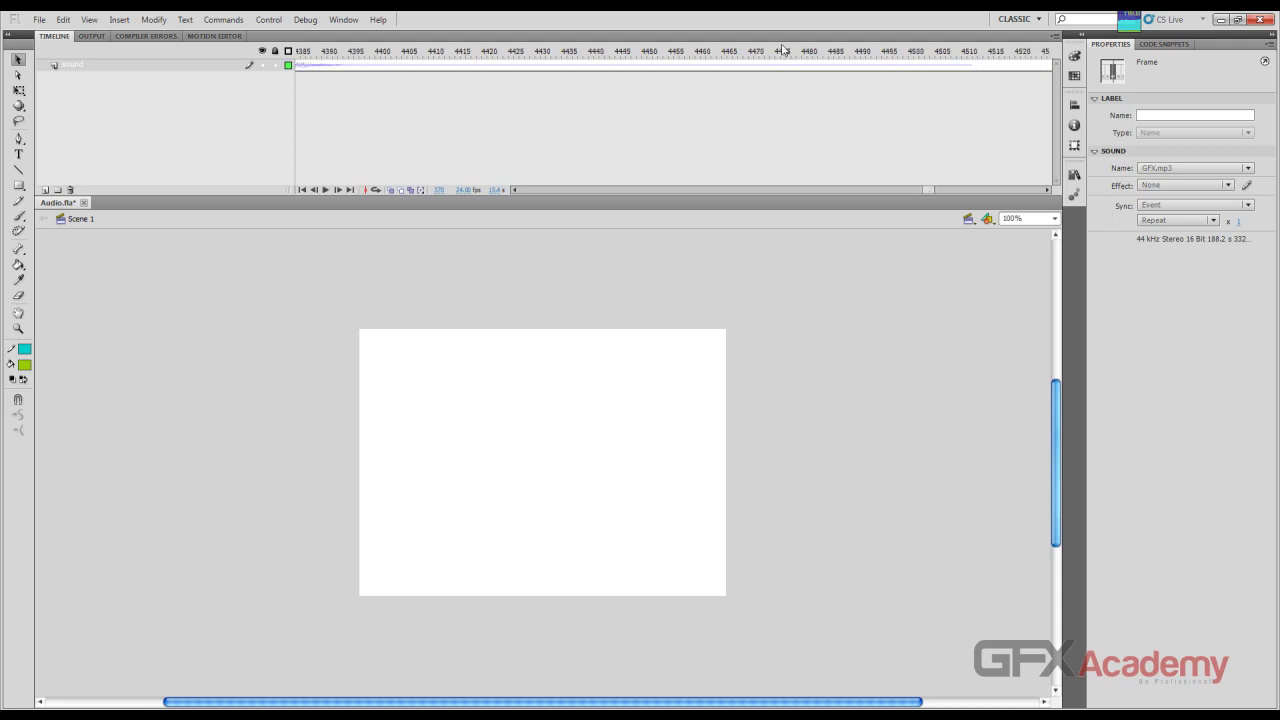
Step: Remove the surplus frames after the waveform's end so the sound layer ends at frame 4403
{"action": "left_click_drag", "start_coordinate": [405, 65], "coordinate": [409, 66]}
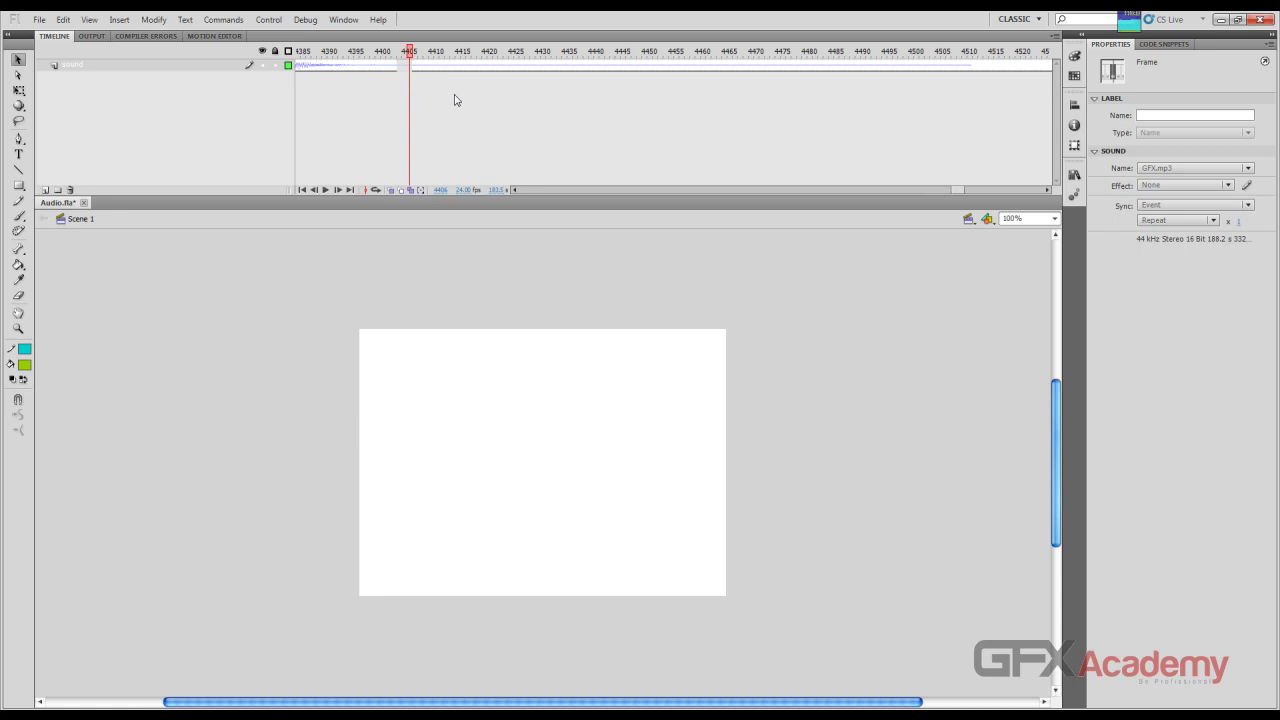
{"action": "key", "text": "shift+F5"}
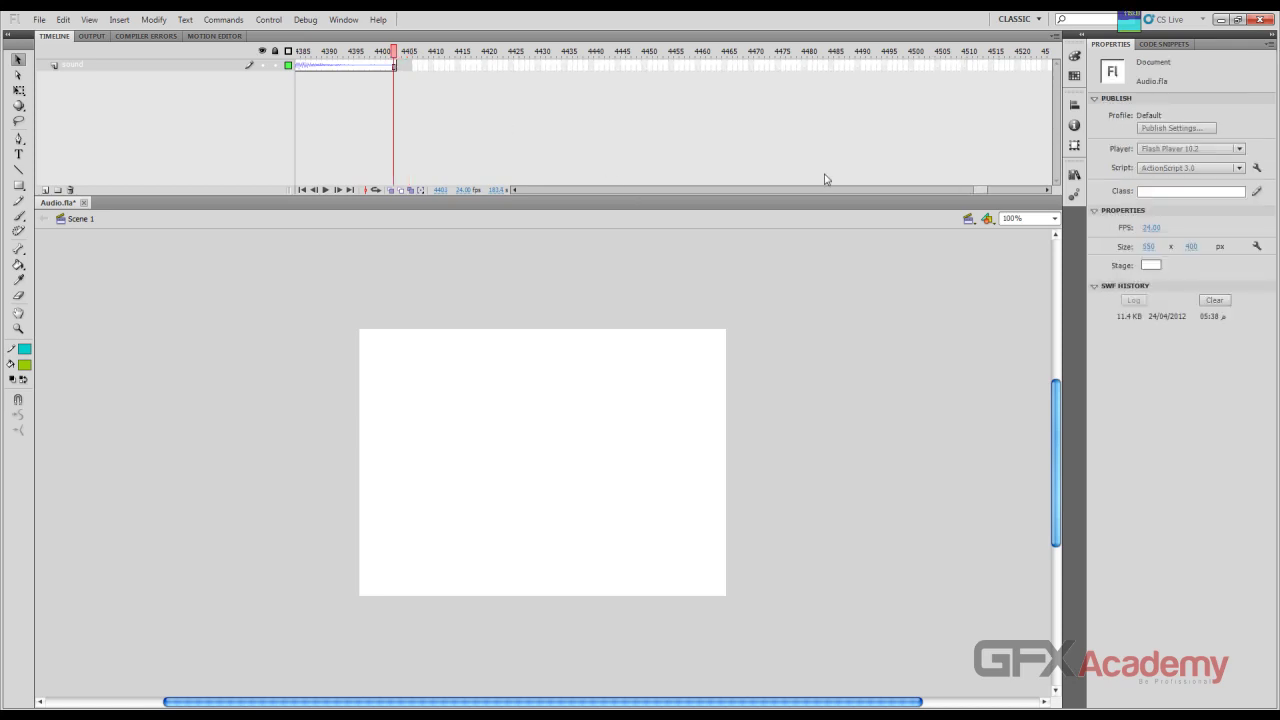
{"action": "mouse_move", "coordinate": [975, 190]}
{"action": "left_mouse_down"}
{"action": "mouse_move", "coordinate": [943, 211]}
{"action": "mouse_move", "coordinate": [857, 211]}
{"action": "mouse_move", "coordinate": [978, 209]}
{"action": "left_mouse_up"}
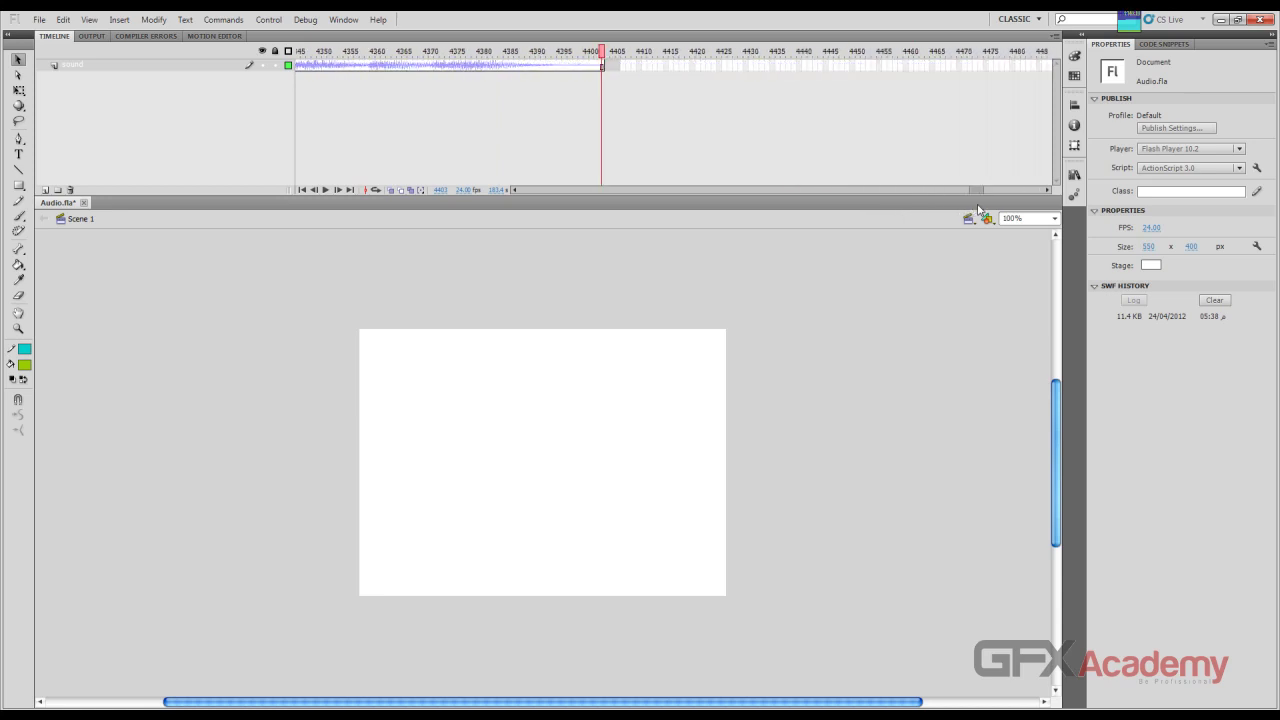
{"action": "left_click", "coordinate": [596, 51]}
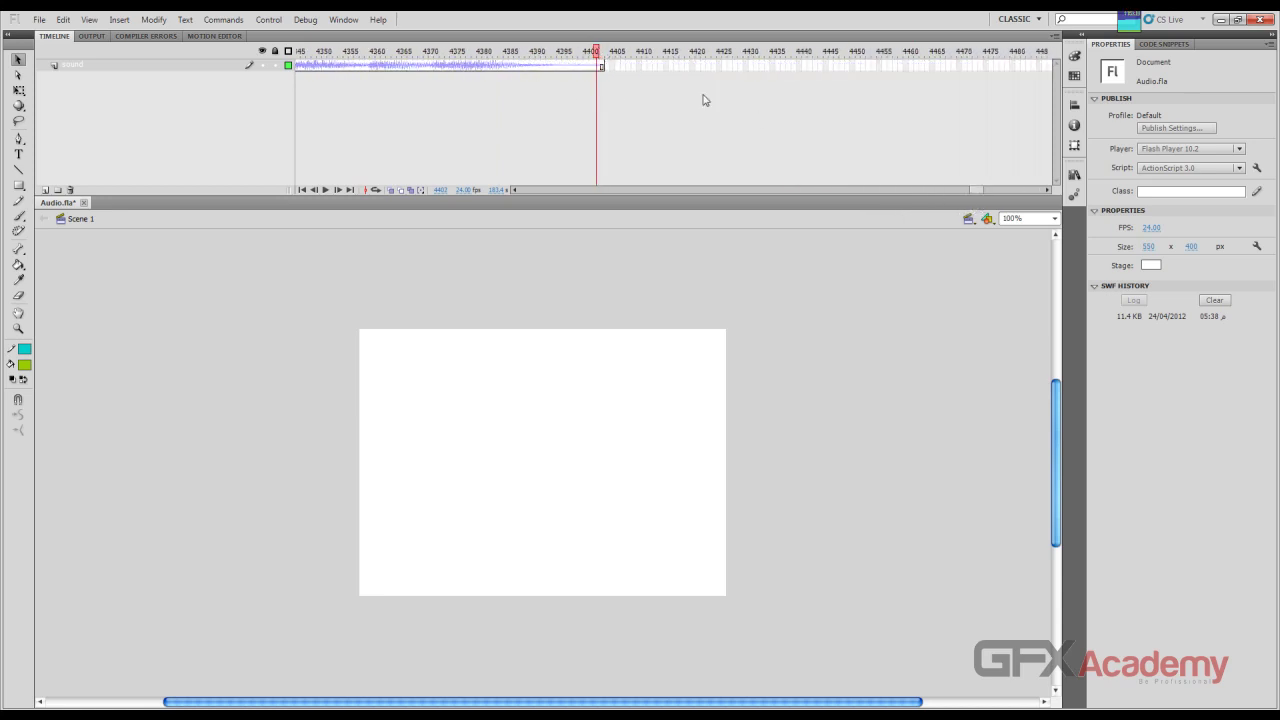
{"action": "left_click", "coordinate": [601, 52]}
Step: Return to the beginning of the timeline and scrub the playhead through the opening frames, back to frame 1
{"action": "left_click_drag", "start_coordinate": [978, 194], "coordinate": [489, 183]}
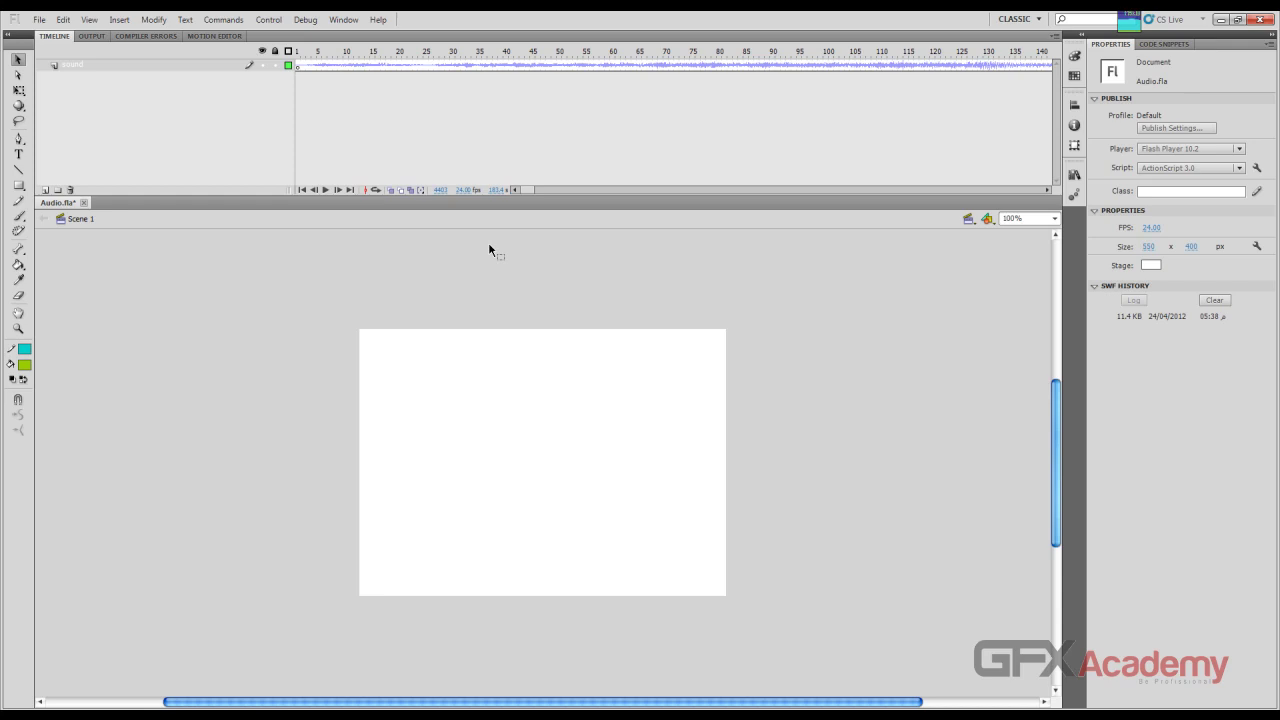
{"action": "left_click_drag", "start_coordinate": [368, 52], "coordinate": [454, 51]}
{"action": "left_click_drag", "start_coordinate": [453, 54], "coordinate": [652, 50]}
{"action": "left_click_drag", "start_coordinate": [651, 50], "coordinate": [632, 56]}
{"action": "left_click_drag", "start_coordinate": [631, 56], "coordinate": [297, 52]}
Step: Select a frame near the start of the sound layer and apply the Custom effect to preview GFX.mp3 in the envelope editor
{"action": "left_click", "coordinate": [330, 66]}
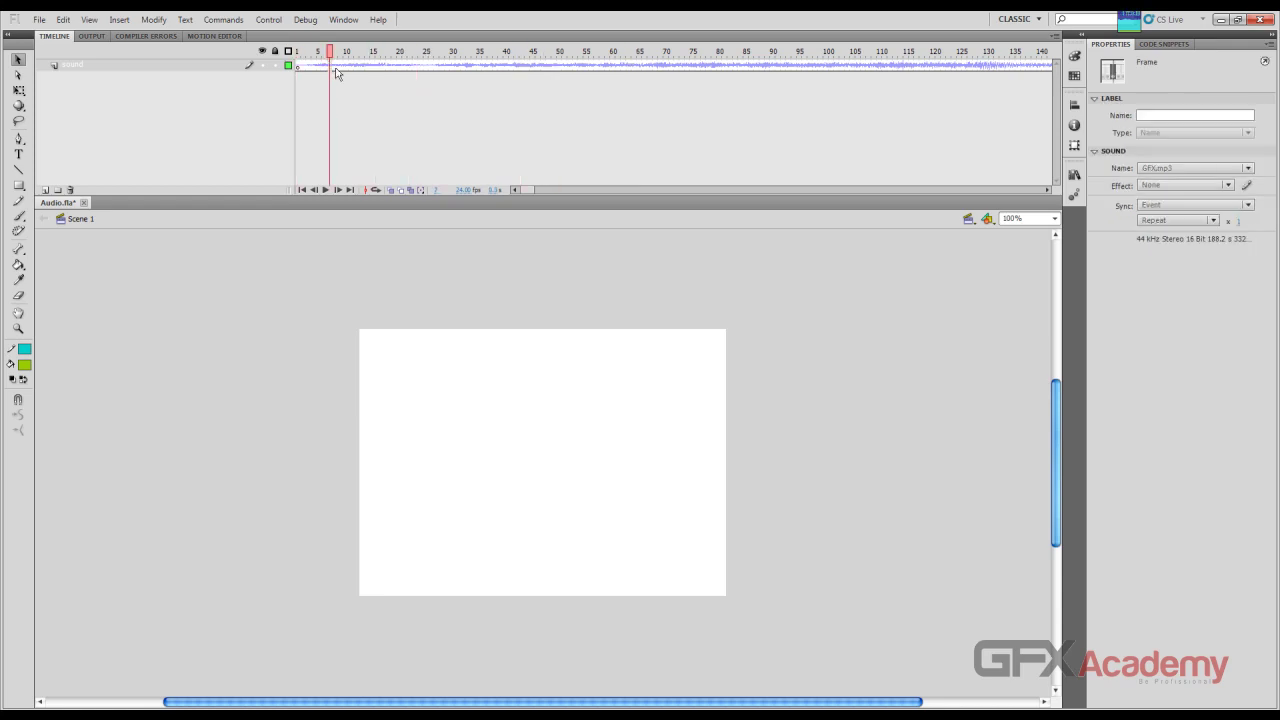
{"action": "left_click", "coordinate": [1248, 168]}
{"action": "left_click", "coordinate": [1249, 170]}
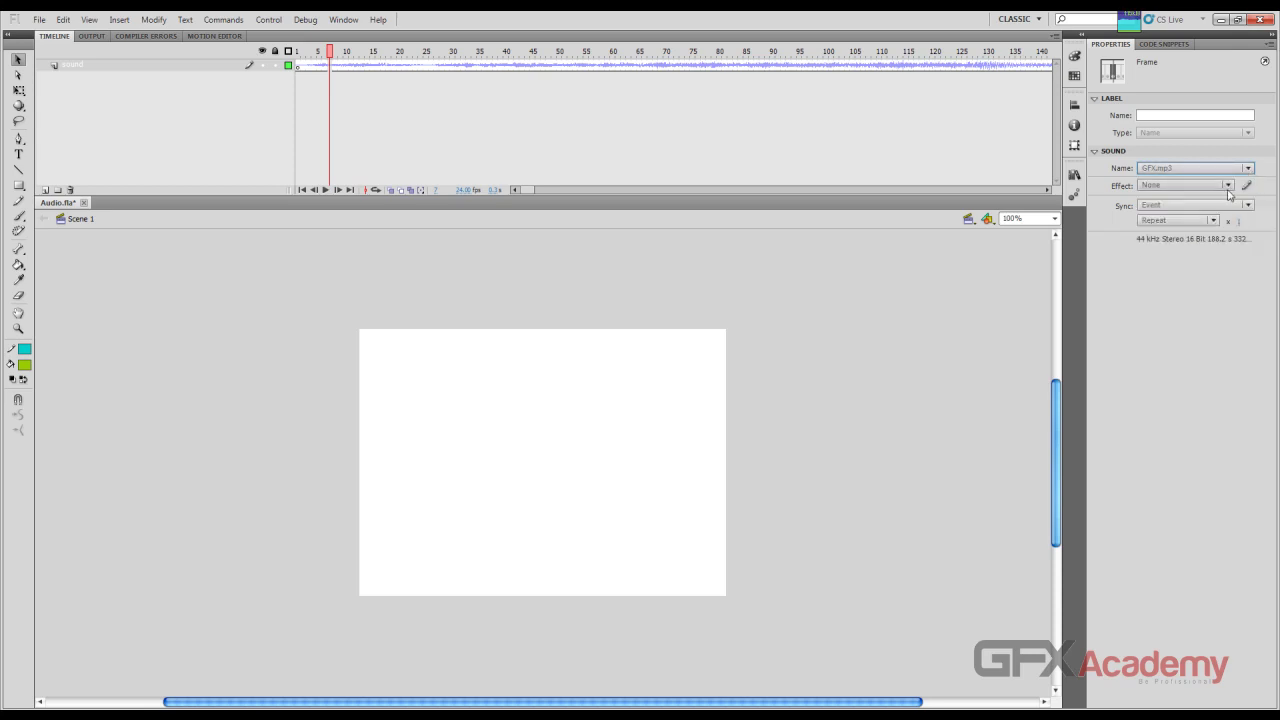
{"action": "left_click", "coordinate": [1229, 186]}
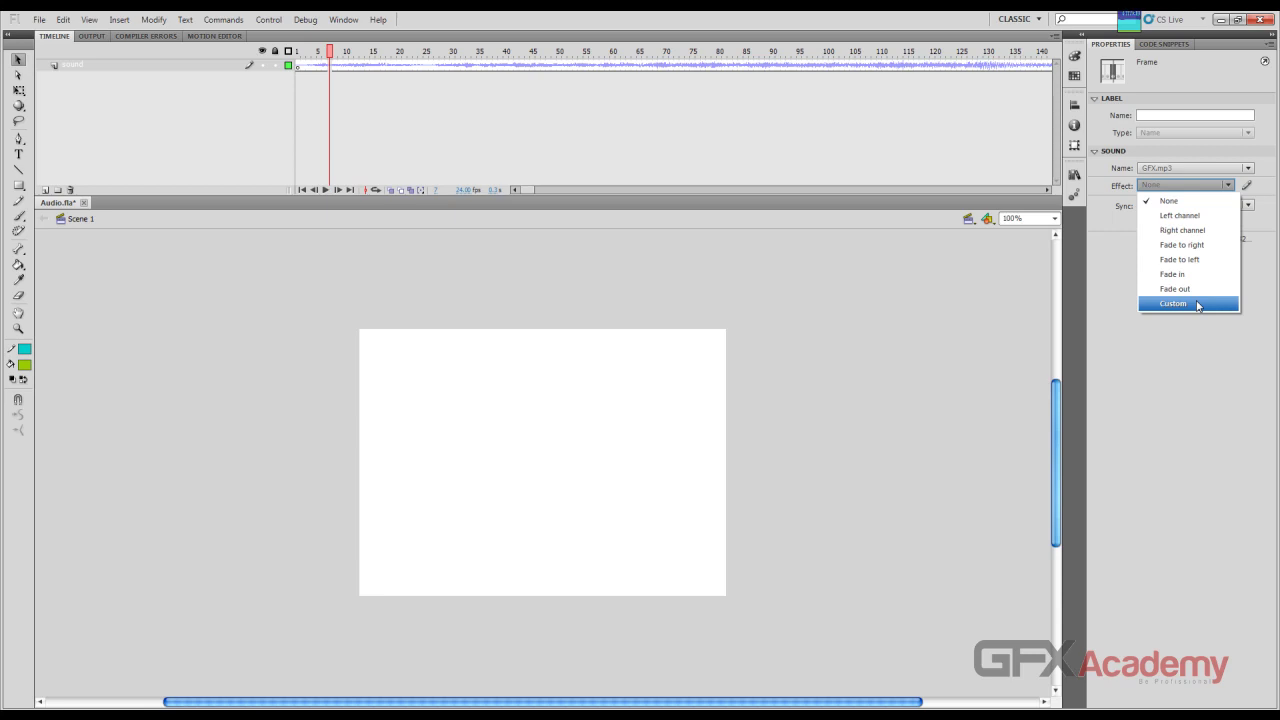
{"action": "left_click", "coordinate": [1198, 305]}
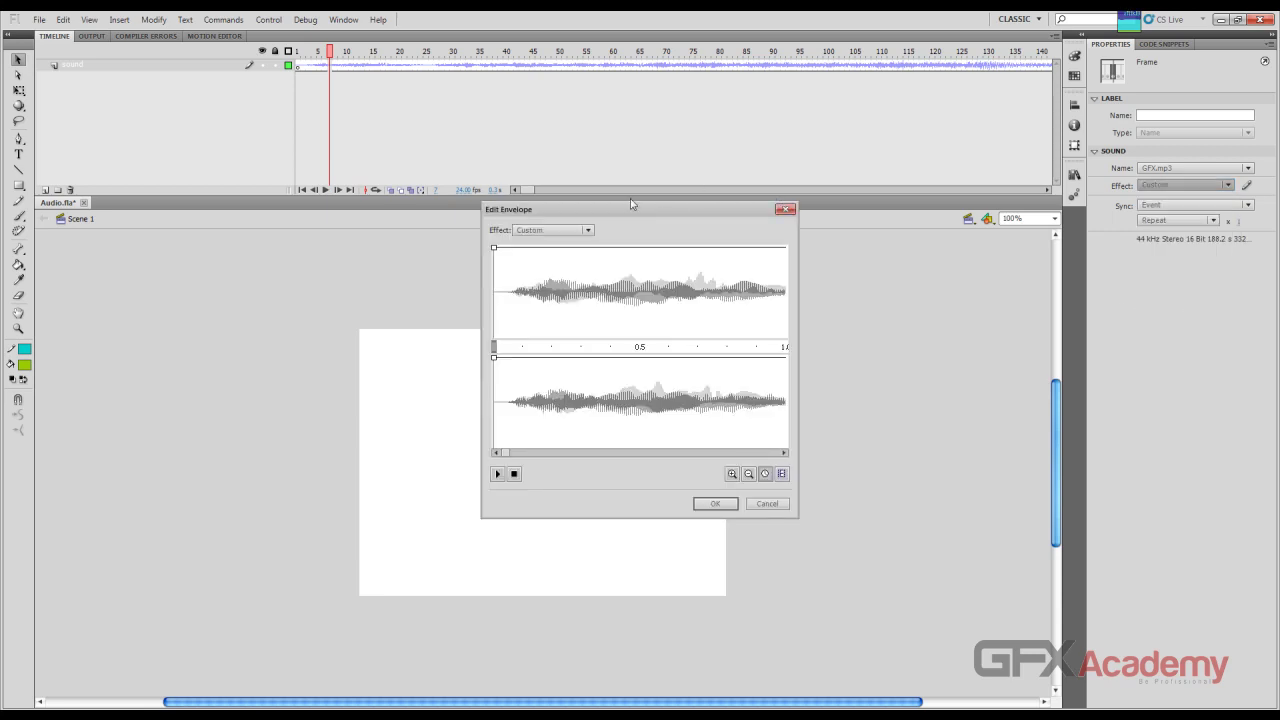
{"action": "left_click_drag", "start_coordinate": [627, 213], "coordinate": [620, 221]}
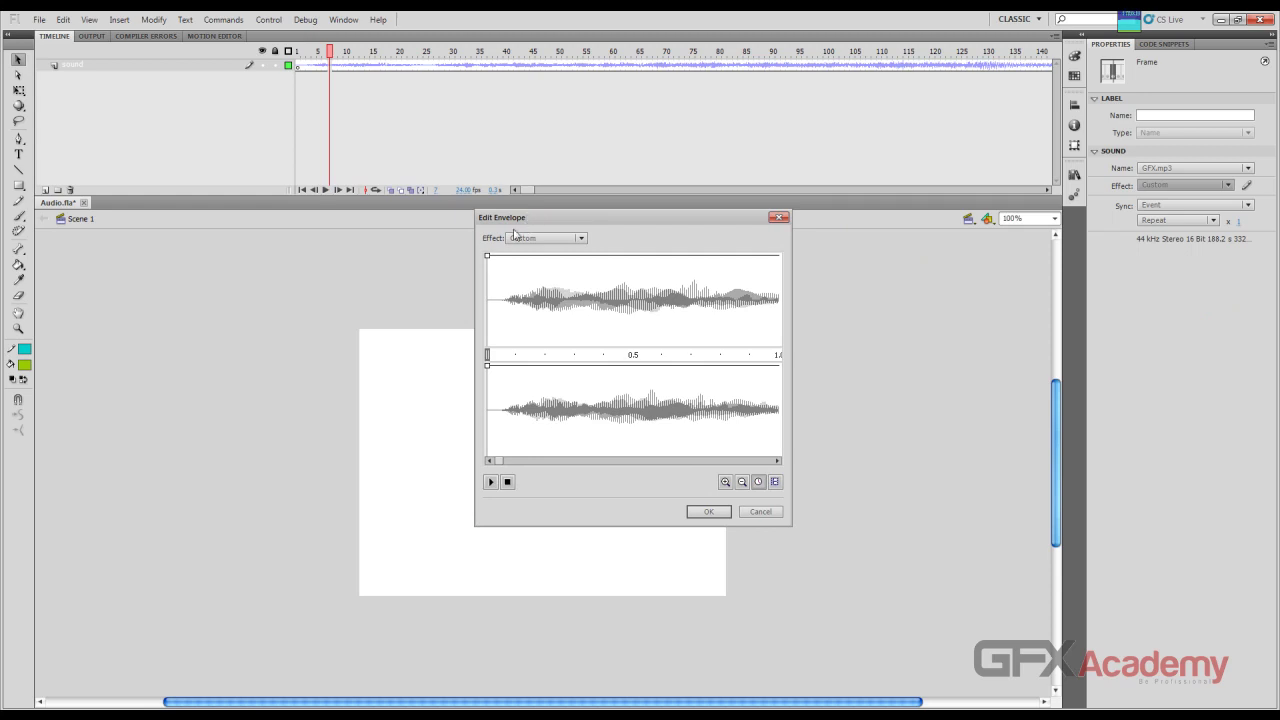
{"action": "mouse_move", "coordinate": [488, 258]}
{"action": "left_mouse_down"}
{"action": "mouse_move", "coordinate": [489, 294]}
{"action": "mouse_move", "coordinate": [519, 285]}
{"action": "mouse_move", "coordinate": [488, 257]}
{"action": "left_mouse_up"}
{"action": "left_click", "coordinate": [507, 483]}
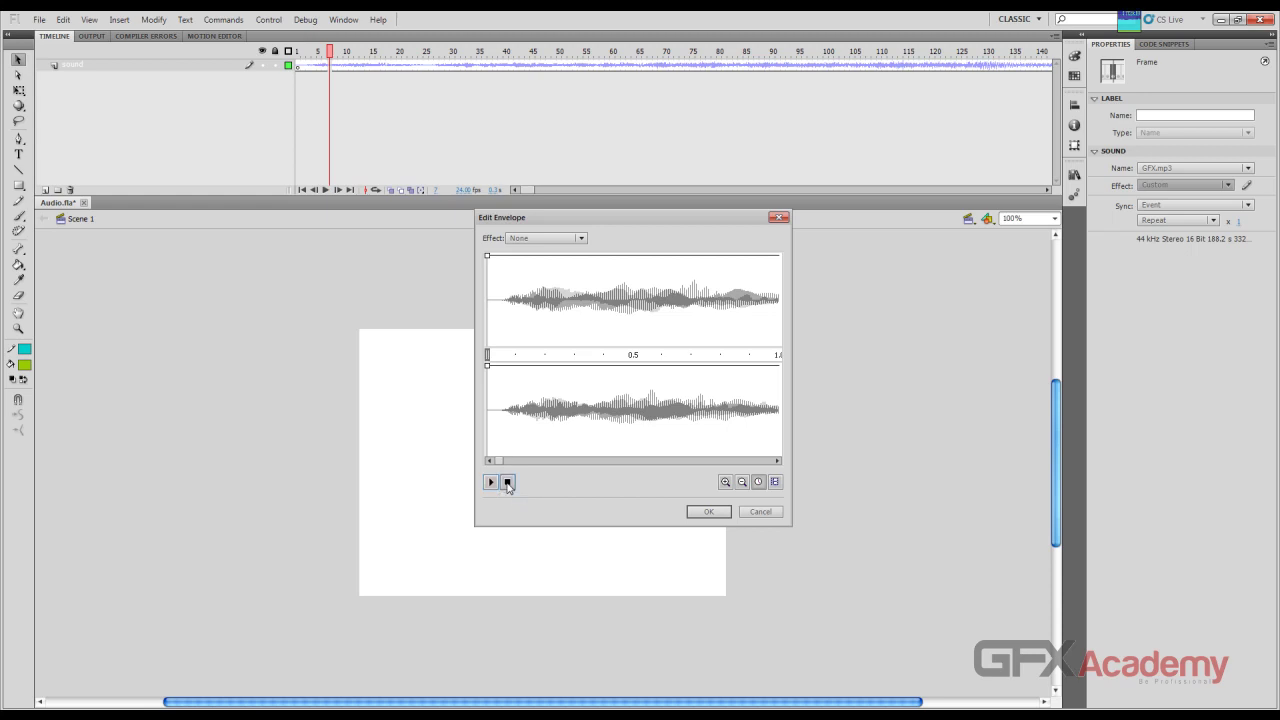
Step: Inspect the GFX.mp3 waveform in the envelope editor at closer and wider zoom levels
{"action": "left_click", "coordinate": [725, 482]}
{"action": "left_click", "coordinate": [725, 483]}
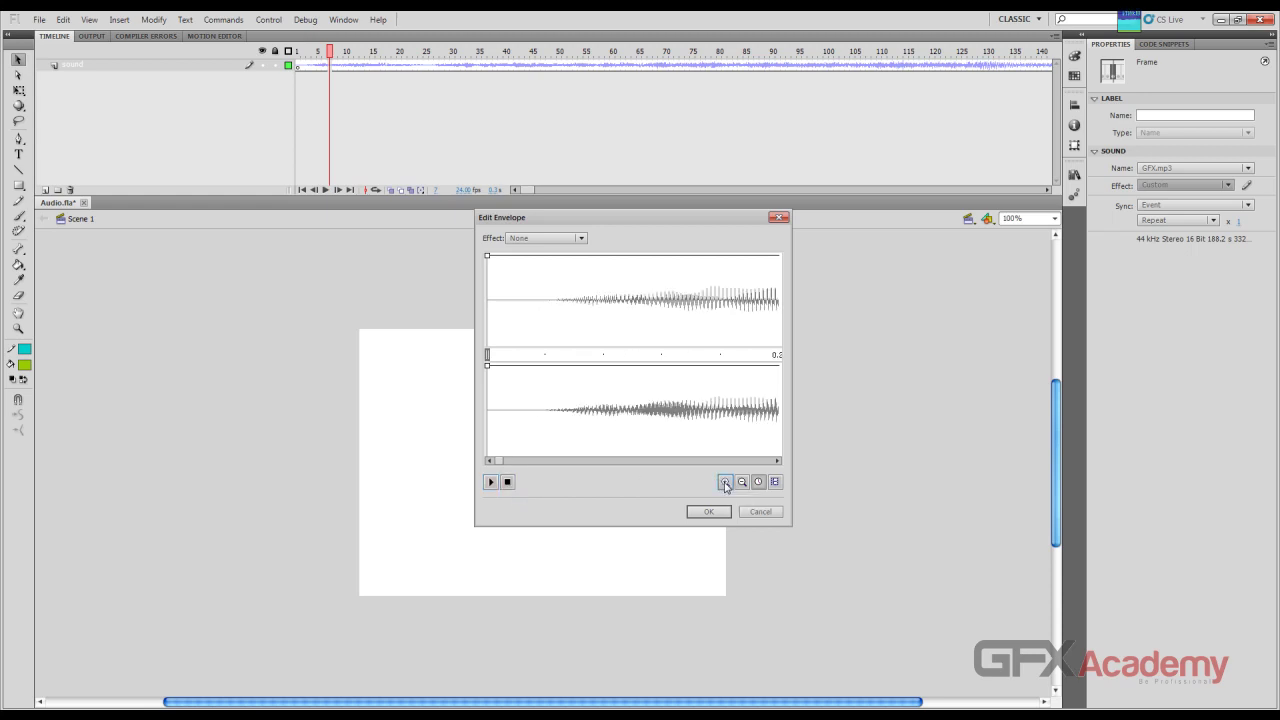
{"action": "left_click", "coordinate": [742, 484]}
{"action": "left_click", "coordinate": [742, 485]}
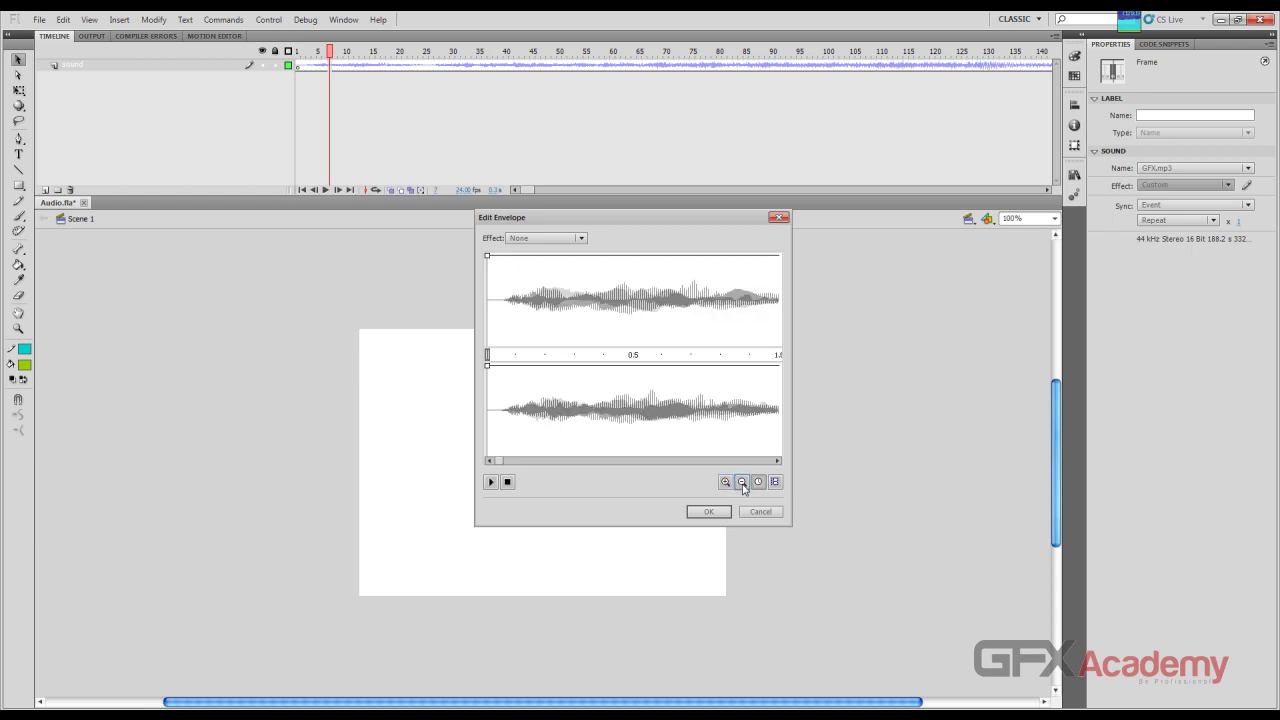
{"action": "left_click", "coordinate": [742, 484]}
{"action": "left_click", "coordinate": [742, 484]}
{"action": "left_click", "coordinate": [742, 484]}
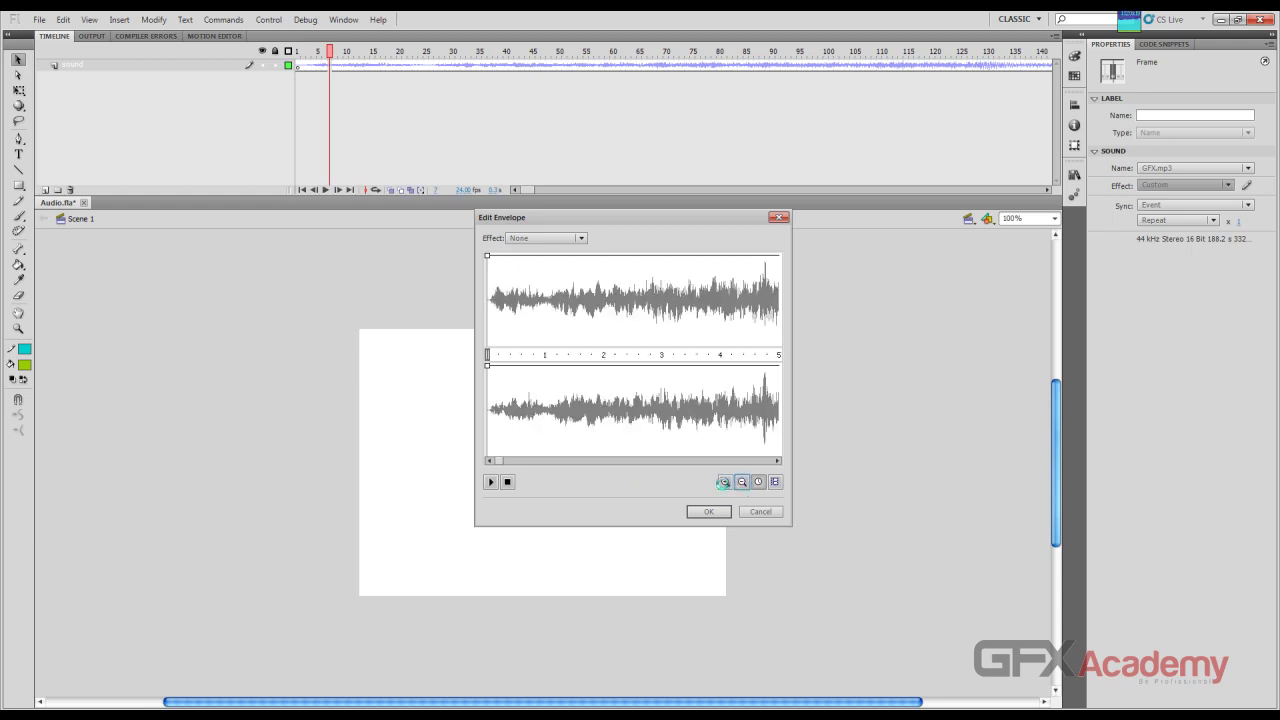
{"action": "left_click", "coordinate": [725, 483]}
{"action": "left_click", "coordinate": [725, 483]}
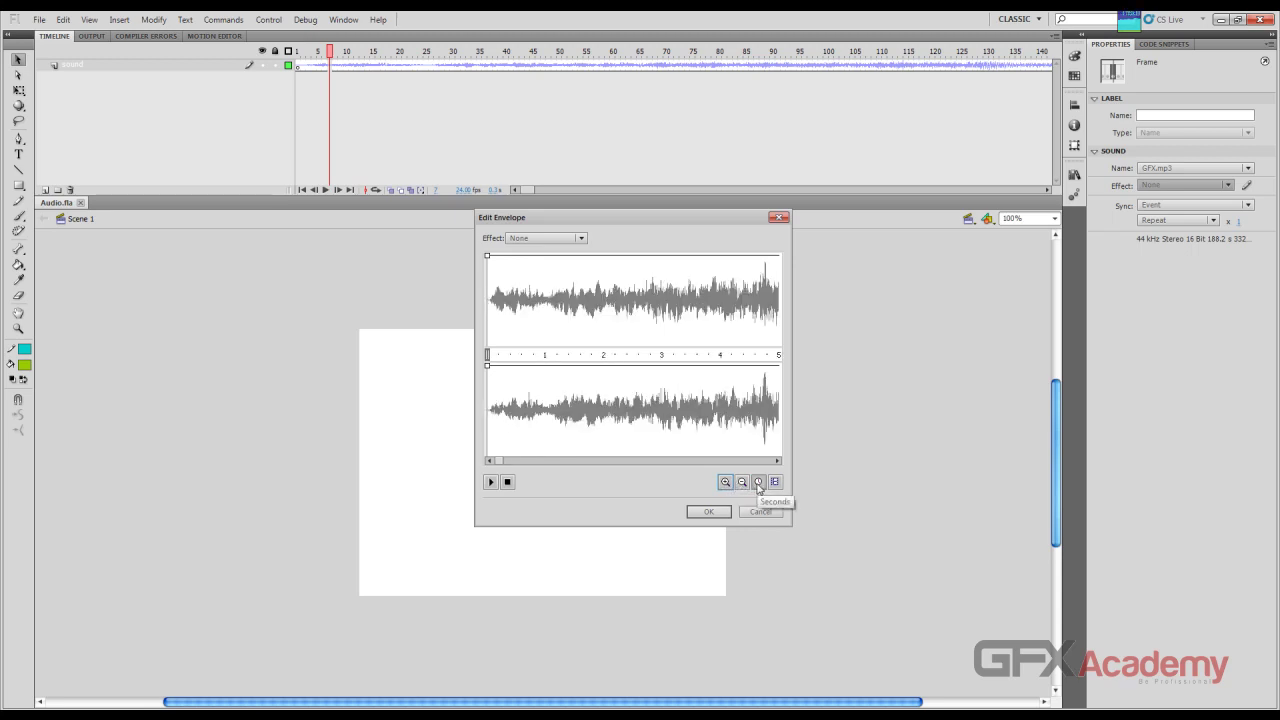
Step: Compare the envelope ruler in seconds and frames and review the available preset effects
{"action": "left_click", "coordinate": [758, 484]}
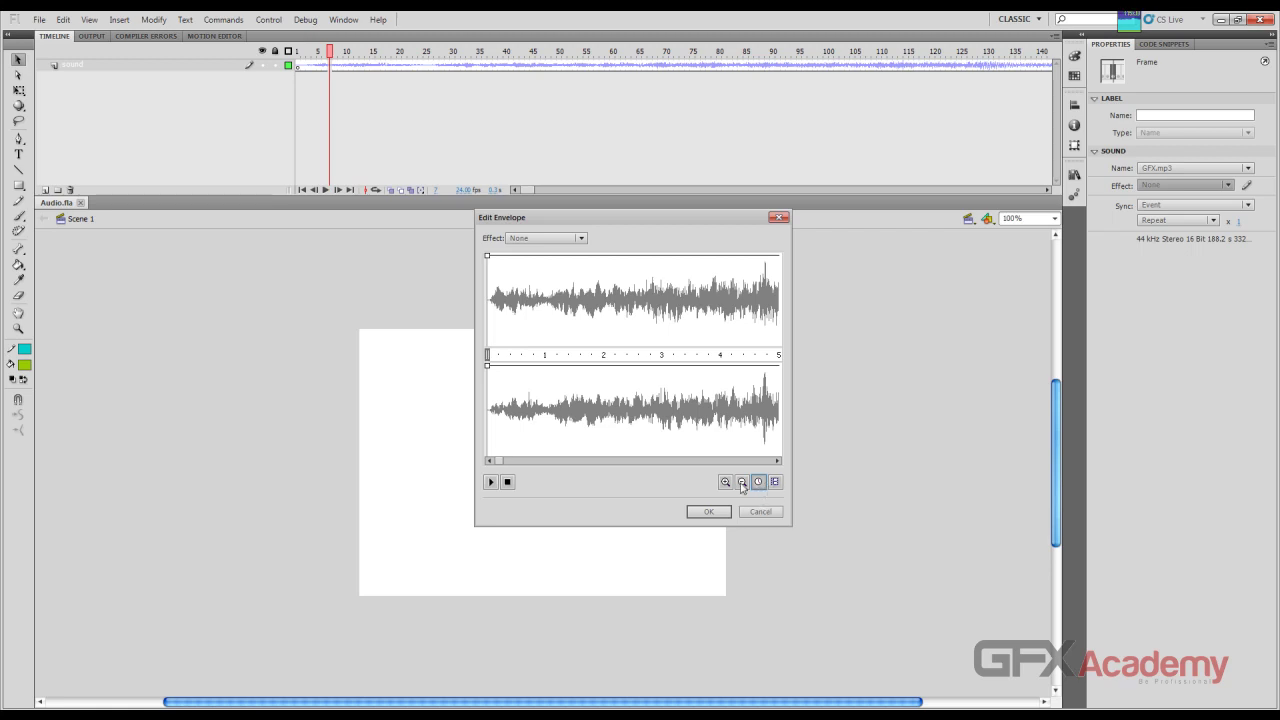
{"action": "left_click", "coordinate": [742, 485]}
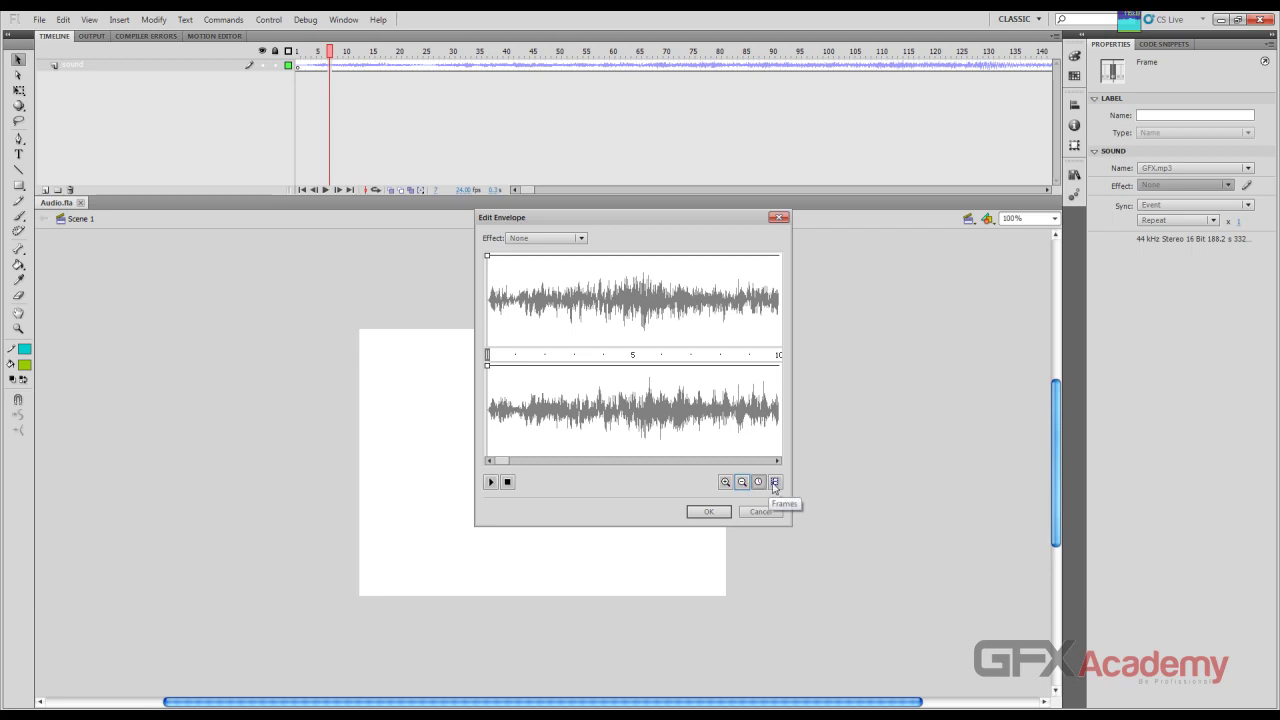
{"action": "left_click", "coordinate": [775, 483]}
{"action": "left_click", "coordinate": [760, 483]}
{"action": "left_click", "coordinate": [775, 482]}
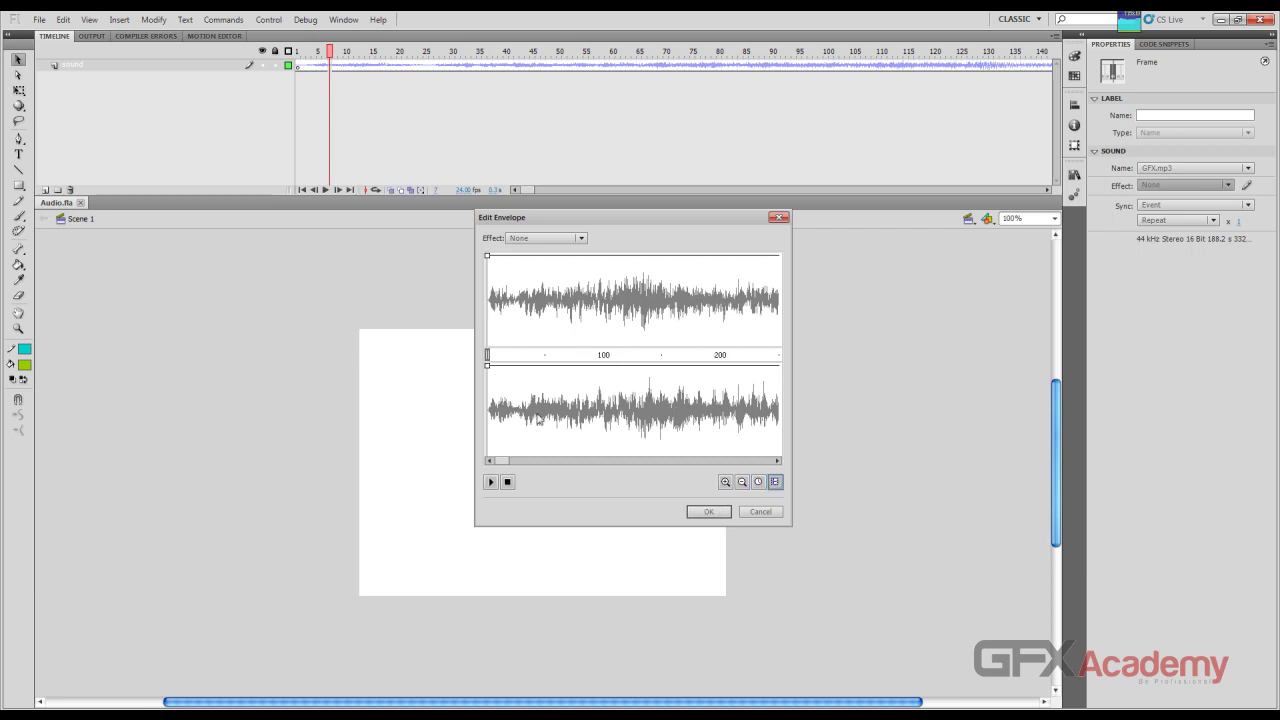
{"action": "left_click", "coordinate": [581, 238]}
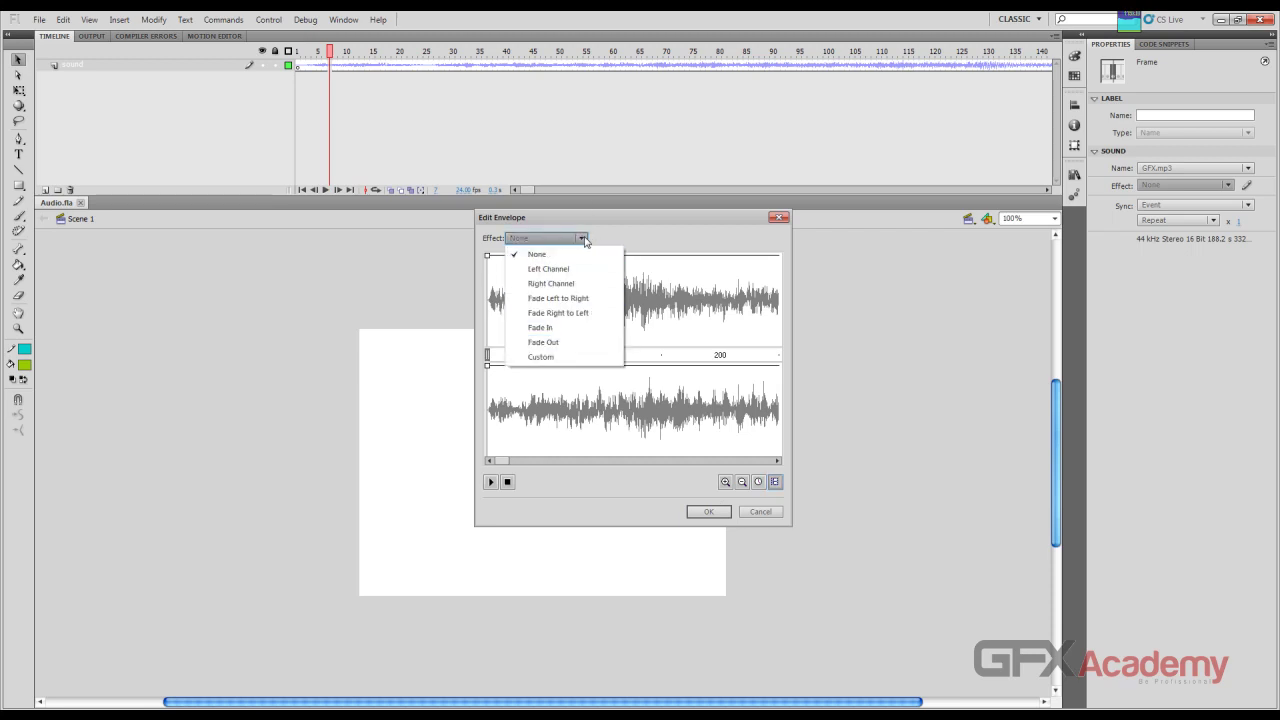
{"action": "left_click", "coordinate": [585, 240]}
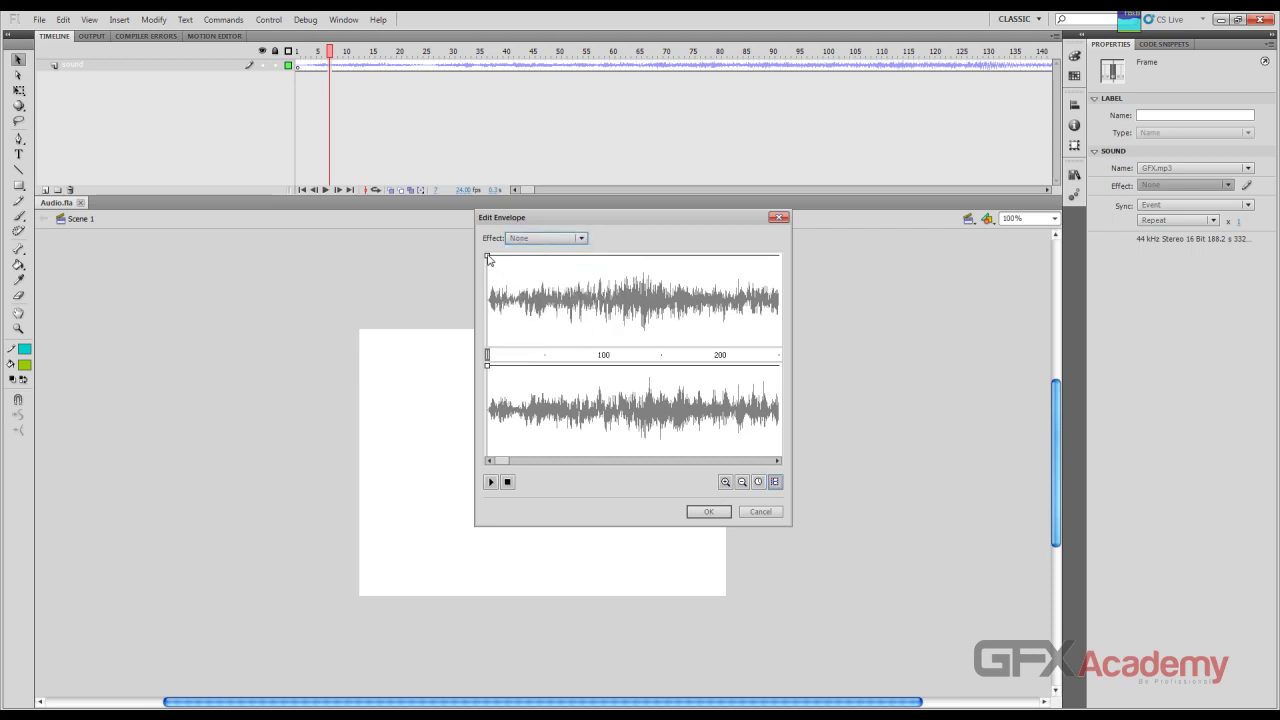
Step: Shape a custom fade-in in both channels, from silence to full volume just before the 3-second mark
{"action": "left_click_drag", "start_coordinate": [487, 257], "coordinate": [487, 348]}
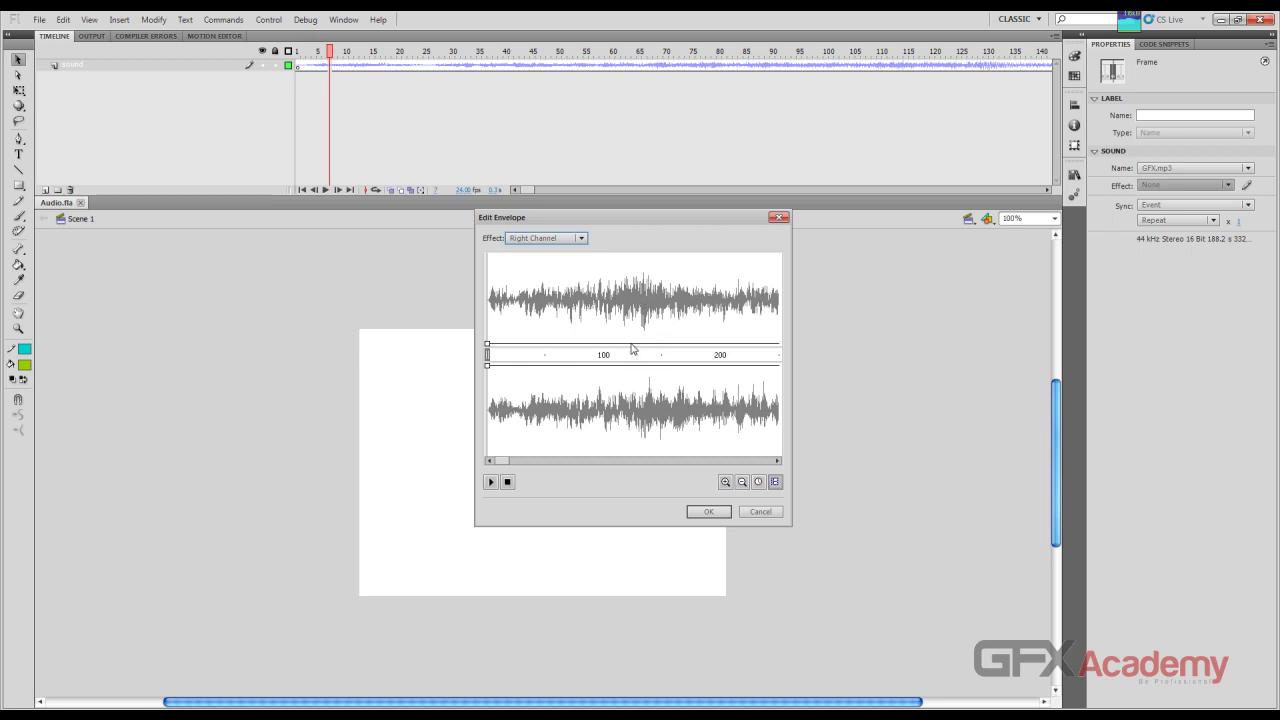
{"action": "left_click", "coordinate": [630, 343]}
{"action": "left_click_drag", "start_coordinate": [630, 343], "coordinate": [529, 300]}
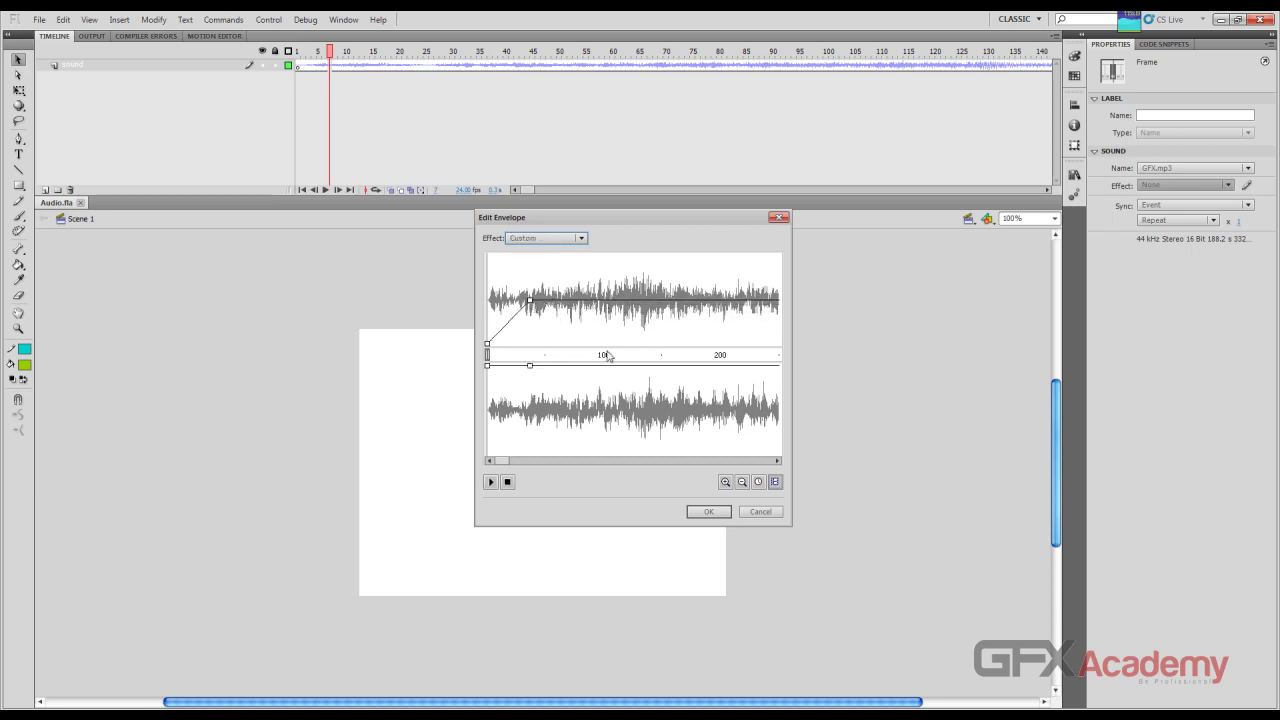
{"action": "left_click", "coordinate": [758, 482]}
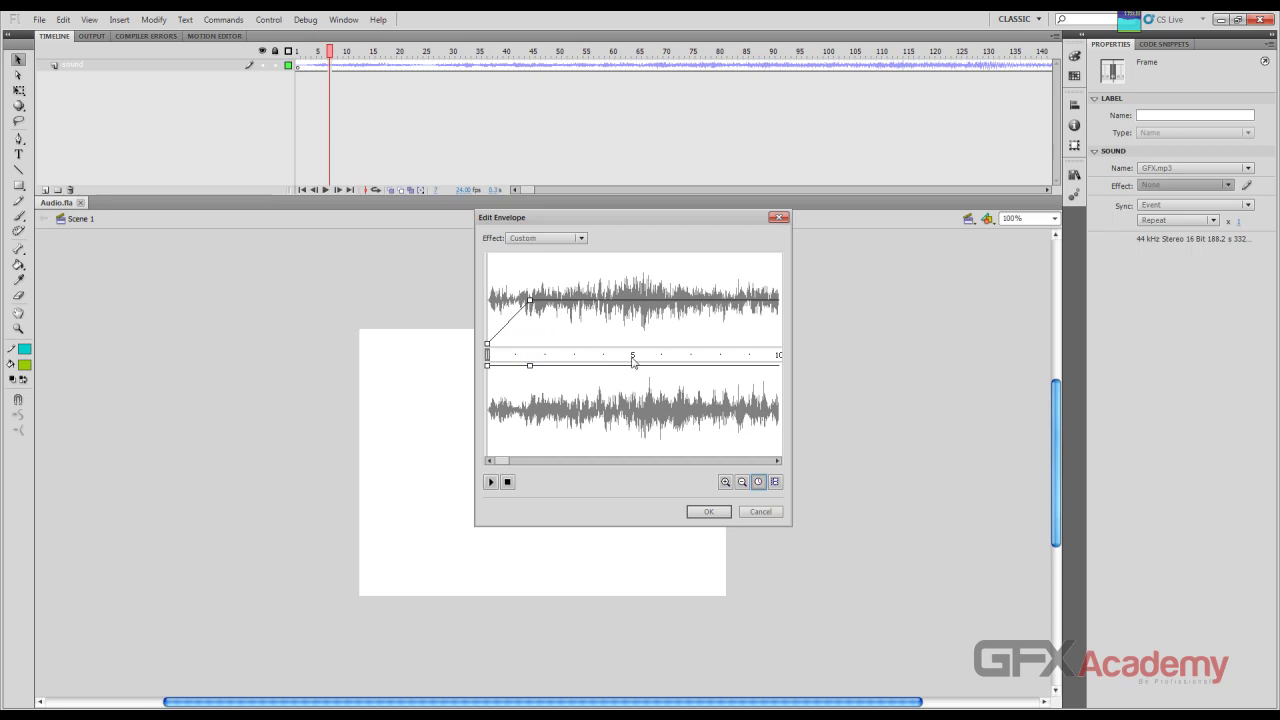
{"action": "left_click_drag", "start_coordinate": [534, 301], "coordinate": [567, 257]}
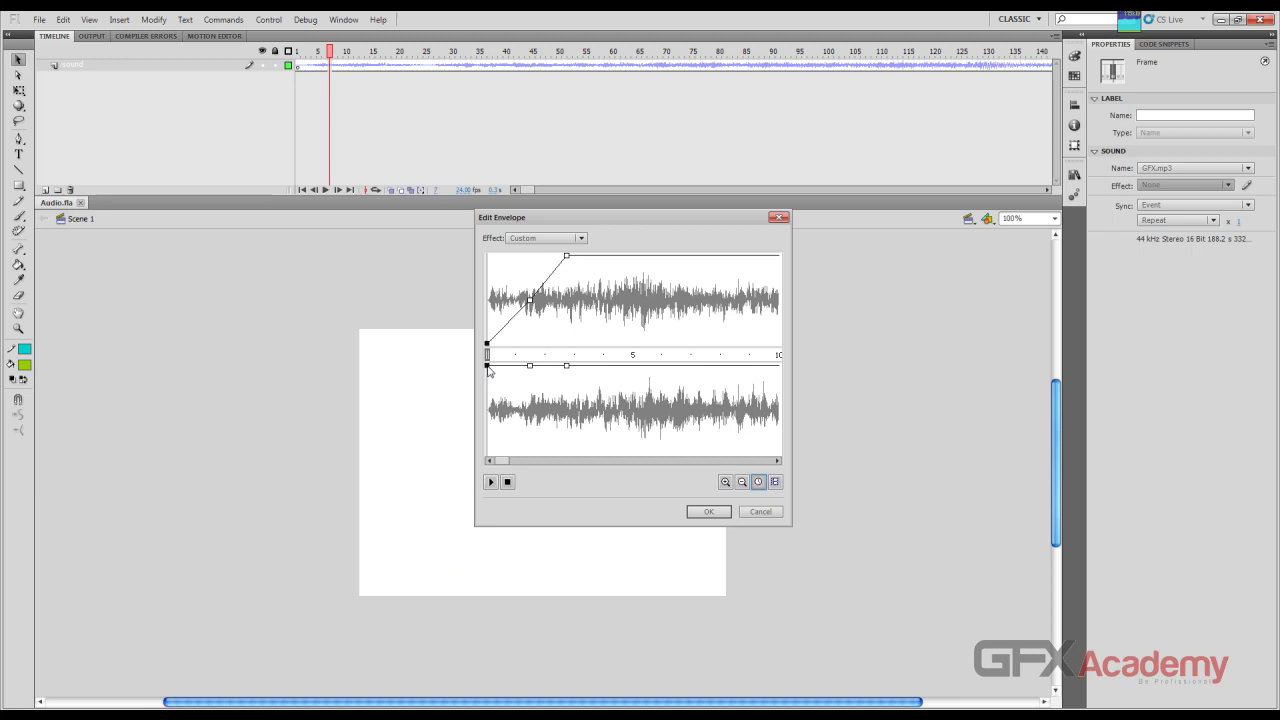
{"action": "left_click_drag", "start_coordinate": [487, 366], "coordinate": [487, 453]}
Step: Remove the added envelope points and cancel the custom envelope edit
{"action": "left_click_drag", "start_coordinate": [530, 367], "coordinate": [443, 686]}
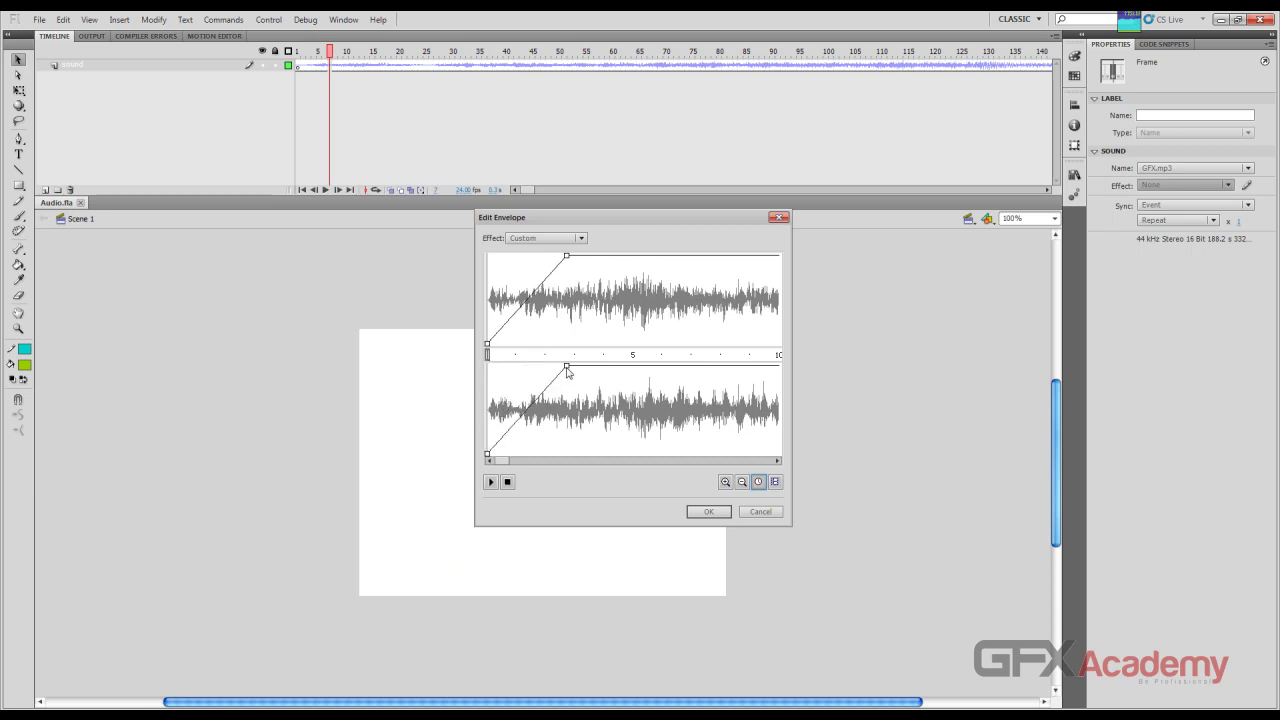
{"action": "left_click_drag", "start_coordinate": [567, 366], "coordinate": [500, 558]}
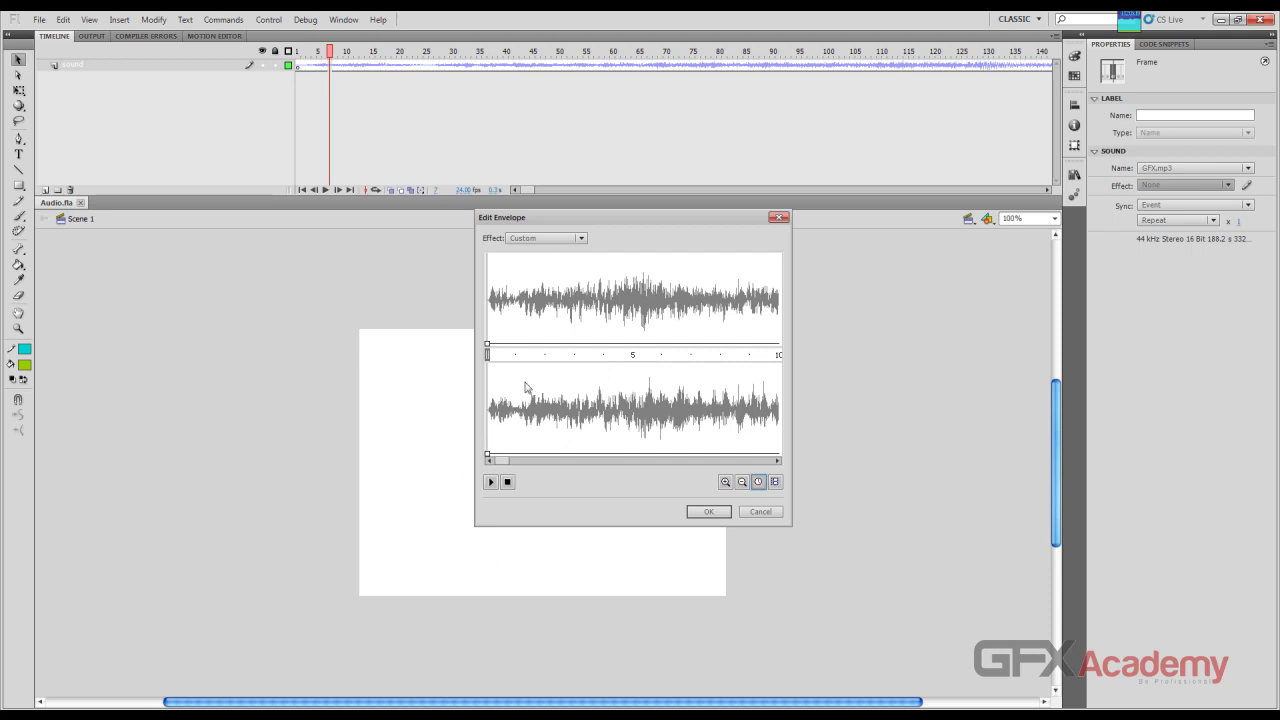
{"action": "left_click_drag", "start_coordinate": [494, 343], "coordinate": [482, 260]}
{"action": "left_click", "coordinate": [750, 512]}
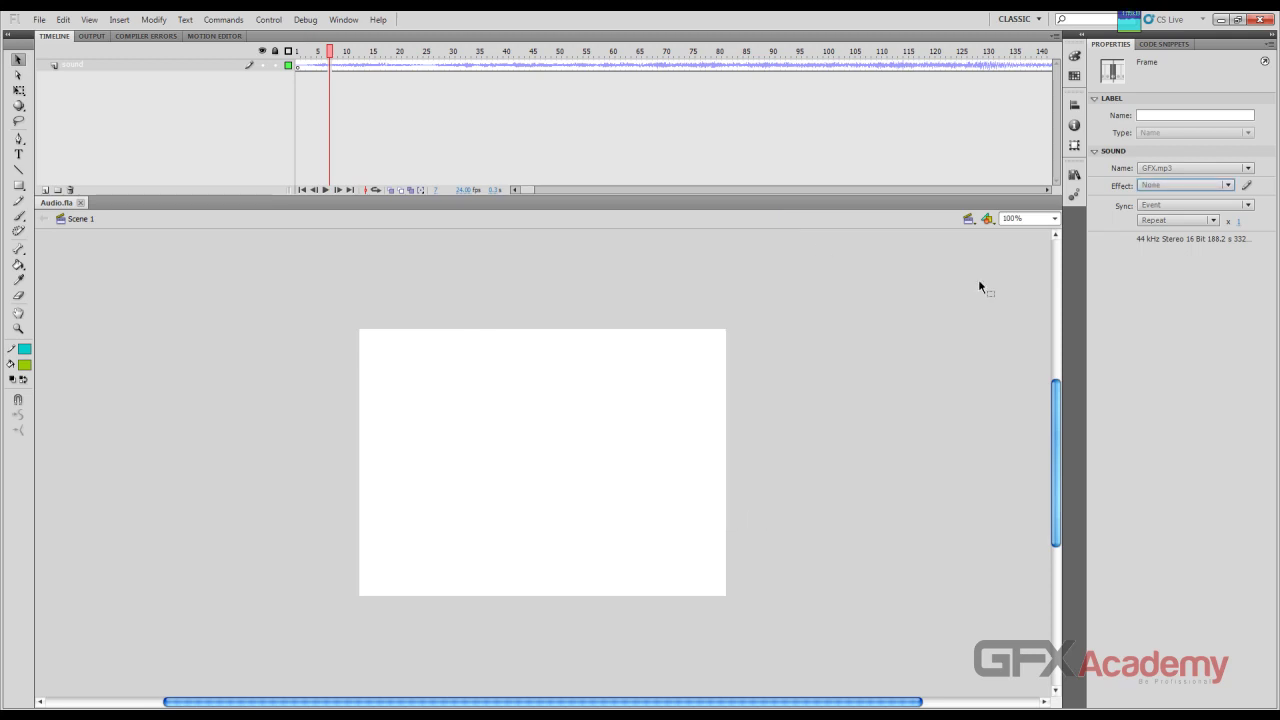
Step: Try Start sync for the GFX.mp3 frame sound, check the repeat options and restore Event sync
{"action": "left_click", "coordinate": [1248, 205]}
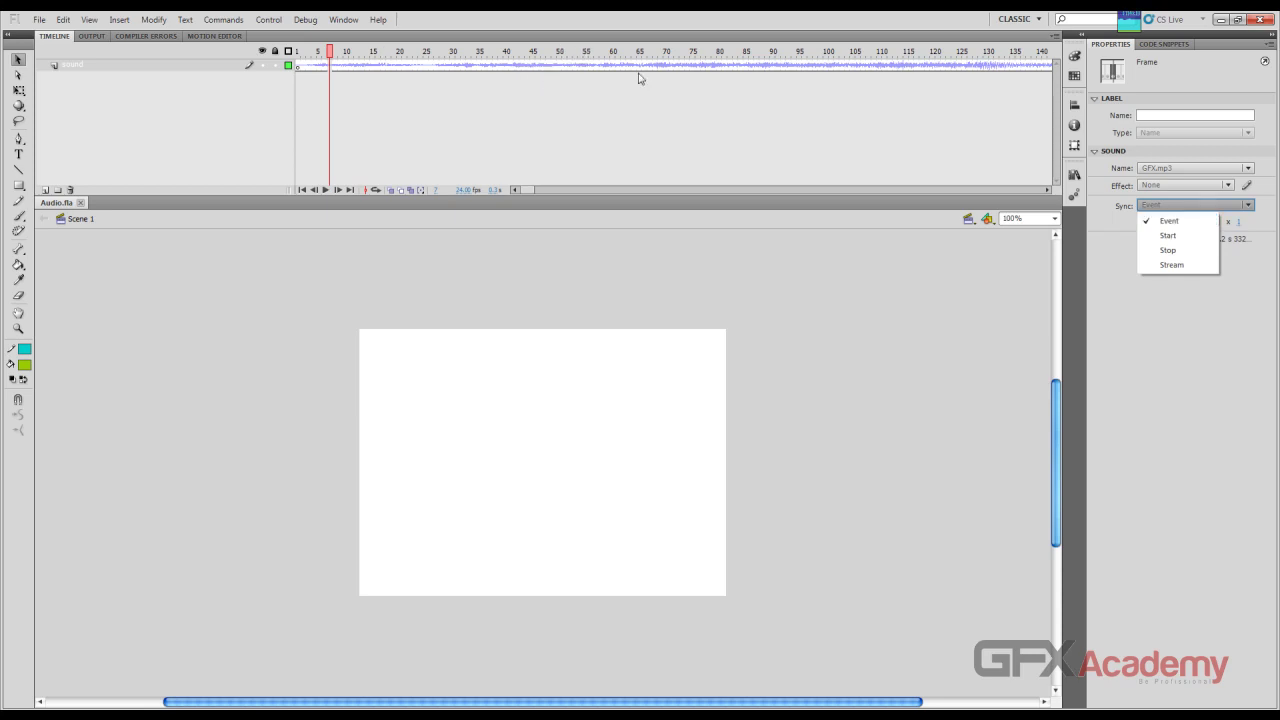
{"action": "left_click", "coordinate": [1185, 237]}
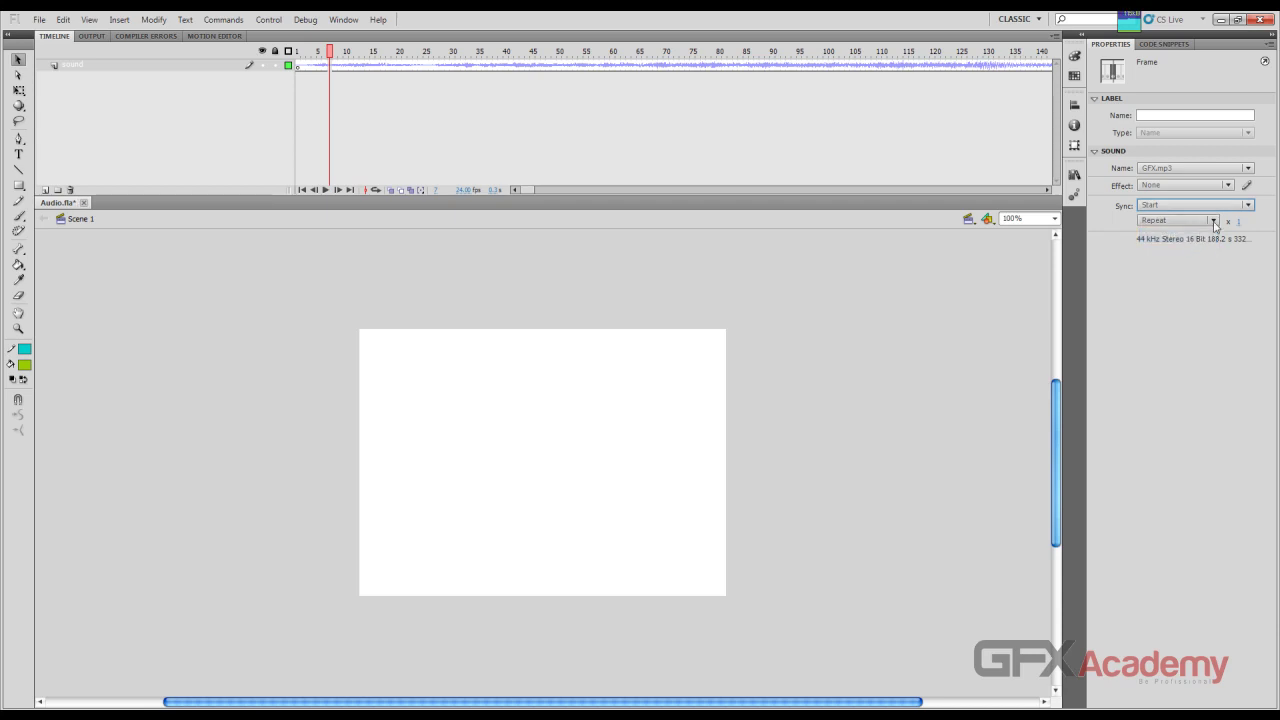
{"action": "left_click", "coordinate": [1213, 221]}
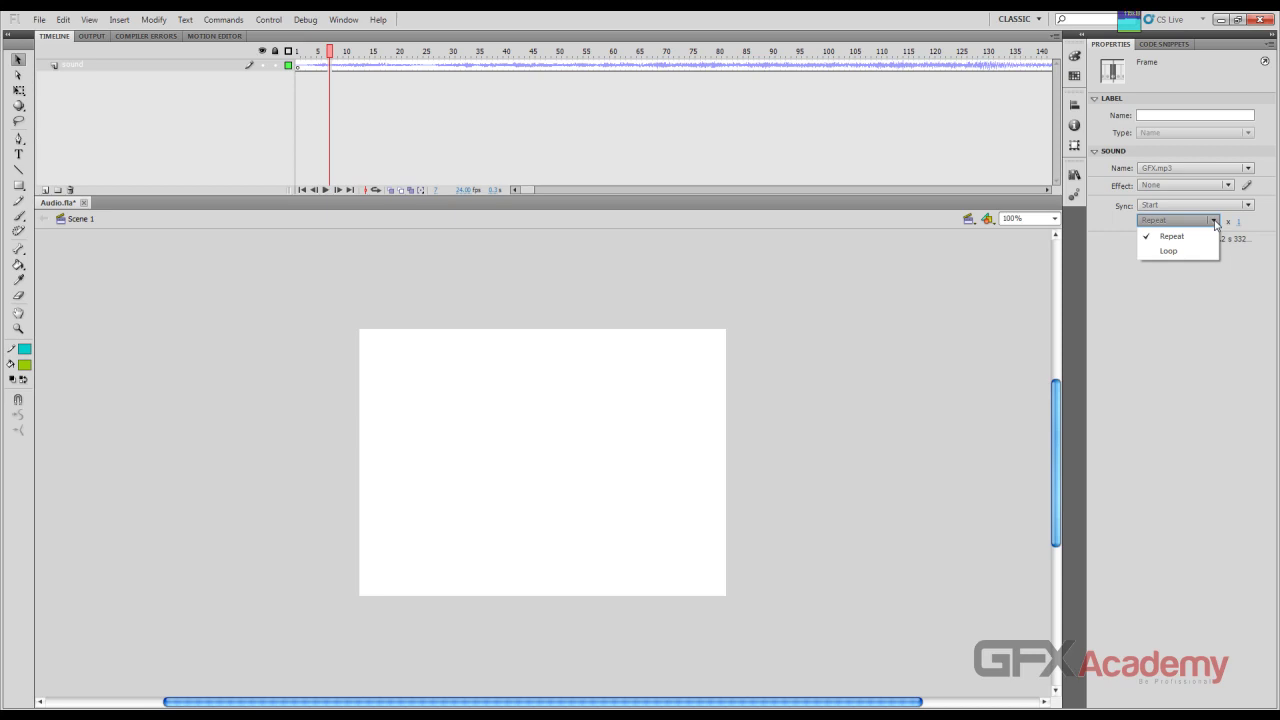
{"action": "left_click", "coordinate": [1247, 205]}
{"action": "left_click", "coordinate": [1213, 219]}
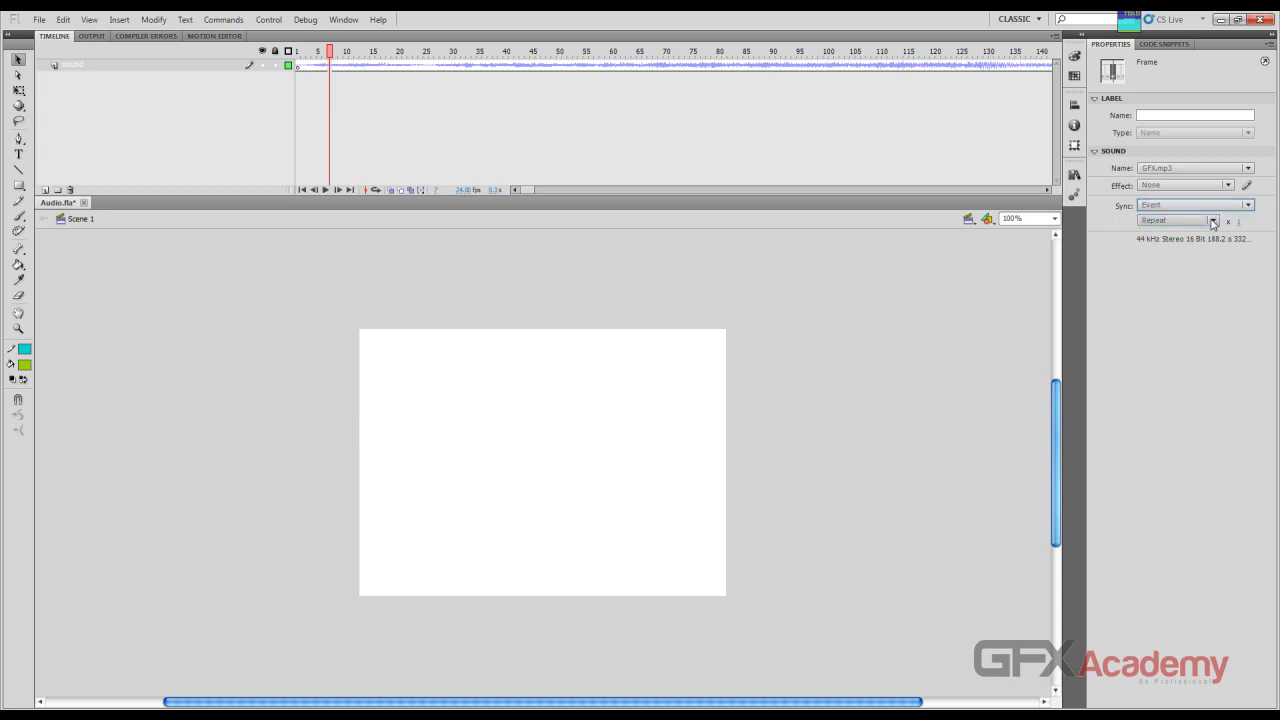
Step: Set the GFX.mp3 event sound to repeat 1000 times
{"action": "left_click", "coordinate": [1213, 221]}
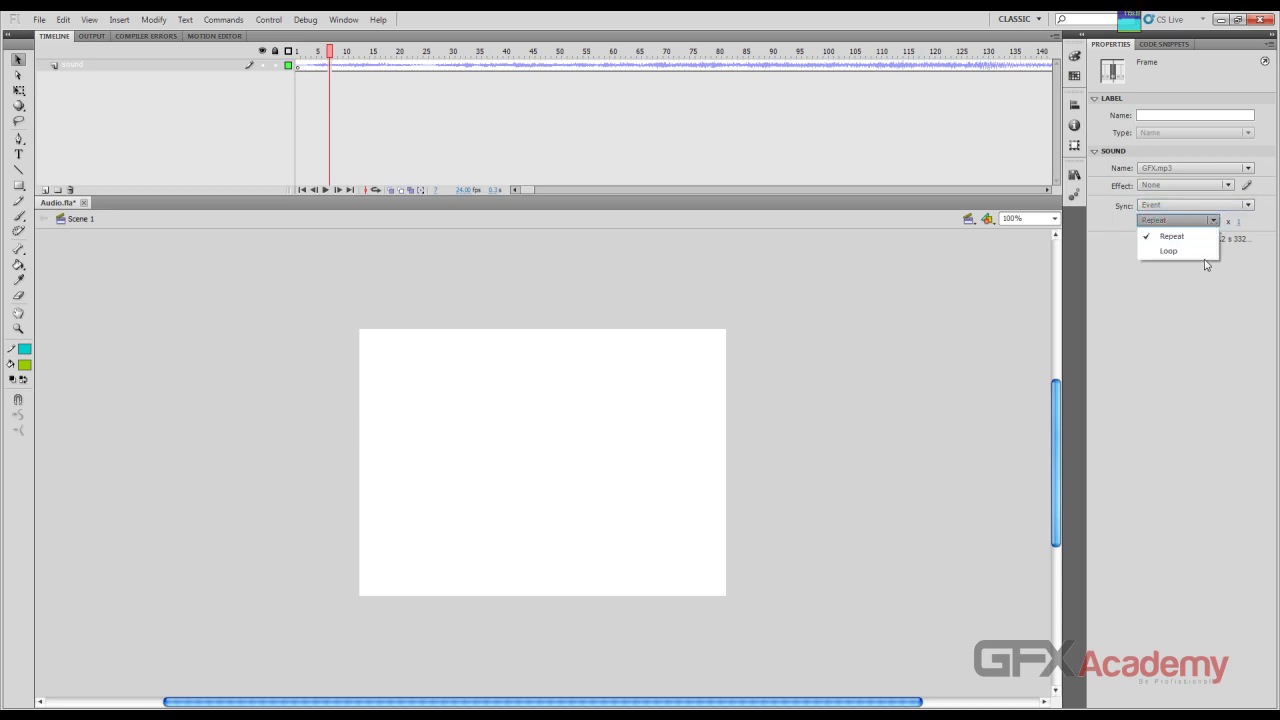
{"action": "left_click", "coordinate": [1213, 220]}
{"action": "left_click", "coordinate": [1244, 220]}
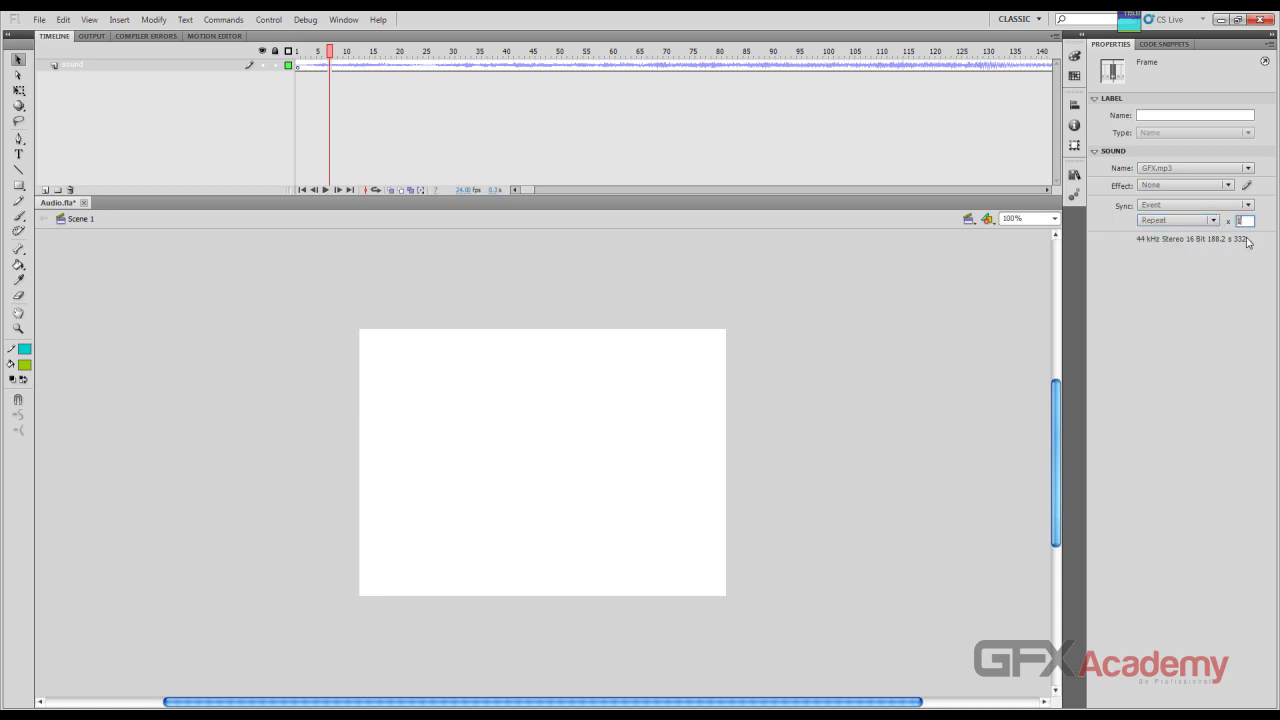
{"action": "type", "text": "1000"}
{"action": "key", "text": "Return"}
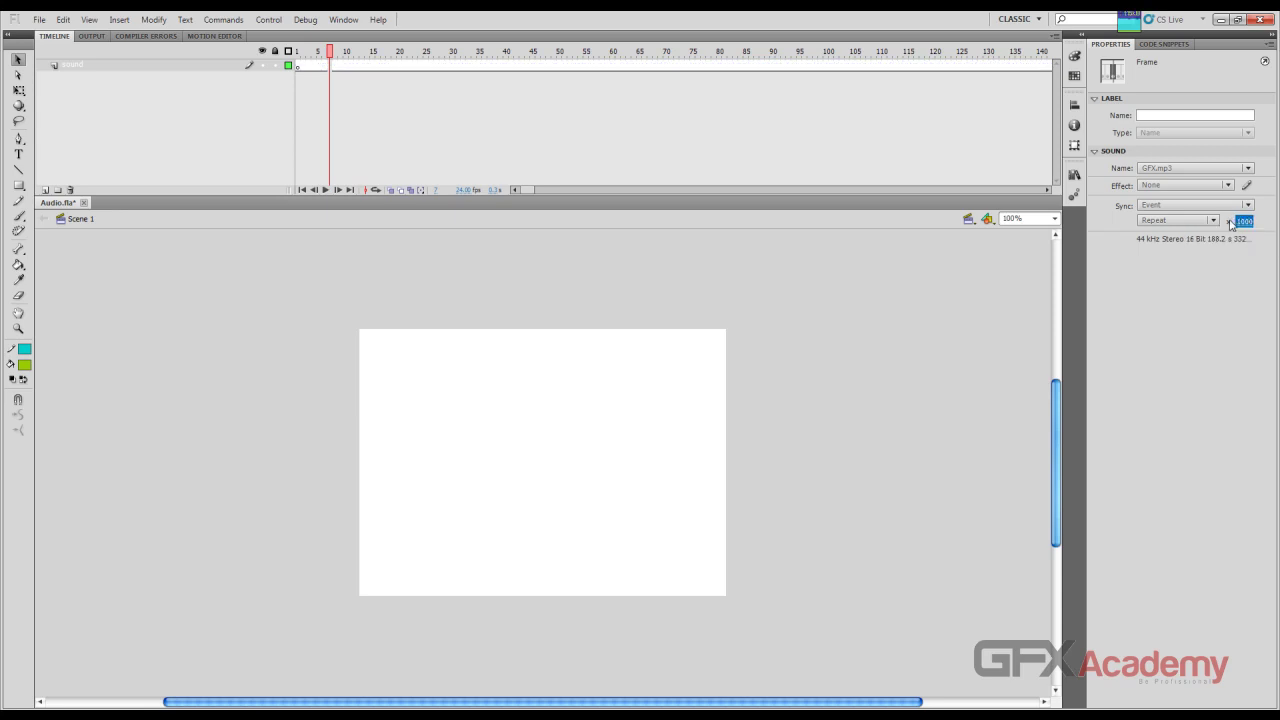
Step: Try continuous looping for GFX.mp3, return it to Repeat and select the repeat count for editing
{"action": "left_click", "coordinate": [1212, 220]}
{"action": "left_click", "coordinate": [1205, 252]}
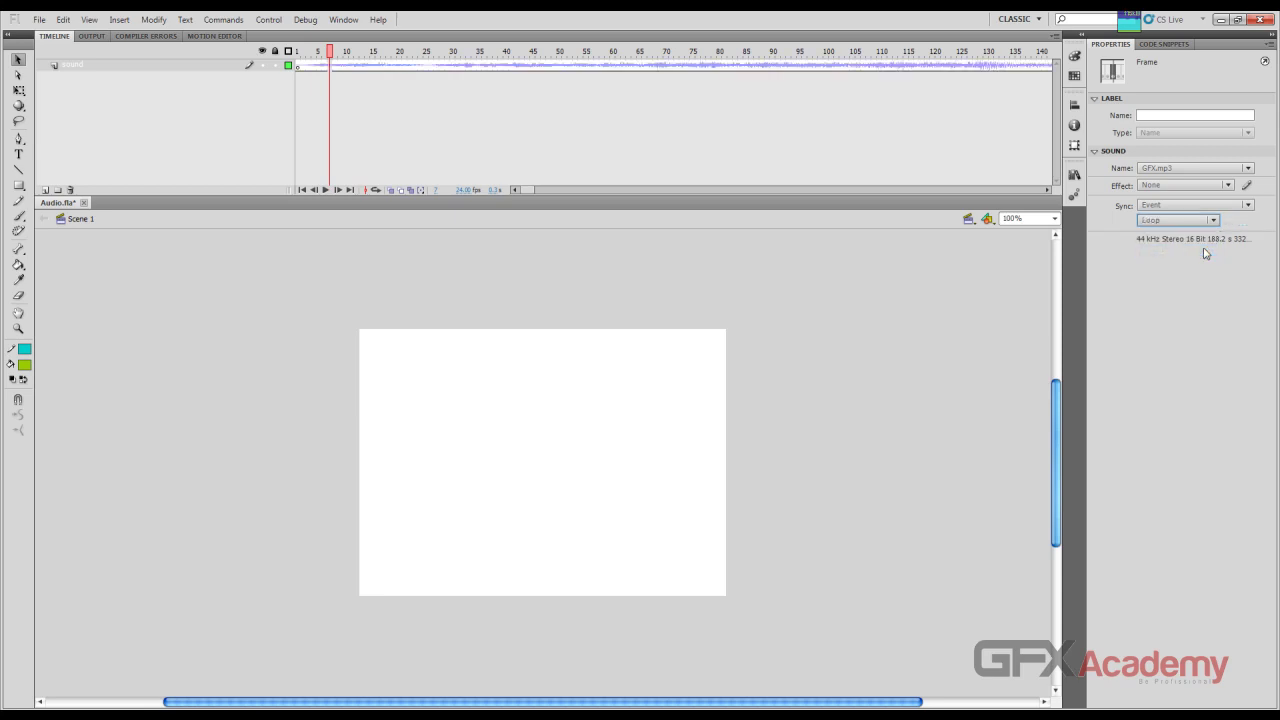
{"action": "left_click", "coordinate": [1213, 220]}
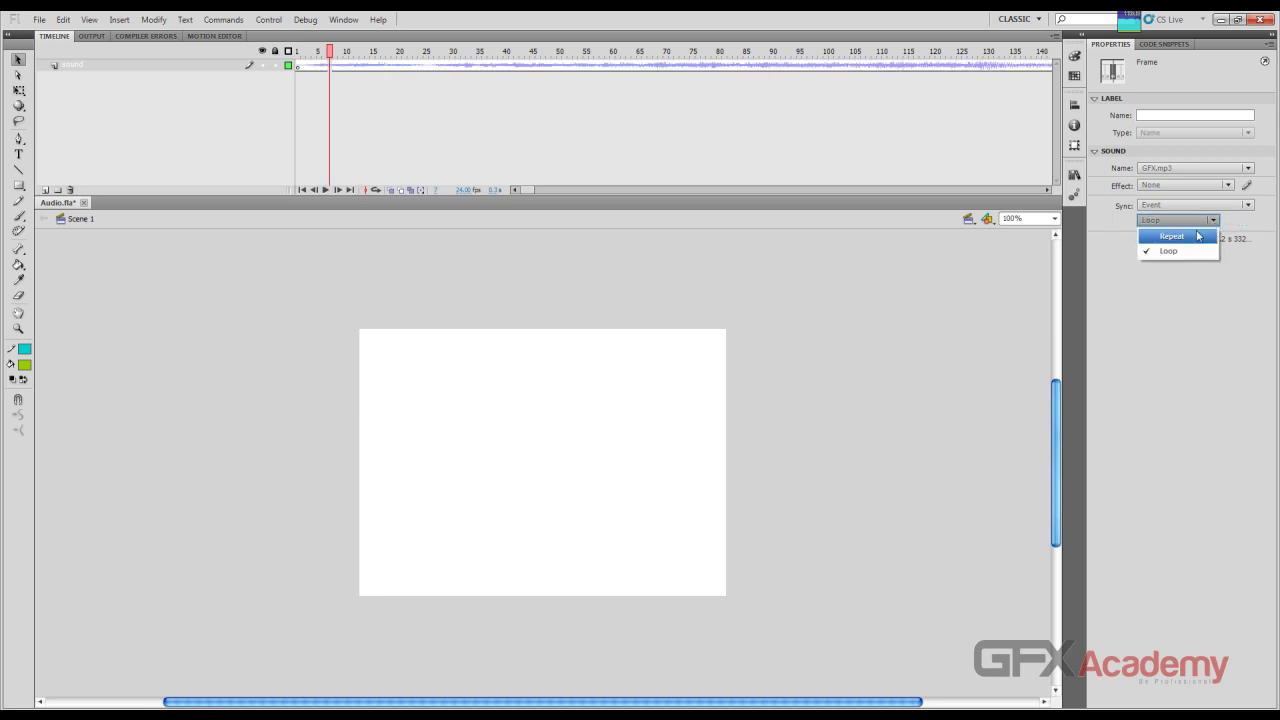
{"action": "left_click", "coordinate": [1198, 232]}
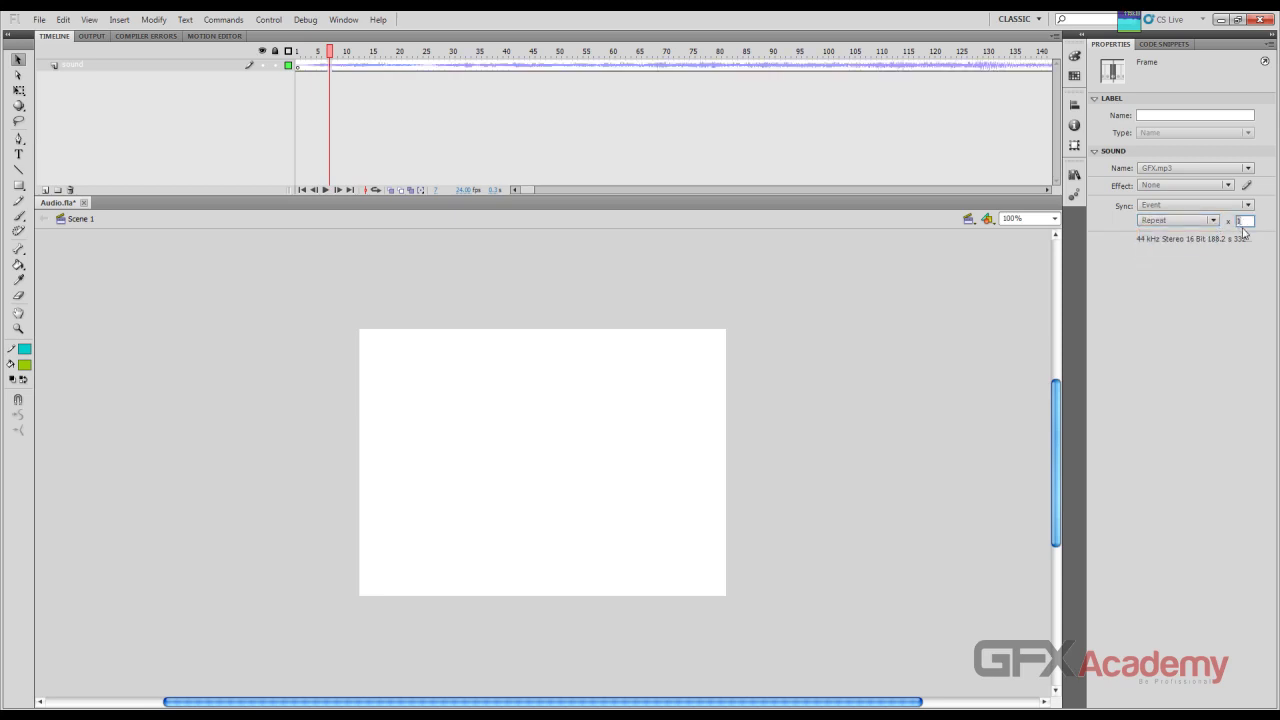
{"action": "double_click", "coordinate": [1242, 224]}
{"action": "key", "text": "BackSpace"}
Step: Set the GFX.mp3 sync to Start and review the sync choices again
{"action": "left_click", "coordinate": [1185, 205]}
{"action": "left_click", "coordinate": [1168, 236]}
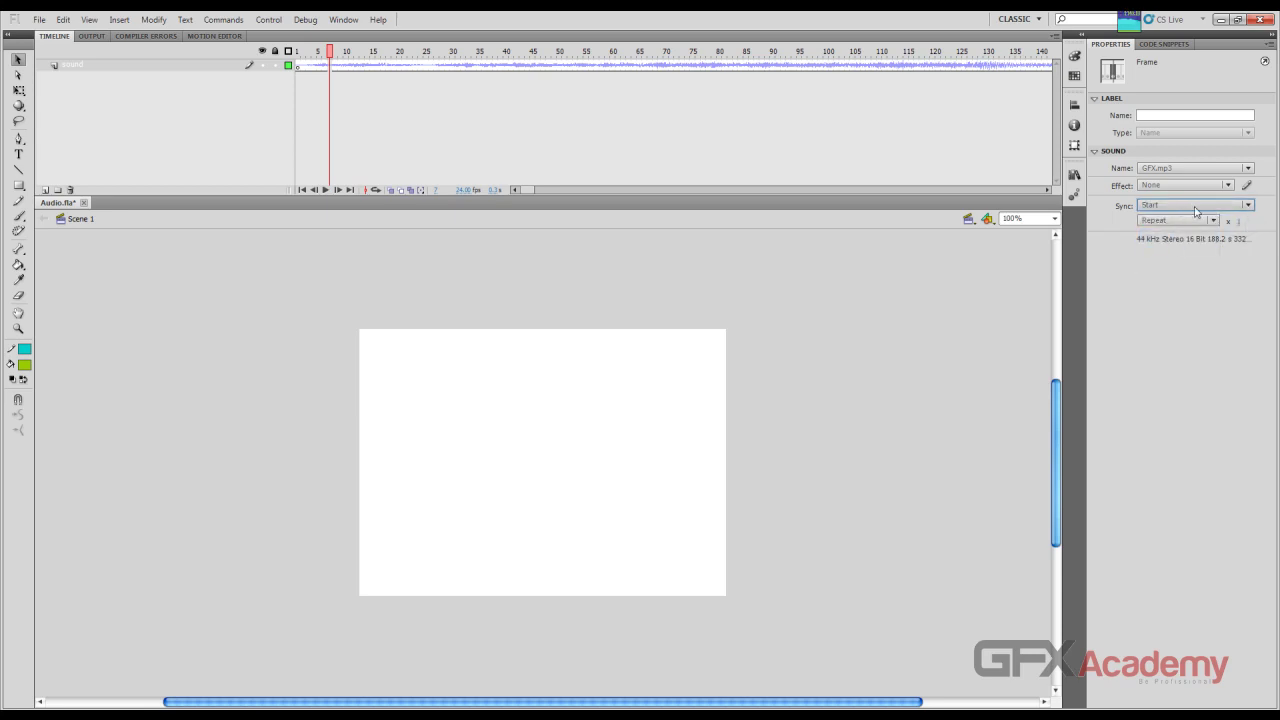
{"action": "left_click", "coordinate": [1212, 221]}
{"action": "left_click", "coordinate": [1215, 214]}
{"action": "left_click", "coordinate": [1214, 207]}
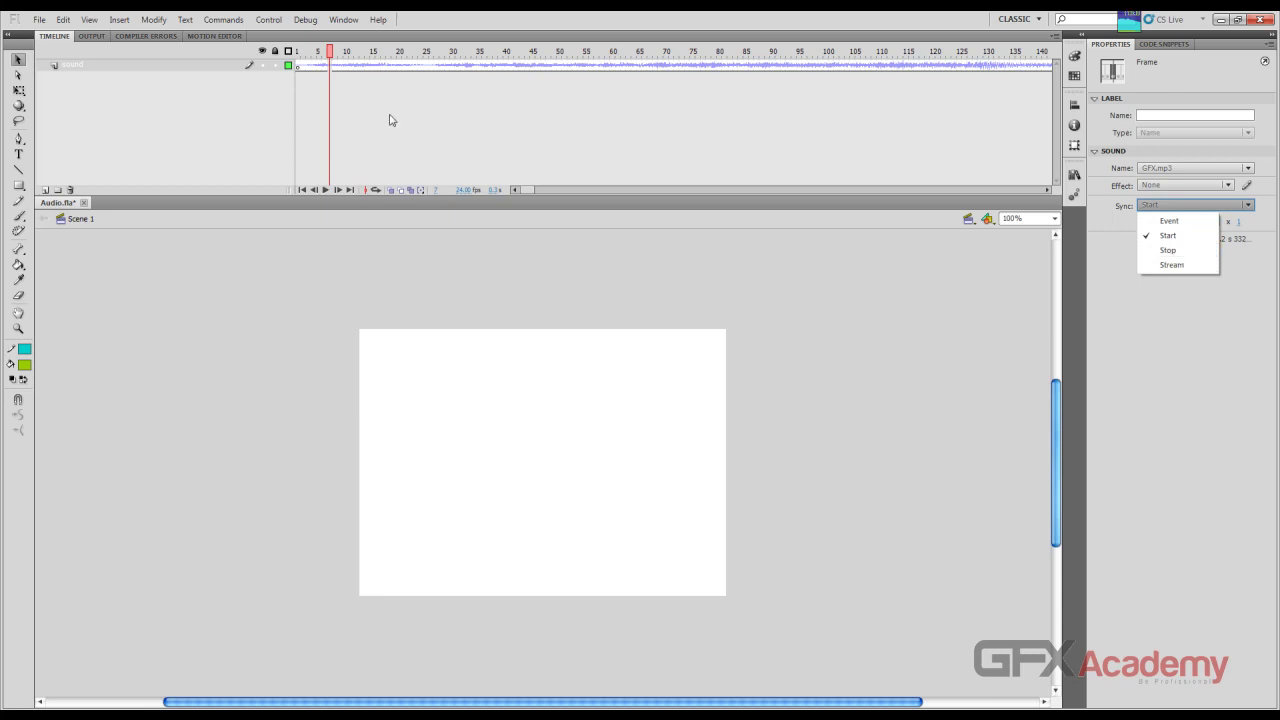
Step: Move the playhead to frame 1, select frame 5 of the sound layer and set its sound sync to Stop
{"action": "left_click_drag", "start_coordinate": [330, 50], "coordinate": [297, 50]}
{"action": "left_click", "coordinate": [346, 80]}
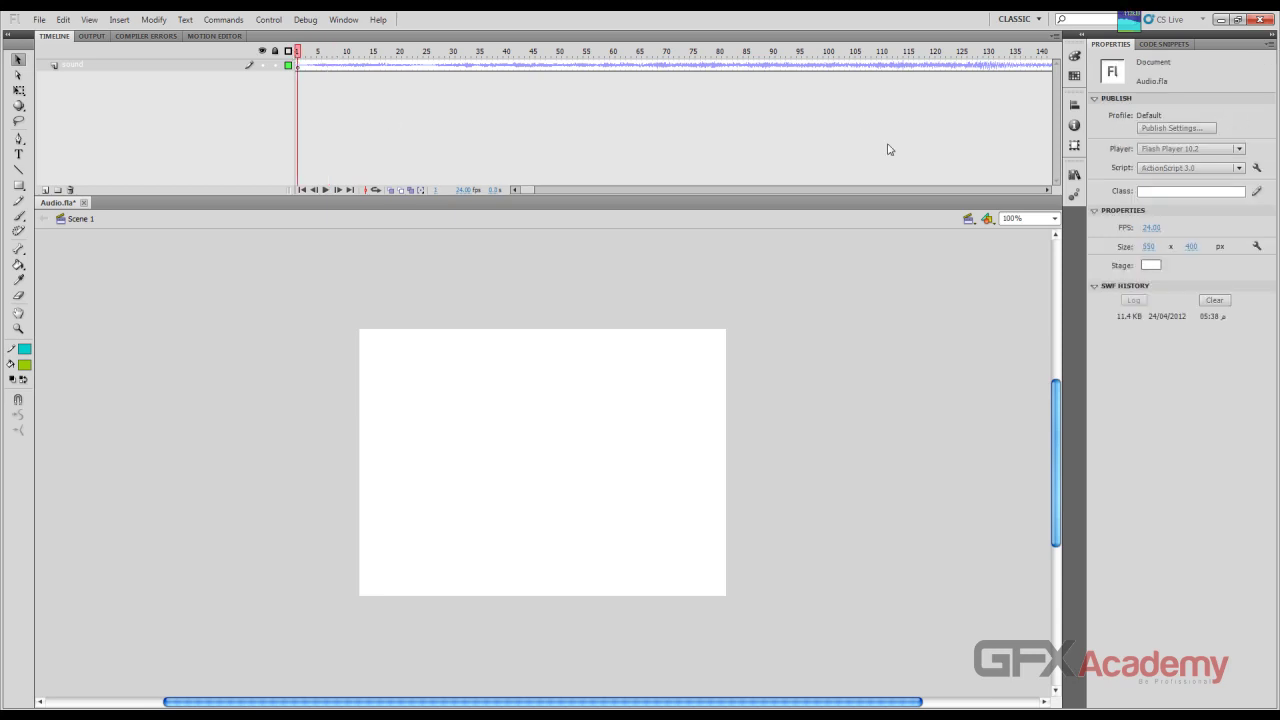
{"action": "left_click", "coordinate": [318, 65]}
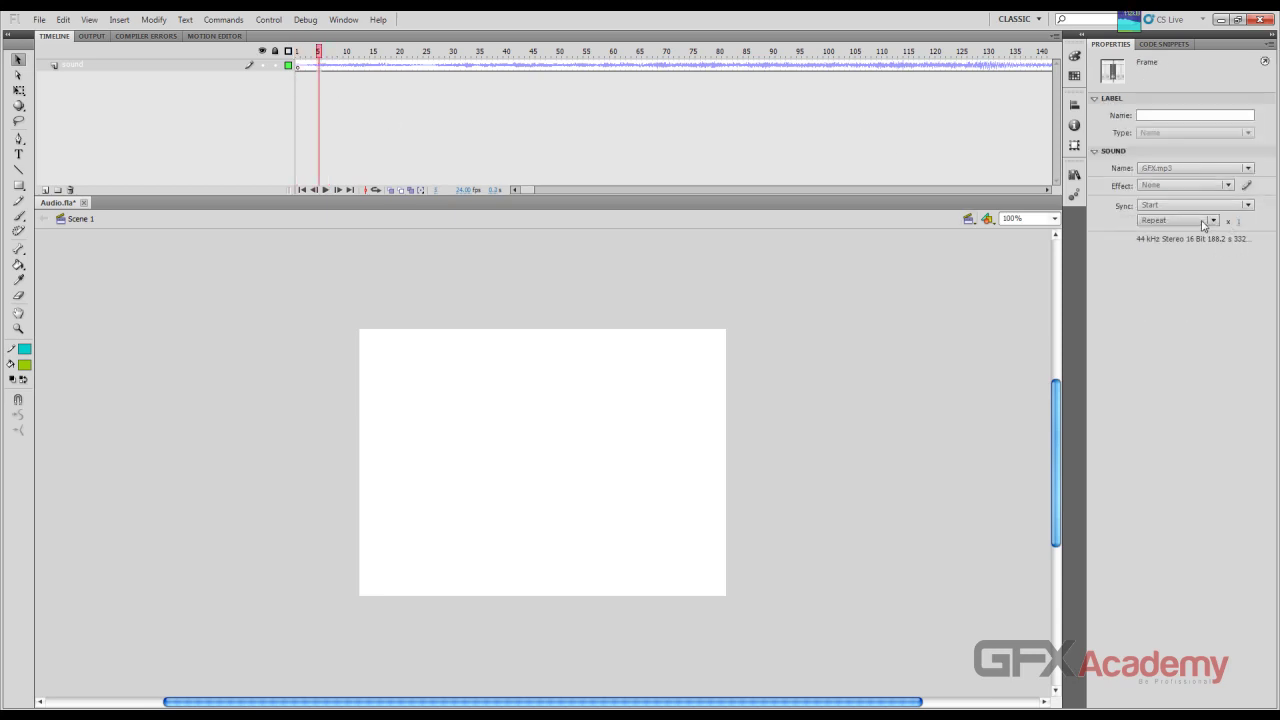
{"action": "left_click", "coordinate": [1240, 210]}
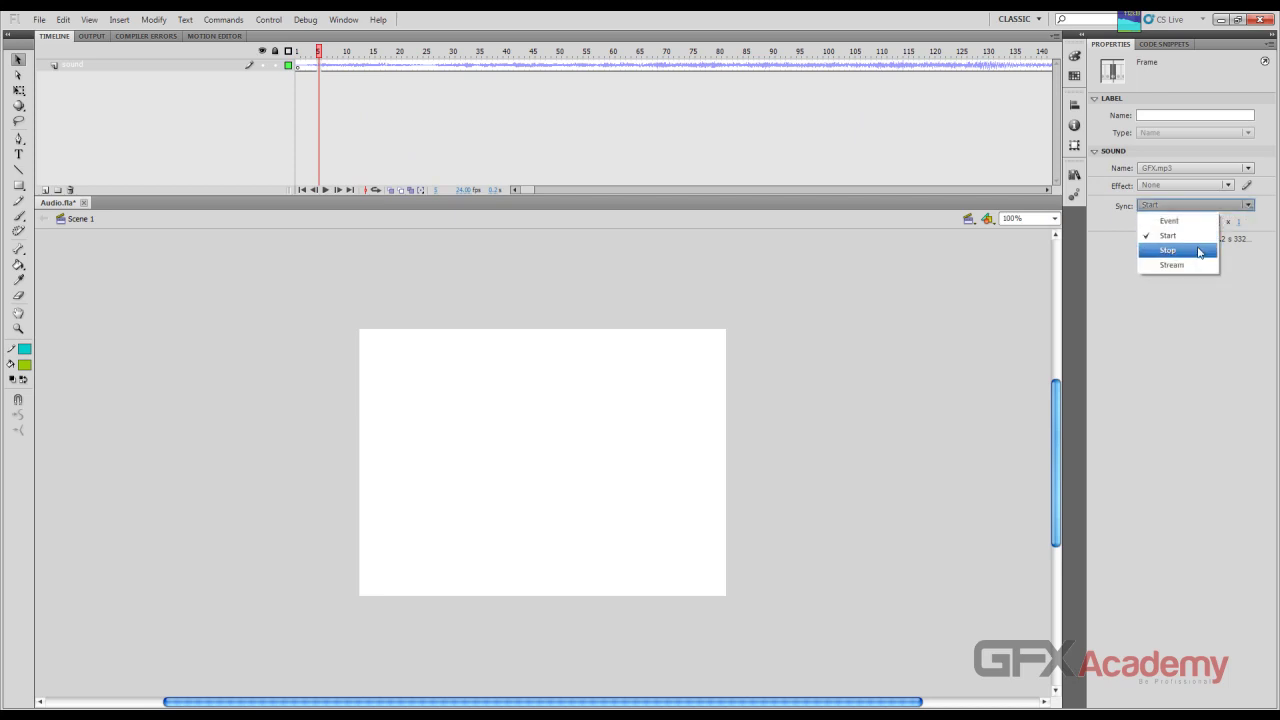
{"action": "left_click", "coordinate": [1150, 249]}
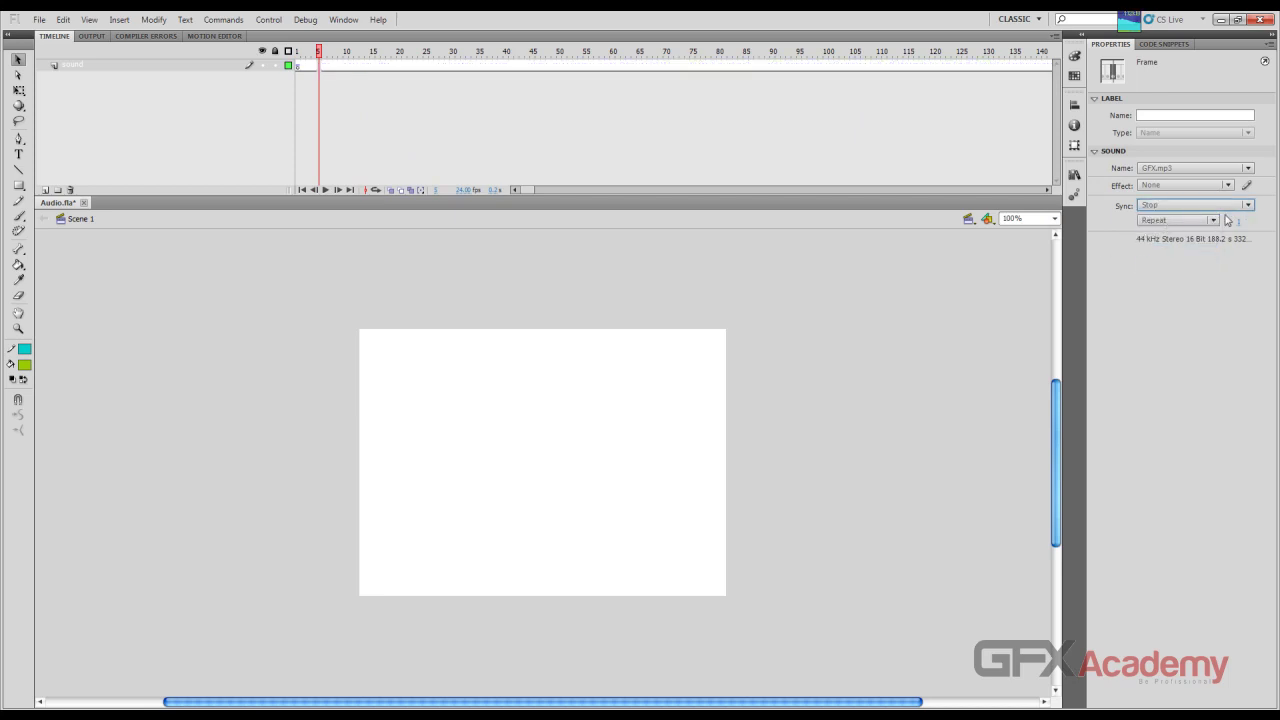
Step: Set the frame sound's sync to Stream and scrub from frame 5 to about frame 134 to audition it
{"action": "left_click", "coordinate": [1248, 205]}
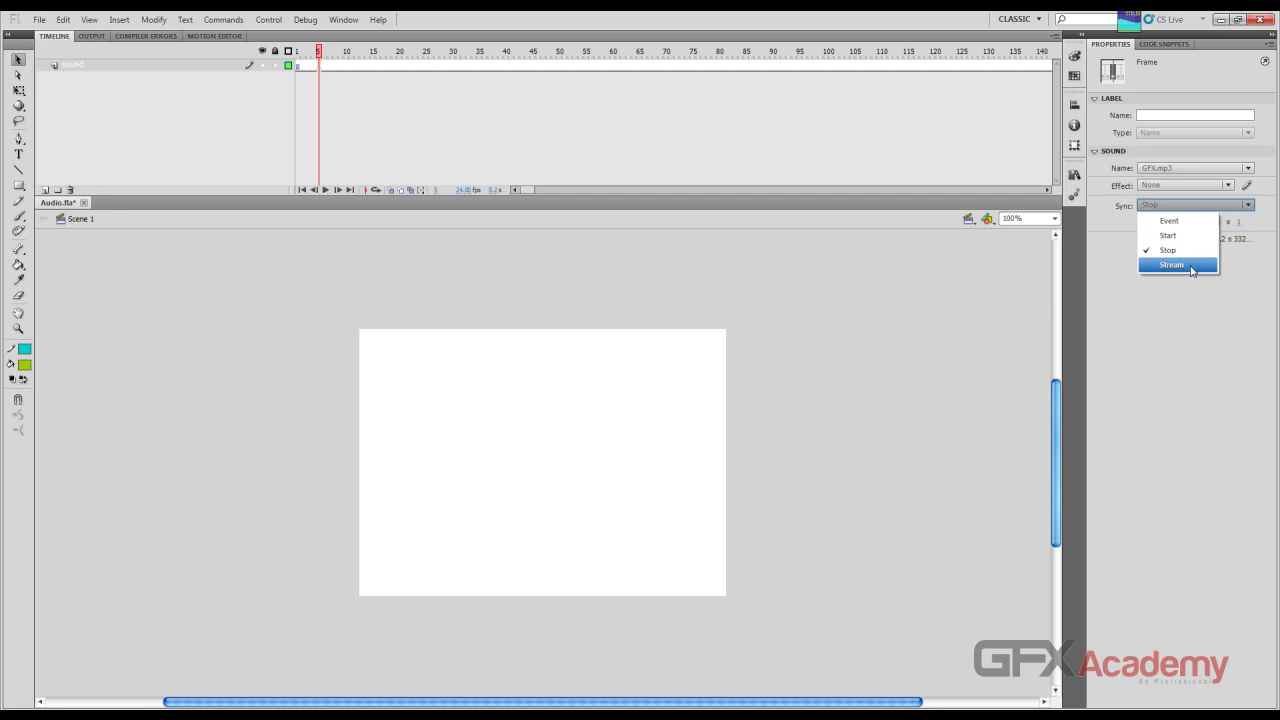
{"action": "left_click", "coordinate": [1189, 266]}
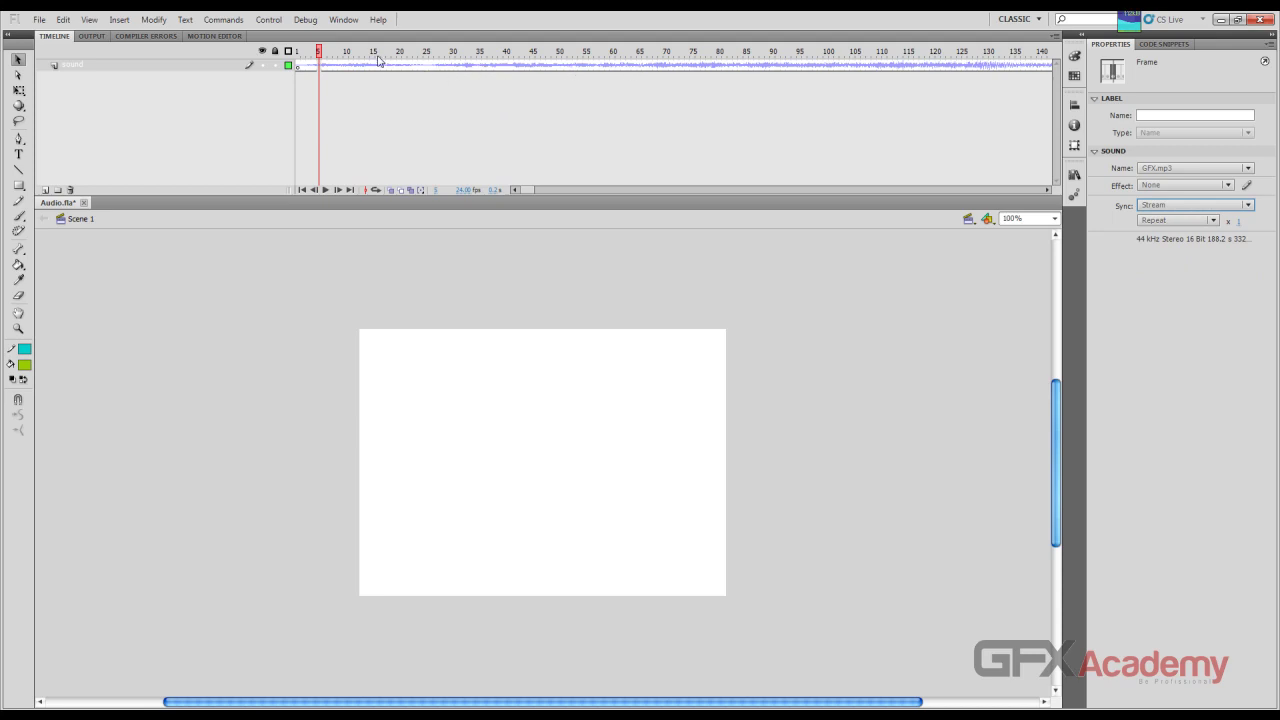
{"action": "left_click_drag", "start_coordinate": [320, 52], "coordinate": [1006, 52]}
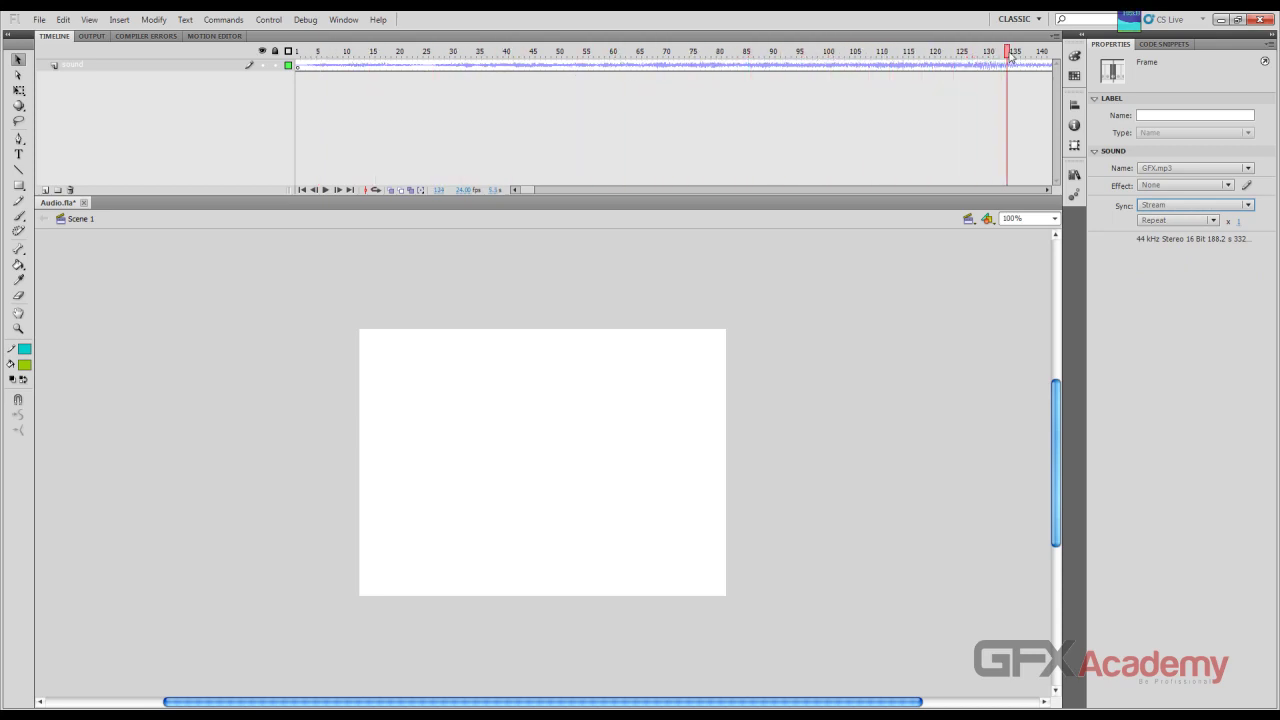
{"action": "left_click", "coordinate": [998, 66]}
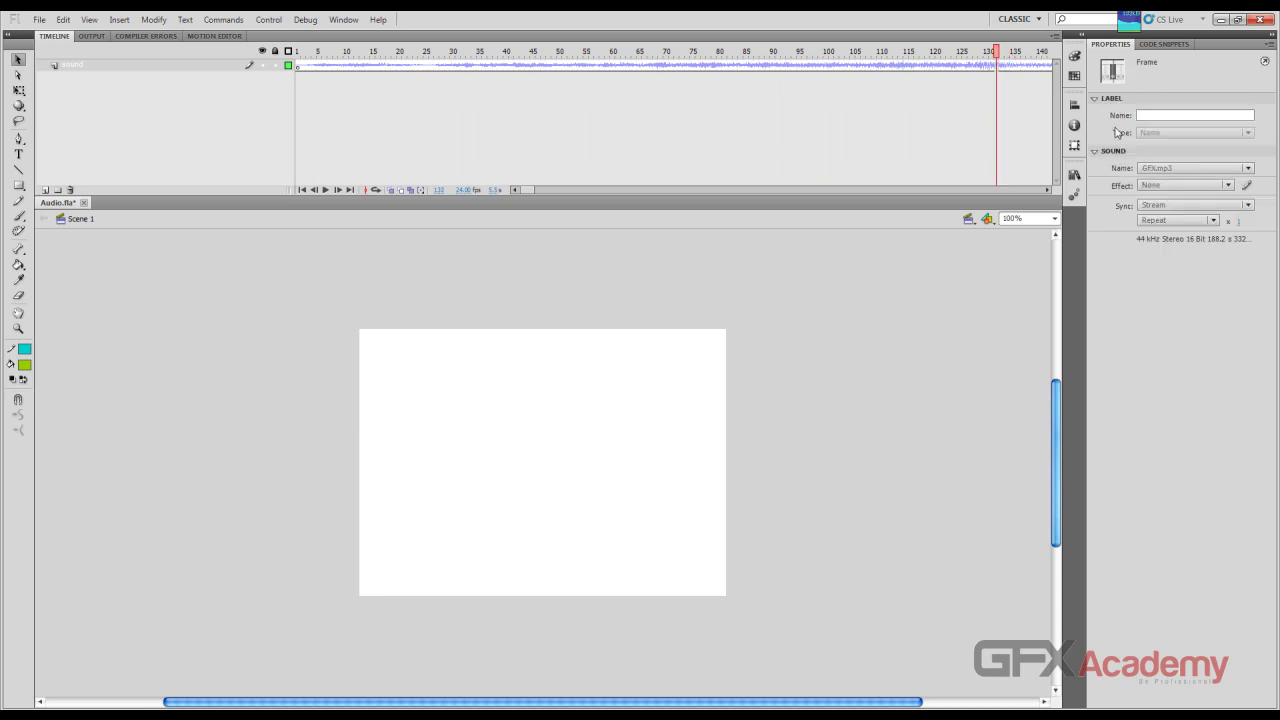
Step: Set the sound's sync to Start and scrub the timeline backward to compare it with streaming
{"action": "left_click", "coordinate": [1198, 204]}
{"action": "left_click", "coordinate": [1170, 235]}
{"action": "left_click_drag", "start_coordinate": [933, 54], "coordinate": [799, 88]}
{"action": "left_click", "coordinate": [881, 66]}
Step: Set the sound's sync to Stream and scrub the playhead back and forth along the timeline
{"action": "left_click", "coordinate": [1192, 207]}
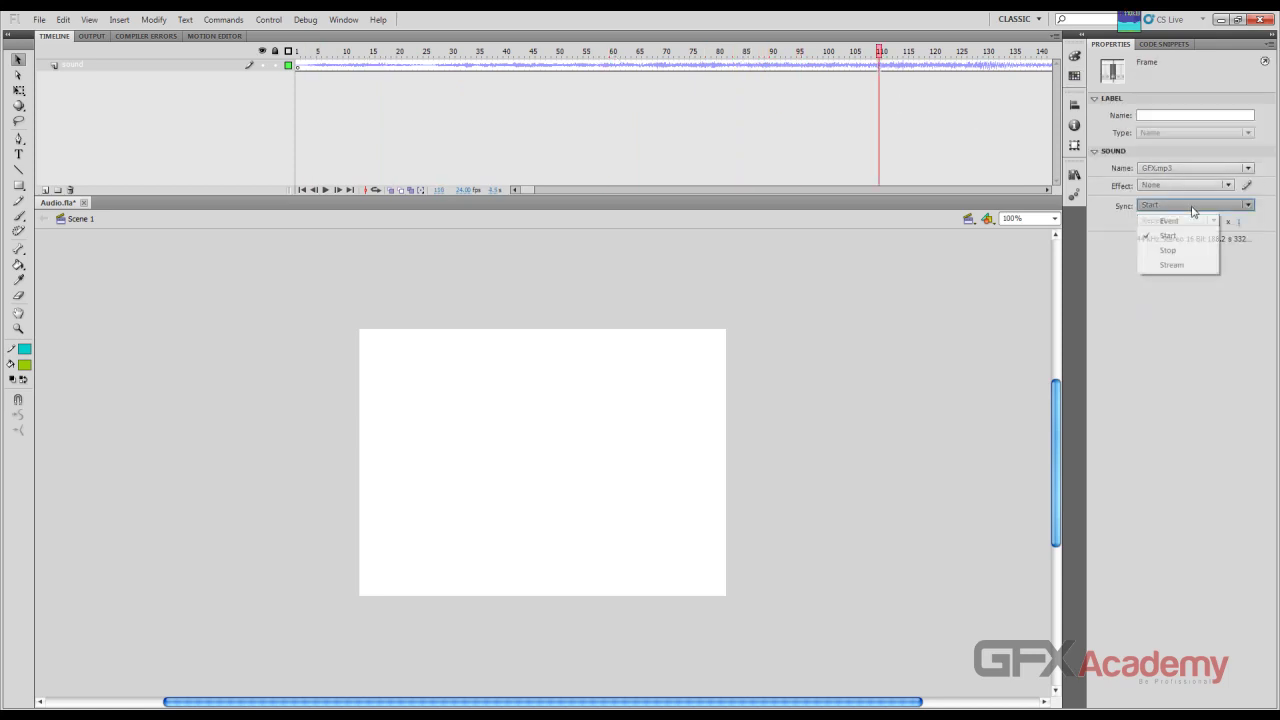
{"action": "left_click", "coordinate": [1188, 266]}
{"action": "left_click_drag", "start_coordinate": [815, 55], "coordinate": [474, 60]}
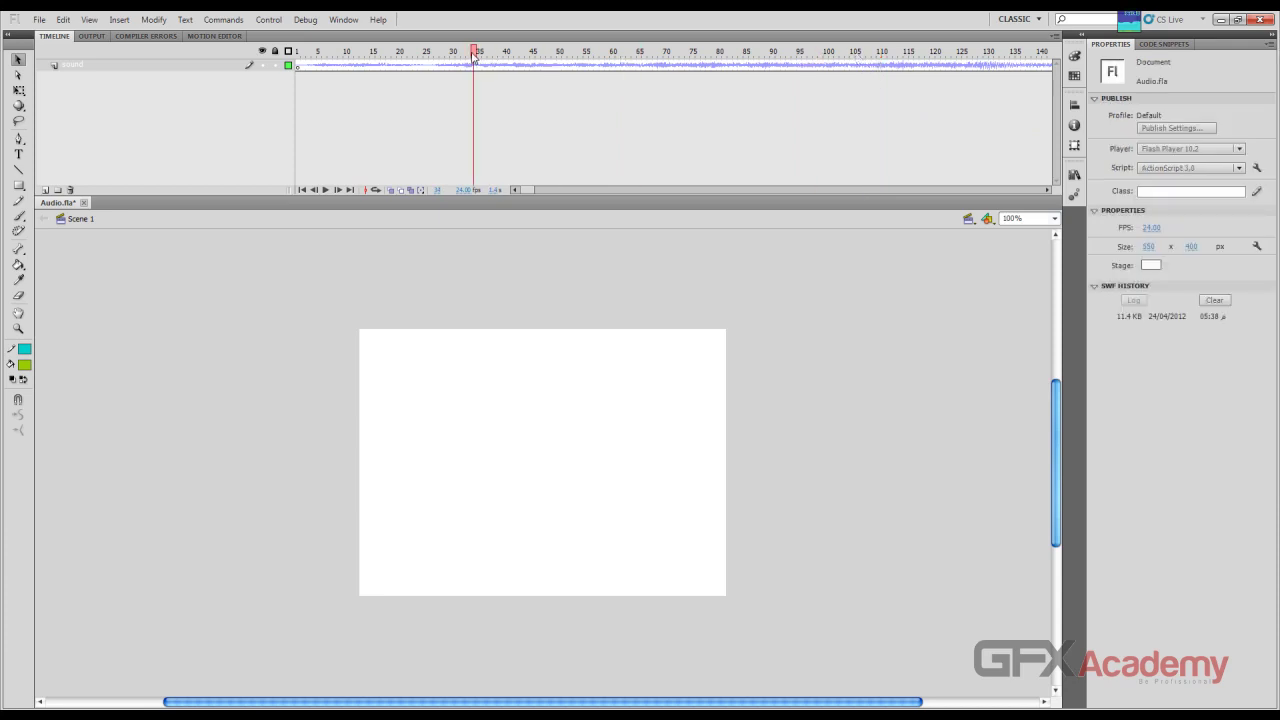
{"action": "left_click_drag", "start_coordinate": [474, 57], "coordinate": [298, 58]}
{"action": "left_click_drag", "start_coordinate": [436, 53], "coordinate": [535, 55]}
Step: Play and stop the streamed sound on the timeline, rewind to frame 1 and select frame 30
{"action": "left_click", "coordinate": [325, 190]}
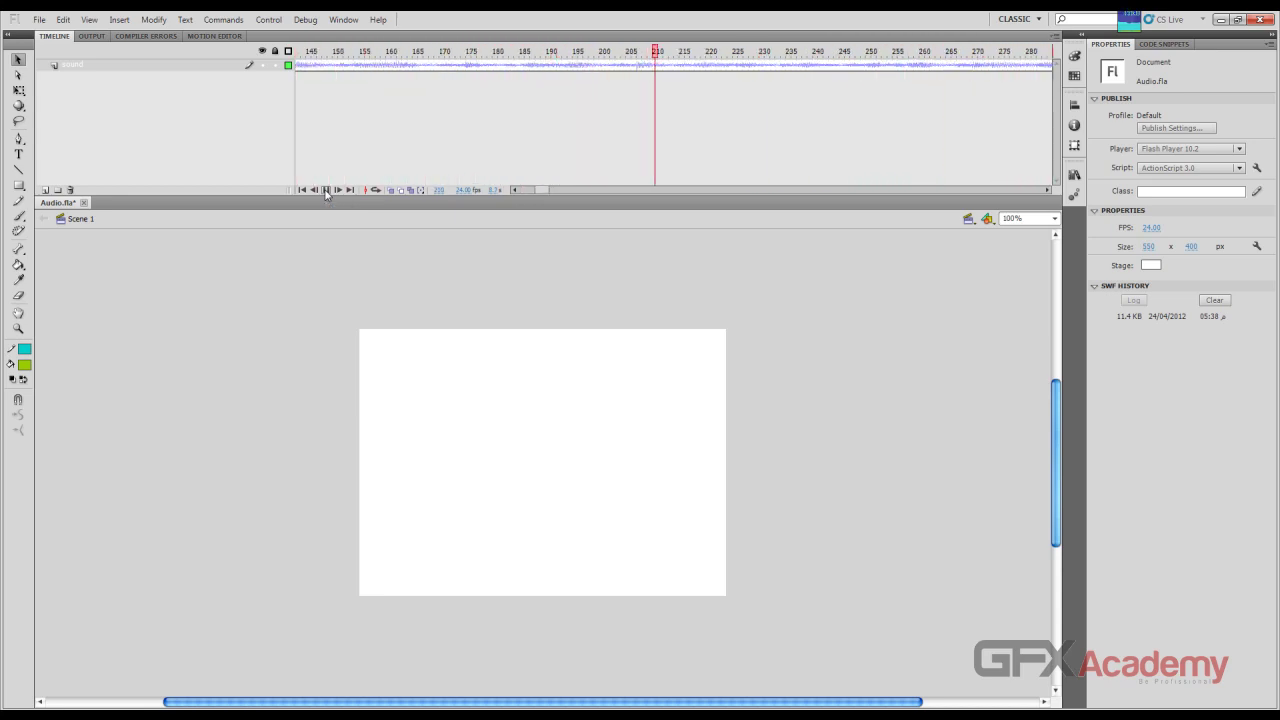
{"action": "left_click", "coordinate": [324, 190]}
{"action": "left_click", "coordinate": [302, 190]}
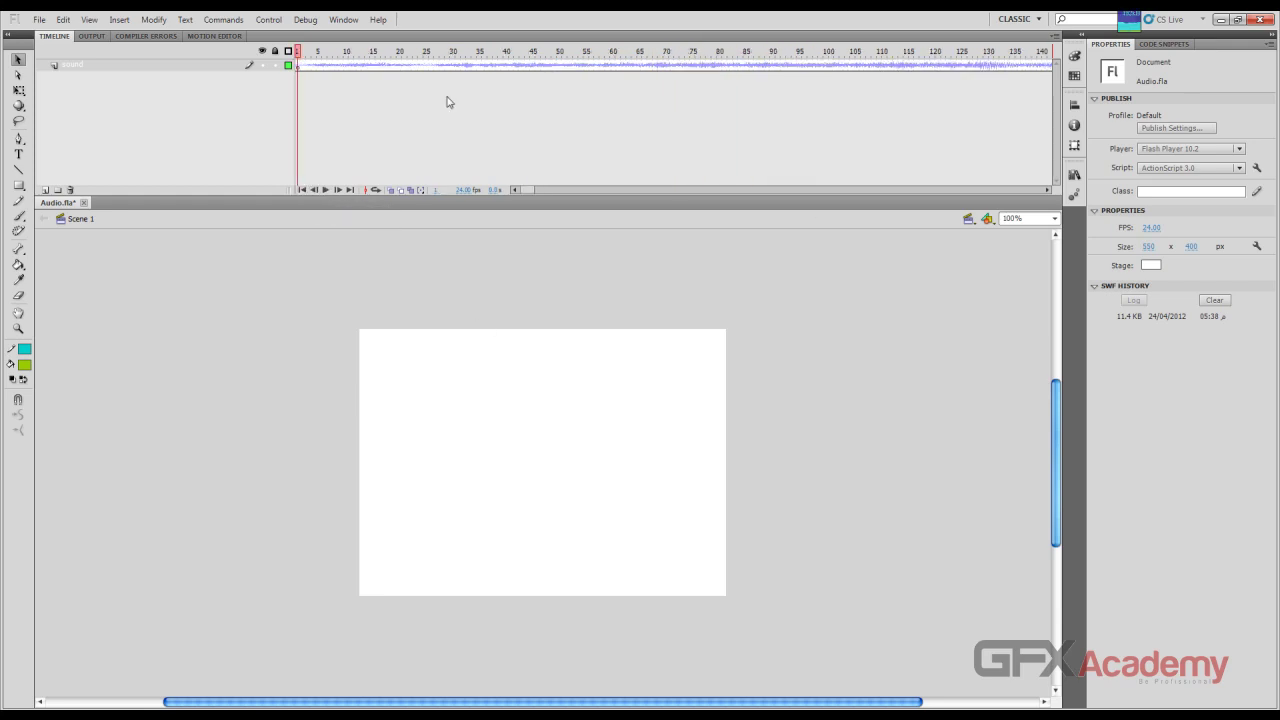
{"action": "left_click", "coordinate": [453, 65]}
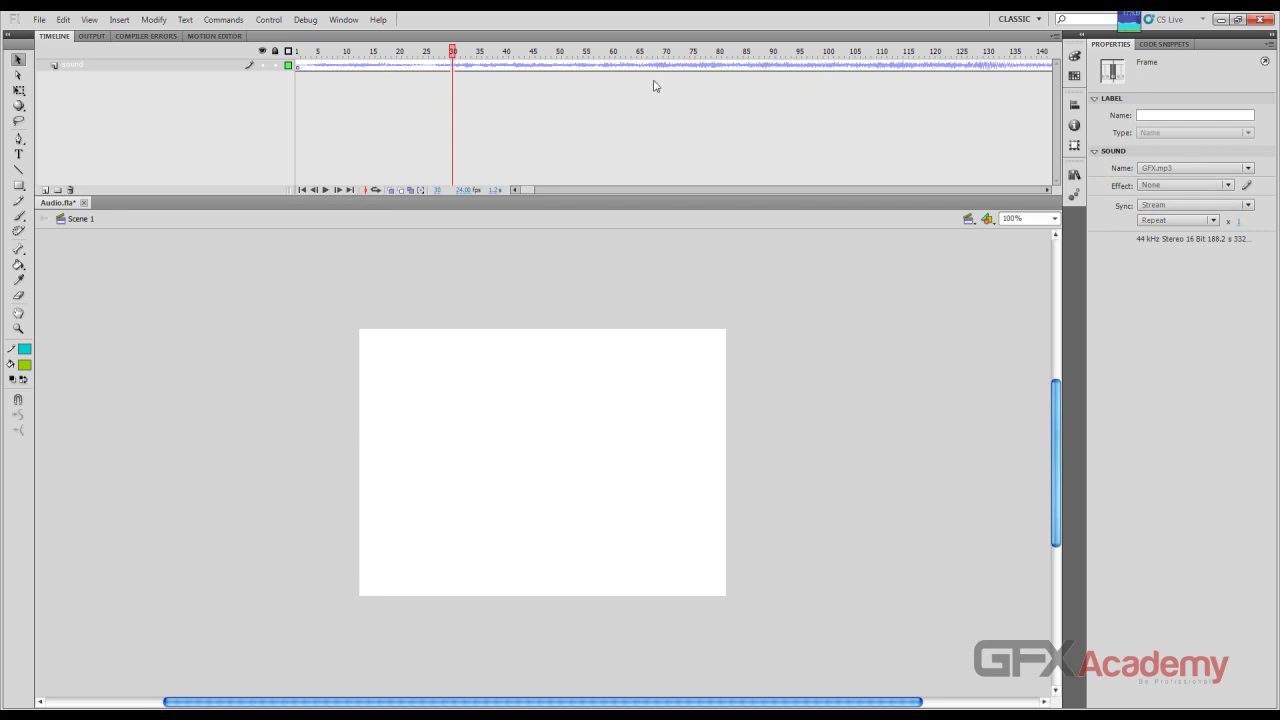
Step: Open the sound properties of counting.asnd from the library and review its general options and ActionScript linkage settings
{"action": "left_click", "coordinate": [1076, 177]}
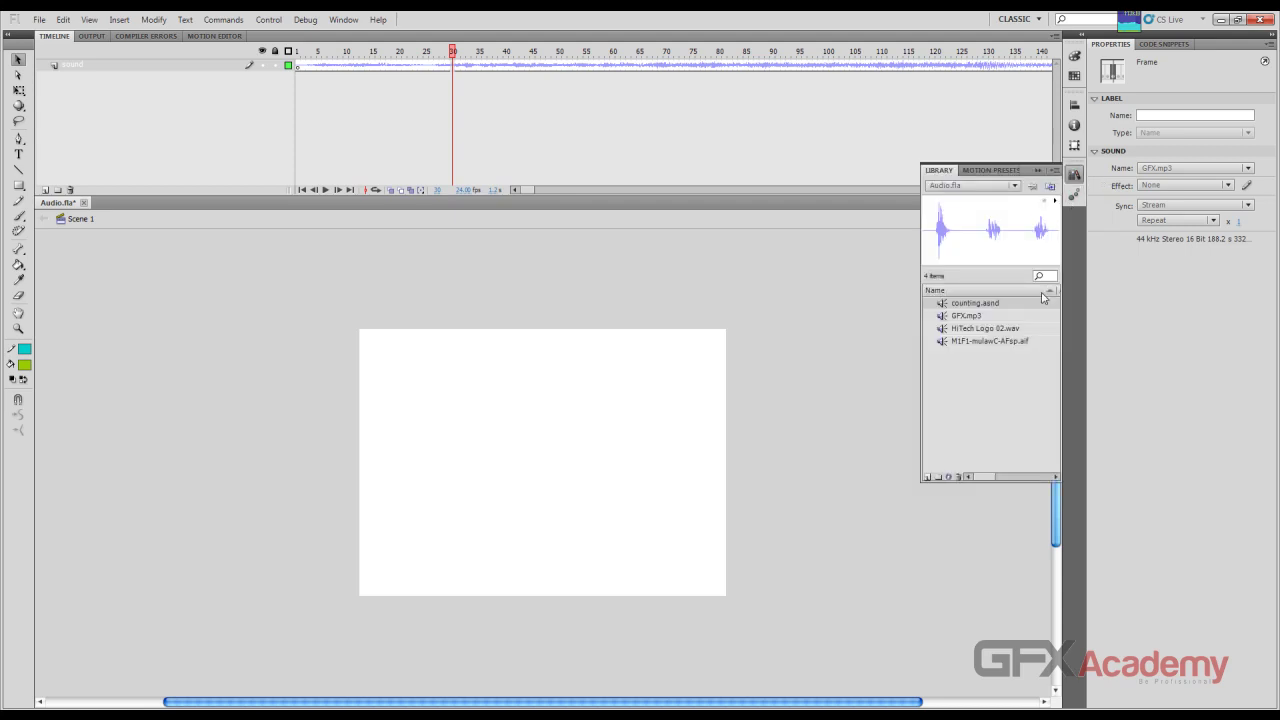
{"action": "double_click", "coordinate": [943, 304]}
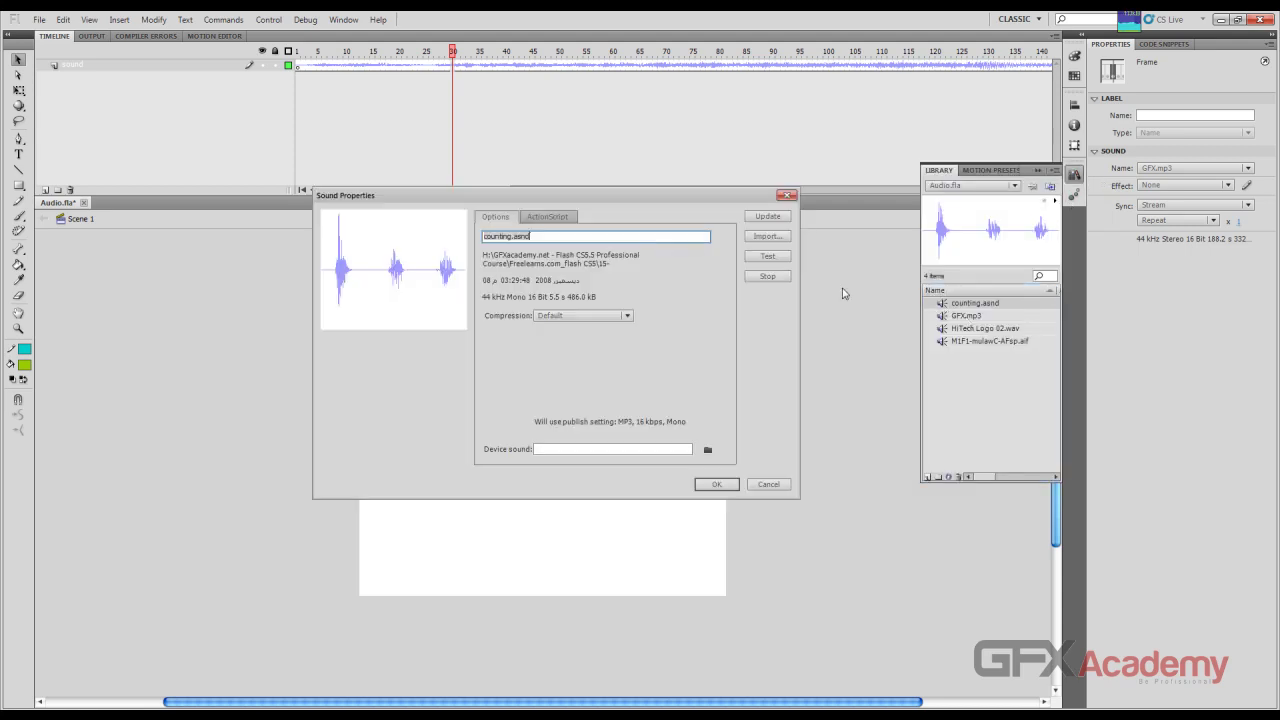
{"action": "left_click", "coordinate": [537, 218]}
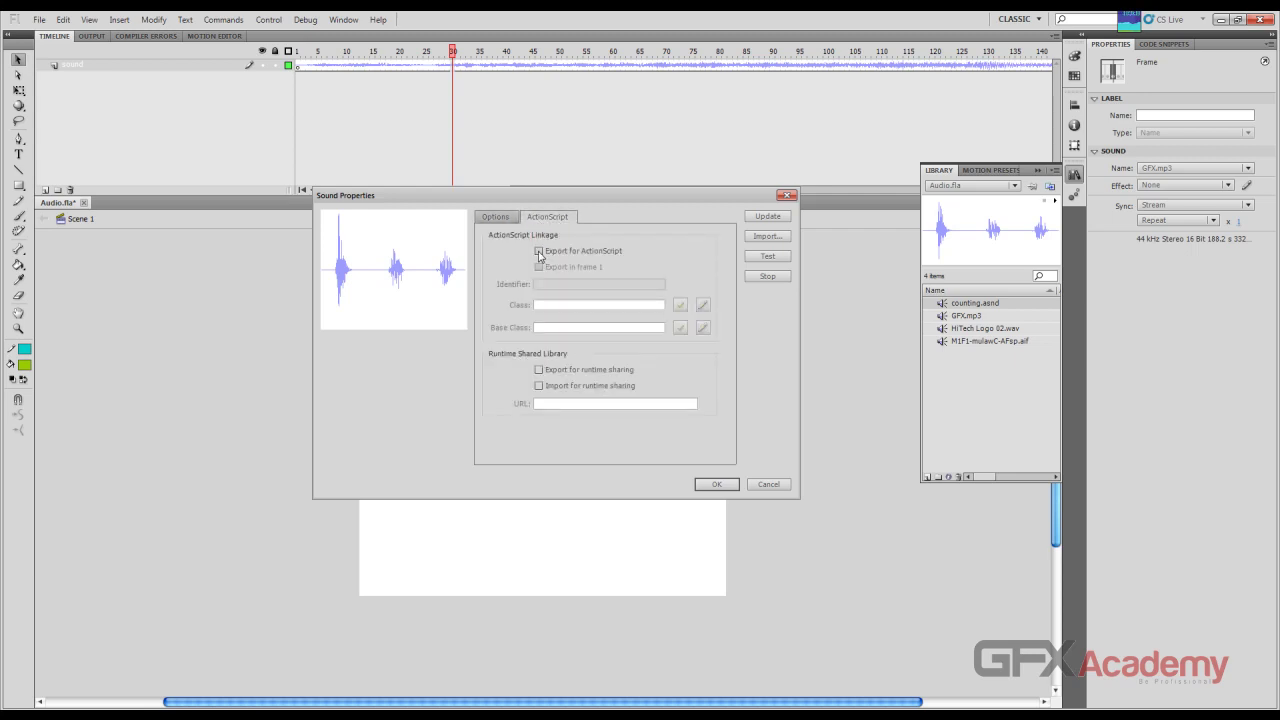
{"action": "left_click", "coordinate": [505, 218]}
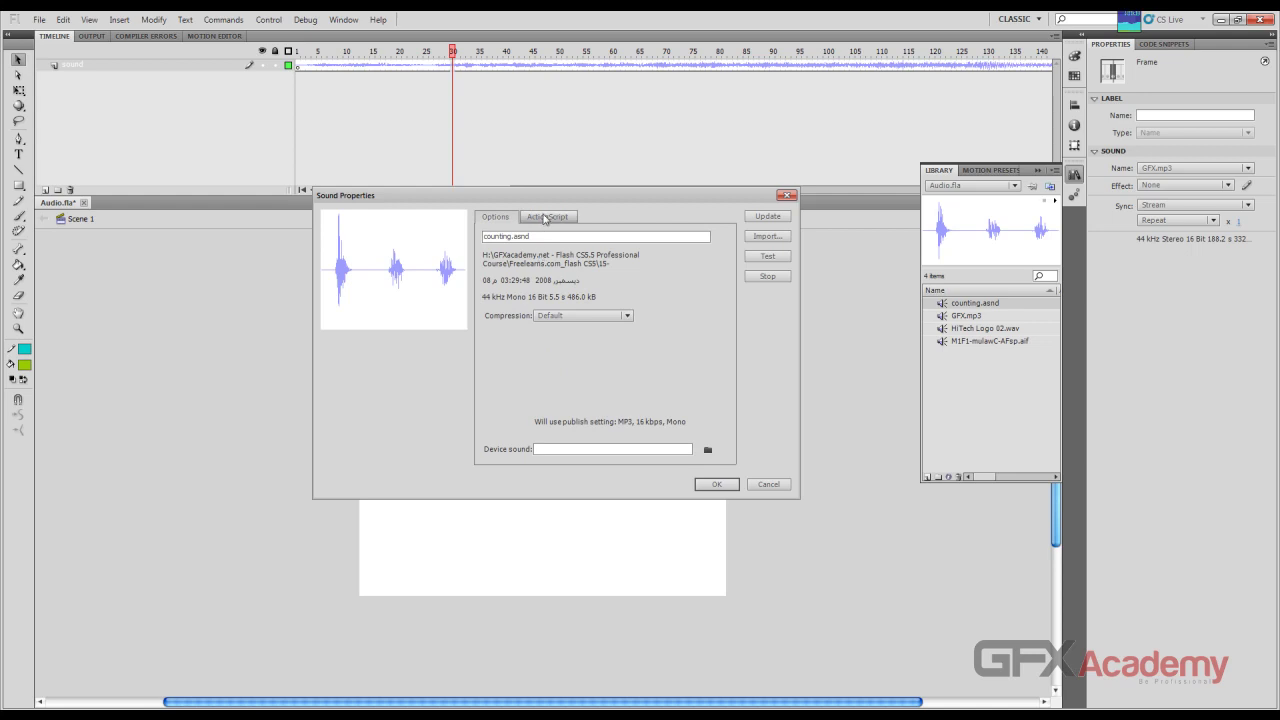
{"action": "left_click", "coordinate": [544, 218]}
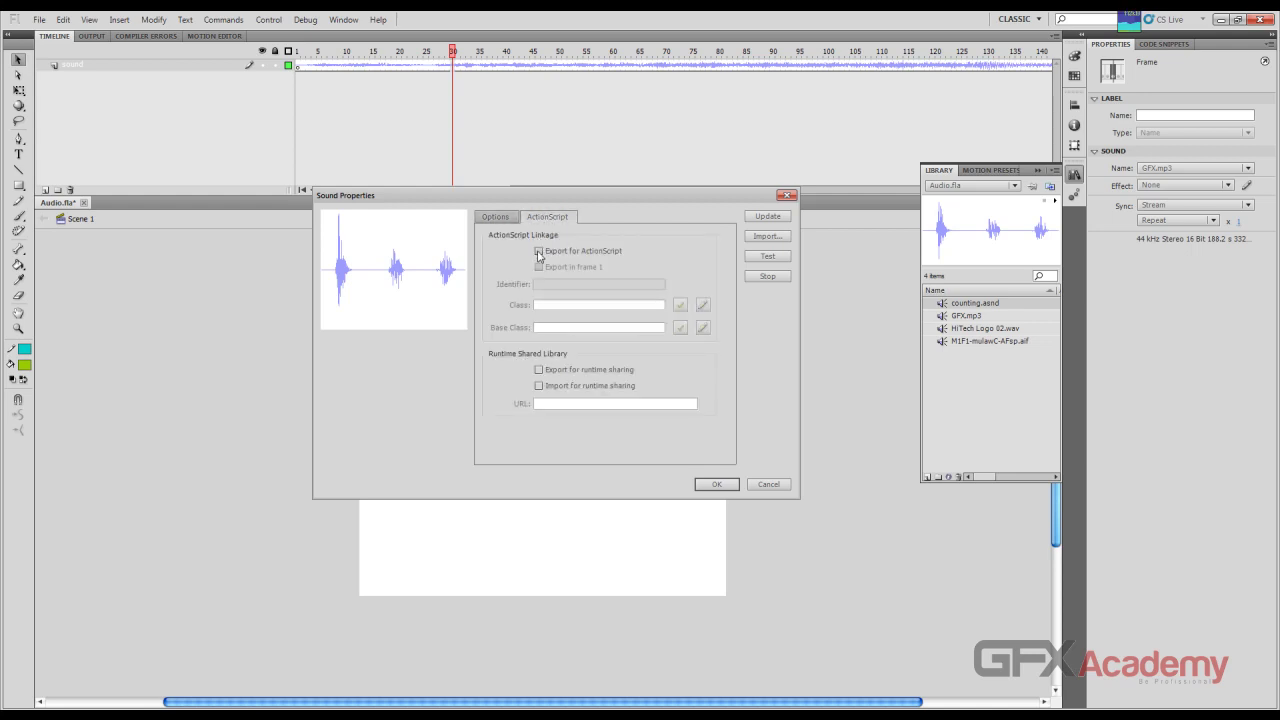
Step: Try the Export for ActionScript option on counting.asnd, turn it off and cancel the sound properties
{"action": "left_click", "coordinate": [539, 251]}
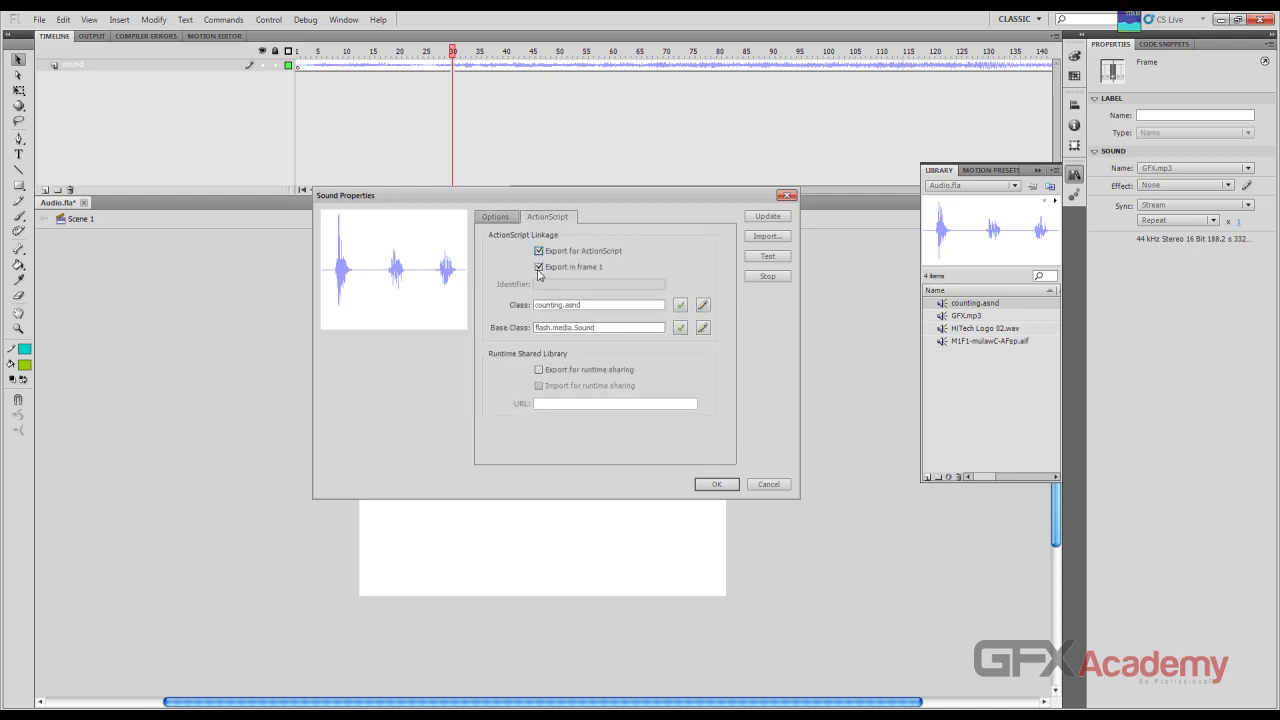
{"action": "left_click", "coordinate": [539, 251]}
{"action": "left_click", "coordinate": [496, 218]}
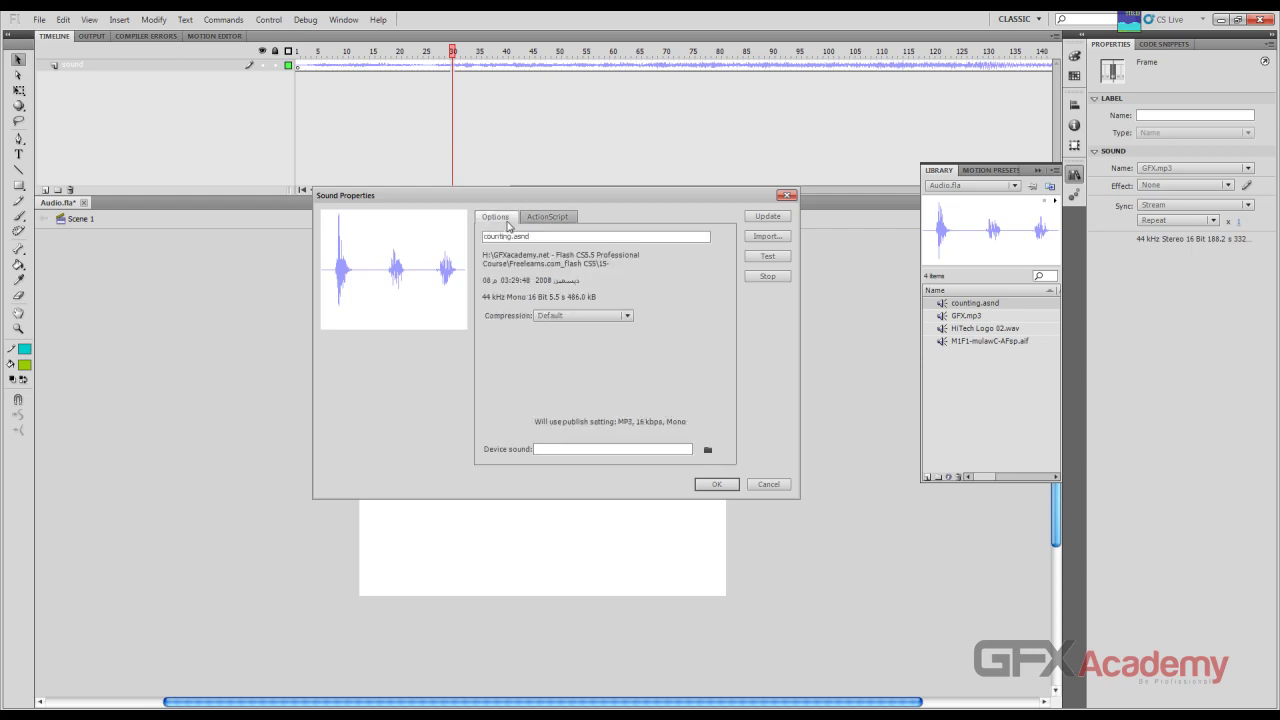
{"action": "left_click", "coordinate": [766, 485]}
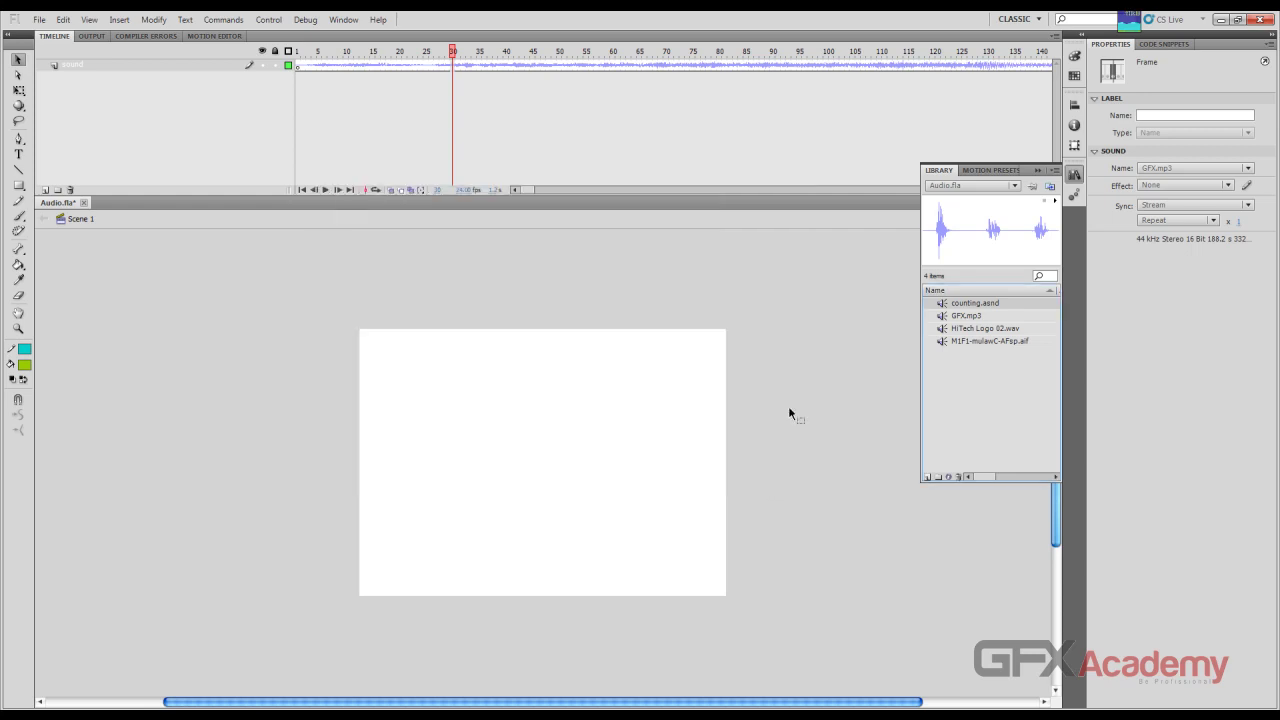
{"action": "left_click", "coordinate": [1038, 171]}
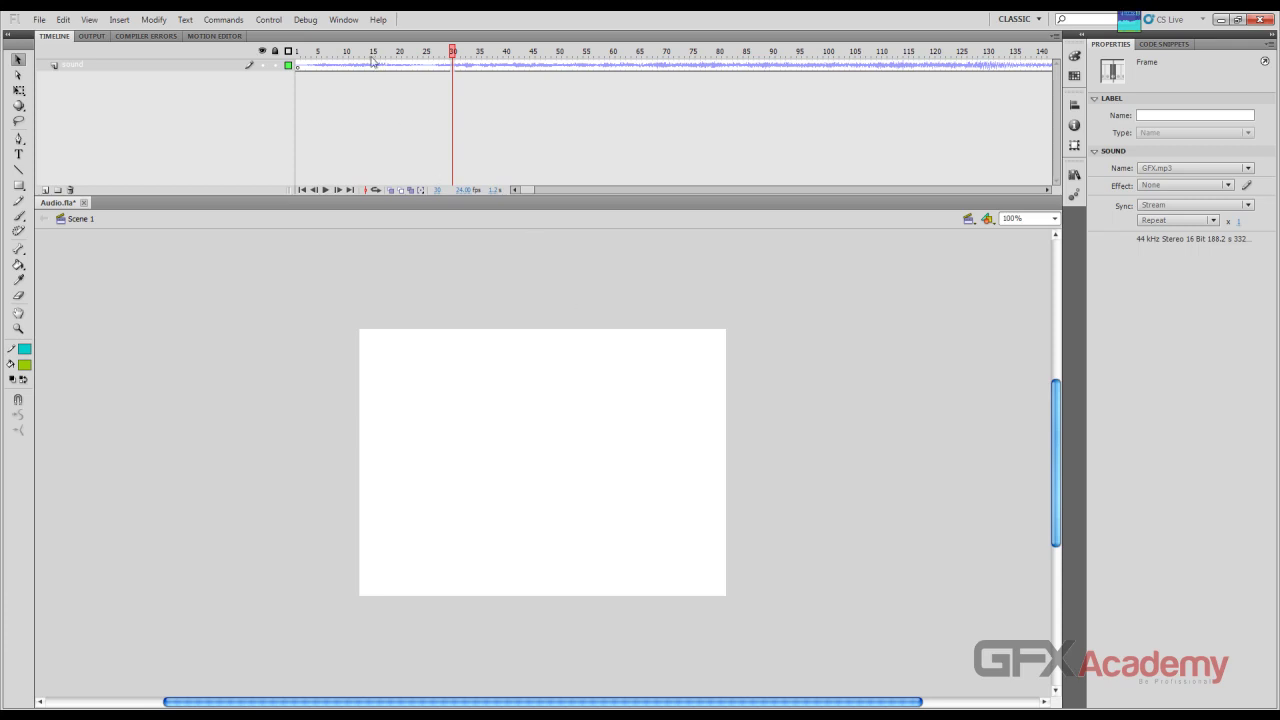
Step: Open the Buttons common library and preview buttons in the playback rounded and playback flat folders
{"action": "left_click", "coordinate": [344, 20]}
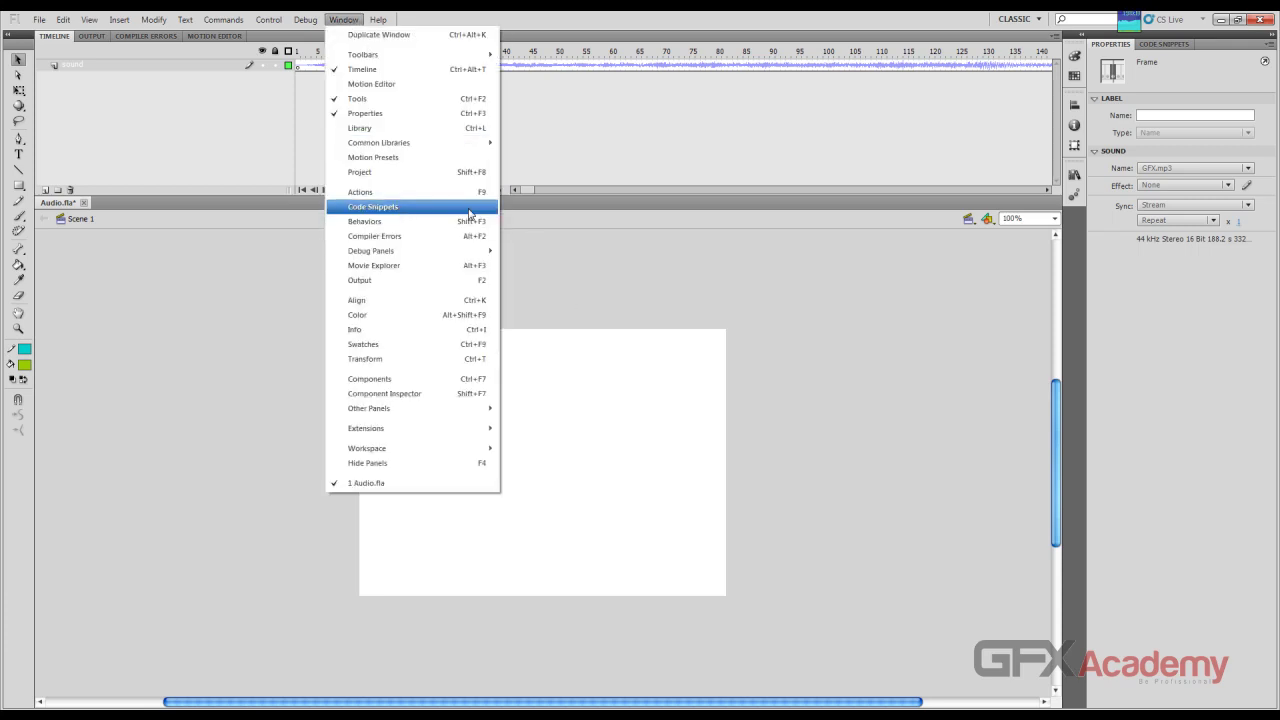
{"action": "mouse_move", "coordinate": [440, 152]}
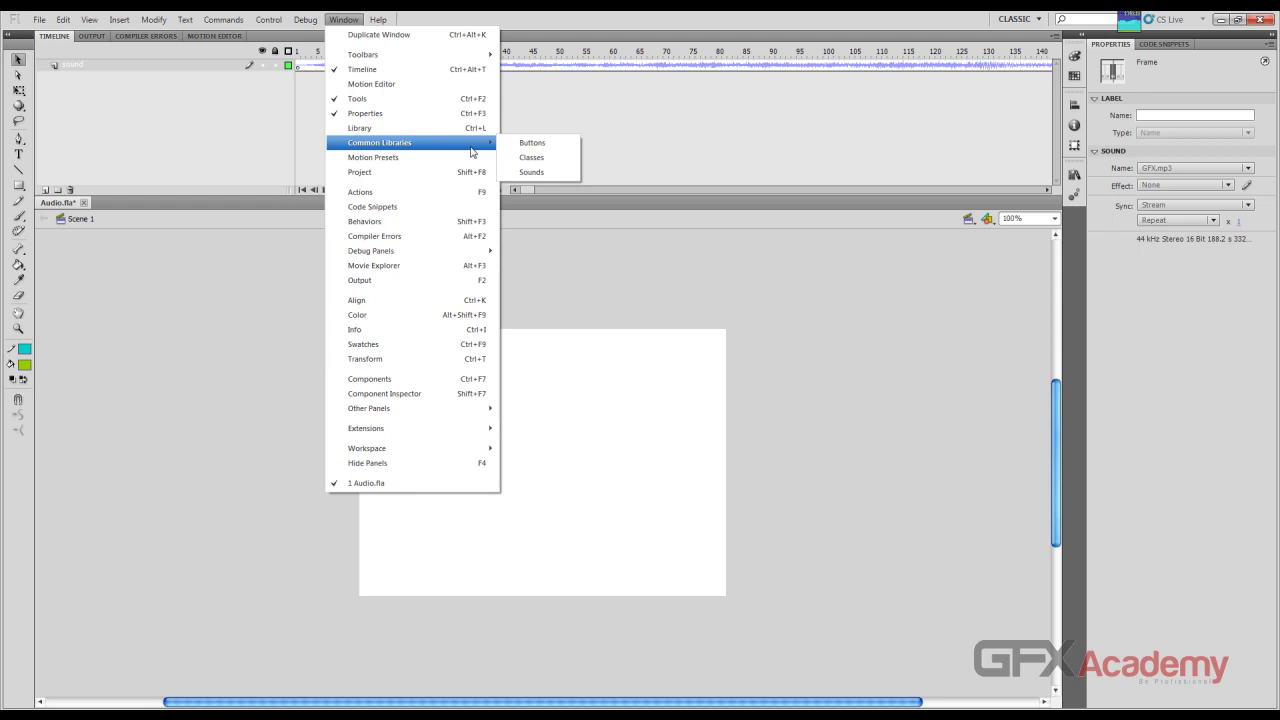
{"action": "left_click", "coordinate": [548, 148]}
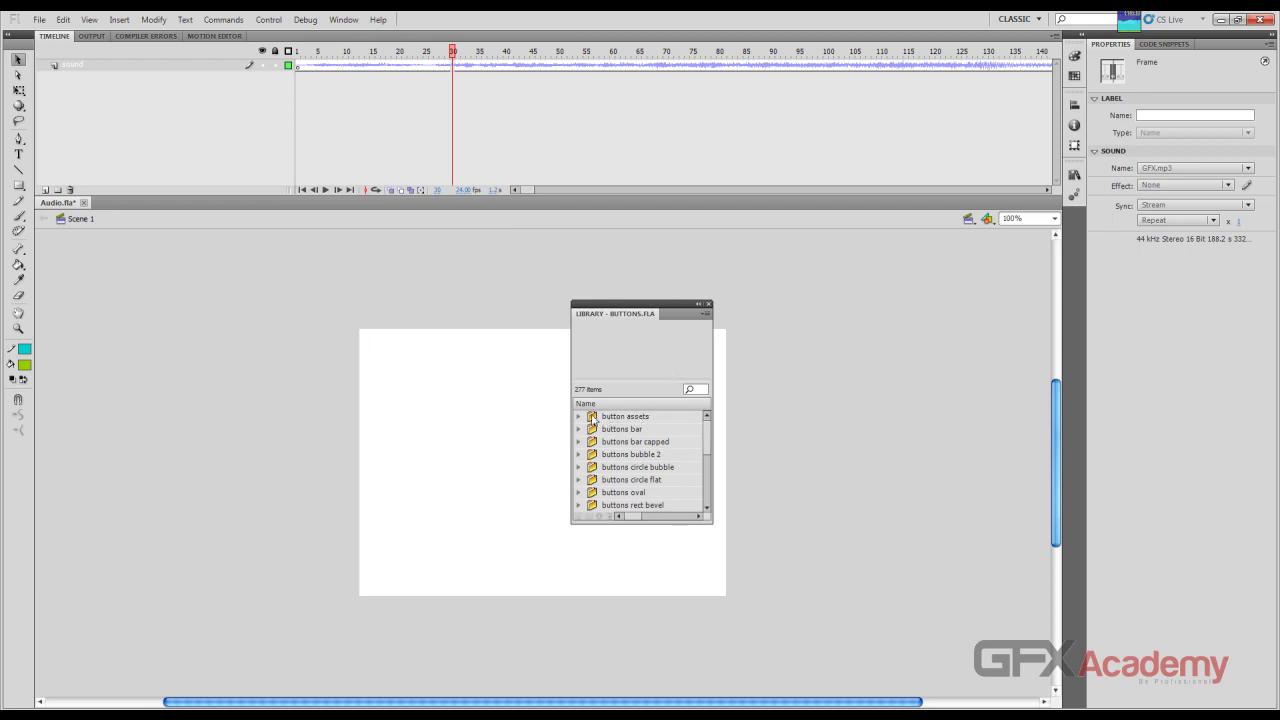
{"action": "left_click_drag", "start_coordinate": [709, 432], "coordinate": [711, 478]}
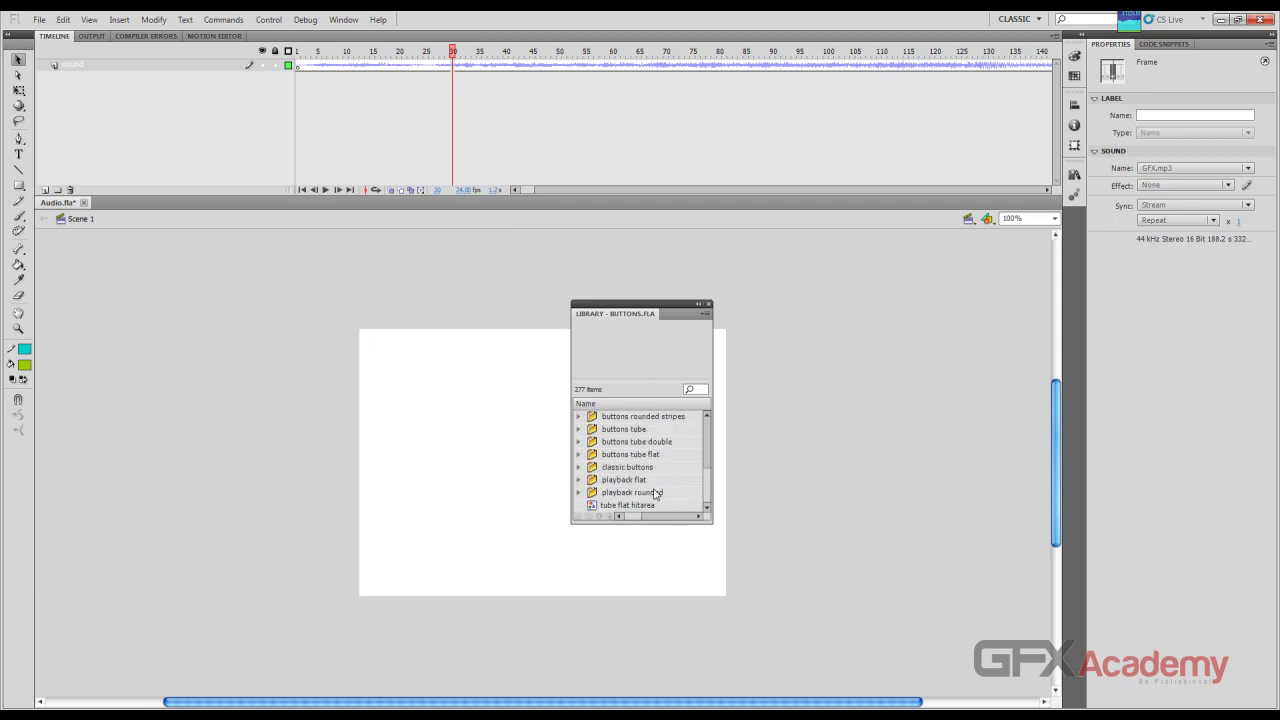
{"action": "double_click", "coordinate": [591, 494]}
{"action": "scroll", "coordinate": [624, 500], "scroll_direction": "down", "scroll_amount": 1}
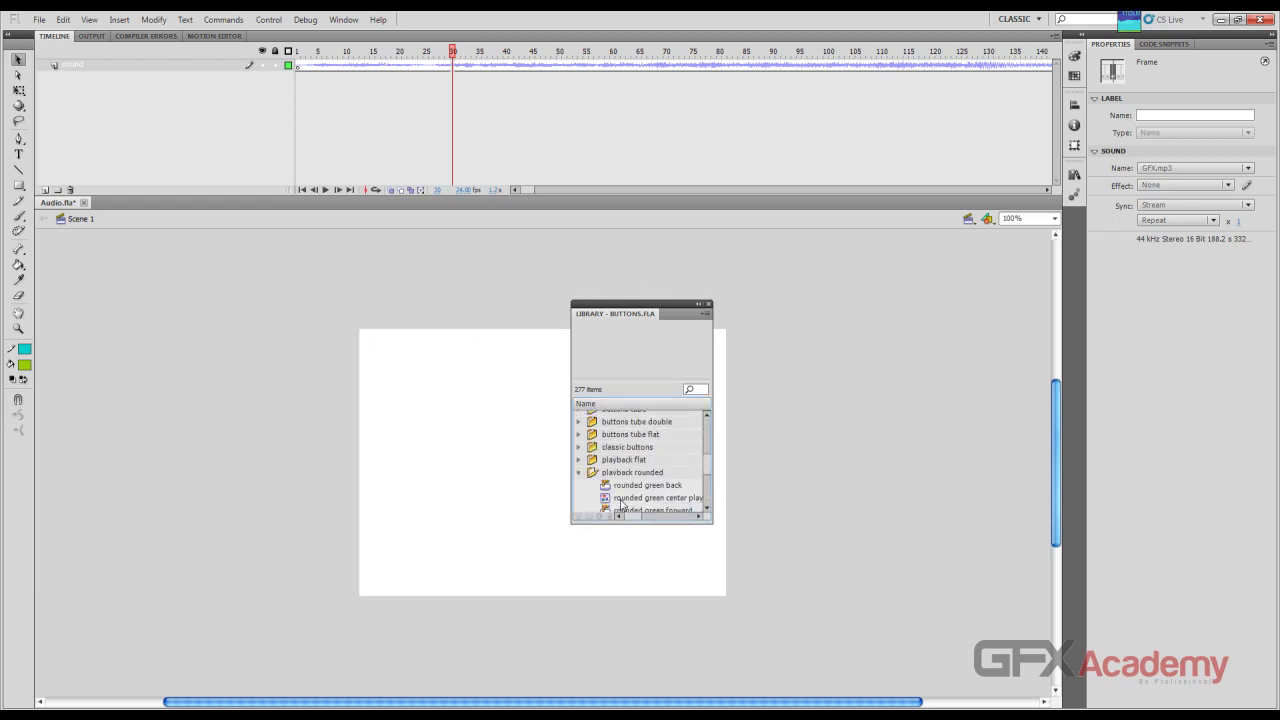
{"action": "left_click", "coordinate": [626, 487]}
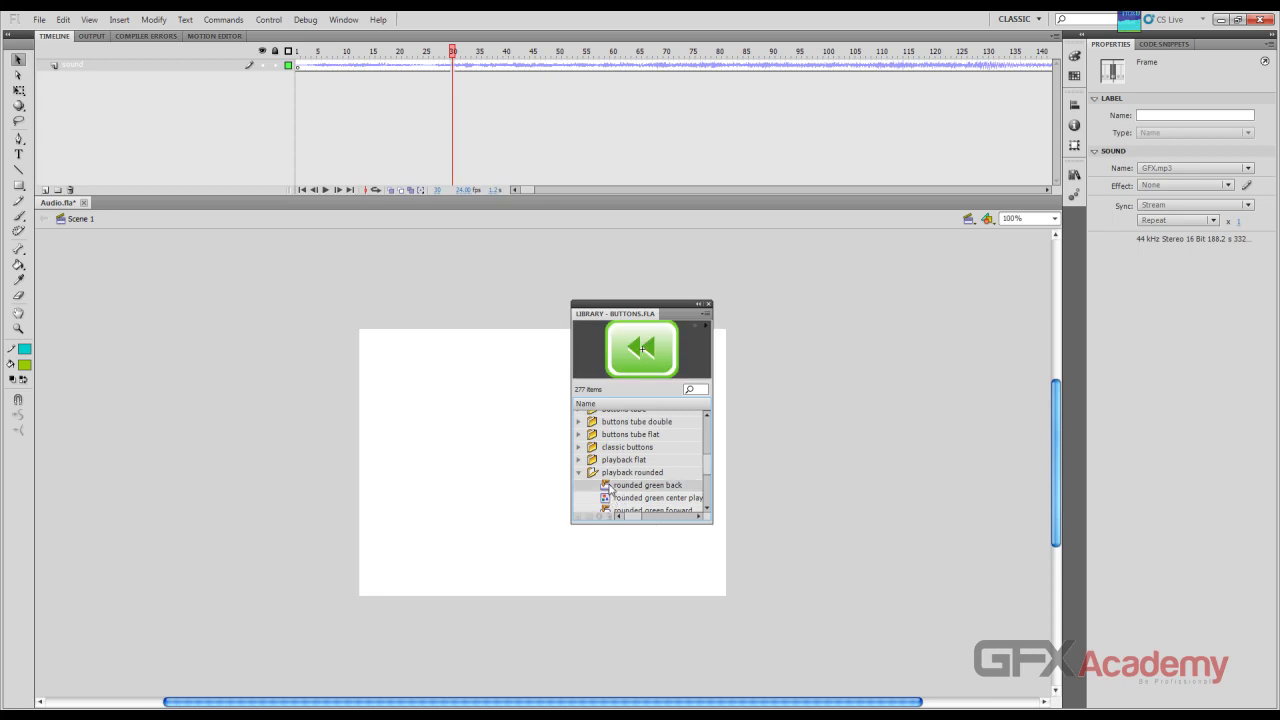
{"action": "scroll", "coordinate": [609, 490], "scroll_direction": "down", "scroll_amount": 1}
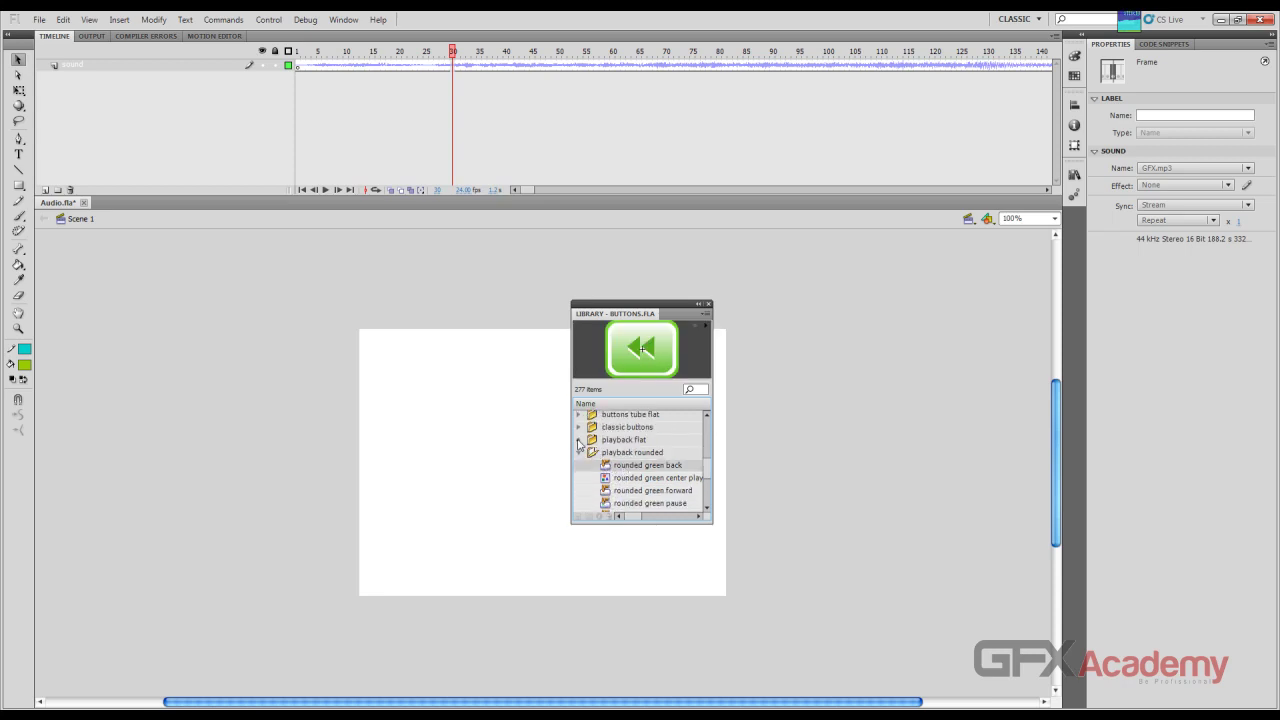
{"action": "left_click", "coordinate": [578, 452]}
{"action": "left_click", "coordinate": [578, 440]}
{"action": "left_click", "coordinate": [636, 452]}
{"action": "left_click", "coordinate": [645, 466]}
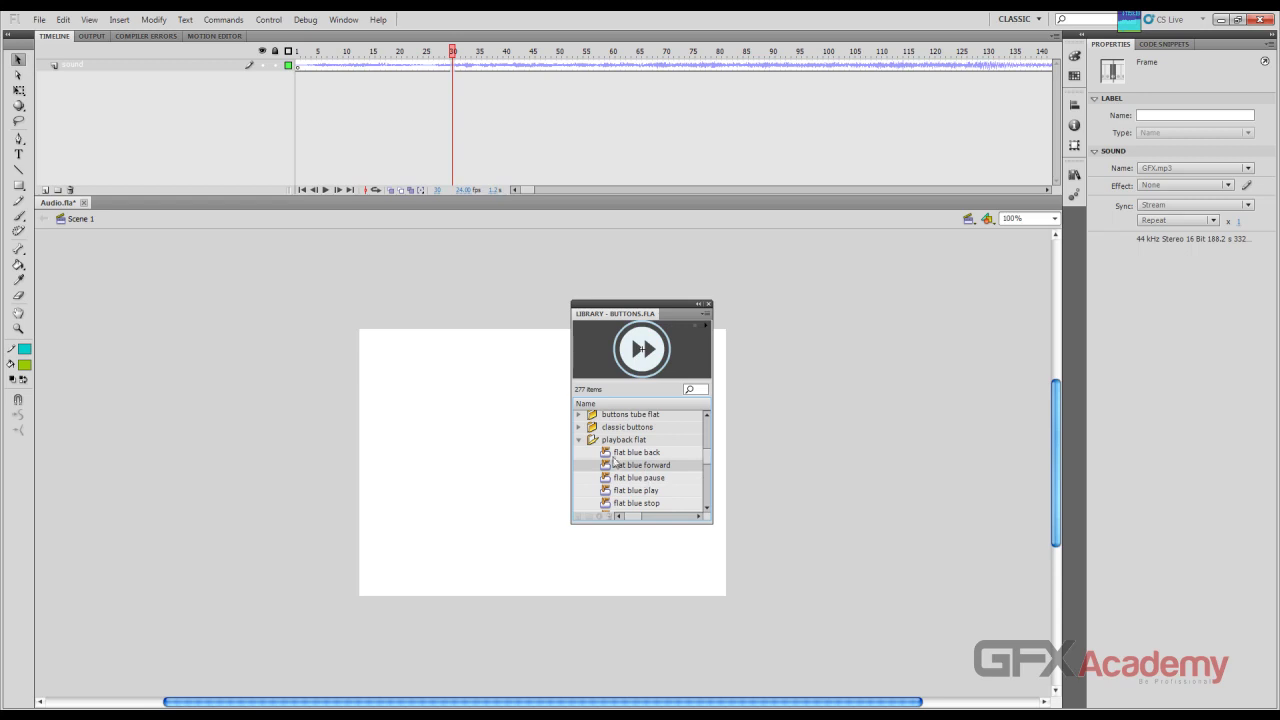
Step: Place the orange arcade button from the classic buttons folder near the stage center at about X 275, Y 184, and close the library
{"action": "left_click", "coordinate": [579, 427]}
{"action": "left_click", "coordinate": [652, 478]}
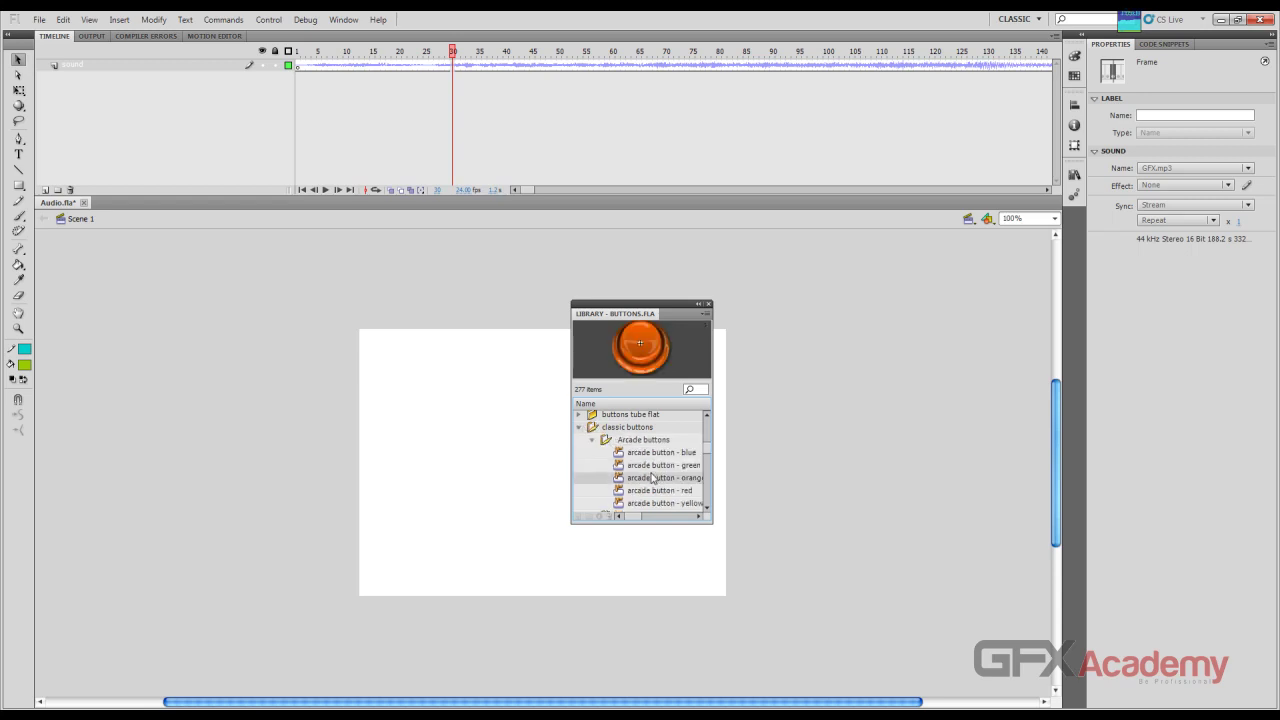
{"action": "left_click_drag", "start_coordinate": [621, 482], "coordinate": [490, 479]}
{"action": "left_click", "coordinate": [533, 420]}
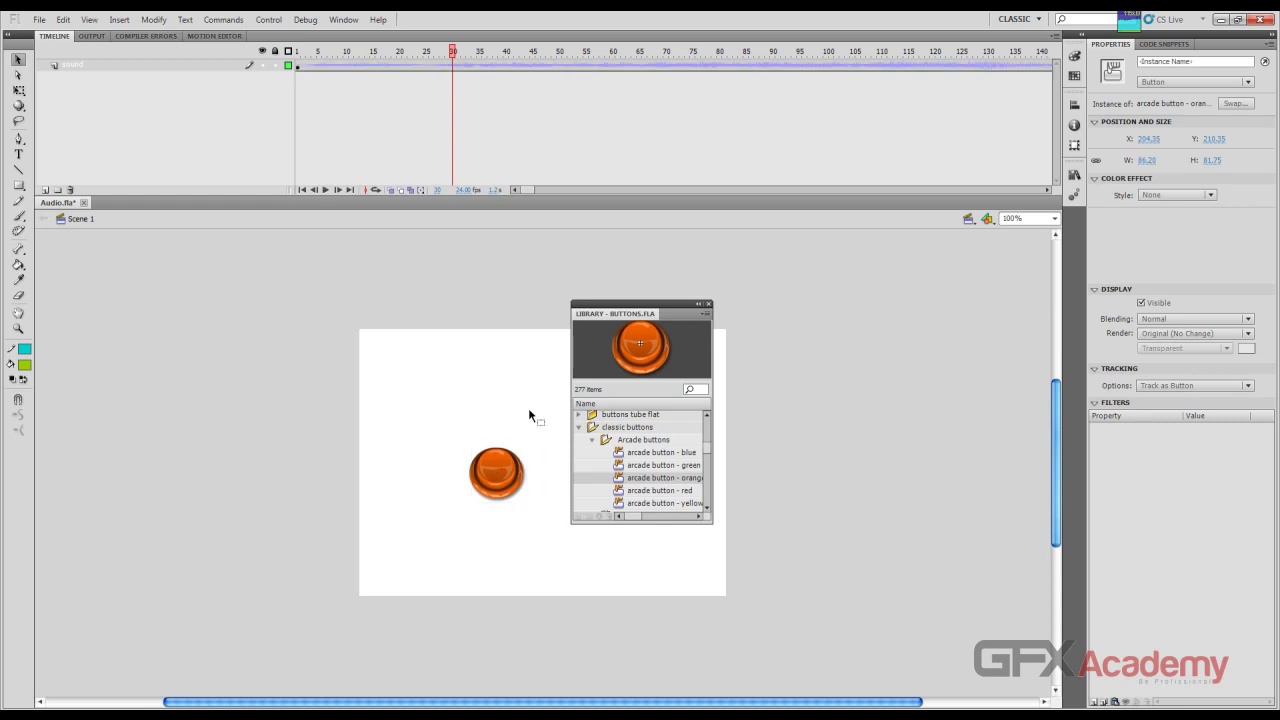
{"action": "left_click", "coordinate": [708, 303]}
{"action": "left_click_drag", "start_coordinate": [494, 477], "coordinate": [535, 464]}
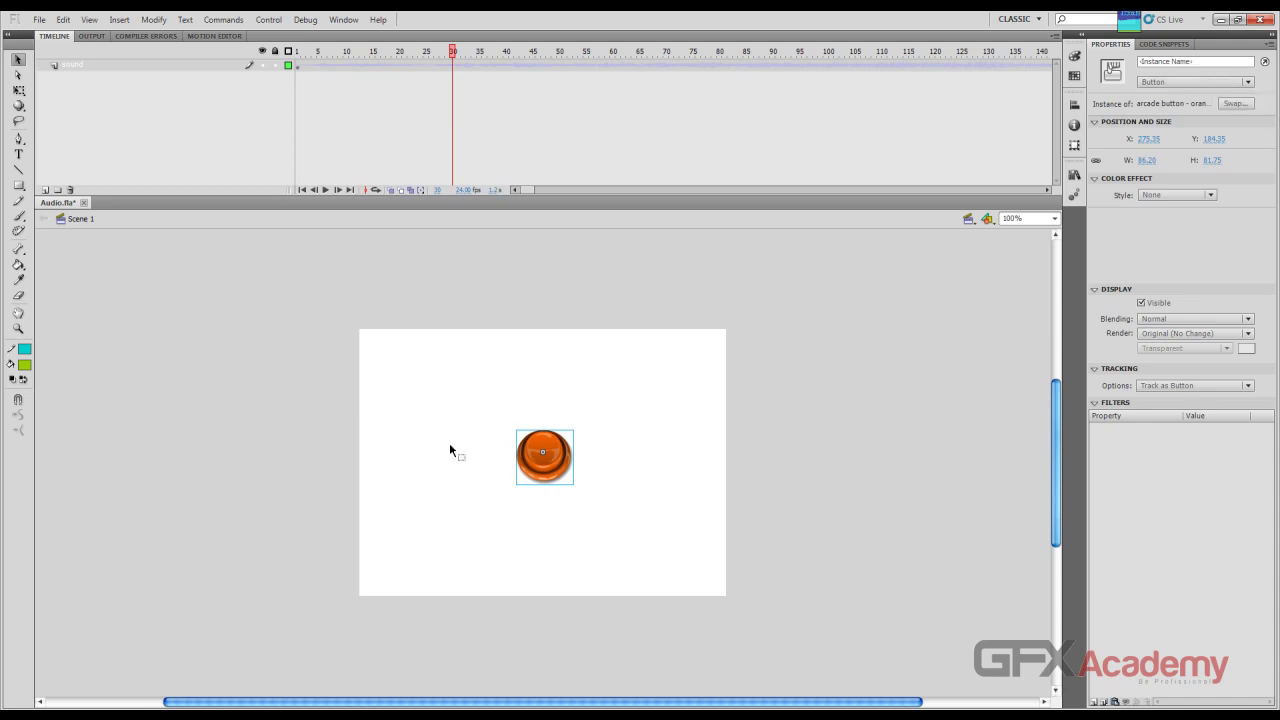
Step: Edit the orange button's symbol and add a new layer named sound above all its other layers
{"action": "double_click", "coordinate": [546, 456]}
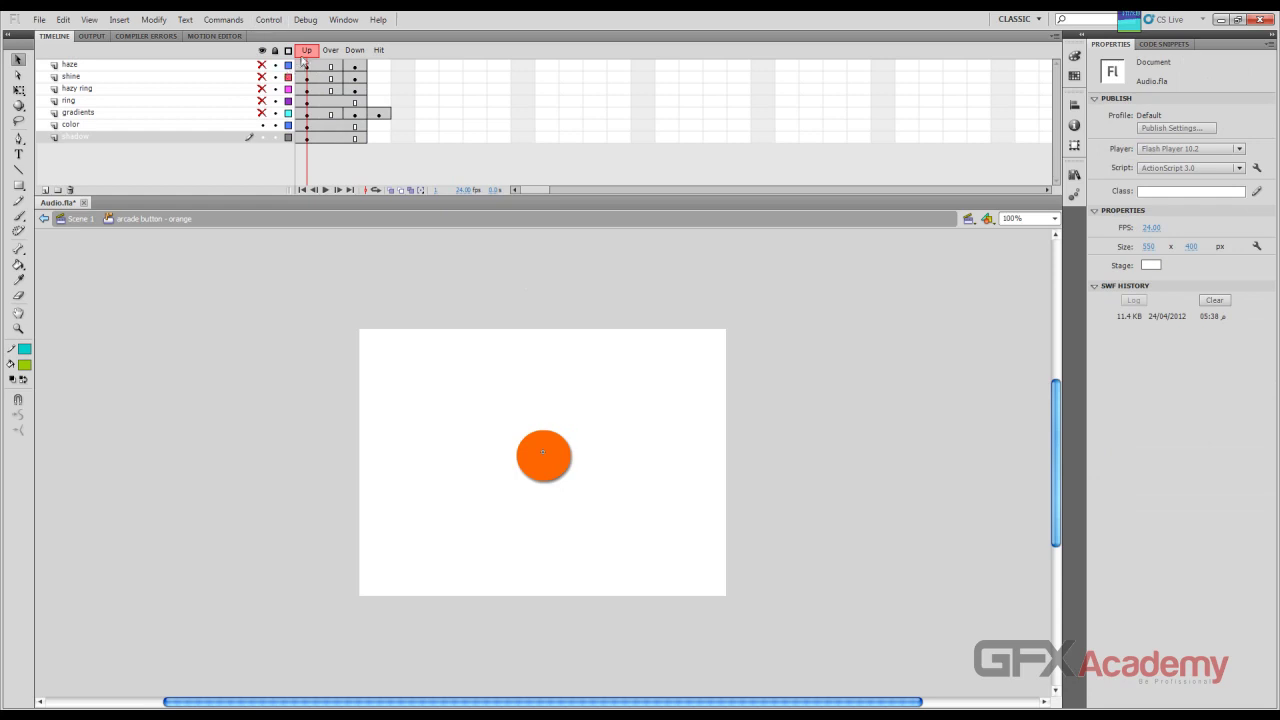
{"action": "left_click", "coordinate": [355, 50]}
{"action": "left_click", "coordinate": [307, 51]}
{"action": "mouse_move", "coordinate": [302, 57]}
{"action": "left_mouse_down"}
{"action": "mouse_move", "coordinate": [378, 55]}
{"action": "mouse_move", "coordinate": [312, 58]}
{"action": "left_mouse_up"}
{"action": "left_click", "coordinate": [45, 190]}
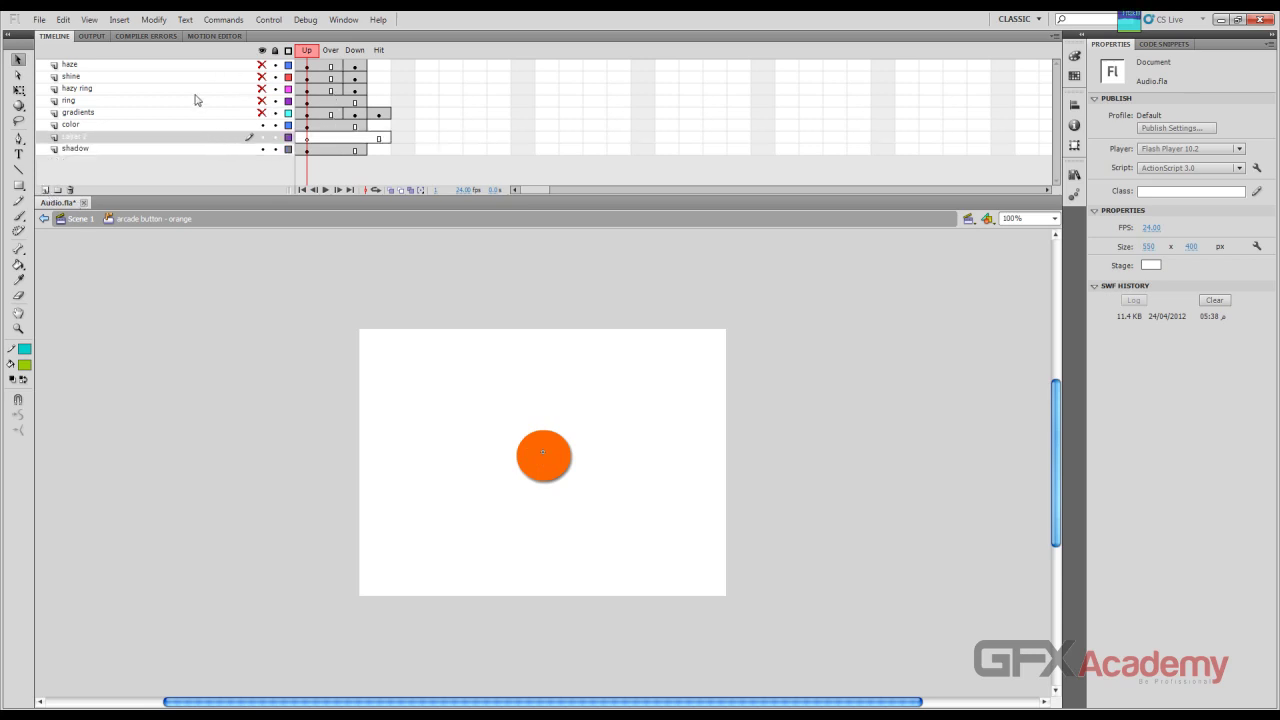
{"action": "left_click_drag", "start_coordinate": [160, 143], "coordinate": [180, 66]}
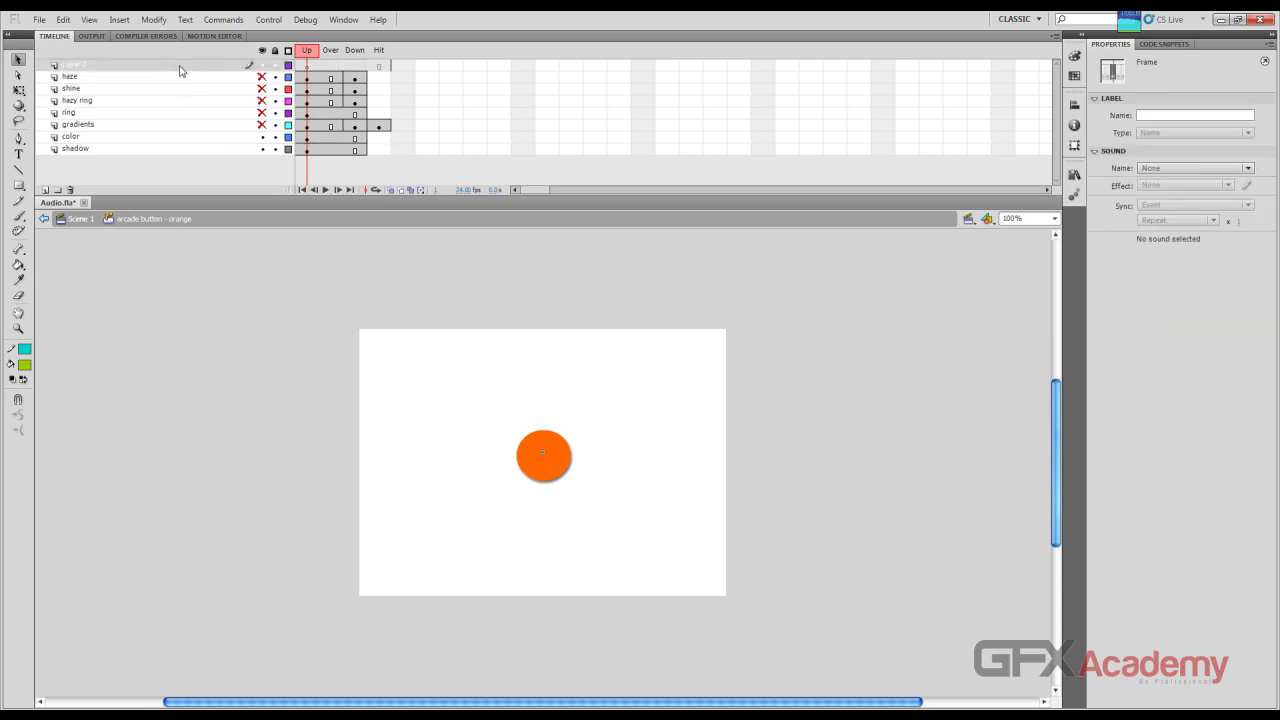
{"action": "double_click", "coordinate": [180, 65]}
{"action": "type", "text": "a"}
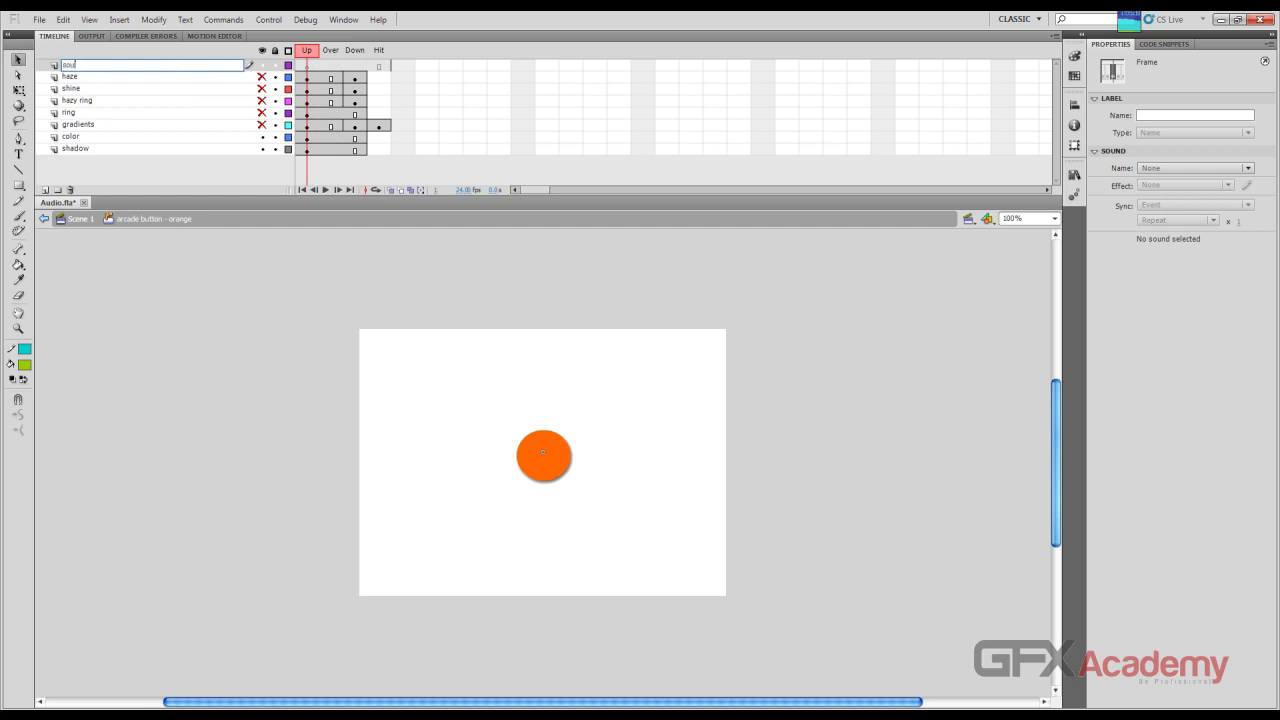
{"action": "key", "text": "Return"}
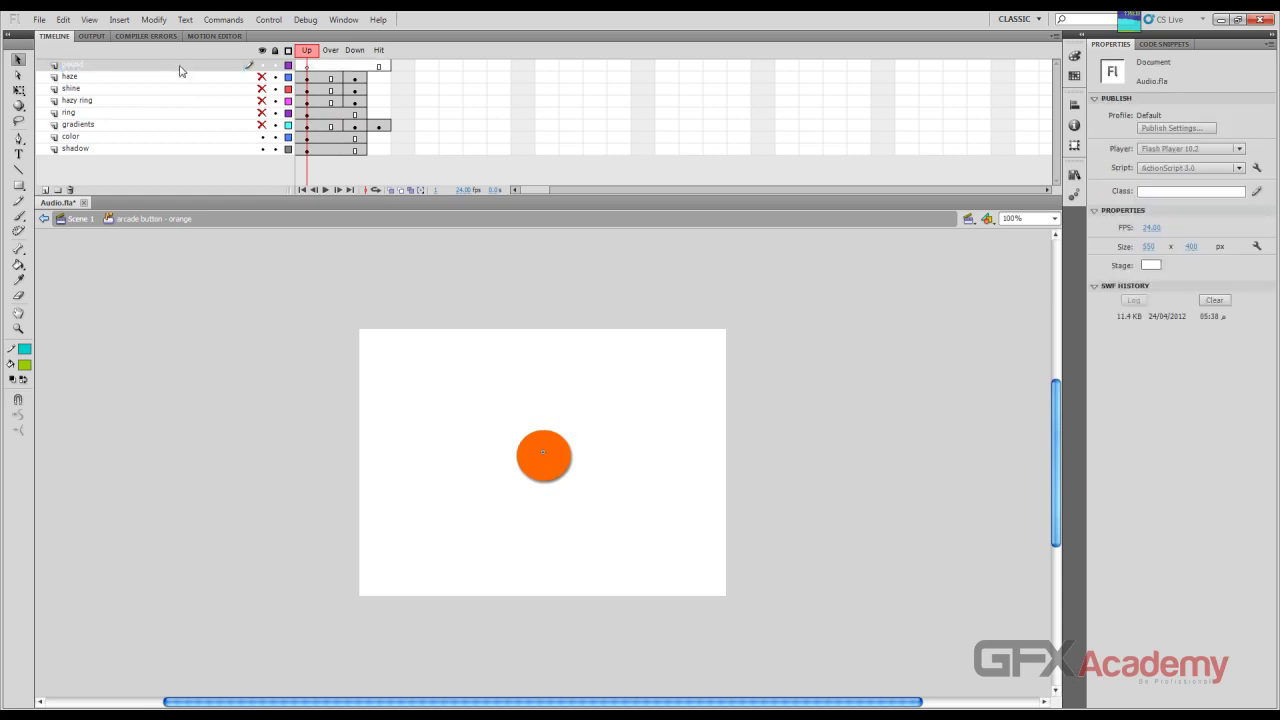
Step: Insert a blank keyframe in the sound layer's Over frame, assign HiTech Logo 02.wav to it and return to Scene 1
{"action": "left_click", "coordinate": [331, 66]}
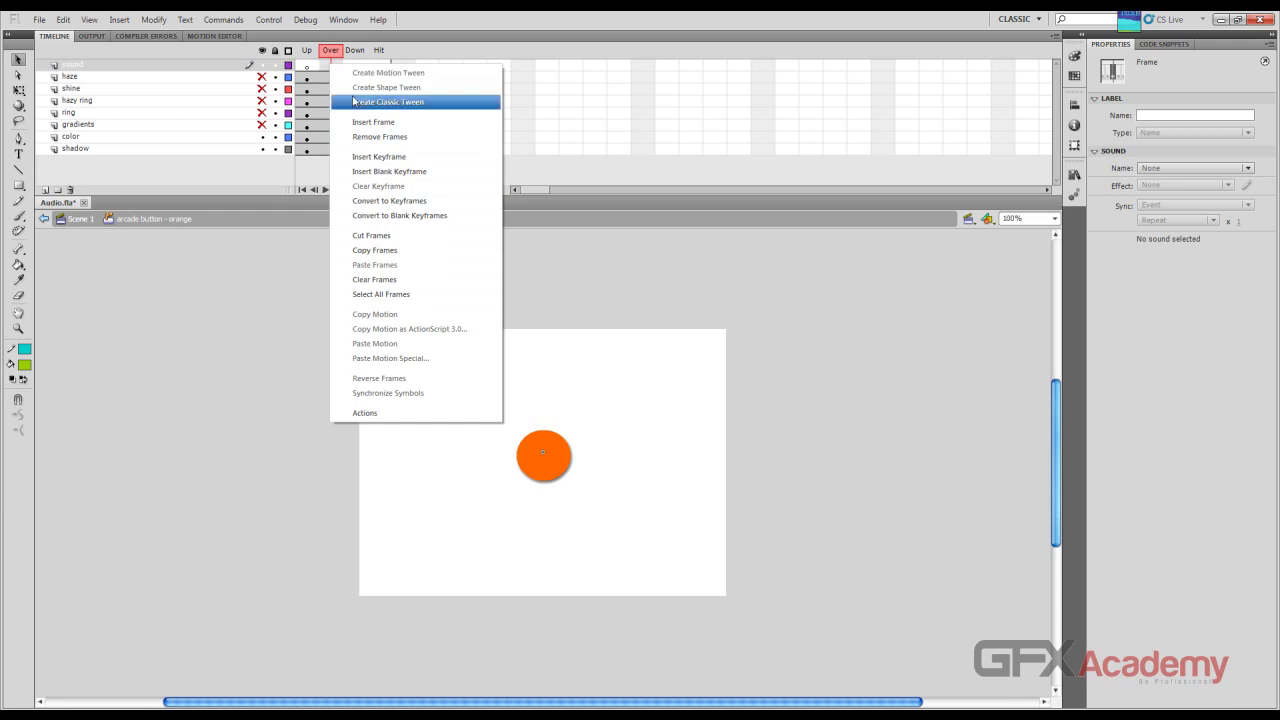
{"action": "left_click", "coordinate": [415, 172]}
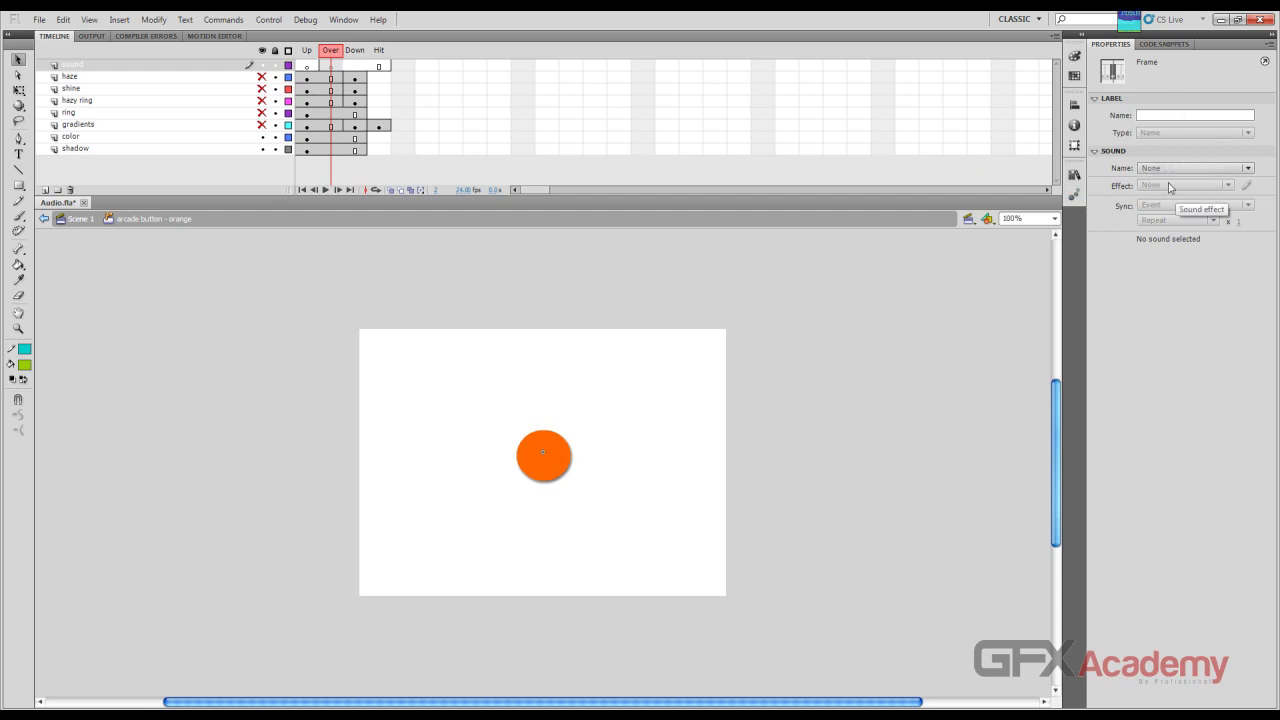
{"action": "left_click", "coordinate": [1247, 168]}
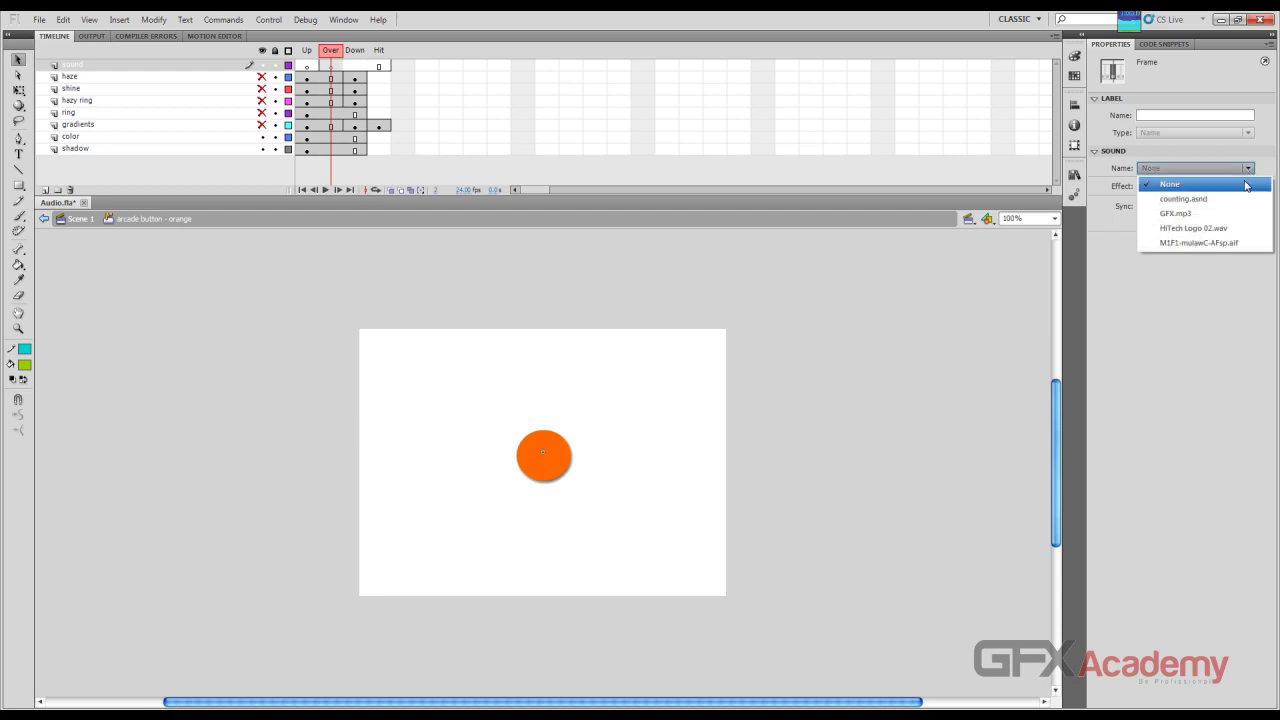
{"action": "left_click", "coordinate": [1215, 230]}
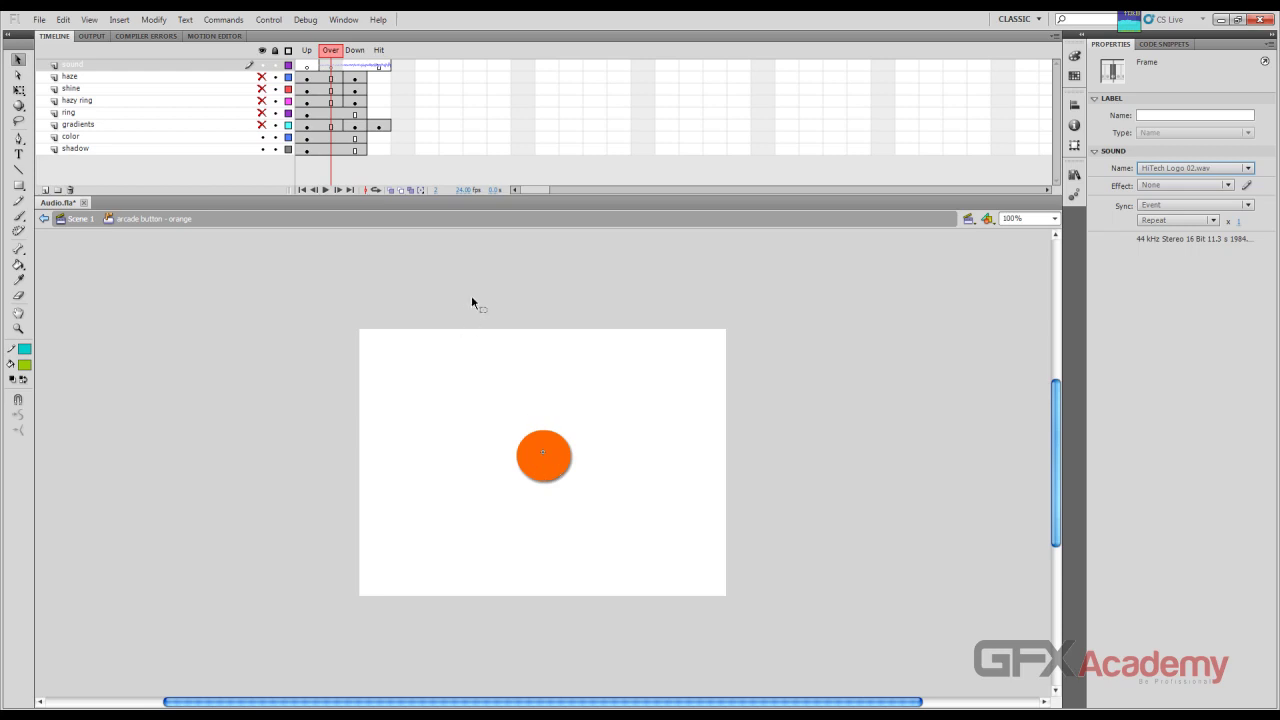
{"action": "left_click", "coordinate": [73, 220]}
{"action": "left_click", "coordinate": [365, 314]}
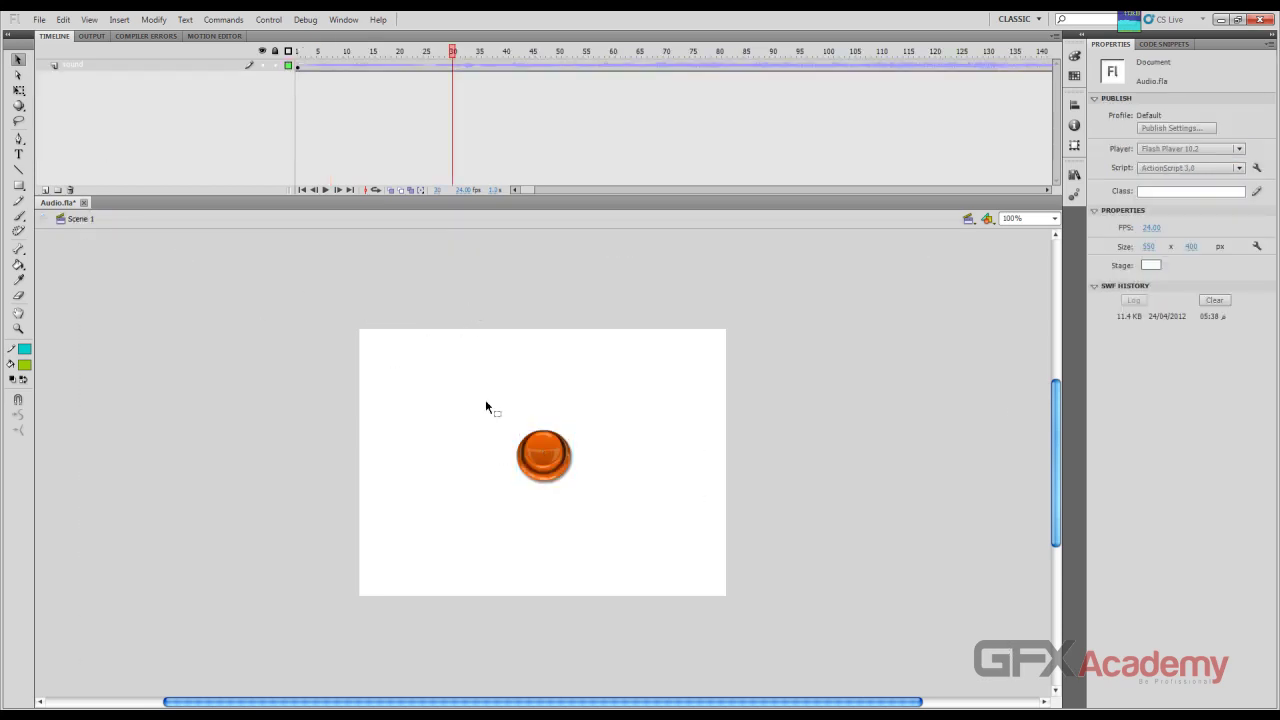
Step: Enable Simple Buttons to try the orange button's sound on the stage, and turn the option off again
{"action": "left_click", "coordinate": [283, 22]}
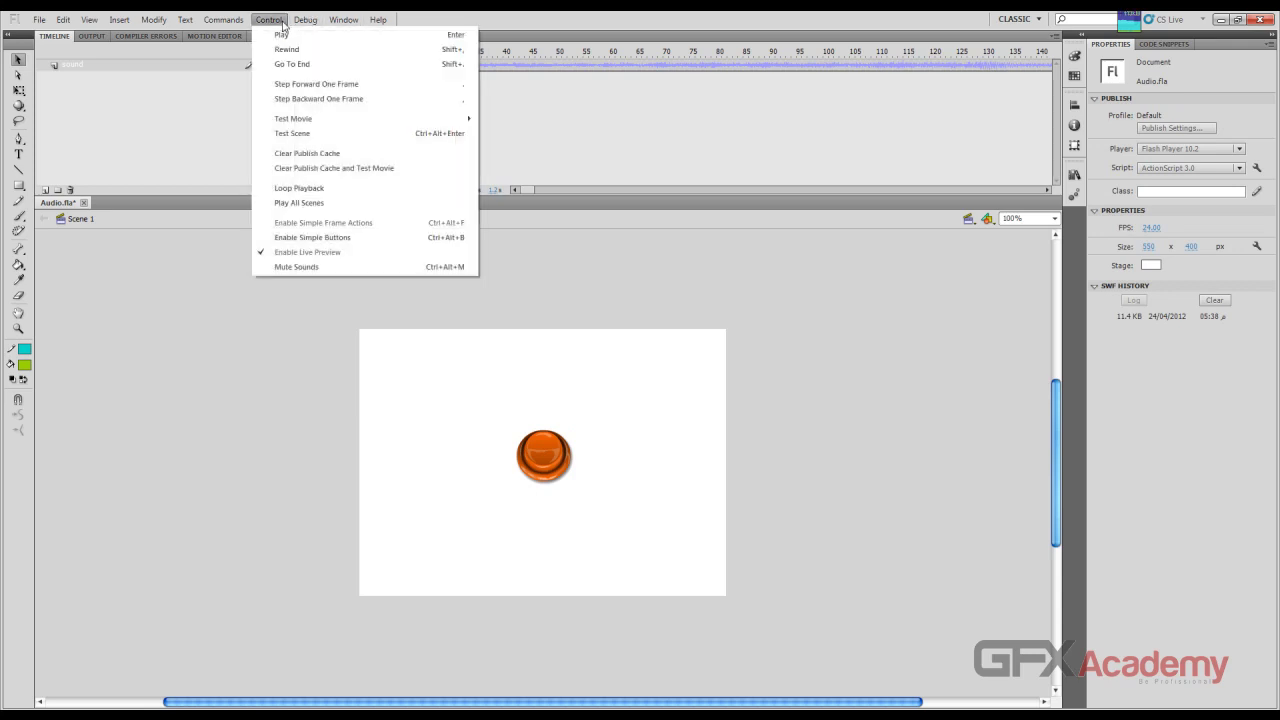
{"action": "left_click", "coordinate": [356, 243]}
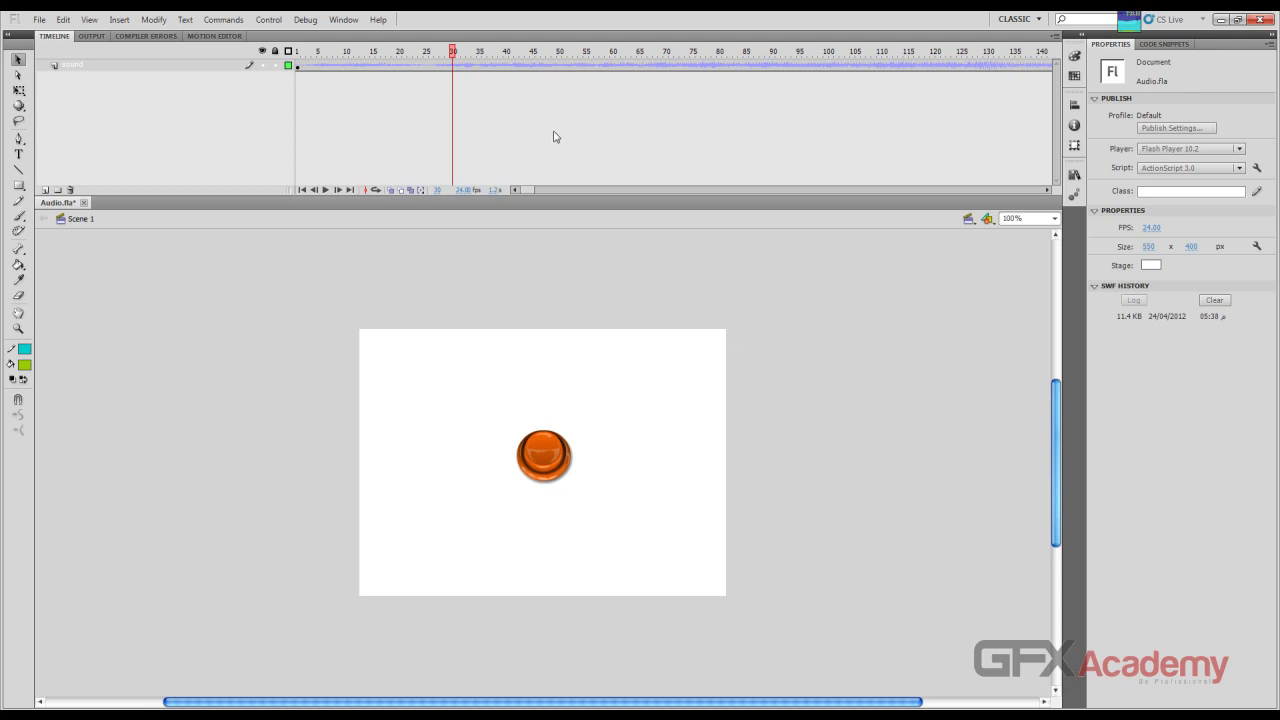
{"action": "mouse_move", "coordinate": [531, 190]}
{"action": "left_mouse_down"}
{"action": "mouse_move", "coordinate": [570, 189]}
{"action": "mouse_move", "coordinate": [527, 189]}
{"action": "left_mouse_up"}
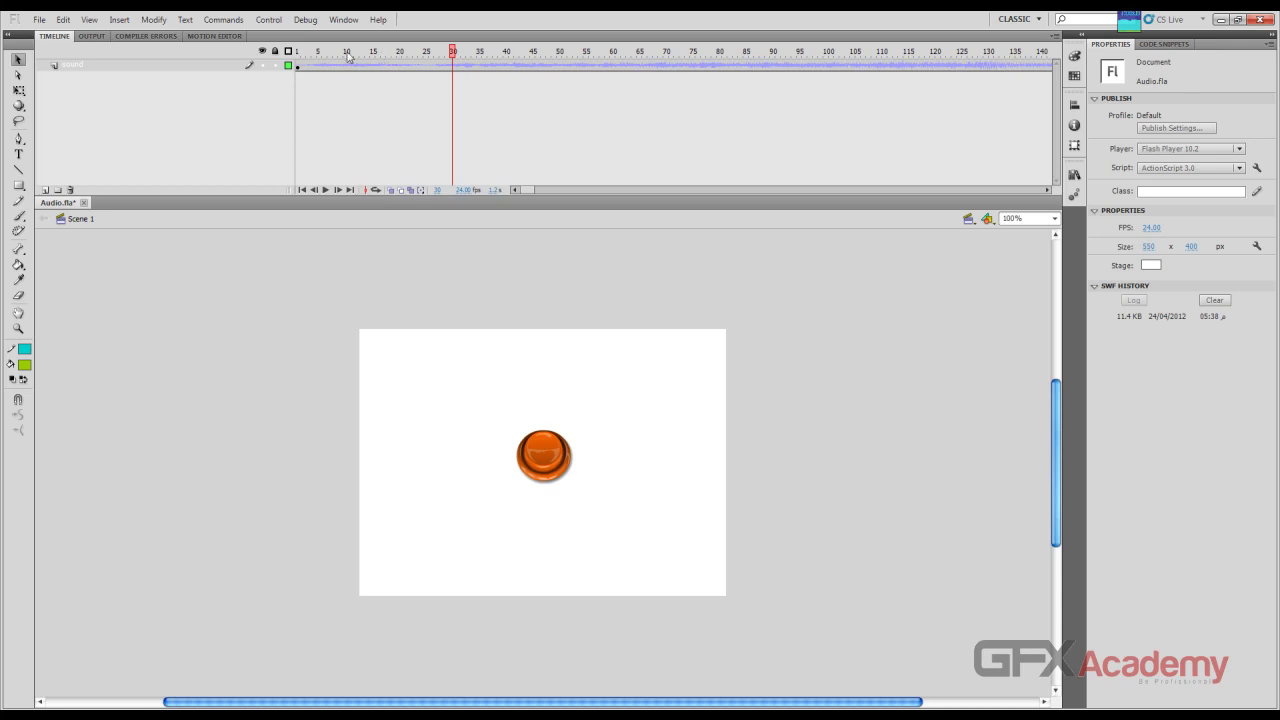
{"action": "left_click", "coordinate": [279, 22]}
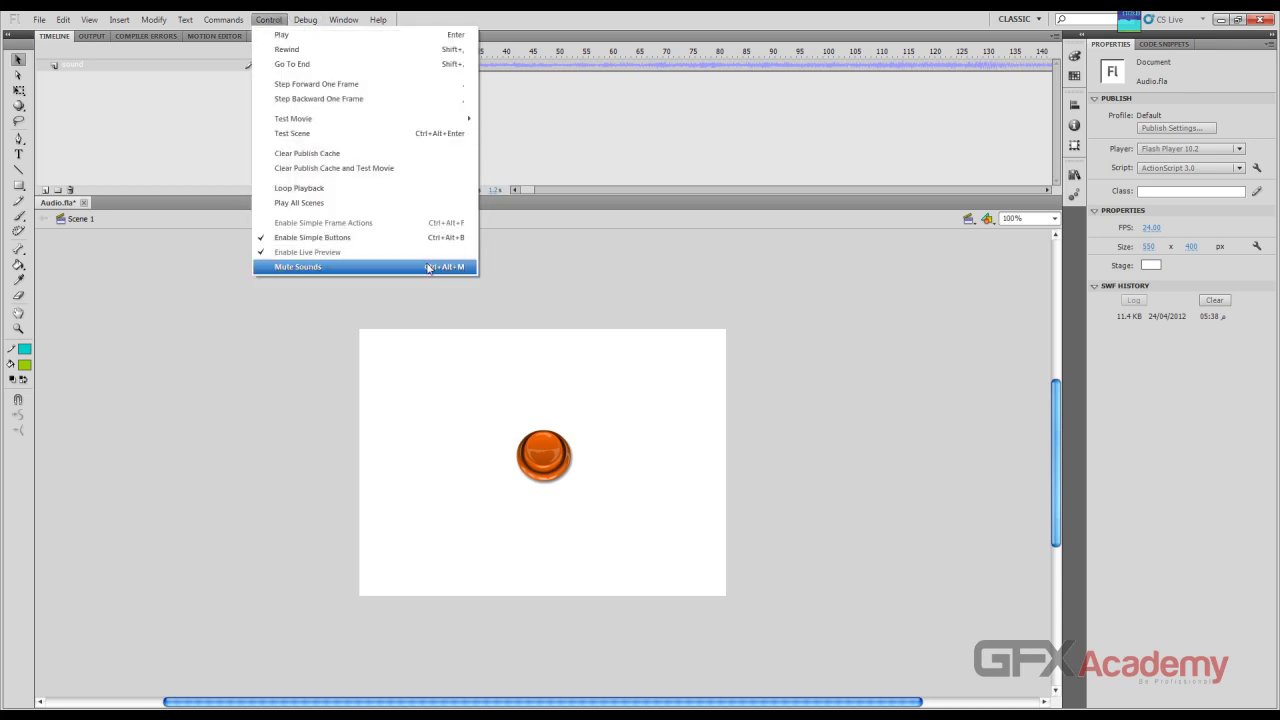
{"action": "left_click", "coordinate": [393, 240]}
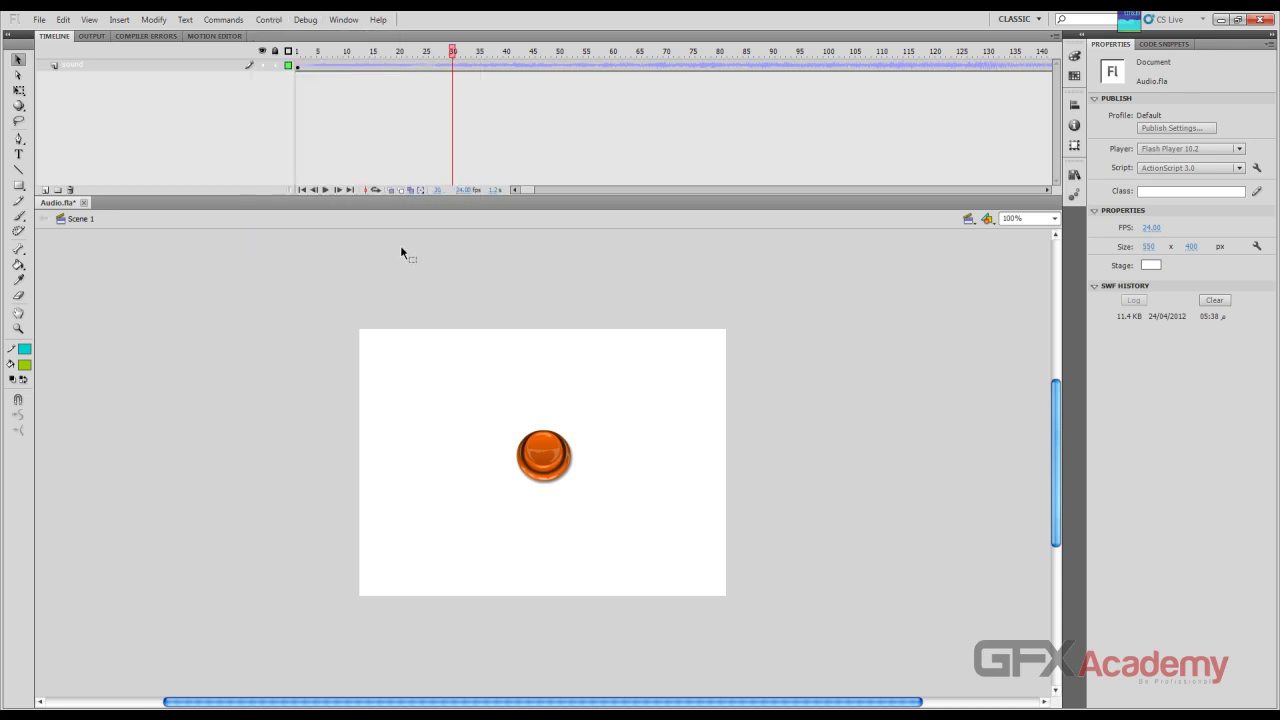
Step: Select the orange arcade button on the stage and open the common Sounds library, enlarged to show more of its list
{"action": "left_click", "coordinate": [572, 464]}
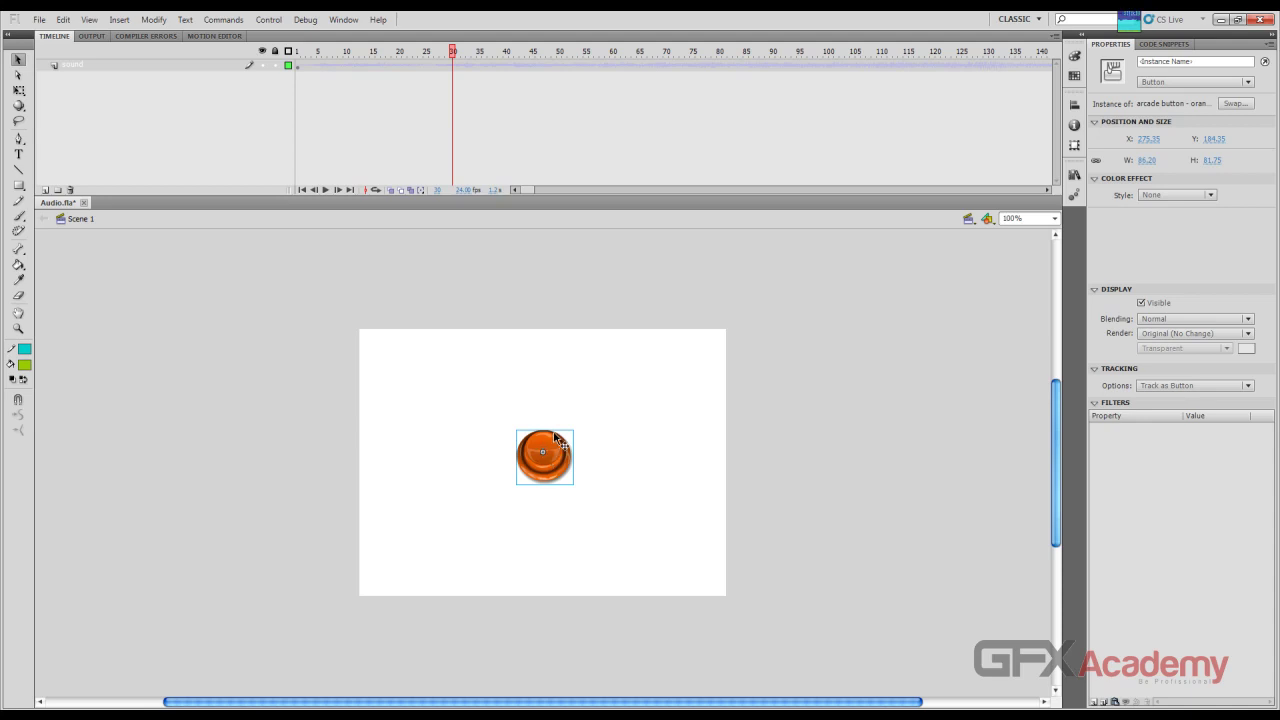
{"action": "left_click", "coordinate": [340, 25]}
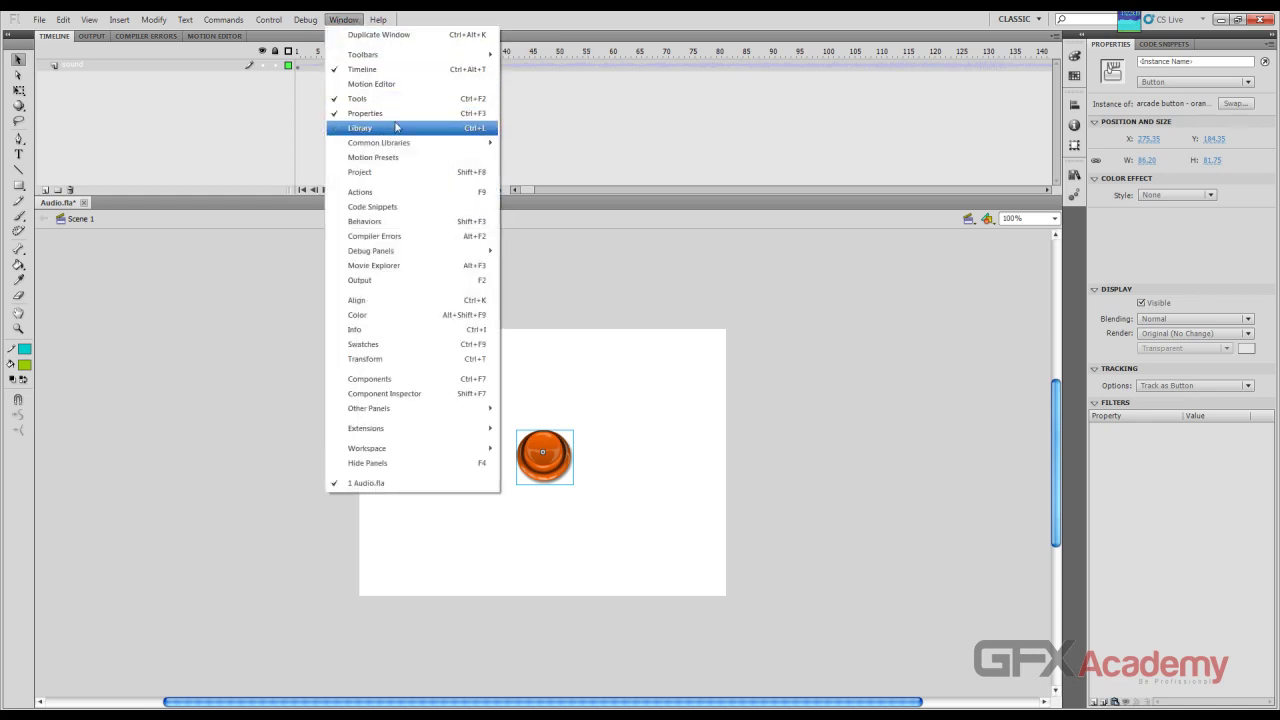
{"action": "mouse_move", "coordinate": [412, 145]}
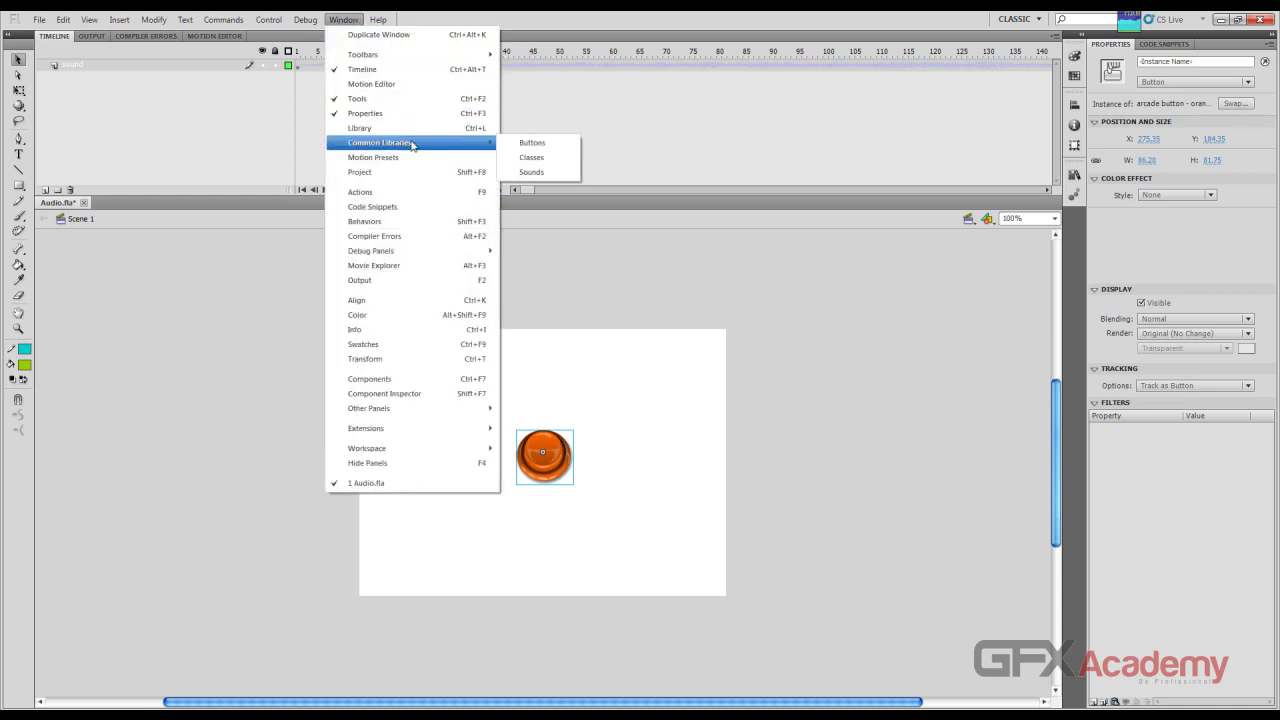
{"action": "left_click", "coordinate": [537, 172]}
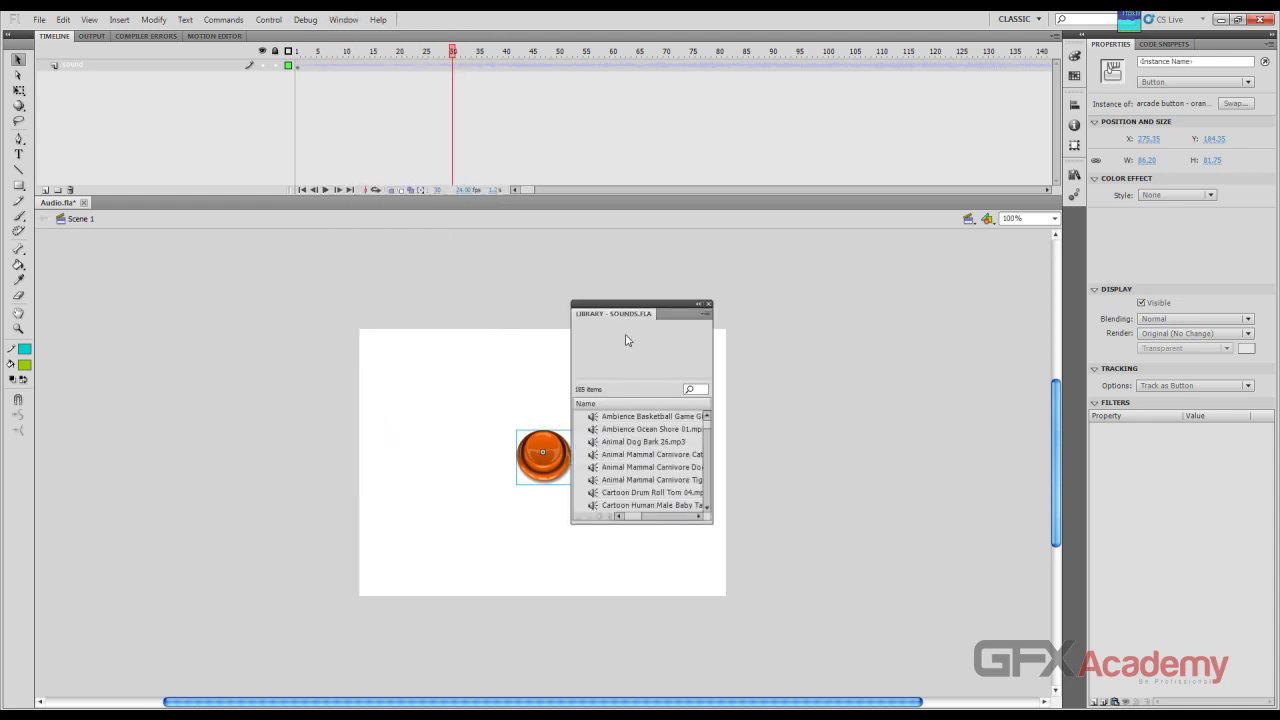
{"action": "left_click_drag", "start_coordinate": [627, 320], "coordinate": [655, 313]}
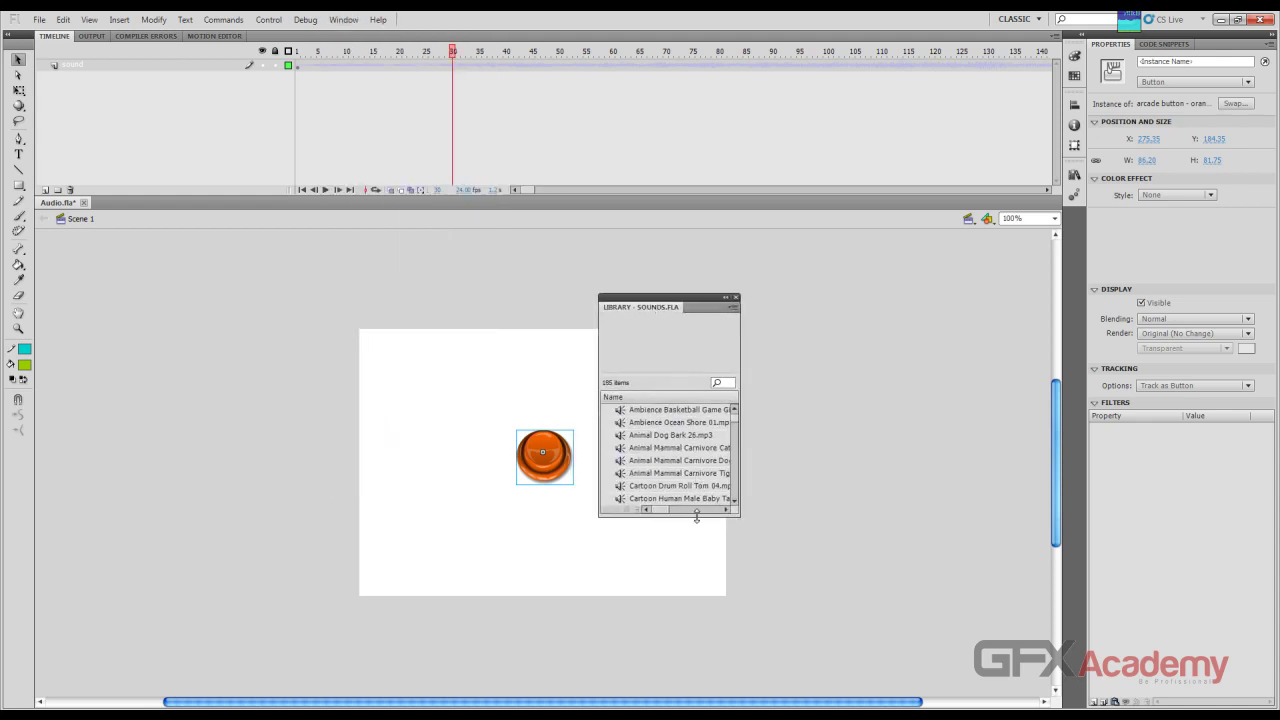
{"action": "left_click_drag", "start_coordinate": [700, 516], "coordinate": [702, 647]}
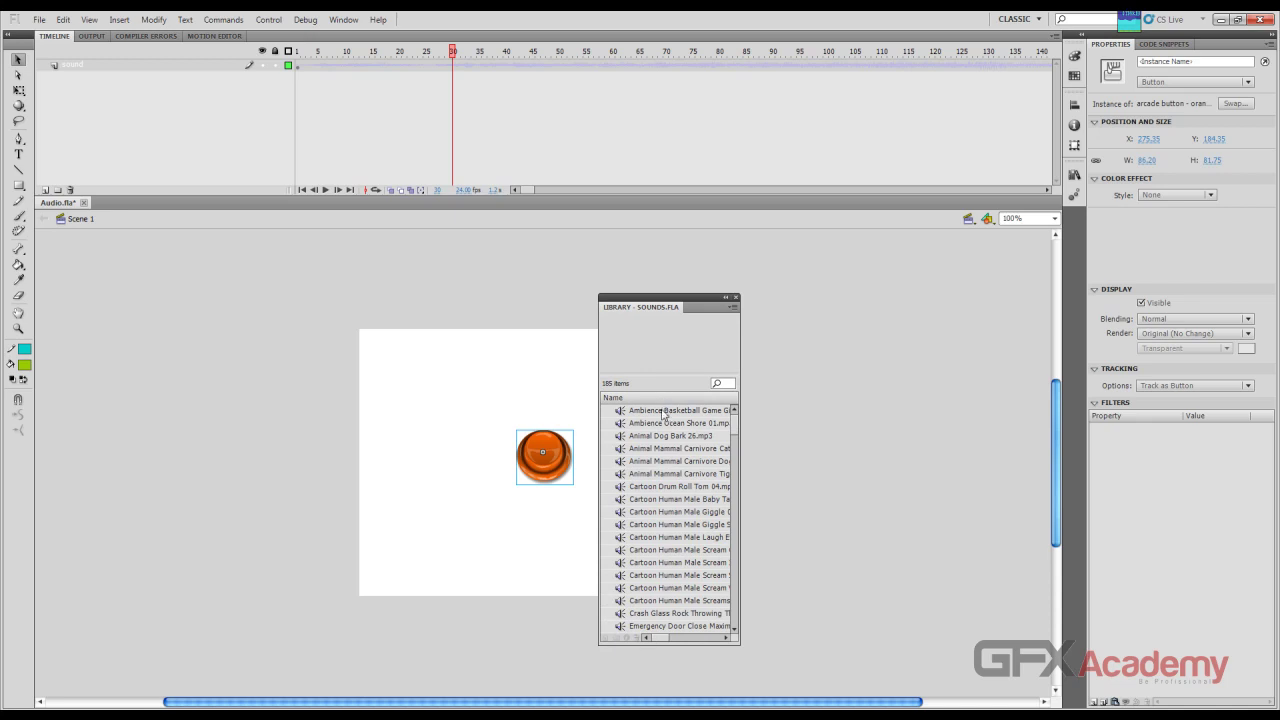
Step: Preview the Ambience Basketball Game, Ambience Ocean Shore 01 and Animal Dog Bark 26 sounds from the Sounds library
{"action": "left_click", "coordinate": [665, 410]}
{"action": "left_click", "coordinate": [733, 318]}
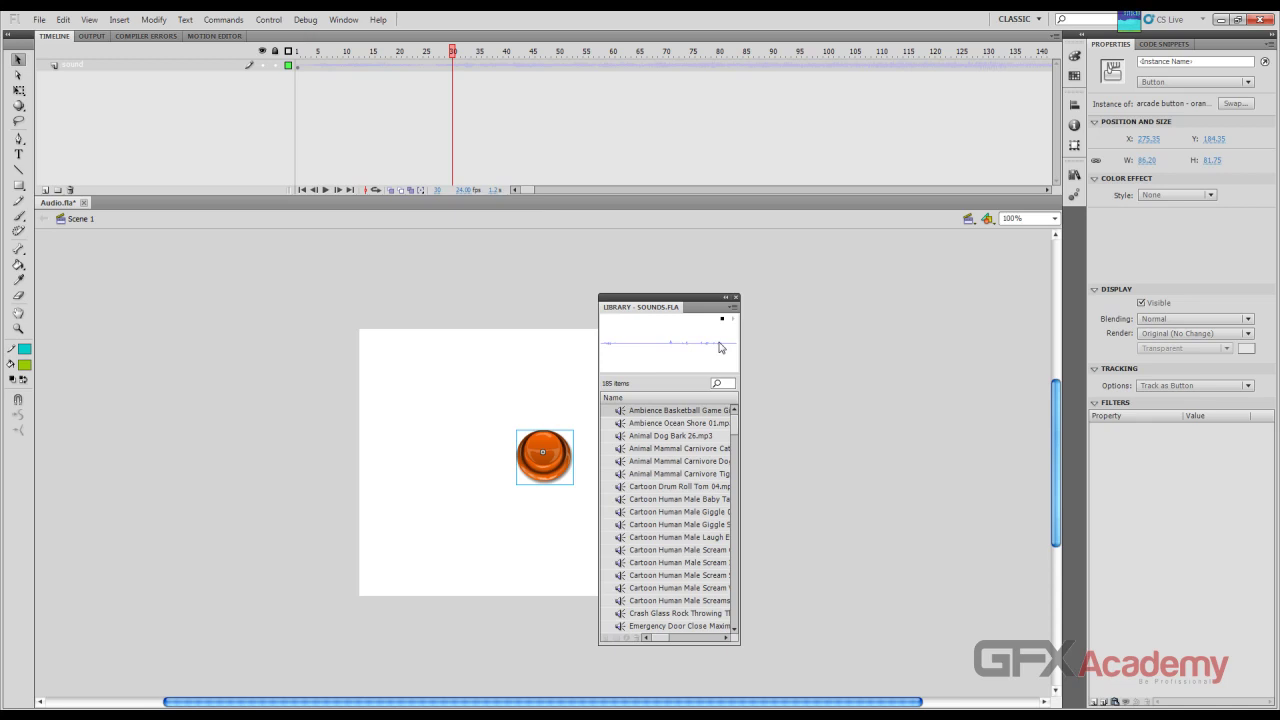
{"action": "left_click", "coordinate": [686, 426]}
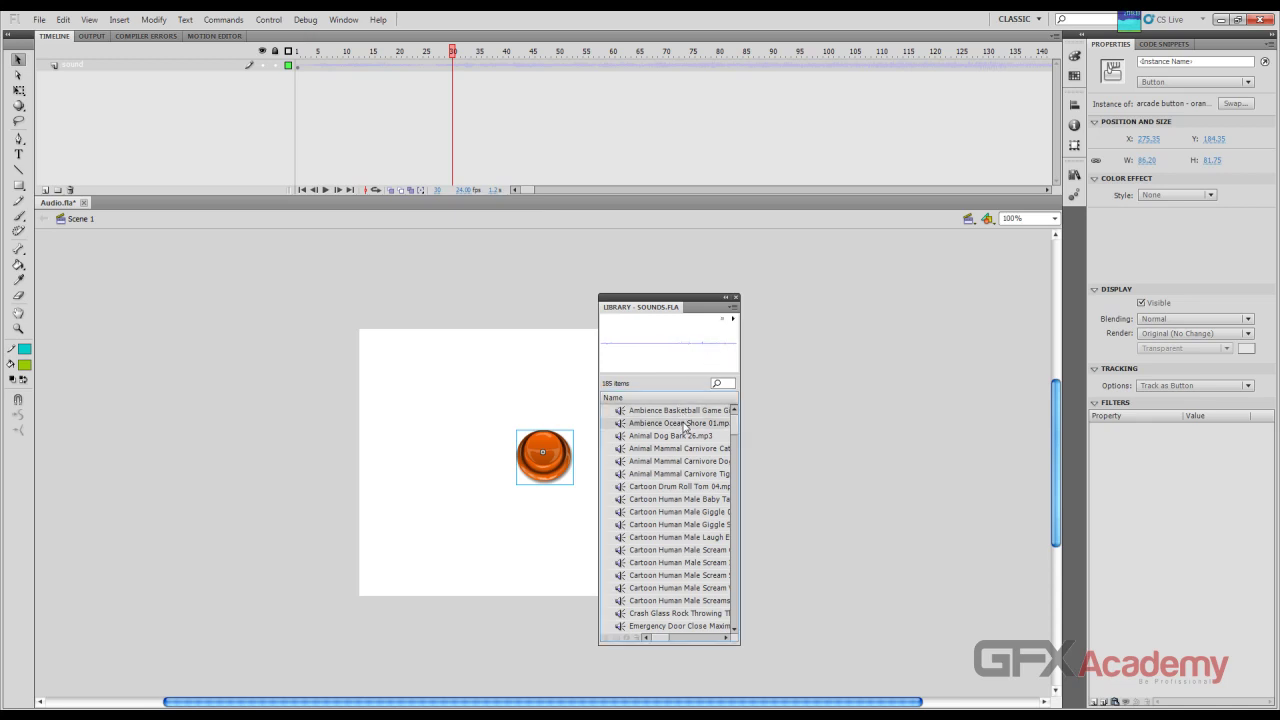
{"action": "left_click", "coordinate": [733, 319]}
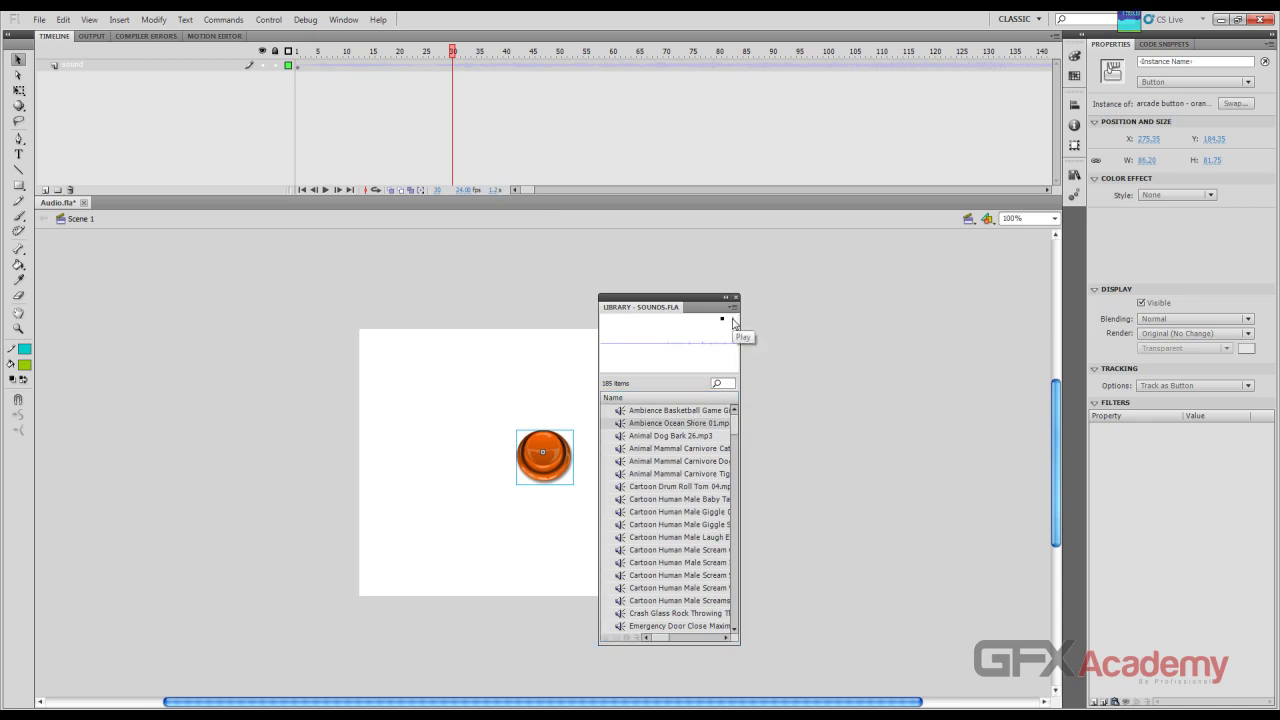
{"action": "left_click", "coordinate": [690, 441]}
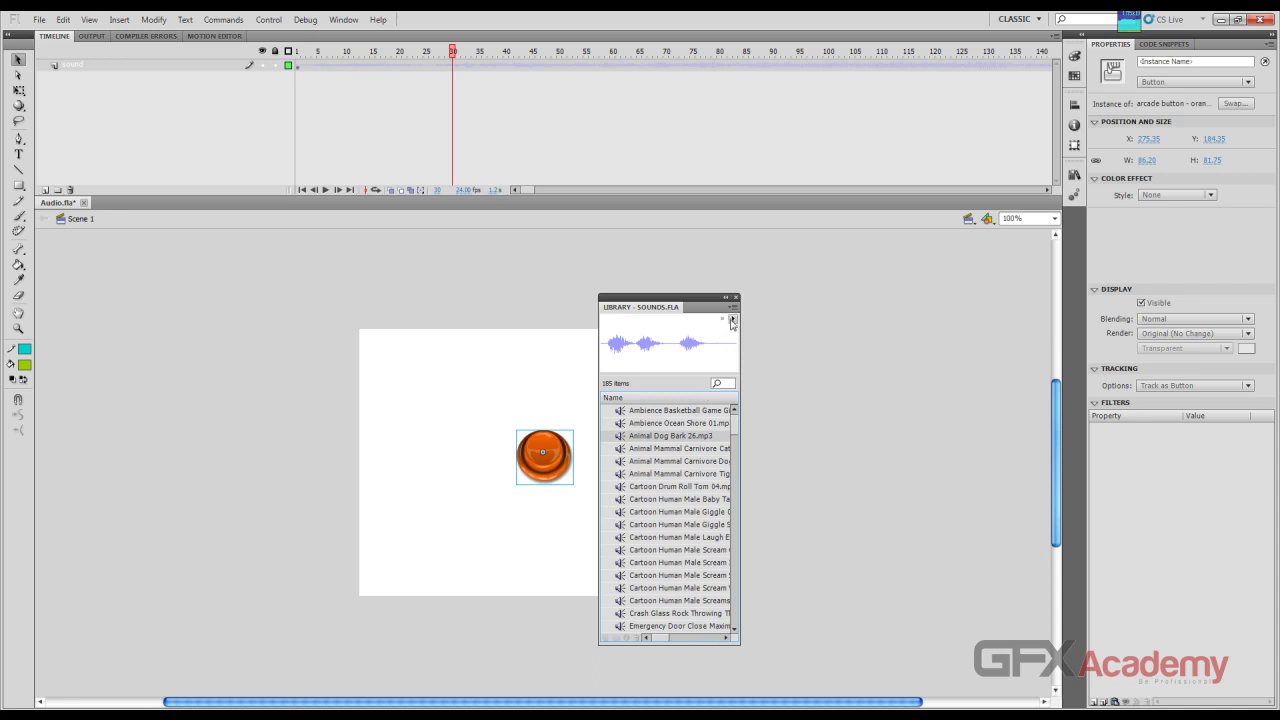
{"action": "left_click", "coordinate": [734, 319]}
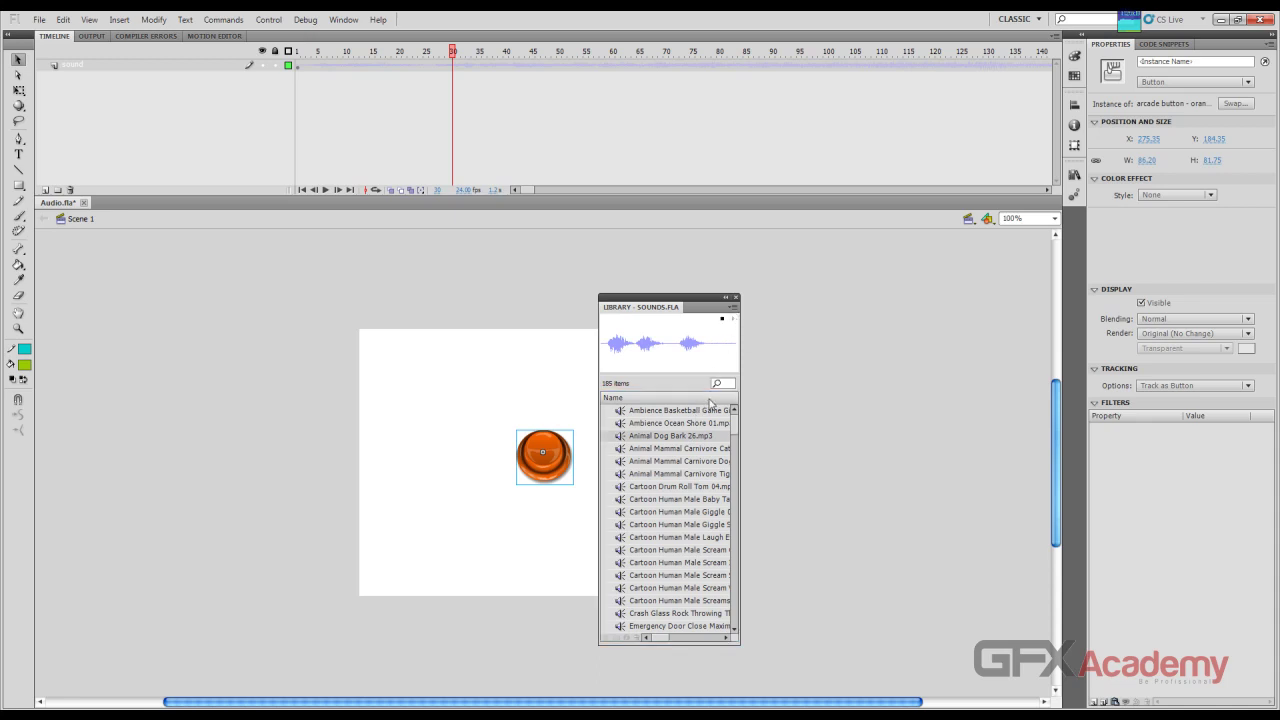
Step: Preview the three Animal Mammal Carnivore sounds in the Sounds library
{"action": "left_click", "coordinate": [697, 448]}
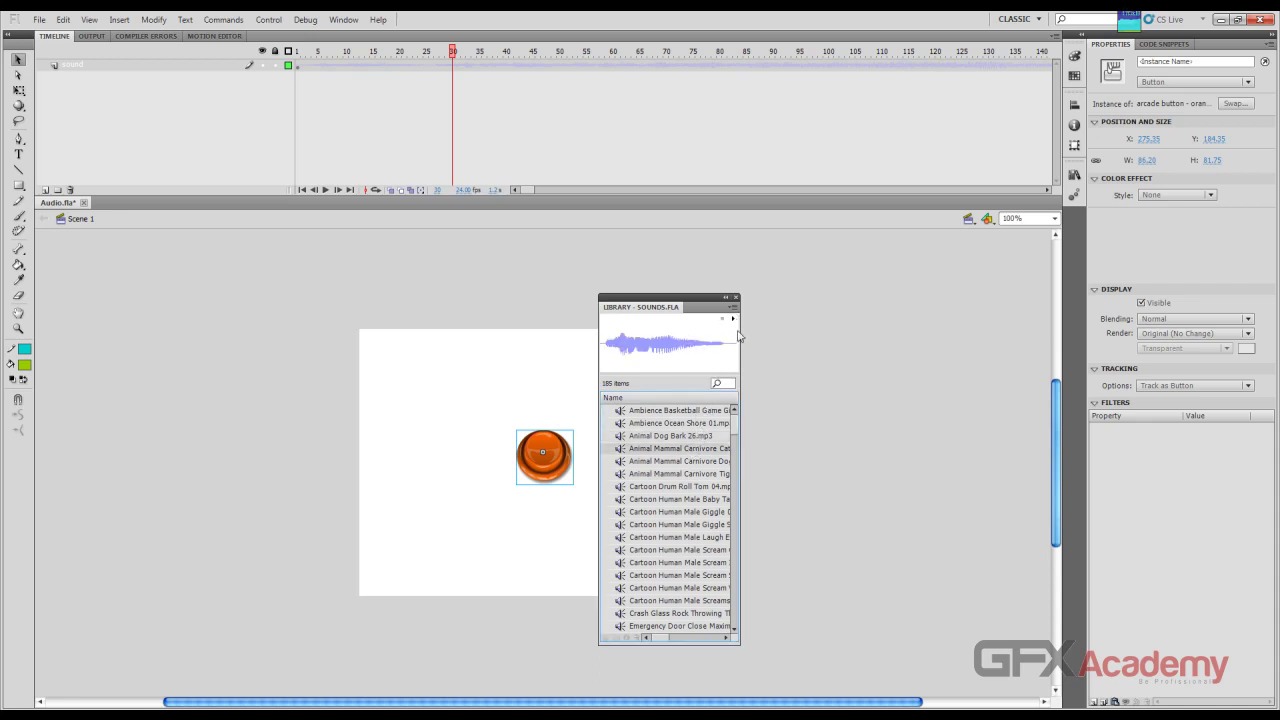
{"action": "left_click", "coordinate": [733, 318]}
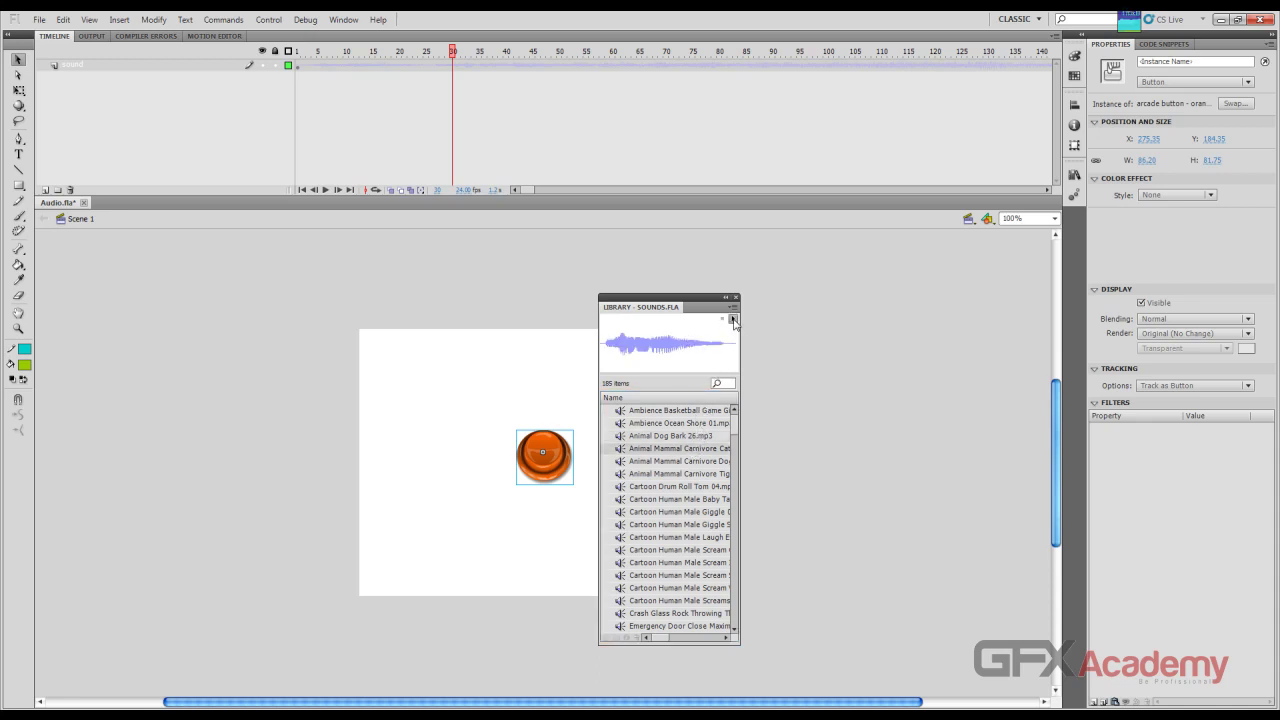
{"action": "left_click", "coordinate": [681, 462]}
{"action": "left_click", "coordinate": [733, 319]}
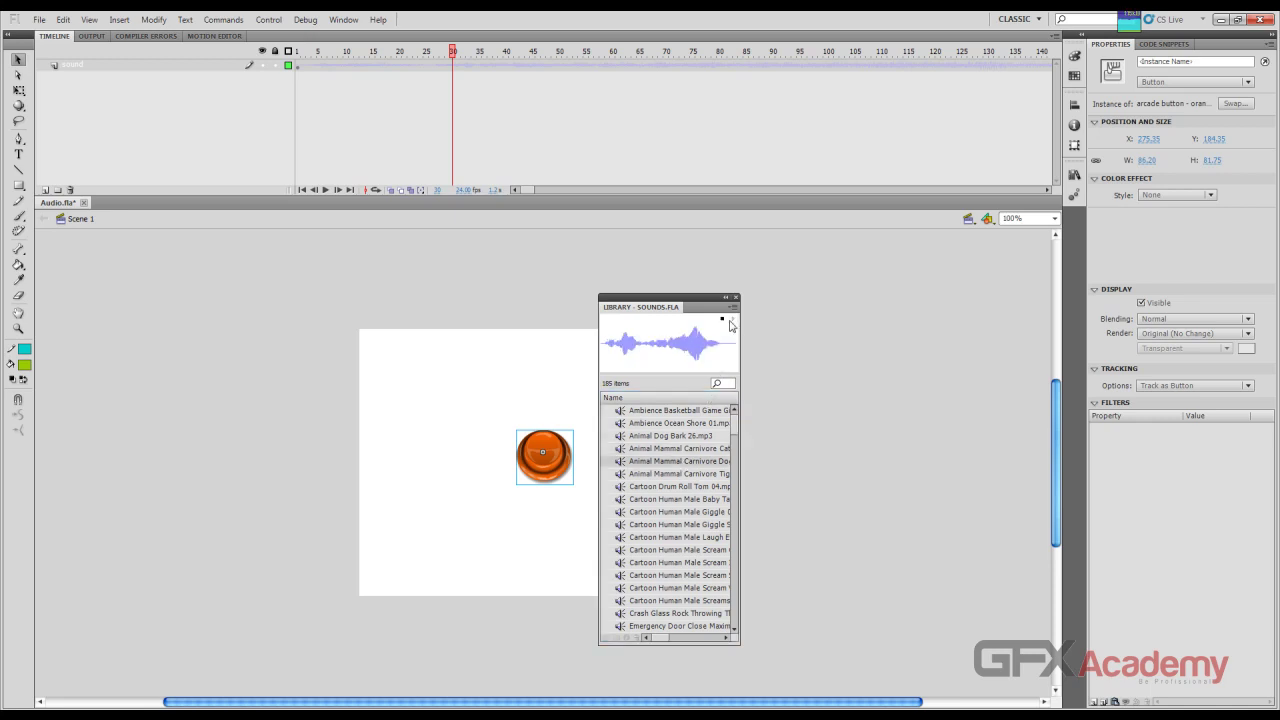
{"action": "left_click", "coordinate": [687, 473]}
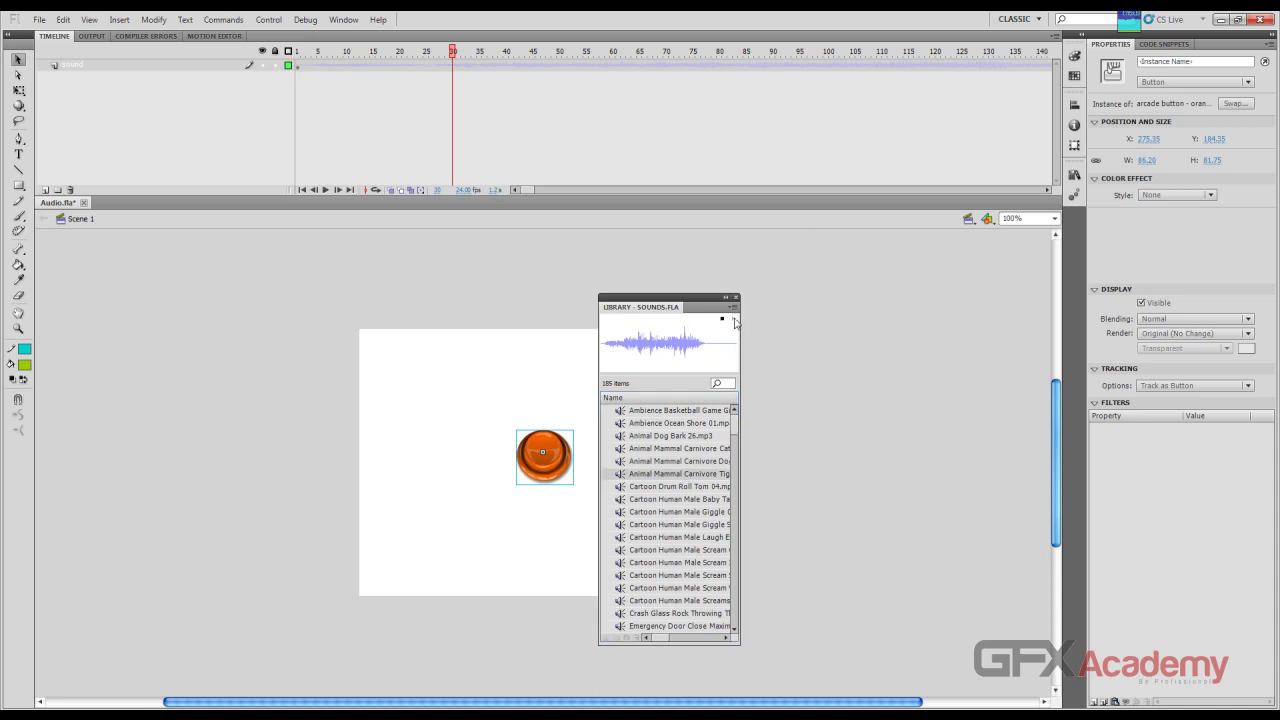
{"action": "left_click", "coordinate": [733, 319]}
Step: Preview Cartoon Drum Roll Tom 04 and the first Cartoon Human Male sounds in the Sounds library
{"action": "left_click", "coordinate": [675, 487]}
{"action": "left_click", "coordinate": [733, 319]}
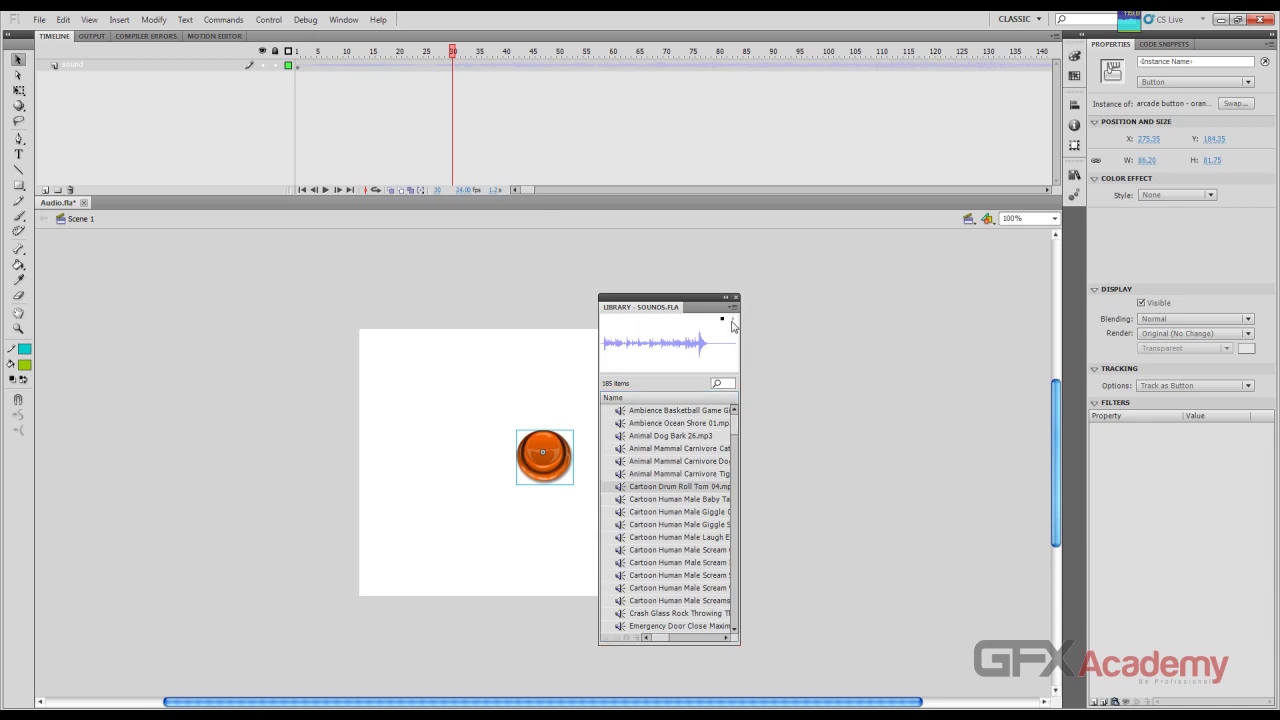
{"action": "left_click", "coordinate": [655, 499]}
{"action": "left_click", "coordinate": [733, 319]}
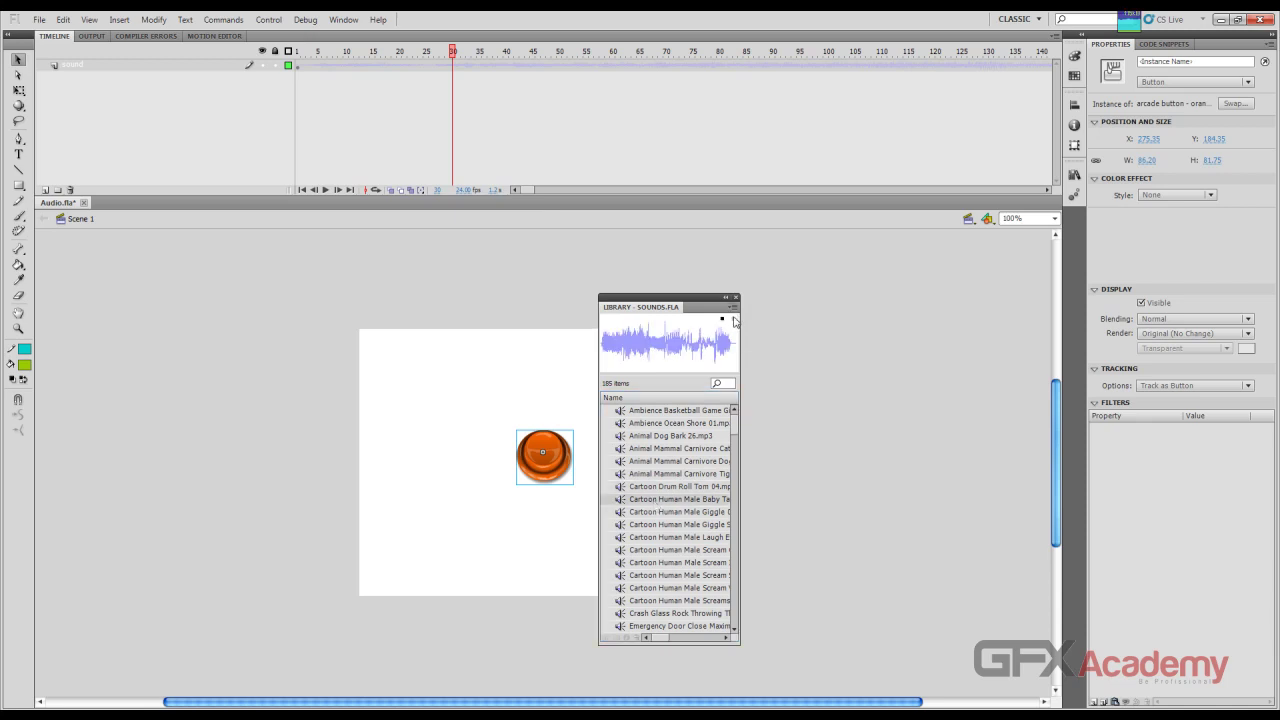
{"action": "left_click", "coordinate": [678, 514]}
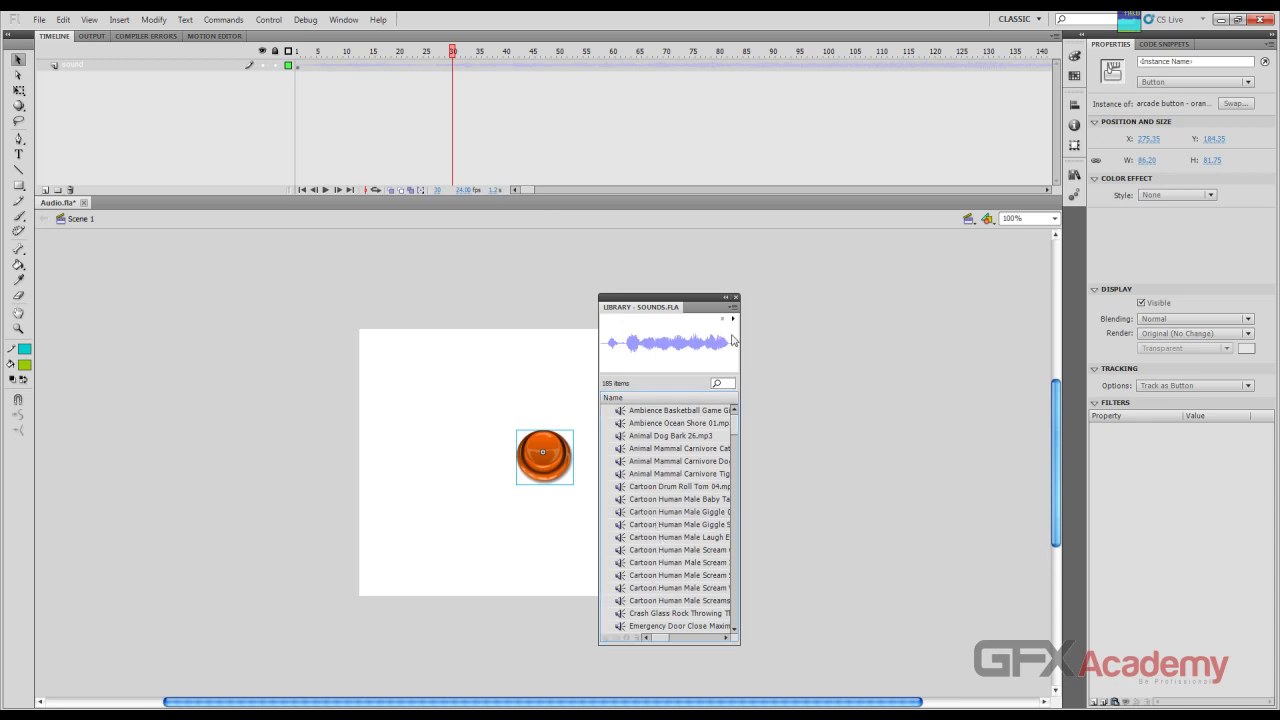
Step: Preview the Human Crowd No 05, Human Male Burp 01 and Human Male Clear Throat 01 sounds
{"action": "scroll", "coordinate": [716, 492], "scroll_direction": "down", "scroll_amount": 4}
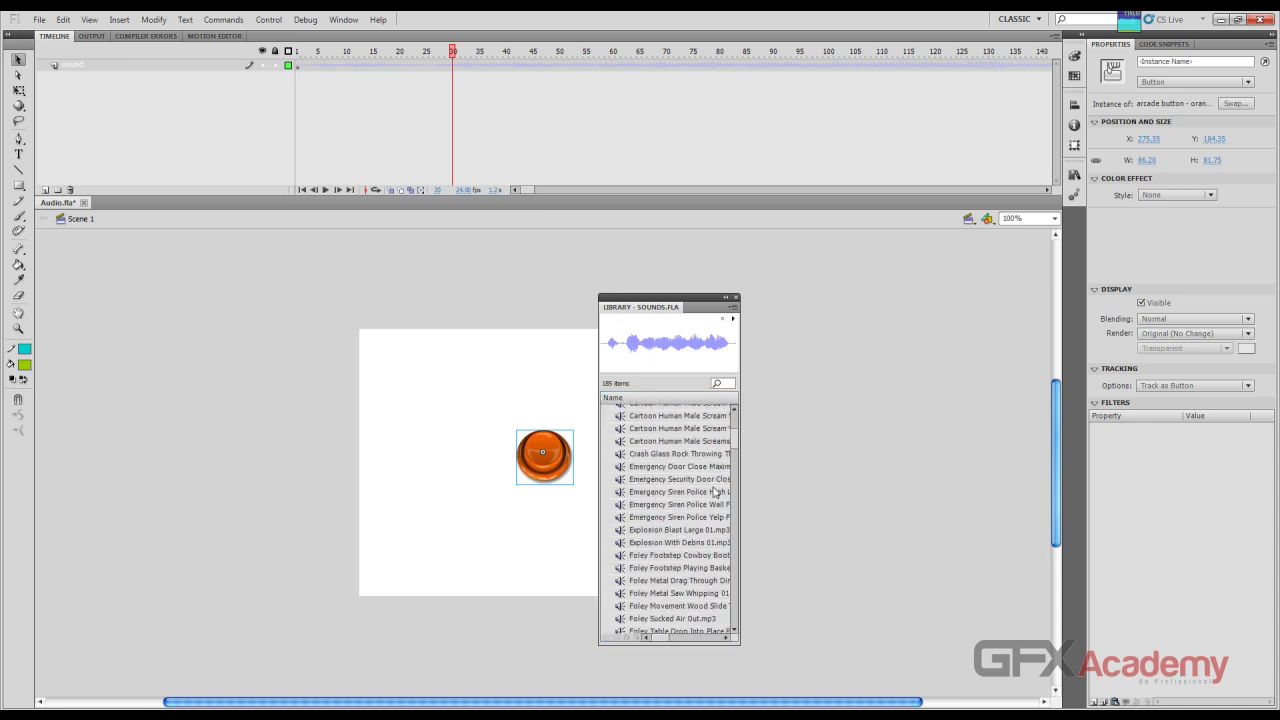
{"action": "scroll", "coordinate": [716, 492], "scroll_direction": "down", "scroll_amount": 10}
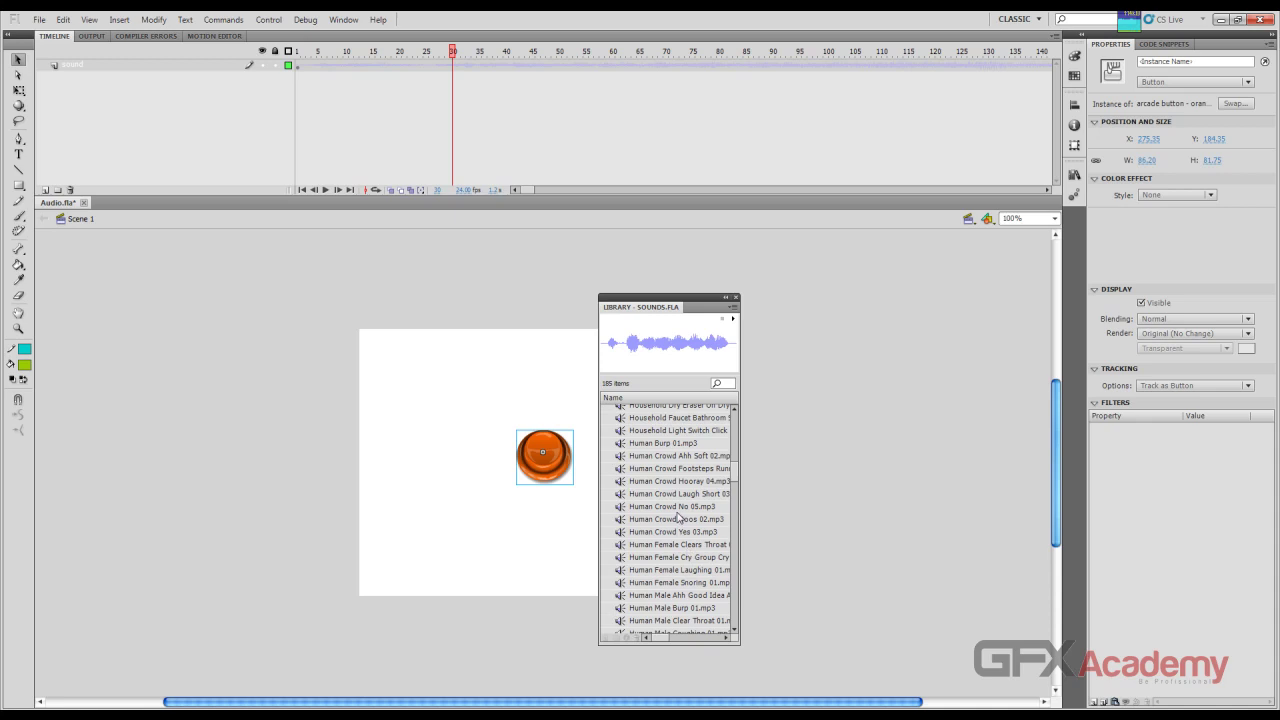
{"action": "left_click", "coordinate": [677, 510]}
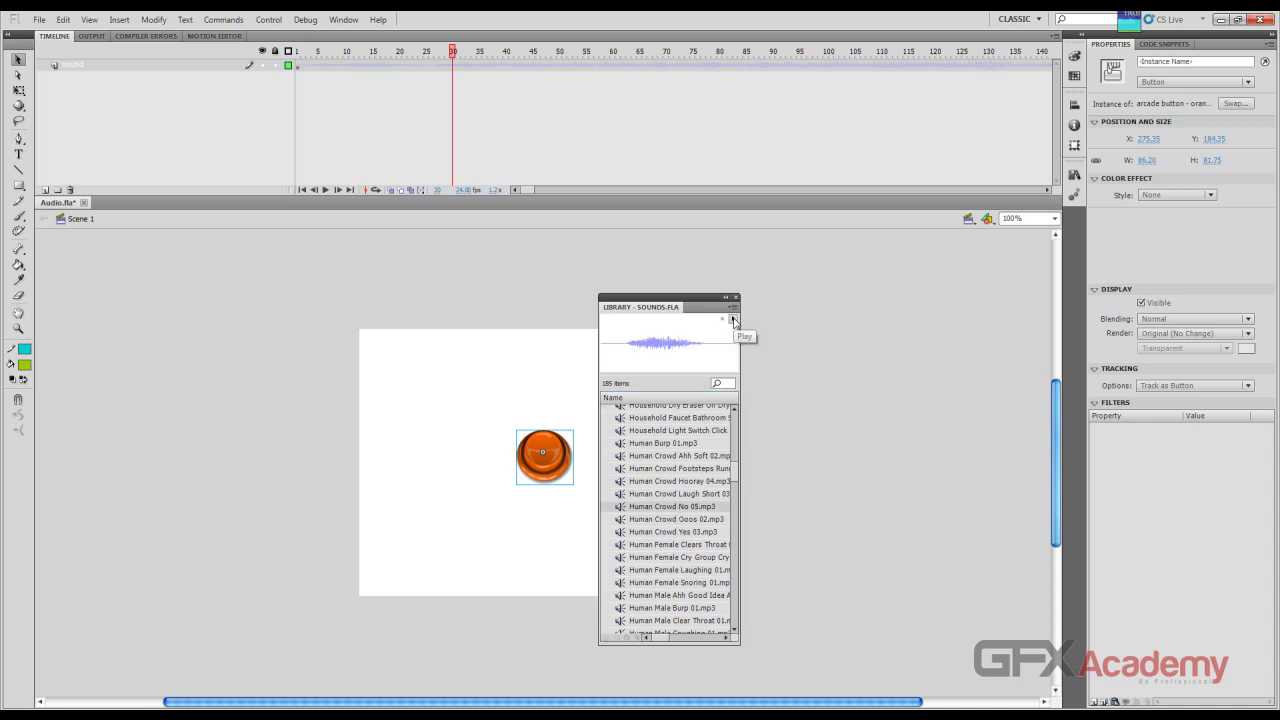
{"action": "left_click", "coordinate": [660, 608]}
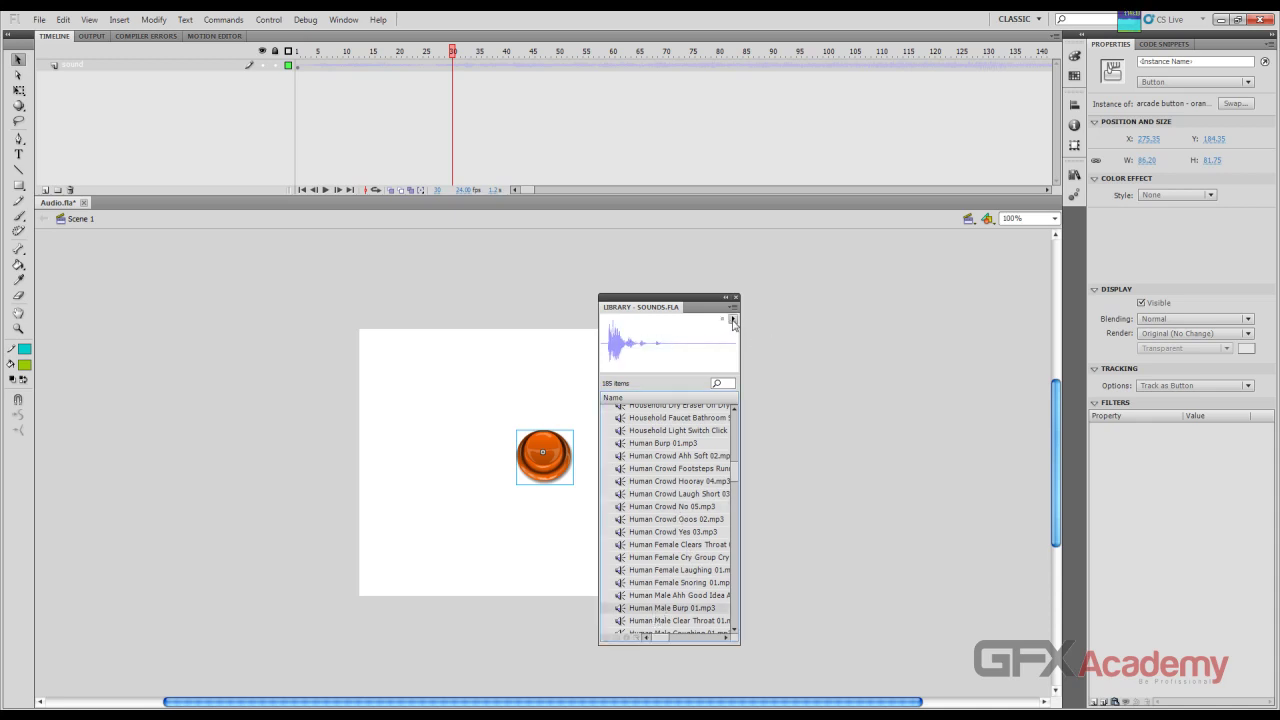
{"action": "left_click", "coordinate": [733, 320]}
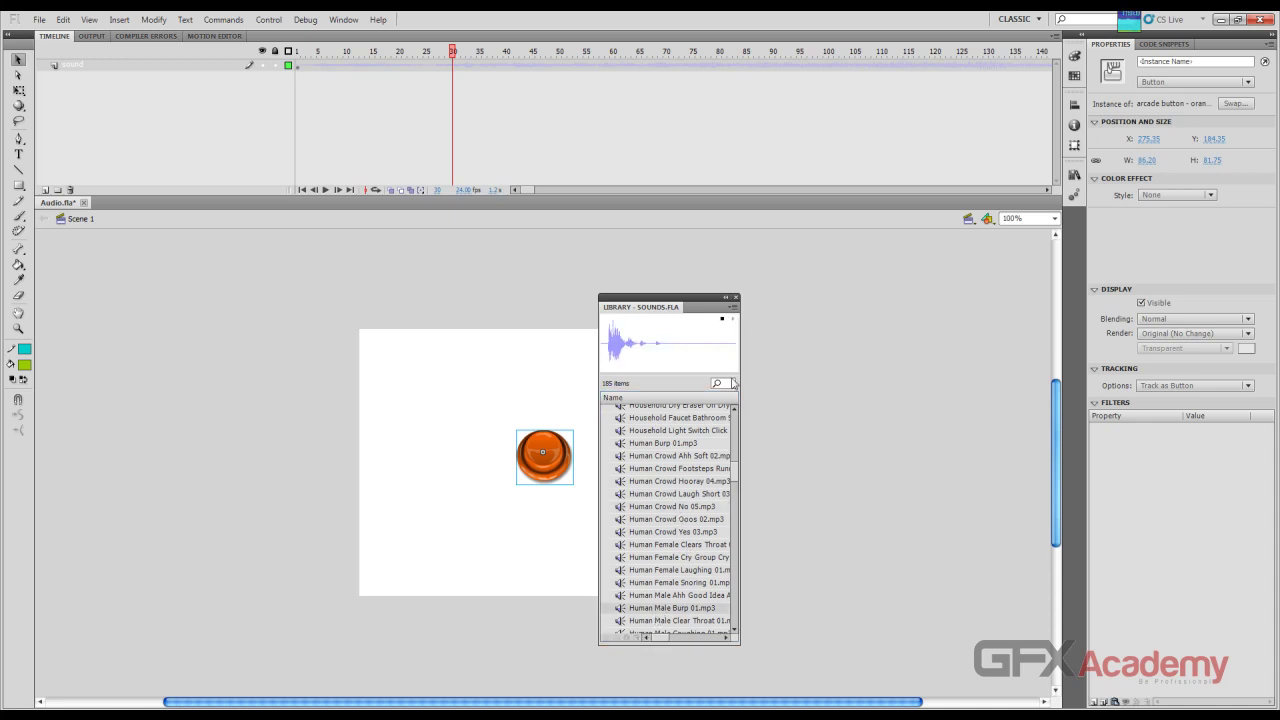
{"action": "left_click", "coordinate": [668, 621]}
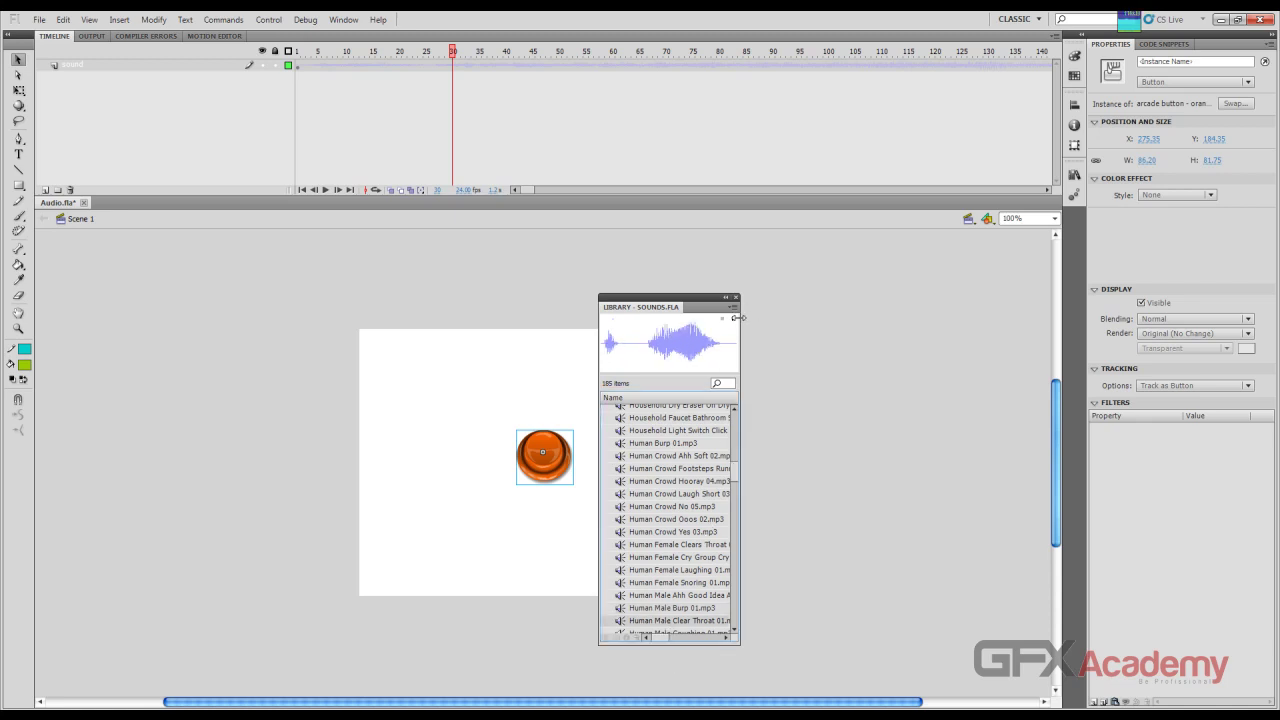
{"action": "left_click", "coordinate": [735, 318]}
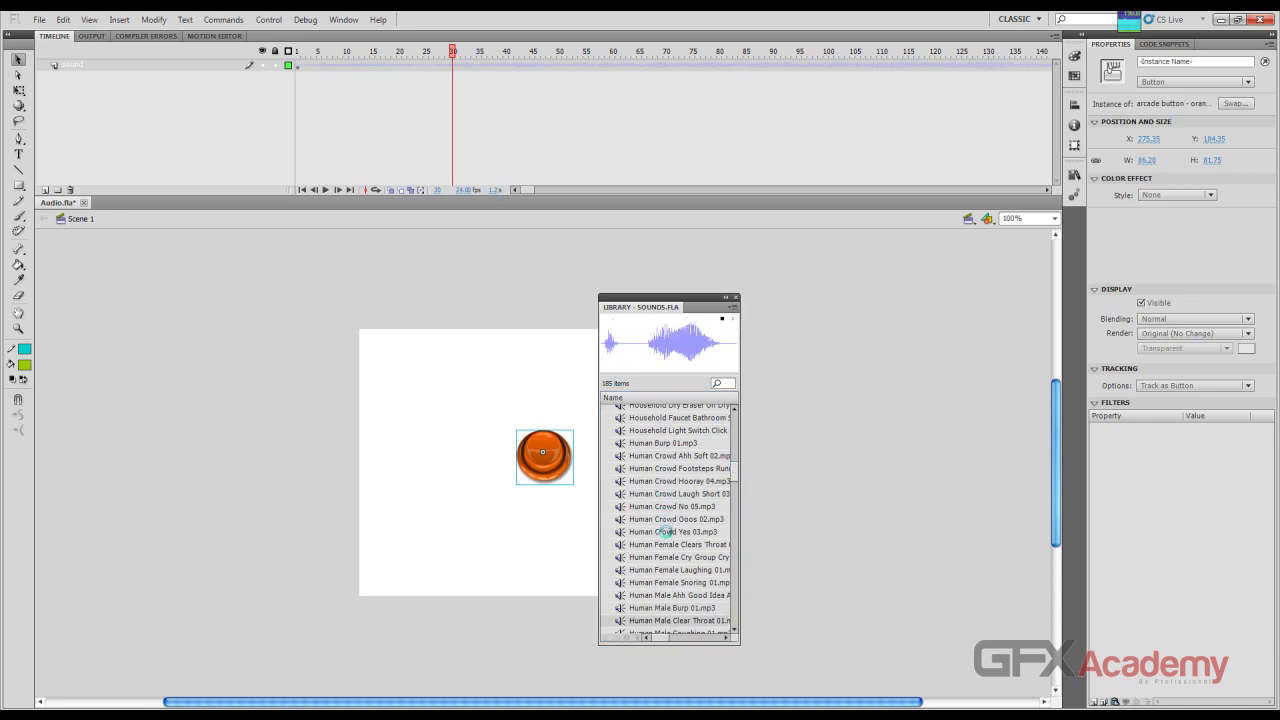
Step: Preview the Impact sounds: Bell Hit By Hammer, Metal Smash 01, Street Sign Drag and Wood Drop 04
{"action": "scroll", "coordinate": [672, 612], "scroll_direction": "down", "scroll_amount": 3}
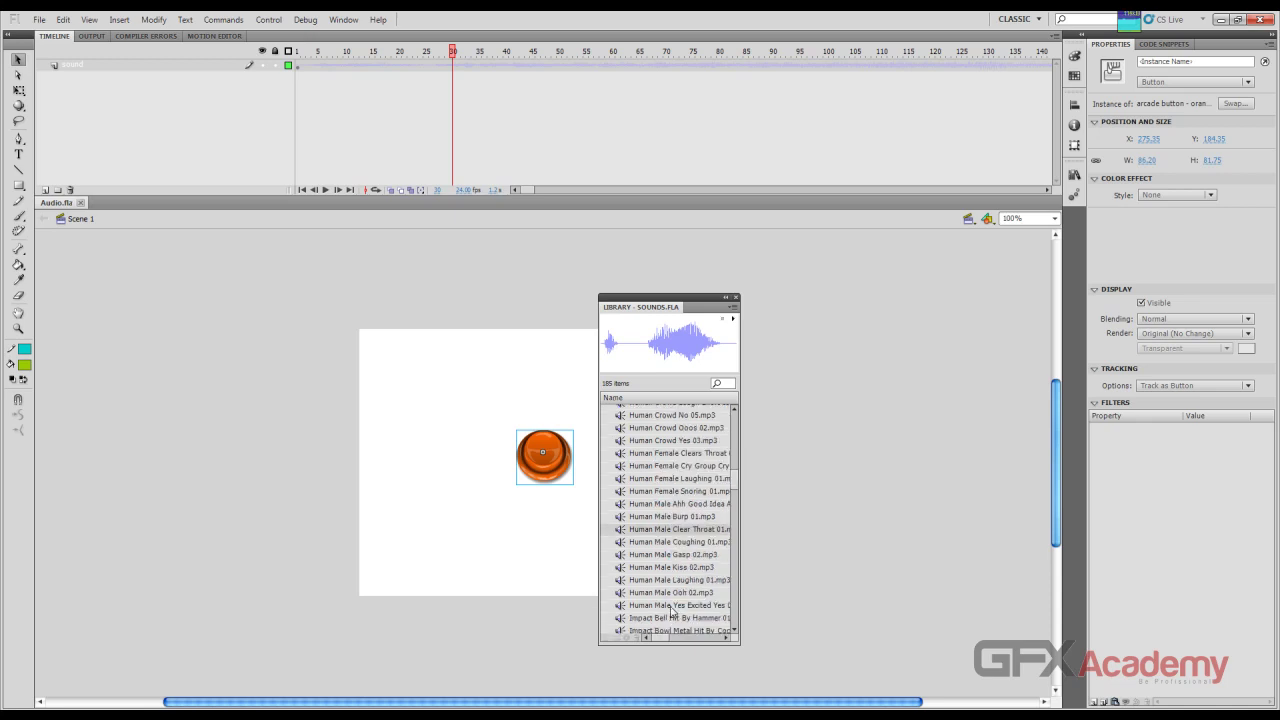
{"action": "scroll", "coordinate": [672, 612], "scroll_direction": "down", "scroll_amount": 3}
{"action": "left_click", "coordinate": [671, 529]}
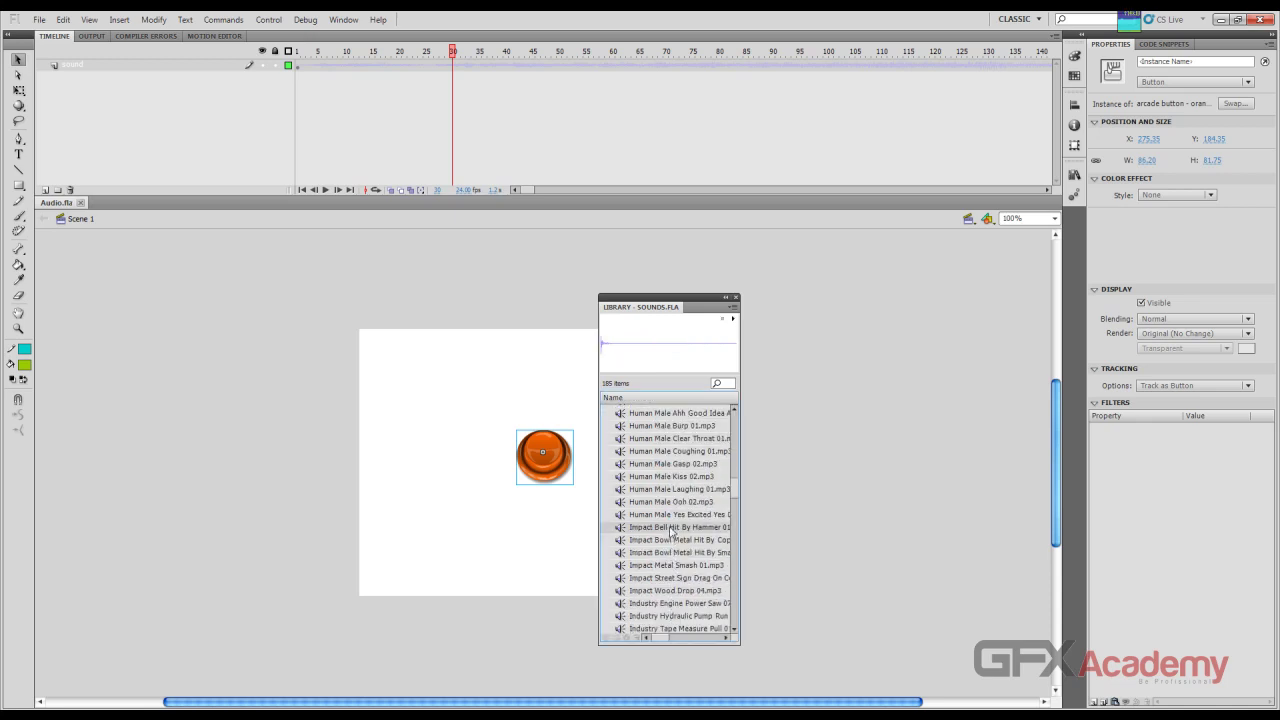
{"action": "left_click", "coordinate": [734, 320]}
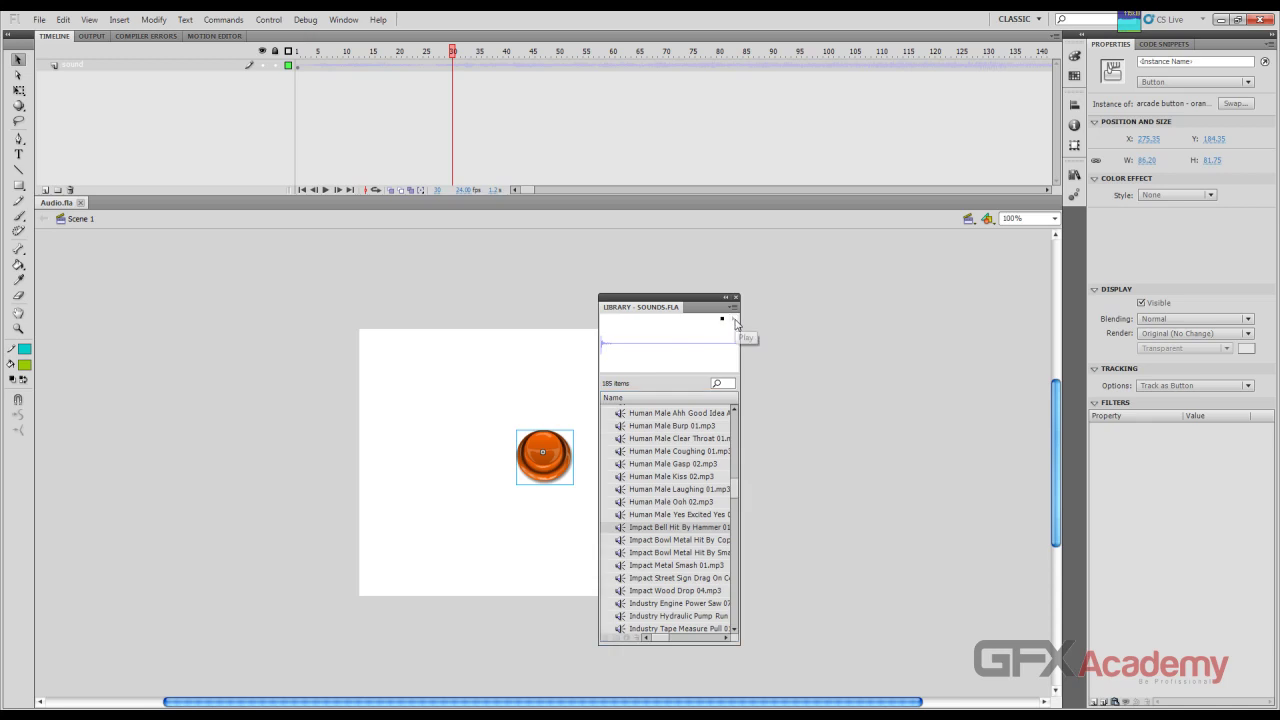
{"action": "left_click", "coordinate": [670, 565]}
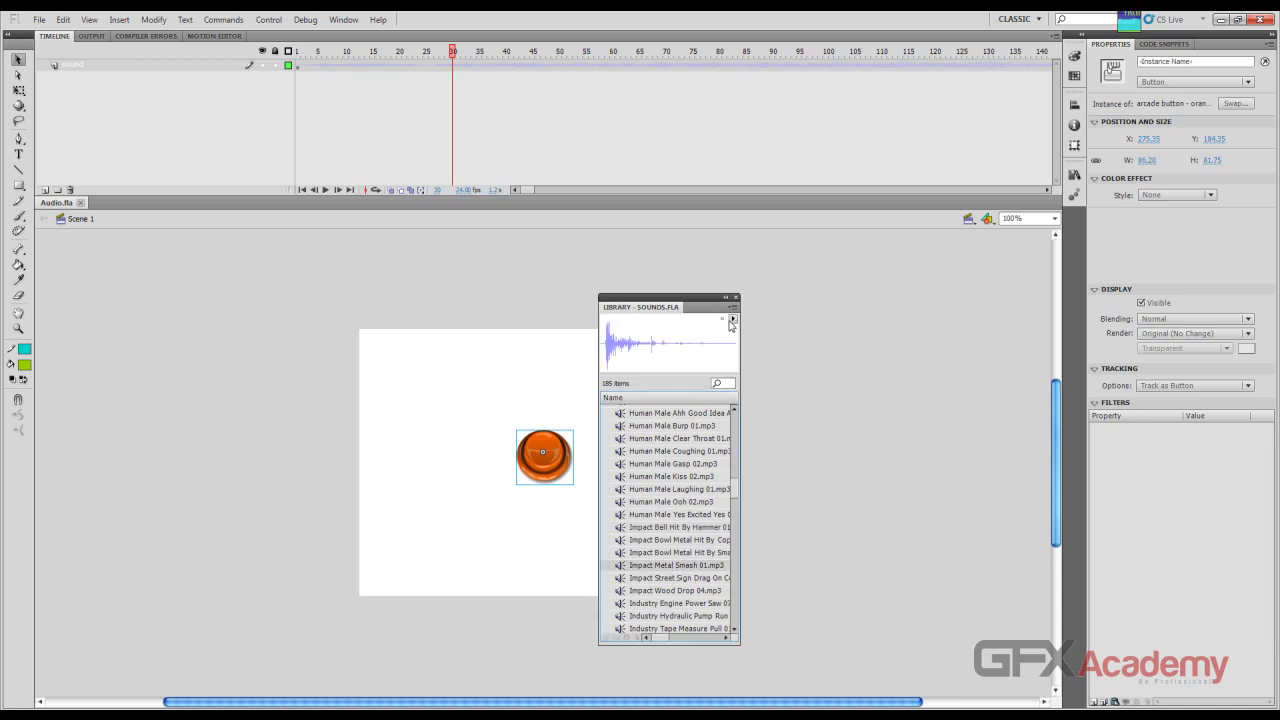
{"action": "left_click", "coordinate": [731, 320]}
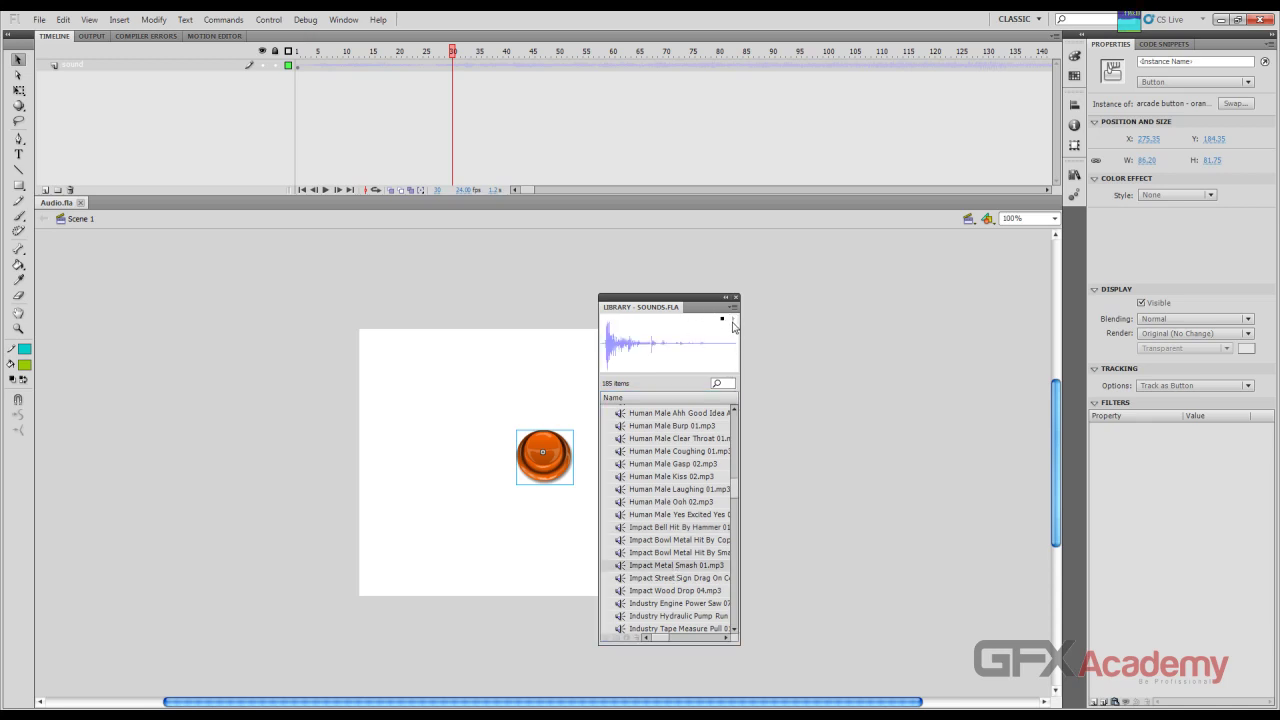
{"action": "left_click", "coordinate": [662, 578]}
{"action": "left_click", "coordinate": [733, 319]}
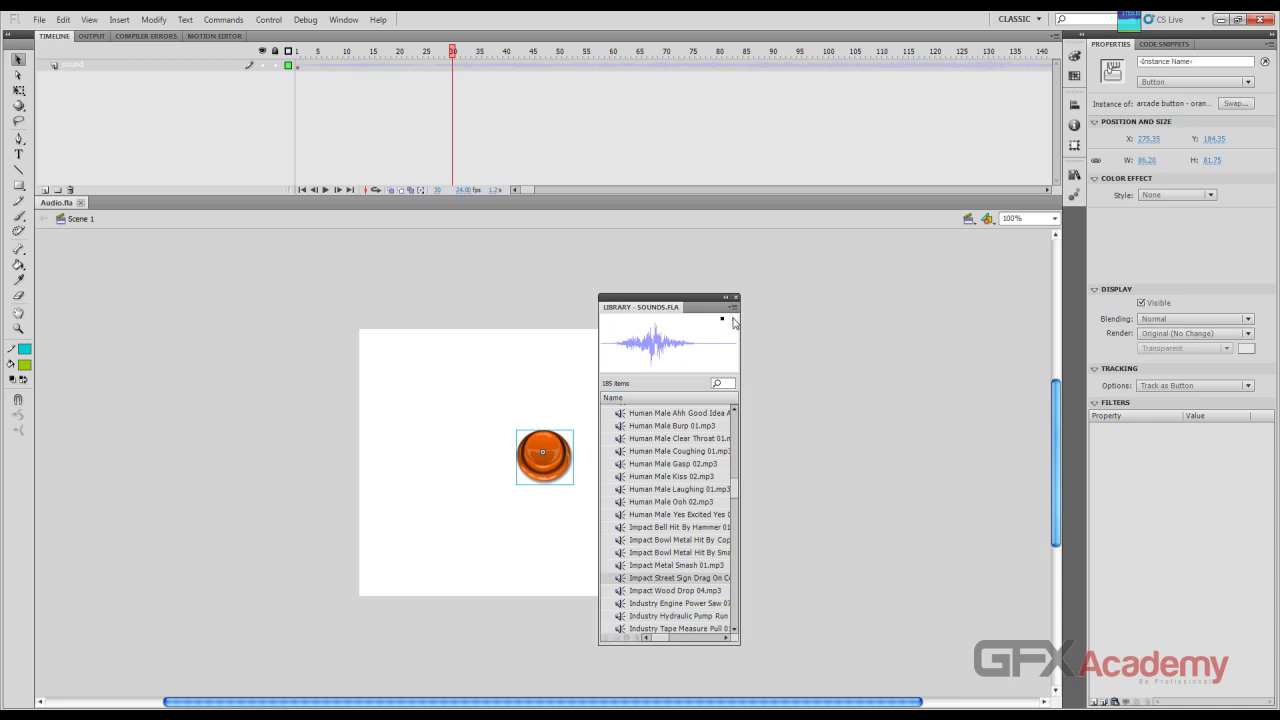
{"action": "left_click", "coordinate": [674, 592]}
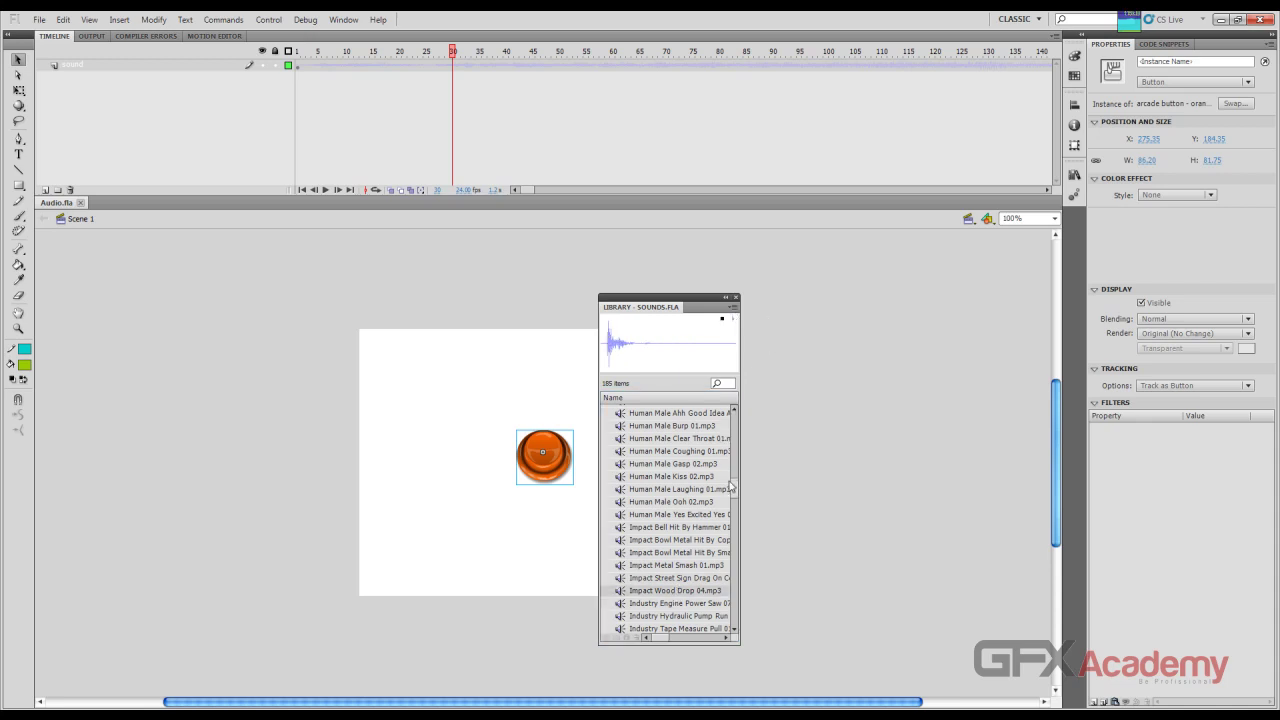
Step: Preview the Weapon Whips 01 and Weapon Sword Whip 02 sounds near the end of the Sounds library
{"action": "left_click_drag", "start_coordinate": [733, 487], "coordinate": [733, 612]}
{"action": "left_click", "coordinate": [707, 627]}
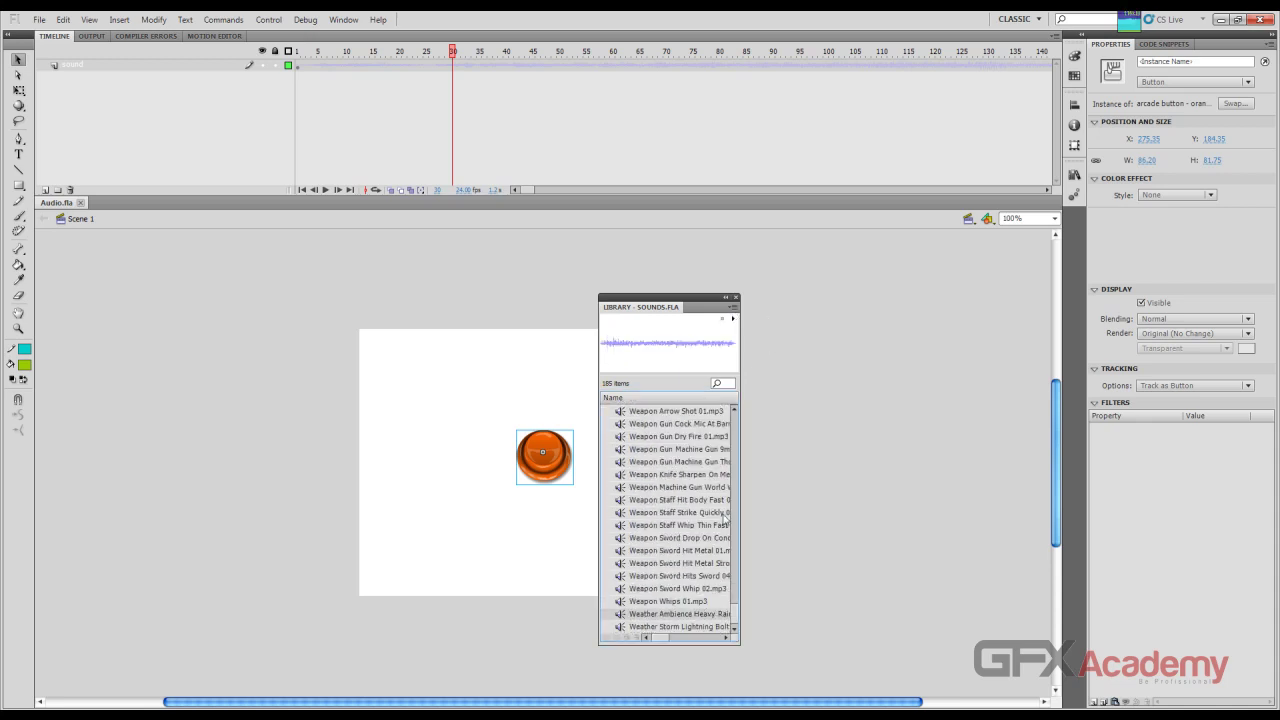
{"action": "left_click", "coordinate": [700, 605]}
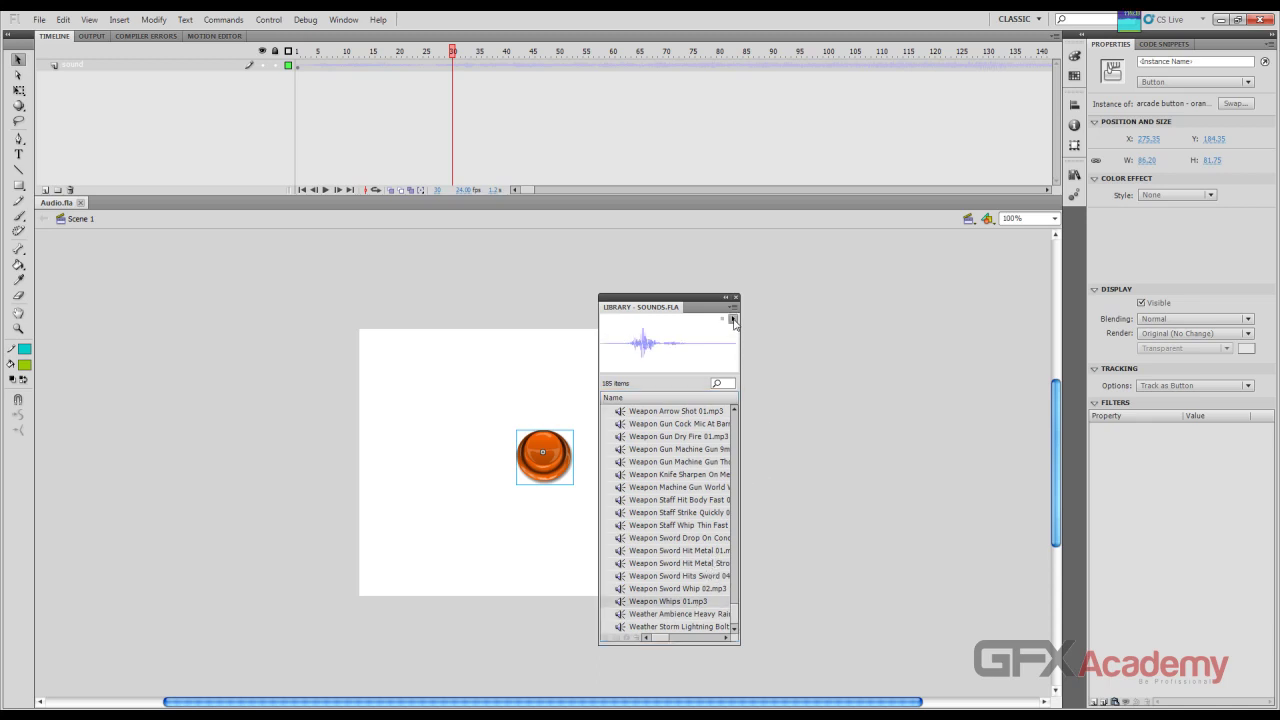
{"action": "left_click_drag", "start_coordinate": [702, 600], "coordinate": [767, 341]}
{"action": "left_click", "coordinate": [733, 319]}
{"action": "left_click", "coordinate": [704, 589]}
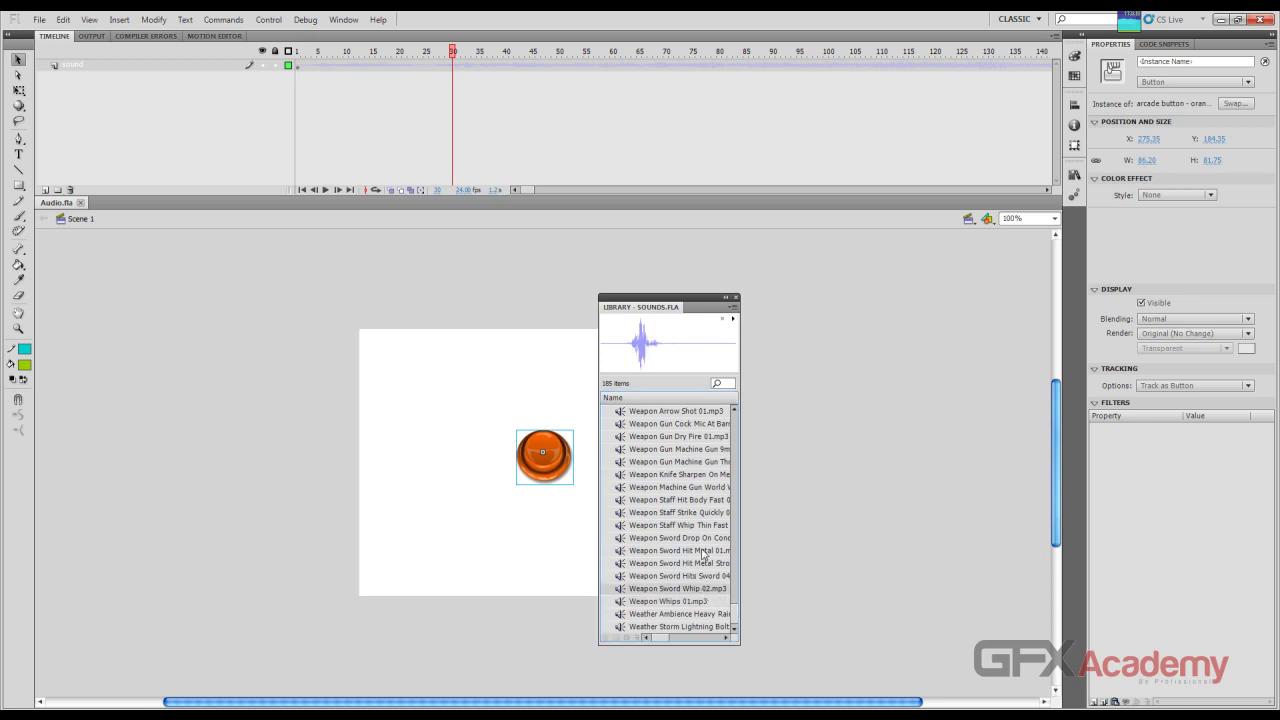
{"action": "left_click", "coordinate": [734, 320]}
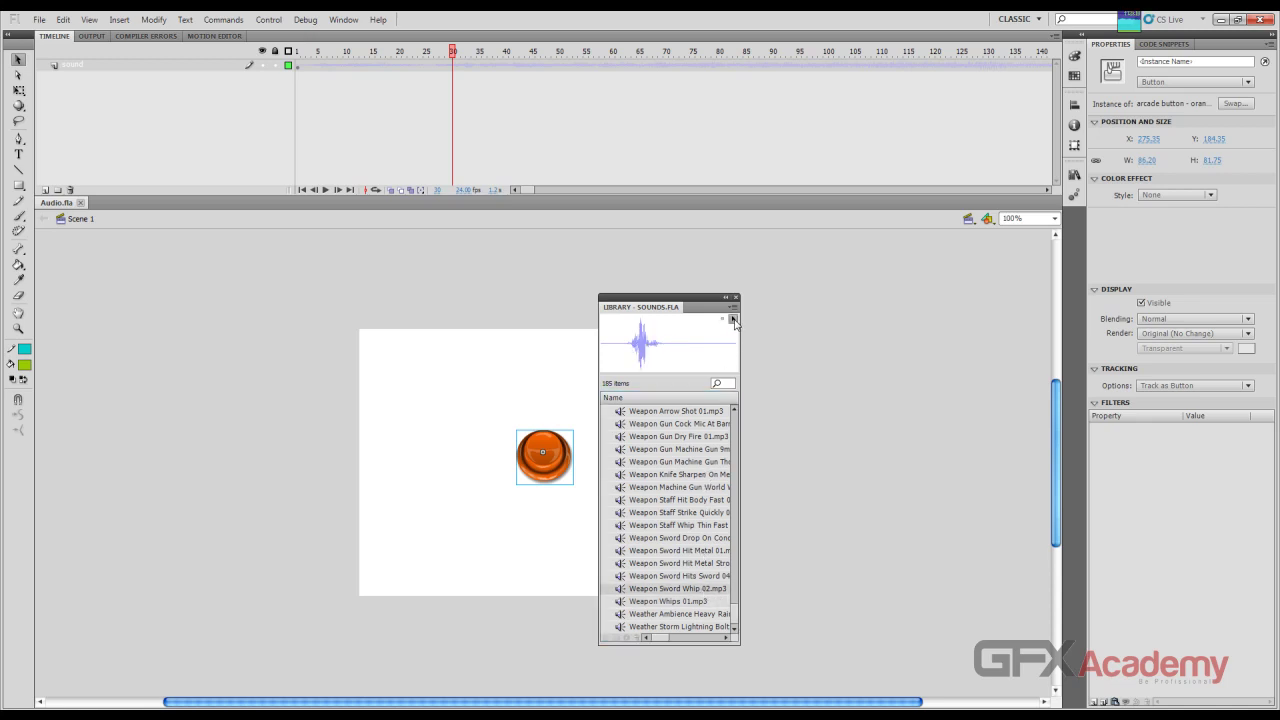
Step: Preview the Weapon Sword Hits Sword 04 sound and the two Weapon Sword Hit Metal sounds
{"action": "left_click", "coordinate": [712, 575]}
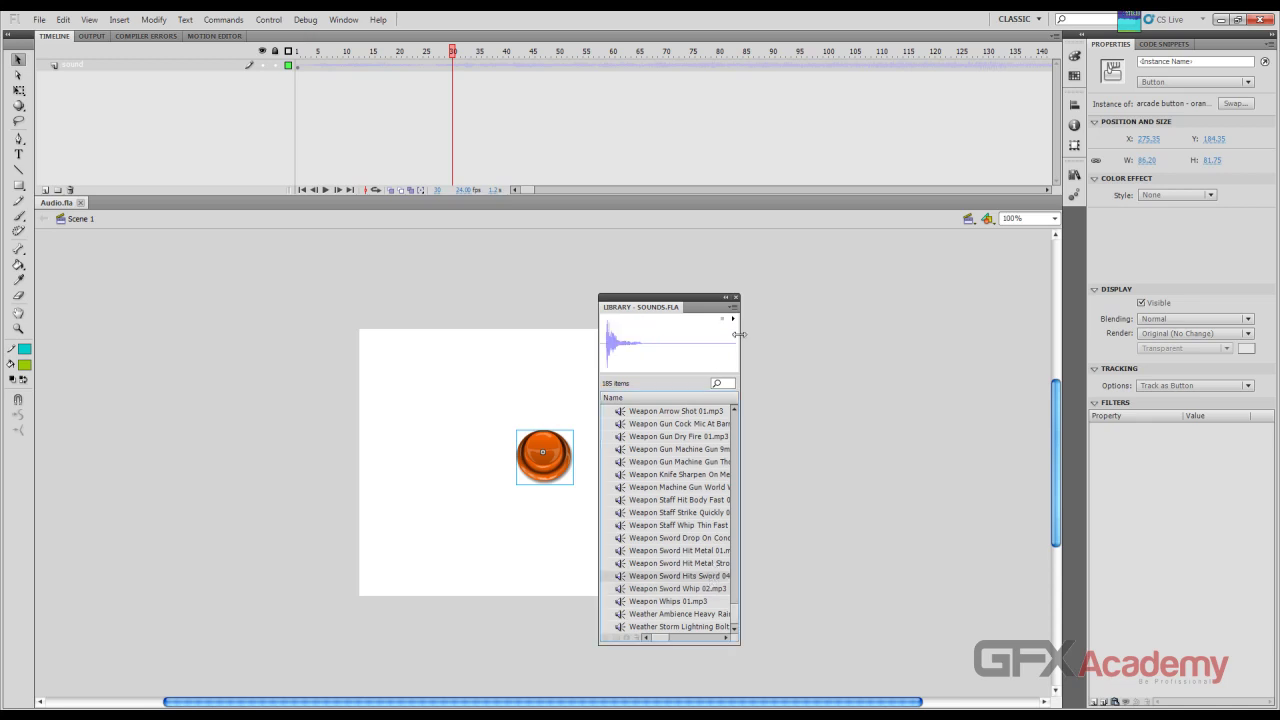
{"action": "left_click", "coordinate": [734, 320]}
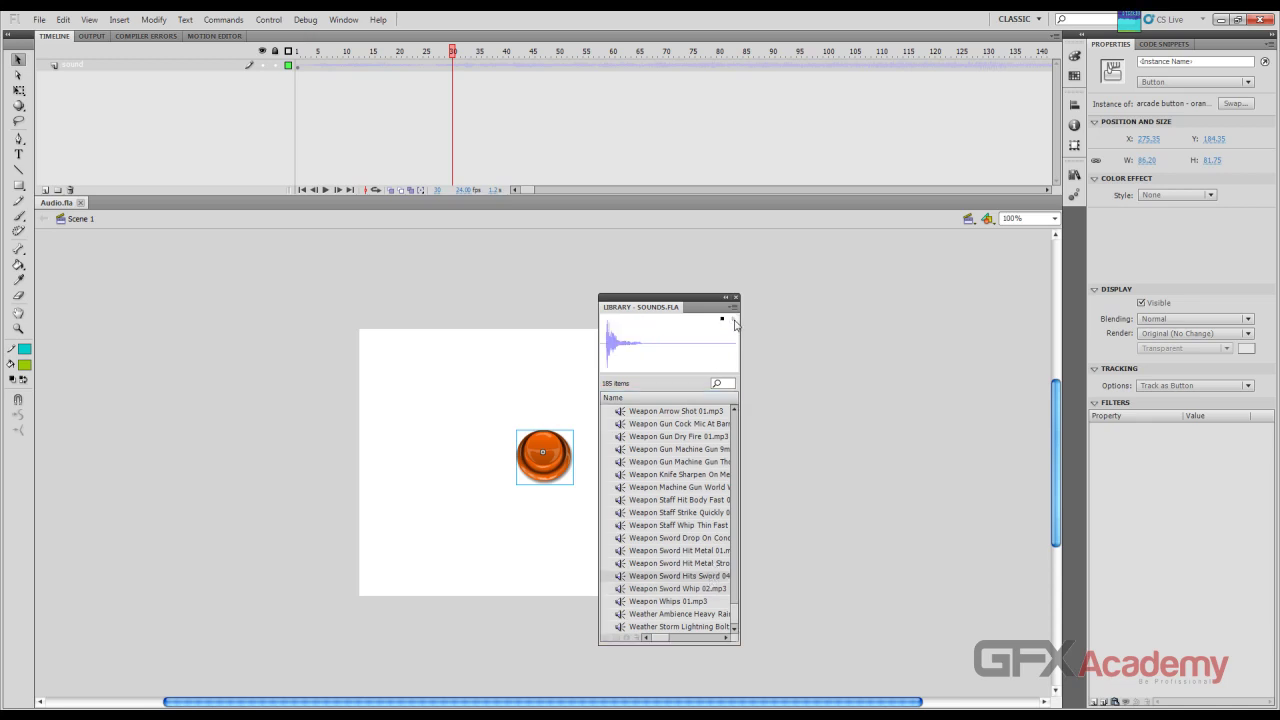
{"action": "left_click", "coordinate": [669, 564]}
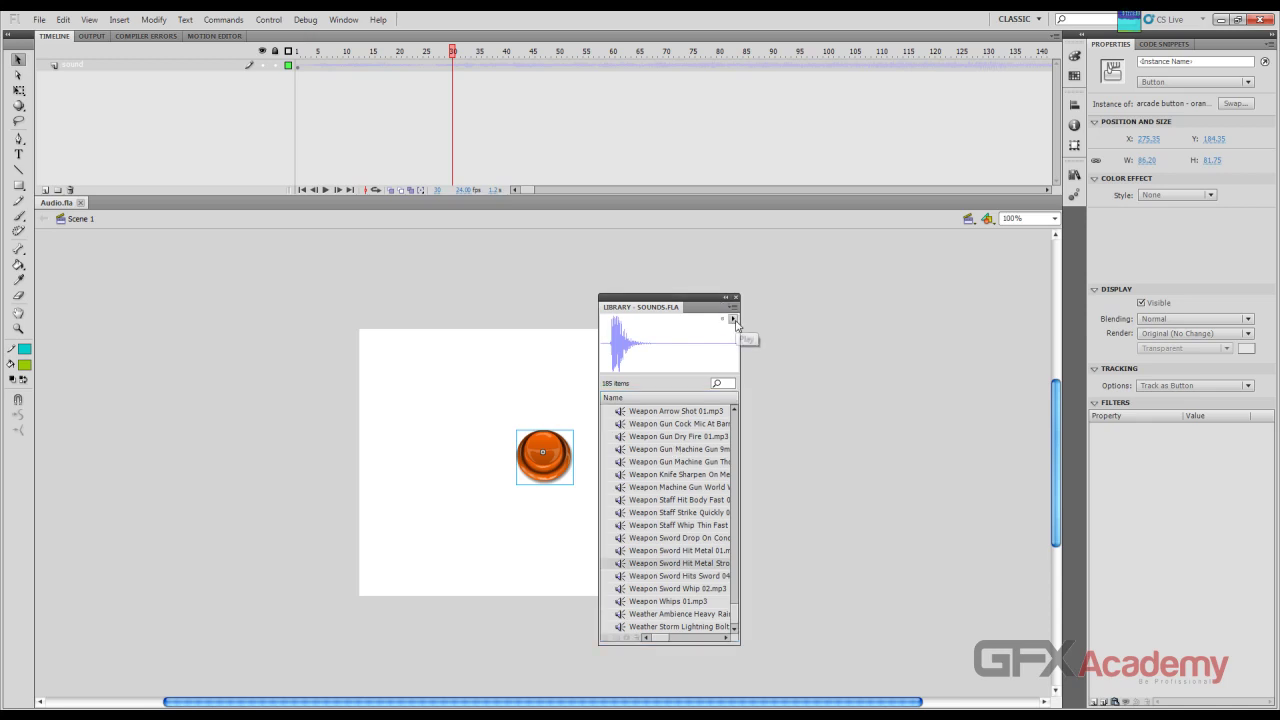
{"action": "left_click", "coordinate": [722, 550]}
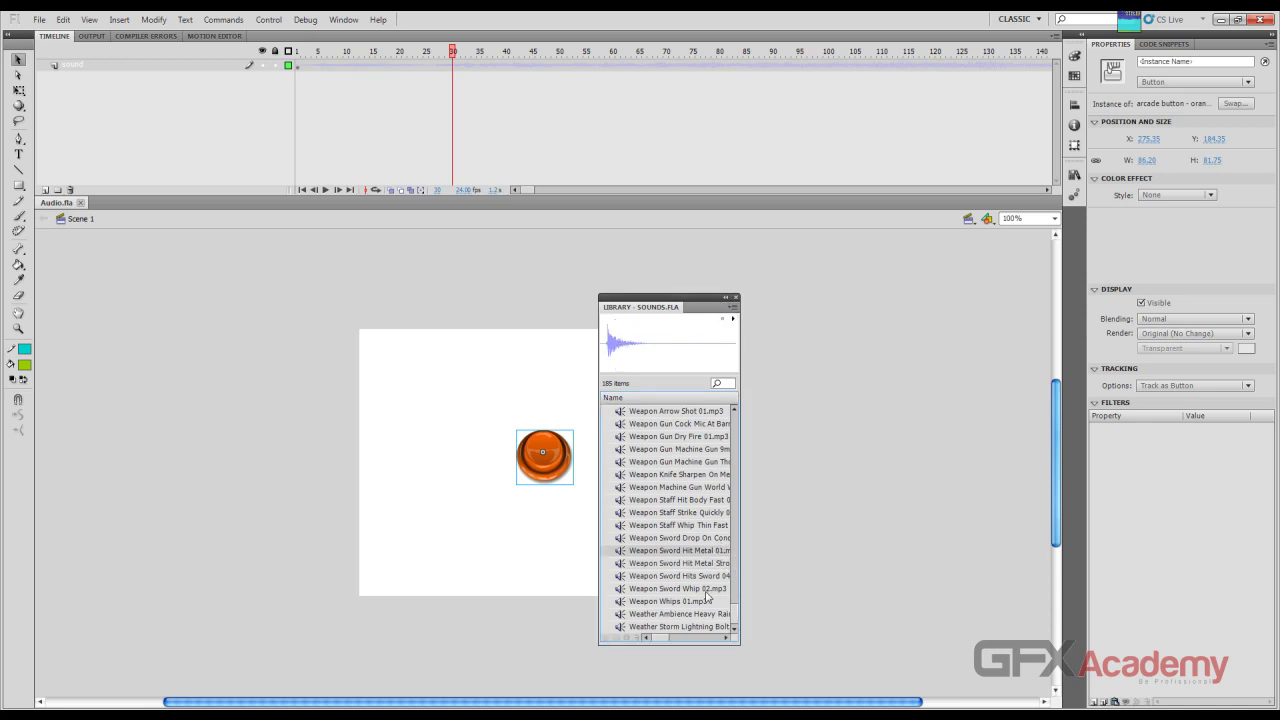
Step: Preview the Weather Storm Lightning Bolt Crash Crack 01 sound and place it on the stage to add it to the timeline
{"action": "left_click", "coordinate": [697, 627]}
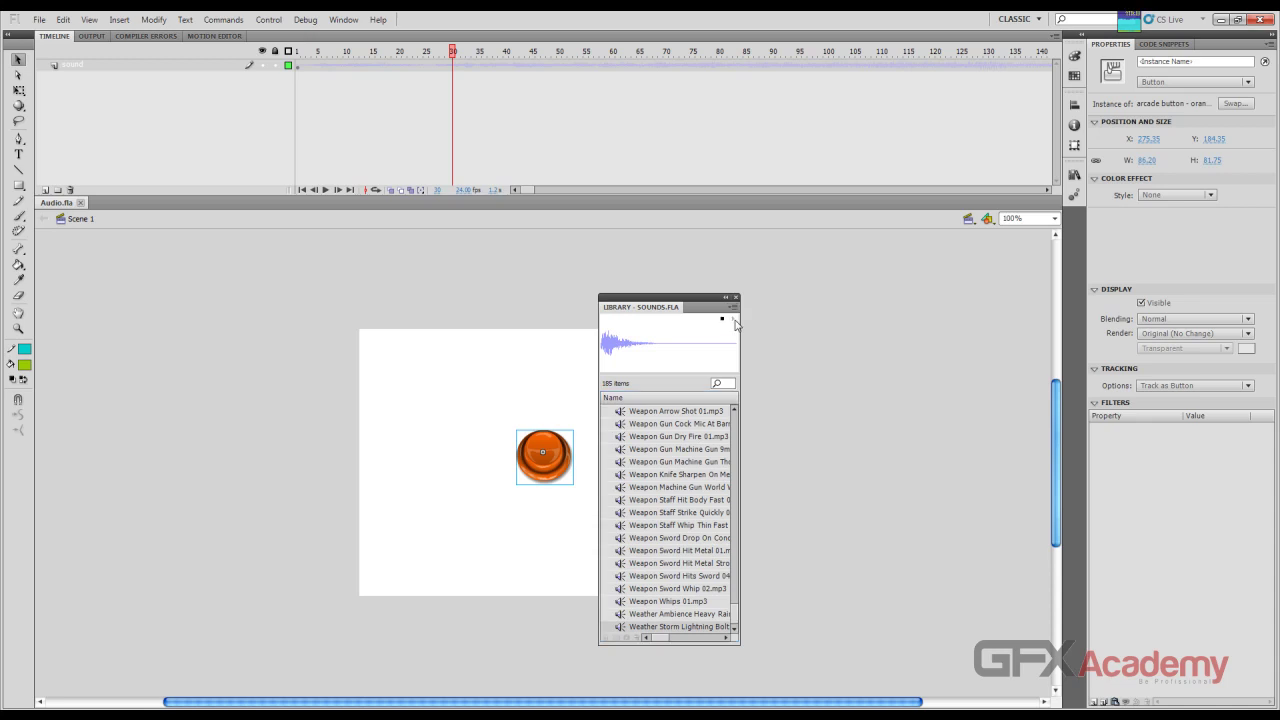
{"action": "left_click", "coordinate": [733, 317]}
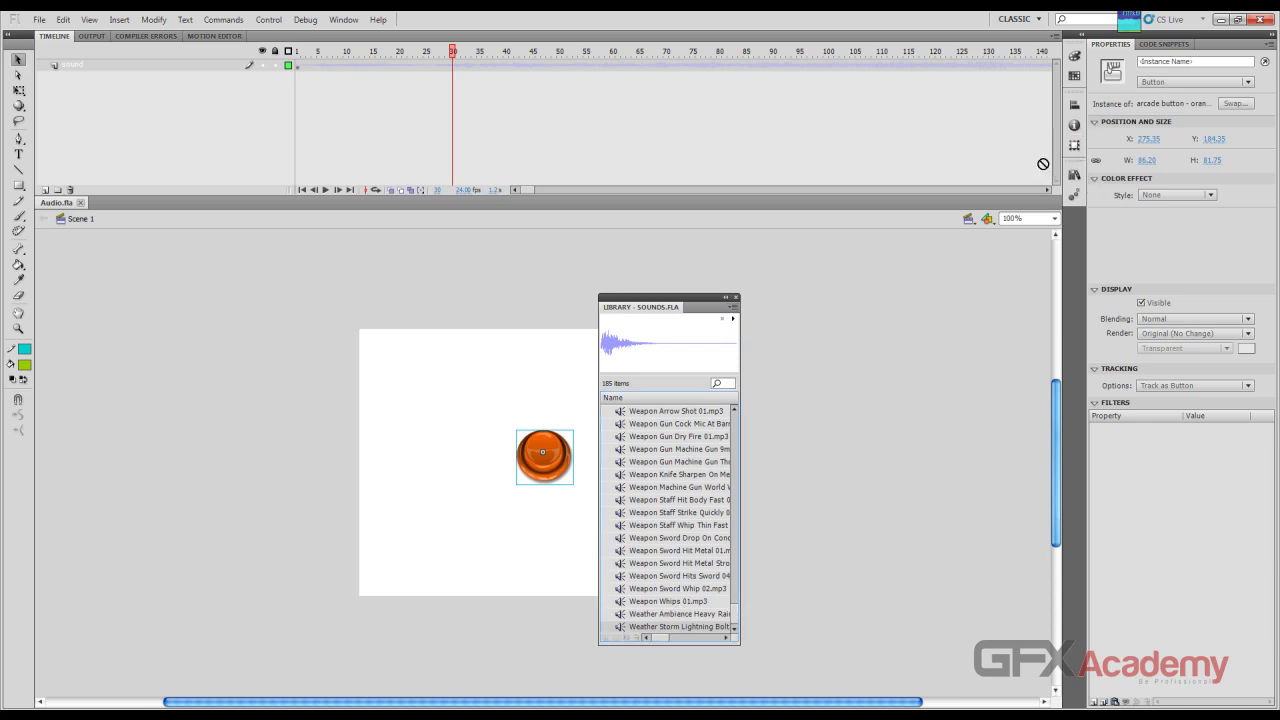
{"action": "left_click_drag", "start_coordinate": [1020, 208], "coordinate": [994, 324]}
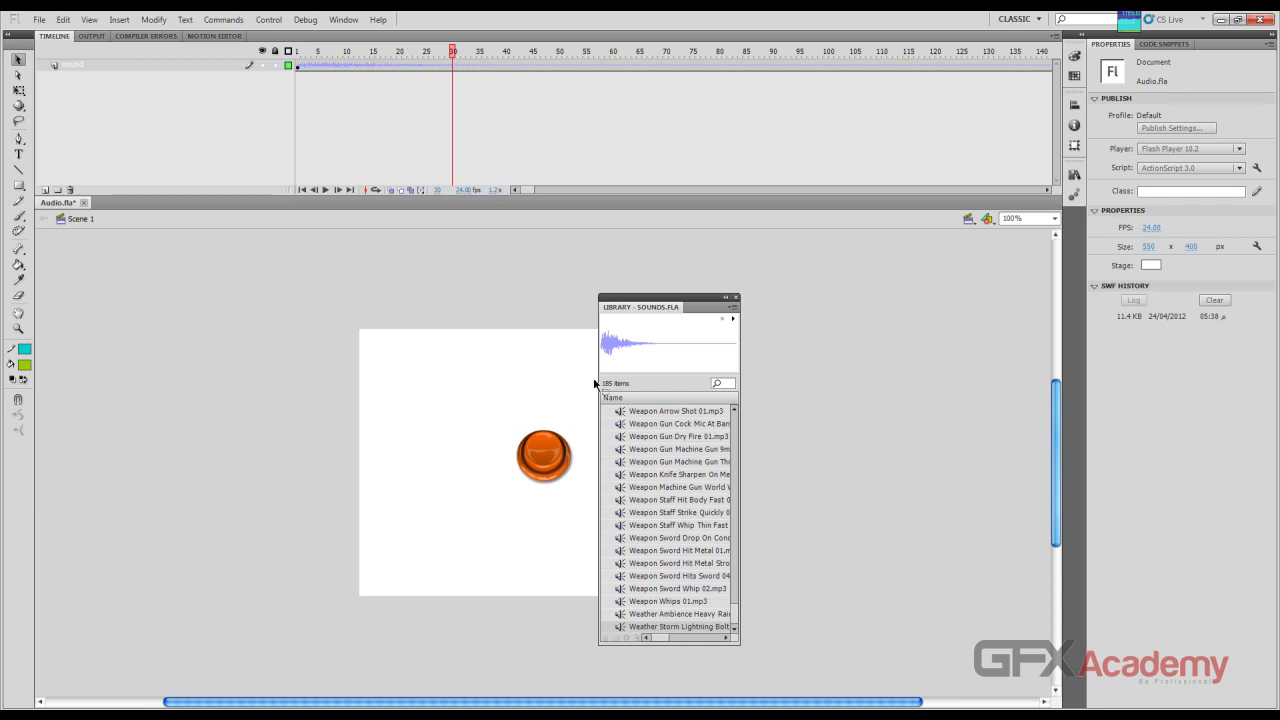
{"action": "left_click_drag", "start_coordinate": [683, 626], "coordinate": [573, 620]}
Step: Swap the timeline sound to Weather Ambience Heavy Rain Downpour Splatty 01 and back to Weather Storm Lightning Bolt Crash Crack 01
{"action": "left_click_drag", "start_coordinate": [688, 613], "coordinate": [409, 457]}
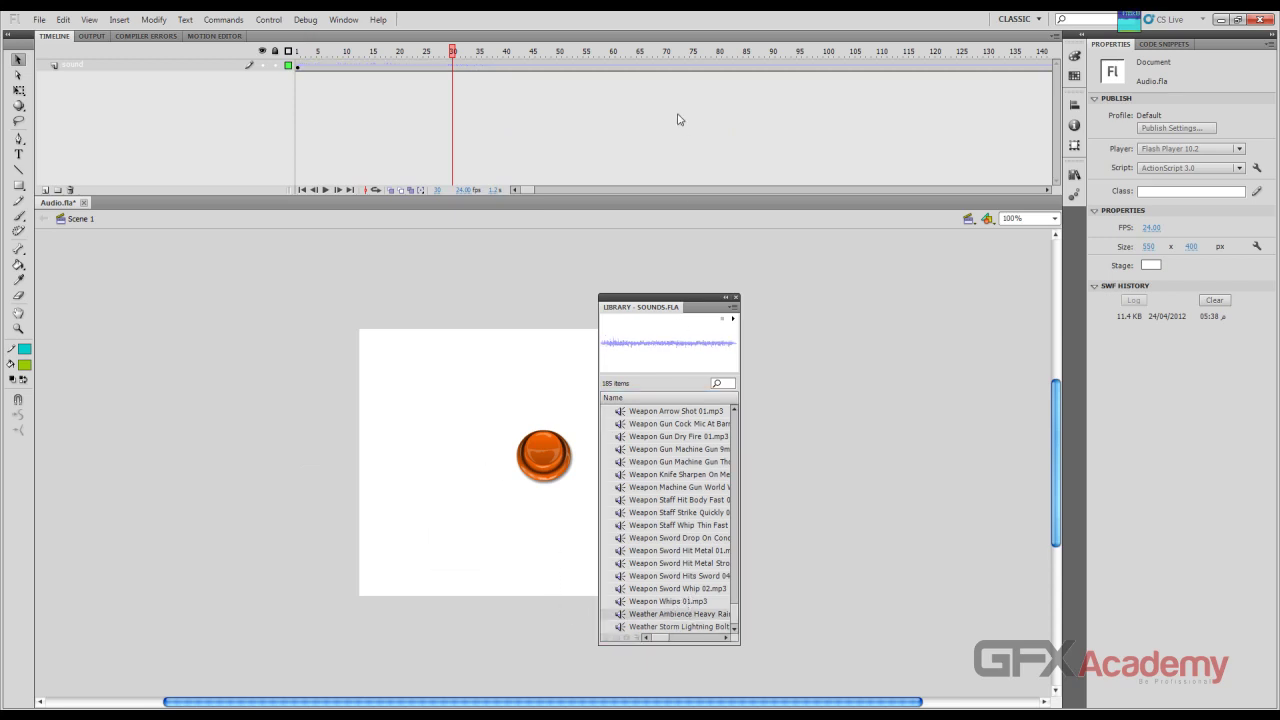
{"action": "left_click", "coordinate": [670, 626]}
{"action": "left_click_drag", "start_coordinate": [670, 628], "coordinate": [451, 521]}
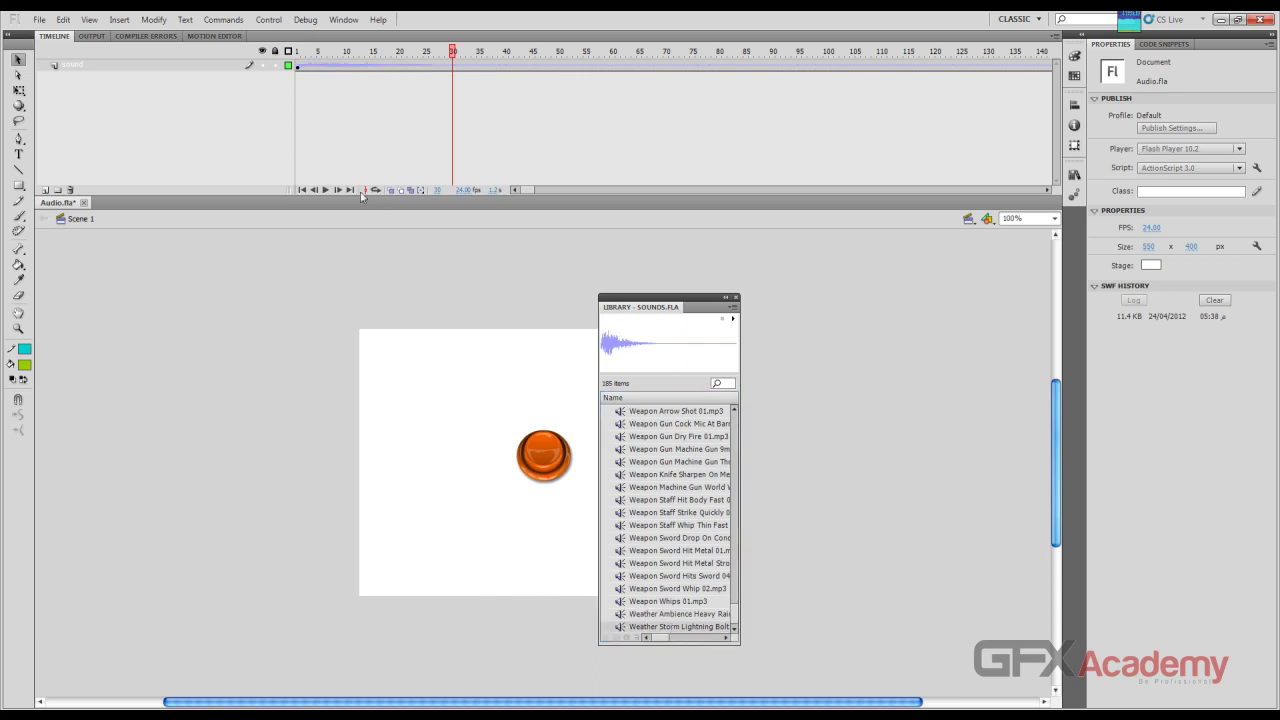
Step: Play the timeline to hear the lightning sound and check the Sync options of a frame on the sound layer
{"action": "left_click", "coordinate": [324, 189]}
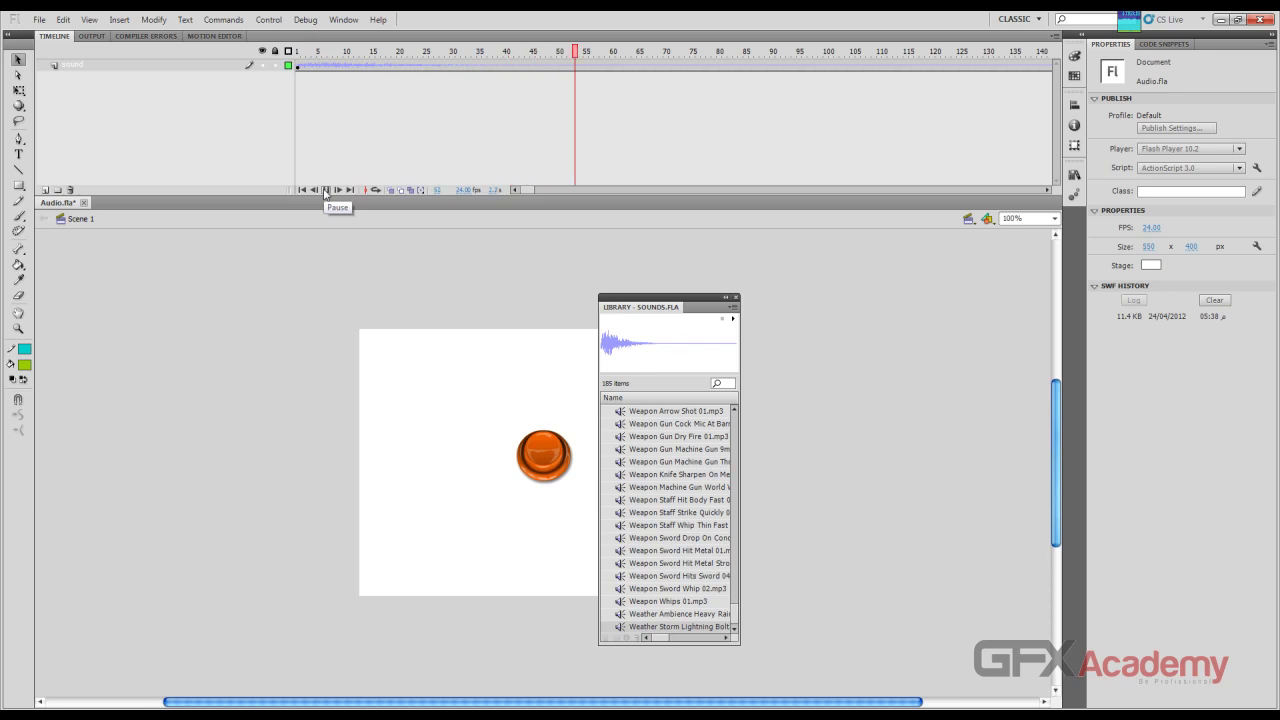
{"action": "left_click", "coordinate": [303, 190]}
{"action": "left_click", "coordinate": [528, 65]}
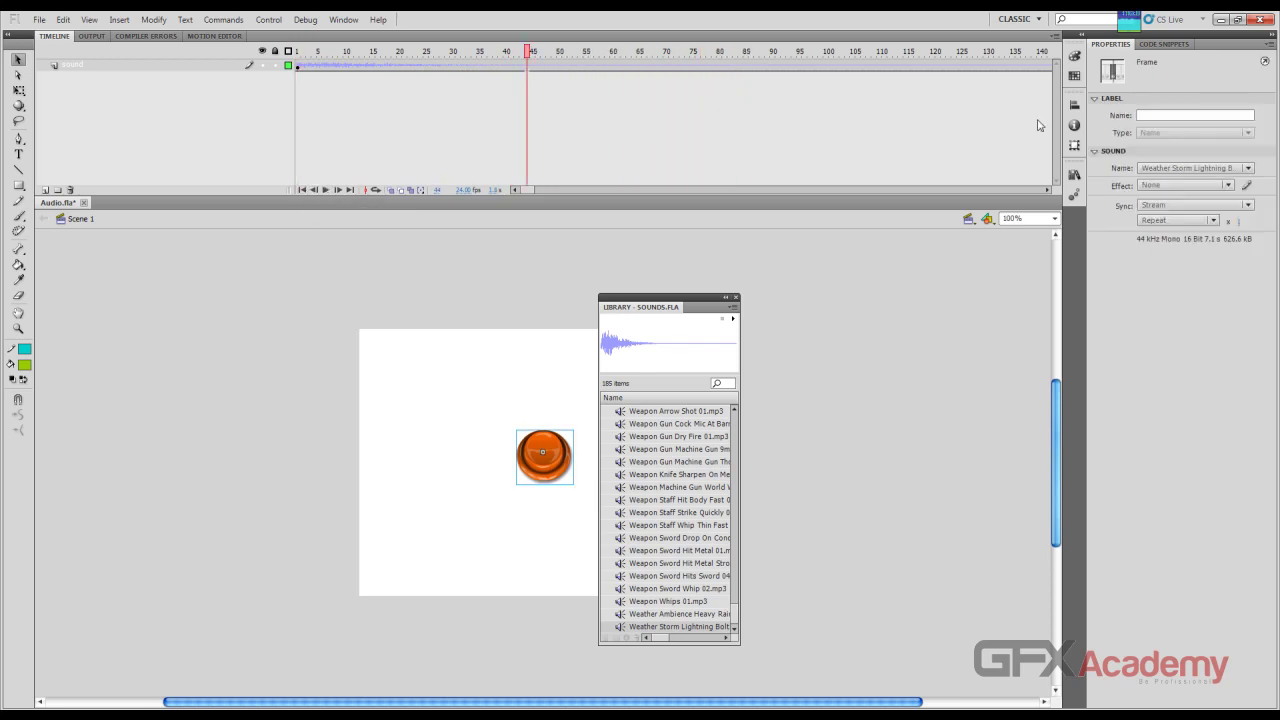
{"action": "left_click", "coordinate": [1216, 205]}
{"action": "left_click", "coordinate": [1251, 207]}
Step: Close the Sounds library and save Audio.fla
{"action": "left_click", "coordinate": [736, 297]}
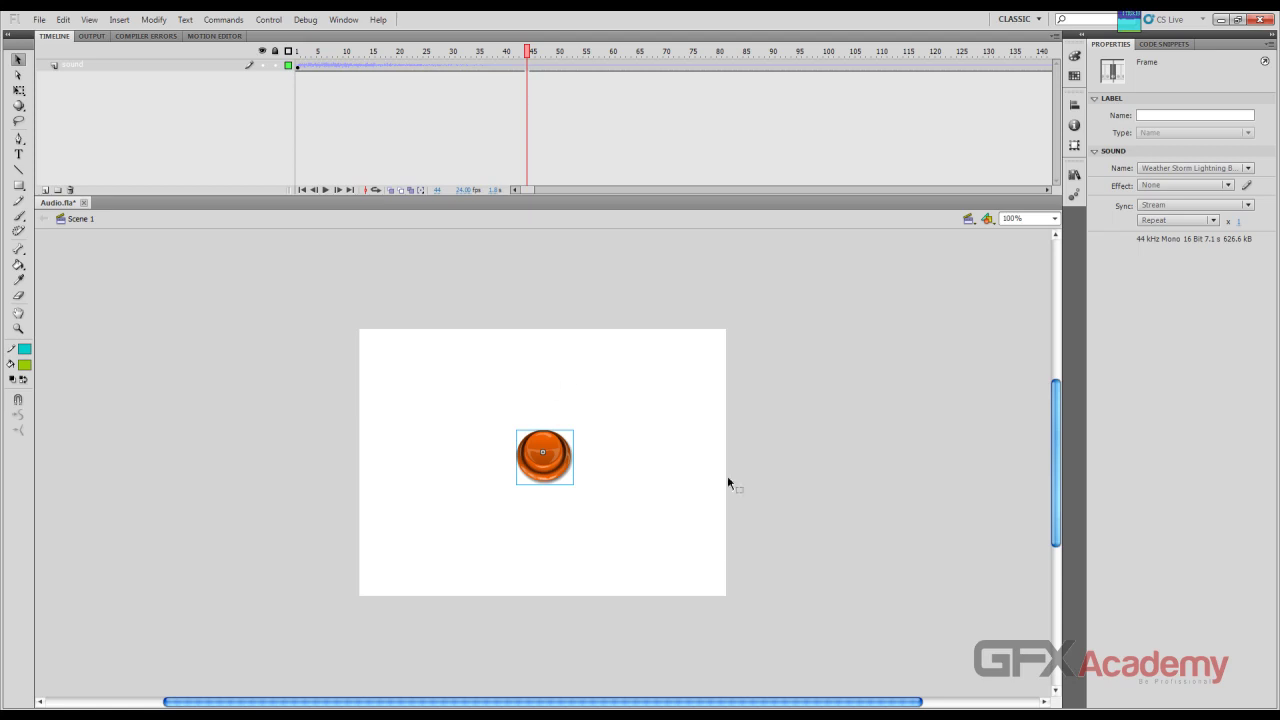
{"action": "key", "text": "ctrl+s"}
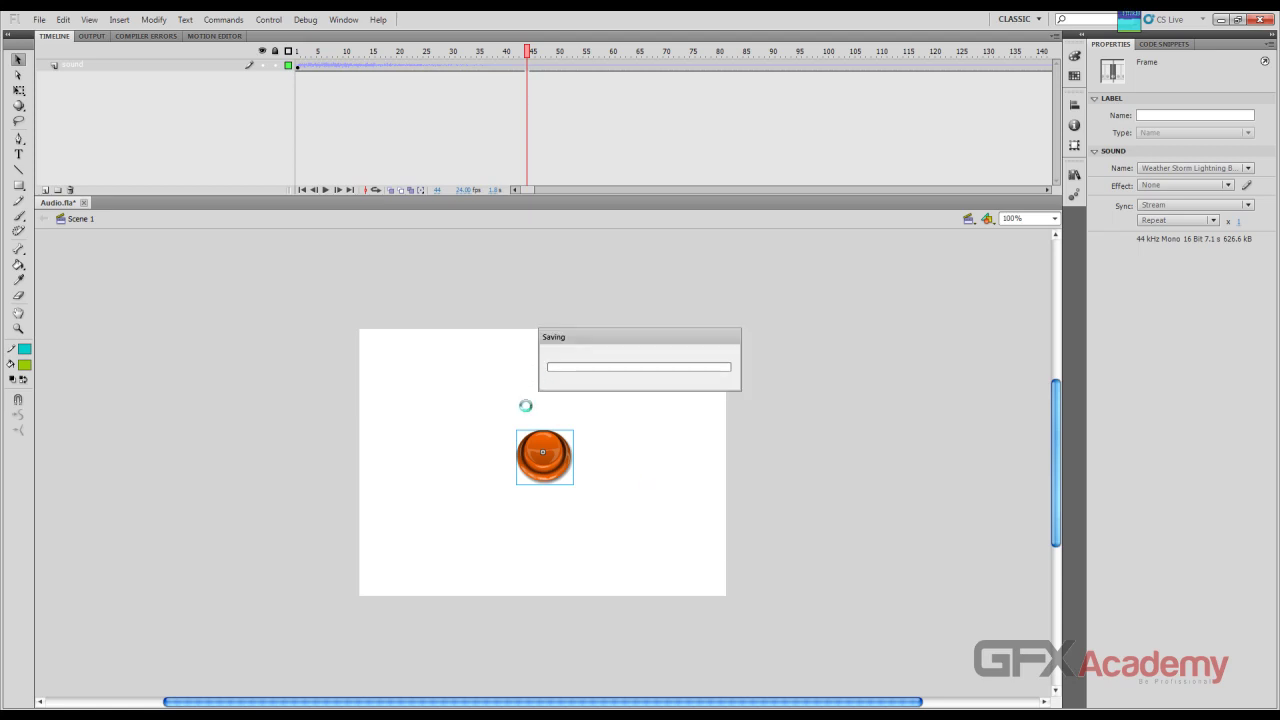
Step: Delete the orange arcade button from the stage and set the sound layer's frame sound to None
{"action": "left_click", "coordinate": [551, 446]}
{"action": "key", "text": "Delete"}
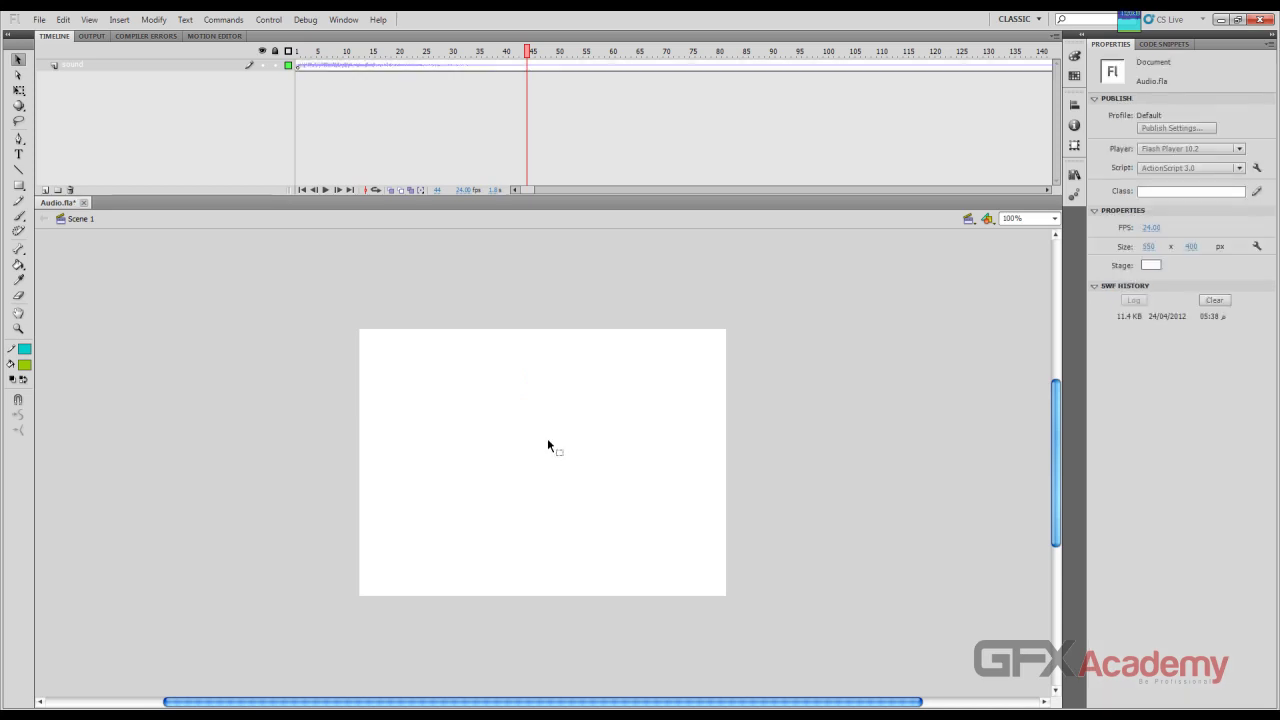
{"action": "left_click", "coordinate": [298, 67]}
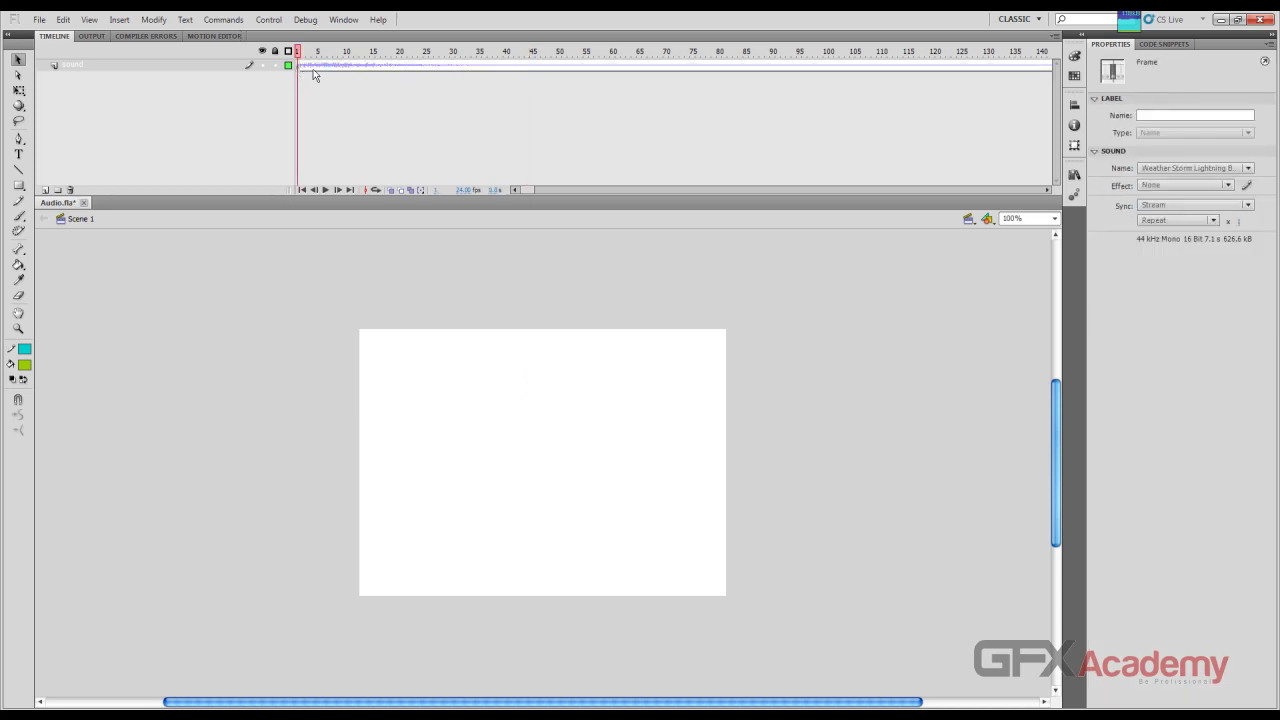
{"action": "left_click", "coordinate": [311, 68]}
{"action": "left_click", "coordinate": [1248, 168]}
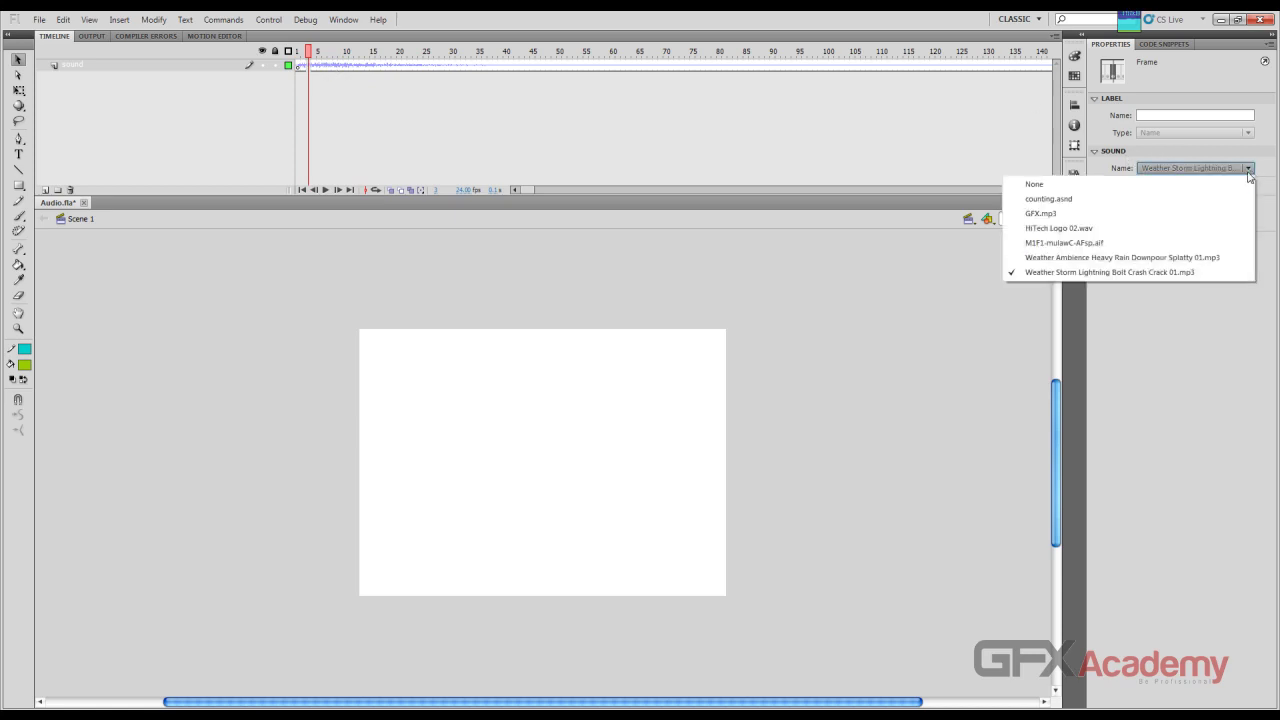
{"action": "left_click", "coordinate": [1218, 186]}
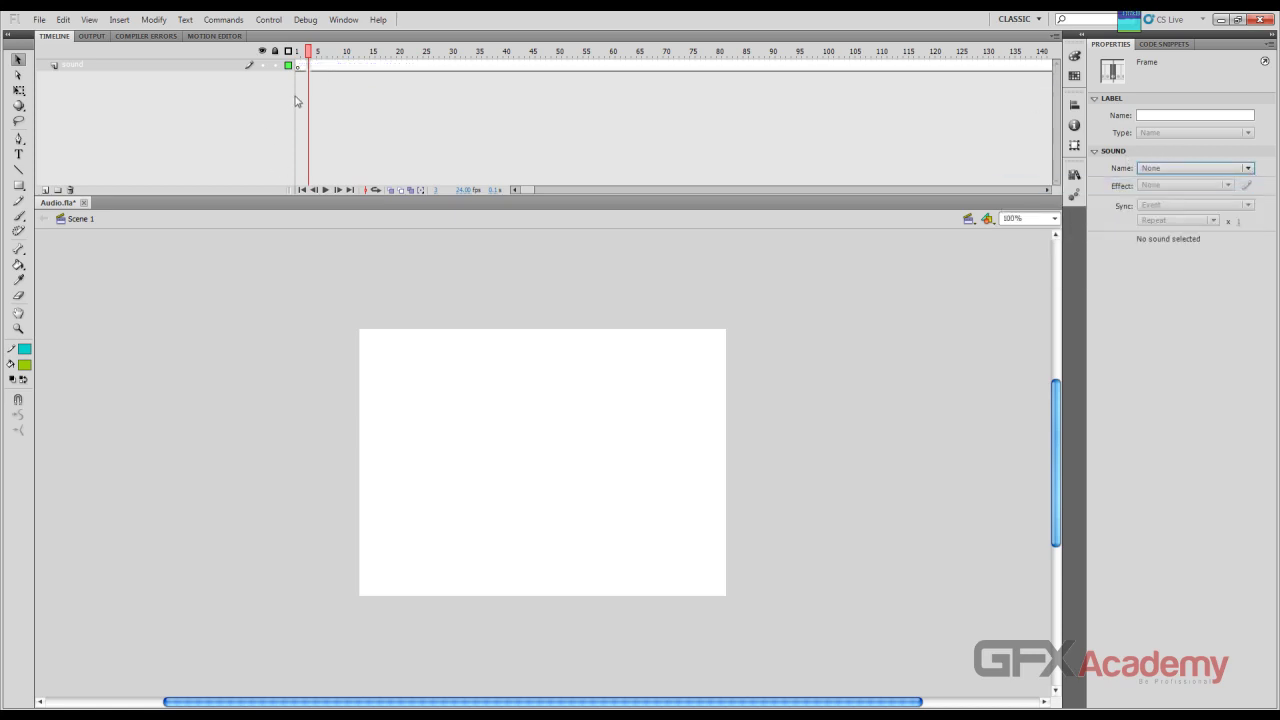
Step: Shorten the sound layer's frame span to end at frame 106 and save the document
{"action": "left_click_drag", "start_coordinate": [298, 72], "coordinate": [860, 83]}
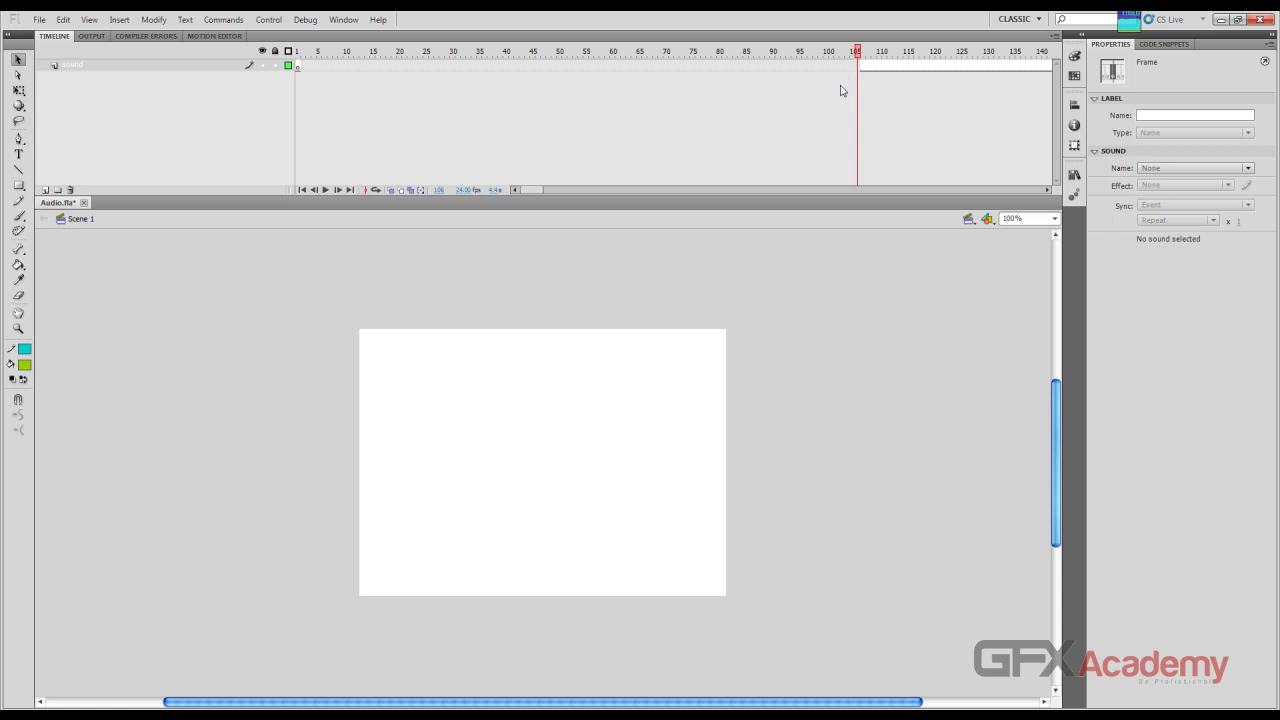
{"action": "key", "text": "shift+comma"}
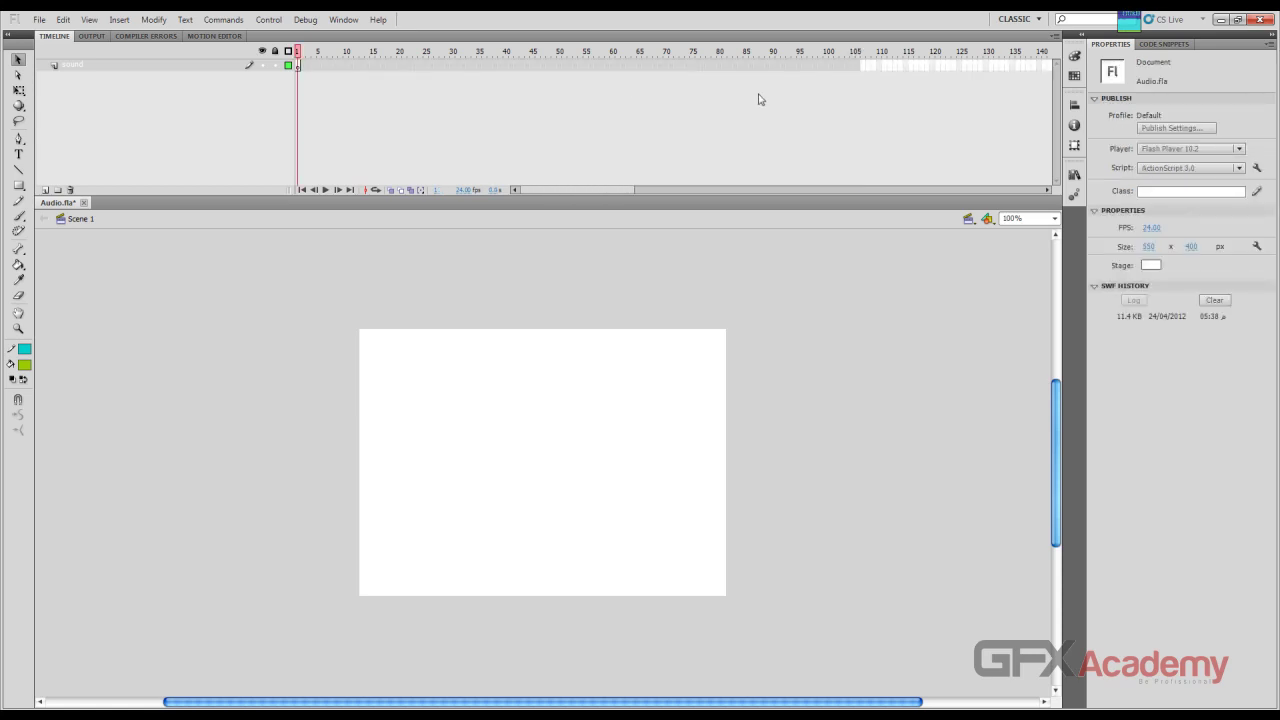
{"action": "key", "text": "shift+period"}
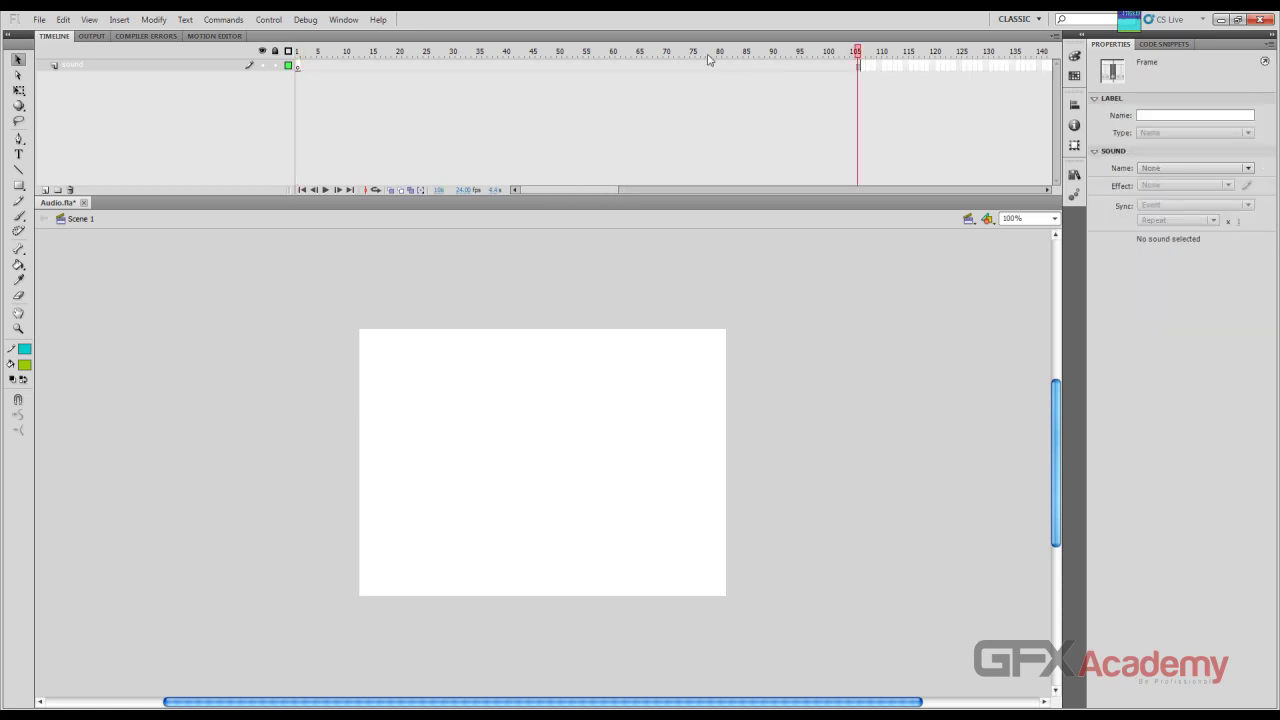
{"action": "left_click_drag", "start_coordinate": [708, 57], "coordinate": [325, 80]}
{"action": "key", "text": "shift+comma"}
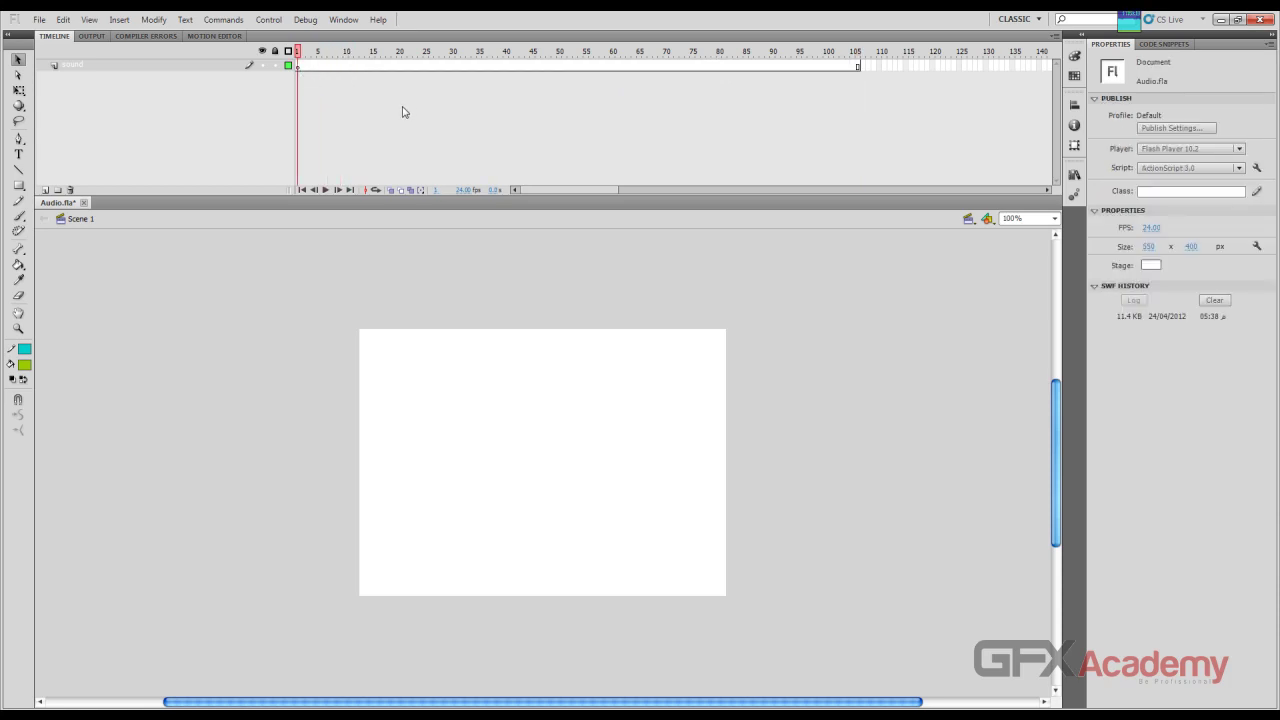
{"action": "key", "text": "ctrl+s"}
Step: Start a new document from a template and preview Animated Button Text Glow, Random Movement Organic, Scripted Rain and Scripted Snow in the Animation category
{"action": "key", "text": "ctrl+n"}
{"action": "left_click", "coordinate": [479, 227]}
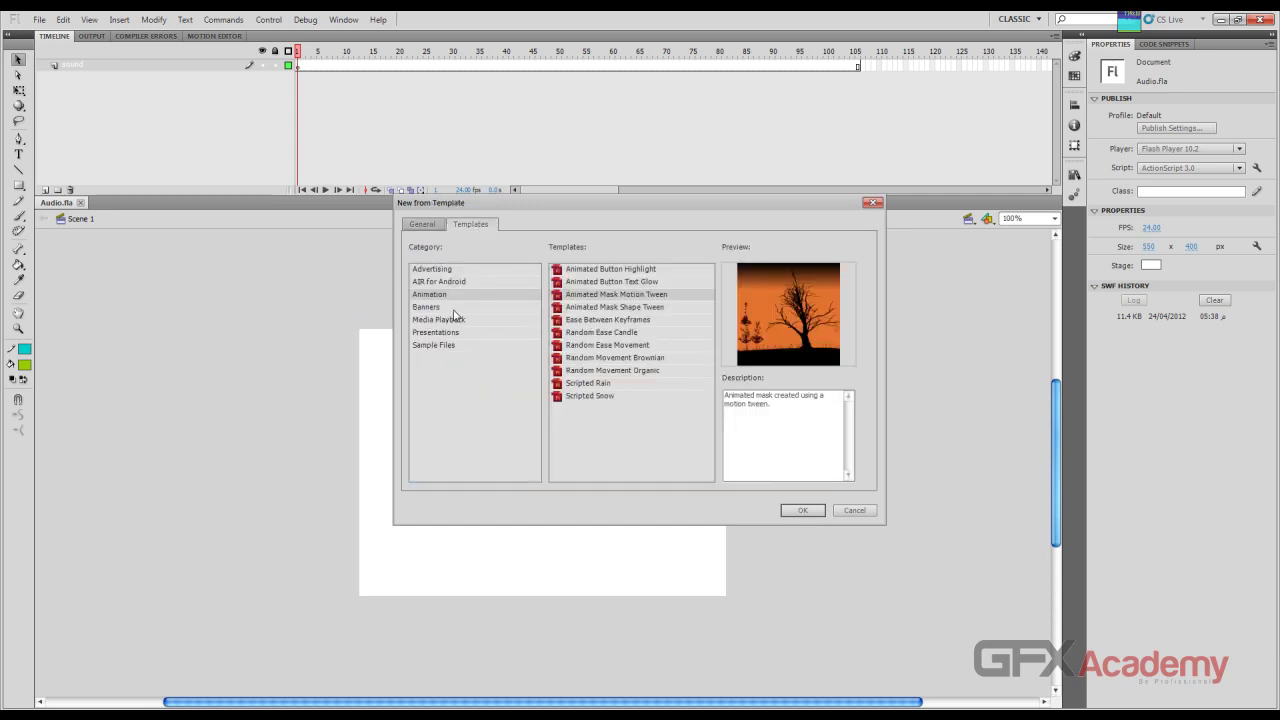
{"action": "left_click", "coordinate": [578, 282]}
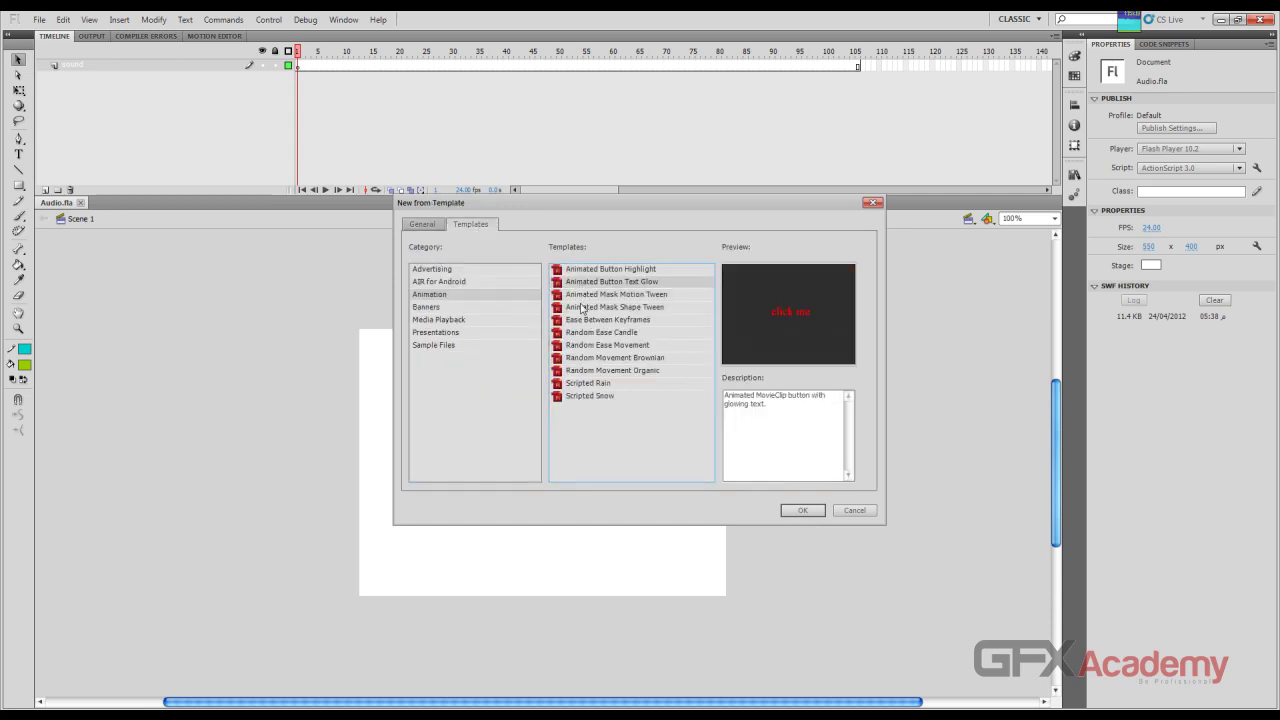
{"action": "left_click", "coordinate": [582, 370]}
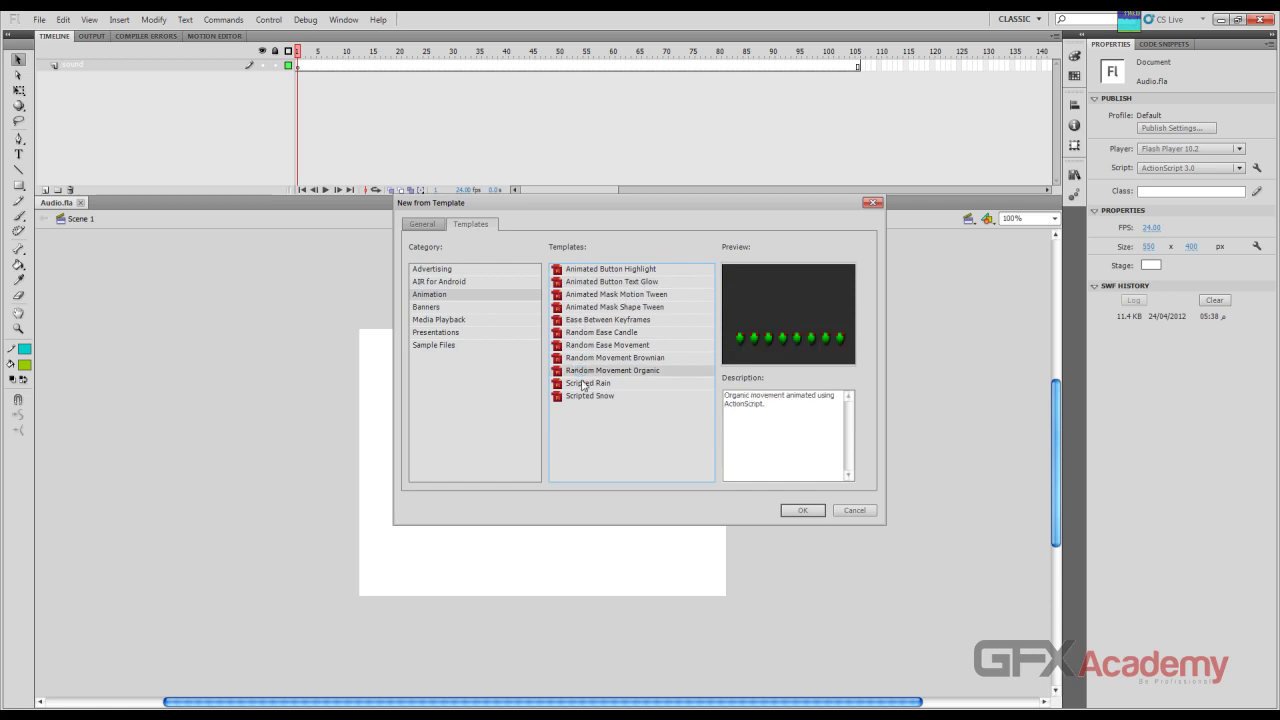
{"action": "left_click", "coordinate": [582, 384]}
{"action": "left_click", "coordinate": [583, 395]}
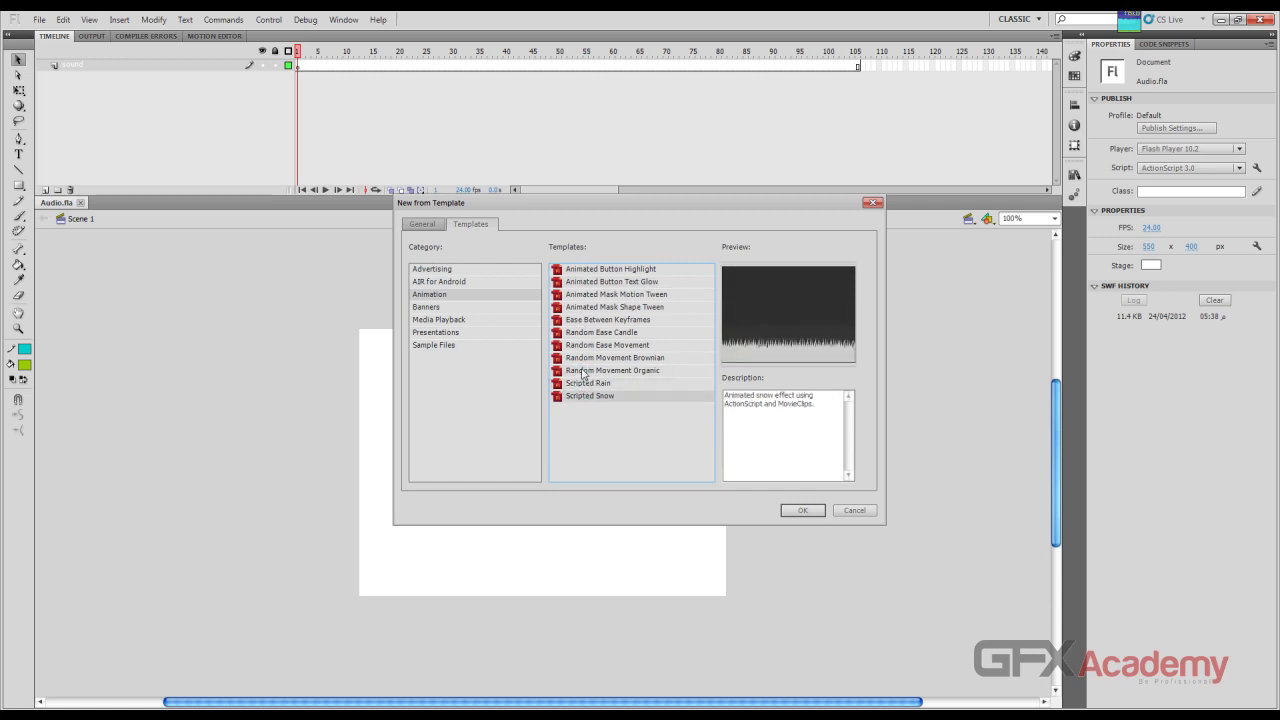
Step: Preview the Random Movement Brownian, Random Ease Movement, Random Ease Candle, Ease Between Keyframes and Animated Mask Shape Tween templates
{"action": "left_click", "coordinate": [582, 358]}
{"action": "left_click", "coordinate": [582, 345]}
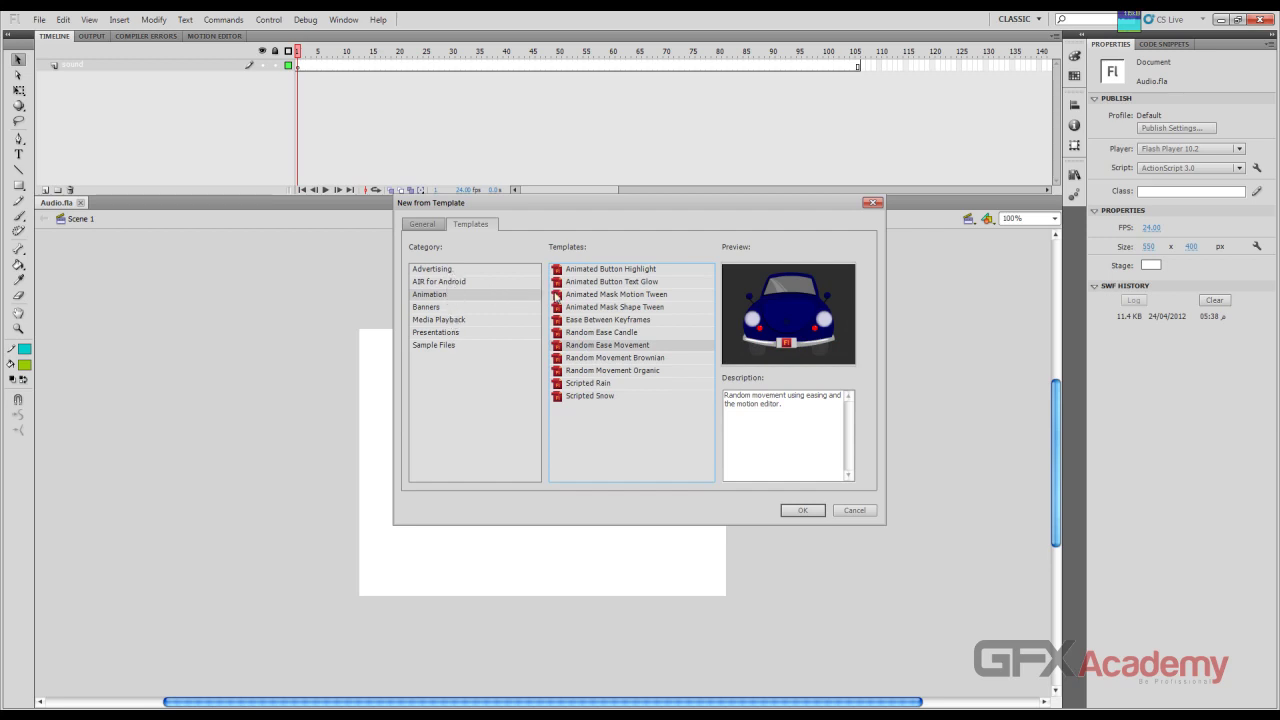
{"action": "left_click", "coordinate": [590, 333]}
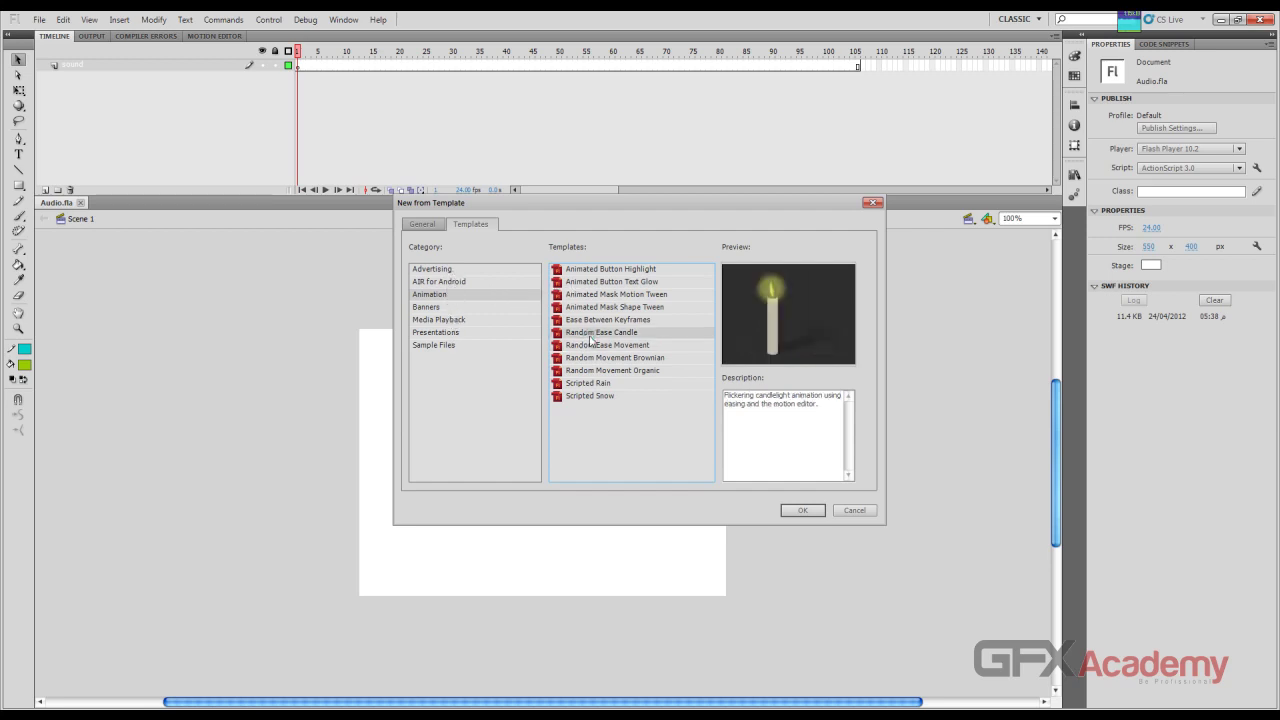
{"action": "left_click", "coordinate": [595, 319]}
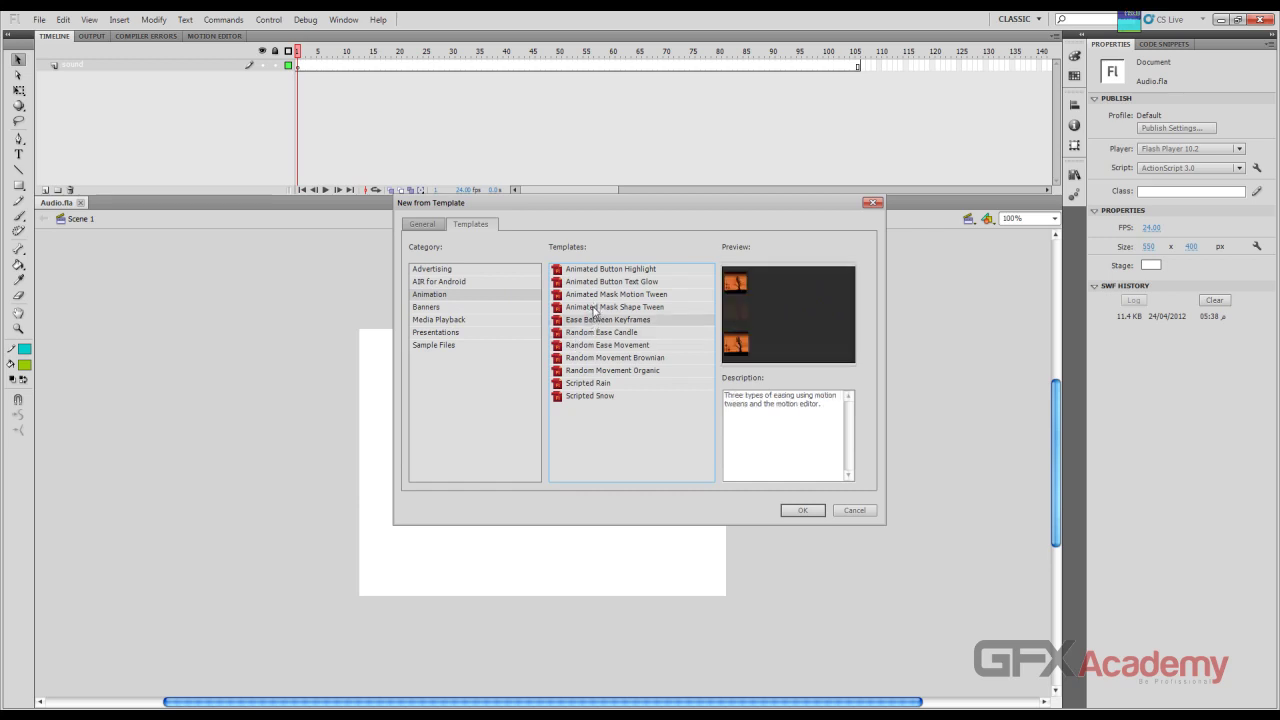
{"action": "left_click", "coordinate": [594, 308]}
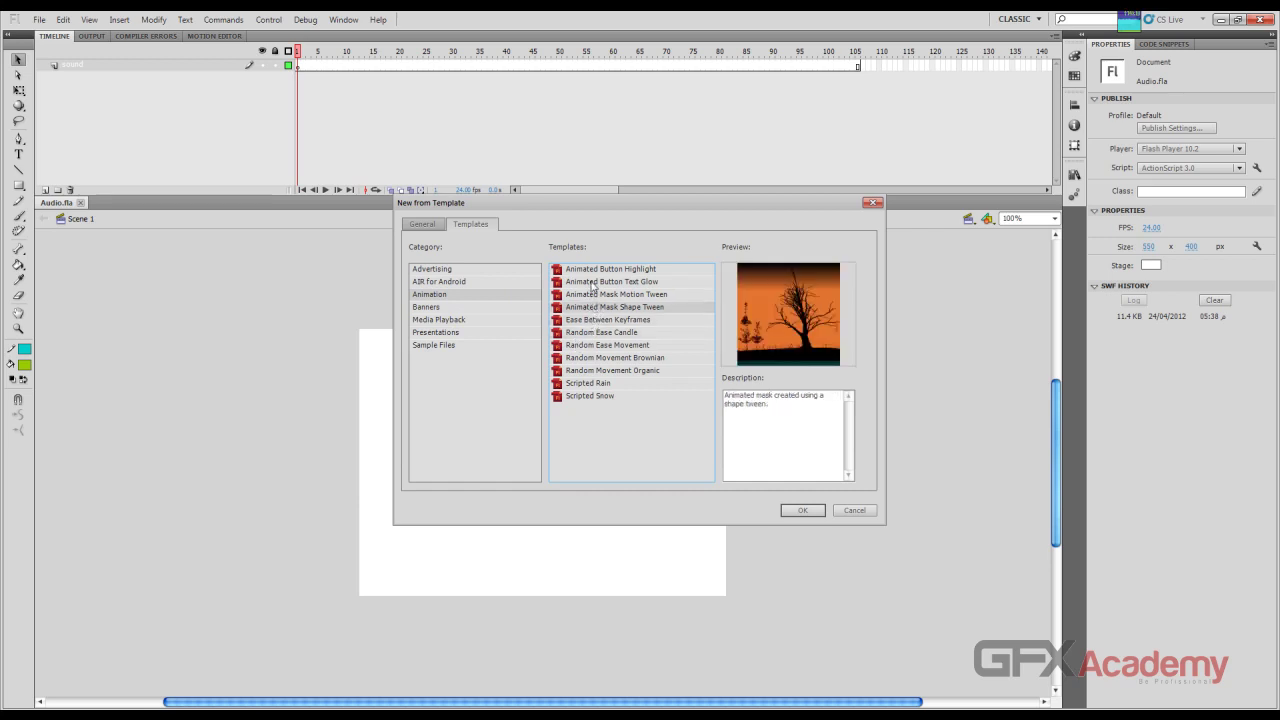
Step: Preview the Animated Mask Motion Tween, Animated Button Text Glow, Animated Button Highlight and Scripted Snow templates
{"action": "left_click", "coordinate": [592, 293]}
{"action": "left_click", "coordinate": [592, 283]}
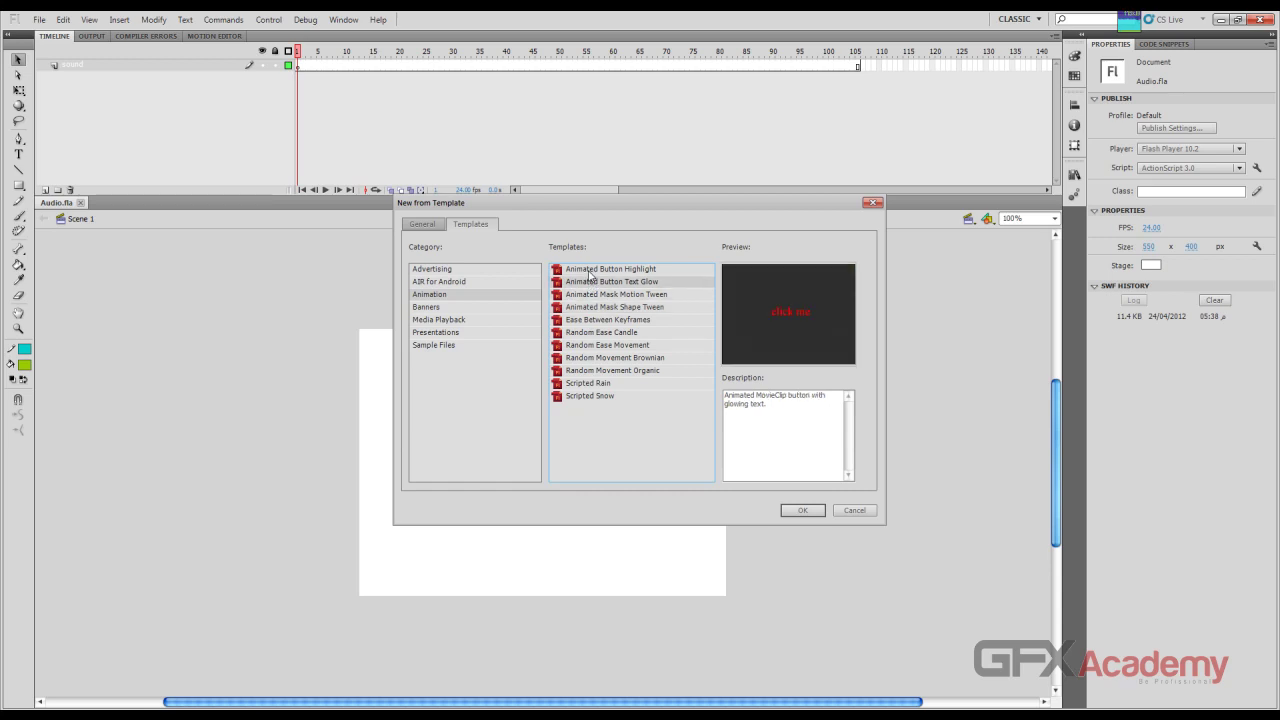
{"action": "left_click", "coordinate": [590, 270]}
{"action": "left_click", "coordinate": [576, 397]}
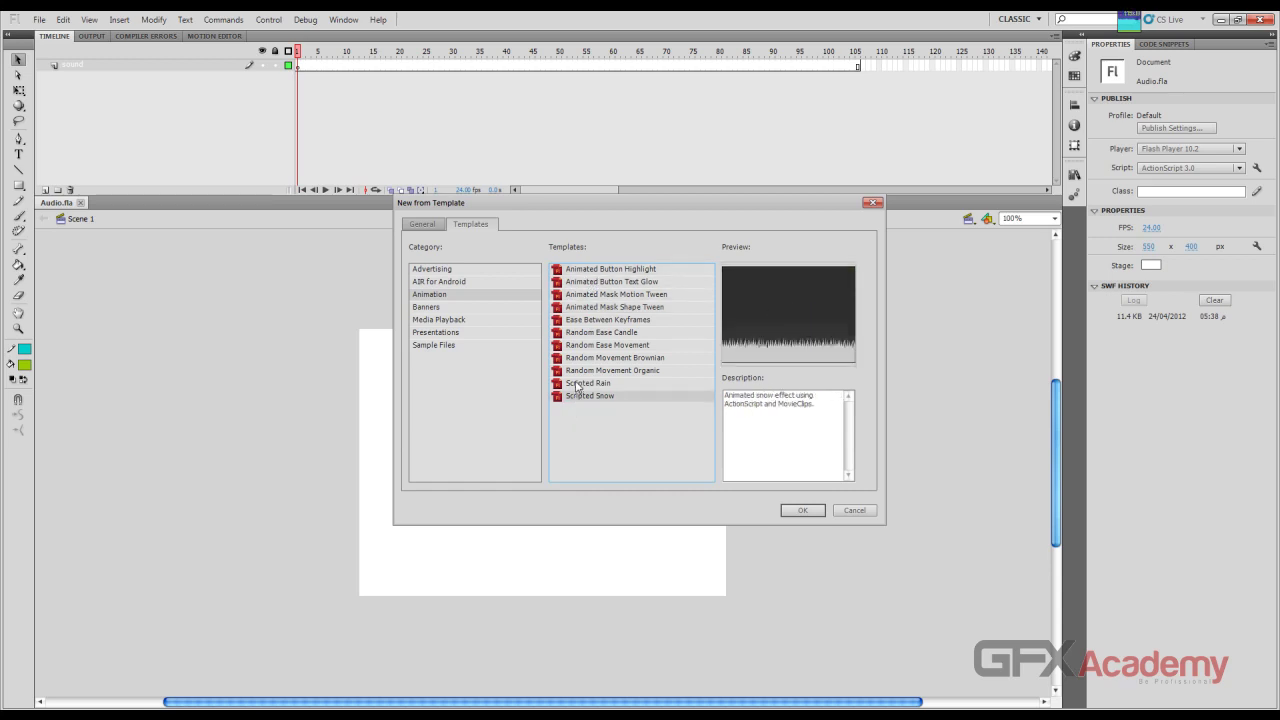
Step: Preview the Scripted Rain, Random Movement Organic, Random Movement Brownian, Random Ease Movement and Random Ease Candle templates
{"action": "left_click", "coordinate": [579, 384]}
{"action": "left_click", "coordinate": [581, 373]}
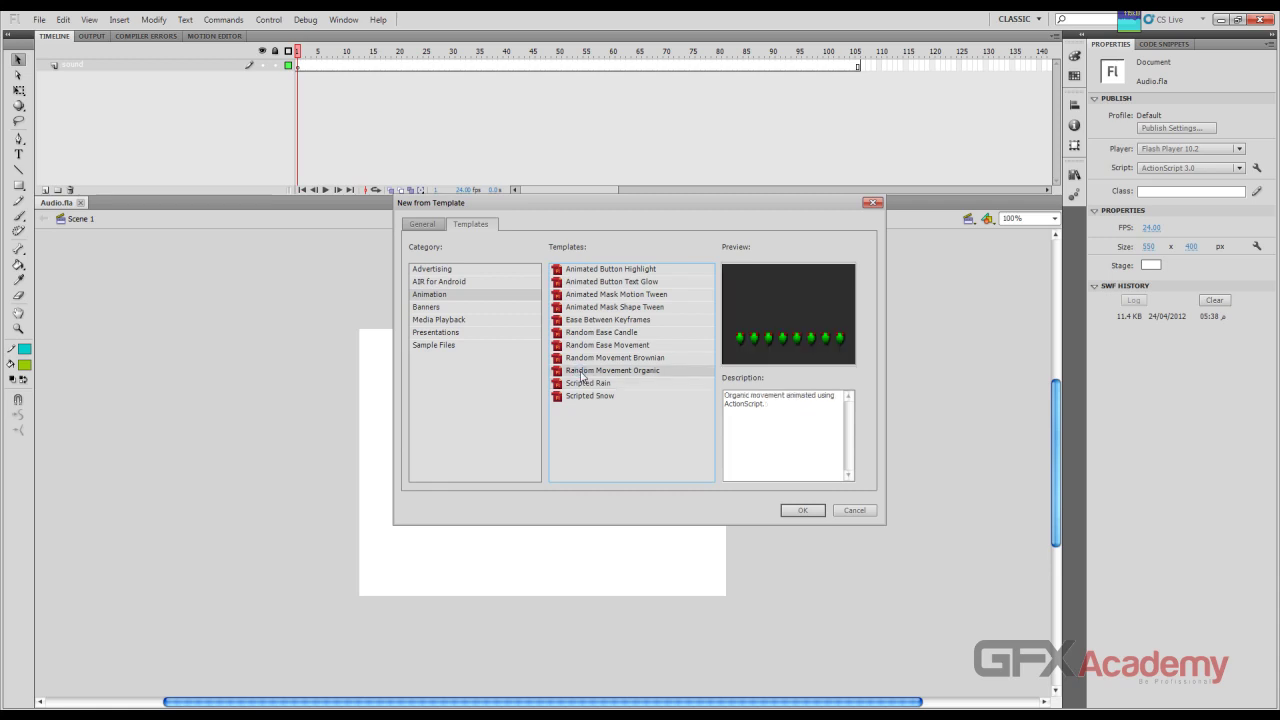
{"action": "left_click", "coordinate": [583, 384]}
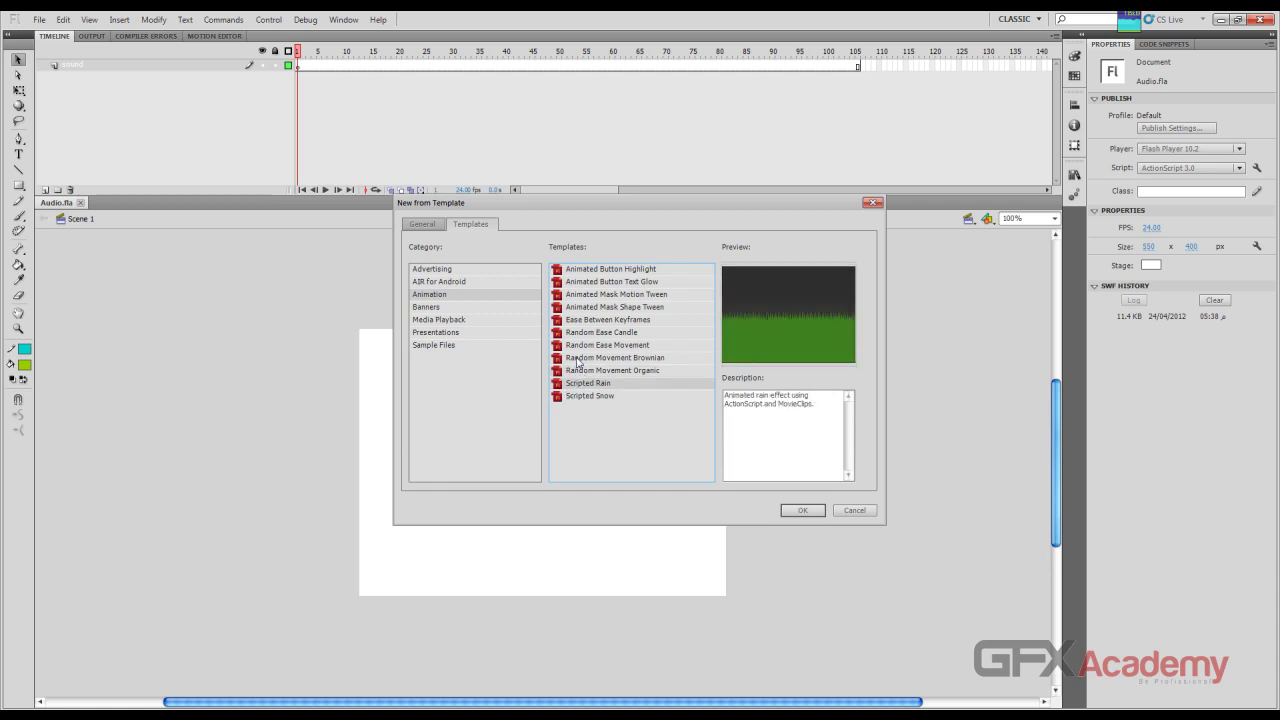
{"action": "left_click", "coordinate": [578, 359]}
{"action": "left_click", "coordinate": [578, 346]}
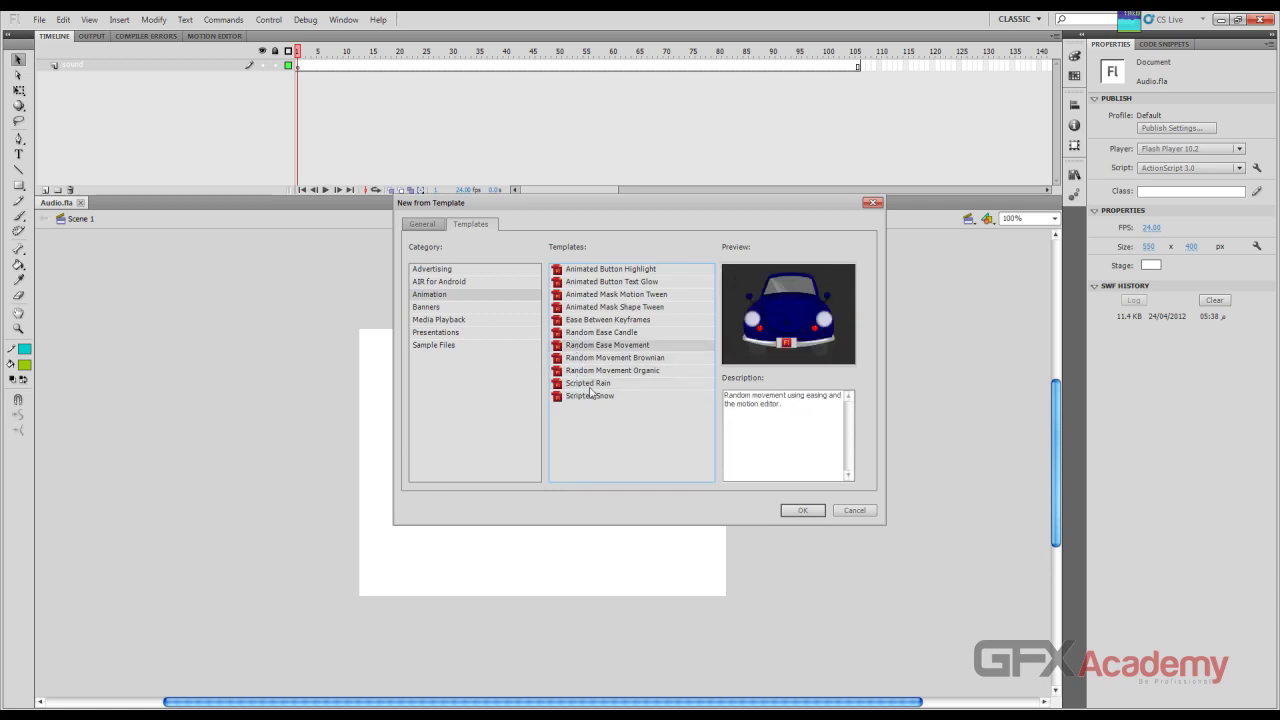
{"action": "left_click", "coordinate": [594, 334]}
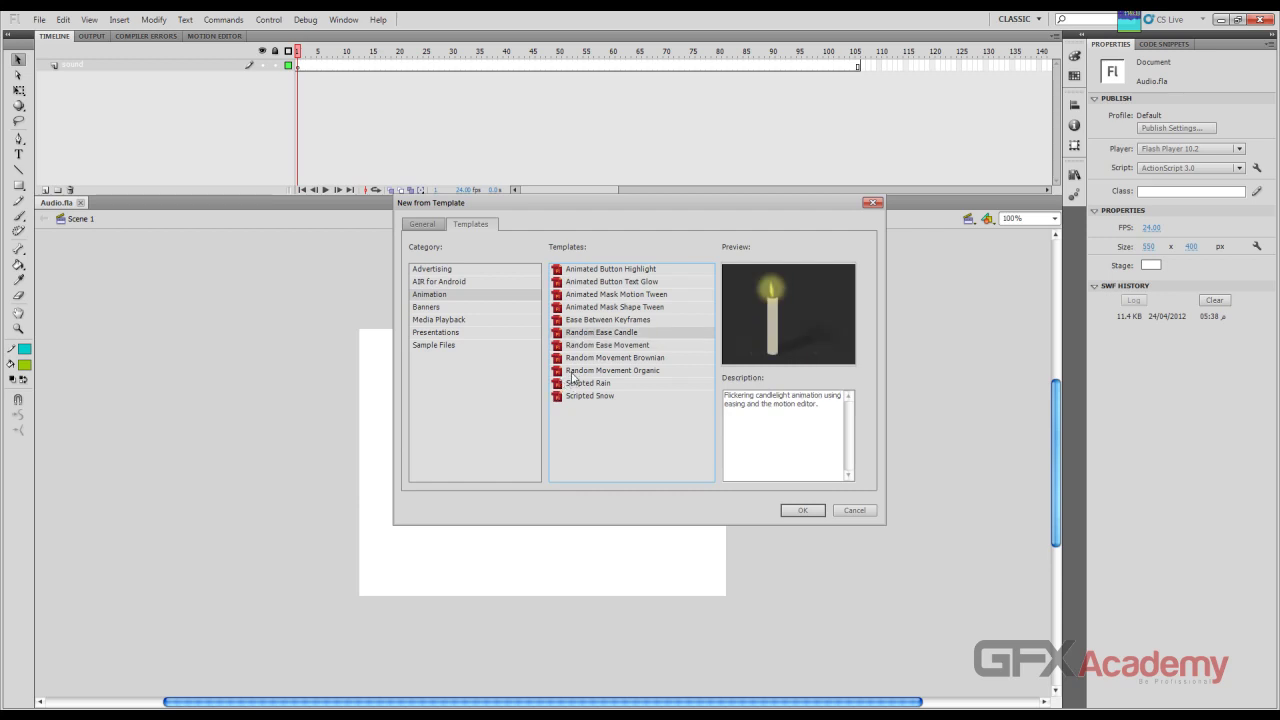
Step: Browse the Banners, Media Playback, Presentations and Sample Files template categories
{"action": "left_click", "coordinate": [475, 307]}
{"action": "left_click", "coordinate": [474, 321]}
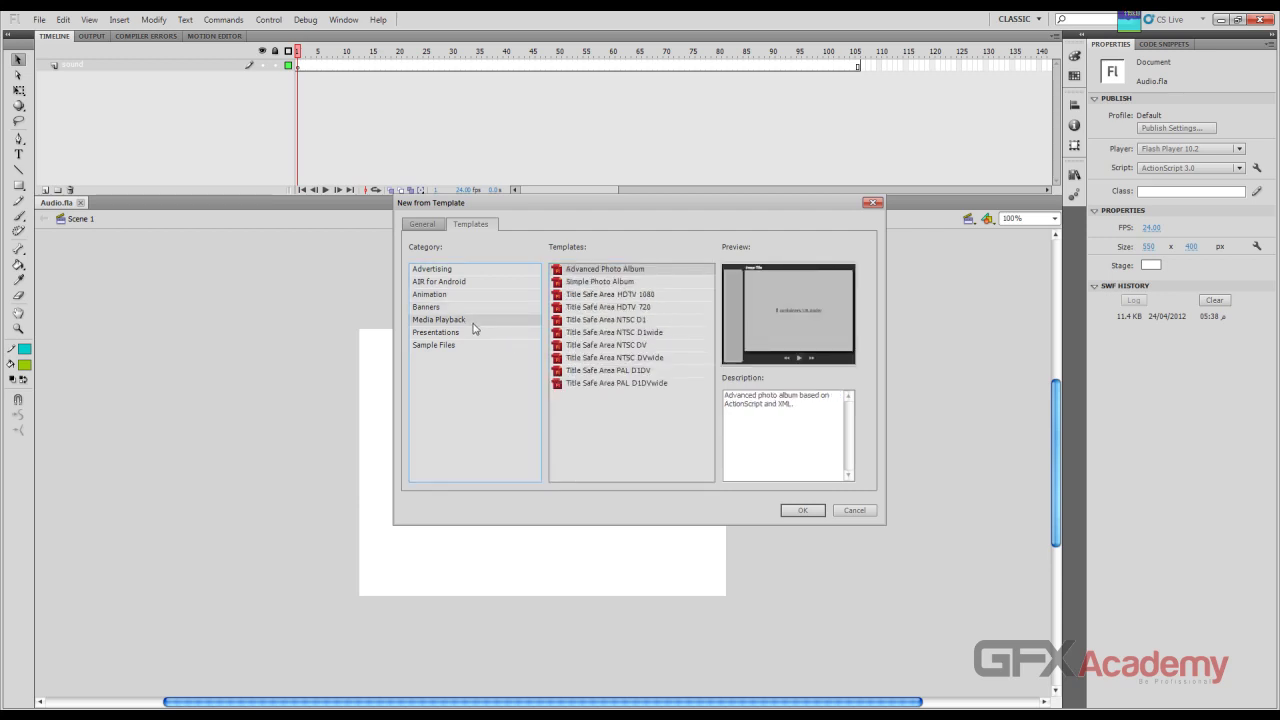
{"action": "left_click", "coordinate": [474, 333]}
{"action": "left_click", "coordinate": [474, 346]}
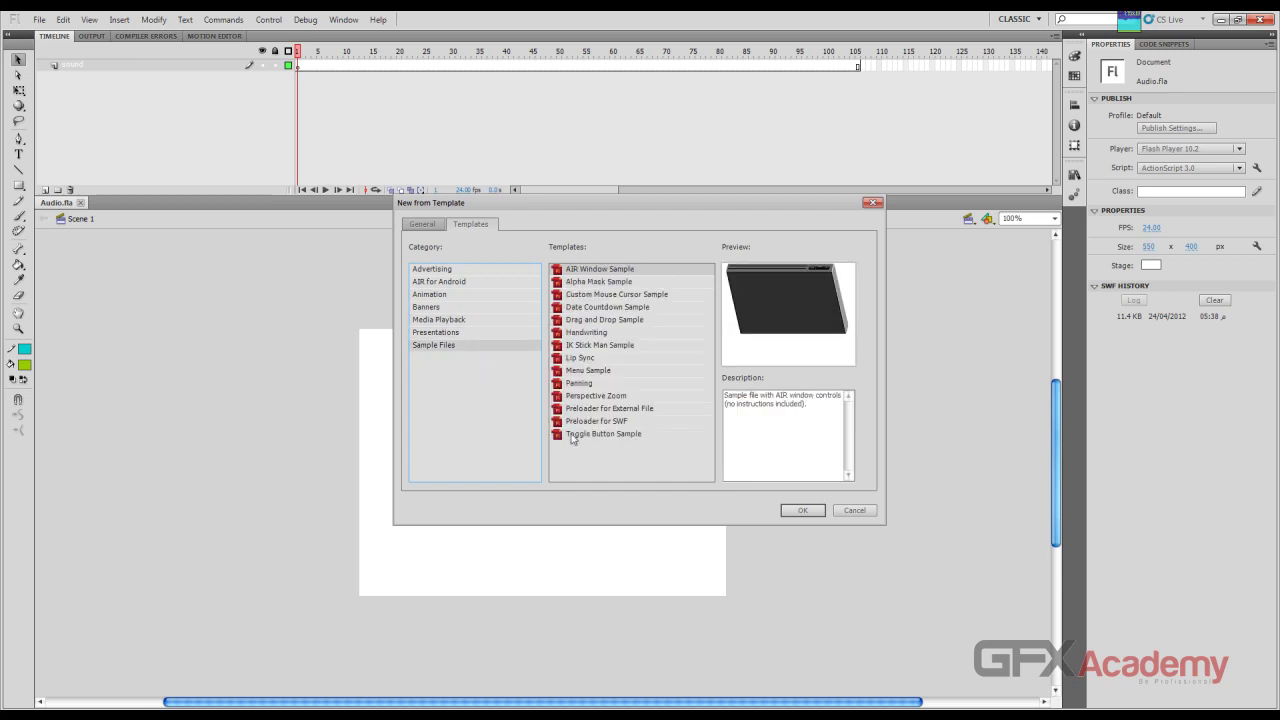
Step: Create a document from the IK Stick Man Sample template and scrub its walk animation to frame 40
{"action": "left_click", "coordinate": [572, 383]}
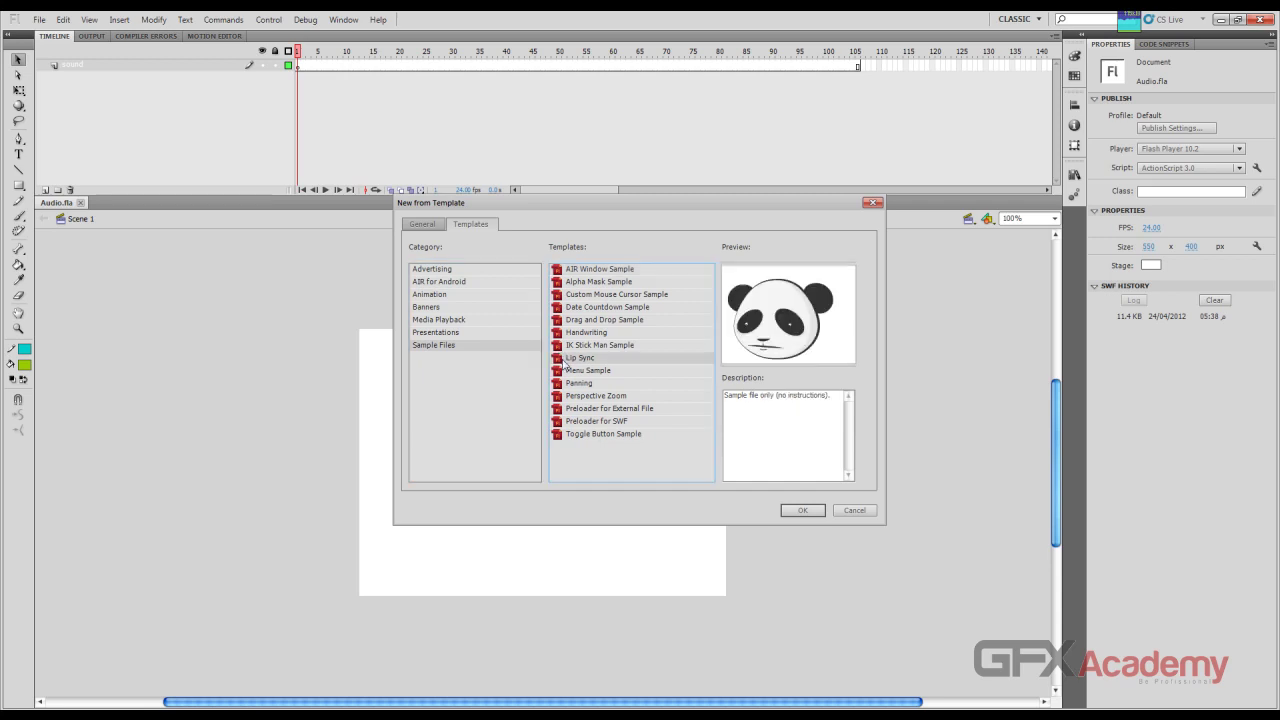
{"action": "left_click", "coordinate": [566, 346]}
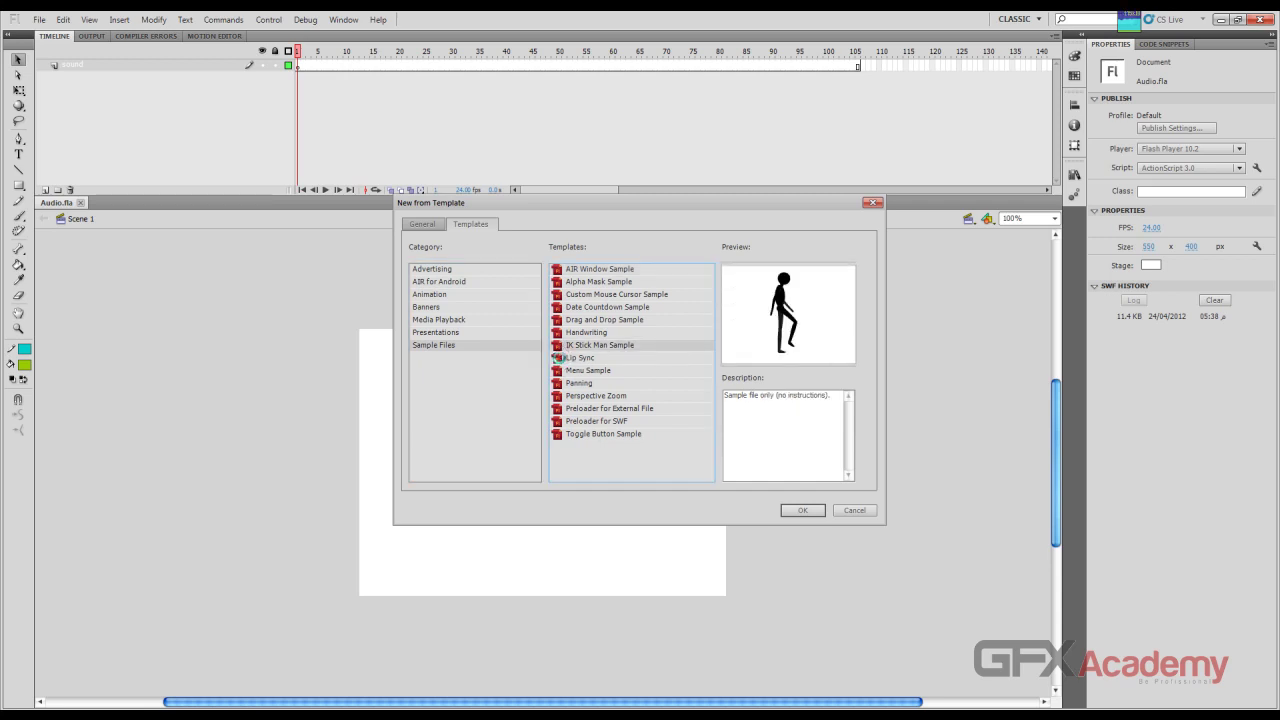
{"action": "left_click", "coordinate": [558, 357]}
{"action": "left_click", "coordinate": [560, 345]}
{"action": "left_click", "coordinate": [806, 511]}
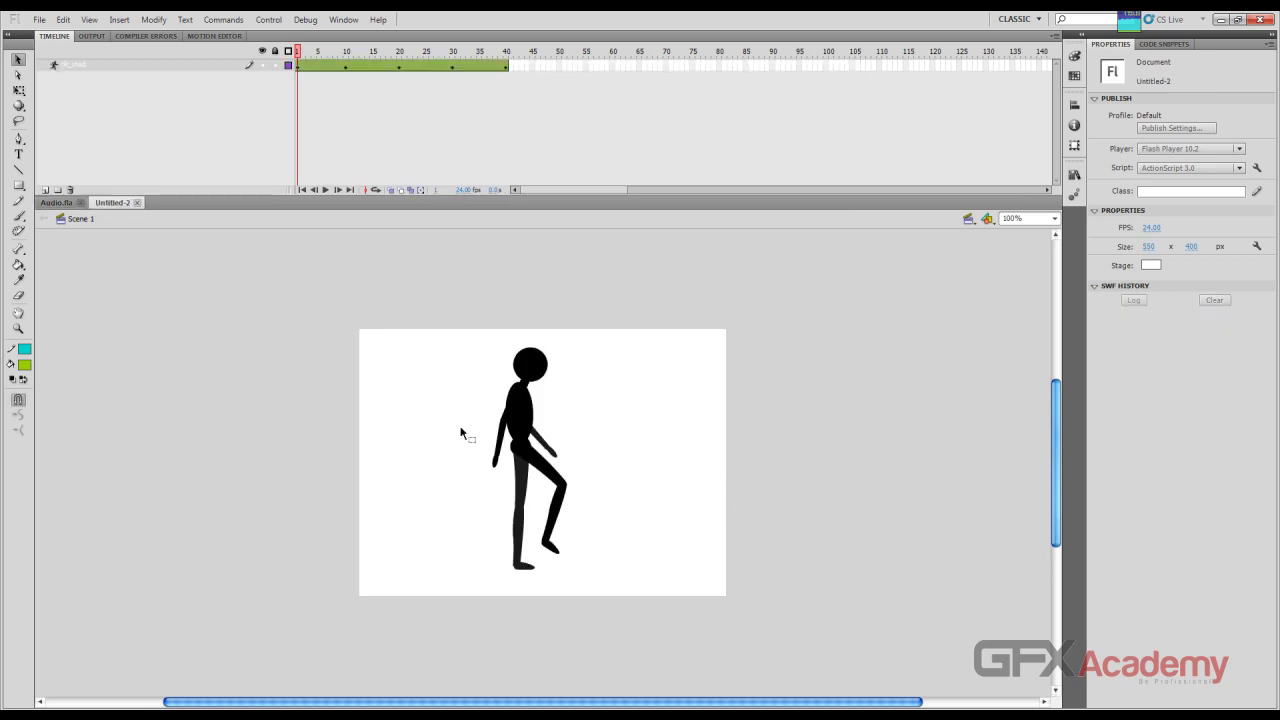
{"action": "left_click_drag", "start_coordinate": [299, 52], "coordinate": [507, 63]}
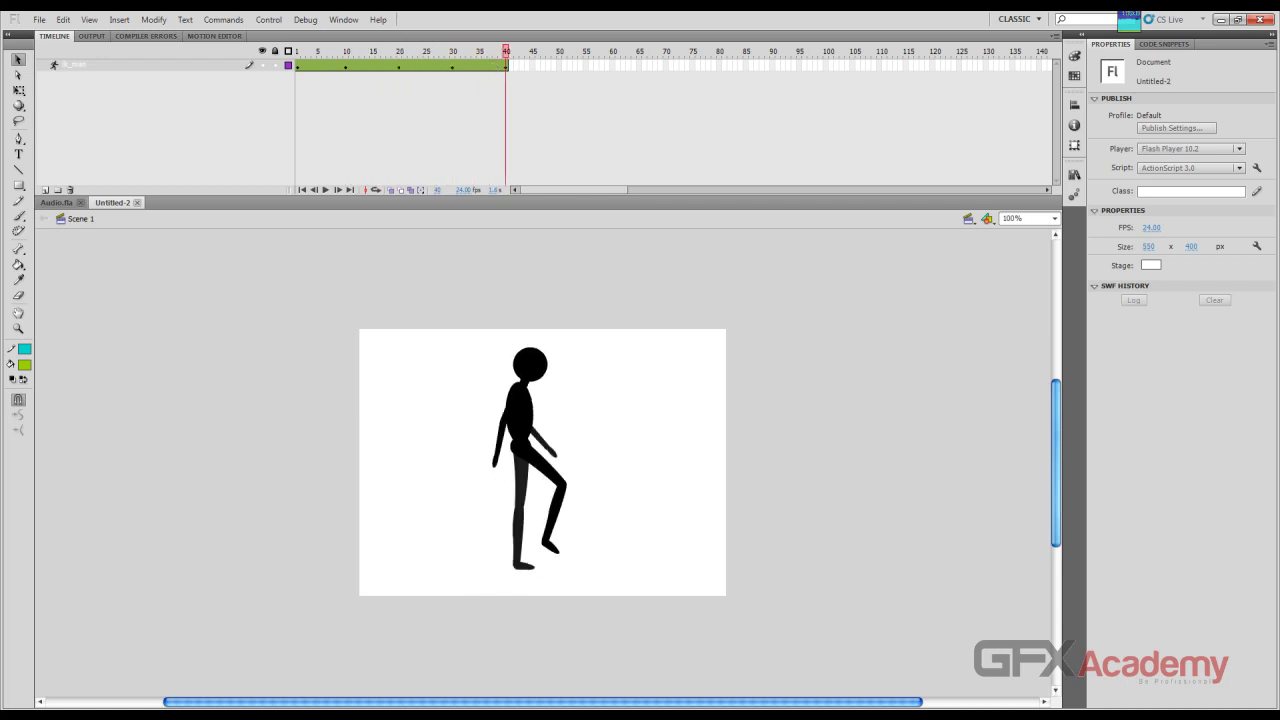
Step: Create another new document from the Lip Sync template in the Sample Files category
{"action": "left_click", "coordinate": [40, 20]}
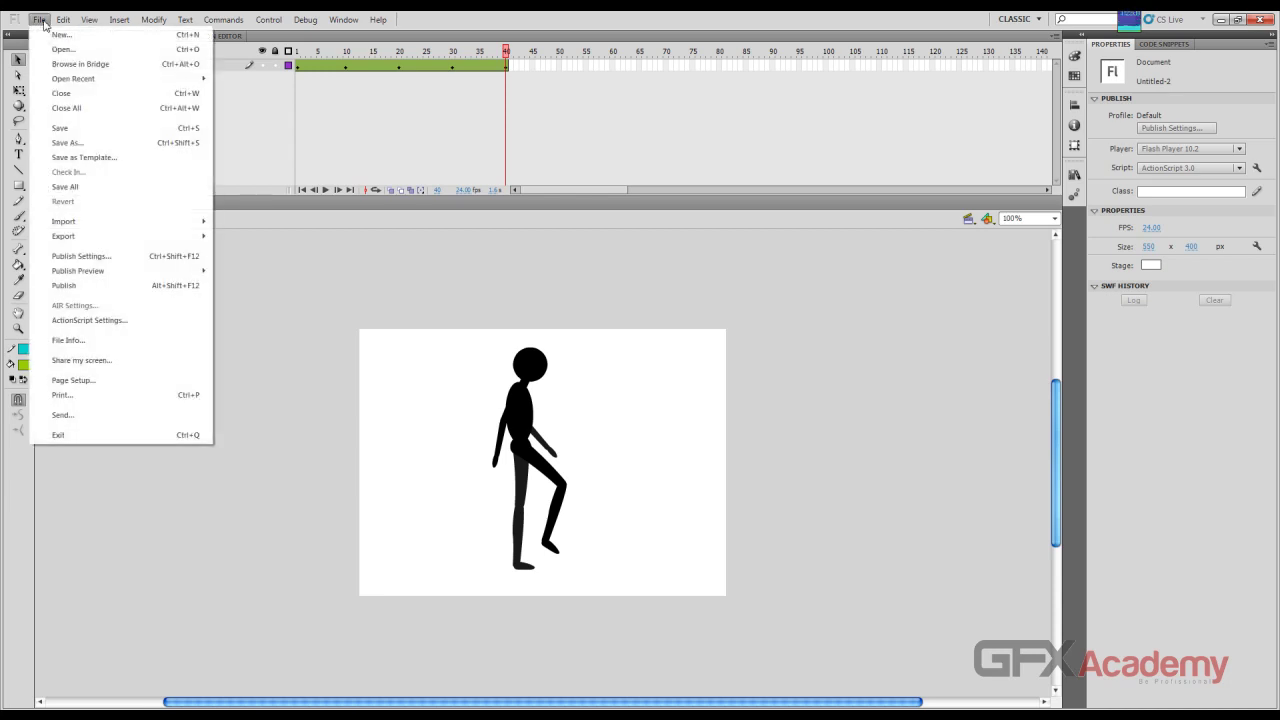
{"action": "left_click", "coordinate": [62, 36]}
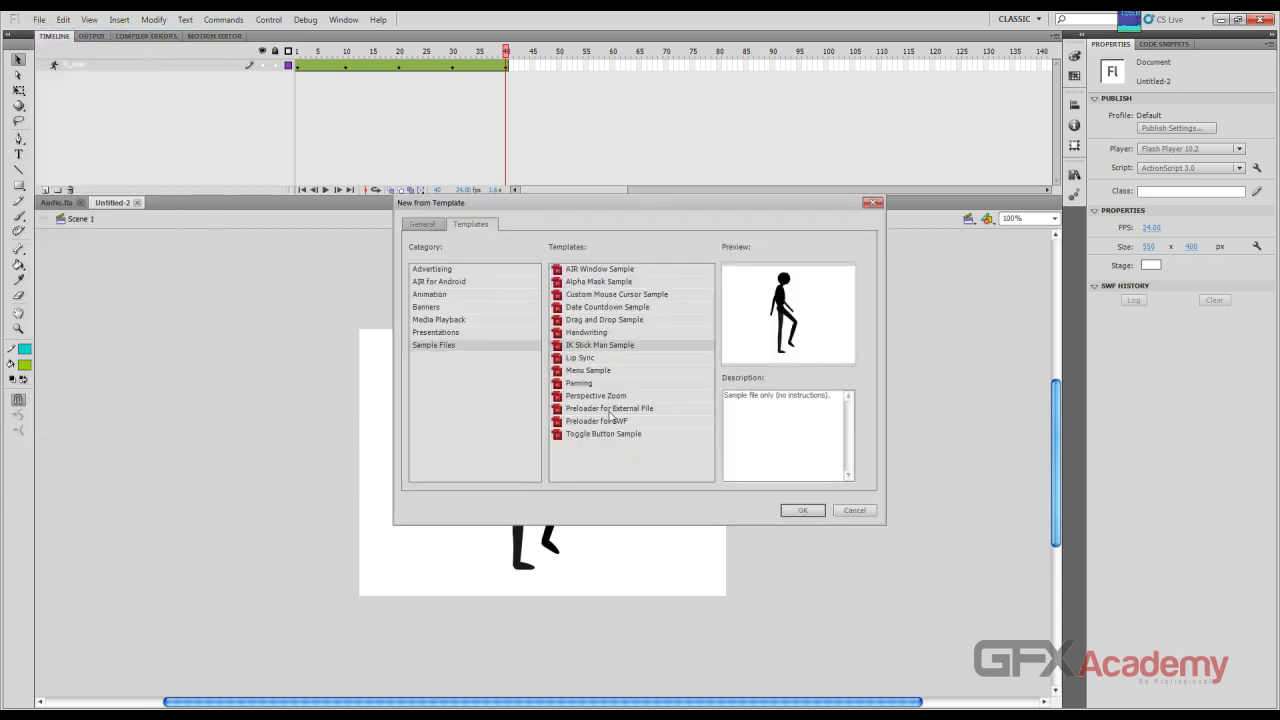
{"action": "left_click", "coordinate": [596, 359]}
{"action": "left_click", "coordinate": [596, 371]}
{"action": "left_click", "coordinate": [598, 360]}
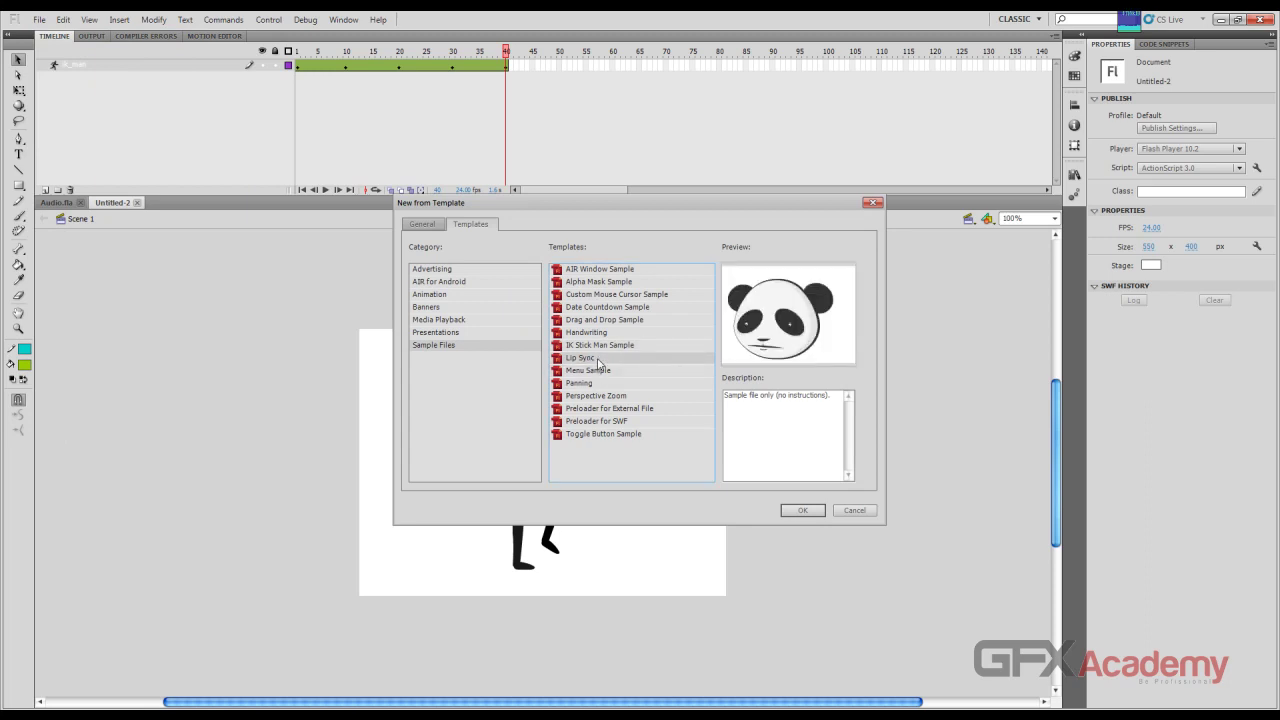
{"action": "left_click", "coordinate": [592, 372]}
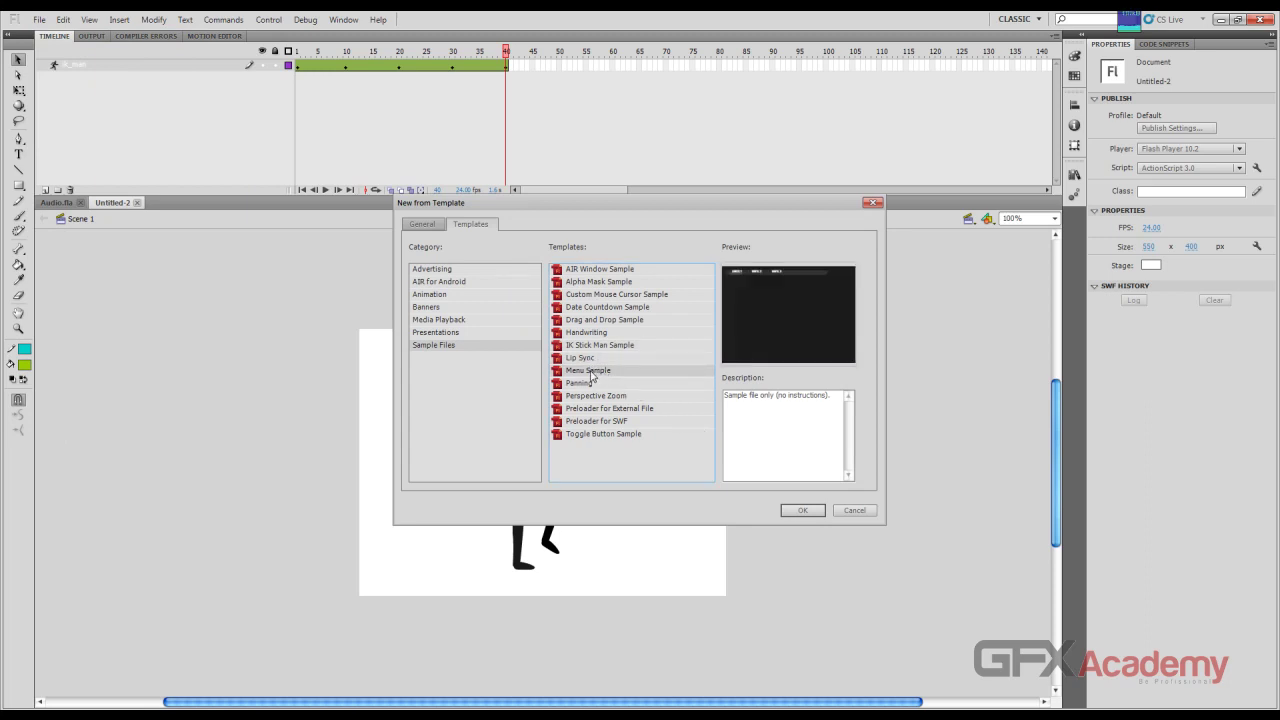
{"action": "left_click", "coordinate": [596, 358]}
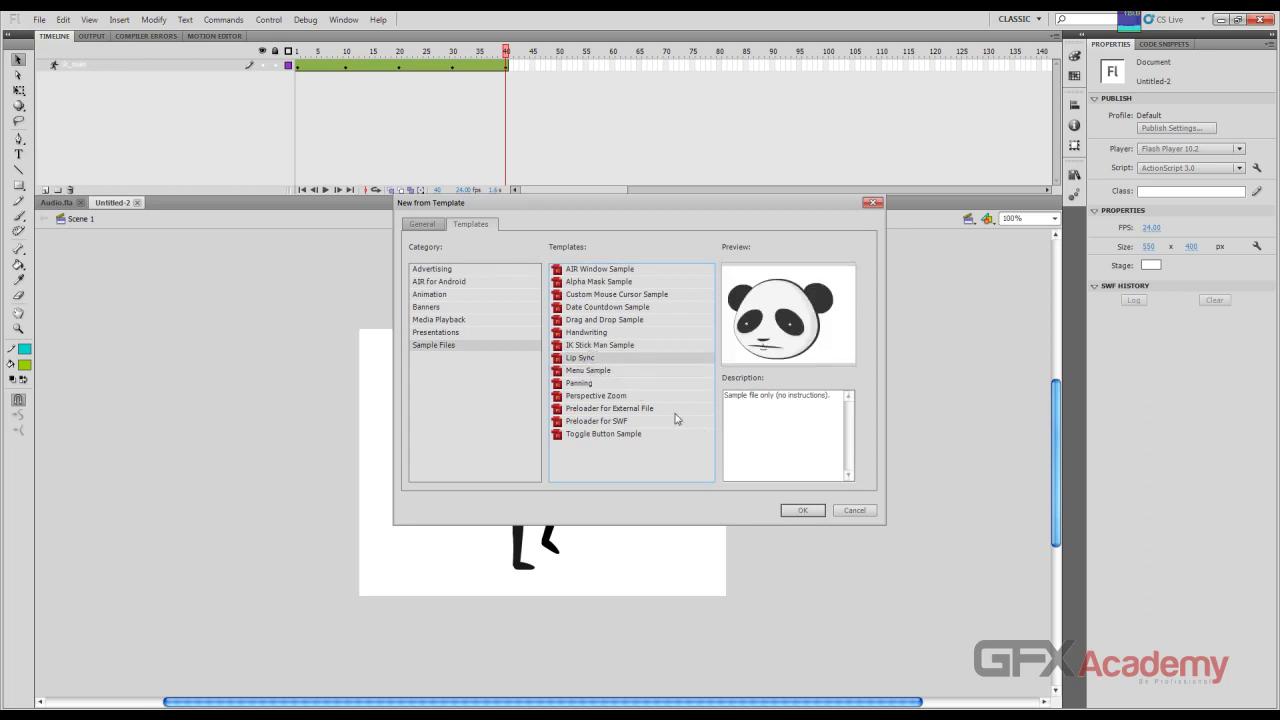
{"action": "left_click", "coordinate": [802, 510]}
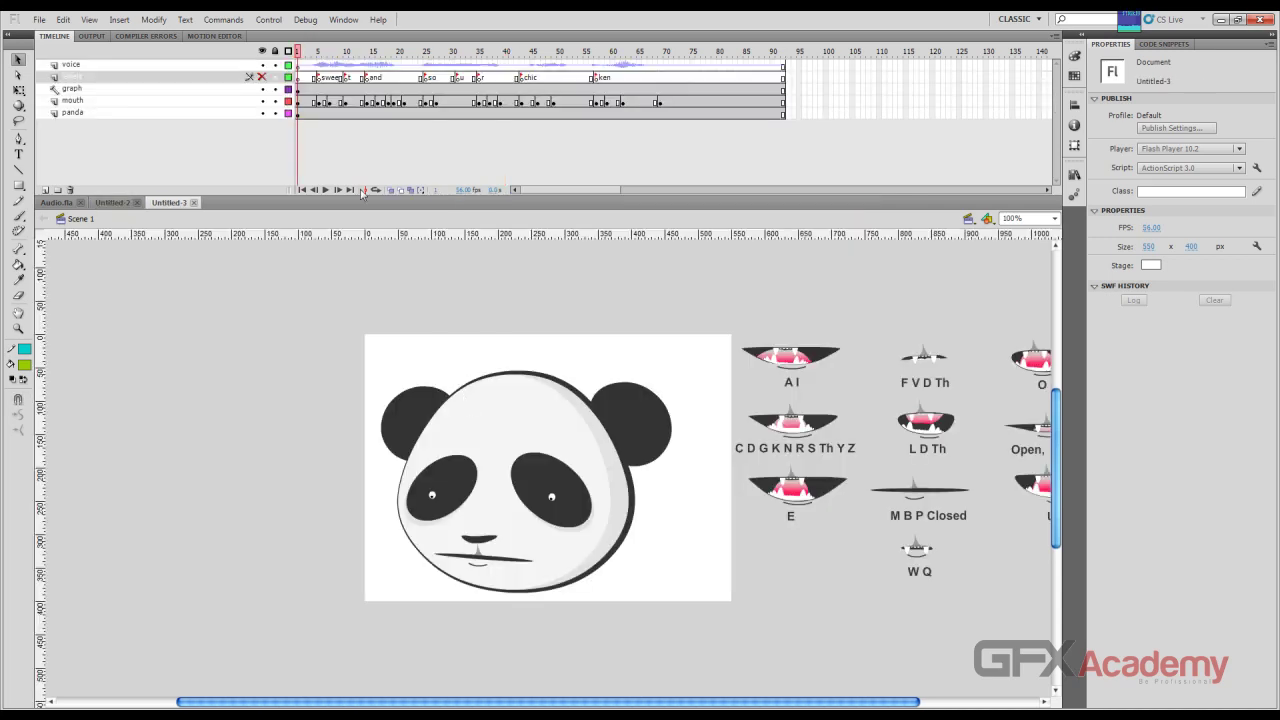
Step: Start another document from a template and preview Panning, Perspective Zoom, both Preloader templates and Toggle Button Sample
{"action": "key", "text": "ctrl+shift+n"}
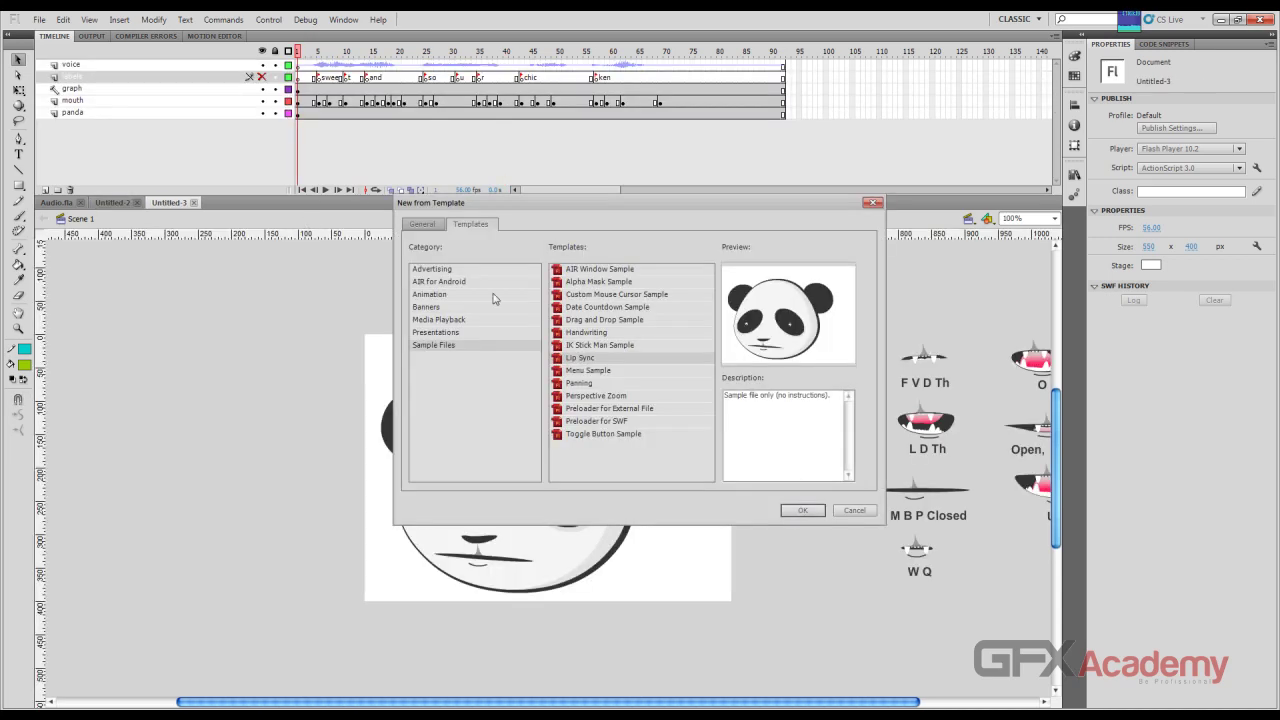
{"action": "left_click", "coordinate": [595, 383]}
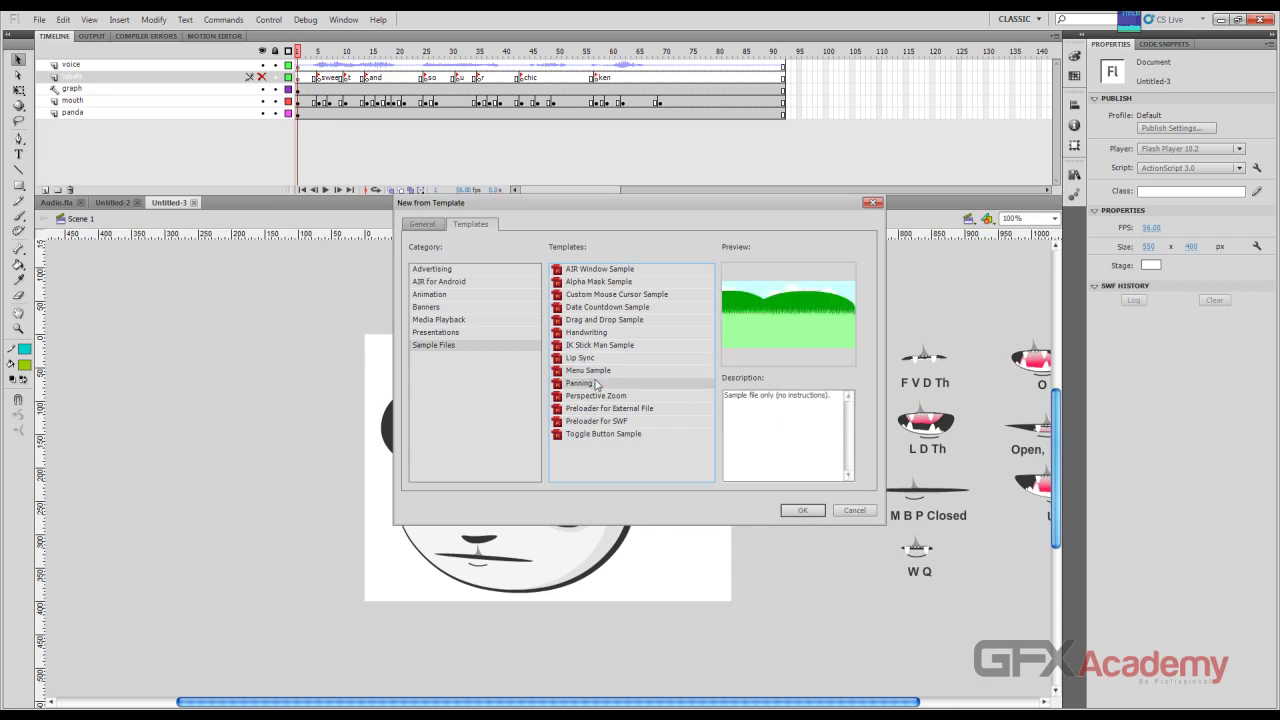
{"action": "left_click", "coordinate": [598, 396]}
{"action": "left_click", "coordinate": [597, 409]}
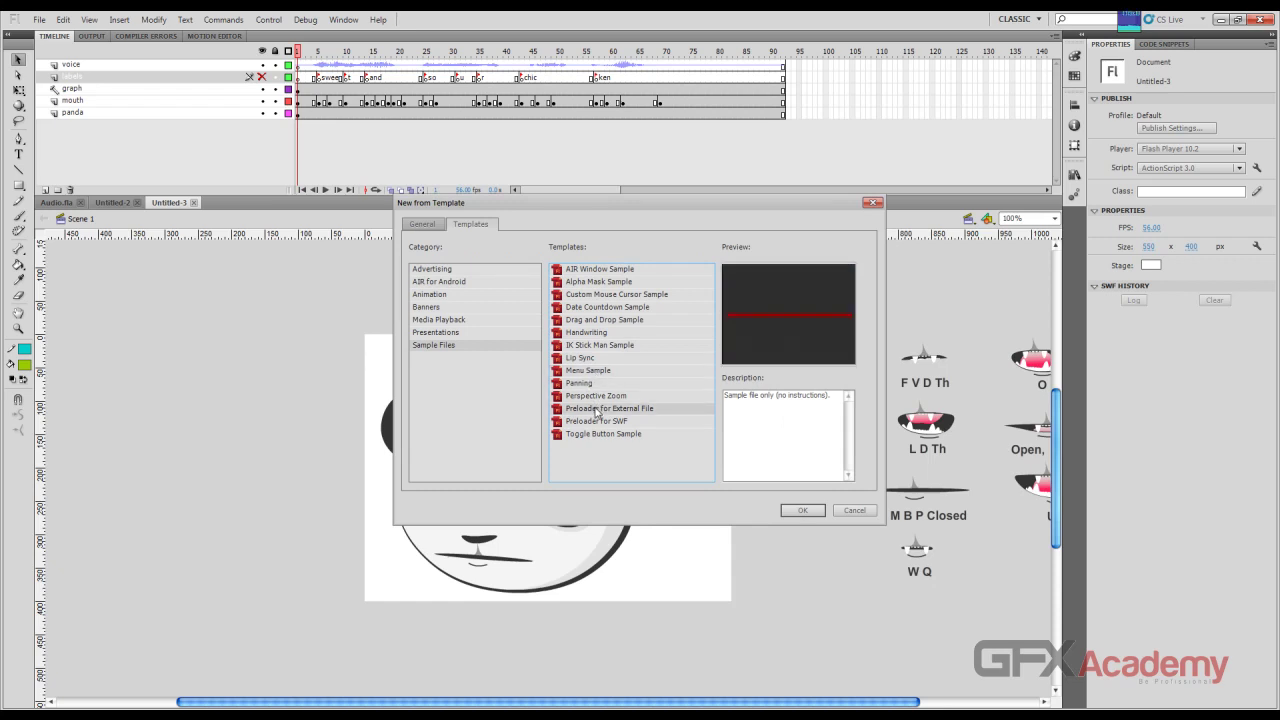
{"action": "left_click", "coordinate": [597, 421]}
{"action": "left_click", "coordinate": [600, 435]}
{"action": "left_click", "coordinate": [592, 383]}
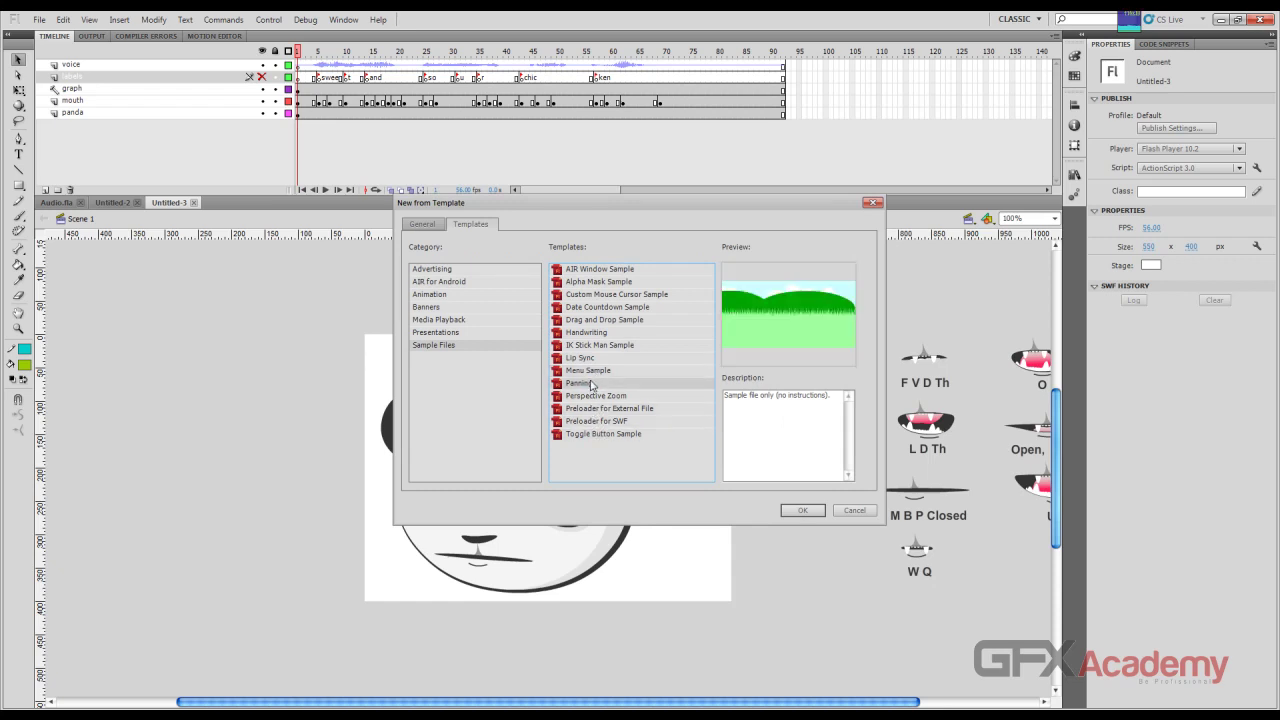
Step: Preview the IK Stick Man, Handwriting, Date Countdown, Custom Mouse Cursor and AIR Window sample templates
{"action": "left_click", "coordinate": [595, 345]}
{"action": "left_click", "coordinate": [597, 332]}
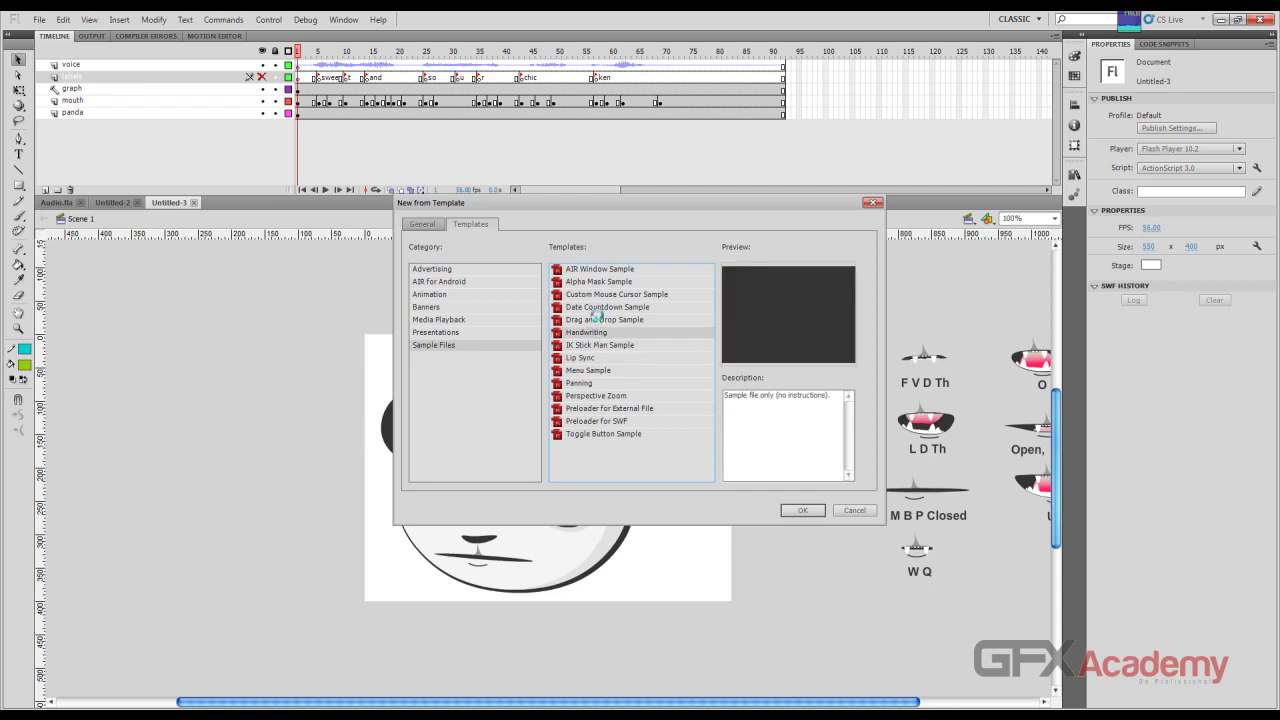
{"action": "left_click", "coordinate": [600, 307]}
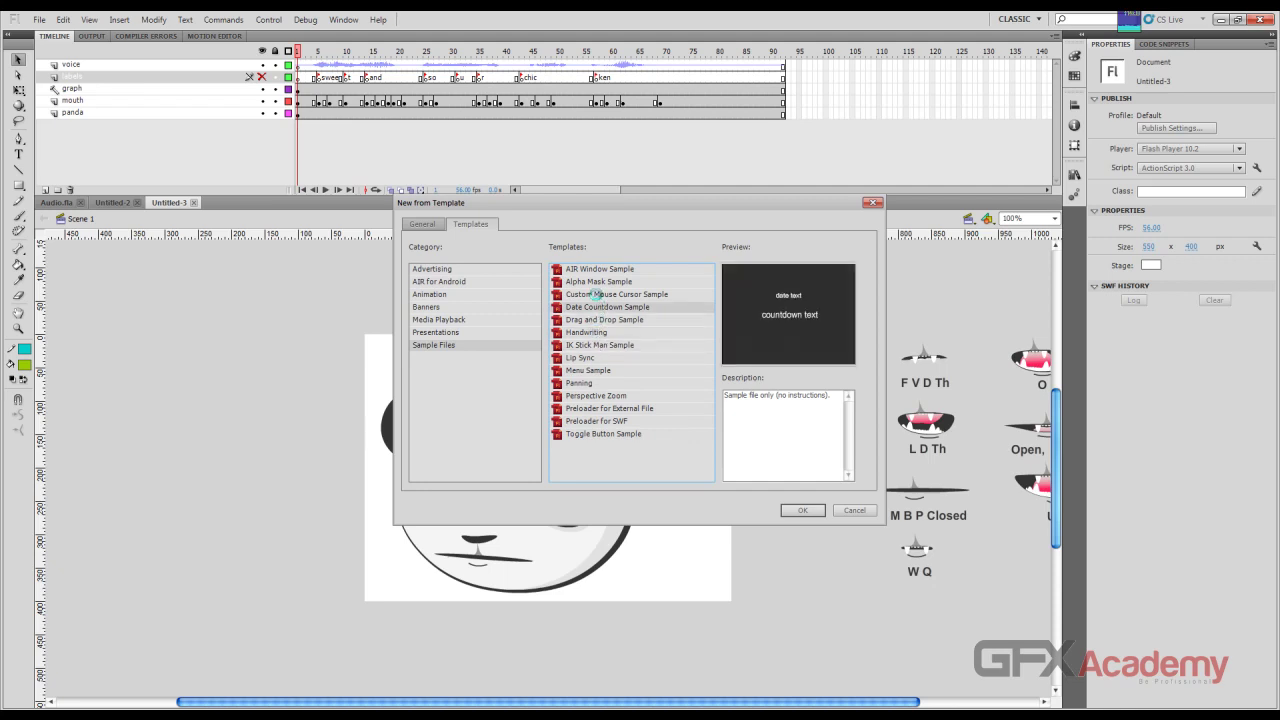
{"action": "left_click", "coordinate": [599, 295]}
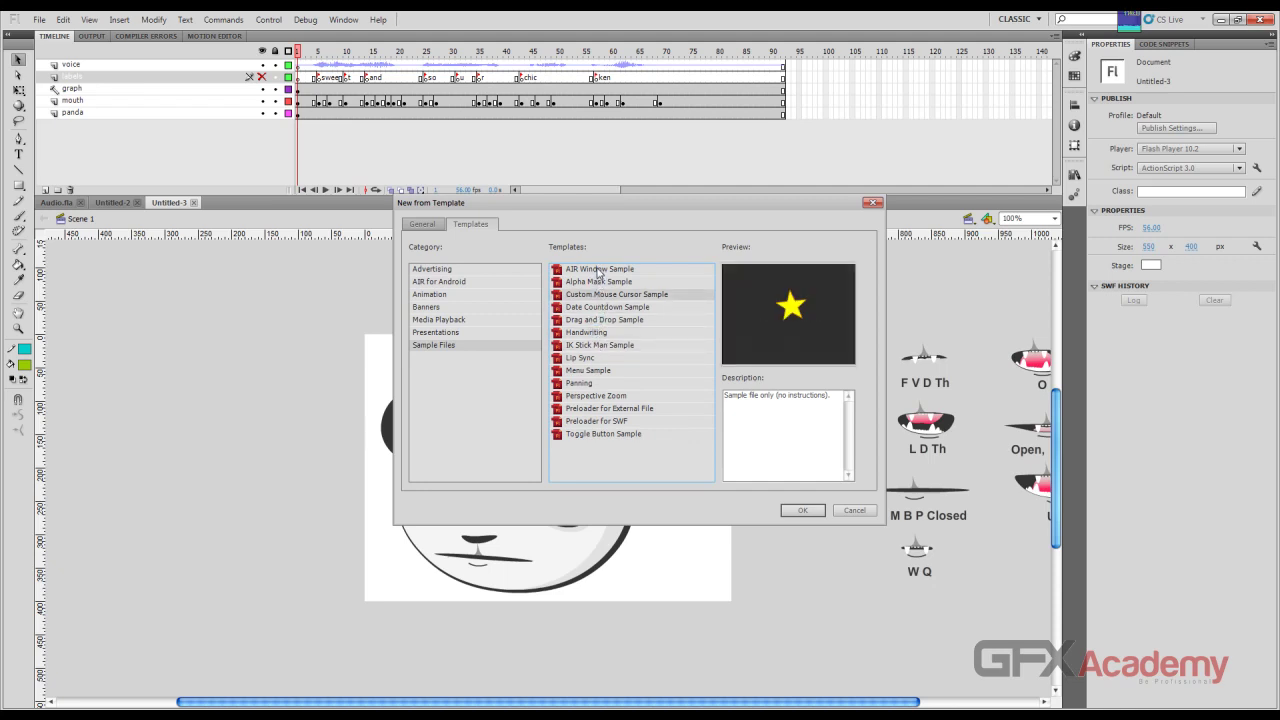
{"action": "left_click", "coordinate": [599, 271]}
Step: Compare the Panning and Perspective Zoom templates, and create a new document from Menu Sample
{"action": "left_click", "coordinate": [594, 372]}
{"action": "left_click", "coordinate": [594, 384]}
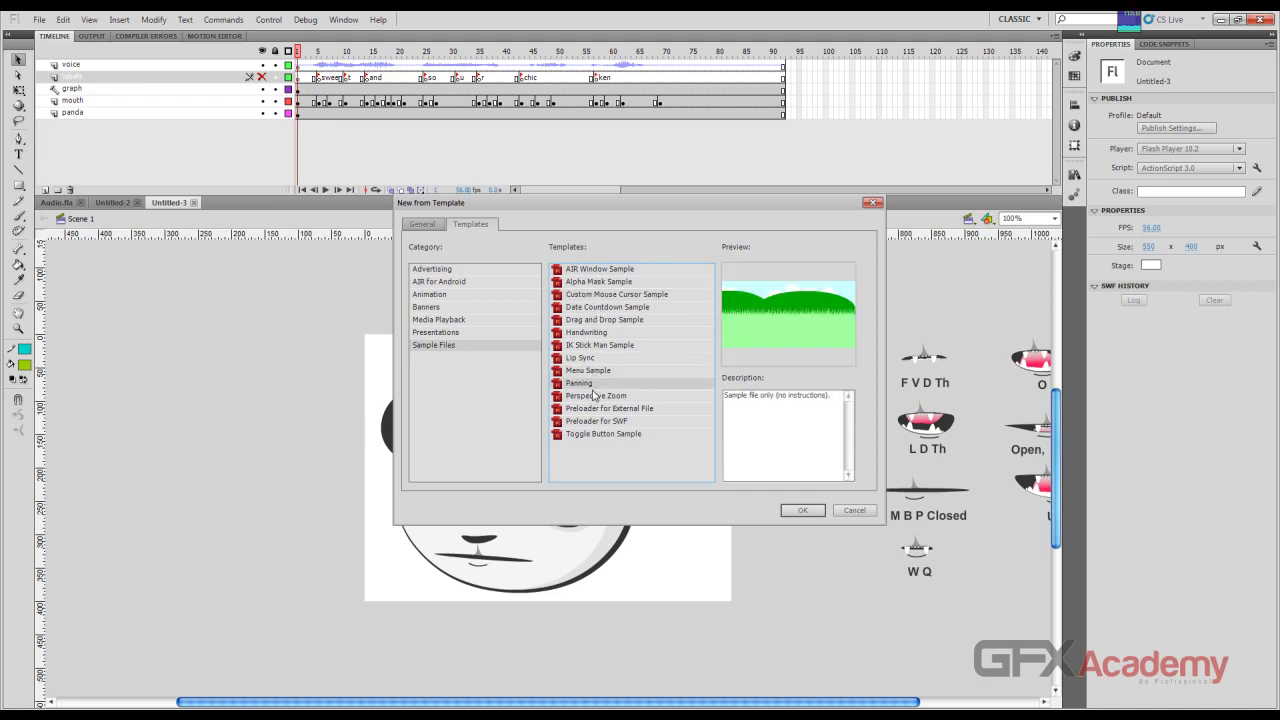
{"action": "left_click", "coordinate": [594, 397]}
{"action": "left_click", "coordinate": [591, 372]}
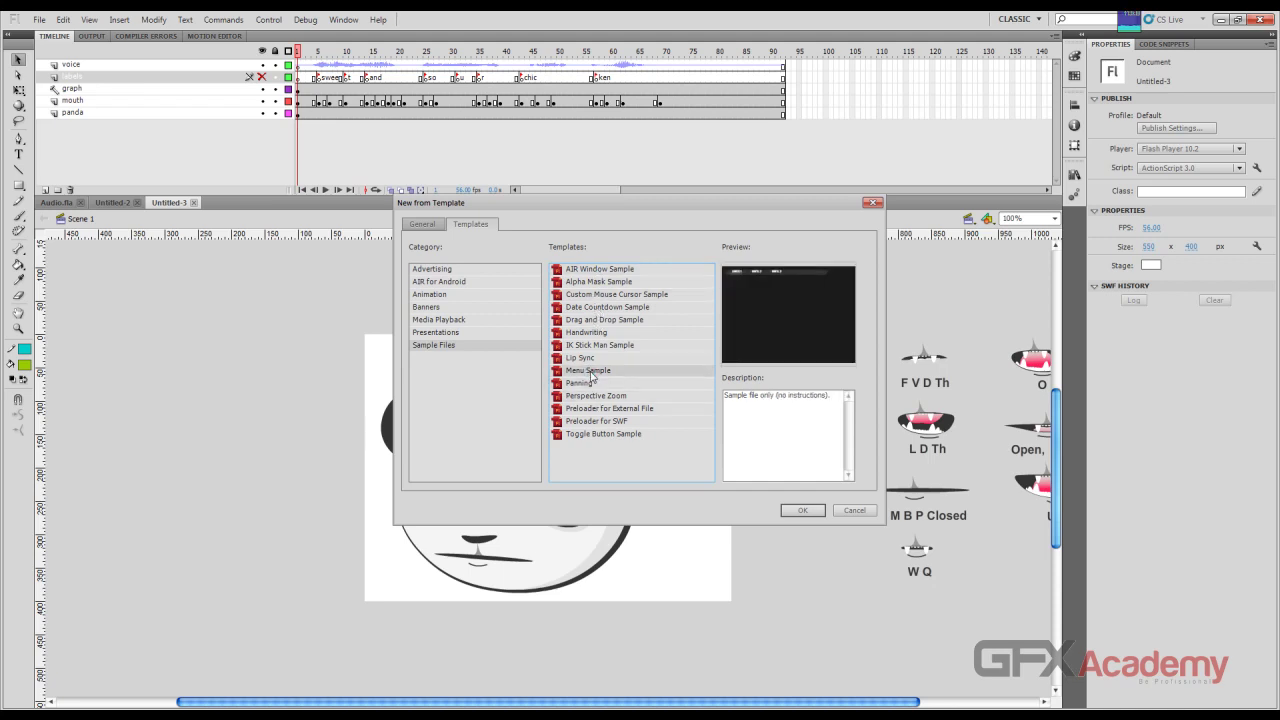
{"action": "left_click", "coordinate": [802, 510]}
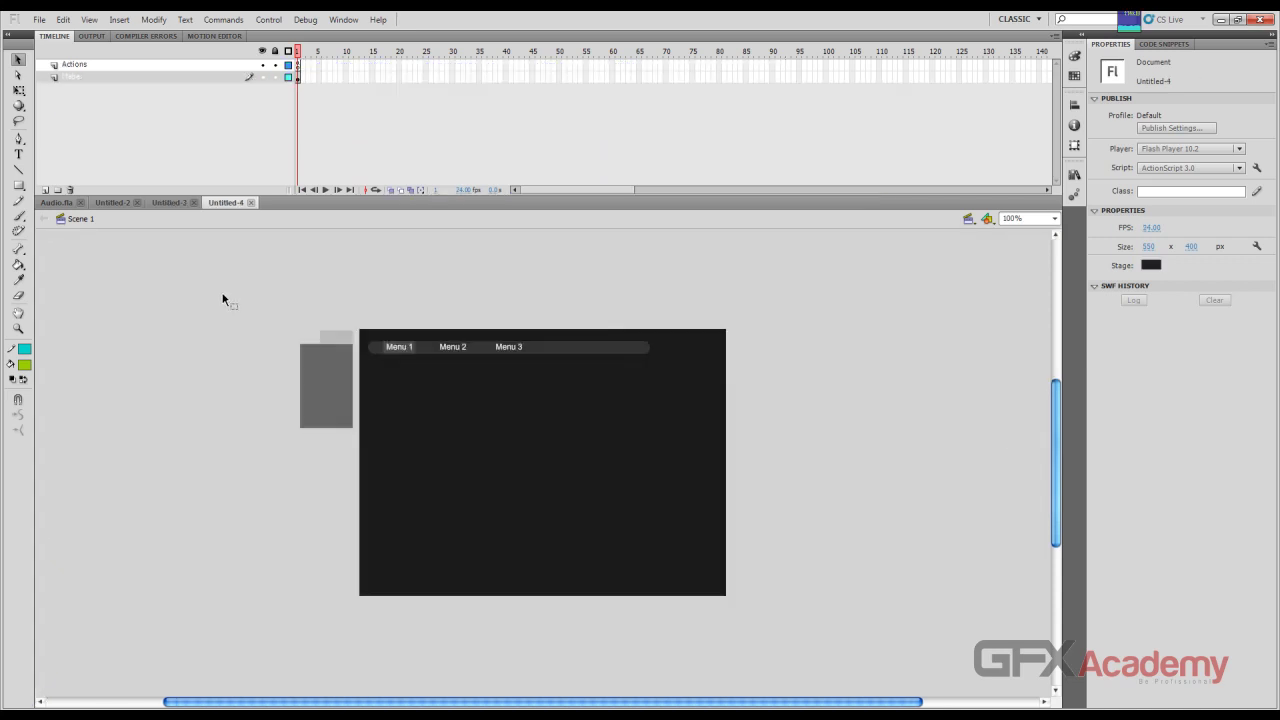
Step: In the stick man document, add a new layer above ik_man and name it sound
{"action": "left_click", "coordinate": [112, 203]}
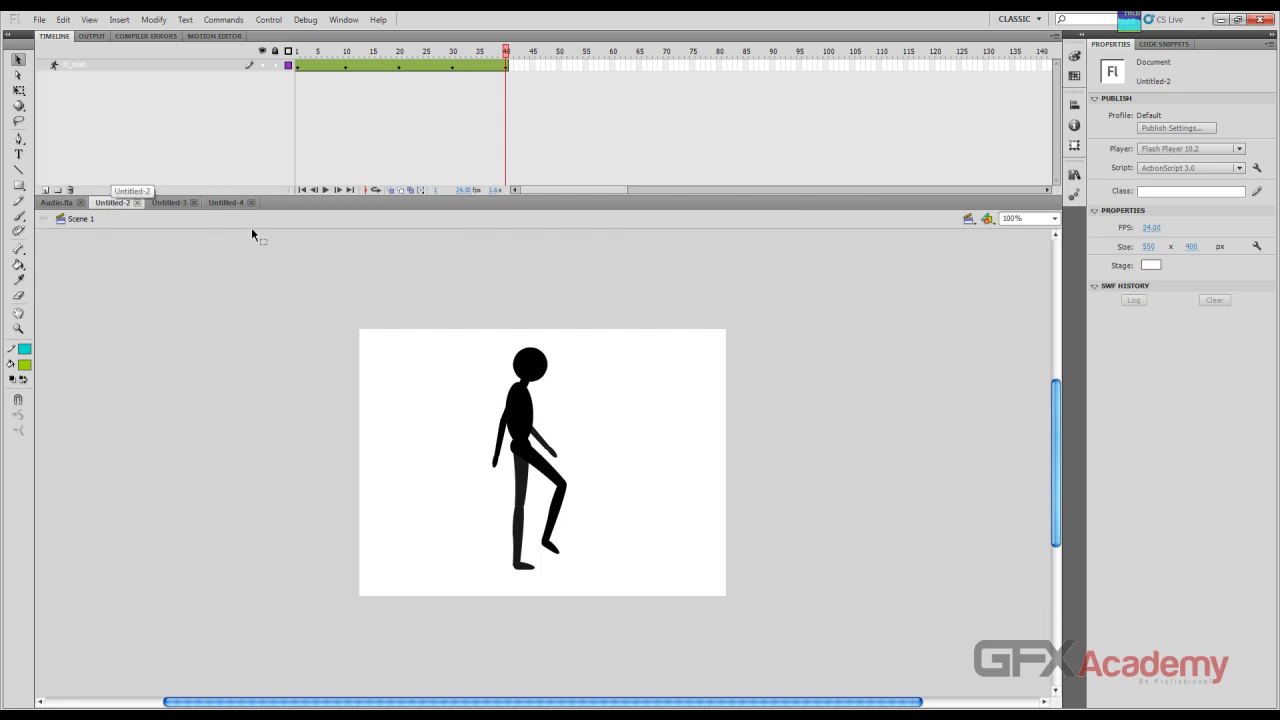
{"action": "left_click_drag", "start_coordinate": [471, 57], "coordinate": [308, 50]}
{"action": "left_click", "coordinate": [44, 190]}
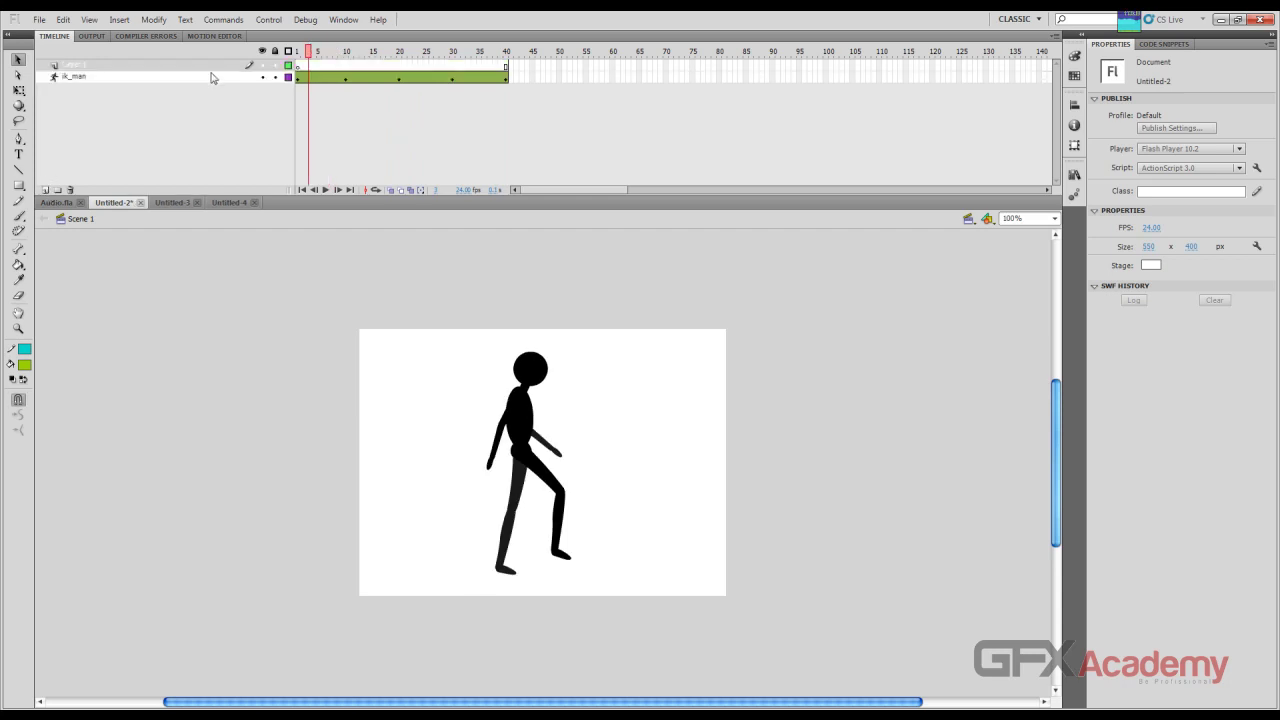
{"action": "double_click", "coordinate": [224, 66]}
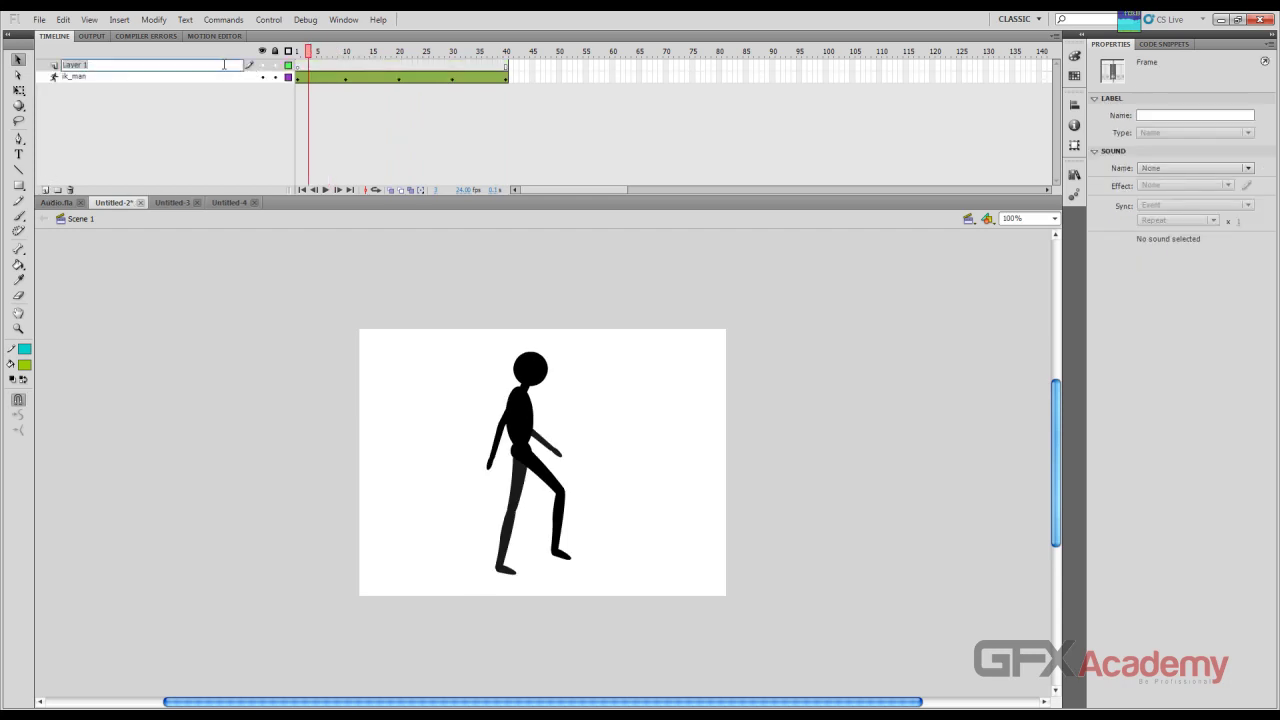
{"action": "type", "text": "sound"}
{"action": "key", "text": "Return"}
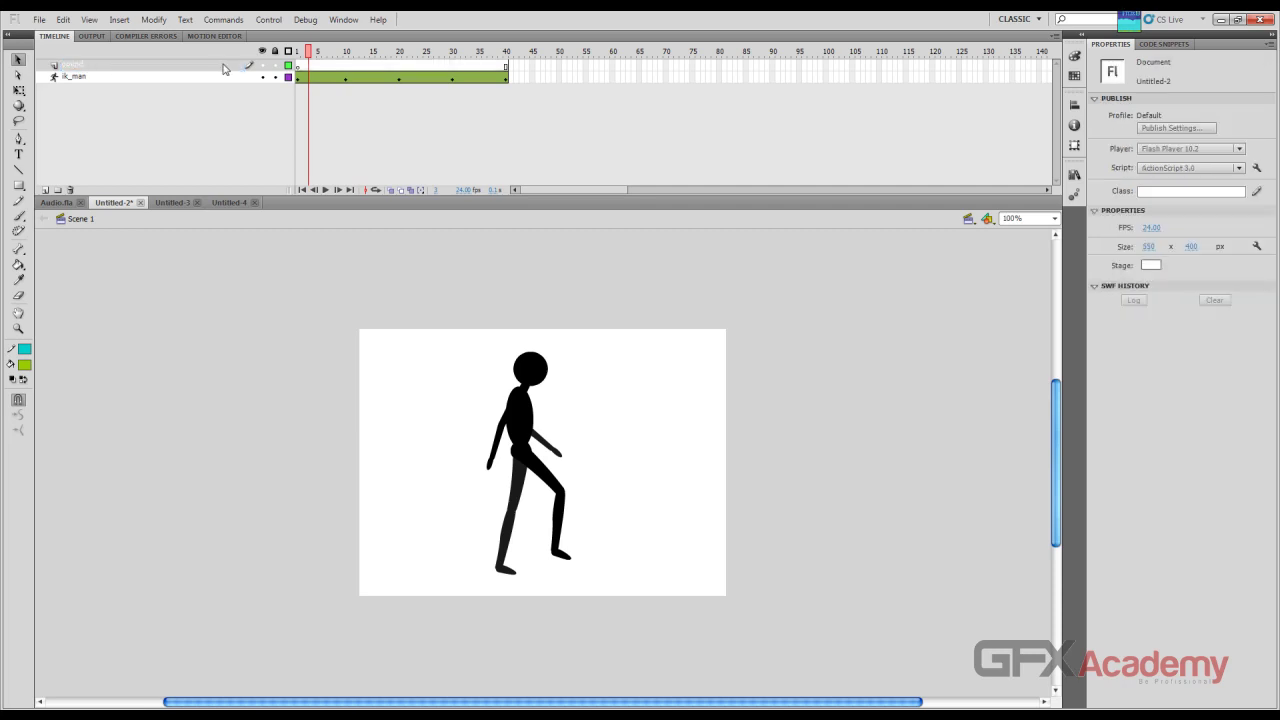
Step: Select frame 1 of the sound layer and check which sounds are available for it
{"action": "left_click", "coordinate": [299, 53]}
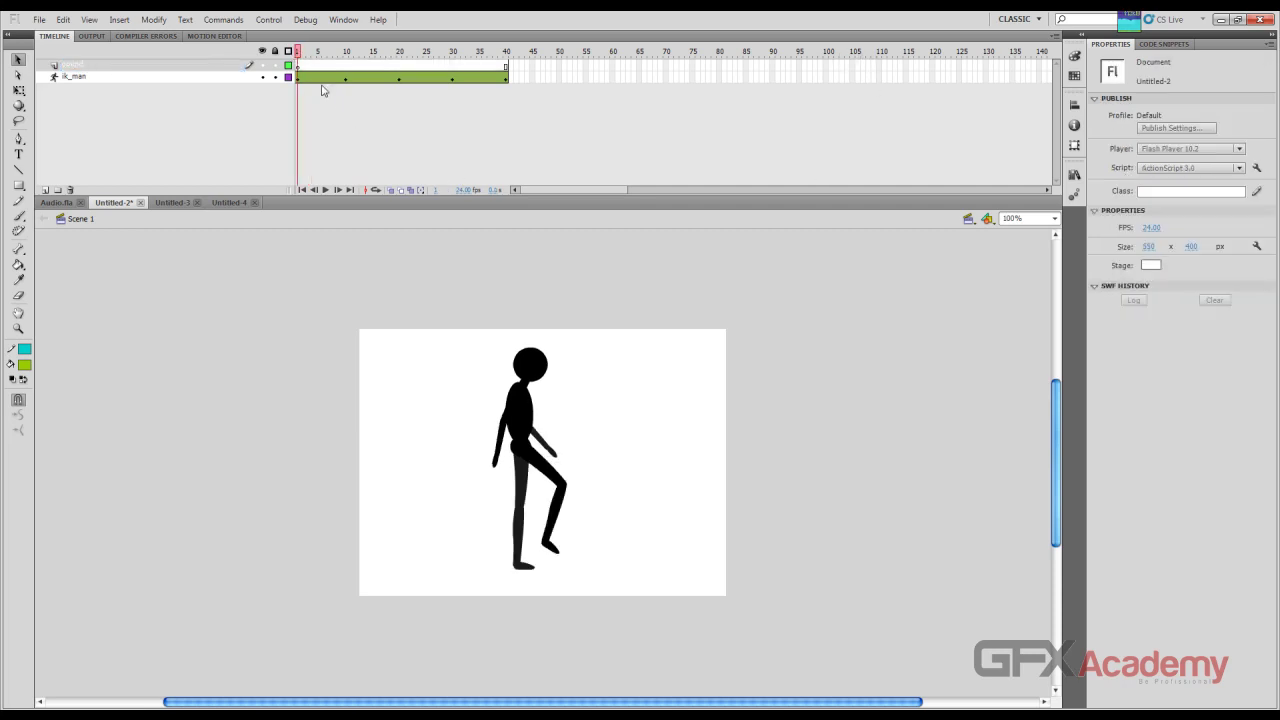
{"action": "left_click", "coordinate": [299, 66]}
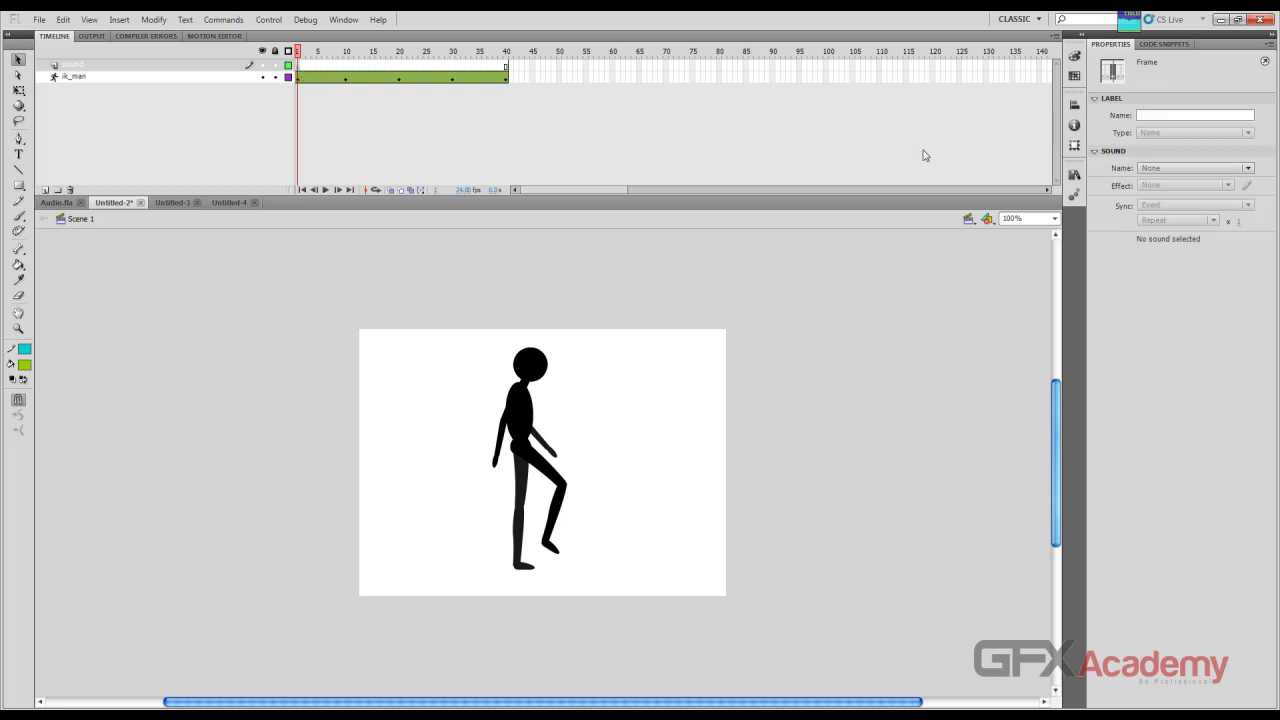
{"action": "left_click", "coordinate": [1247, 168]}
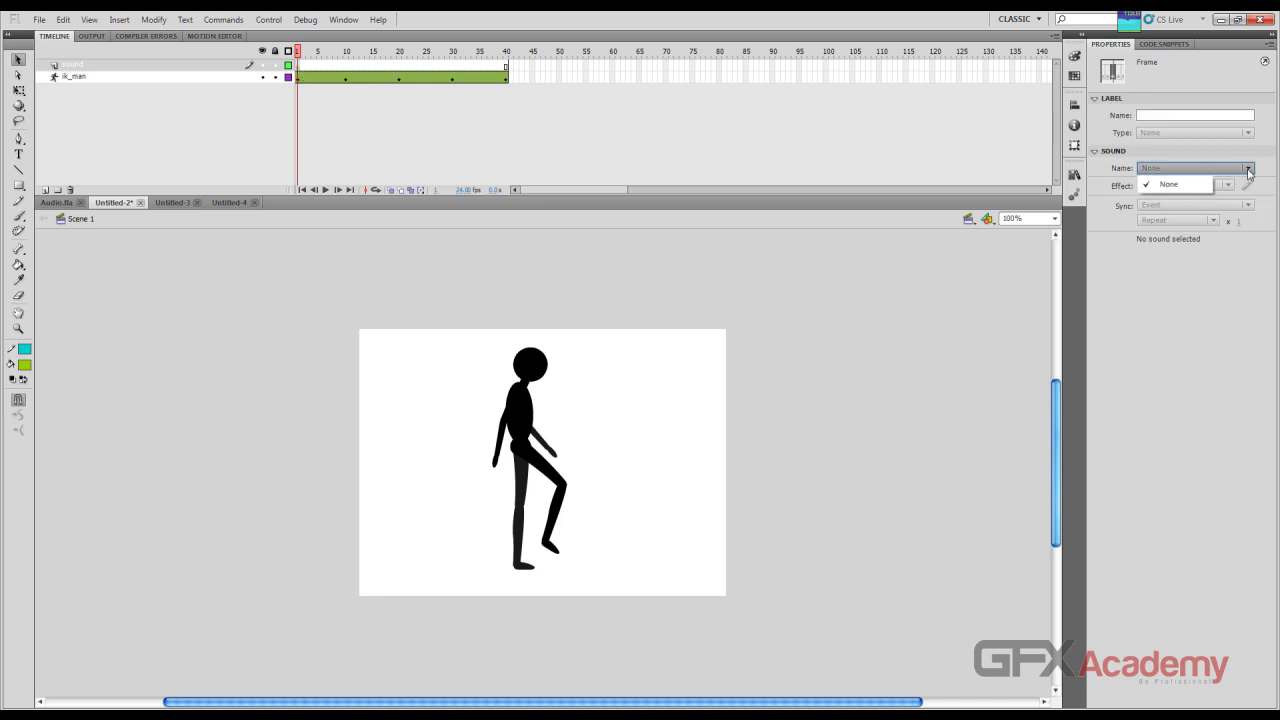
{"action": "left_click", "coordinate": [1247, 168]}
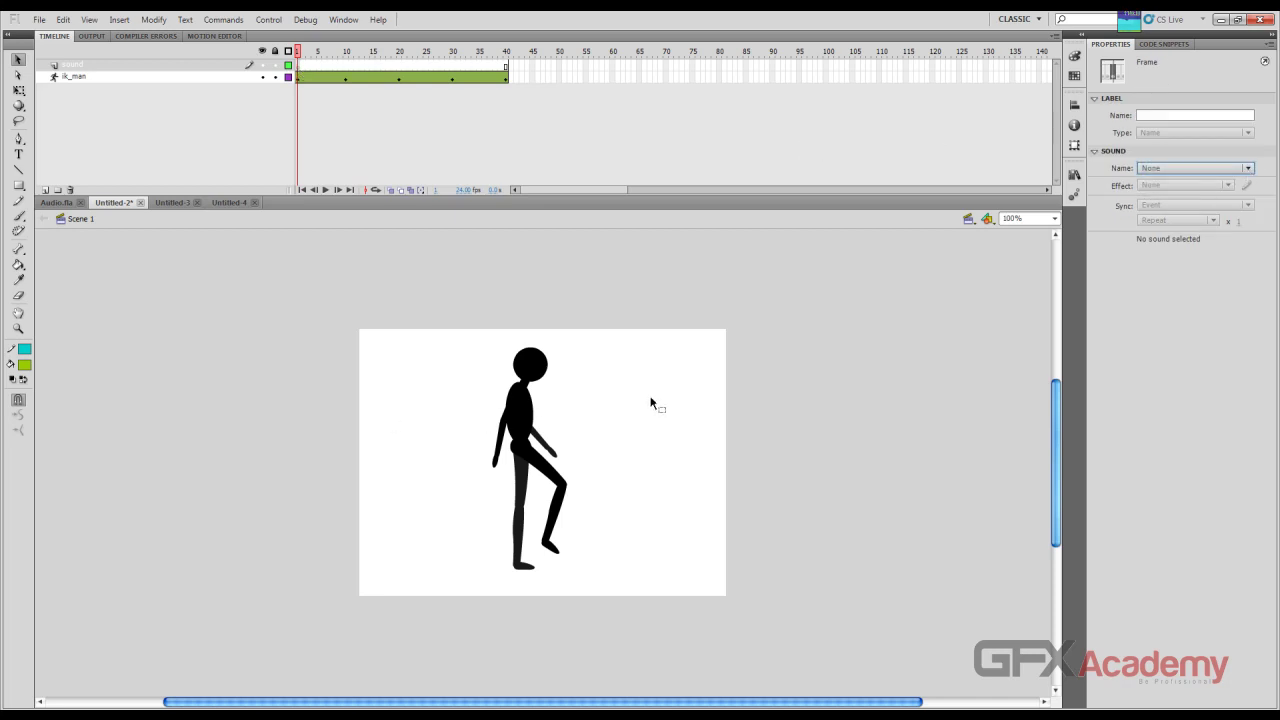
Step: Open the common Sounds library, play the second Cartoon Human Male Giggle sound, and enlarge the library to list more items
{"action": "left_click", "coordinate": [343, 20]}
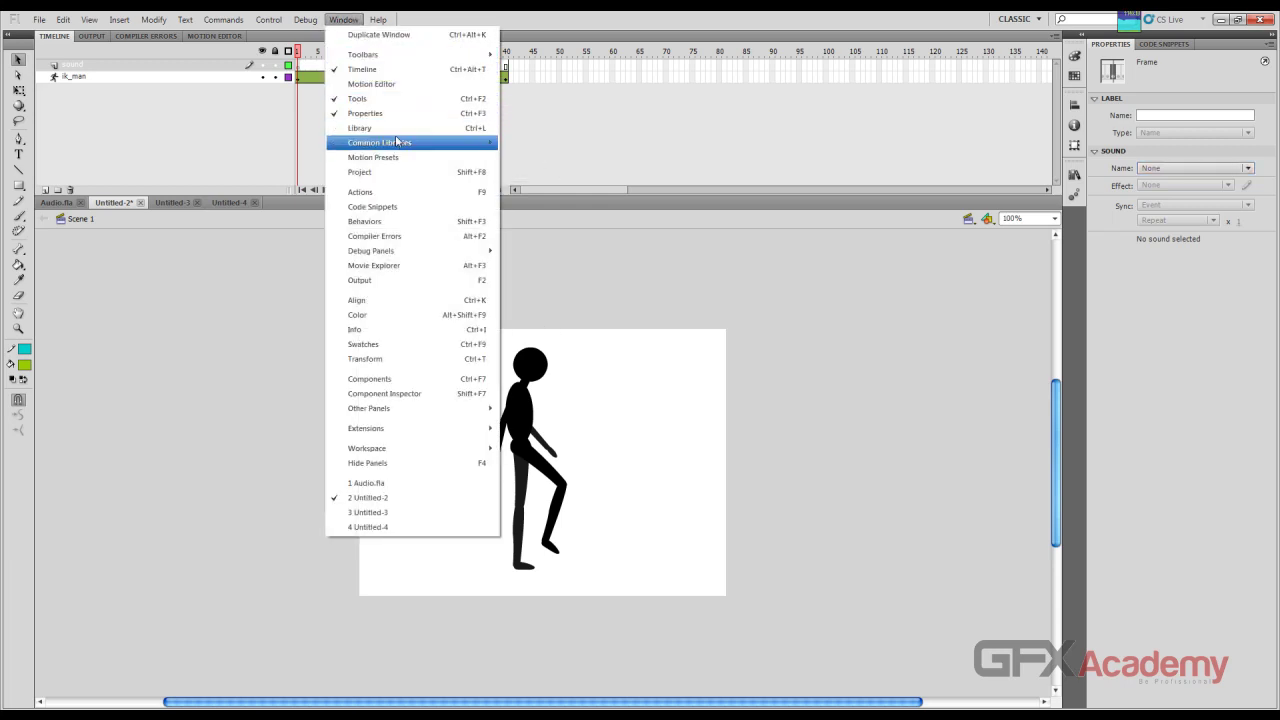
{"action": "mouse_move", "coordinate": [452, 150]}
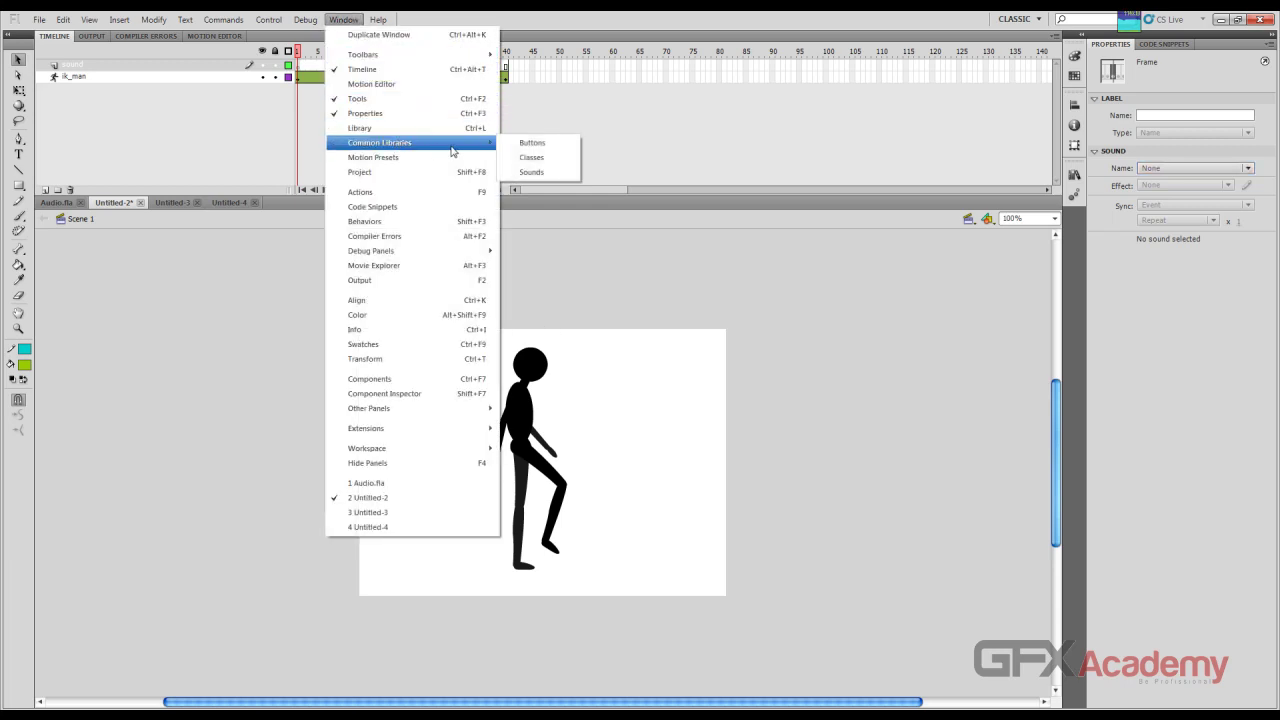
{"action": "left_click", "coordinate": [550, 174]}
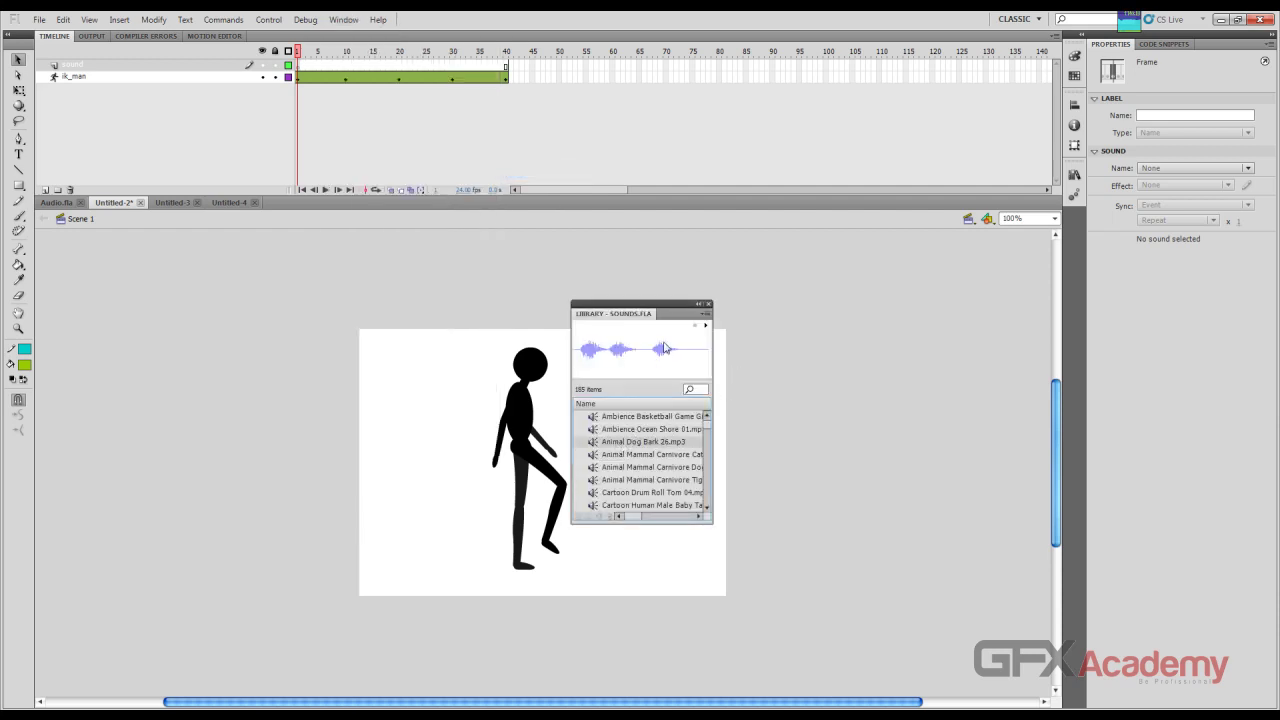
{"action": "scroll", "coordinate": [678, 482], "scroll_direction": "down", "scroll_amount": 2}
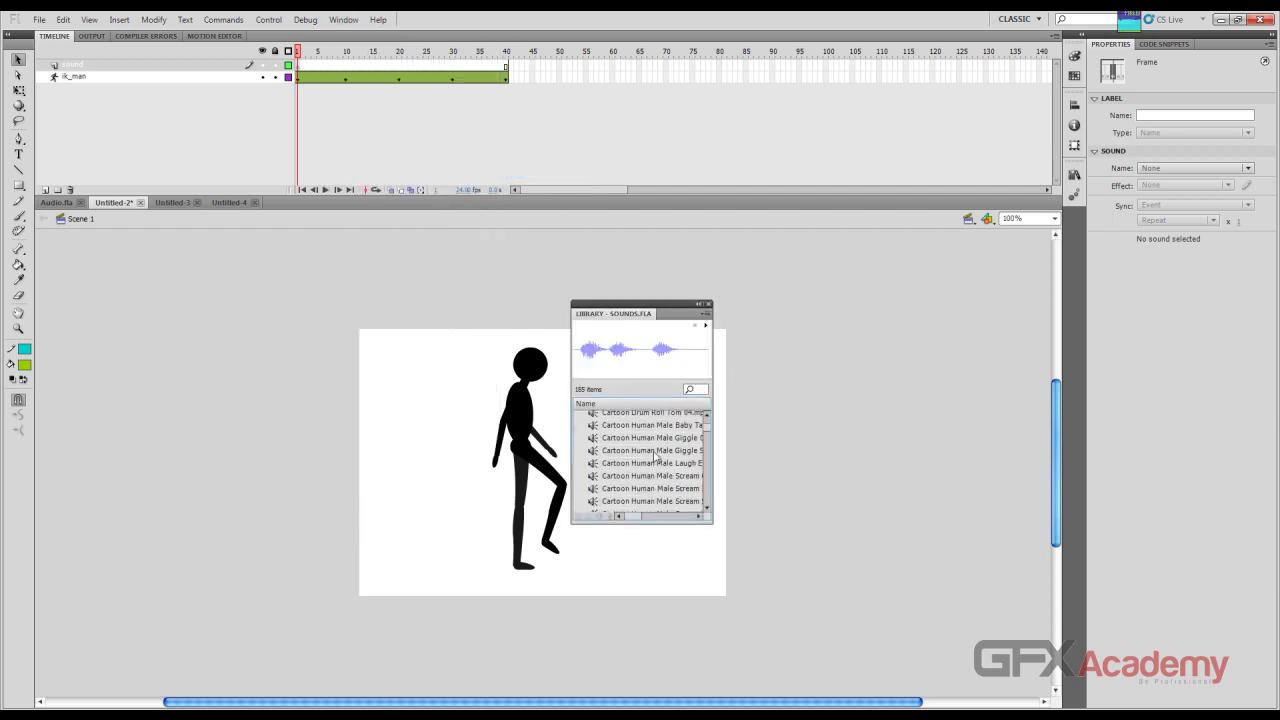
{"action": "left_click", "coordinate": [658, 451]}
{"action": "left_click", "coordinate": [705, 325]}
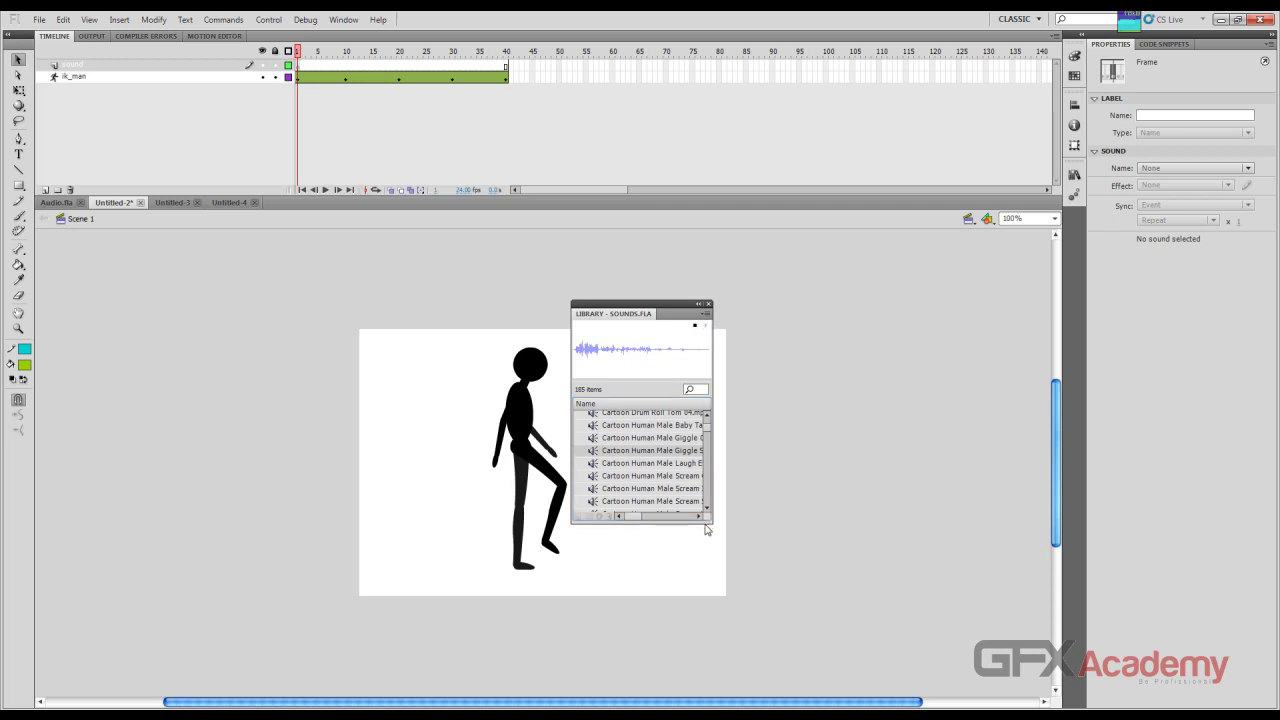
{"action": "left_click_drag", "start_coordinate": [700, 526], "coordinate": [702, 640]}
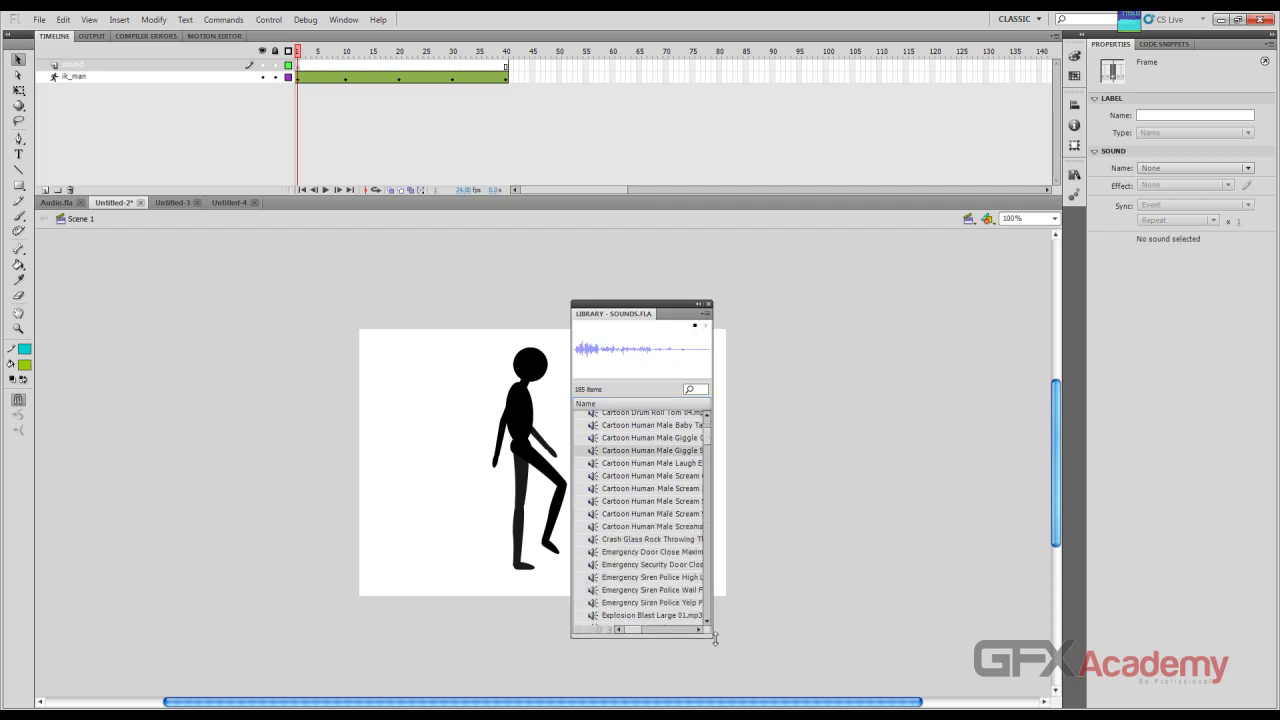
Step: Preview two Cartoon Human Male Scream sounds and the Crash Glass Rock Throwing sound in the sounds library
{"action": "left_click", "coordinate": [652, 476]}
{"action": "left_click", "coordinate": [706, 326]}
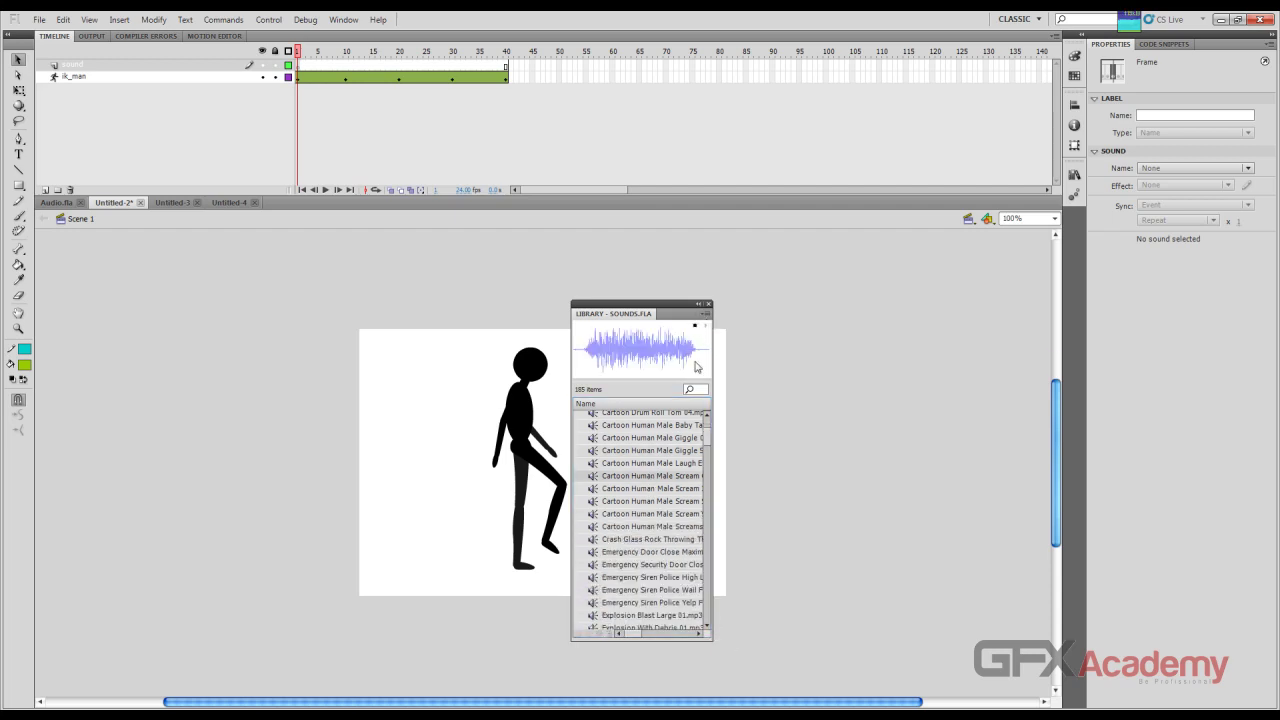
{"action": "left_click", "coordinate": [677, 488]}
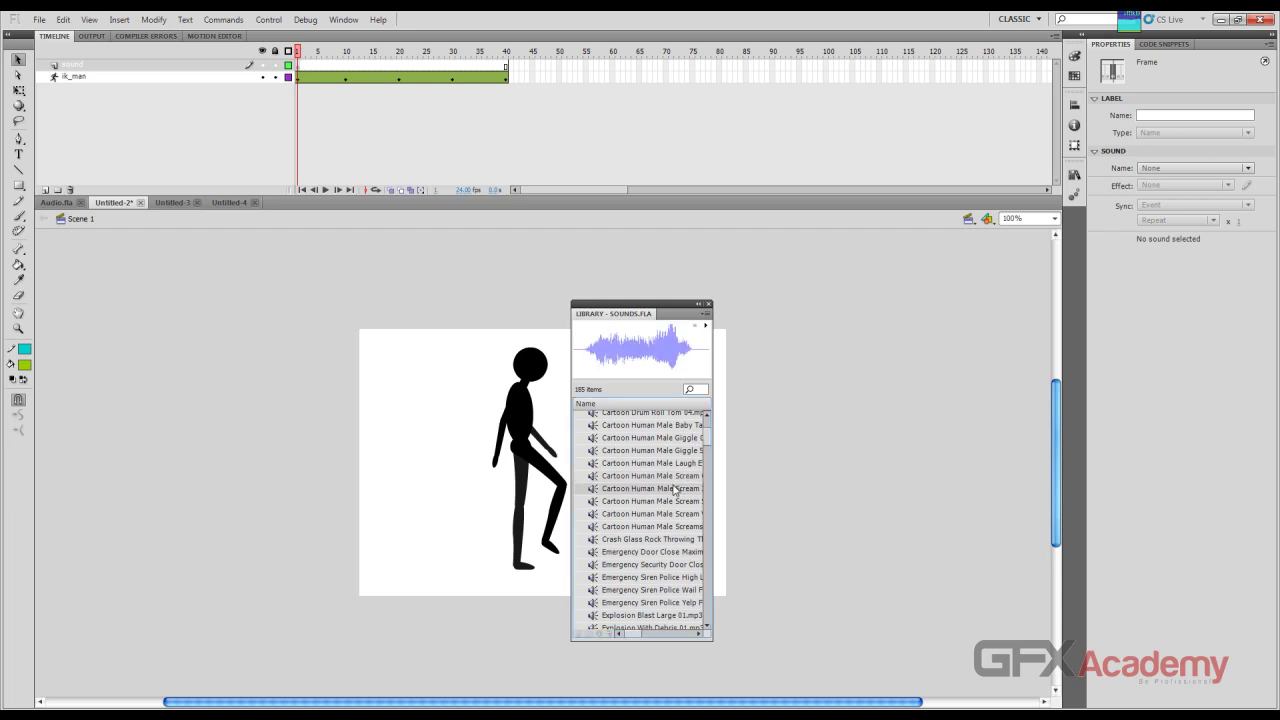
{"action": "left_click", "coordinate": [706, 326]}
{"action": "left_click", "coordinate": [632, 540]}
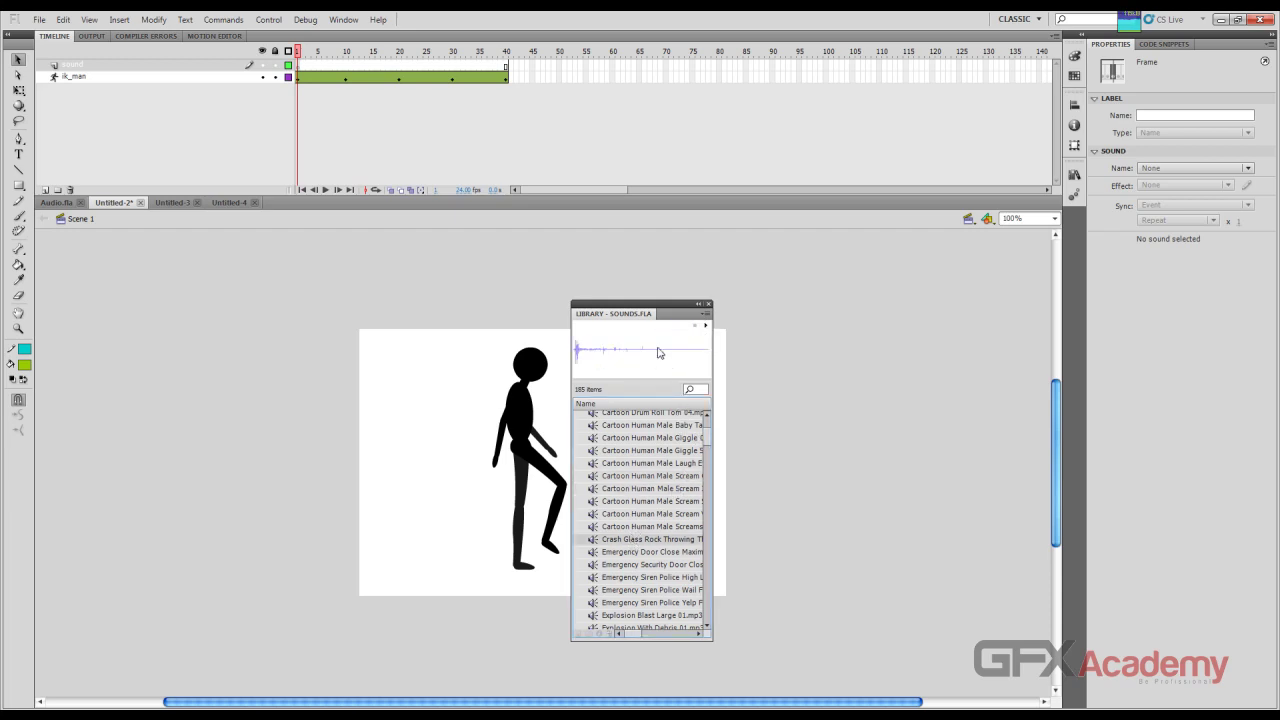
{"action": "left_click", "coordinate": [706, 326]}
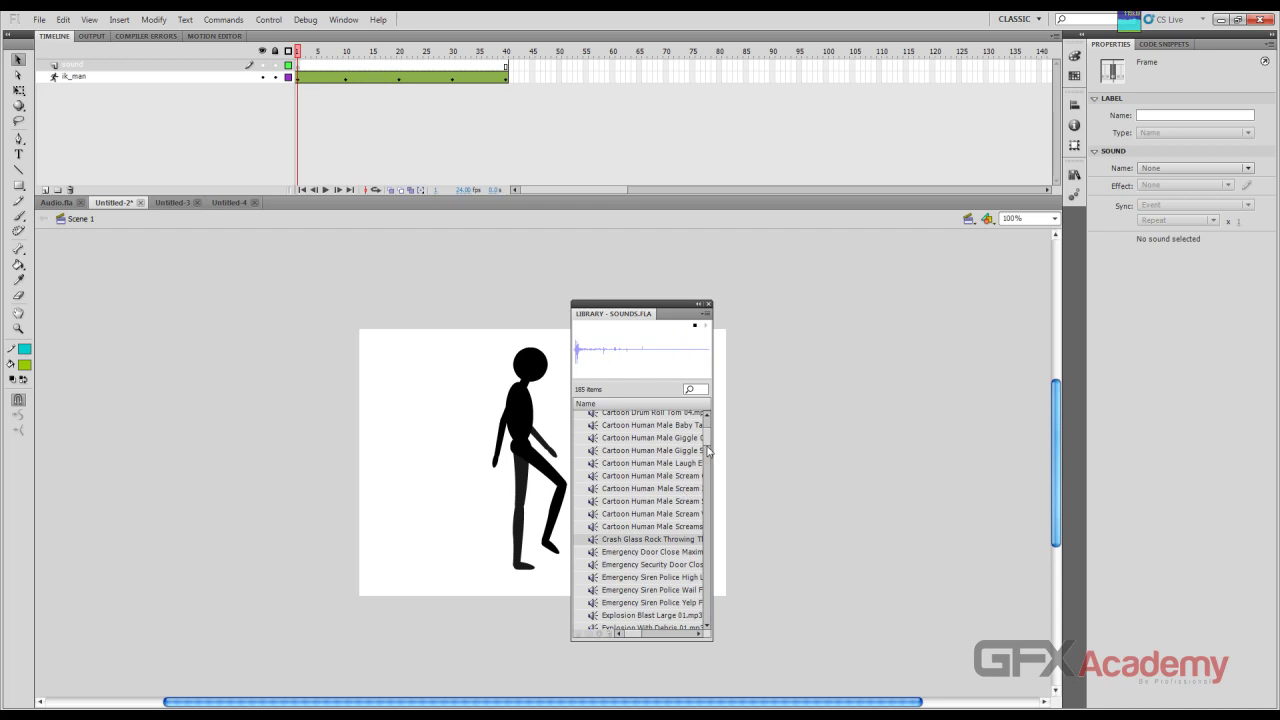
Step: Preview Cartoon Drum Roll Tom 04.mp3 and the Cartoon Human Male Baby sound, and select the first Cartoon Human Male Giggle sound
{"action": "scroll", "coordinate": [708, 441], "scroll_direction": "up", "scroll_amount": 1}
{"action": "scroll", "coordinate": [708, 441], "scroll_direction": "down", "scroll_amount": 2}
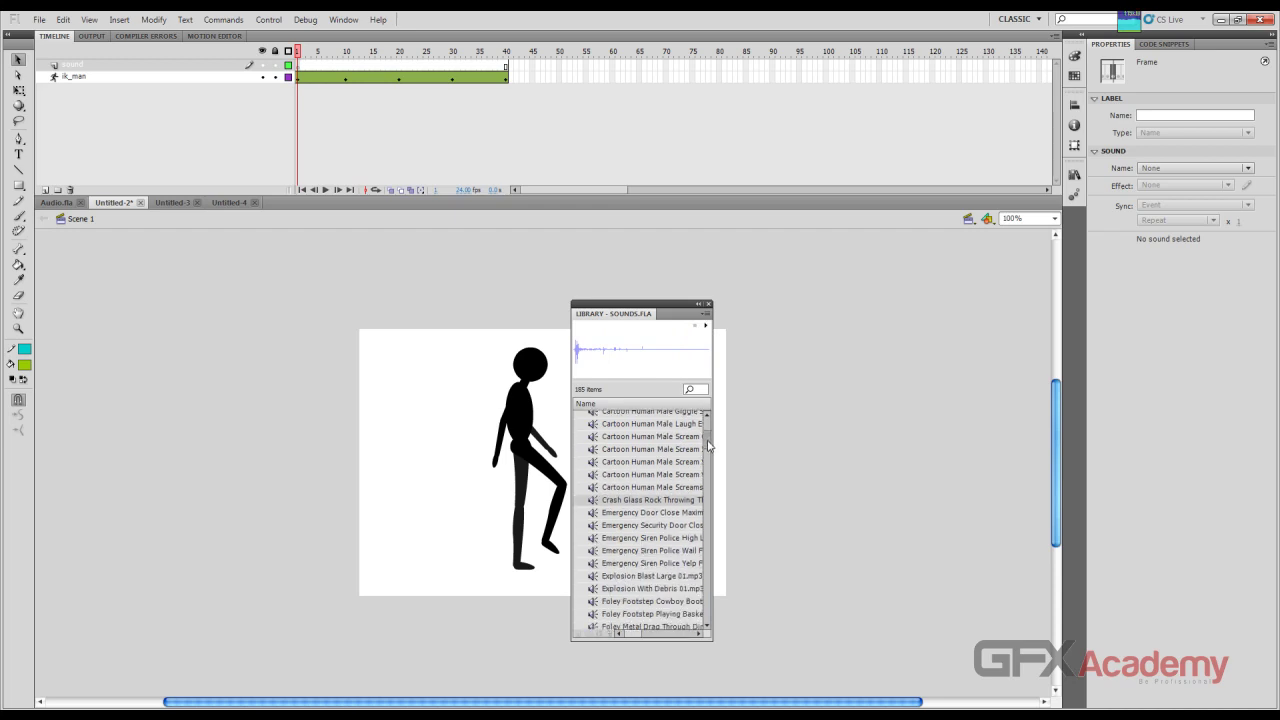
{"action": "scroll", "coordinate": [708, 441], "scroll_direction": "up", "scroll_amount": 2}
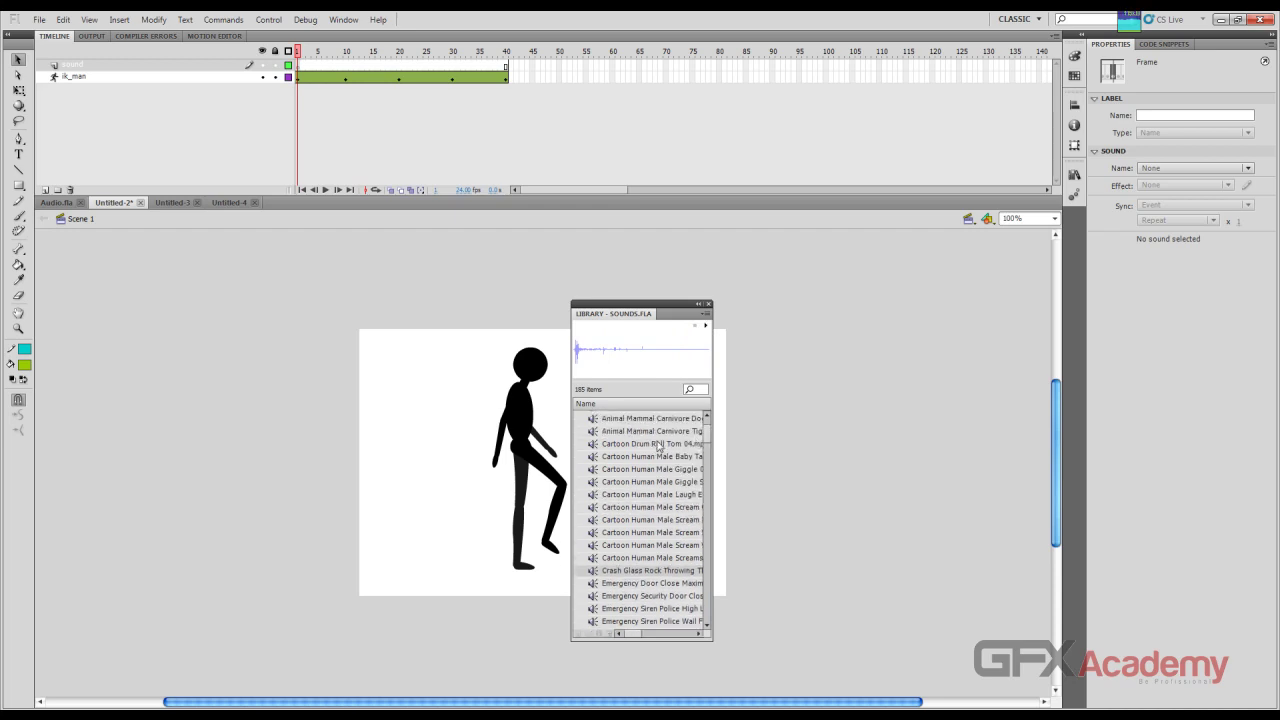
{"action": "scroll", "coordinate": [660, 447], "scroll_direction": "up", "scroll_amount": 1}
{"action": "left_click", "coordinate": [657, 444]}
{"action": "left_click", "coordinate": [705, 327]}
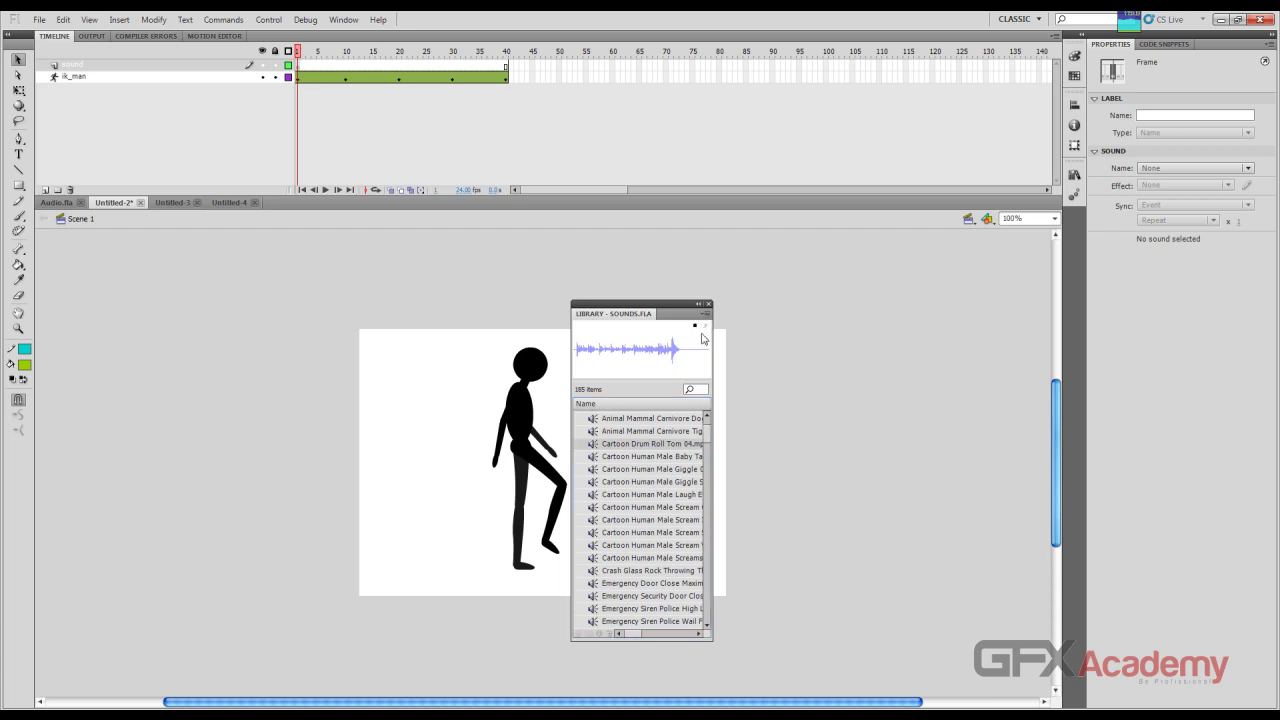
{"action": "left_click", "coordinate": [664, 457]}
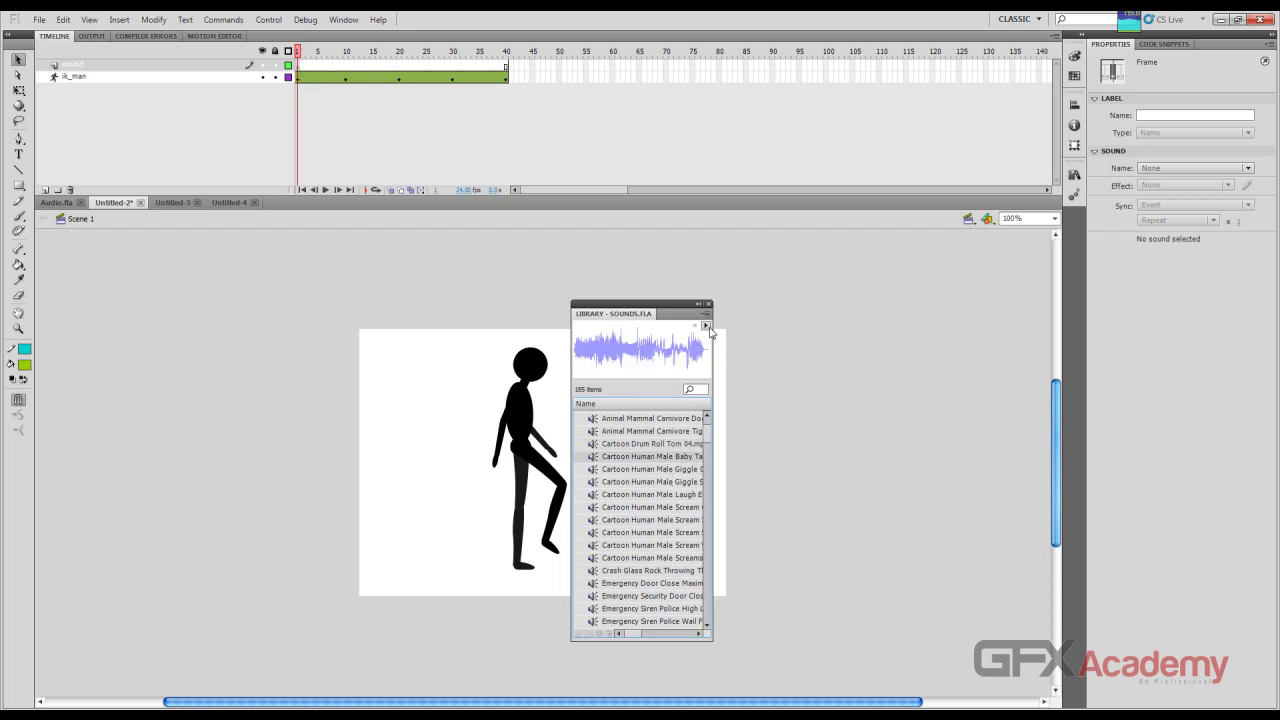
{"action": "left_click", "coordinate": [705, 327]}
{"action": "left_click", "coordinate": [682, 470]}
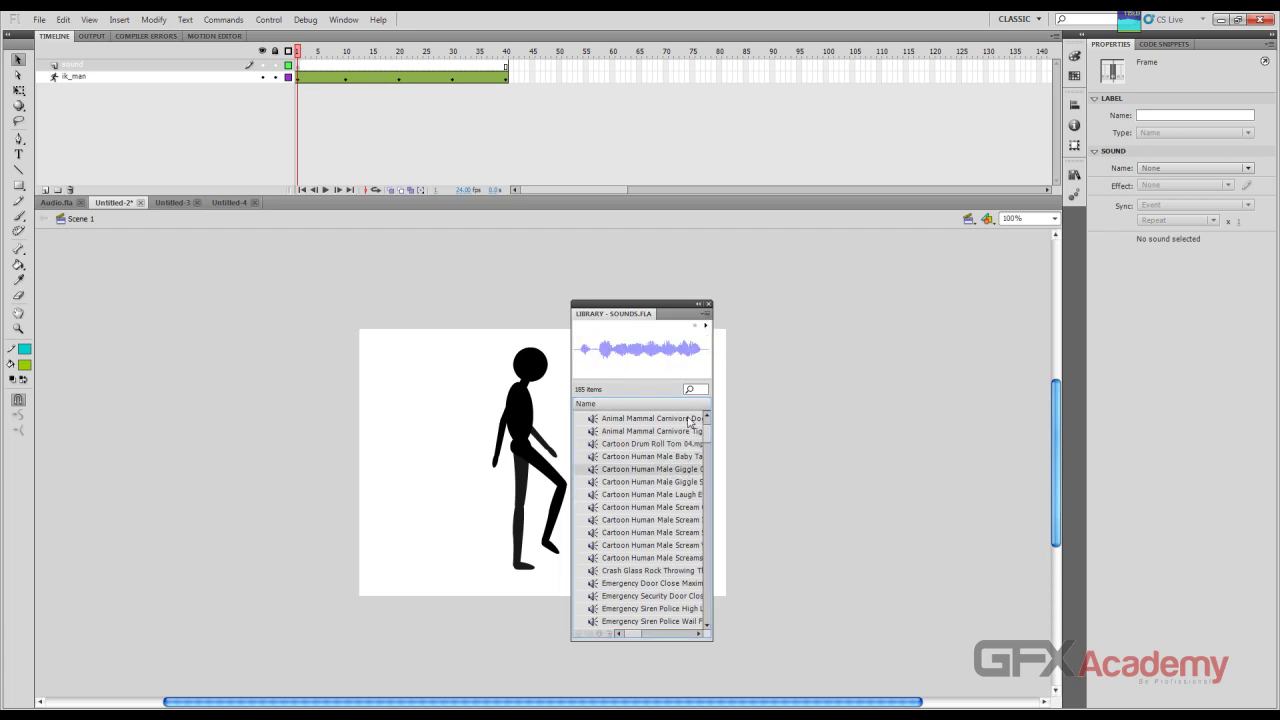
Step: Preview the Foley Footstep Playing and Foley Footstep Cowboy Boot sounds and Explosion With Debris 01.mp3
{"action": "scroll", "coordinate": [711, 455], "scroll_direction": "down", "scroll_amount": 5}
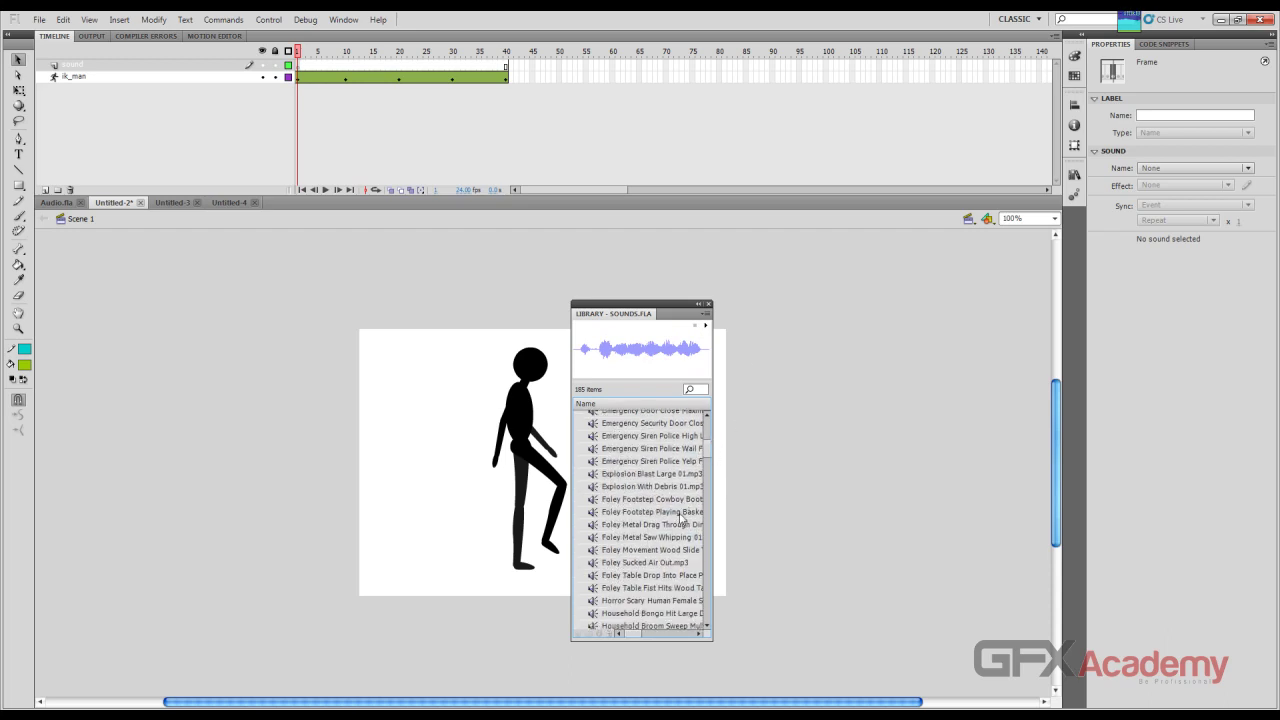
{"action": "left_click", "coordinate": [684, 511]}
{"action": "left_click", "coordinate": [705, 326]}
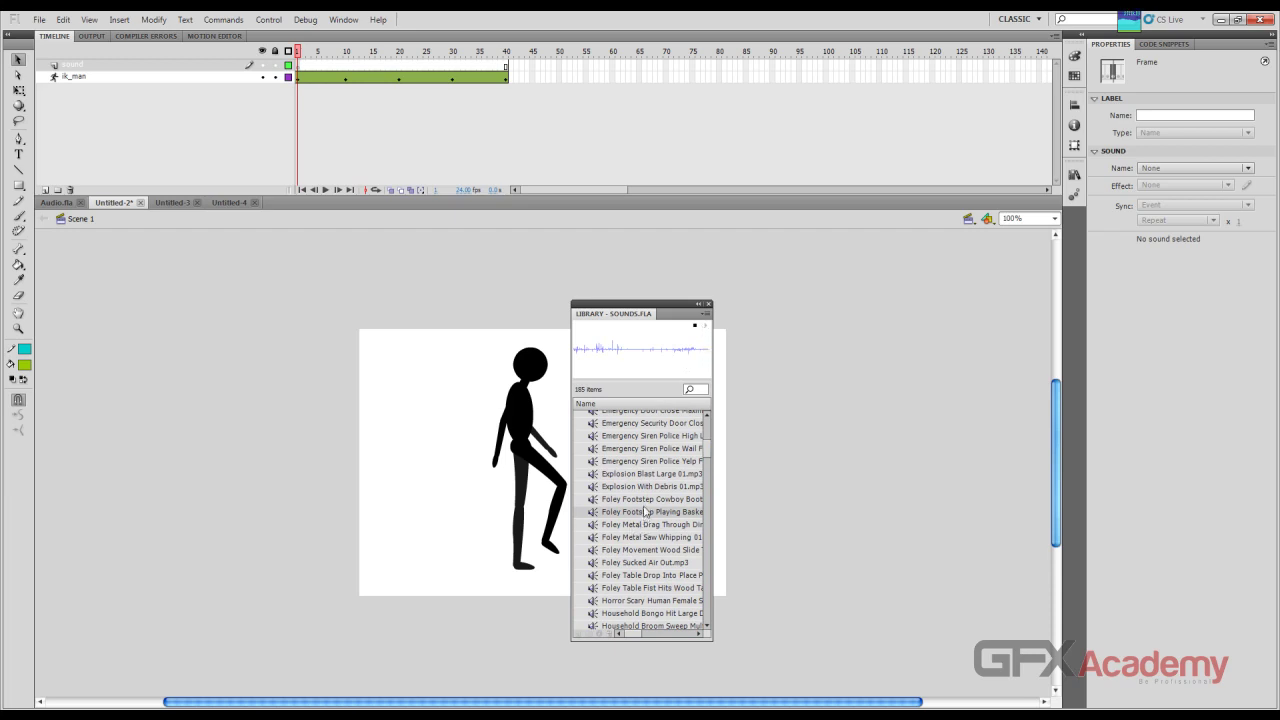
{"action": "left_click", "coordinate": [645, 499]}
{"action": "left_click", "coordinate": [705, 327]}
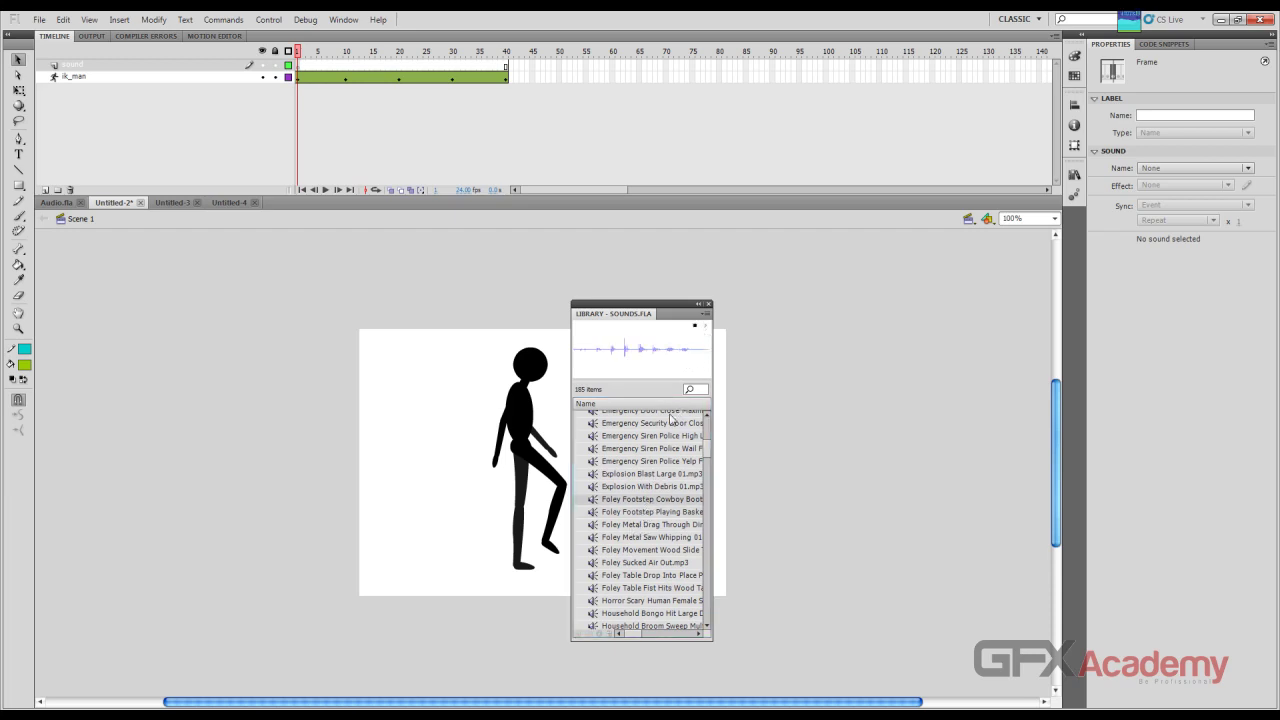
{"action": "left_click", "coordinate": [652, 488]}
{"action": "left_click", "coordinate": [706, 326]}
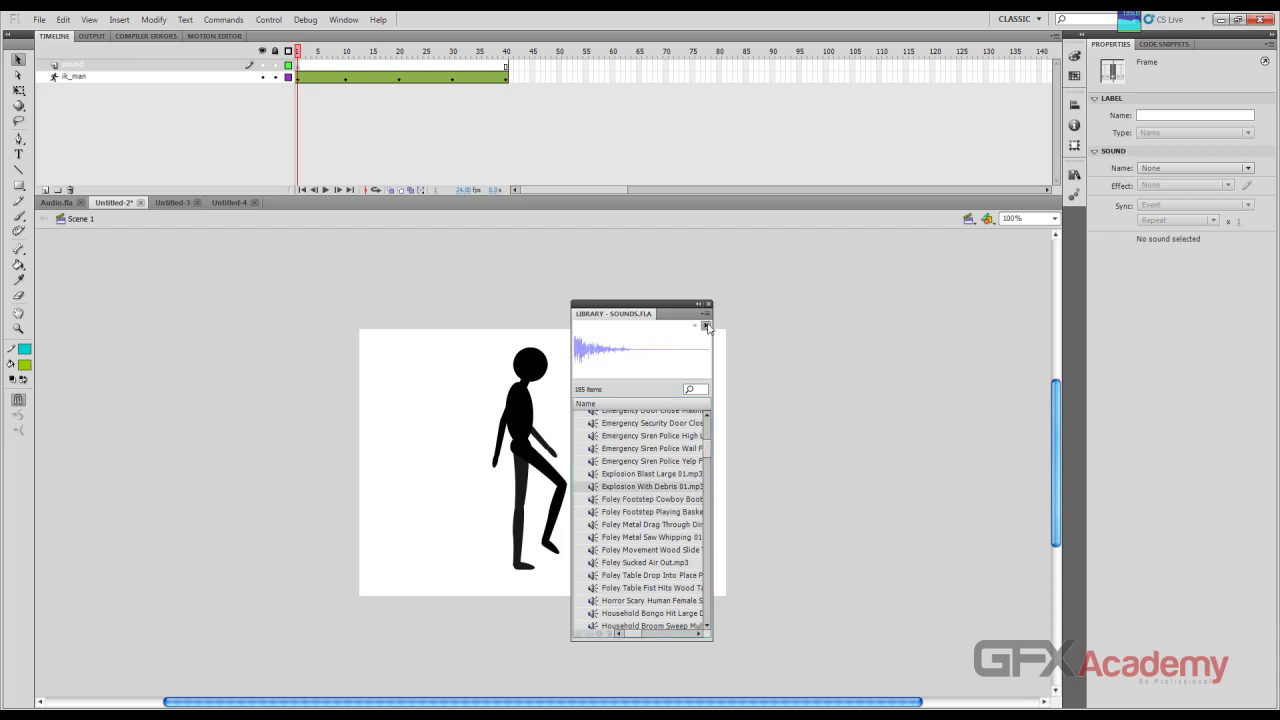
Step: Add the Foley Footstep Cowboy Boot sound to the sound layer by placing it on the stage, and close the sounds library
{"action": "left_click", "coordinate": [646, 500]}
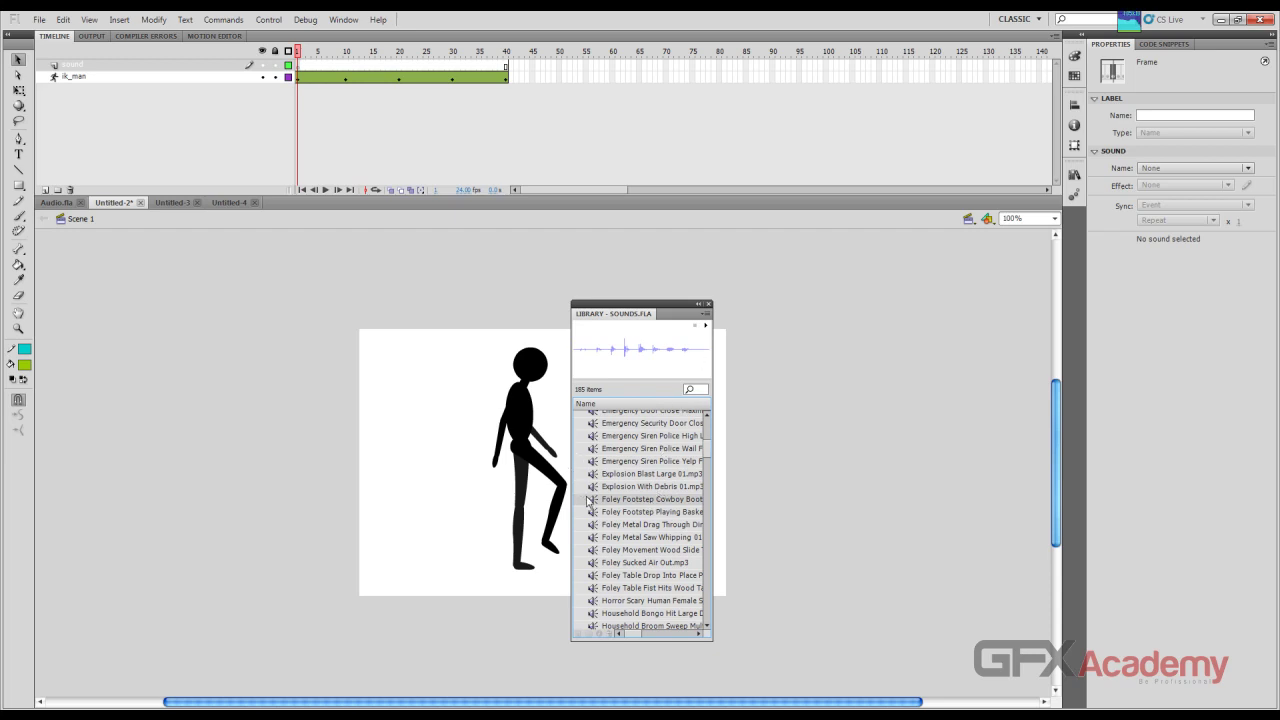
{"action": "left_click_drag", "start_coordinate": [588, 500], "coordinate": [522, 472]}
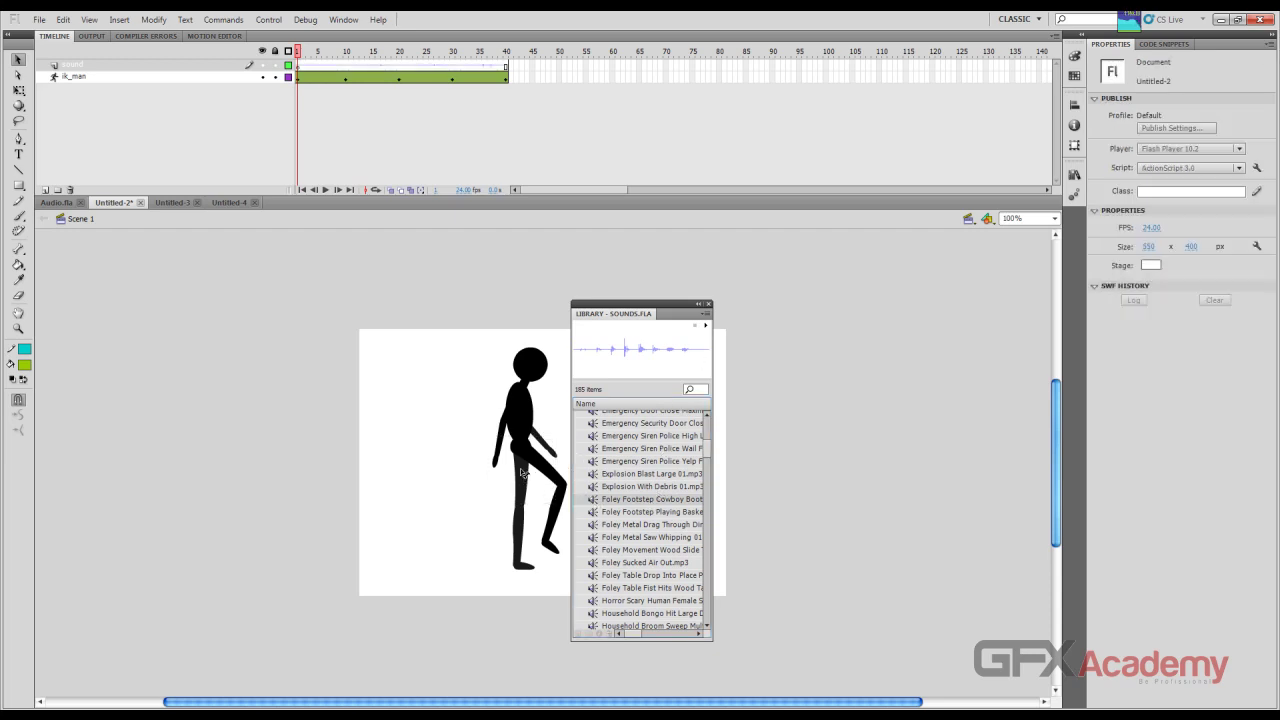
{"action": "left_click", "coordinate": [708, 304]}
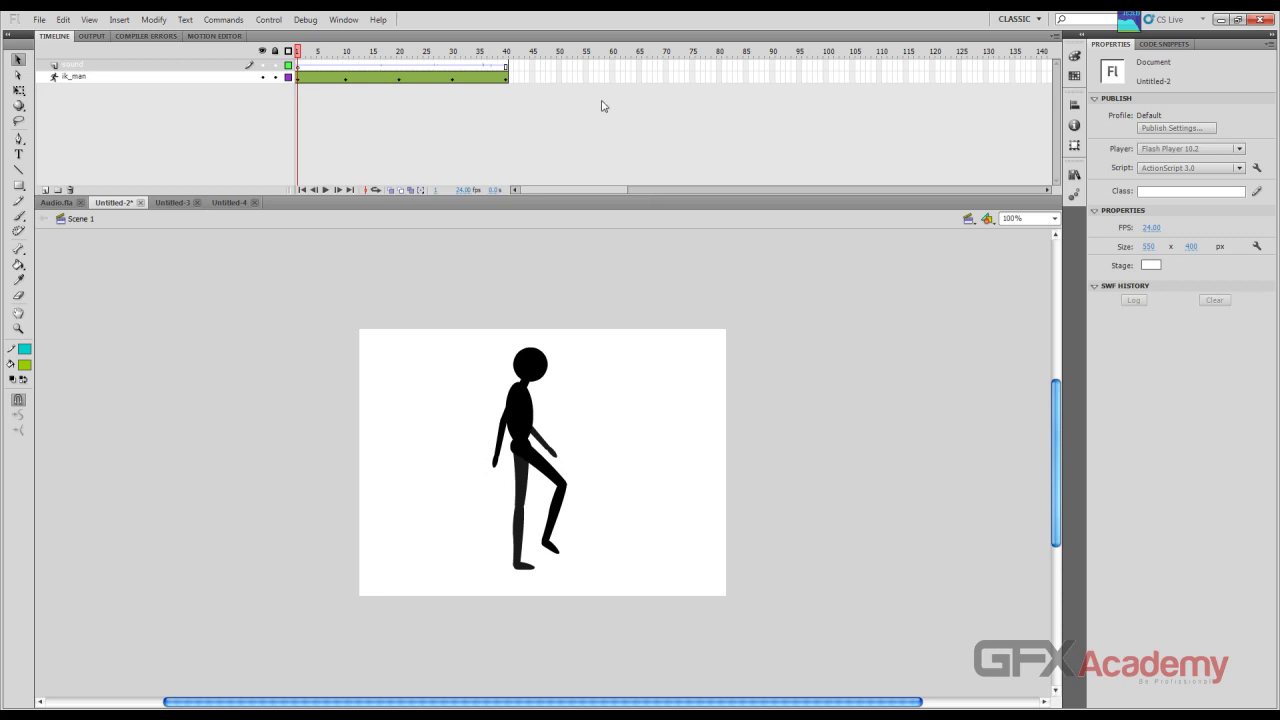
Step: Extend the ik_man and sound layers to frame 85 and test the movie
{"action": "left_click_drag", "start_coordinate": [590, 77], "coordinate": [745, 78]}
{"action": "mouse_move", "coordinate": [462, 50]}
{"action": "left_mouse_down"}
{"action": "mouse_move", "coordinate": [497, 47]}
{"action": "mouse_move", "coordinate": [298, 50]}
{"action": "mouse_move", "coordinate": [476, 62]}
{"action": "left_mouse_up"}
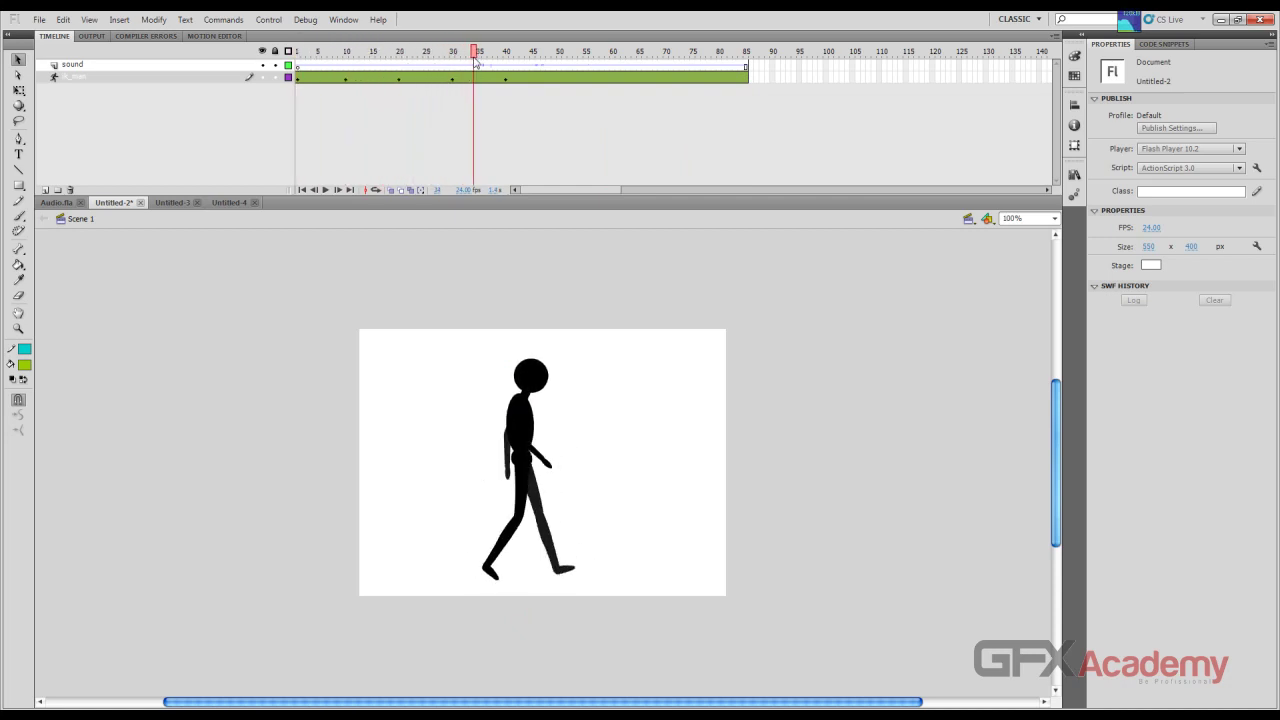
{"action": "key", "text": "ctrl+Return"}
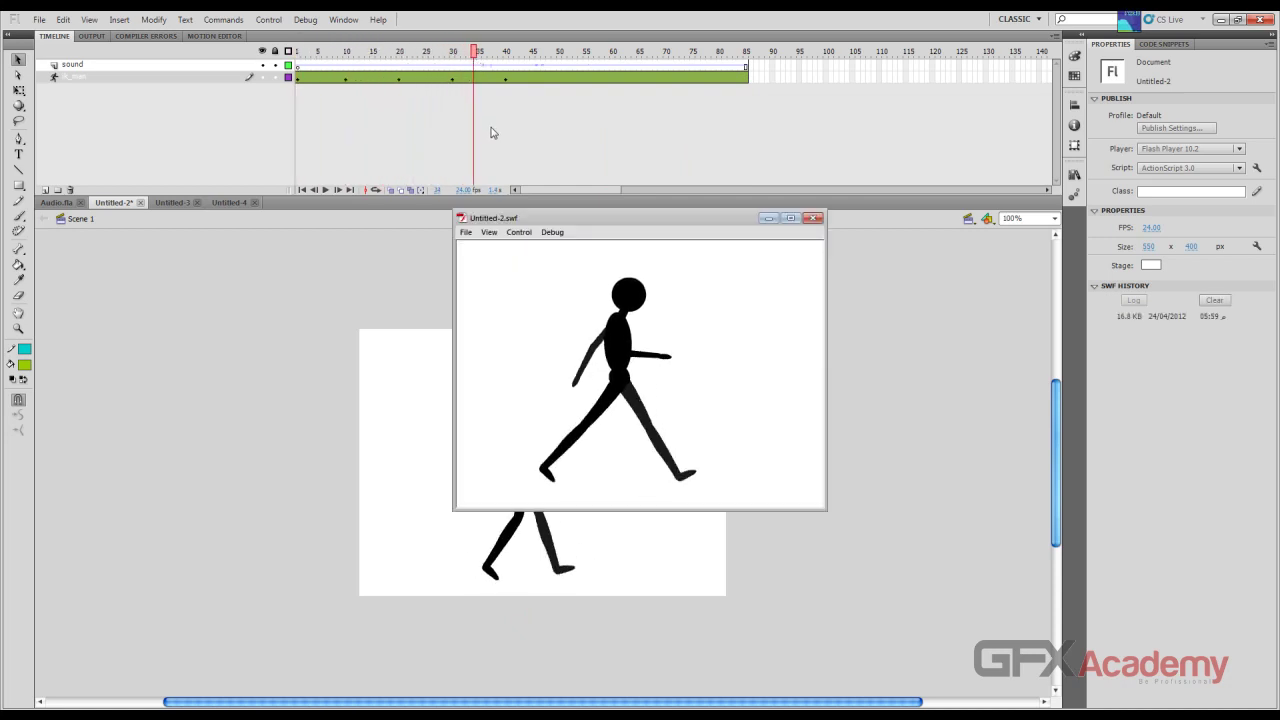
{"action": "left_click", "coordinate": [815, 218]}
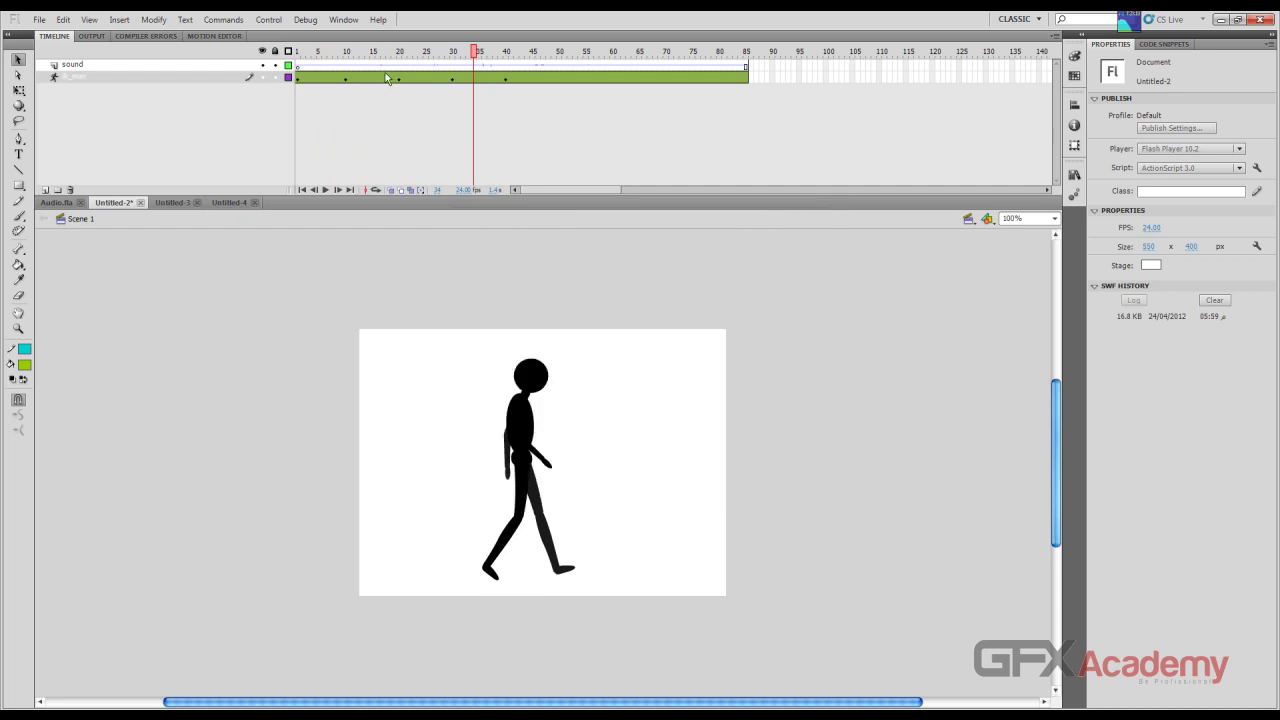
Step: Set the timeline's frame display to Preview and scrub through the walk to compare it with the sound waveform
{"action": "left_click", "coordinate": [1055, 36]}
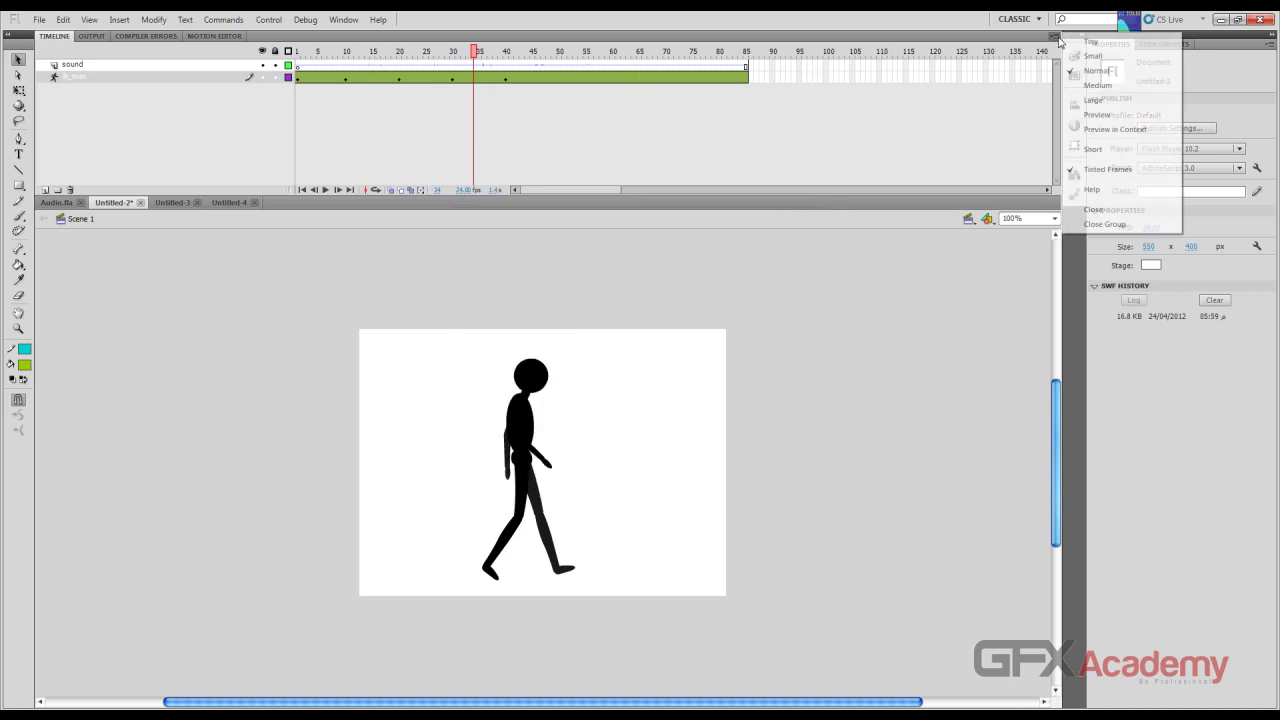
{"action": "left_click", "coordinate": [1097, 116]}
{"action": "left_click_drag", "start_coordinate": [393, 62], "coordinate": [609, 67]}
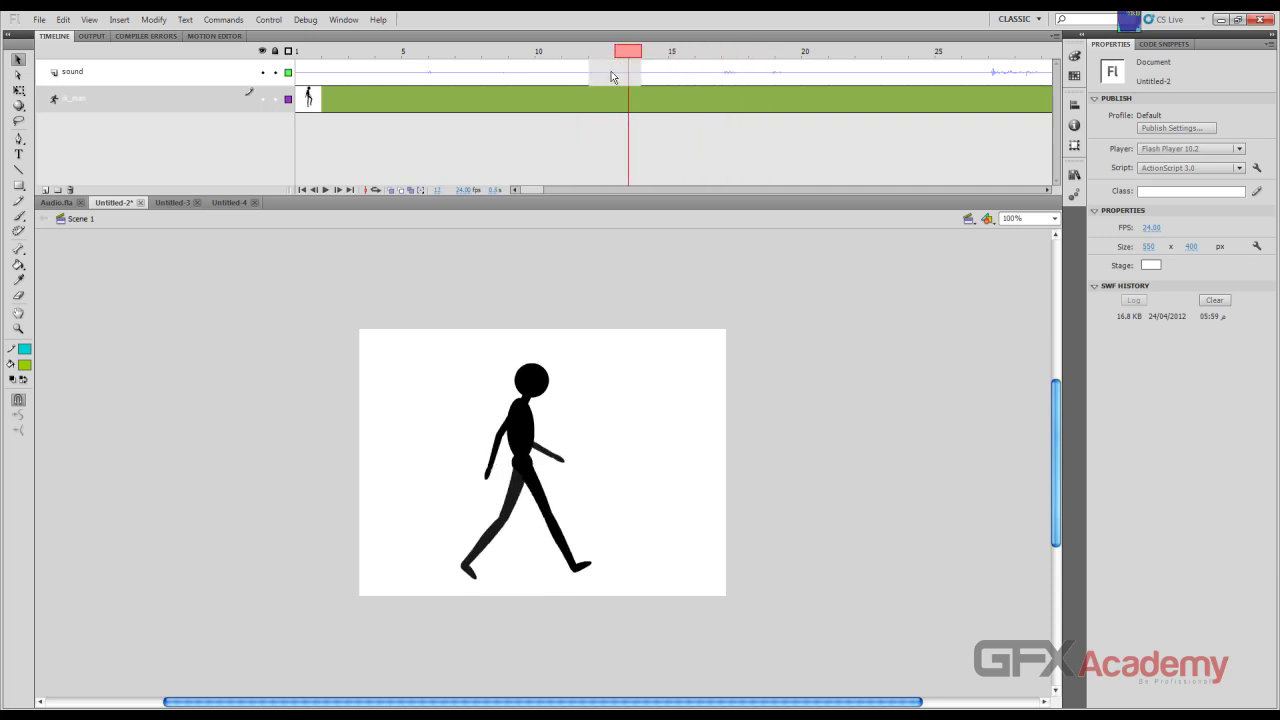
{"action": "left_click", "coordinate": [603, 90]}
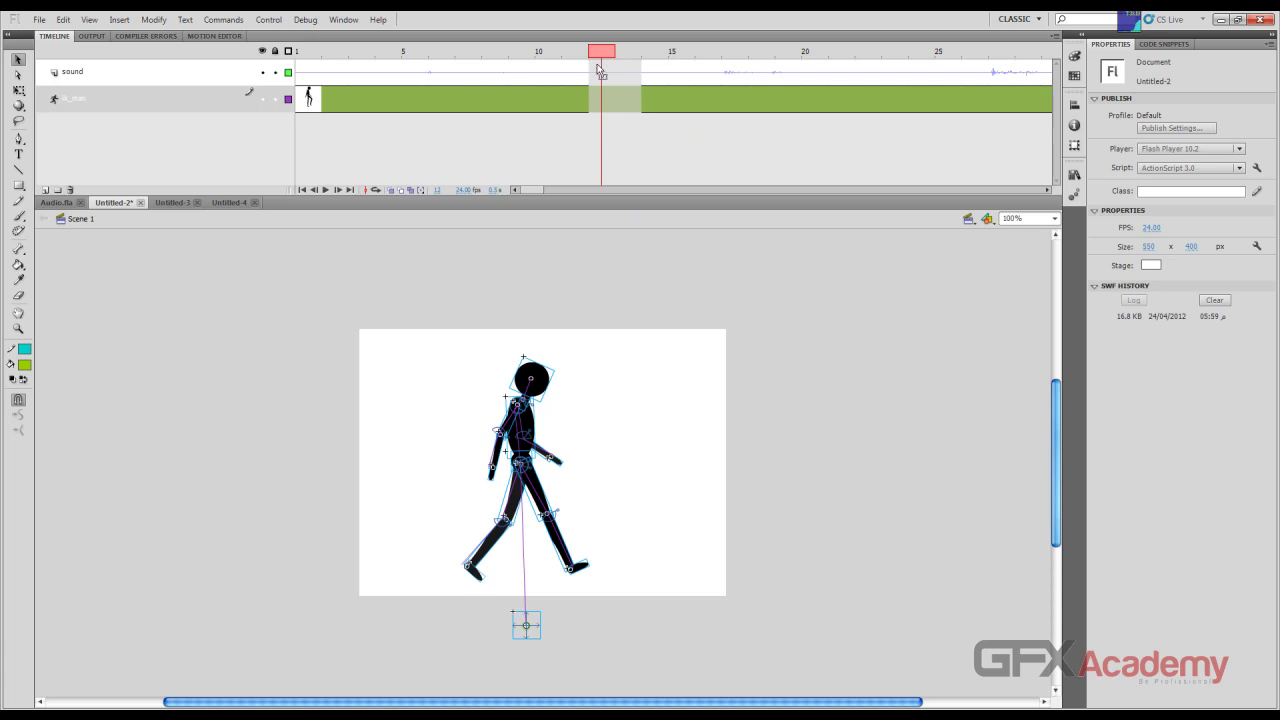
{"action": "left_click_drag", "start_coordinate": [590, 57], "coordinate": [305, 58]}
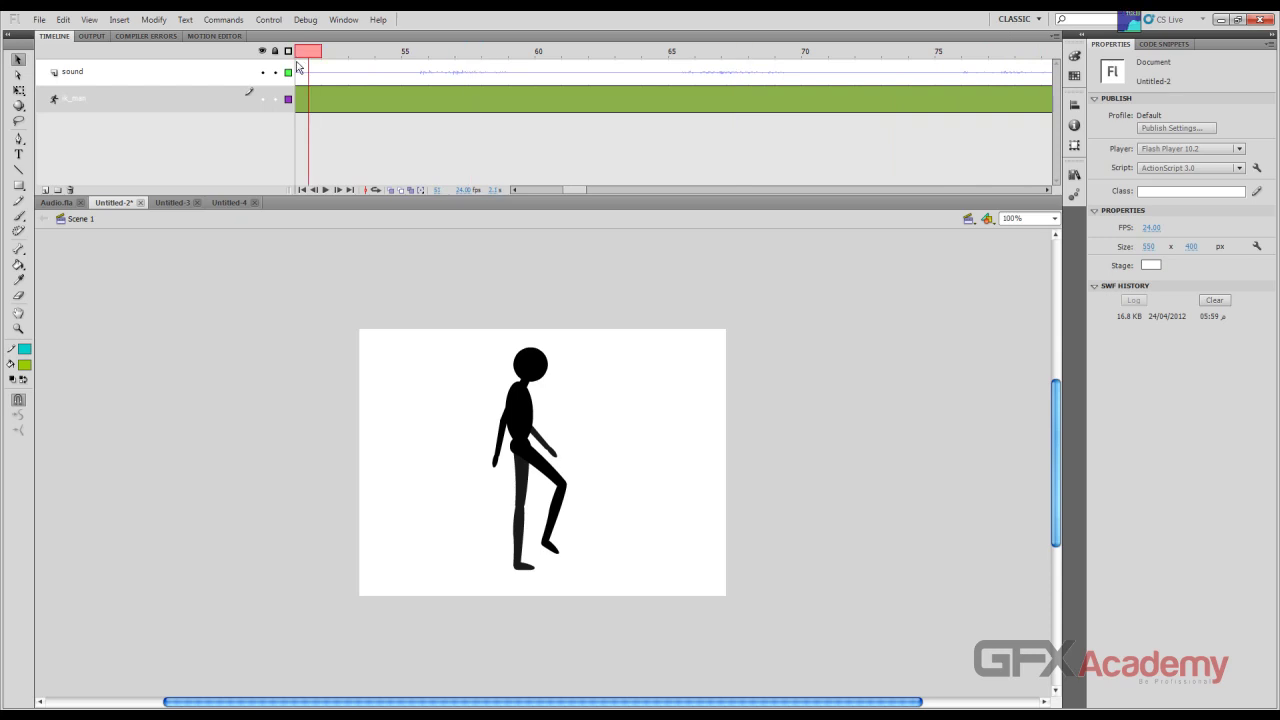
Step: Test the movie again and scrub the timeline back to the opening frames to check the footstep sound against the walk
{"action": "key", "text": "ctrl+Return"}
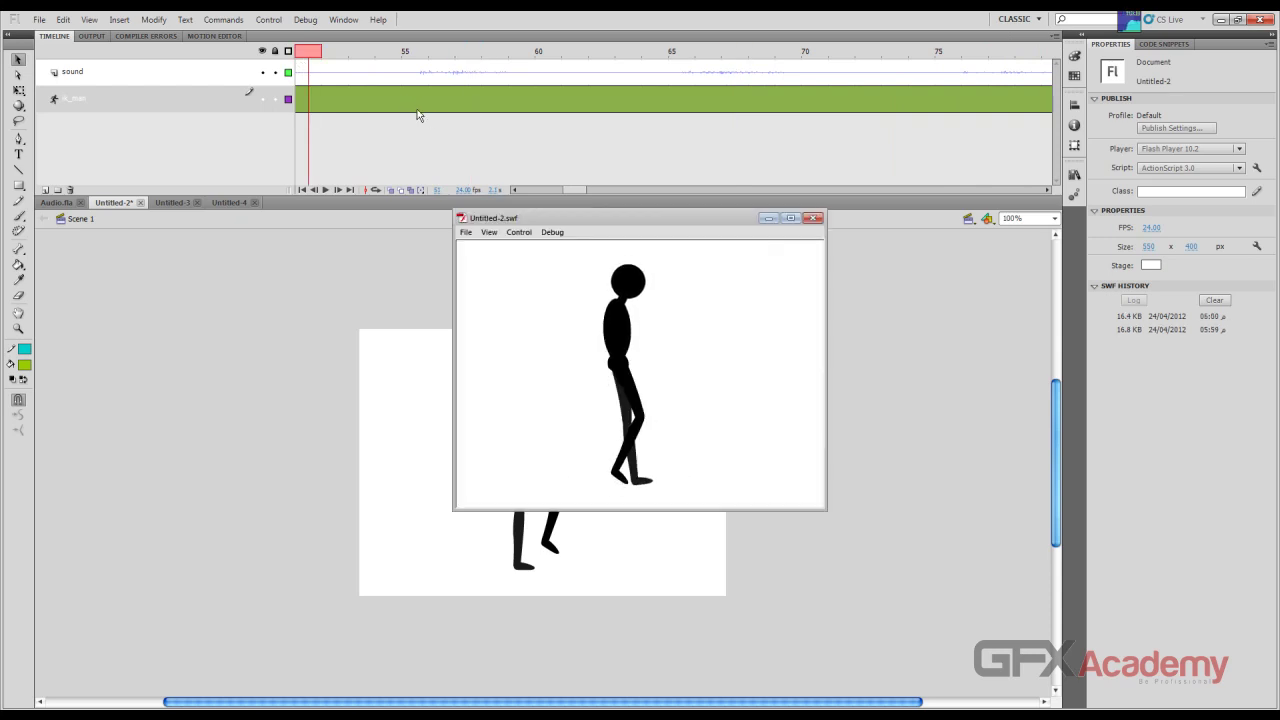
{"action": "left_click", "coordinate": [813, 218]}
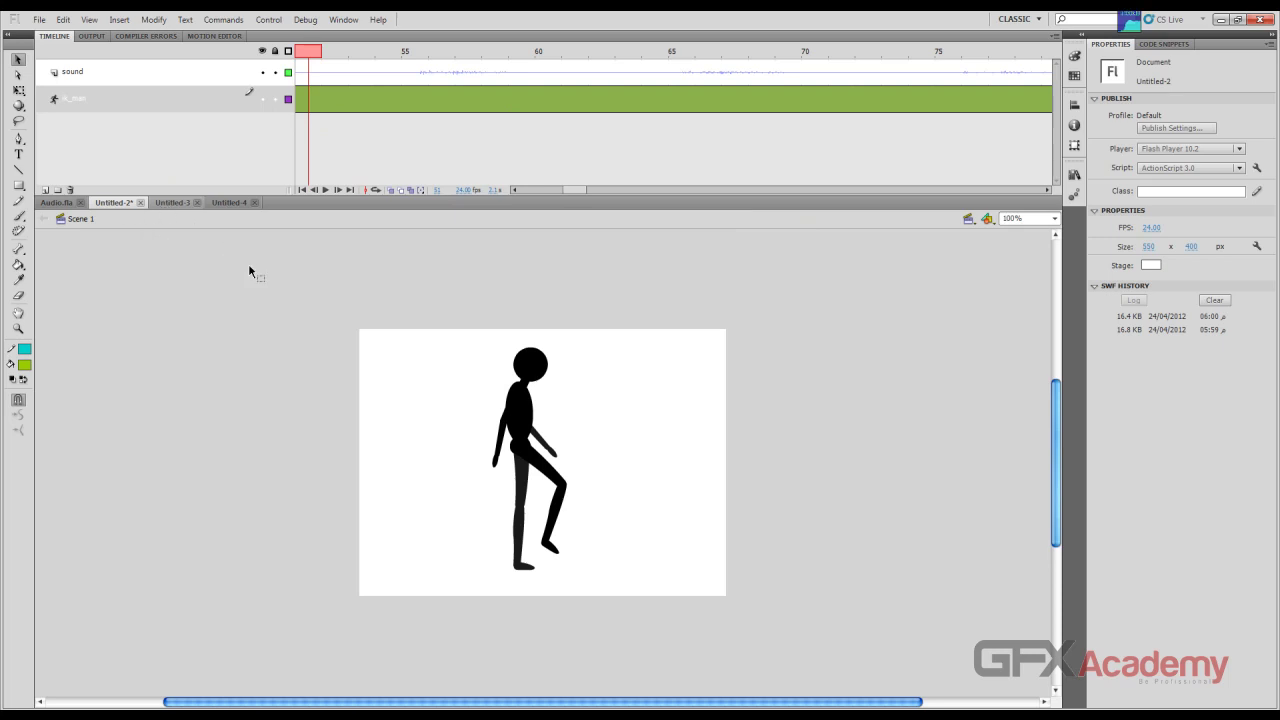
{"action": "left_click", "coordinate": [736, 53]}
{"action": "left_click", "coordinate": [603, 54]}
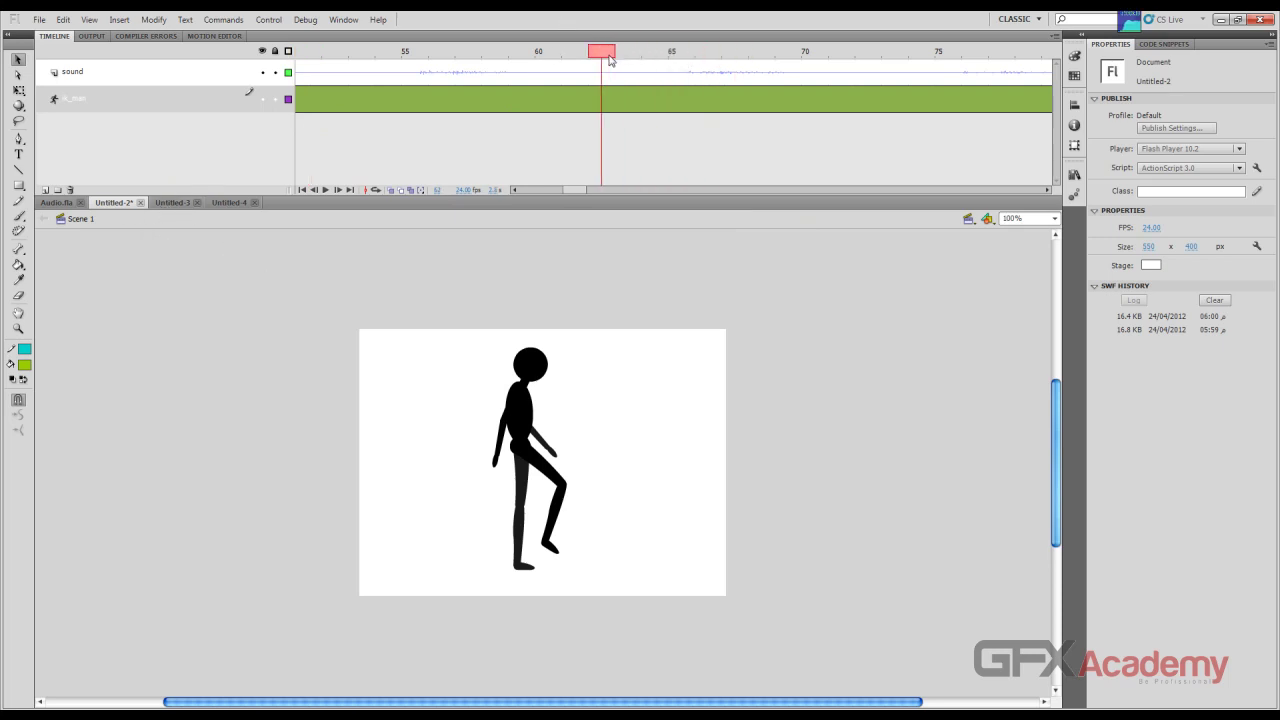
{"action": "left_click", "coordinate": [702, 55]}
{"action": "left_click", "coordinate": [670, 52]}
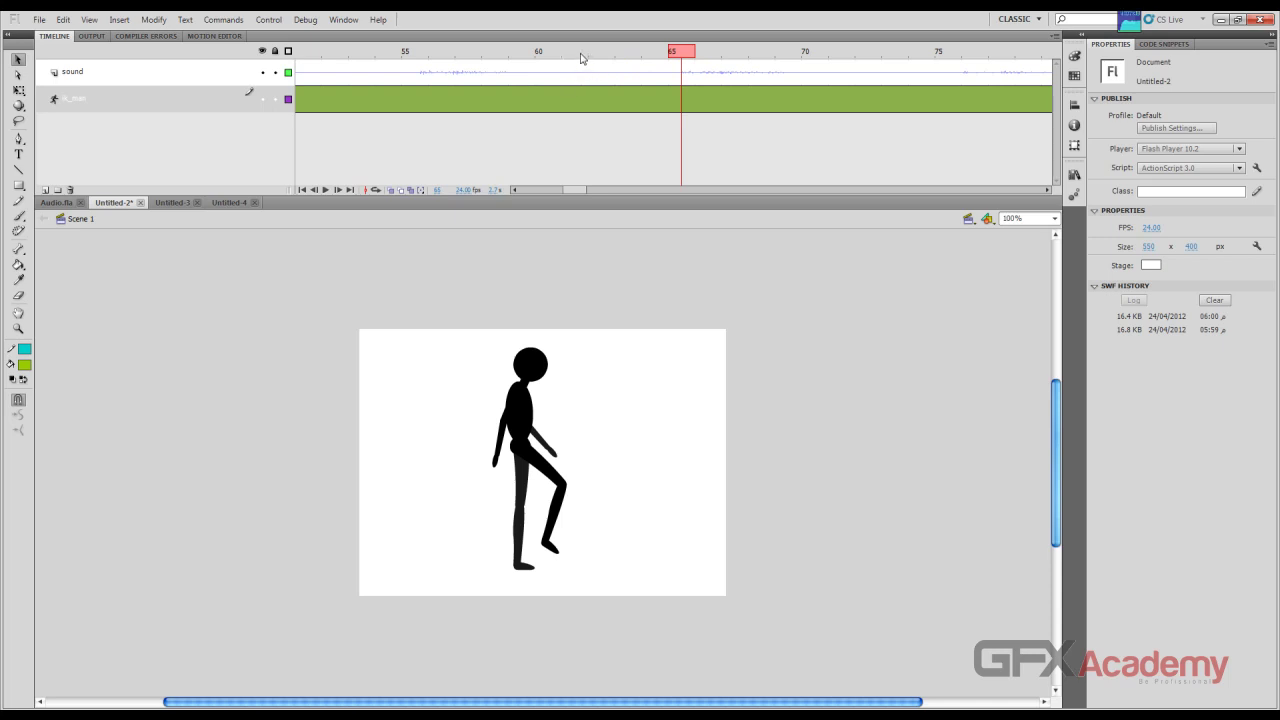
{"action": "left_click_drag", "start_coordinate": [584, 54], "coordinate": [300, 52]}
{"action": "key", "text": "Return"}
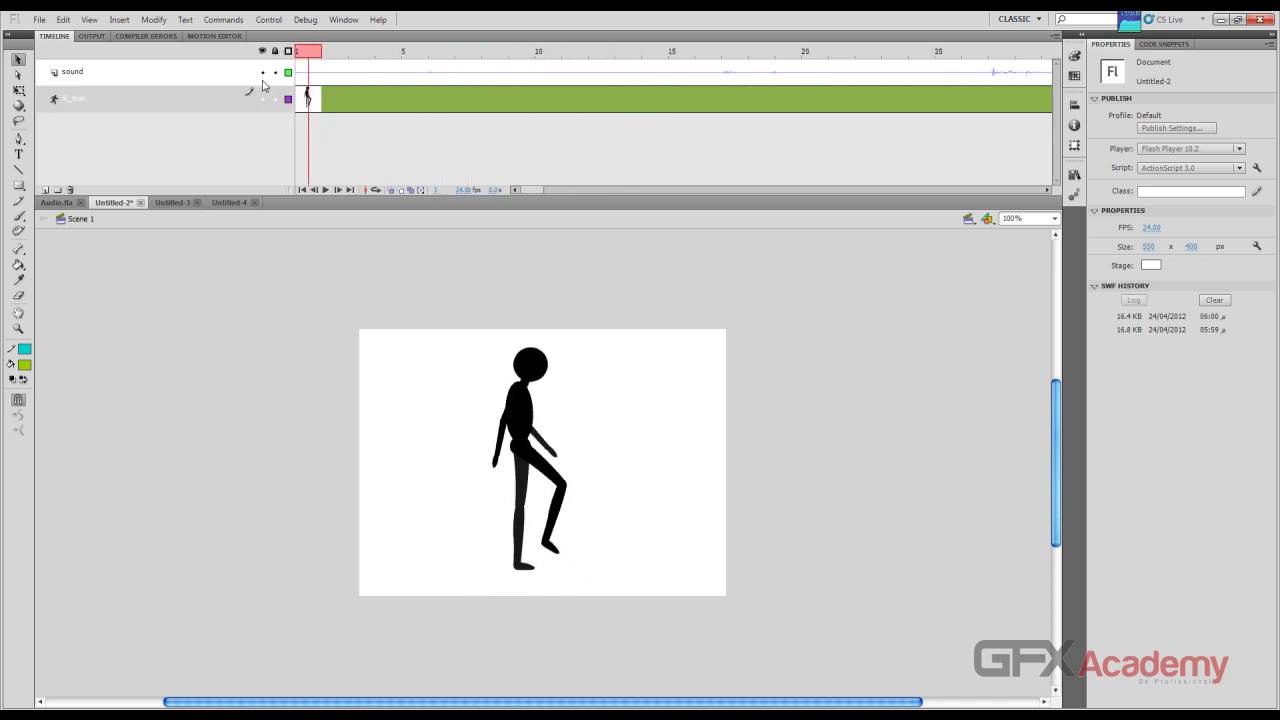
{"action": "left_click", "coordinate": [476, 52]}
{"action": "left_click_drag", "start_coordinate": [476, 52], "coordinate": [336, 68]}
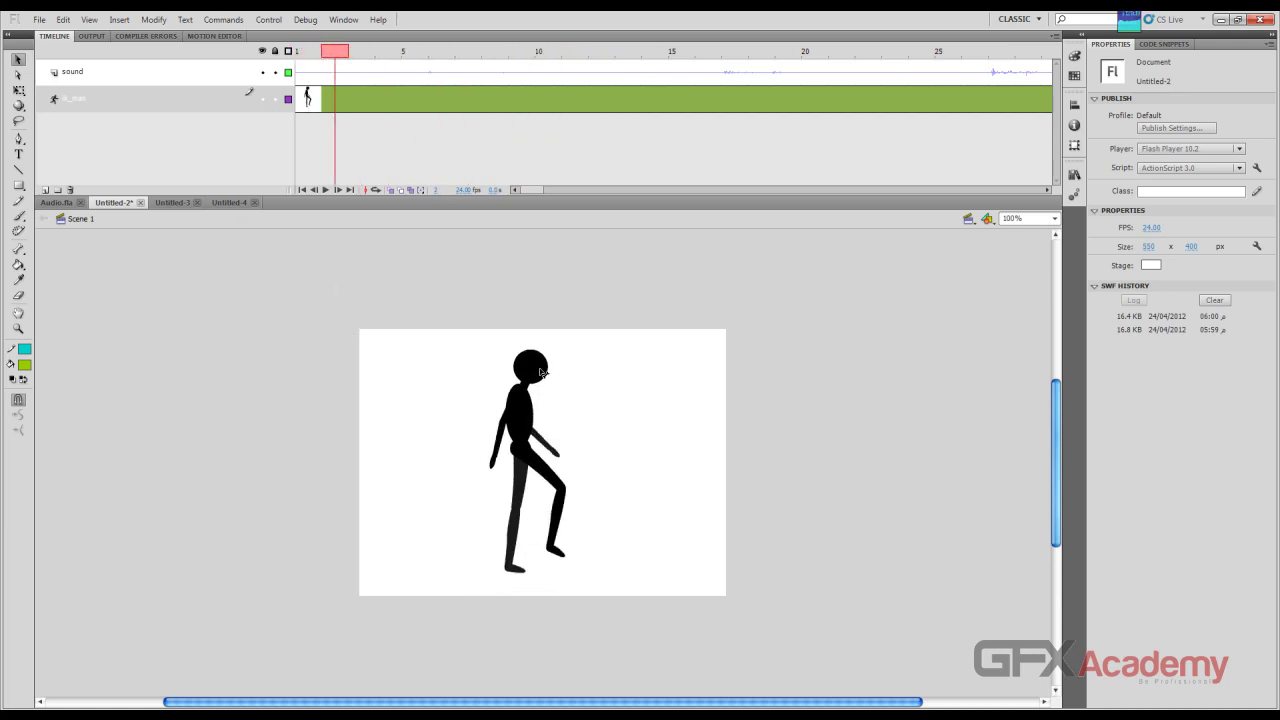
Step: Pick the stick man's head, and scrub the walk to frames 9 and 17 to compare the footfalls with the sound waveform
{"action": "left_click_drag", "start_coordinate": [538, 371], "coordinate": [524, 360]}
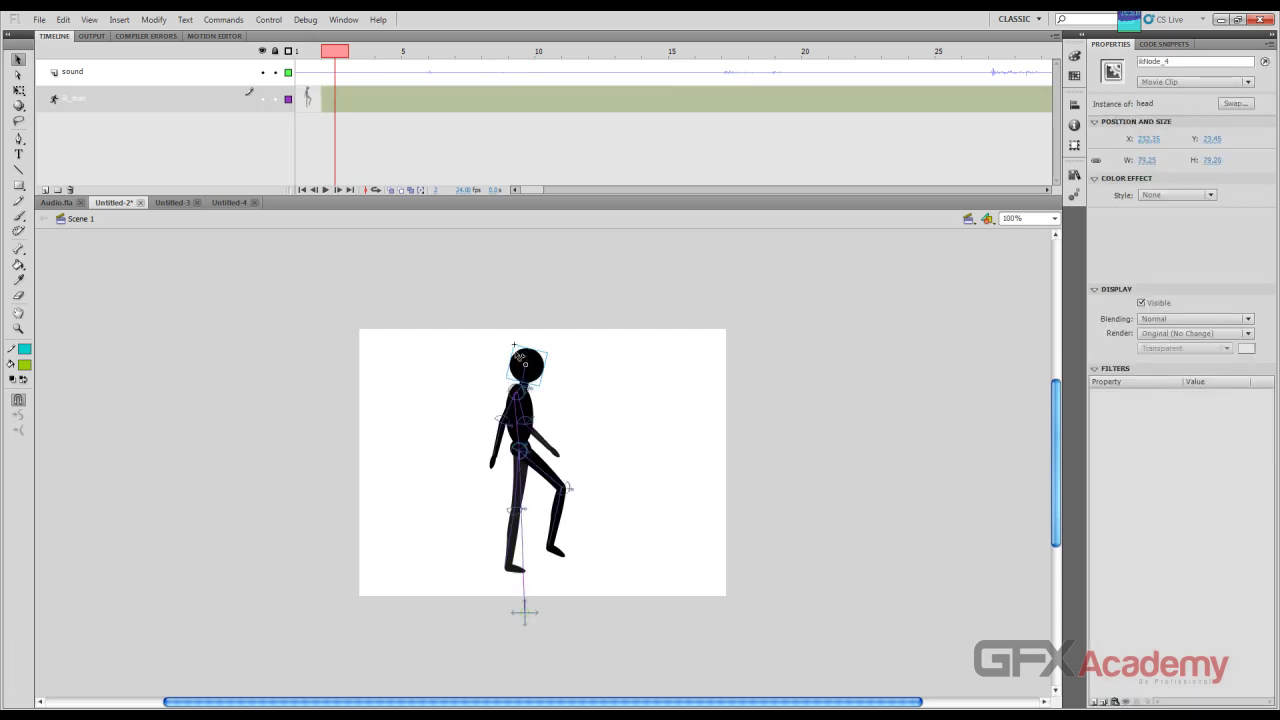
{"action": "left_click_drag", "start_coordinate": [347, 57], "coordinate": [520, 57]}
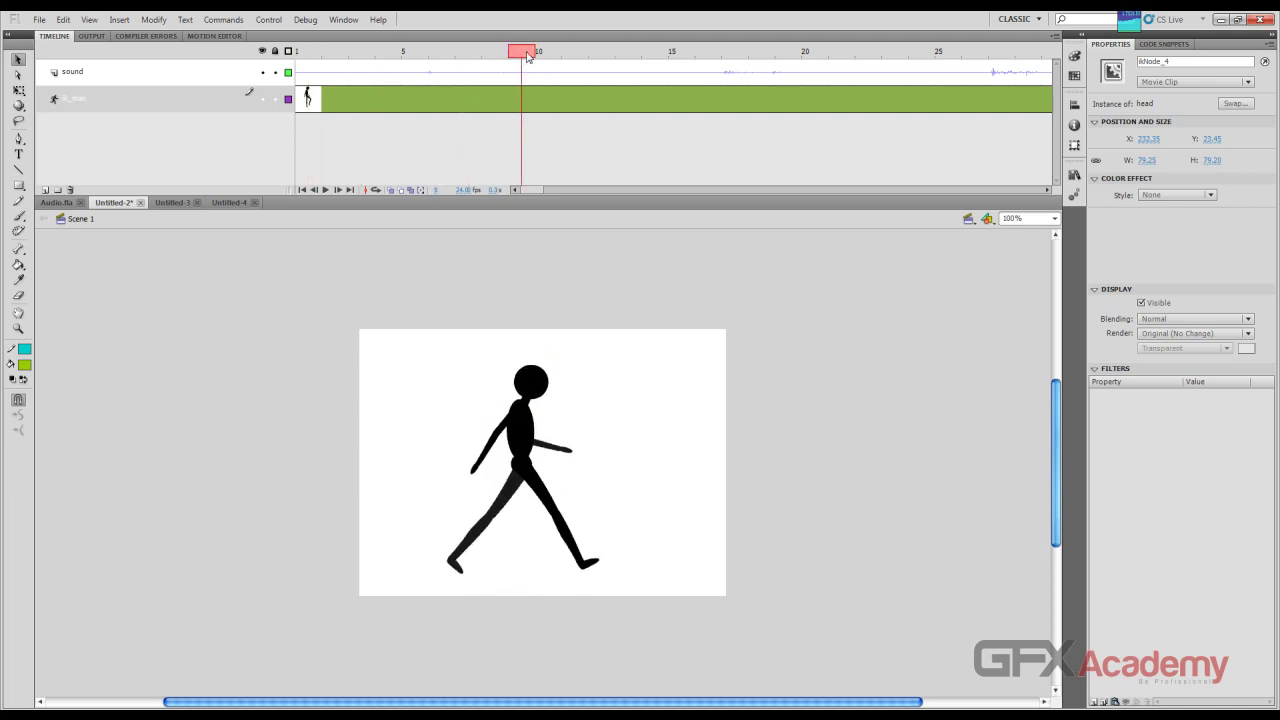
{"action": "left_click", "coordinate": [528, 55]}
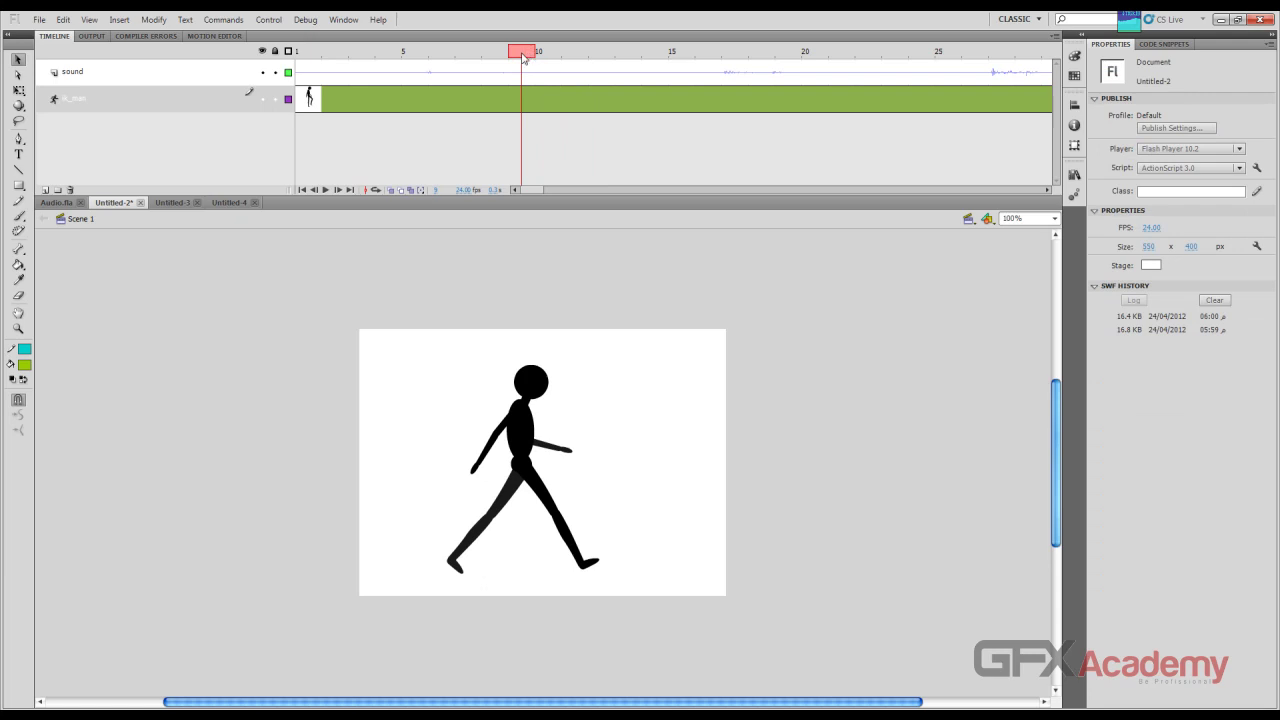
{"action": "left_click_drag", "start_coordinate": [522, 57], "coordinate": [732, 54]}
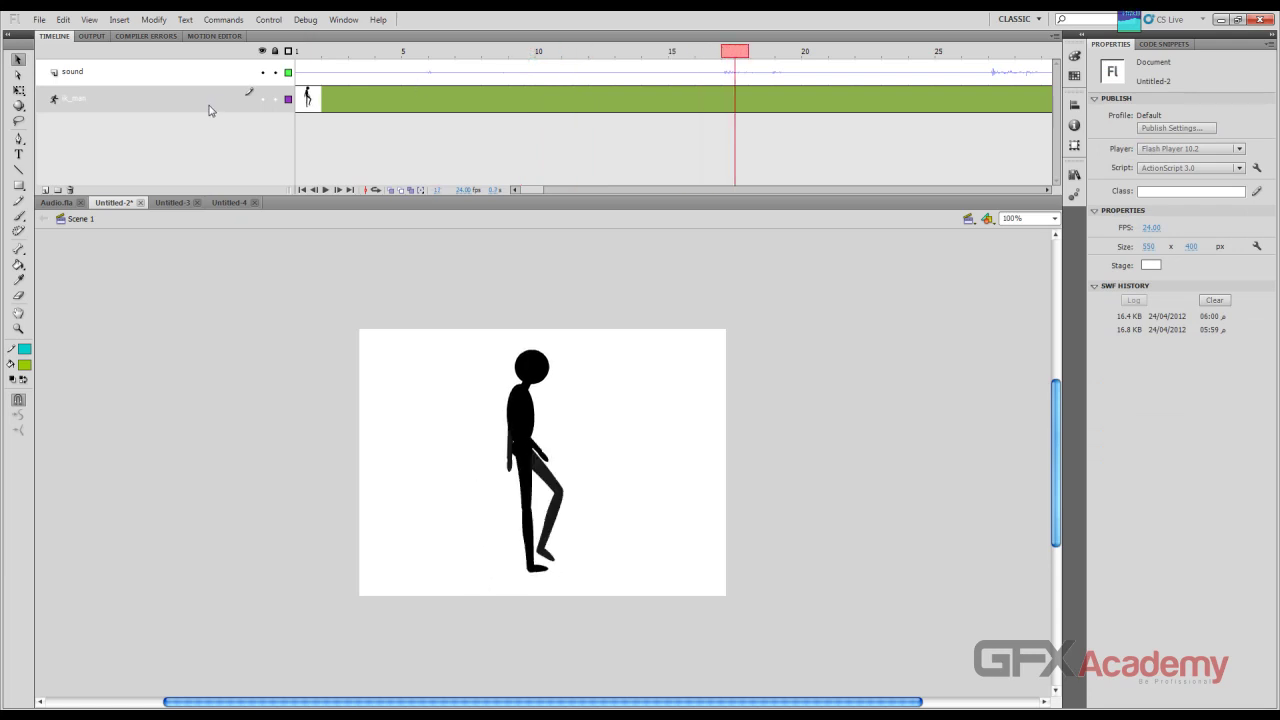
Step: Switch to the Untitled-3 document, play the panda's lip-sync animation in the timeline, and test the movie
{"action": "left_click", "coordinate": [173, 203]}
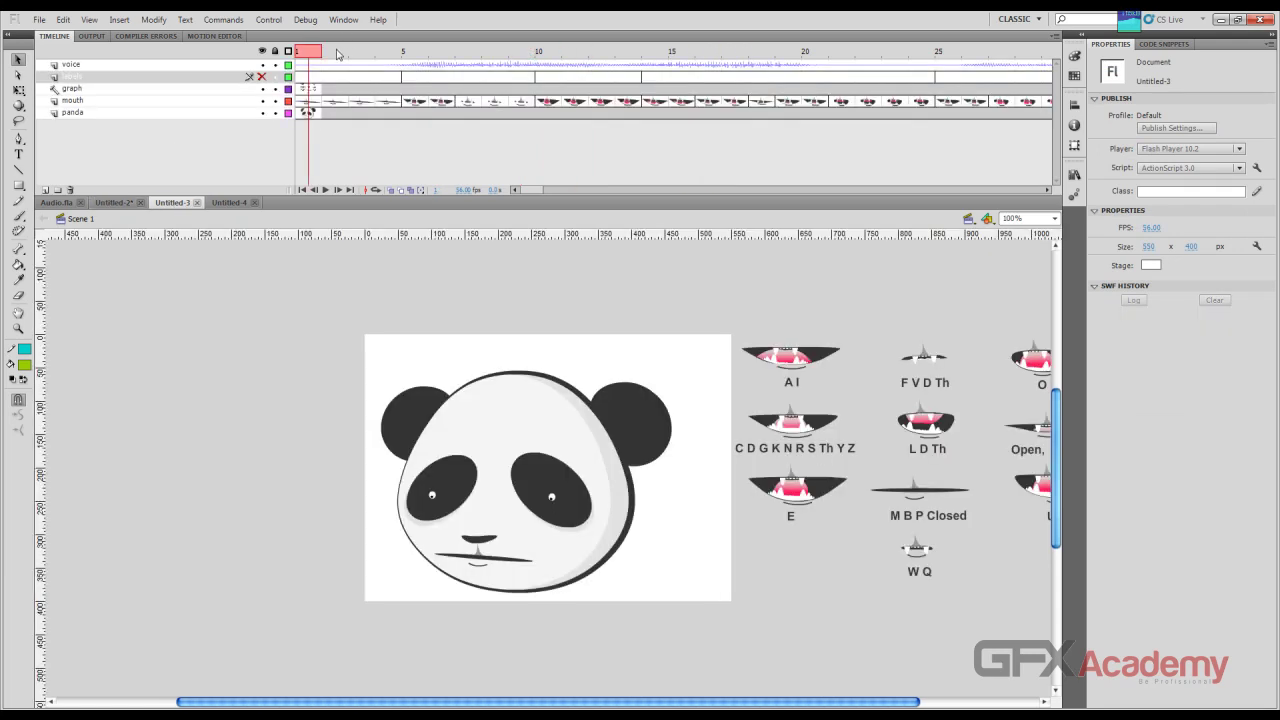
{"action": "left_click", "coordinate": [418, 55]}
{"action": "left_click_drag", "start_coordinate": [418, 55], "coordinate": [315, 61]}
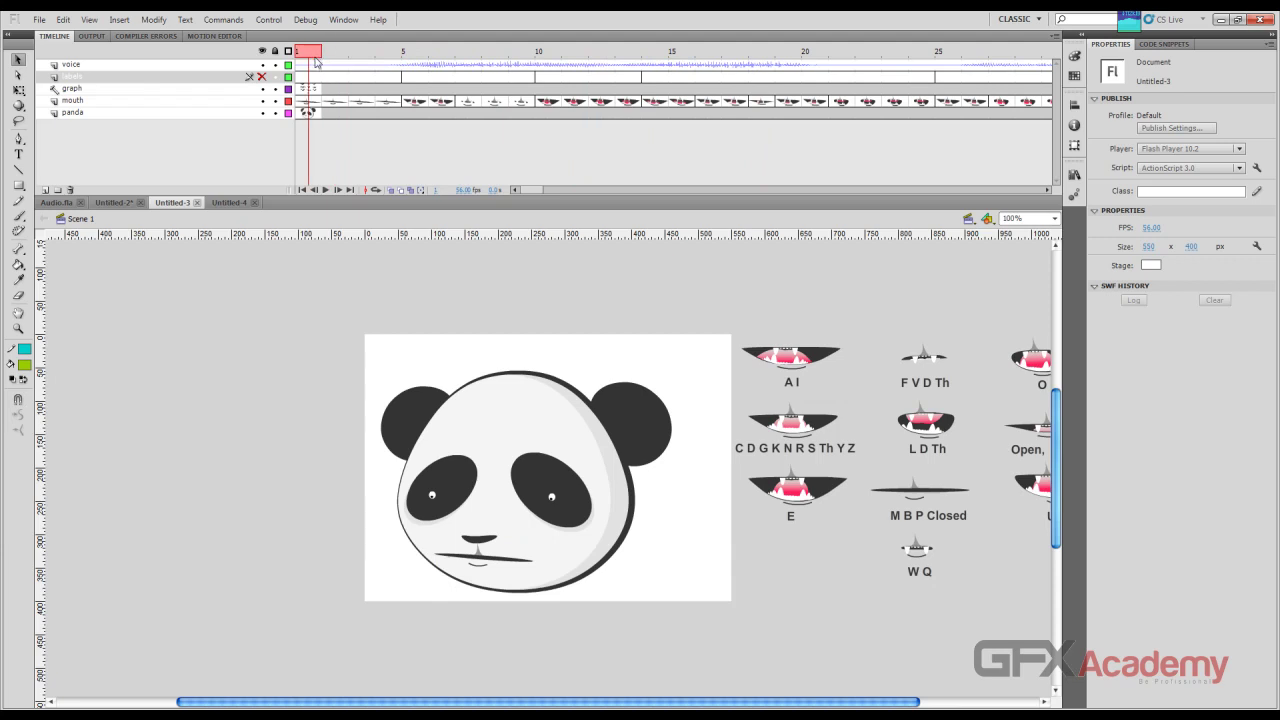
{"action": "left_click", "coordinate": [326, 190]}
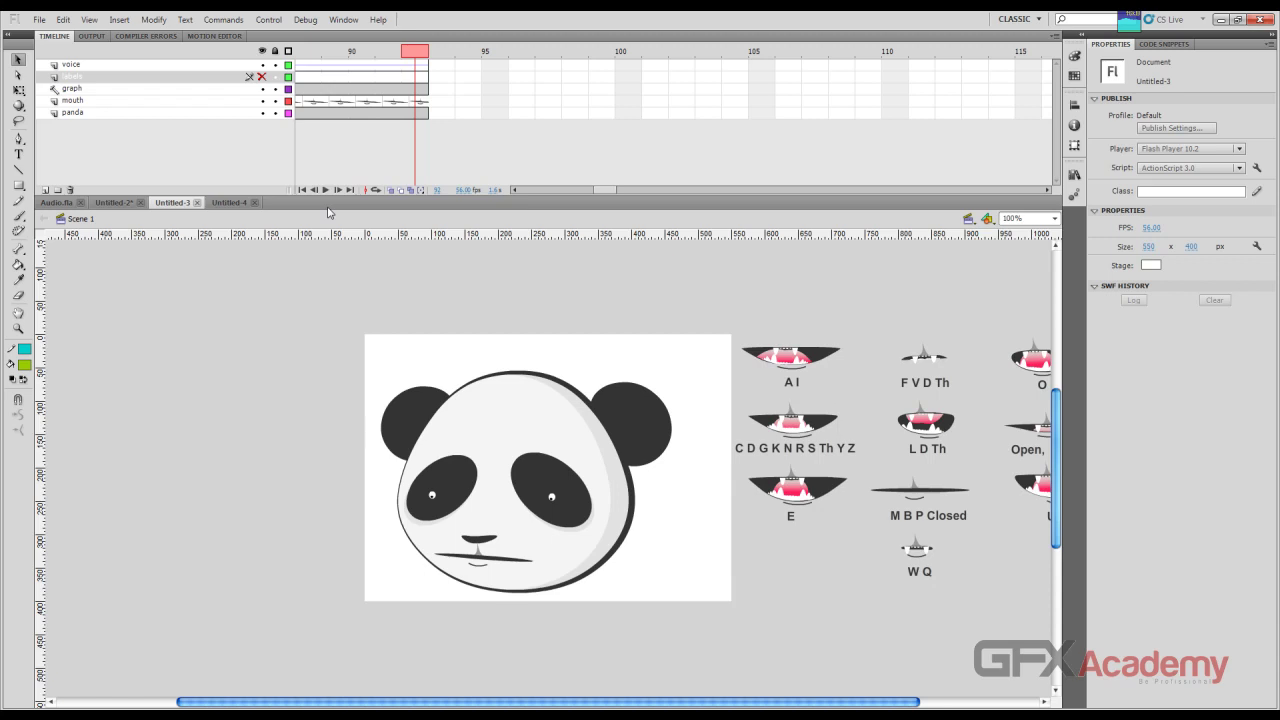
{"action": "key", "text": "ctrl+Return"}
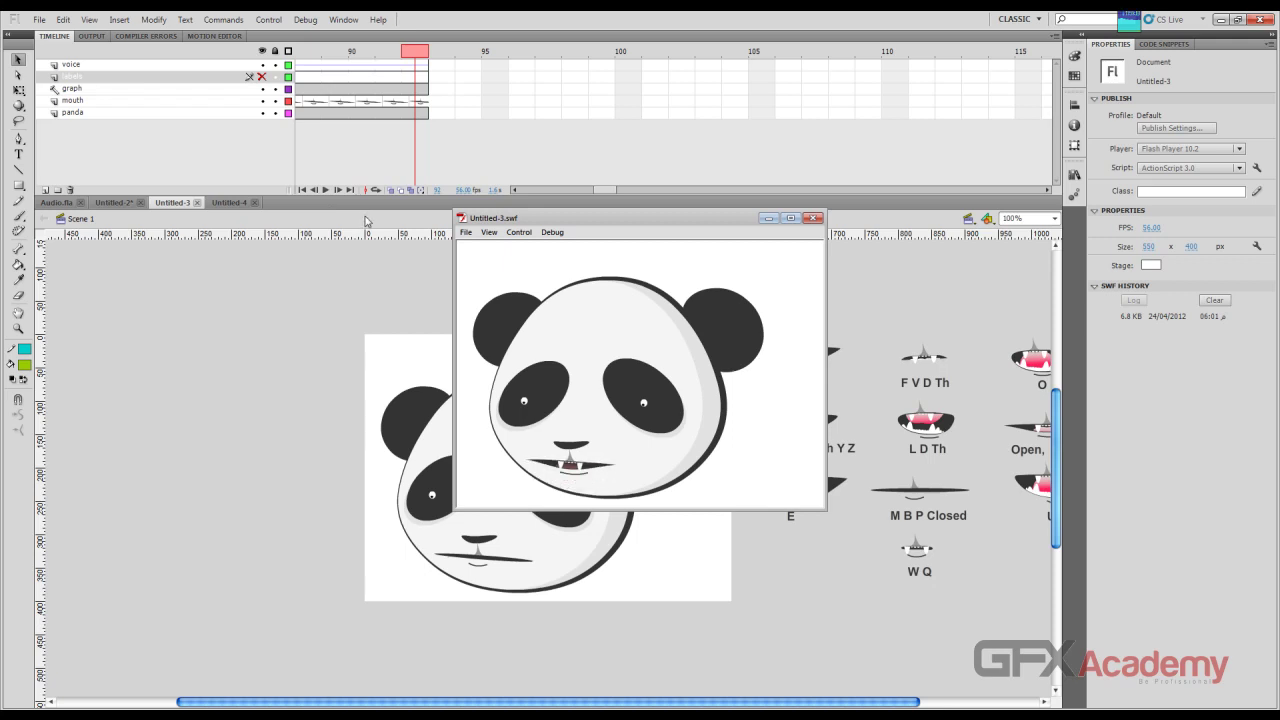
{"action": "left_click", "coordinate": [815, 218]}
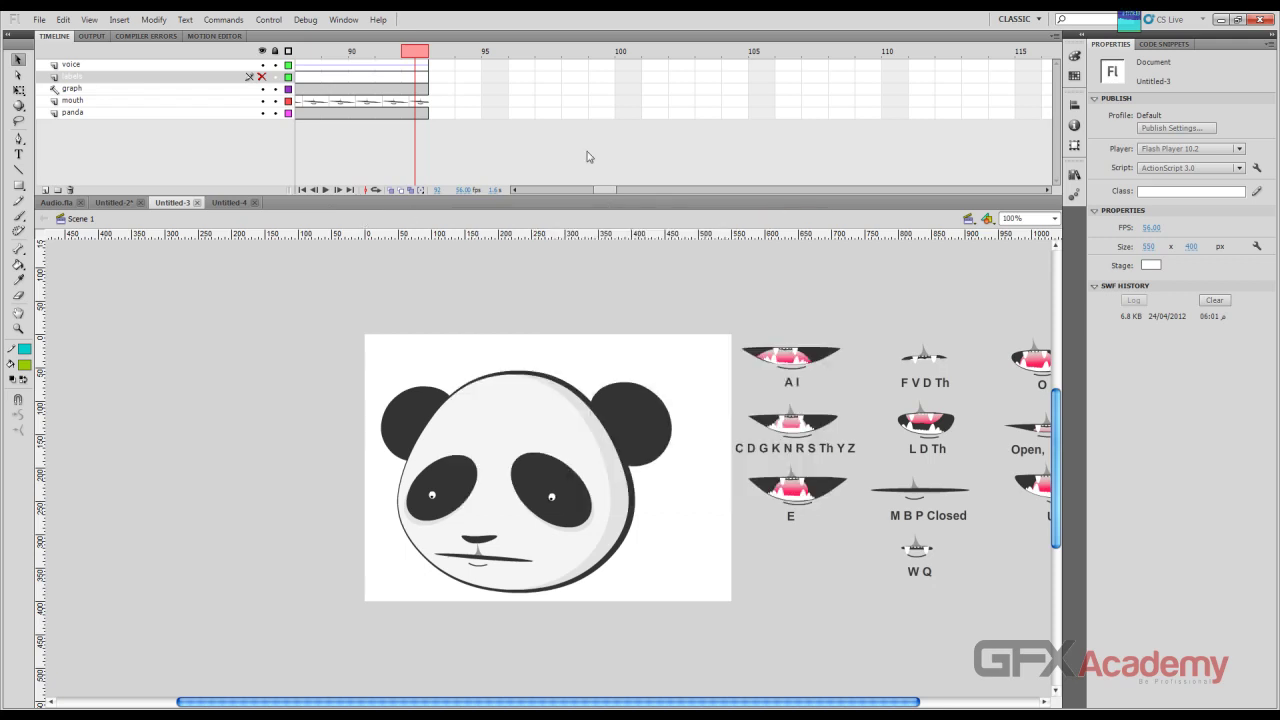
Step: Examine the mouth layer's keyframes from frame 5 to 11 against the voice waveform, and replay the animation from frame 1
{"action": "left_click_drag", "start_coordinate": [614, 197], "coordinate": [530, 197]}
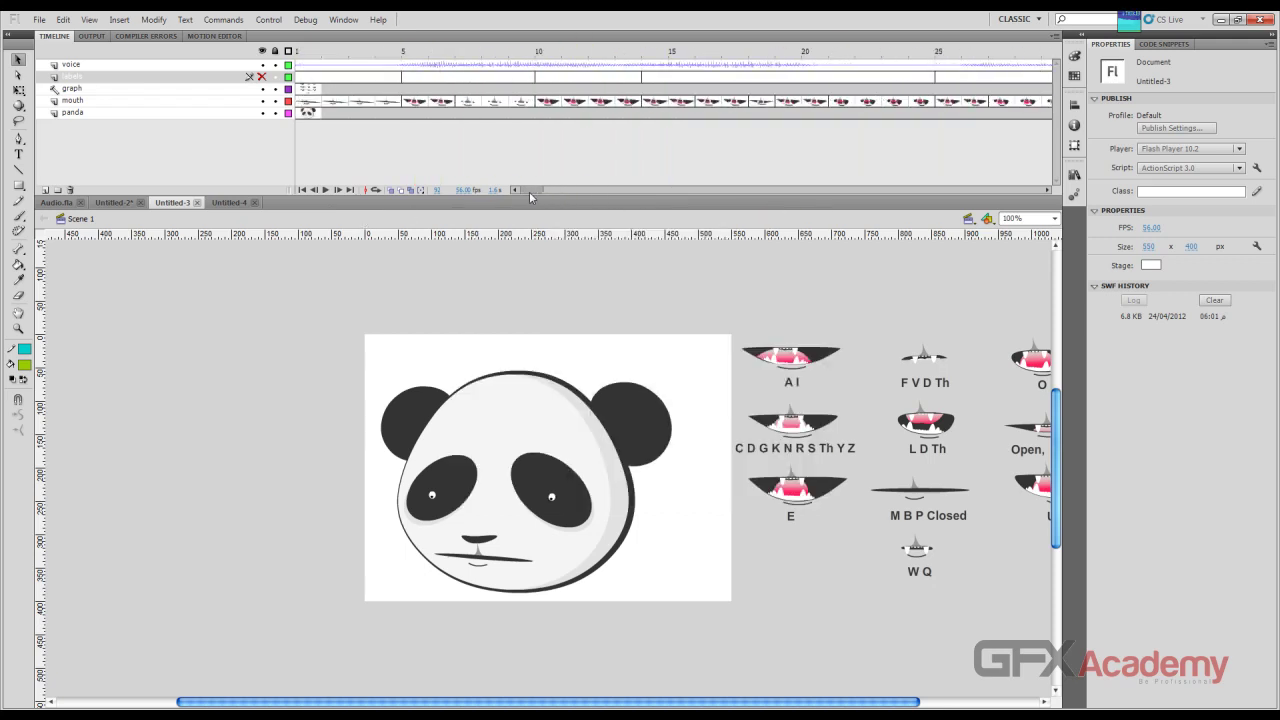
{"action": "left_click_drag", "start_coordinate": [510, 55], "coordinate": [417, 58]}
{"action": "left_click", "coordinate": [418, 102]}
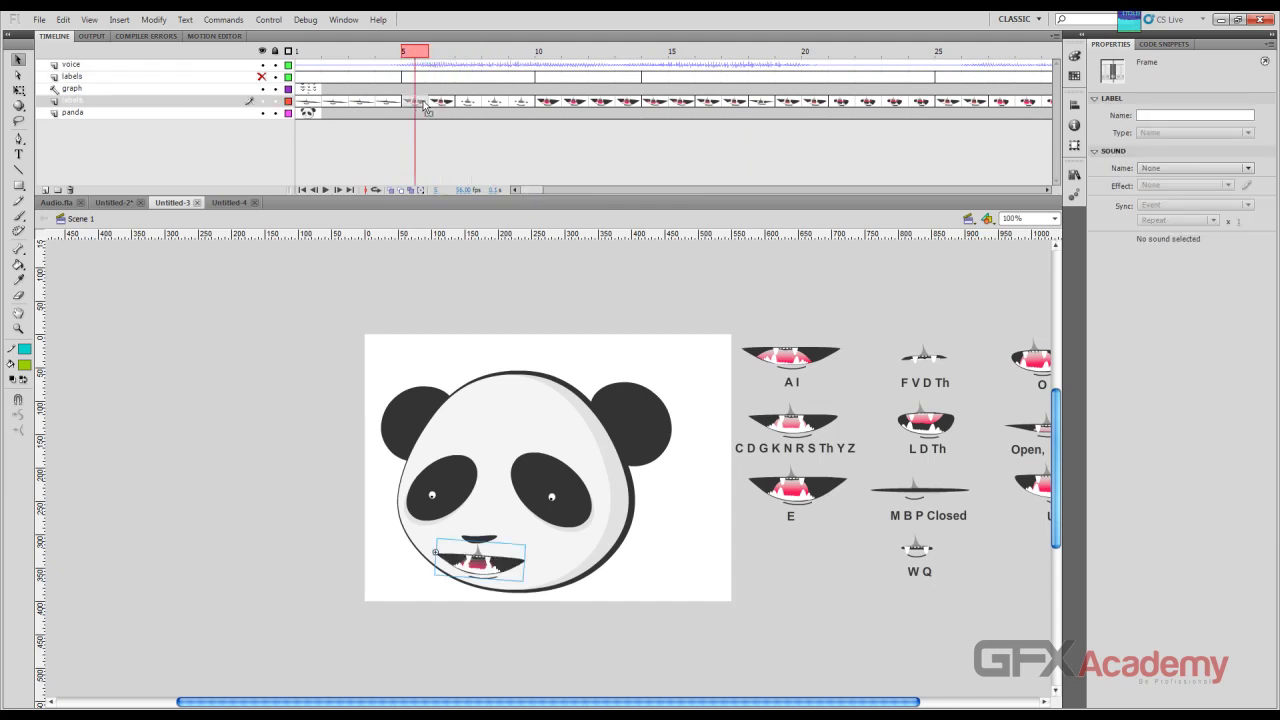
{"action": "left_click_drag", "start_coordinate": [425, 107], "coordinate": [491, 108]}
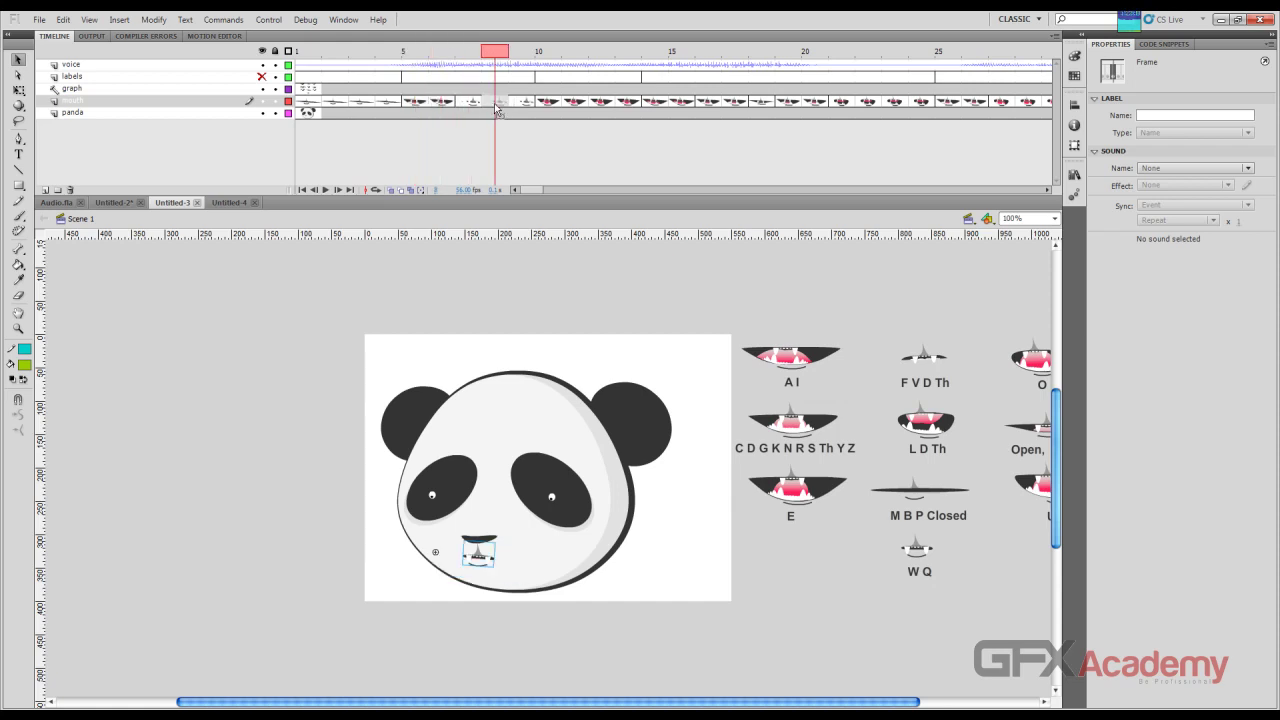
{"action": "left_click", "coordinate": [521, 107]}
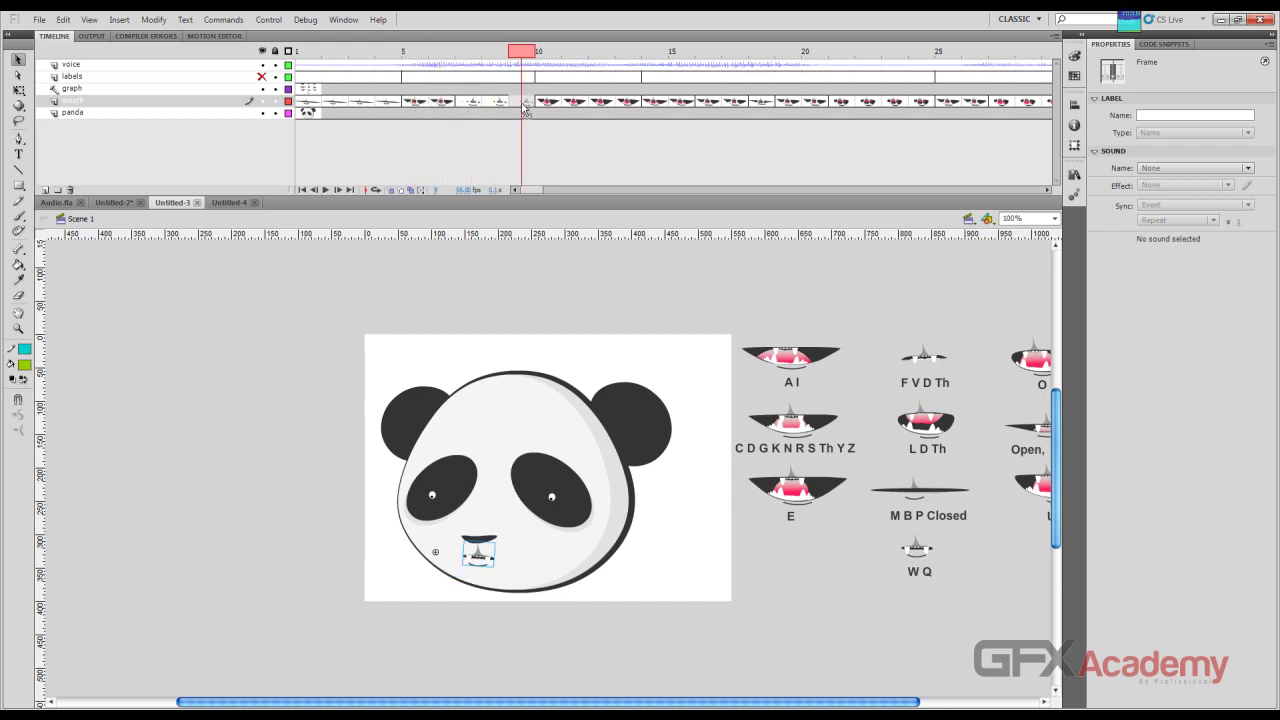
{"action": "left_click", "coordinate": [550, 105]}
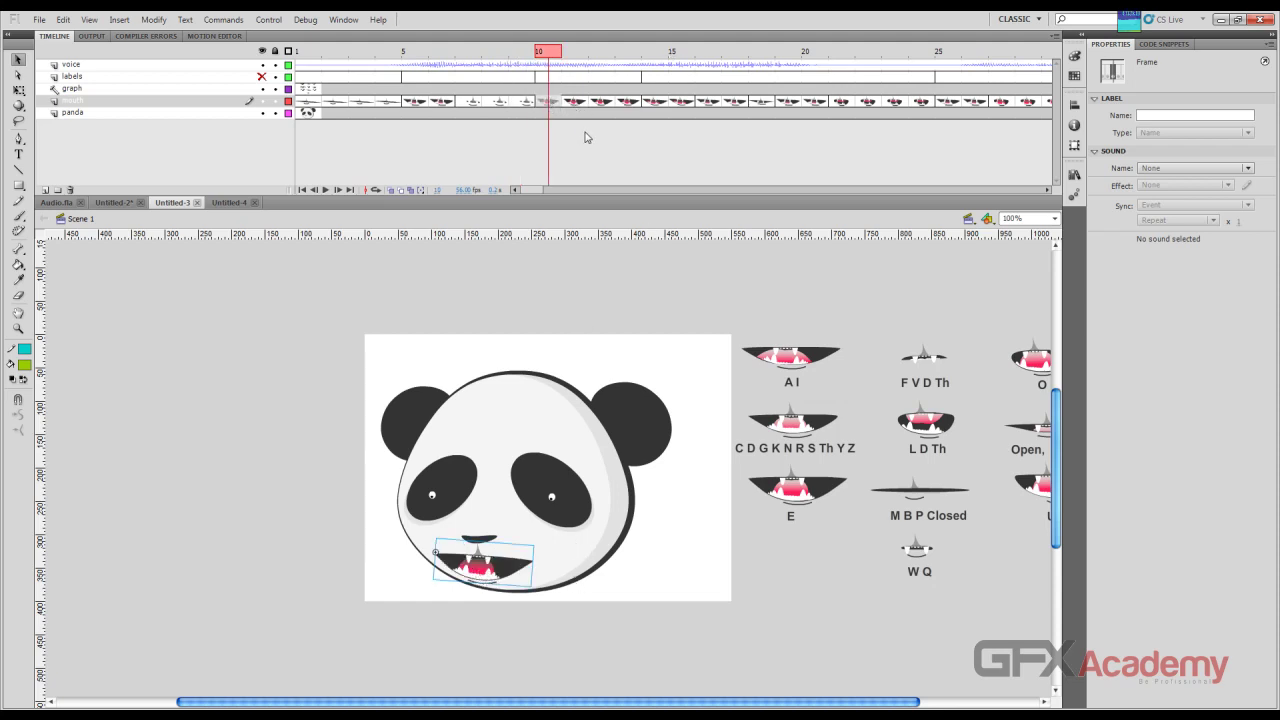
{"action": "left_click", "coordinate": [576, 108]}
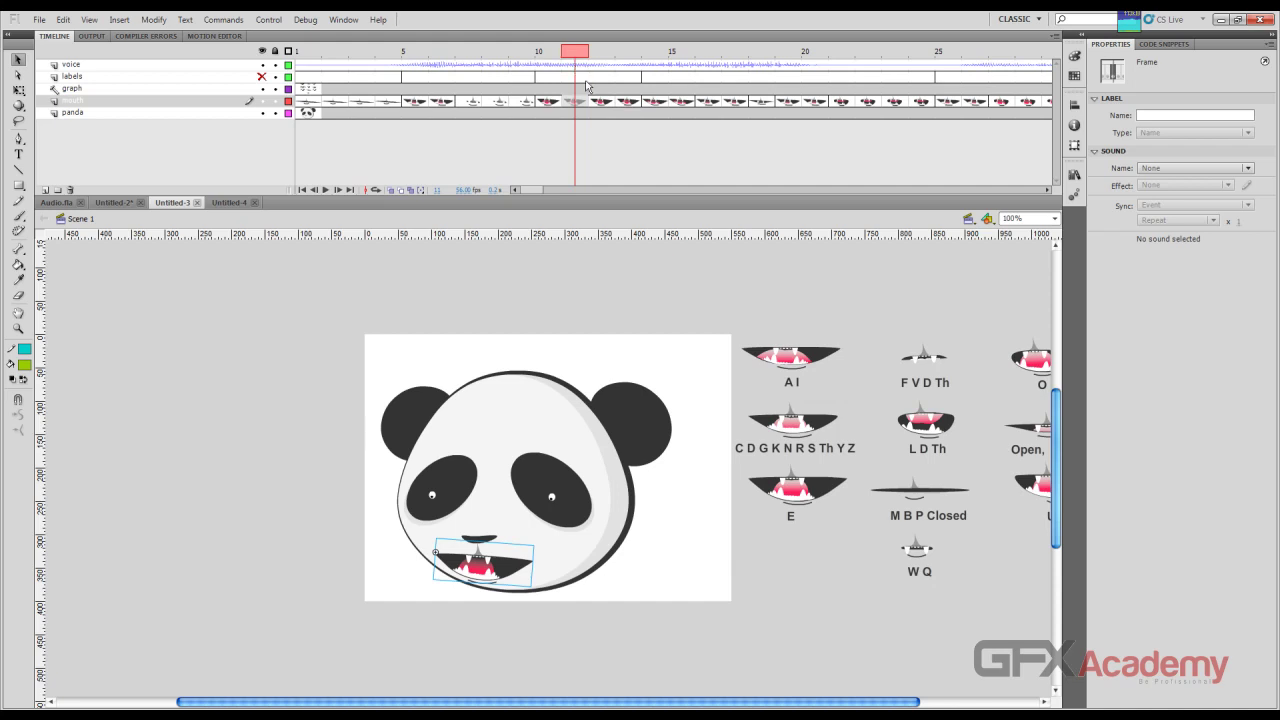
{"action": "left_click_drag", "start_coordinate": [575, 53], "coordinate": [290, 72]}
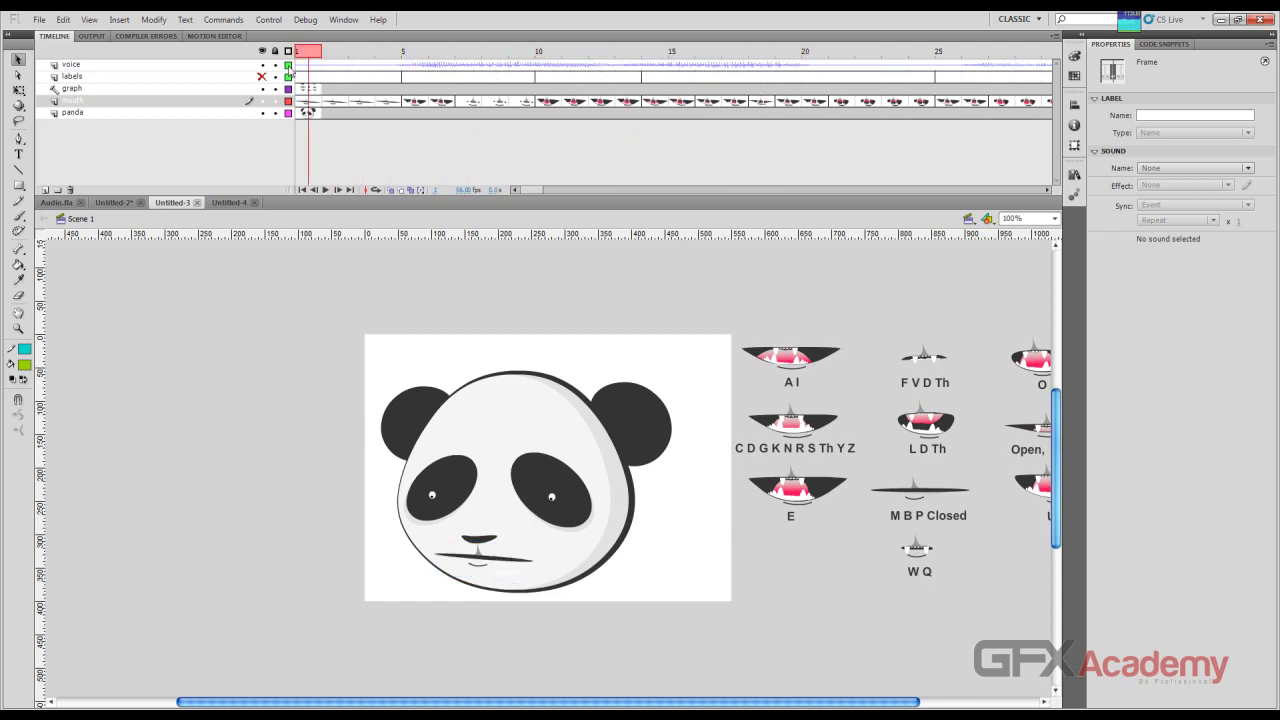
{"action": "key", "text": "Return"}
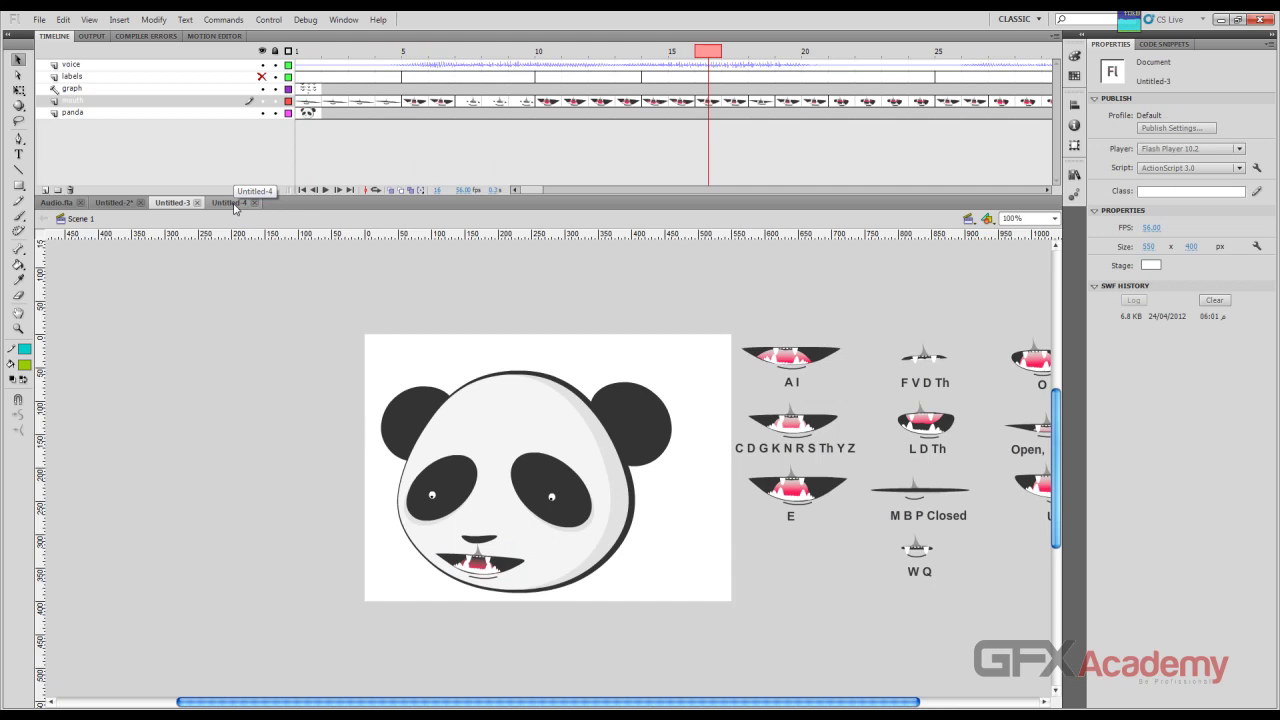
Step: Switch to the Untitled-4 document and open the Full Menu movie clip for editing
{"action": "left_click", "coordinate": [233, 203]}
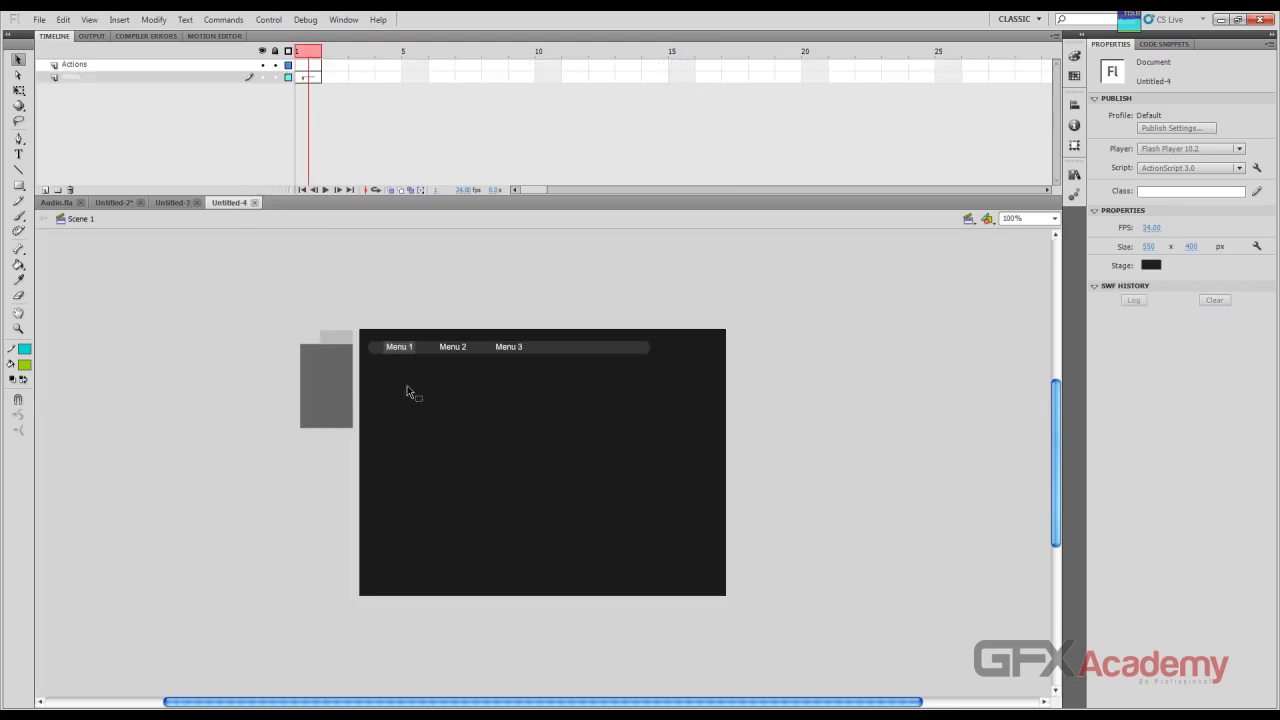
{"action": "left_click", "coordinate": [451, 356]}
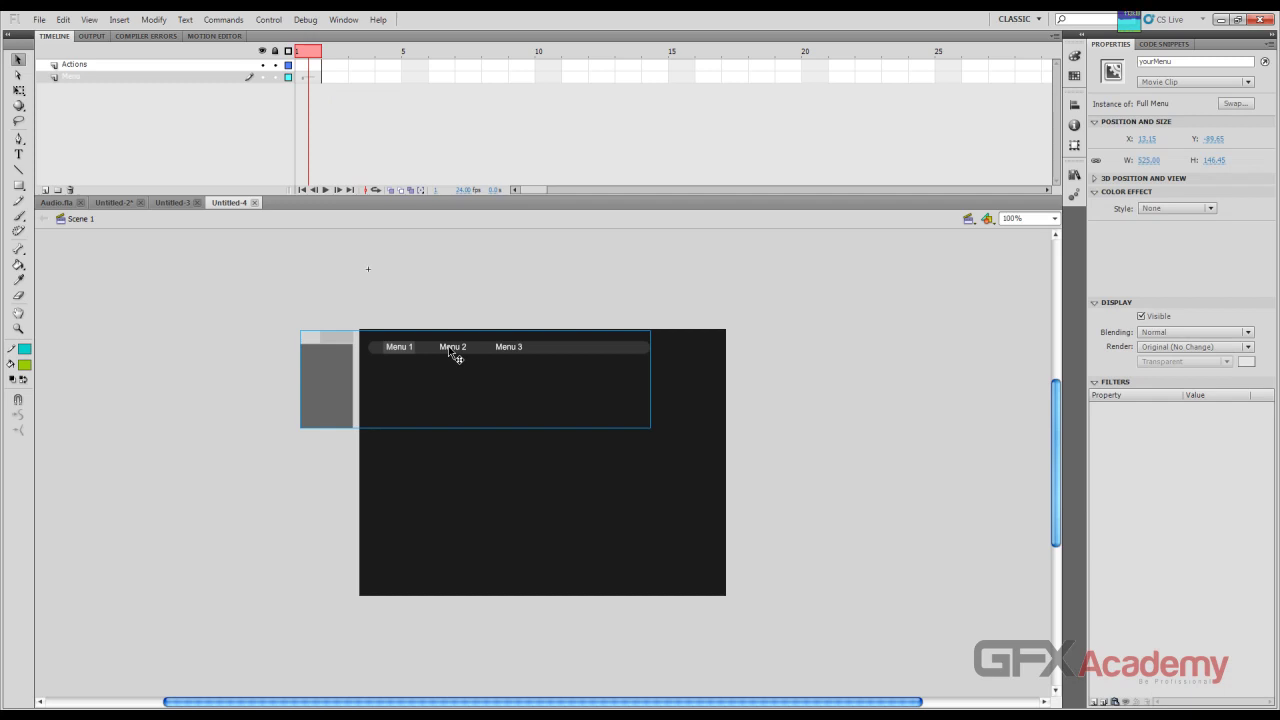
{"action": "double_click", "coordinate": [451, 356]}
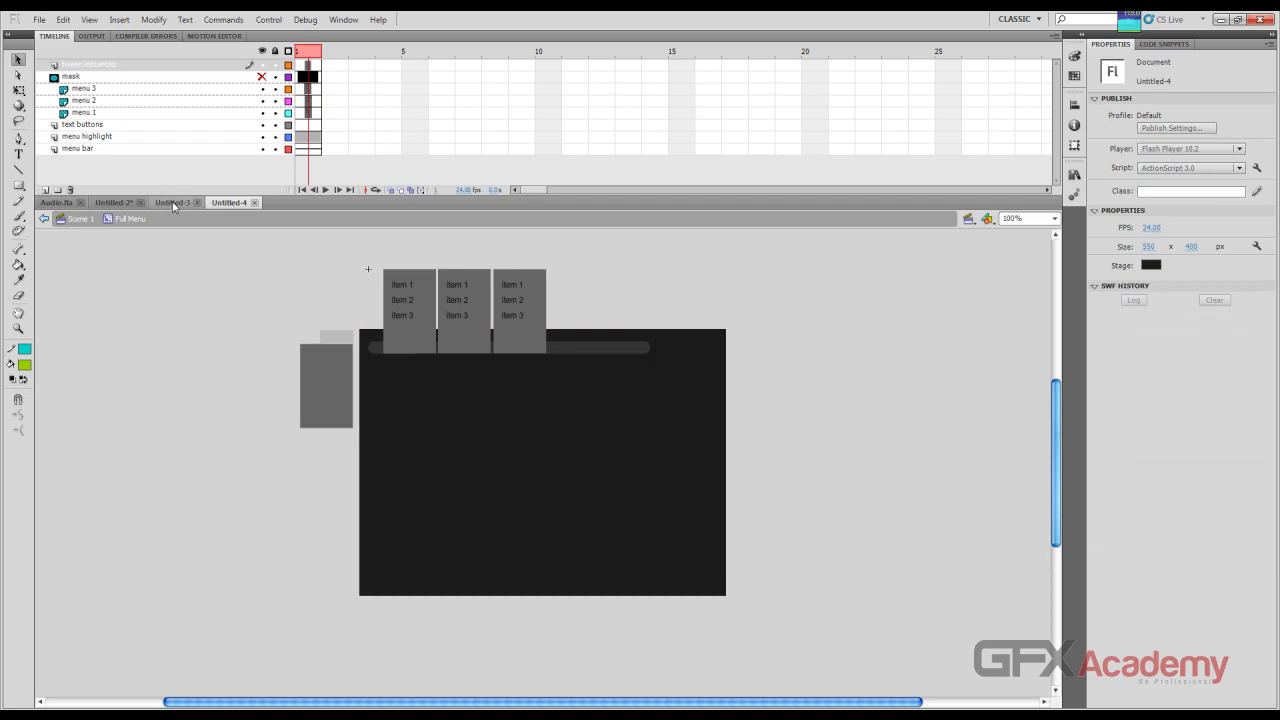
{"action": "left_click", "coordinate": [78, 219]}
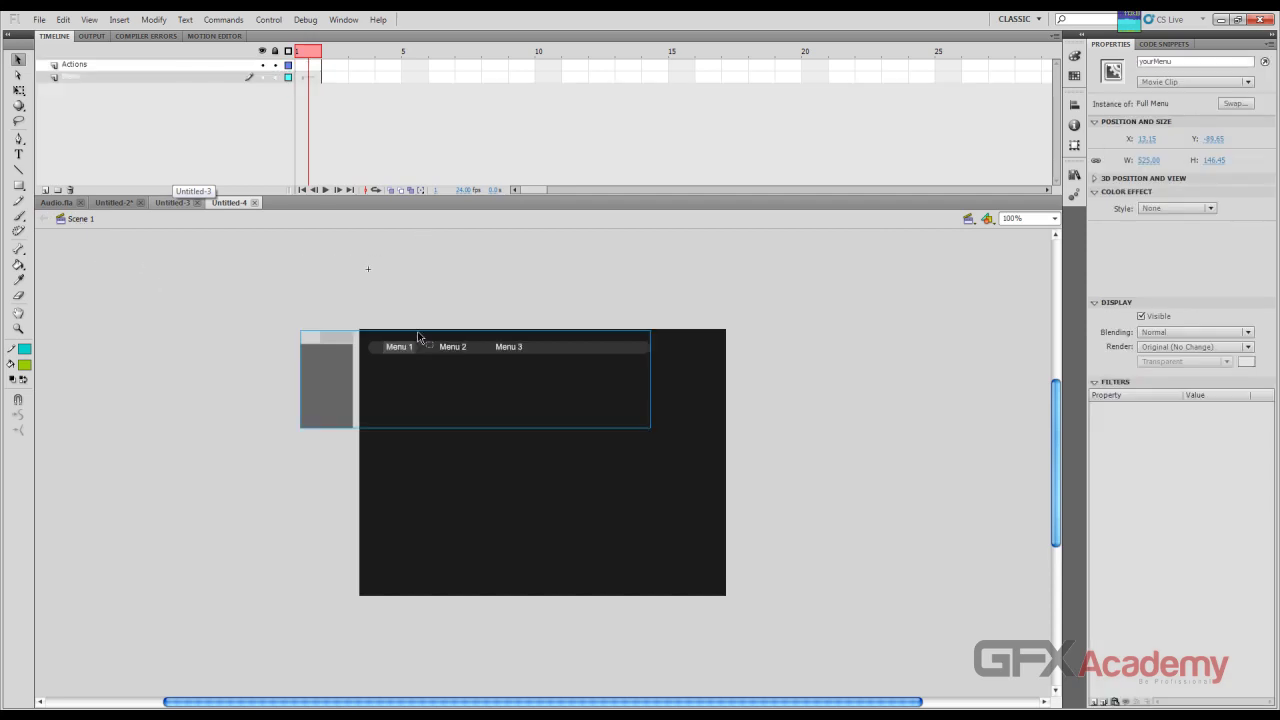
{"action": "double_click", "coordinate": [338, 353]}
Step: Move the menu 1 item panel down off the menu bar and place it just below the Menu 1 button
{"action": "left_click", "coordinate": [405, 332]}
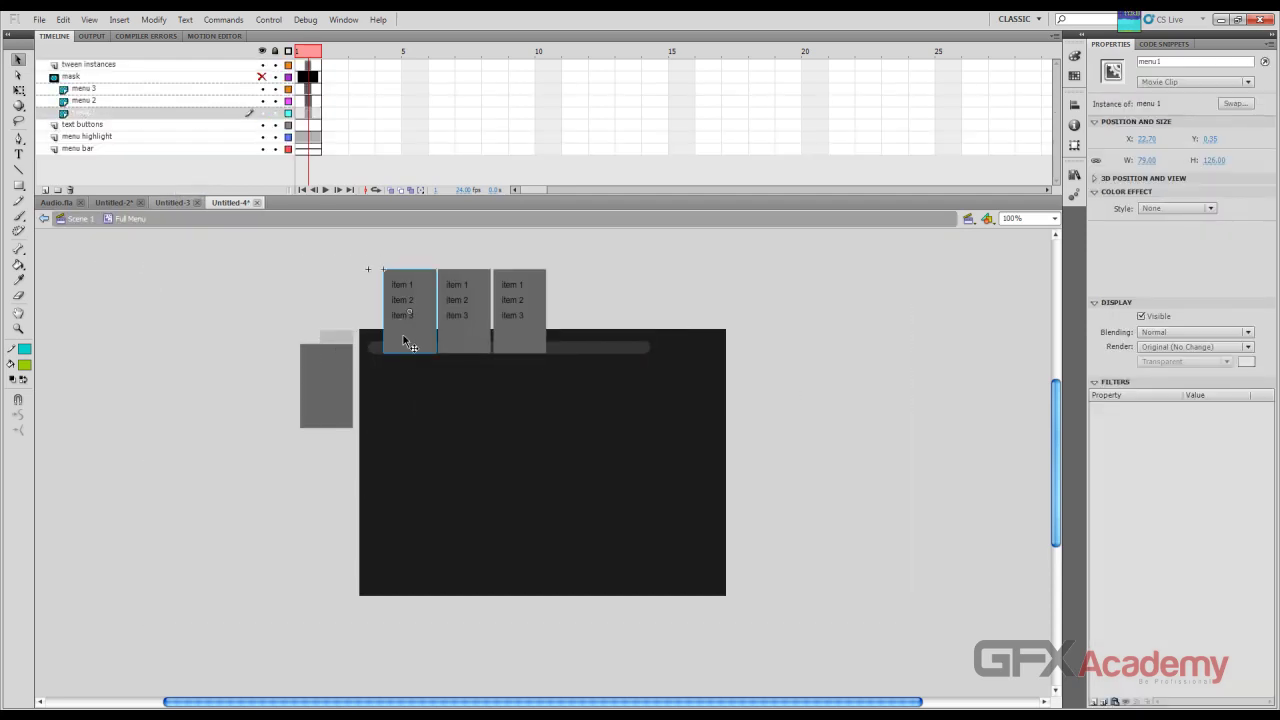
{"action": "left_click_drag", "start_coordinate": [405, 340], "coordinate": [416, 433]}
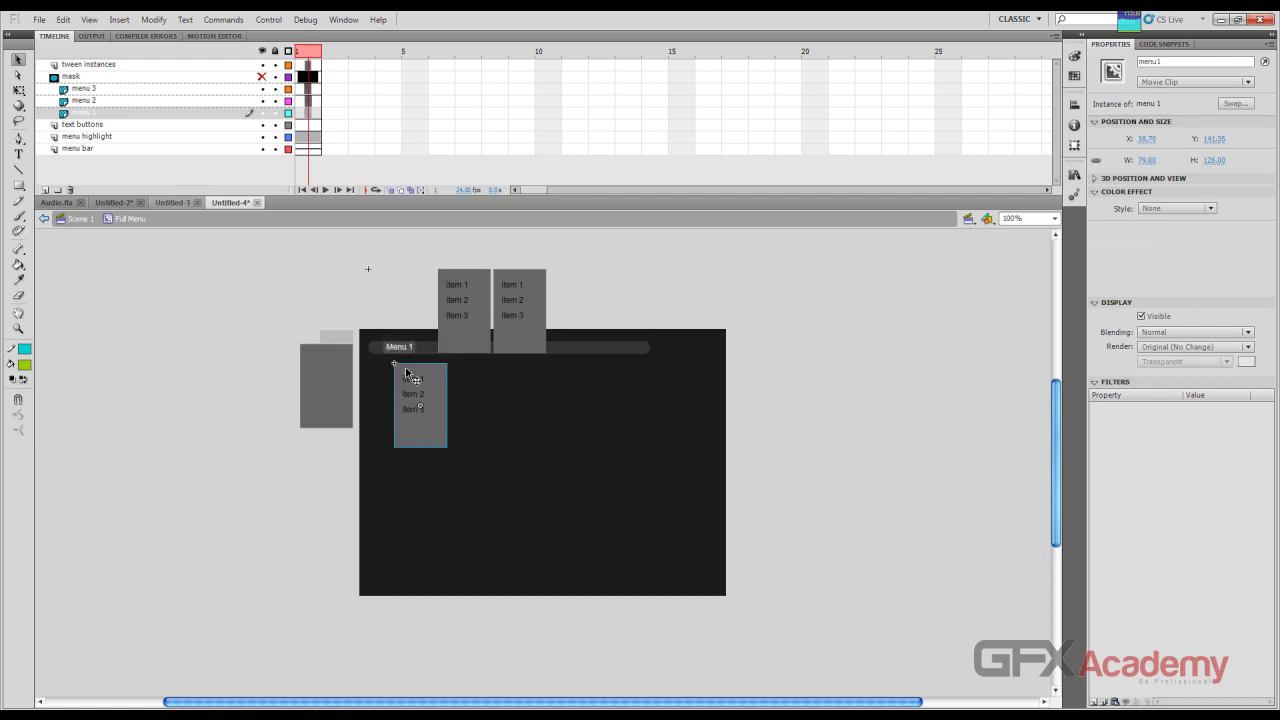
{"action": "left_click", "coordinate": [403, 348]}
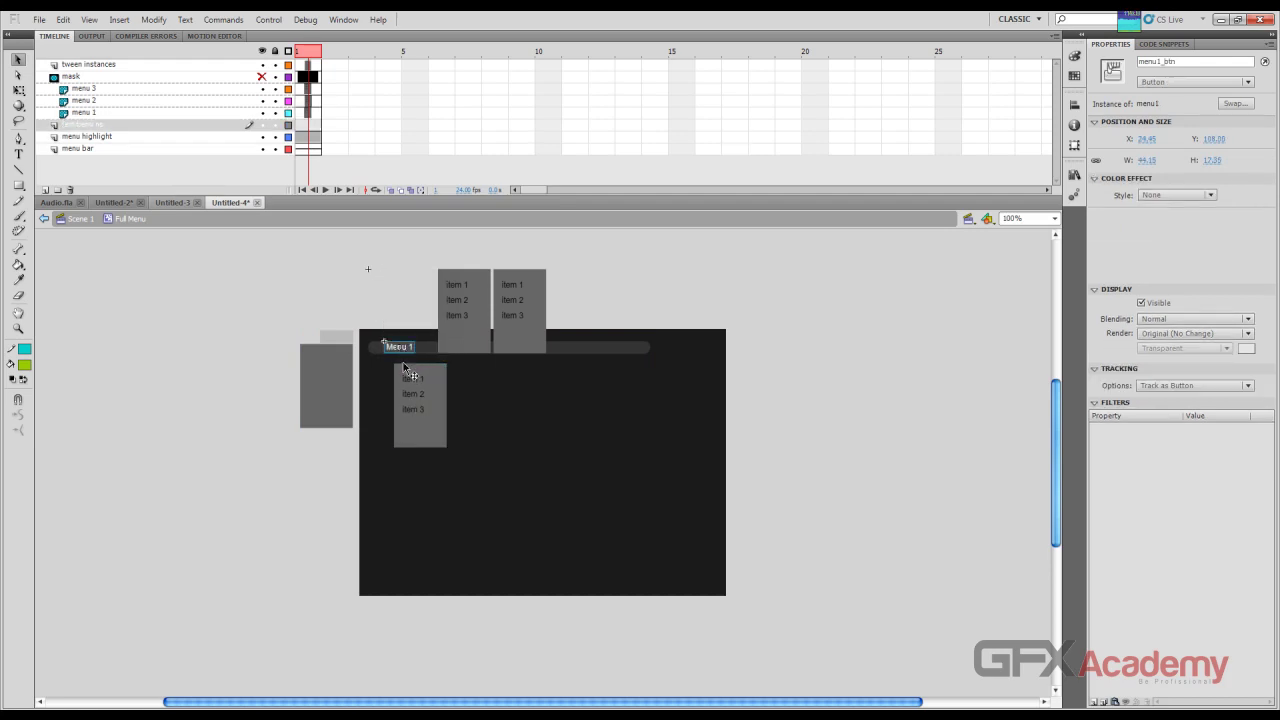
{"action": "left_click_drag", "start_coordinate": [417, 391], "coordinate": [399, 391]}
{"action": "left_click", "coordinate": [402, 348]}
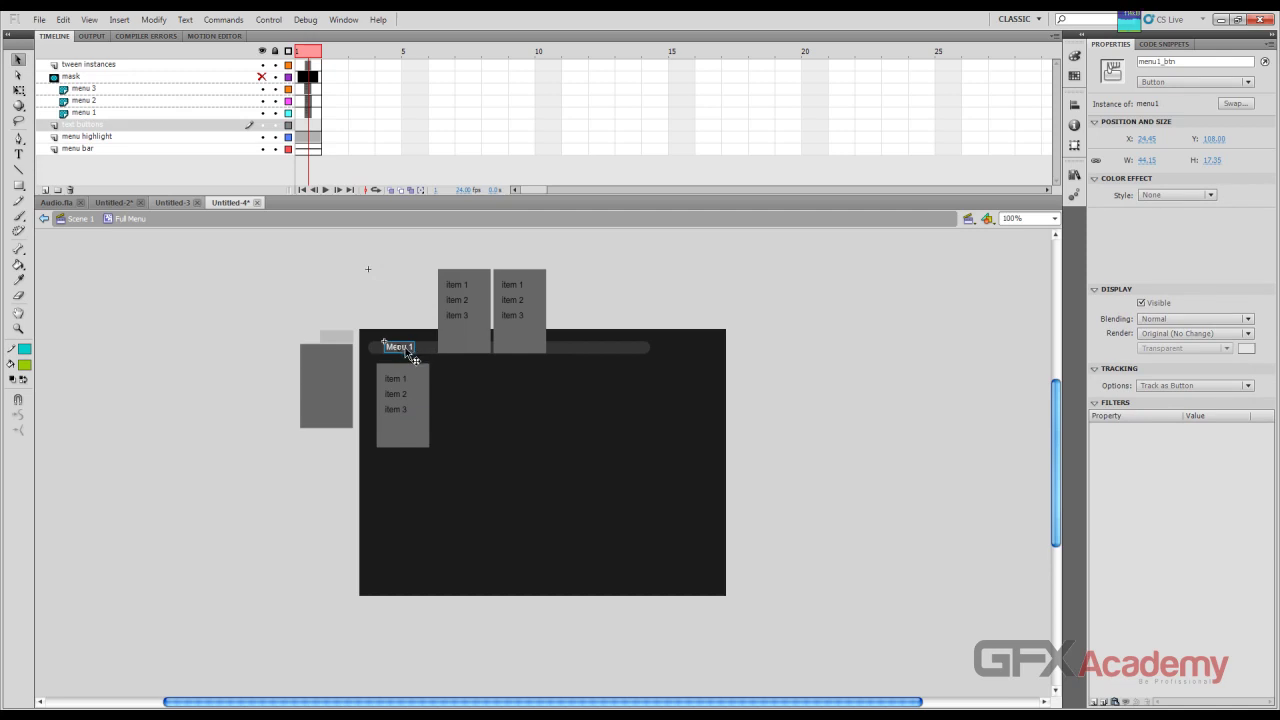
Step: Test the movie and try the drop-downs of Menu 1, Menu 2 and Menu 3
{"action": "key", "text": "ctrl+Return"}
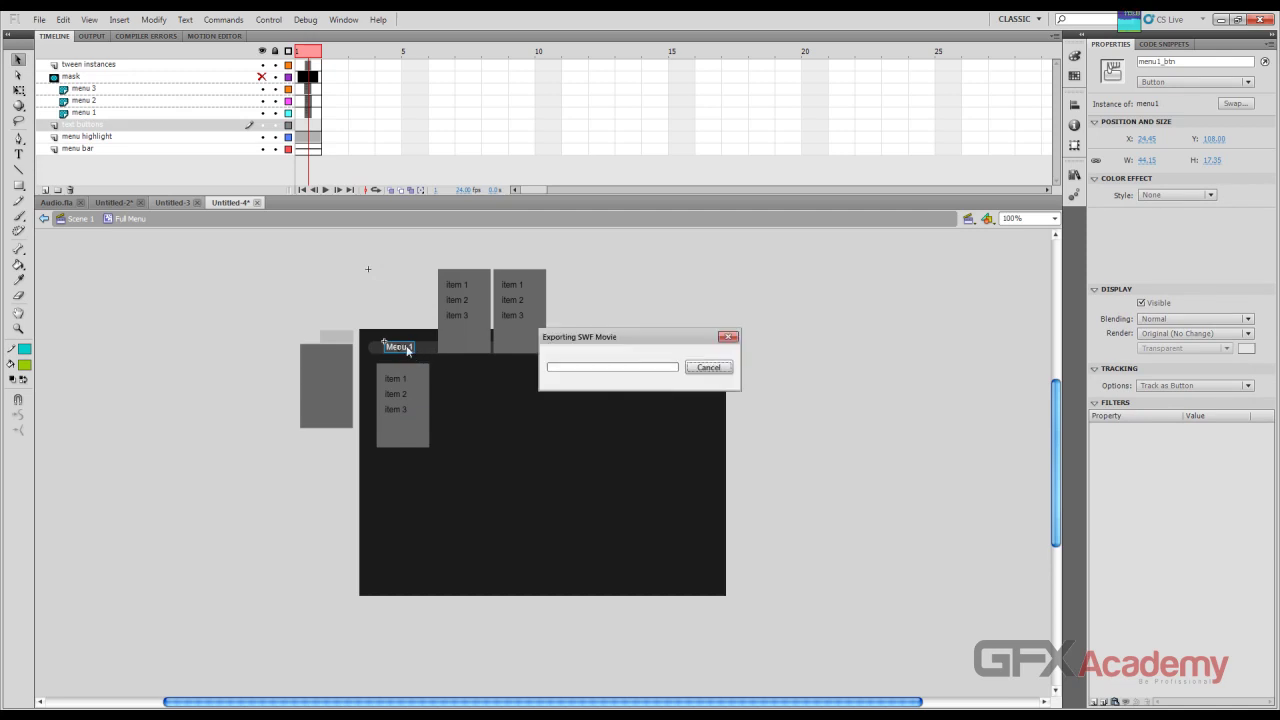
{"action": "mouse_move", "coordinate": [497, 262]}
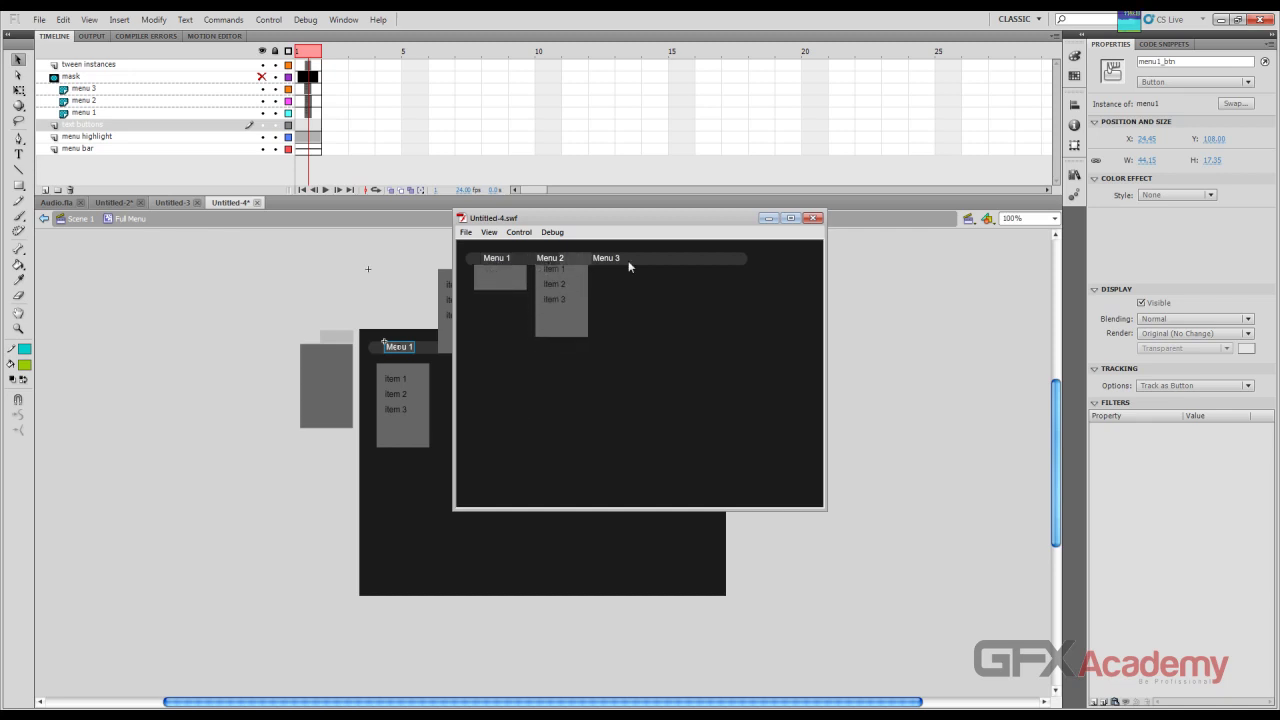
{"action": "mouse_move", "coordinate": [630, 266]}
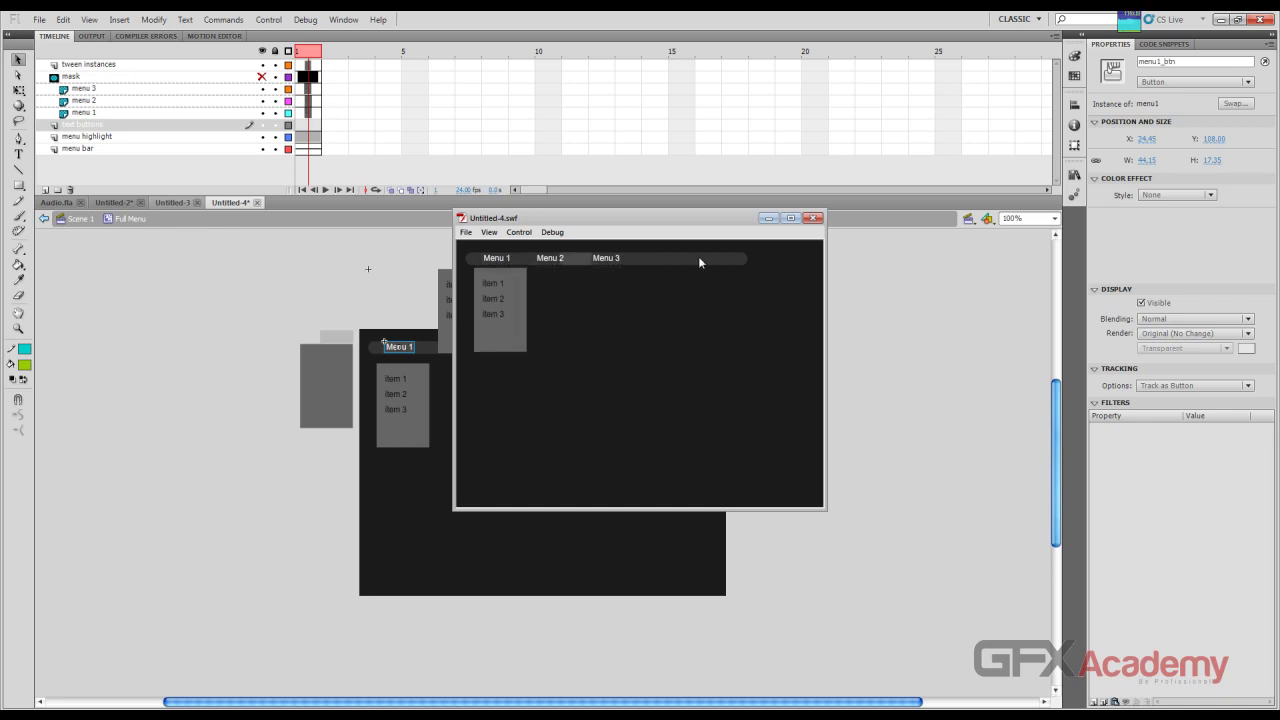
{"action": "left_click", "coordinate": [814, 218]}
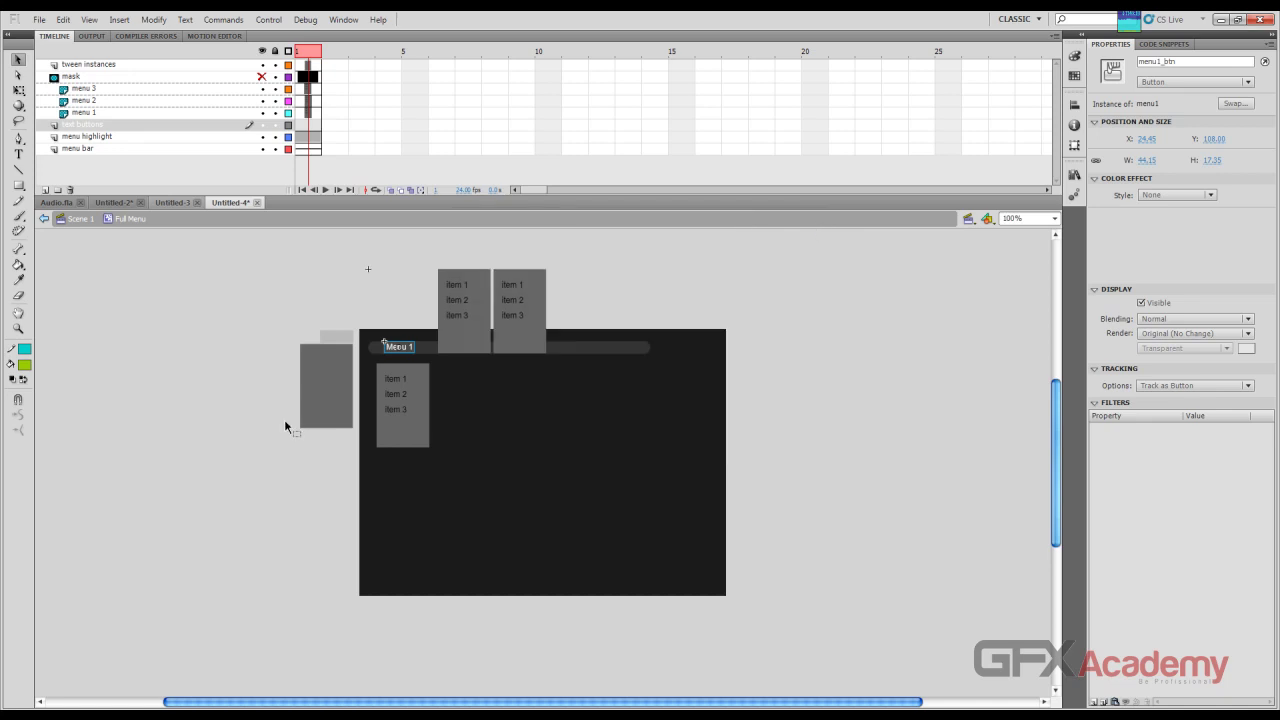
Step: Open the Menu 1 button for editing, add a new layer, and insert a blank keyframe in its Over state
{"action": "double_click", "coordinate": [406, 347]}
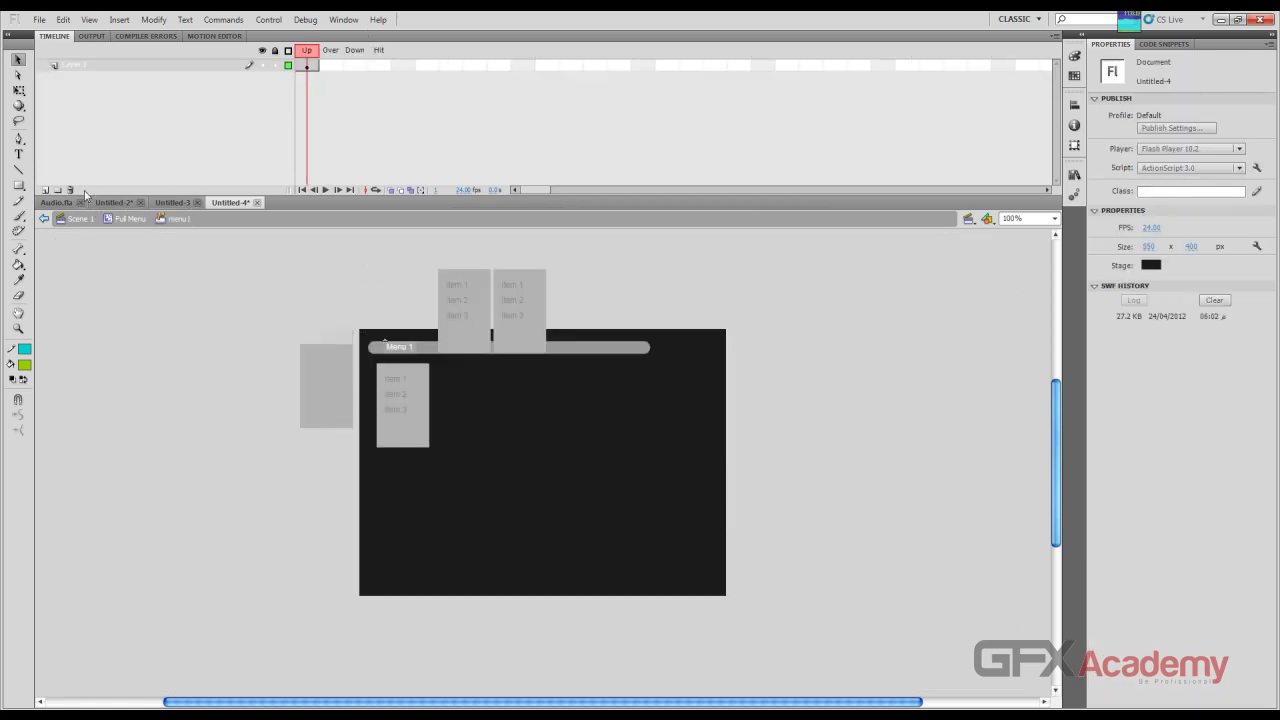
{"action": "left_click", "coordinate": [46, 190]}
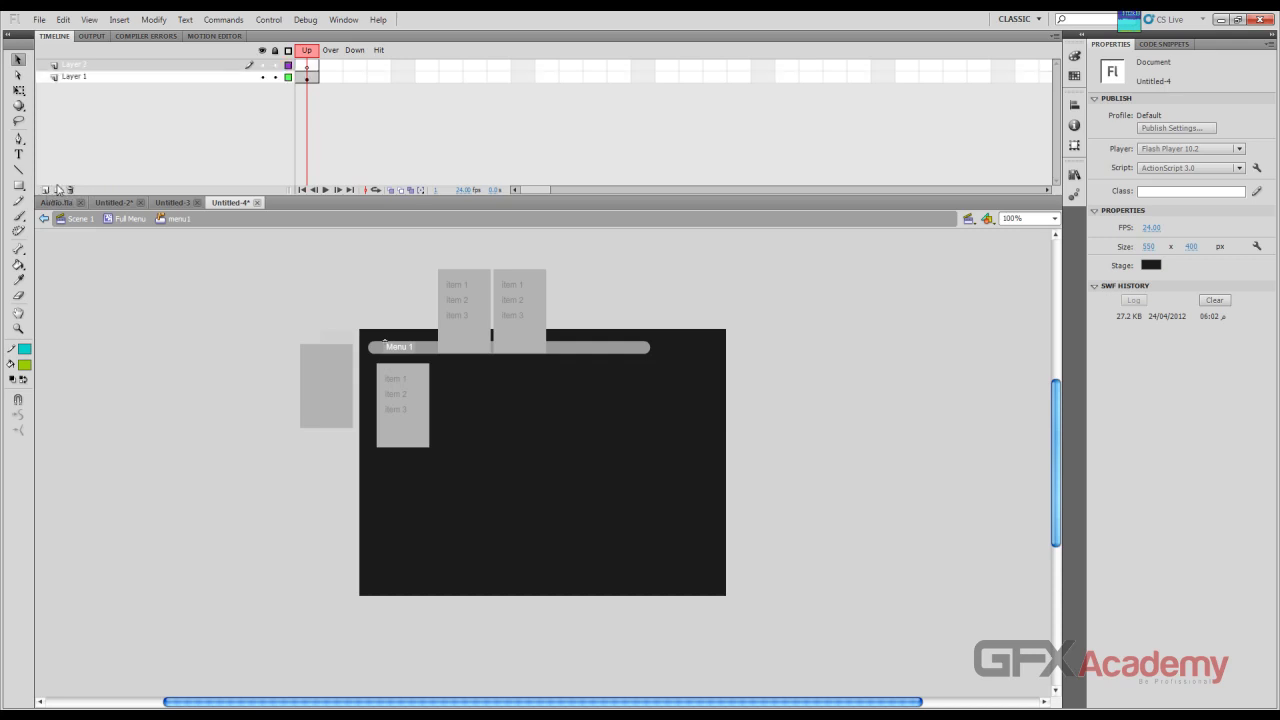
{"action": "right_click", "coordinate": [332, 66]}
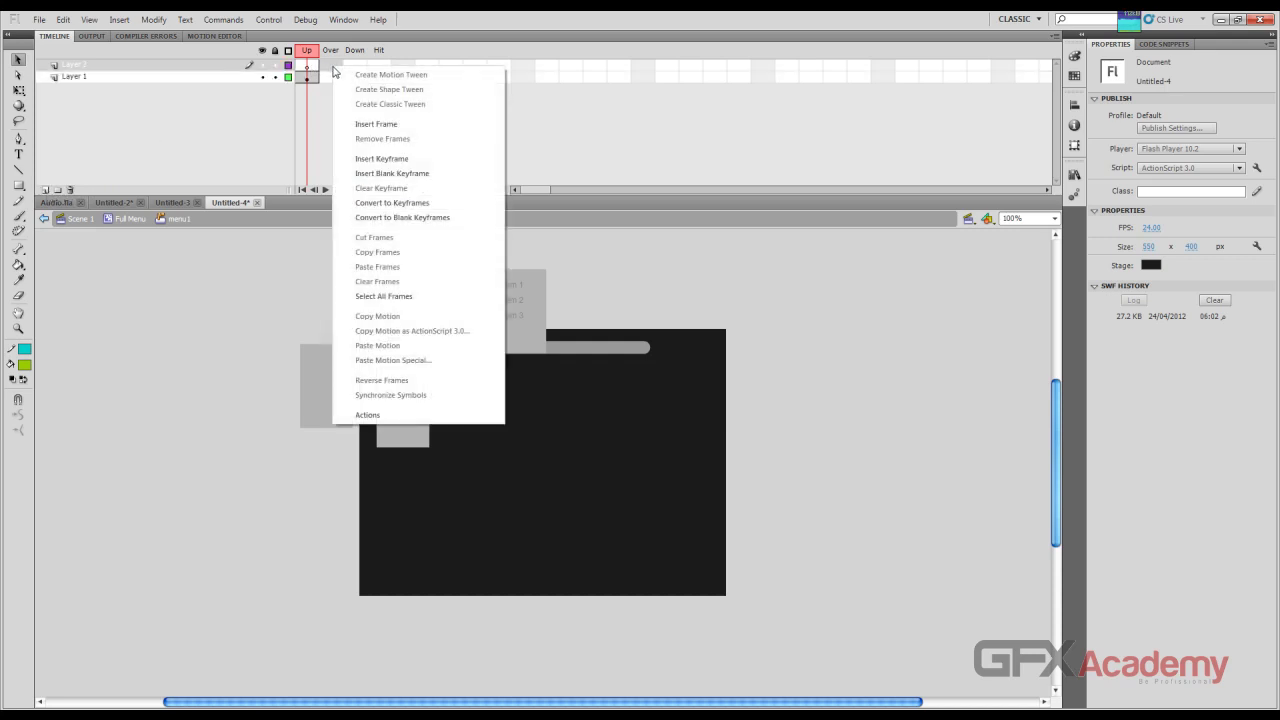
{"action": "left_click", "coordinate": [389, 174]}
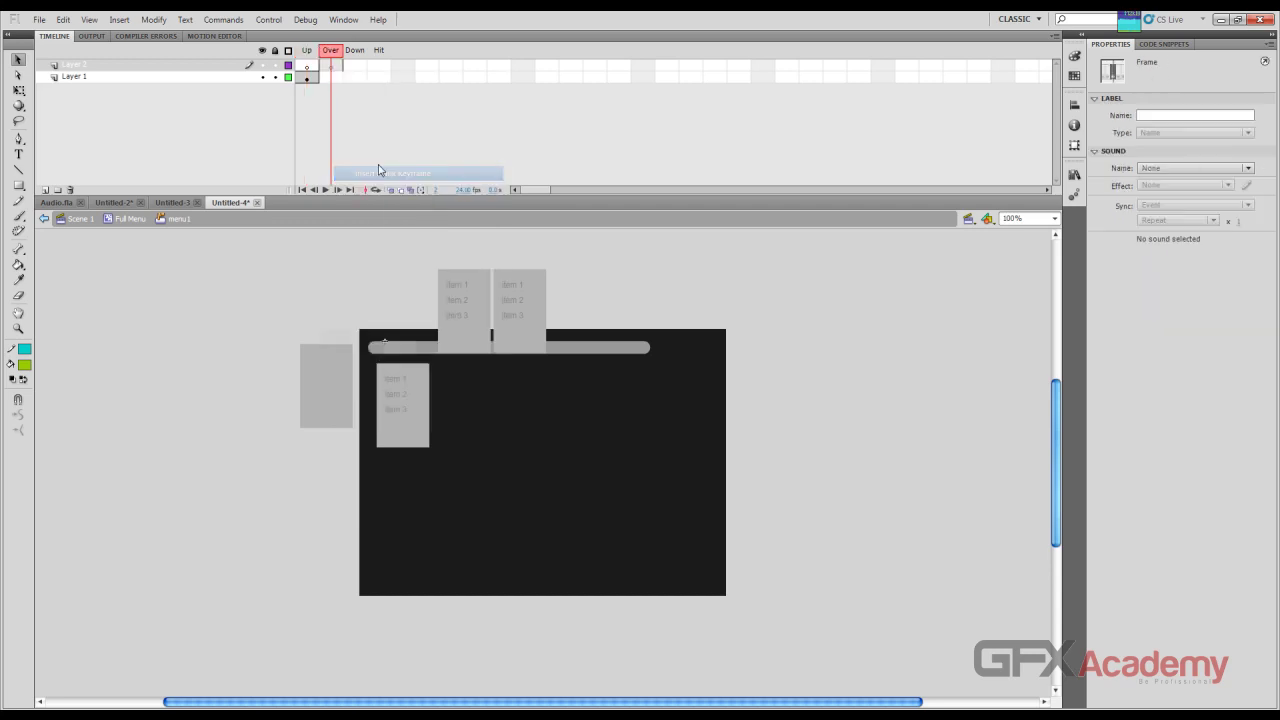
Step: Open the common Sounds library and enlarge it to show more of its sound list
{"action": "left_click", "coordinate": [1248, 168]}
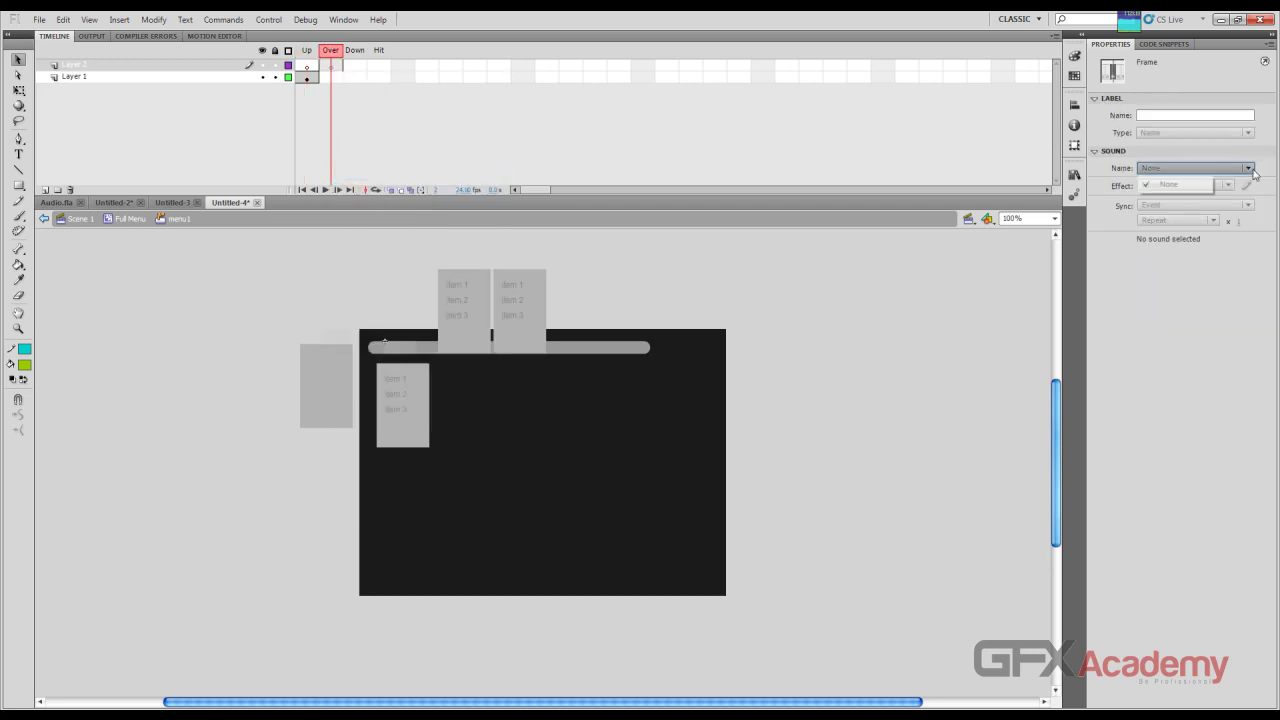
{"action": "left_click", "coordinate": [1250, 183]}
{"action": "left_click", "coordinate": [343, 19]}
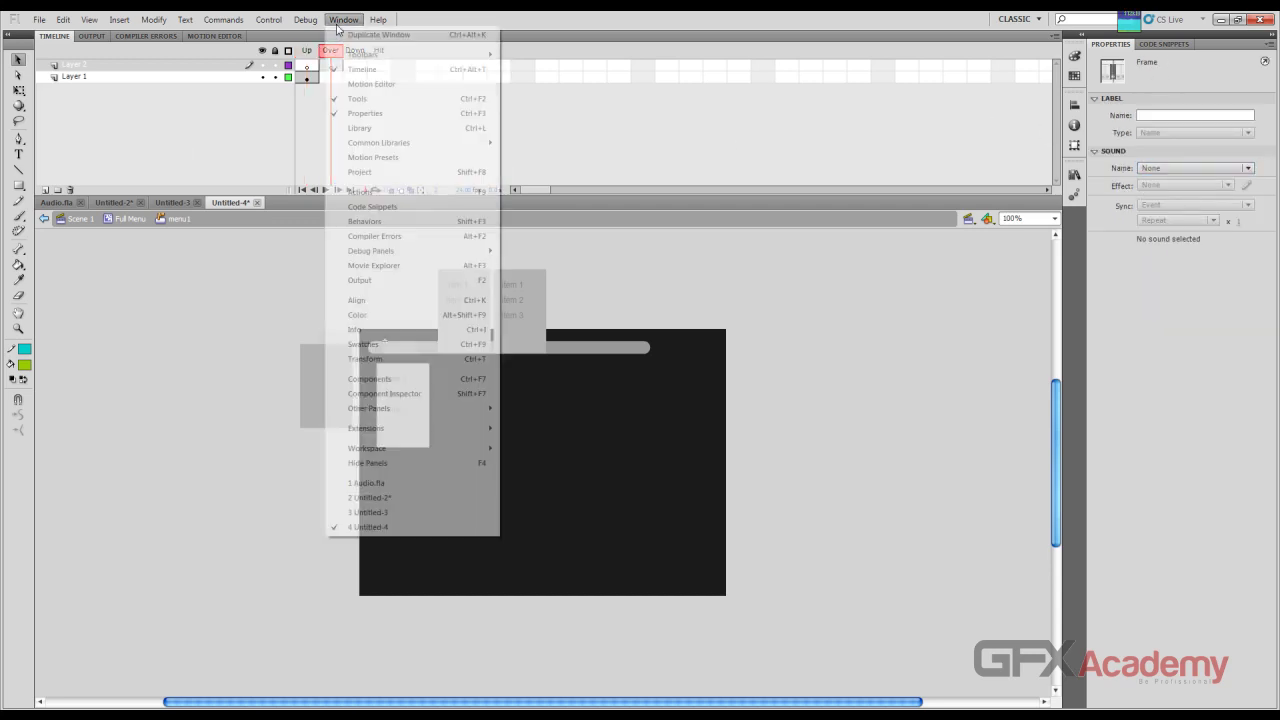
{"action": "mouse_move", "coordinate": [401, 146]}
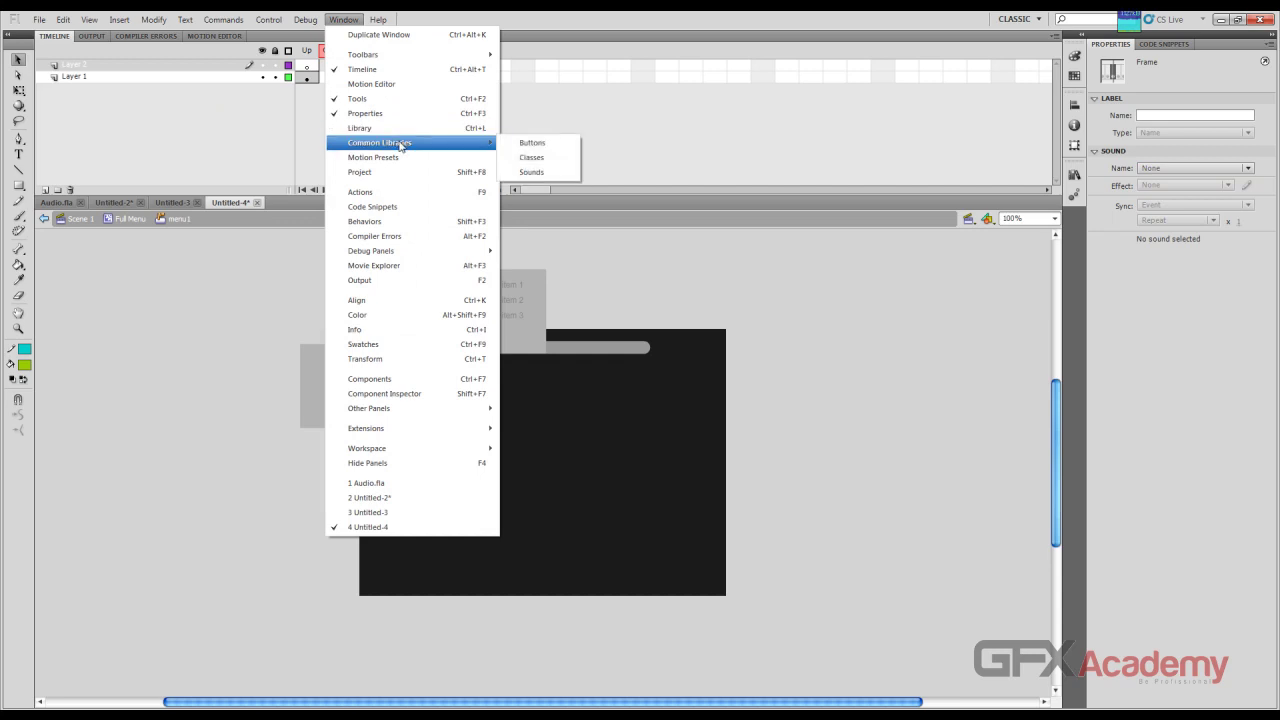
{"action": "left_click", "coordinate": [578, 172]}
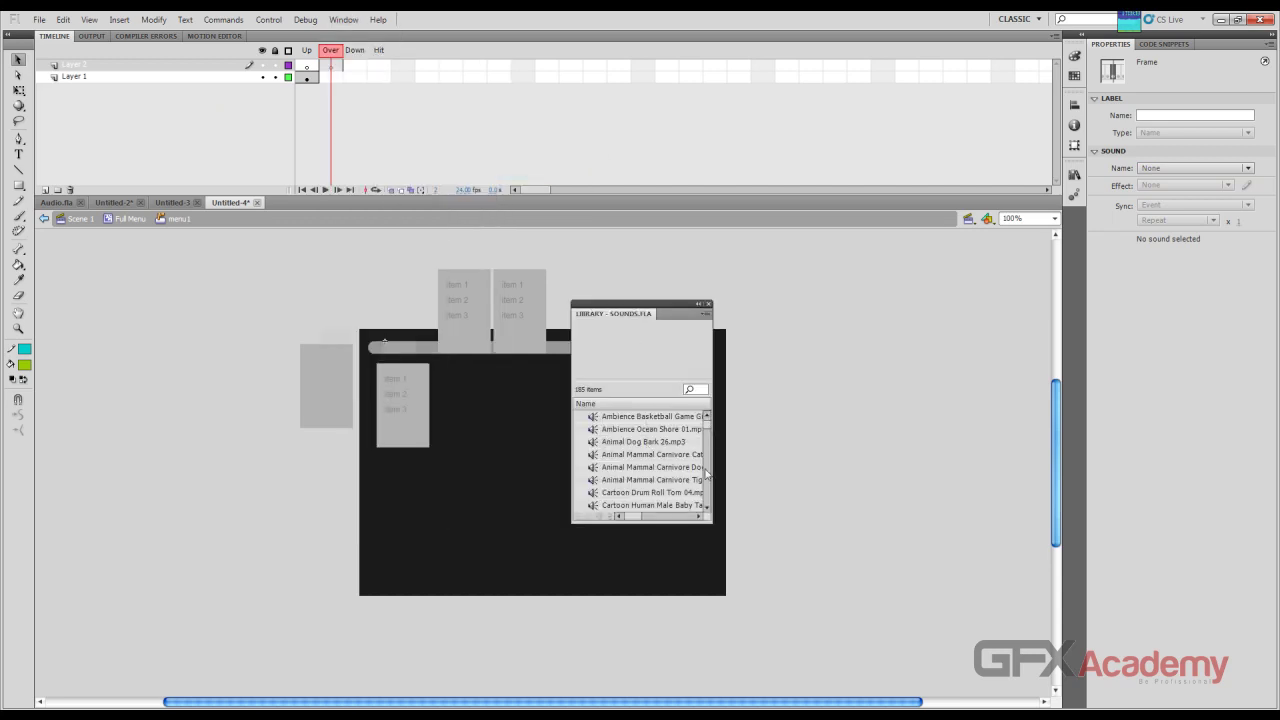
{"action": "left_click_drag", "start_coordinate": [707, 521], "coordinate": [708, 648]}
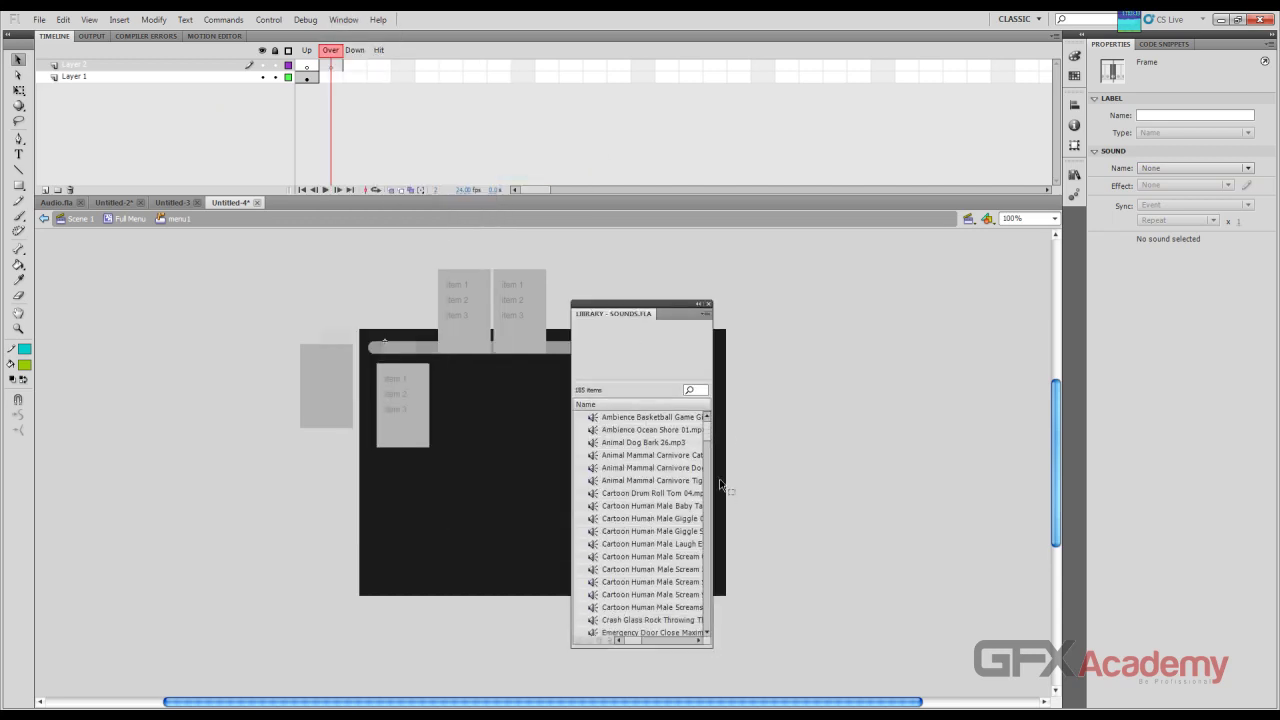
Step: Preview a Science Fiction Sci-Fi Electronic sound, the Sci-Fi Laser sound and the Sports Bag Punching Bag Hit sound from the library
{"action": "left_click_drag", "start_coordinate": [707, 425], "coordinate": [700, 528]}
{"action": "left_click", "coordinate": [668, 434]}
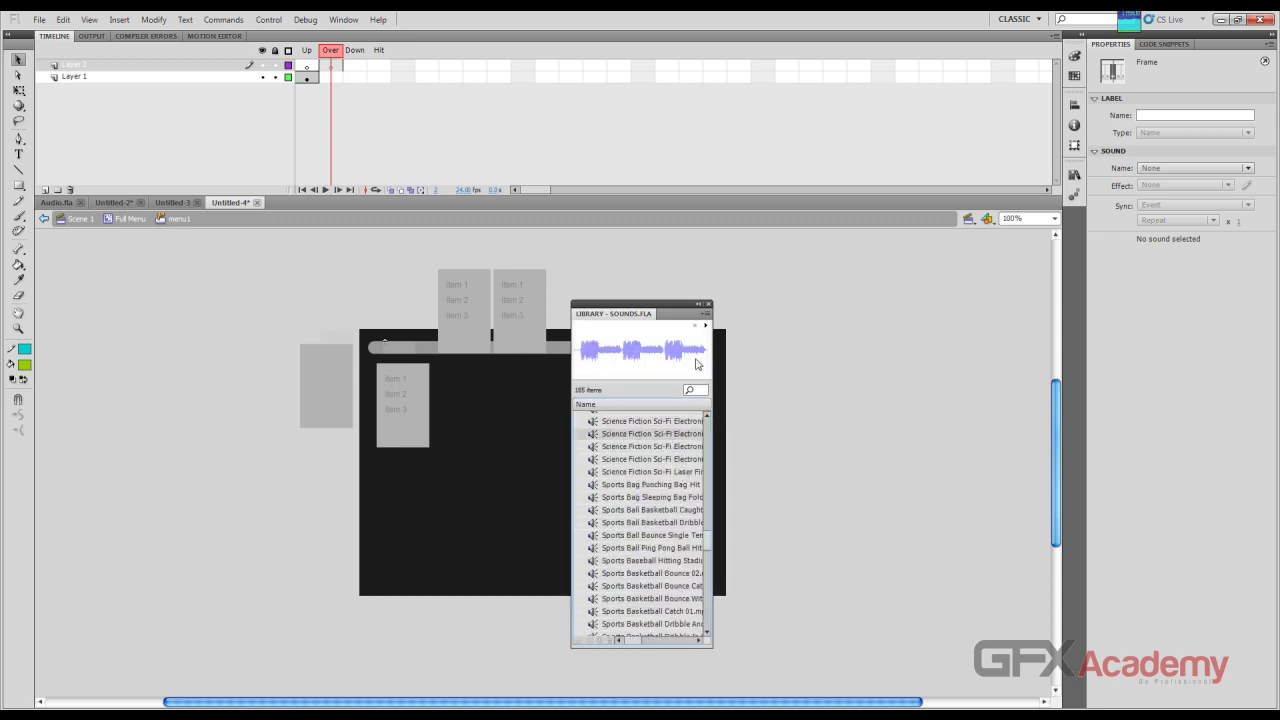
{"action": "left_click", "coordinate": [705, 325]}
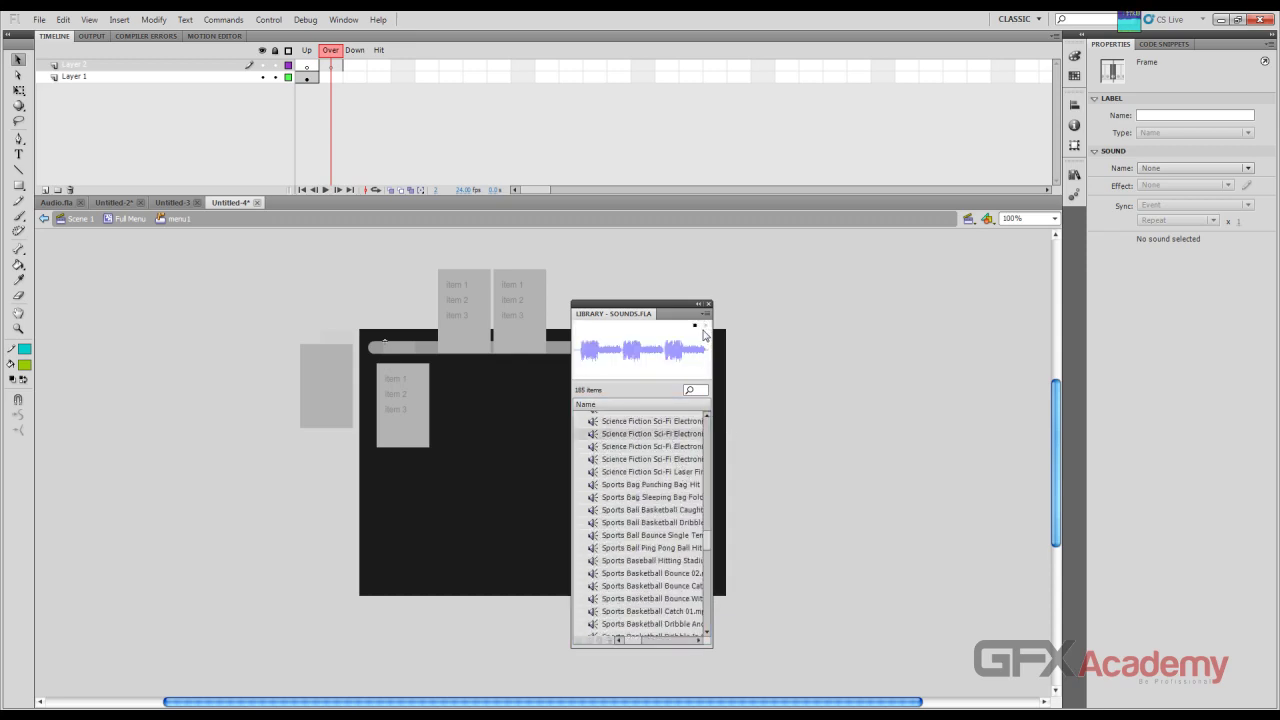
{"action": "left_click", "coordinate": [660, 447]}
{"action": "left_click", "coordinate": [655, 469]}
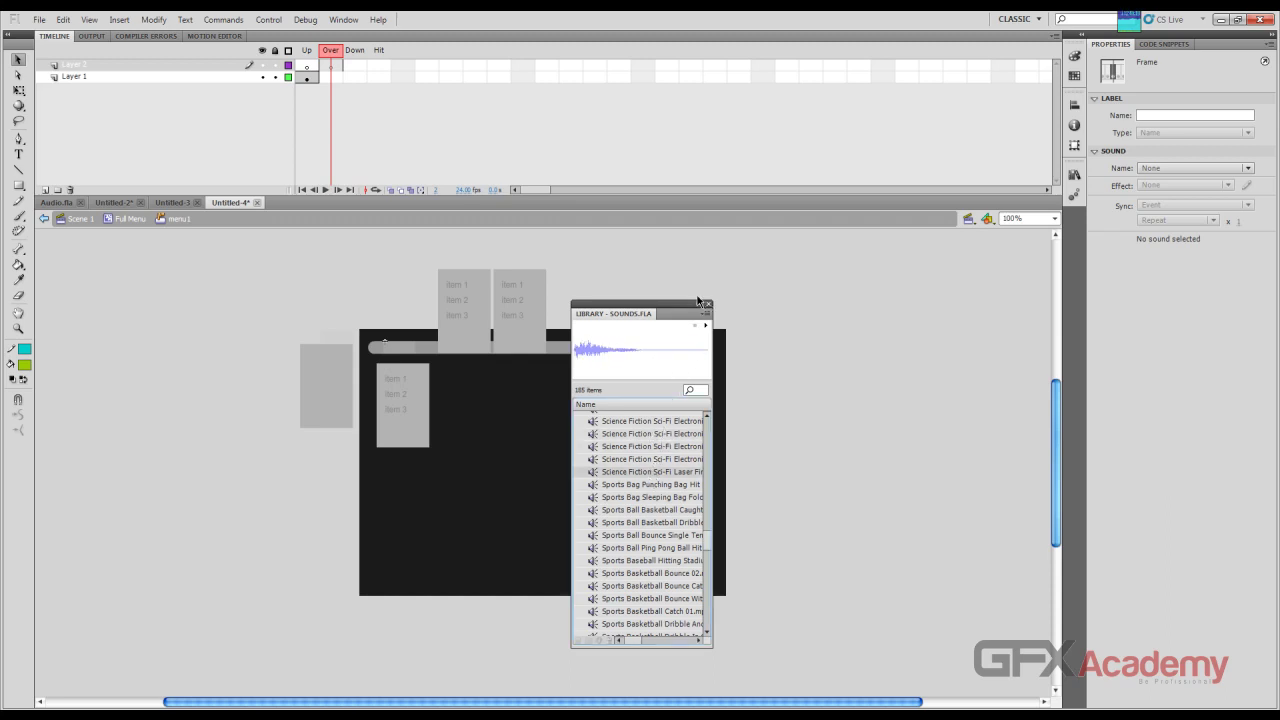
{"action": "left_click", "coordinate": [706, 326]}
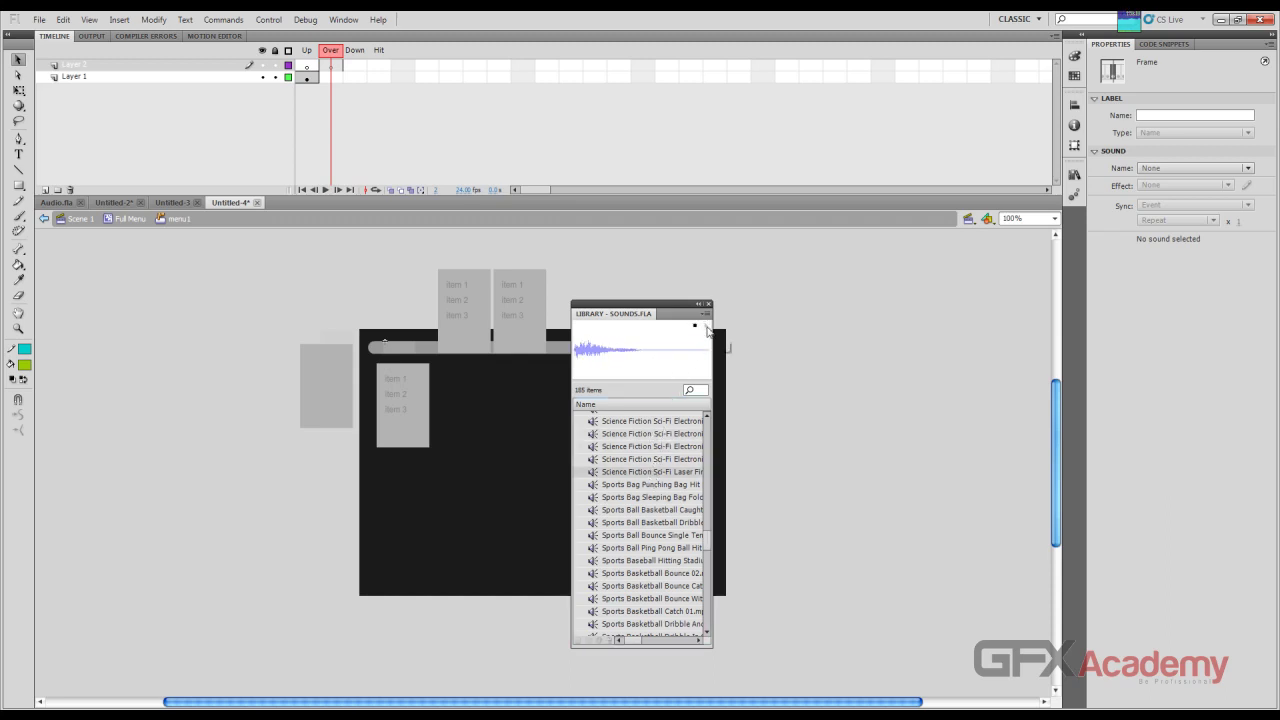
{"action": "left_click", "coordinate": [645, 489]}
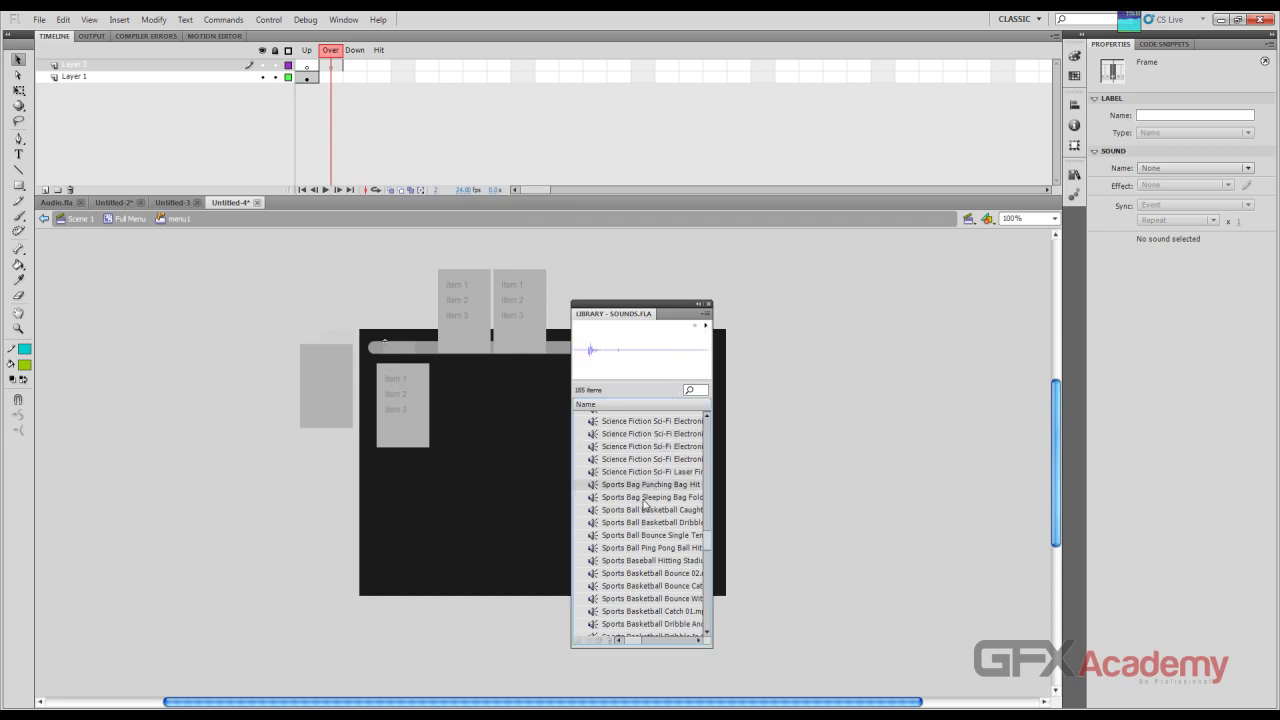
{"action": "left_click", "coordinate": [707, 327]}
Step: Add the Sports Bag Punching Bag Hit sound to Layer 2's Over keyframe and close the sound library
{"action": "left_click_drag", "start_coordinate": [643, 488], "coordinate": [556, 490]}
{"action": "left_click_drag", "start_coordinate": [543, 489], "coordinate": [543, 487]}
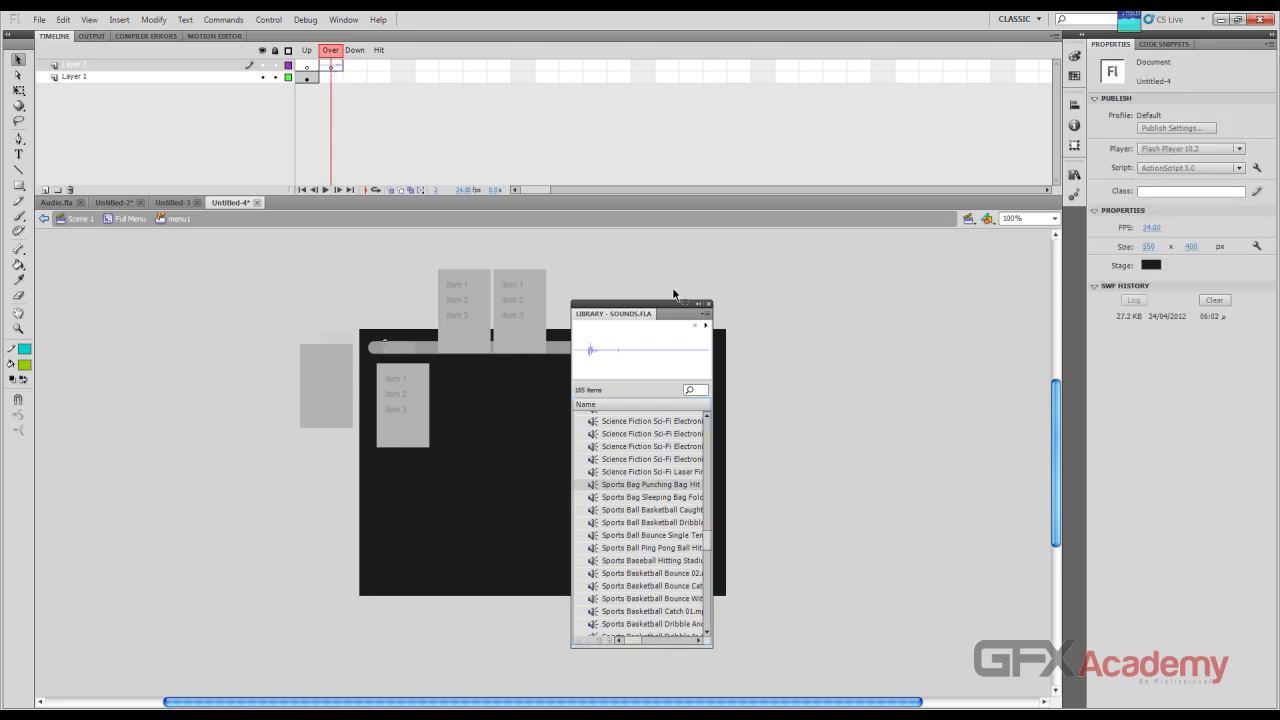
{"action": "left_click", "coordinate": [707, 305]}
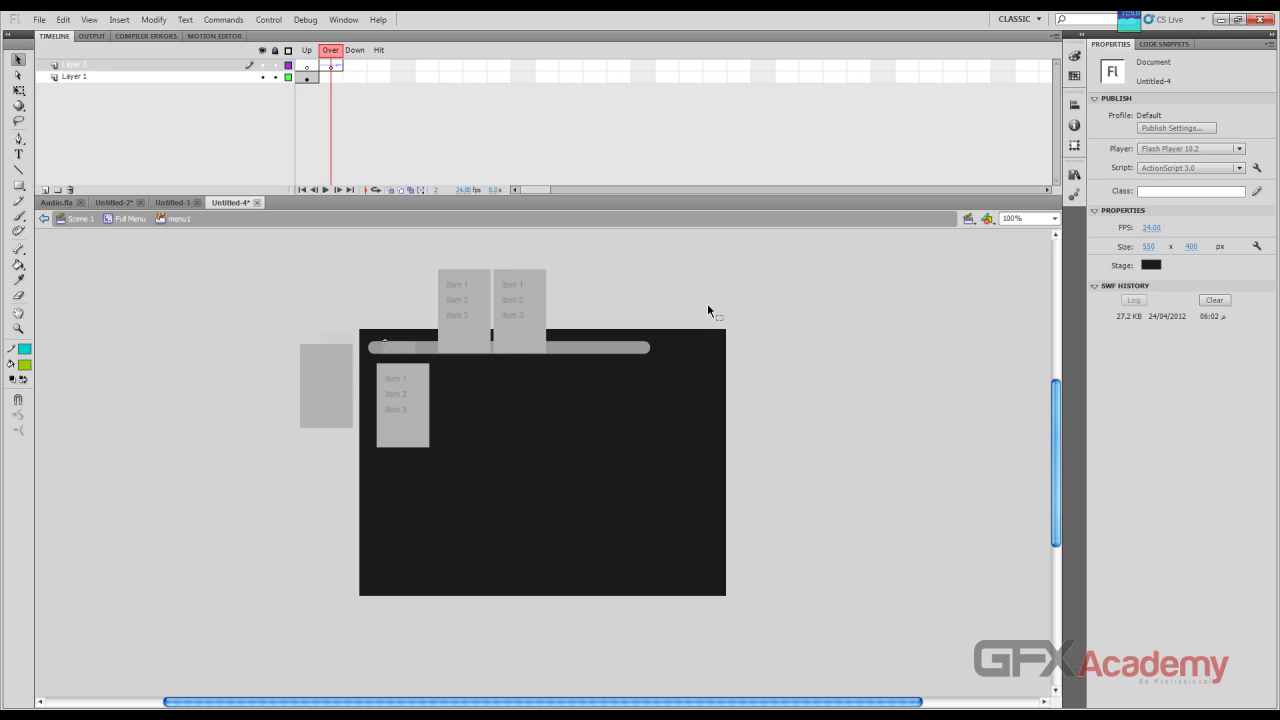
Step: Test the movie and roll over Menu 1 and Menu 2 to check the rollover sound
{"action": "key", "text": "ctrl+Return"}
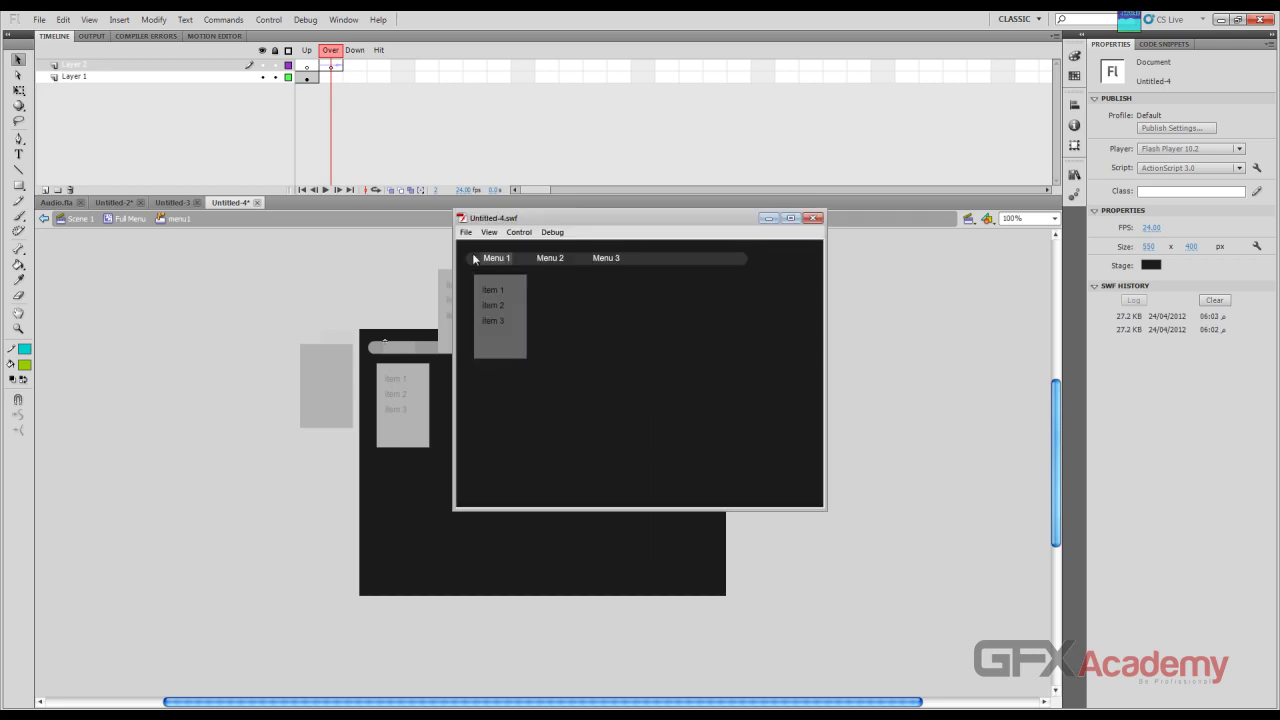
{"action": "mouse_move", "coordinate": [551, 265]}
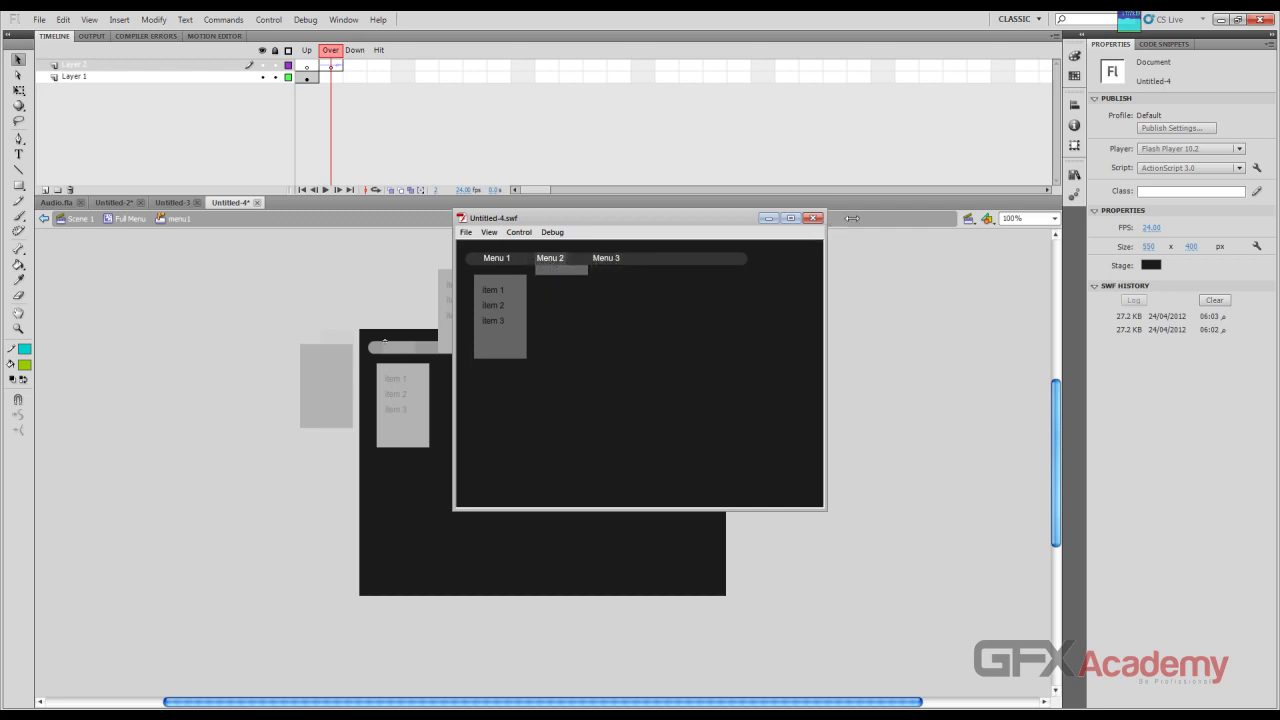
{"action": "left_click", "coordinate": [816, 219]}
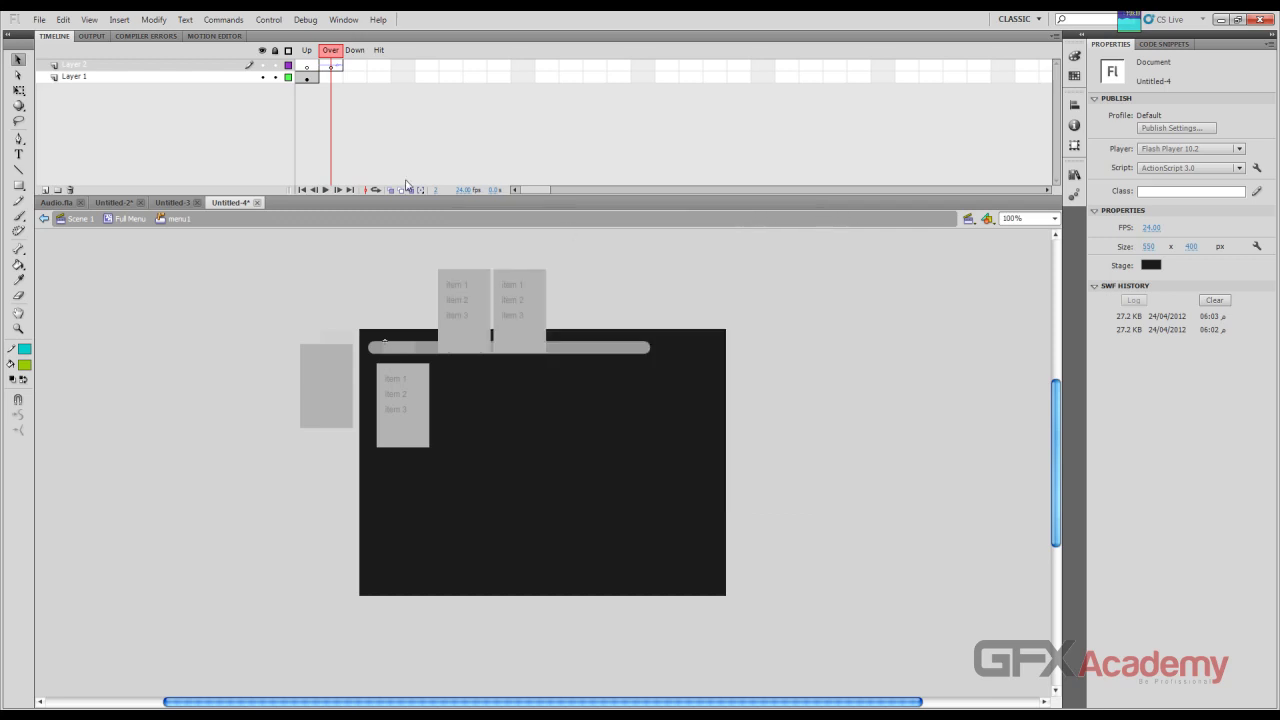
Step: Extend Layer 1 into the Over state so the Menu 1 text stays present, and test the movie's menus
{"action": "left_click", "coordinate": [335, 77]}
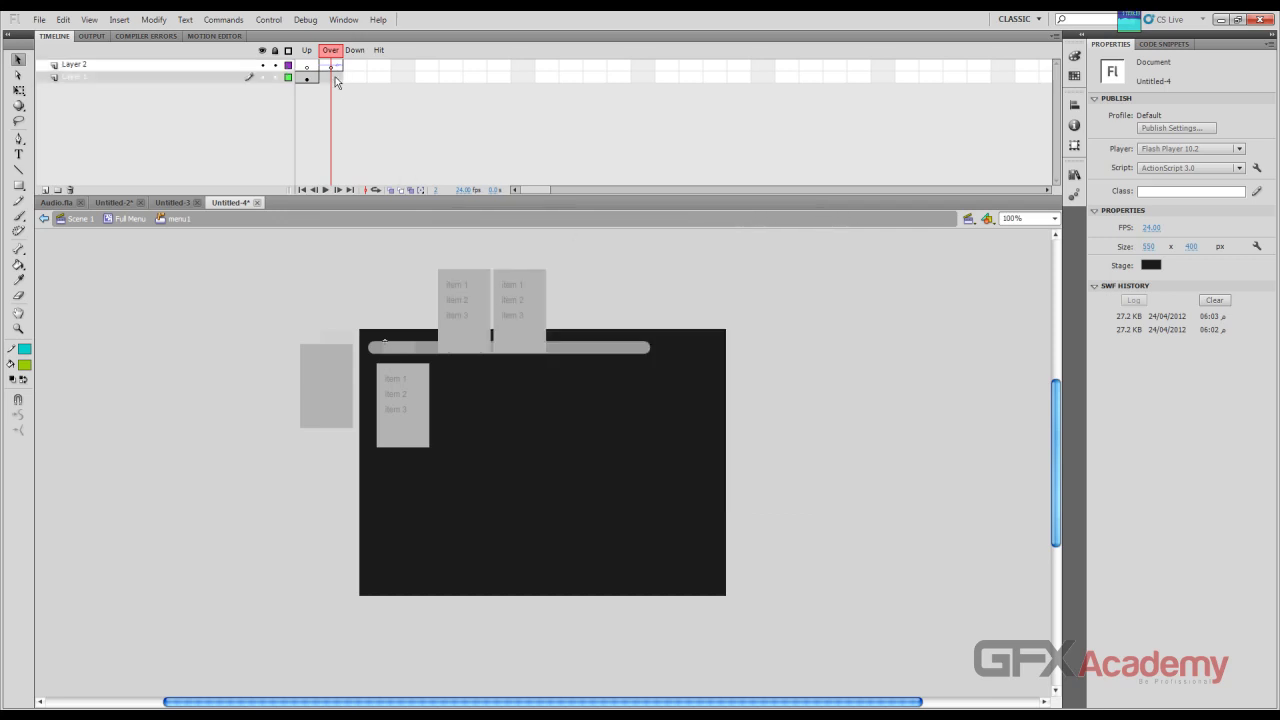
{"action": "left_click", "coordinate": [335, 77]}
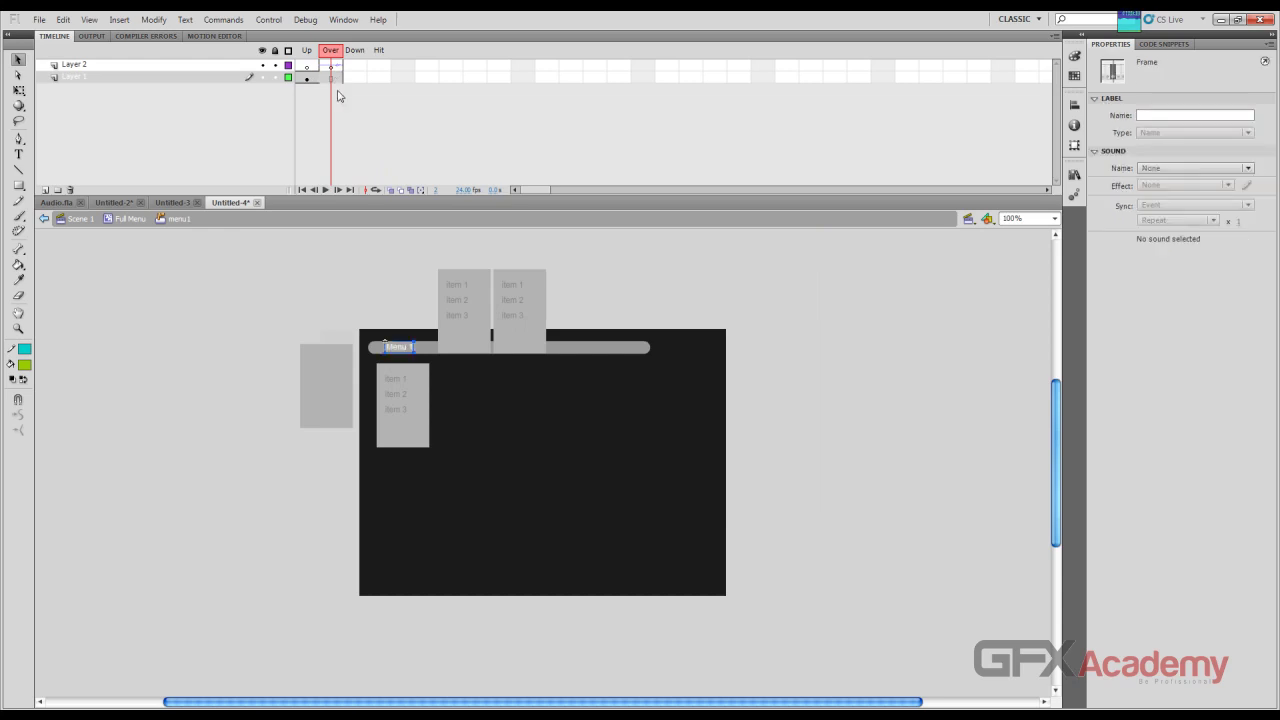
{"action": "key", "text": "ctrl+Return"}
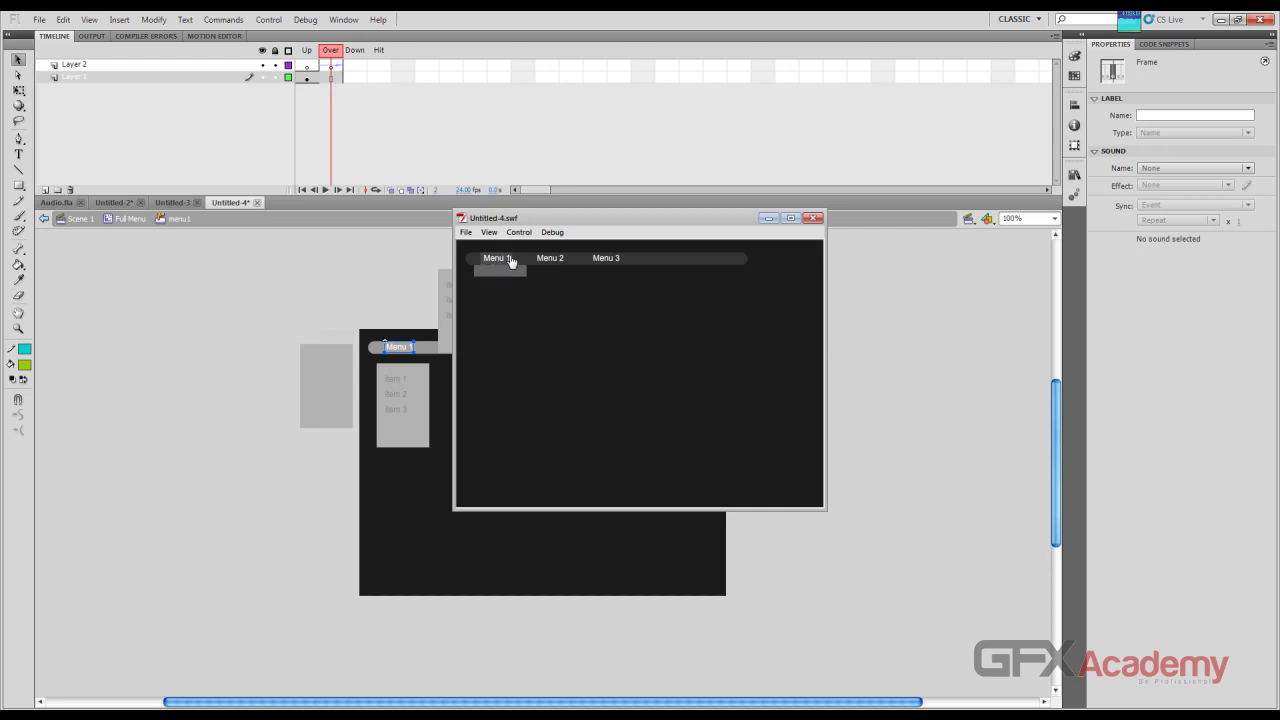
{"action": "mouse_move", "coordinate": [617, 266]}
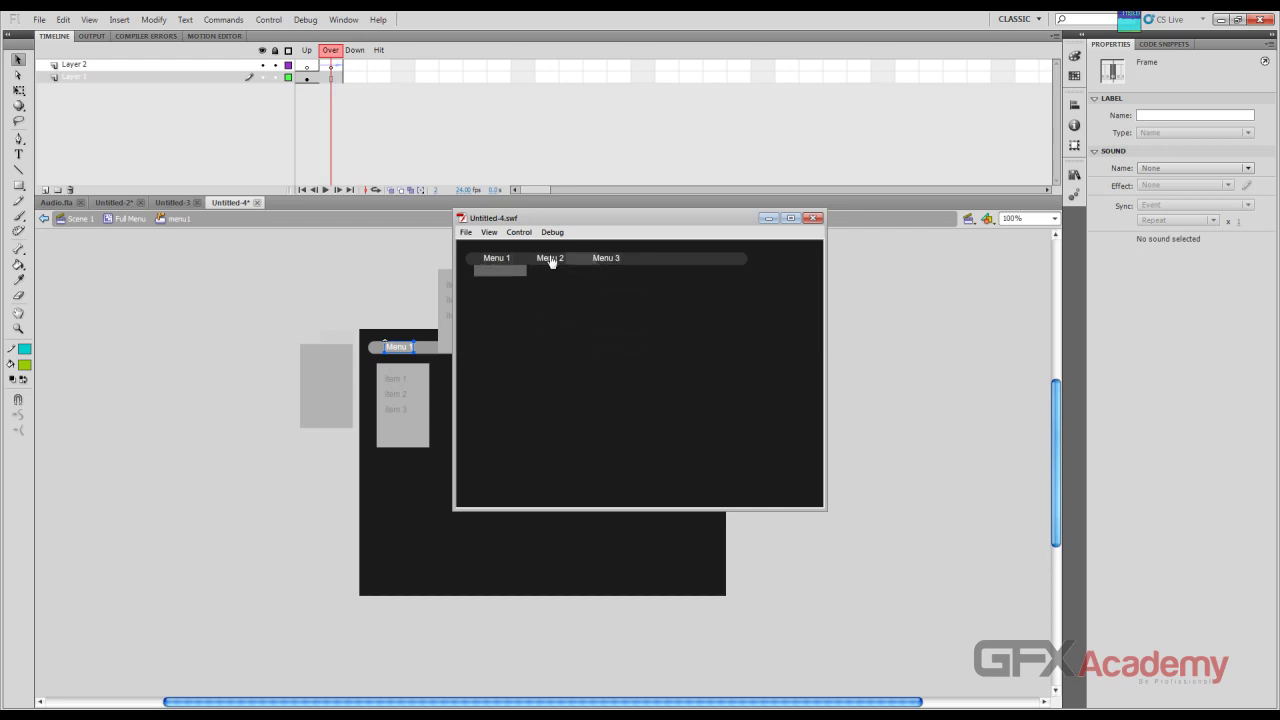
{"action": "mouse_move", "coordinate": [551, 262]}
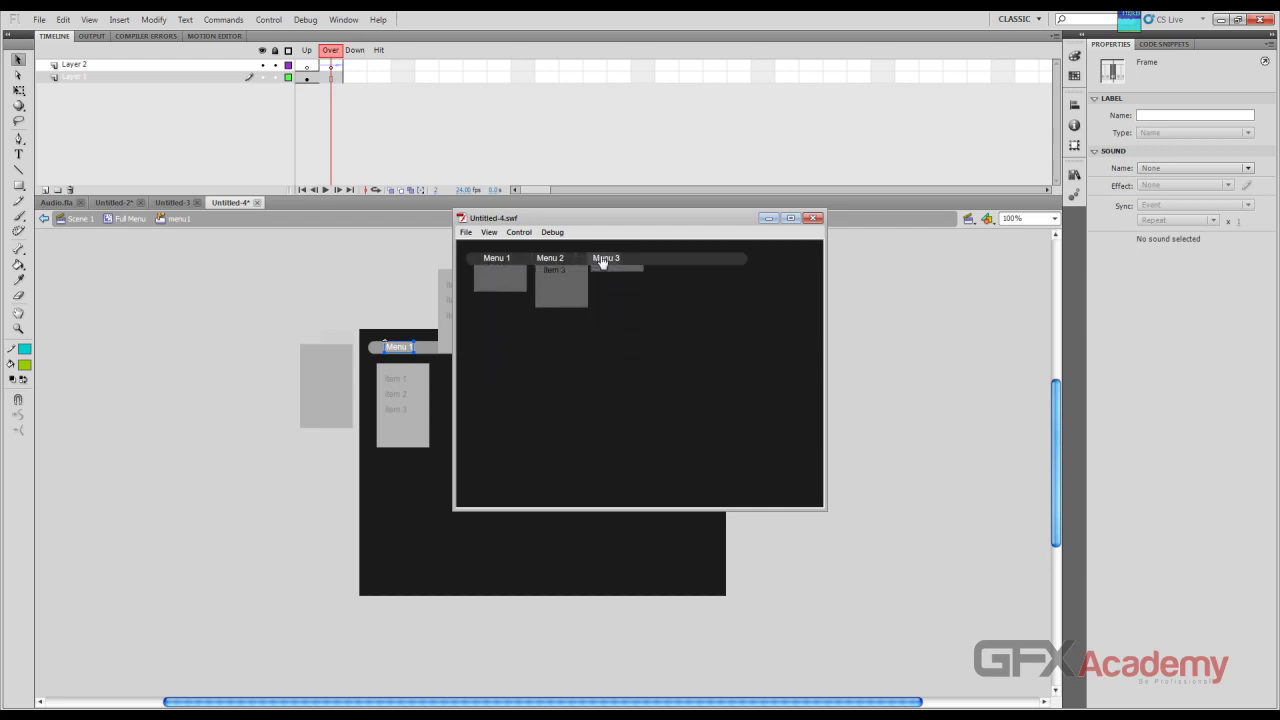
{"action": "left_click", "coordinate": [810, 219]}
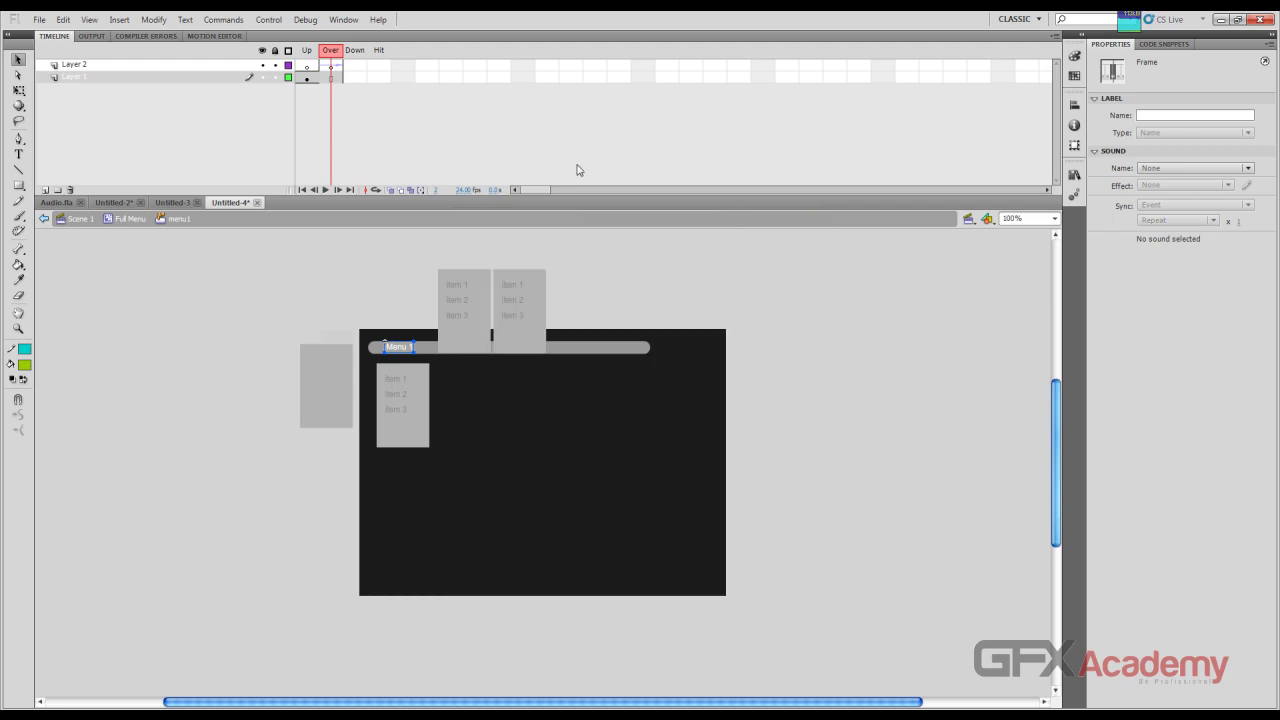
Step: Set the sync of the sound on Layer 2's Over frame to Start and test the menu rollovers
{"action": "left_click", "coordinate": [336, 68]}
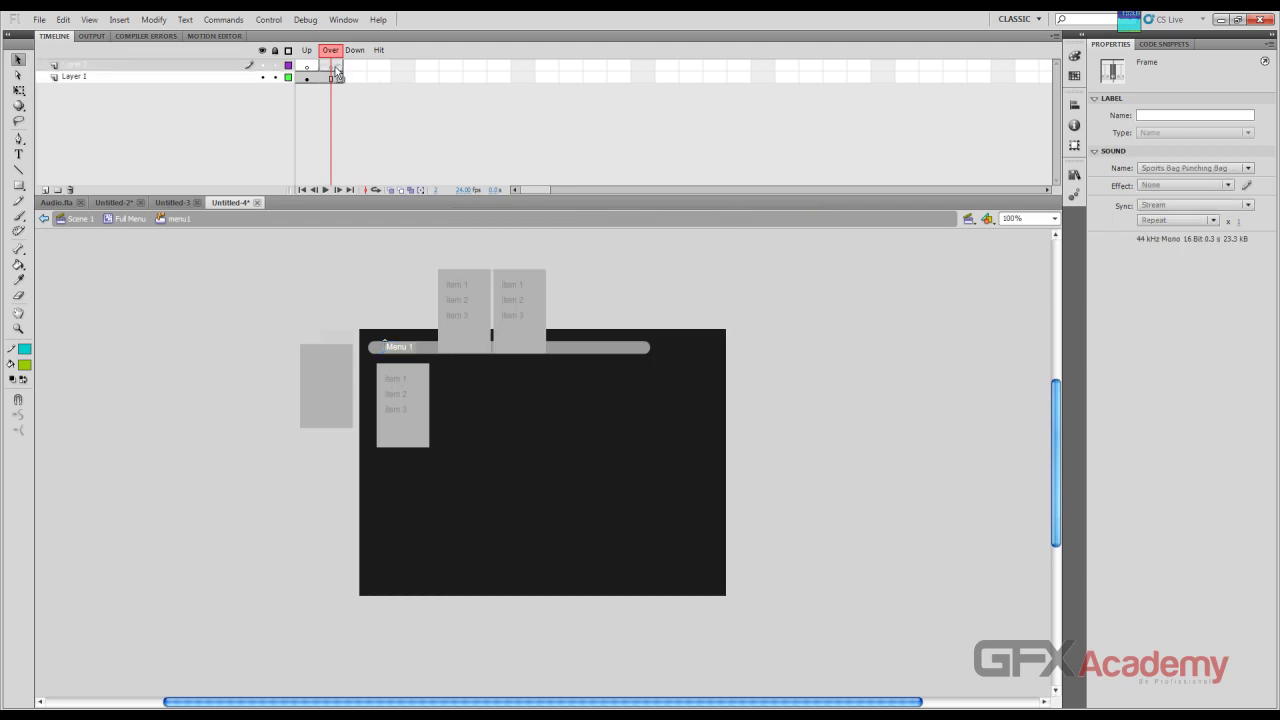
{"action": "left_click", "coordinate": [1246, 204]}
{"action": "left_click", "coordinate": [1210, 236]}
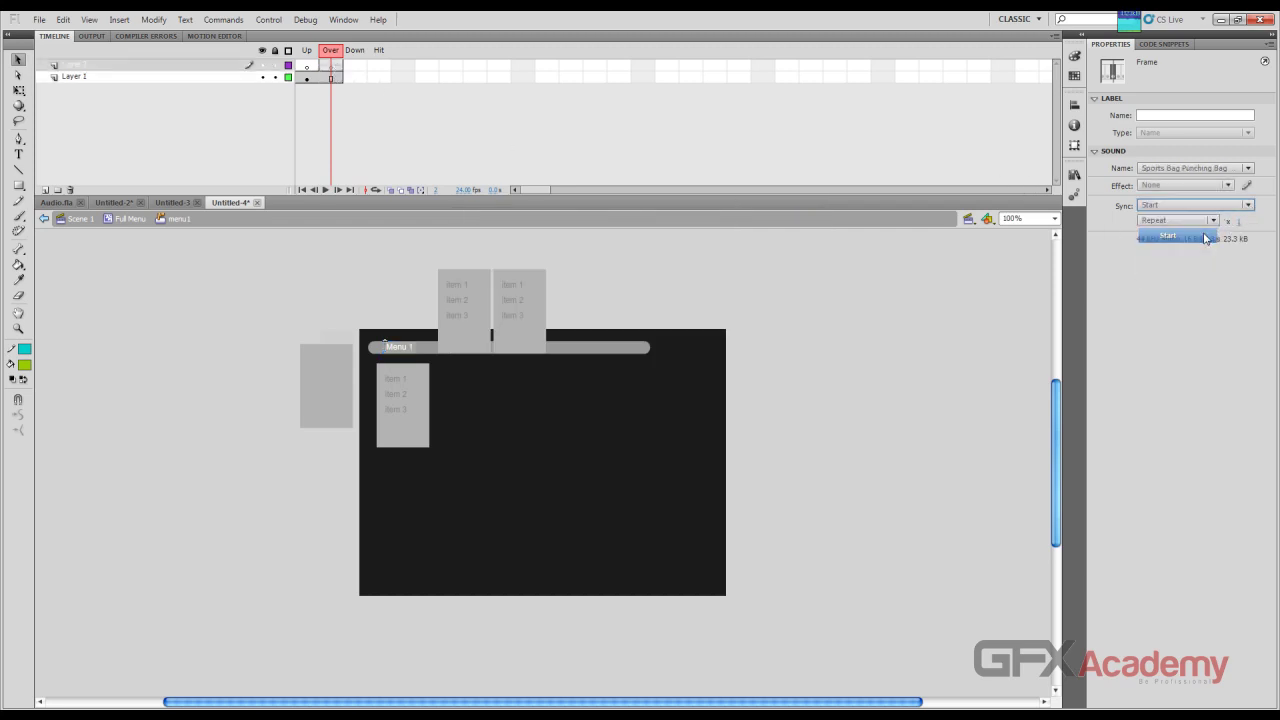
{"action": "key", "text": "ctrl+Return"}
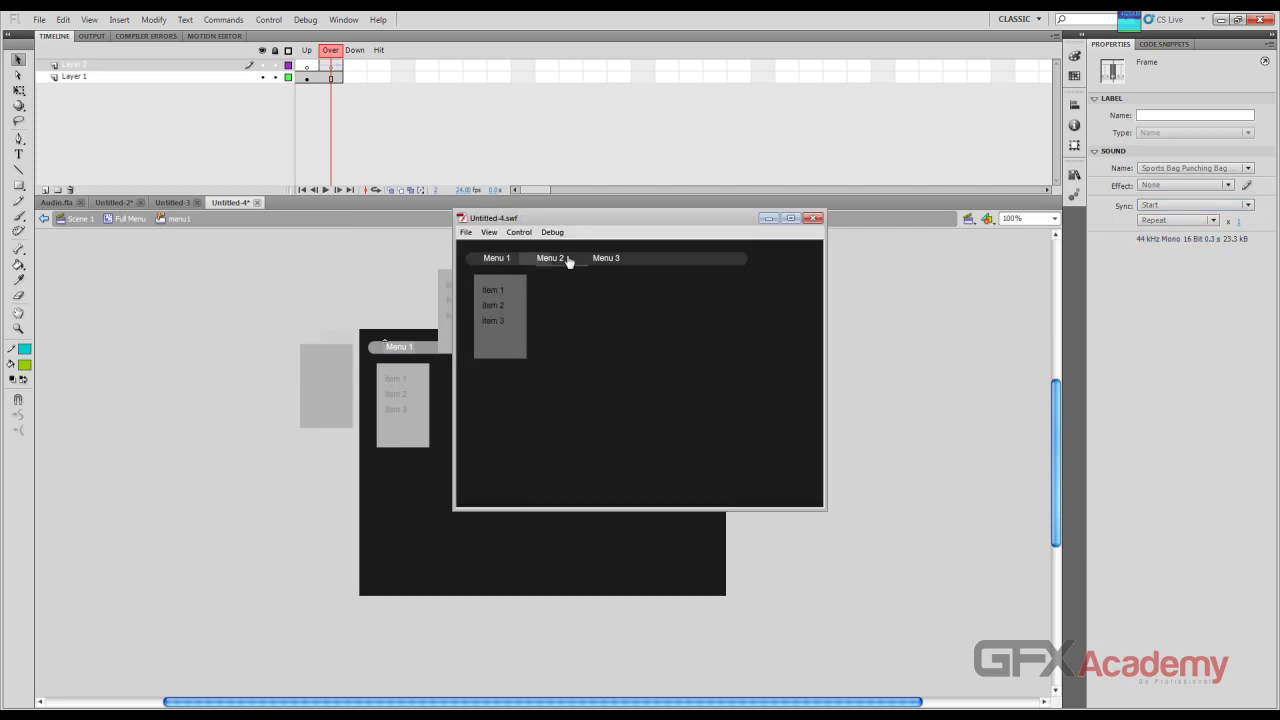
{"action": "mouse_move", "coordinate": [575, 262]}
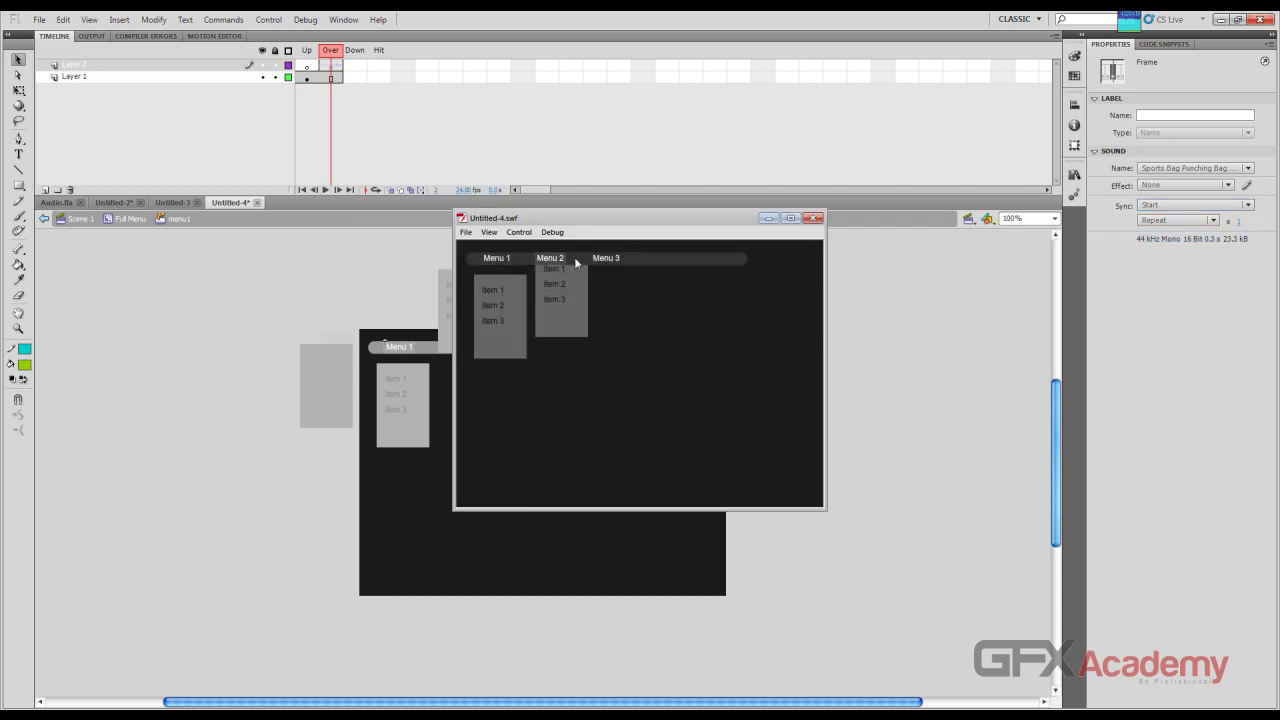
{"action": "left_click", "coordinate": [813, 218]}
Step: Change the rollover sound's sync to Event and test the Menu 1 rollover
{"action": "left_click", "coordinate": [1190, 205]}
{"action": "left_click", "coordinate": [1192, 221]}
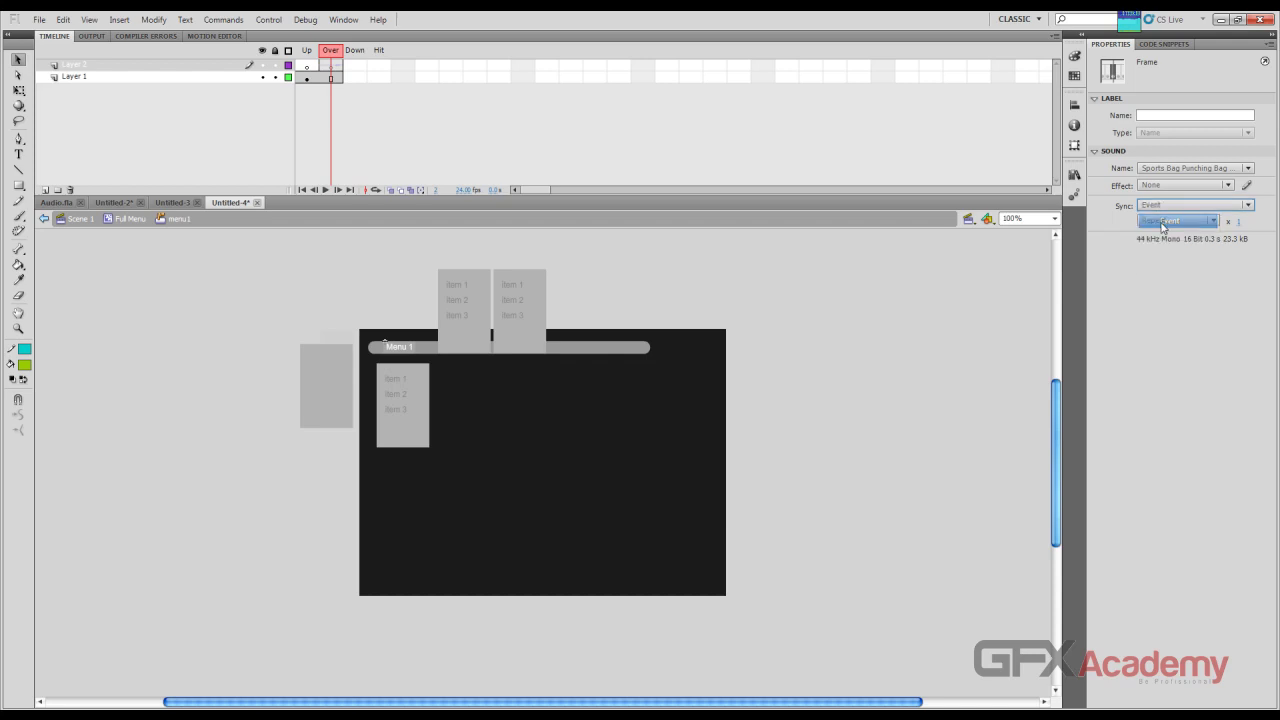
{"action": "key", "text": "ctrl+Return"}
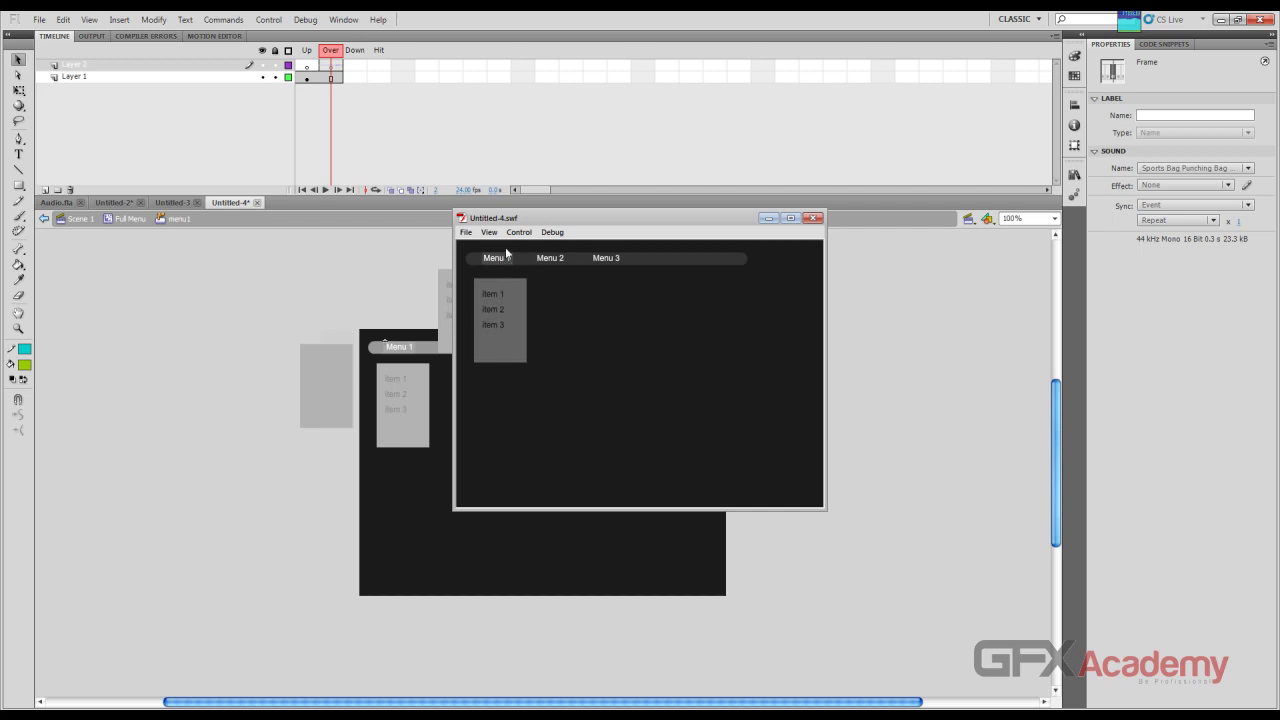
{"action": "left_click", "coordinate": [812, 218]}
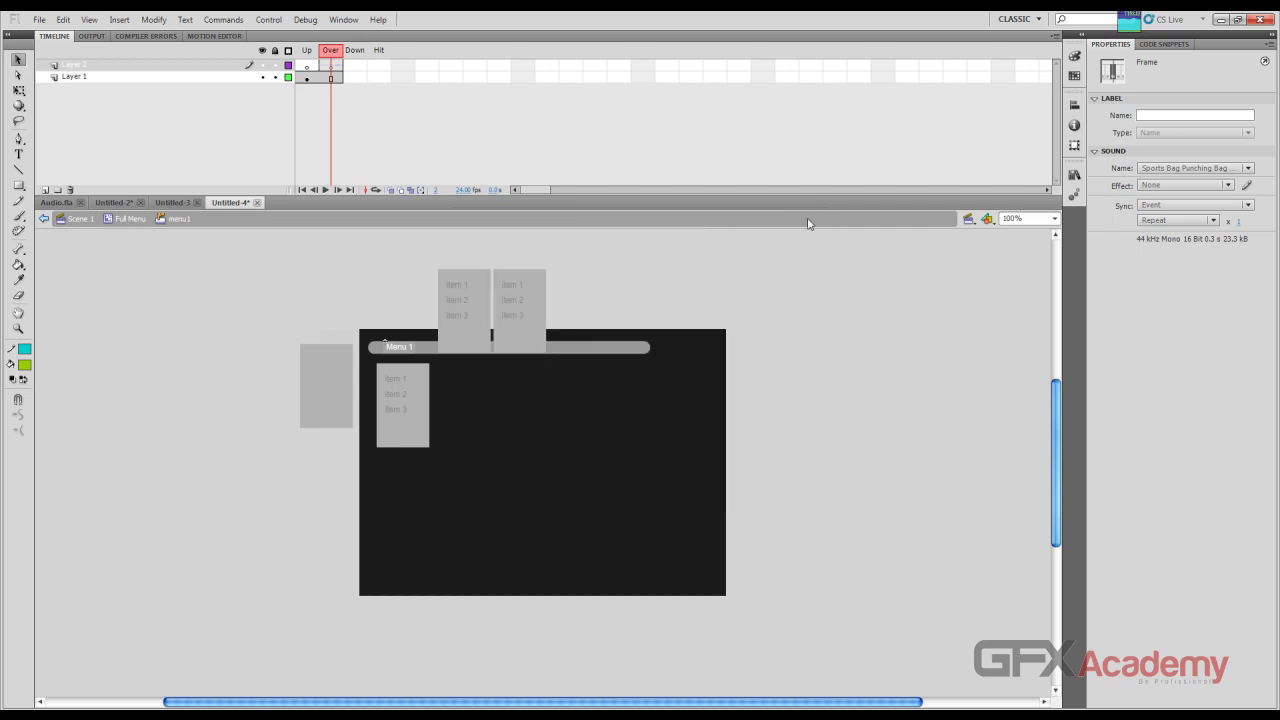
Step: Set the sync of the sound on Layer 2's Over frame to Stream and test the Menu 1 rollover
{"action": "left_click", "coordinate": [340, 66]}
{"action": "left_click", "coordinate": [340, 78]}
{"action": "left_click", "coordinate": [1163, 211]}
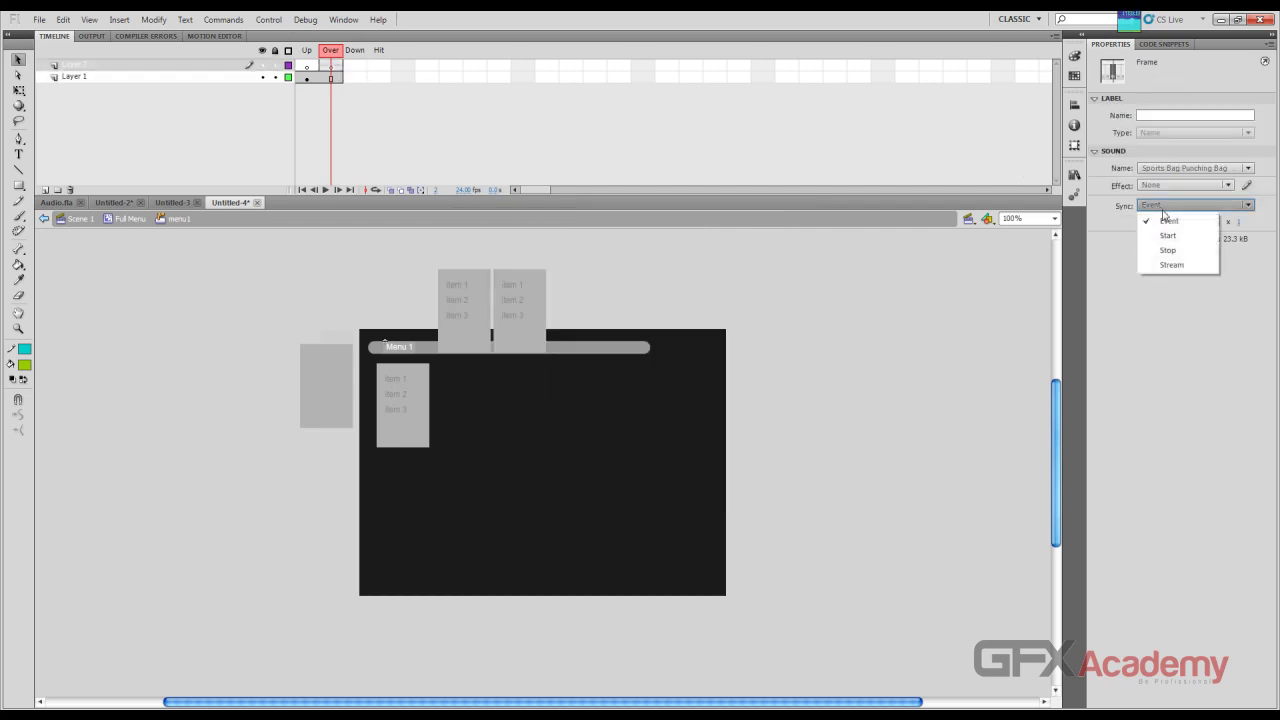
{"action": "left_click", "coordinate": [1170, 264]}
{"action": "key", "text": "ctrl+Return"}
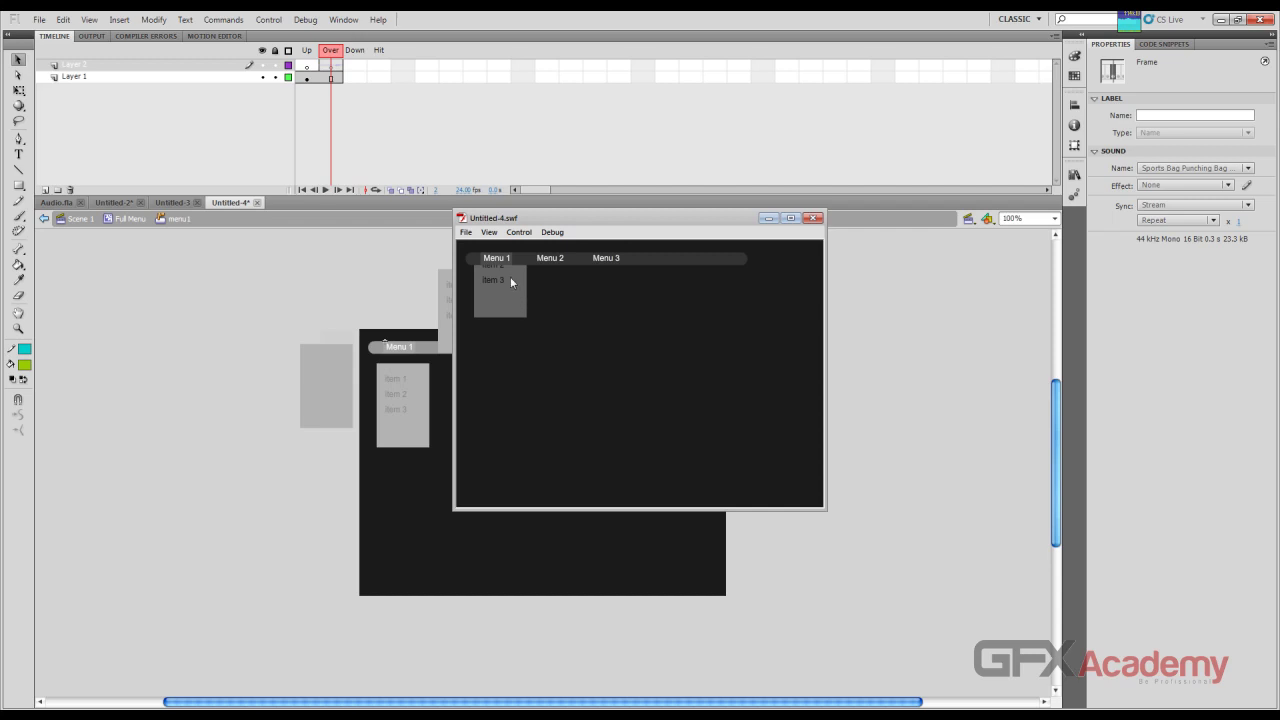
{"action": "mouse_move", "coordinate": [507, 264]}
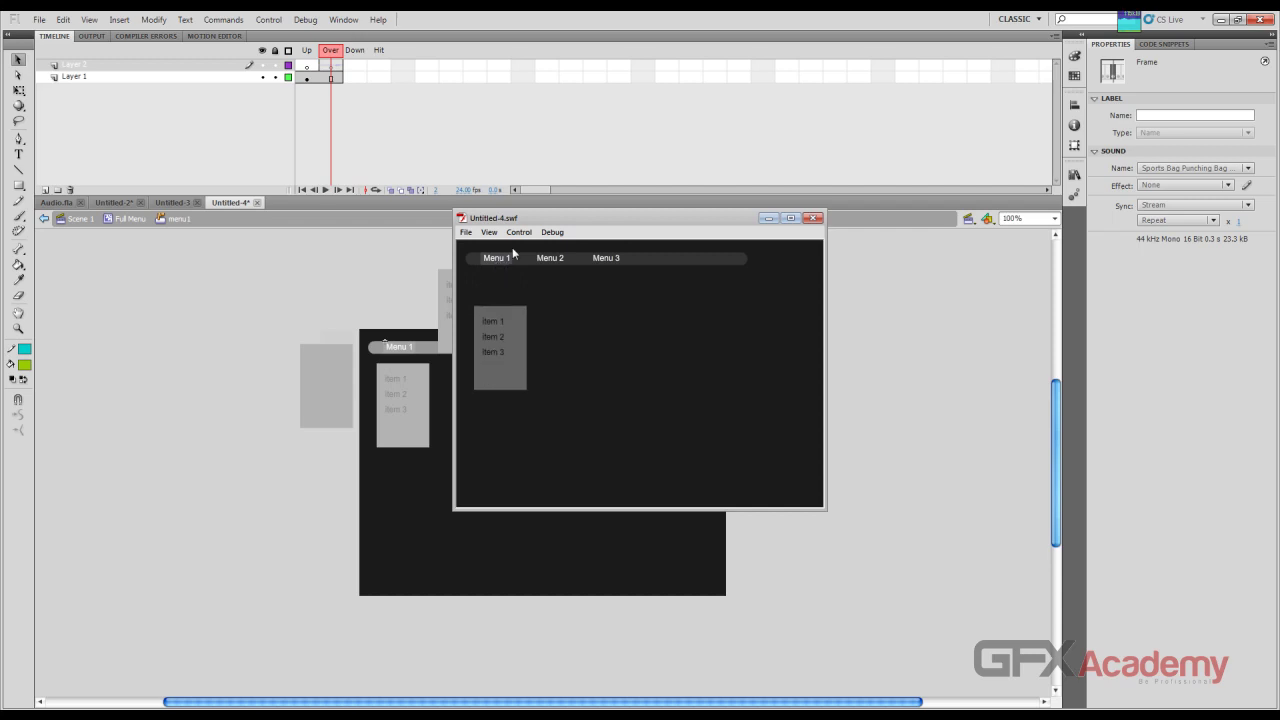
{"action": "left_click", "coordinate": [813, 218]}
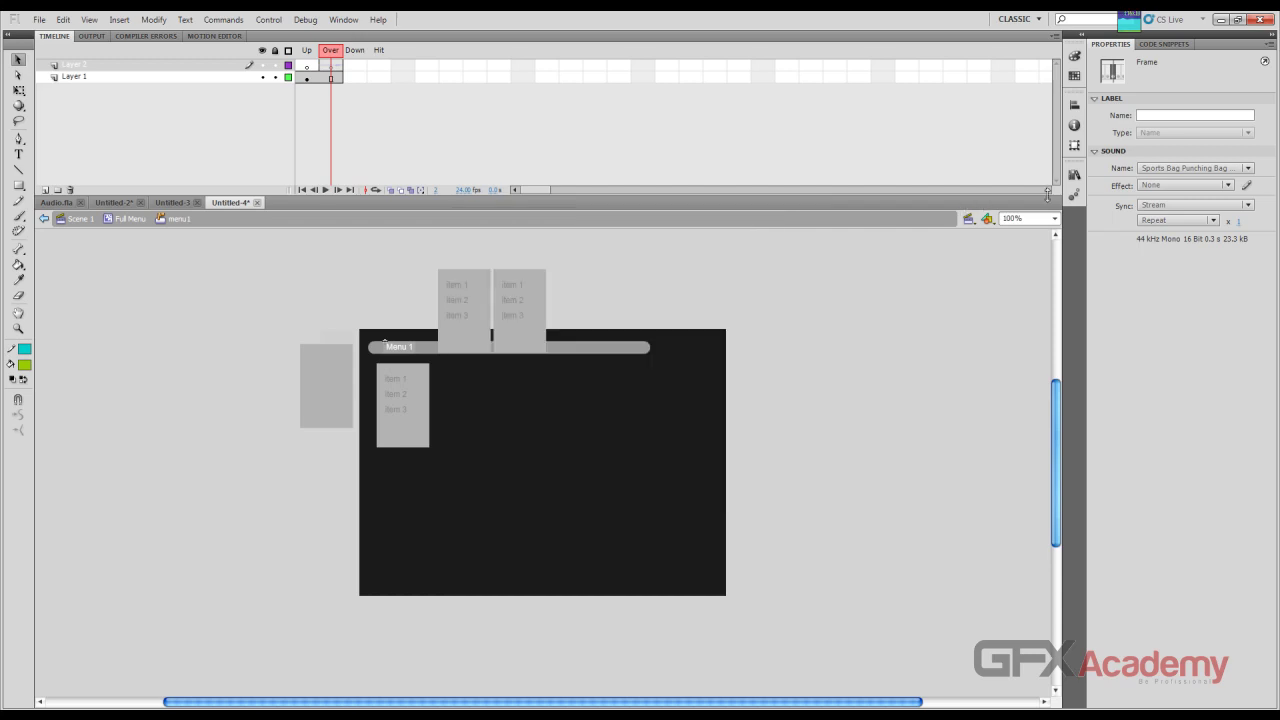
Step: Set the Over frame's sound sync back to Event and test the movie by rolling over the menu buttons
{"action": "left_click", "coordinate": [1171, 206]}
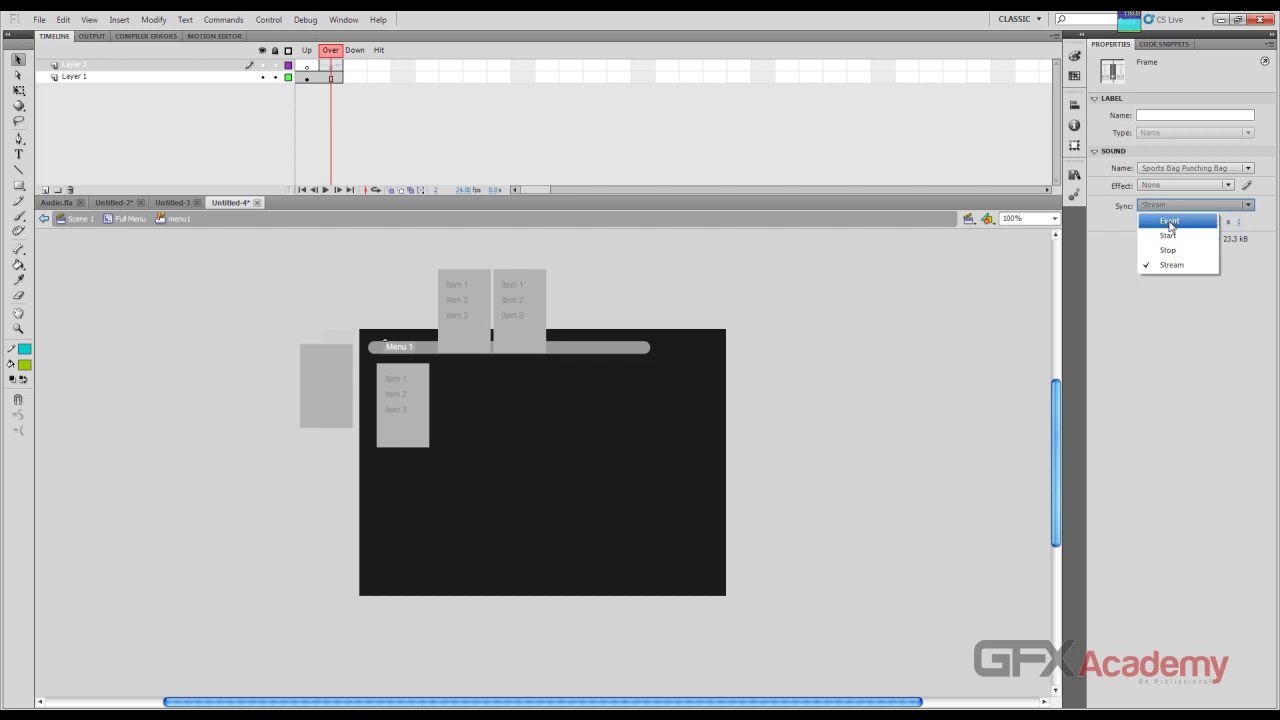
{"action": "left_click", "coordinate": [1170, 221]}
{"action": "key", "text": "ctrl+Return"}
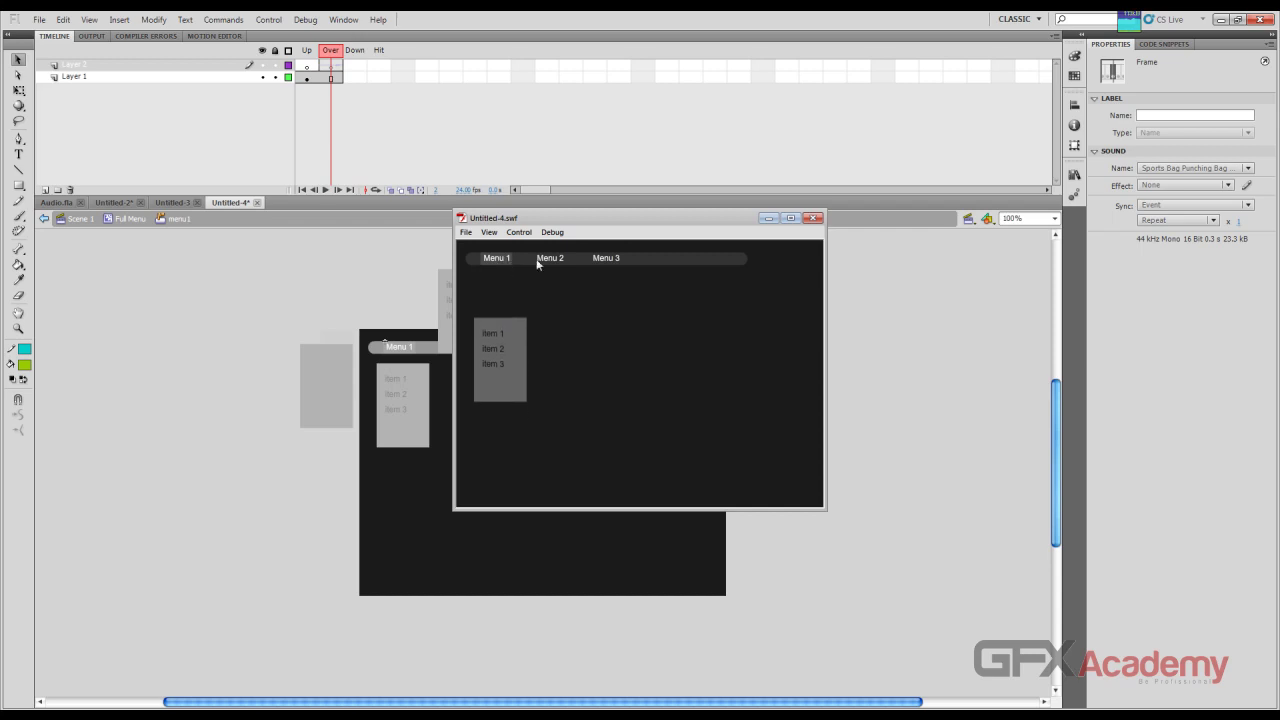
{"action": "left_click", "coordinate": [813, 218]}
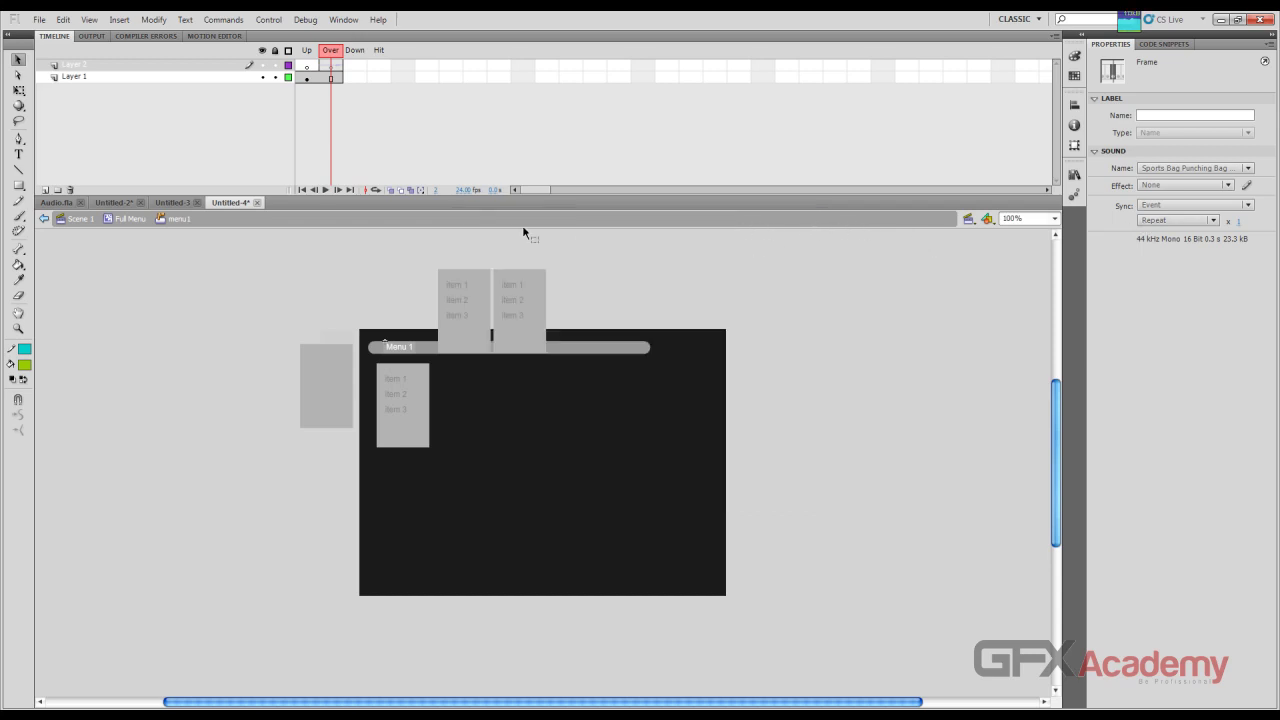
Step: Set the sync of the Menu 1 button's Over frame sound to Start and test the movie by rolling over Menu 1
{"action": "left_click", "coordinate": [1197, 206]}
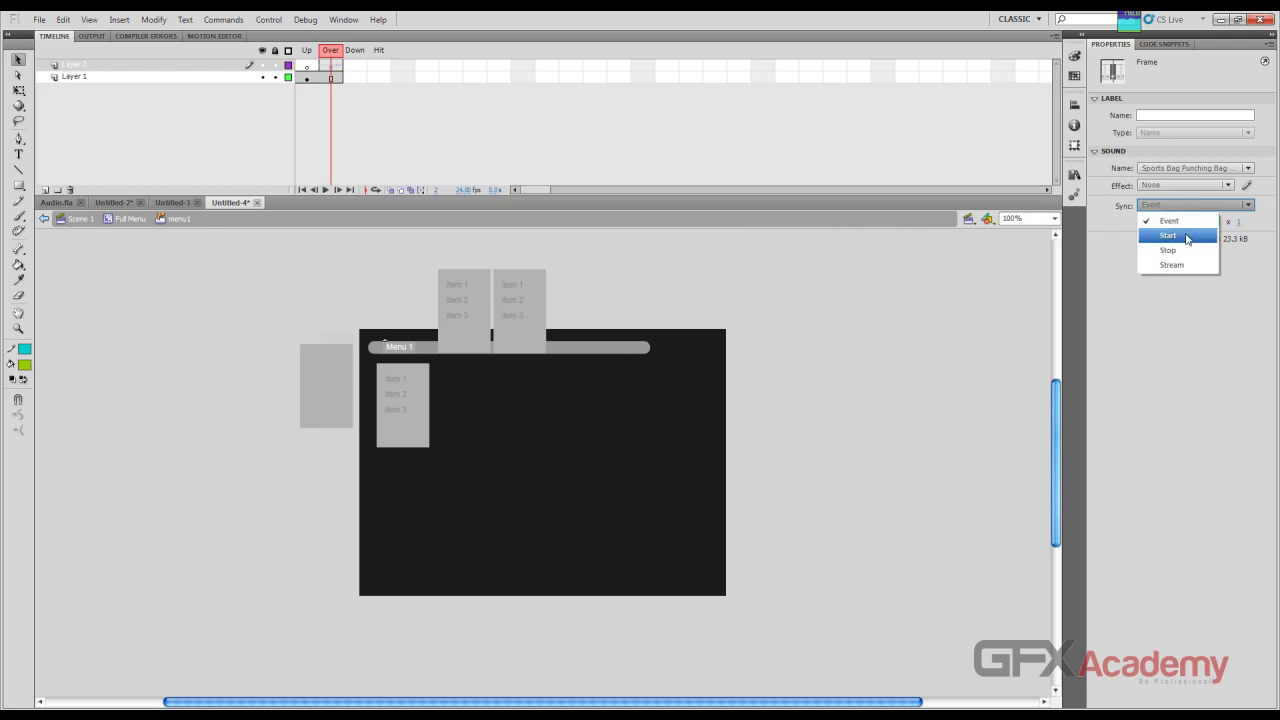
{"action": "left_click", "coordinate": [1165, 236]}
{"action": "key", "text": "ctrl+Return"}
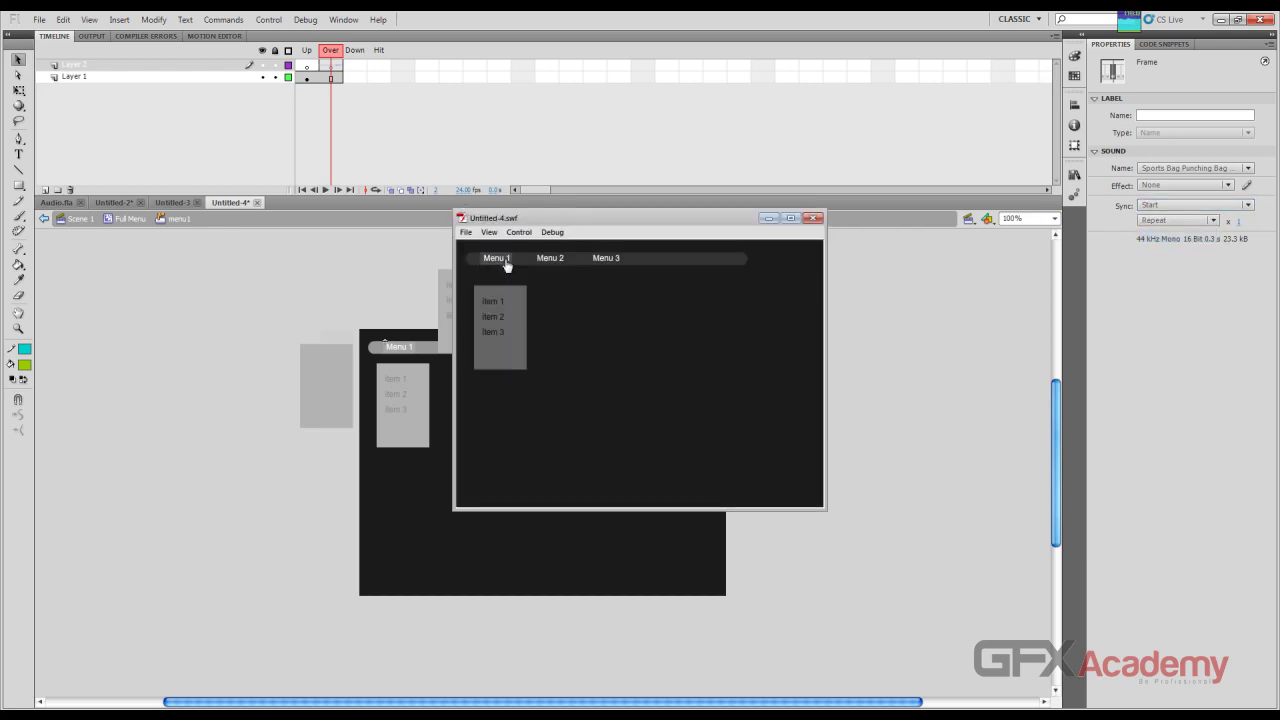
{"action": "left_click", "coordinate": [813, 218]}
Step: Return to the Full Menu clip, hide the menu 2 layer and open the Menu 2 button for editing
{"action": "double_click", "coordinate": [450, 347]}
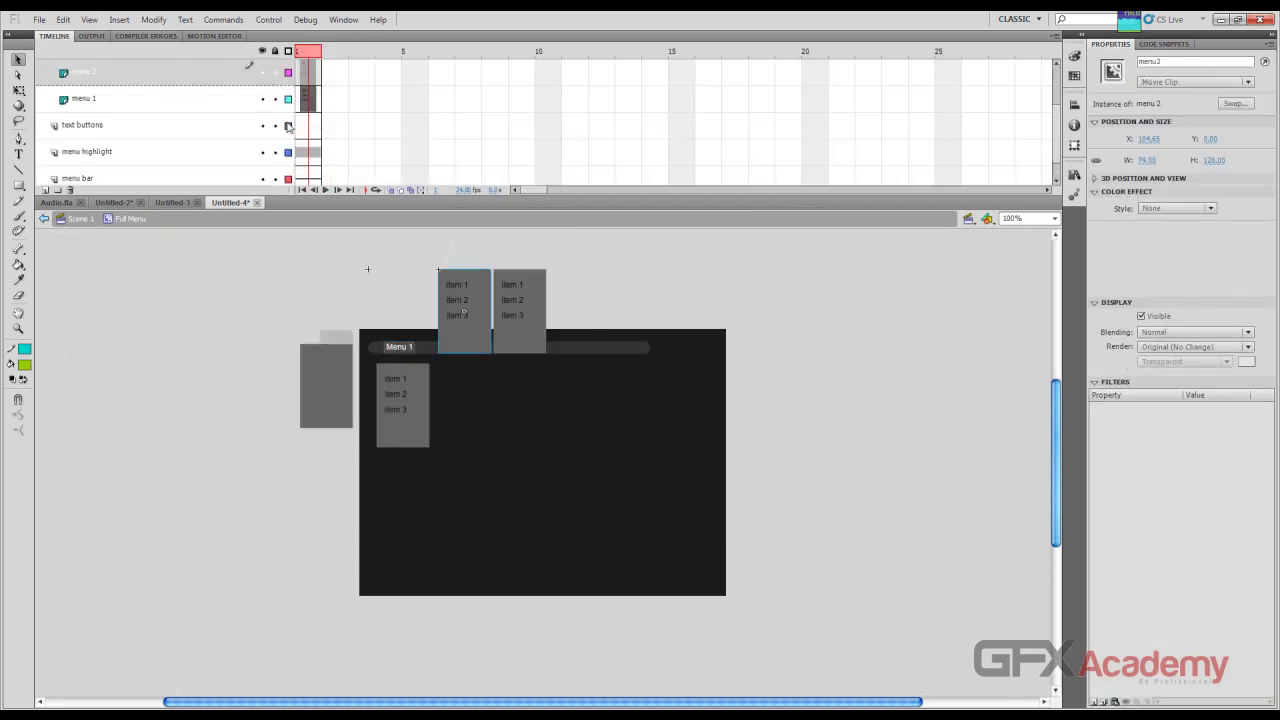
{"action": "left_click", "coordinate": [262, 72]}
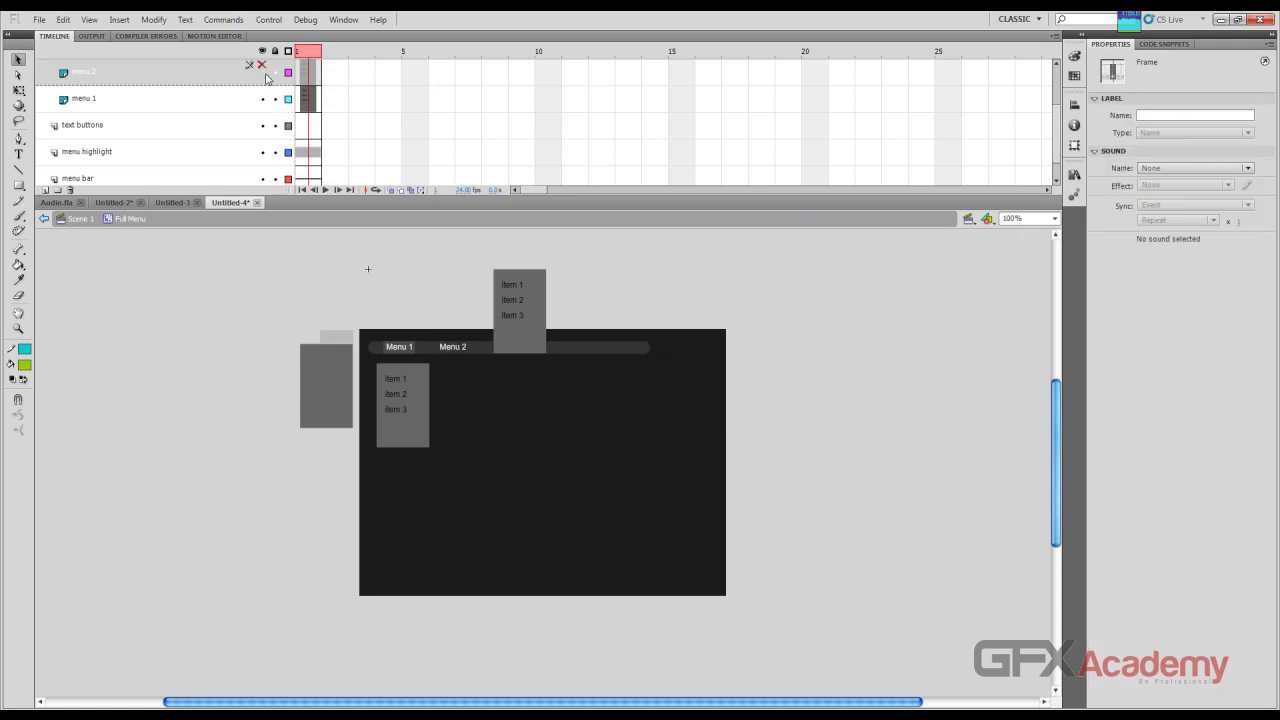
{"action": "left_click", "coordinate": [463, 347]}
{"action": "double_click", "coordinate": [463, 347]}
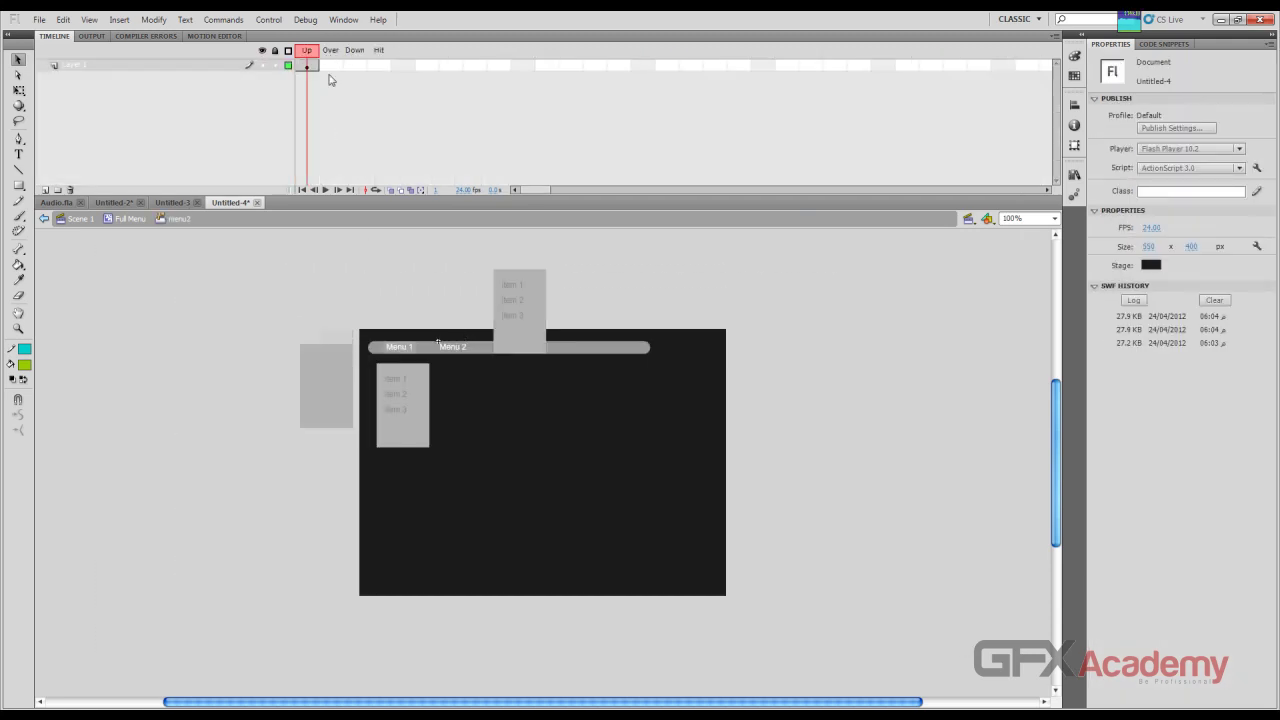
Step: Add a layer with a blank Over keyframe to the Menu 2 button and assign it Sports Bag Punching Bag Hit Single 01.mp3
{"action": "left_click", "coordinate": [45, 189]}
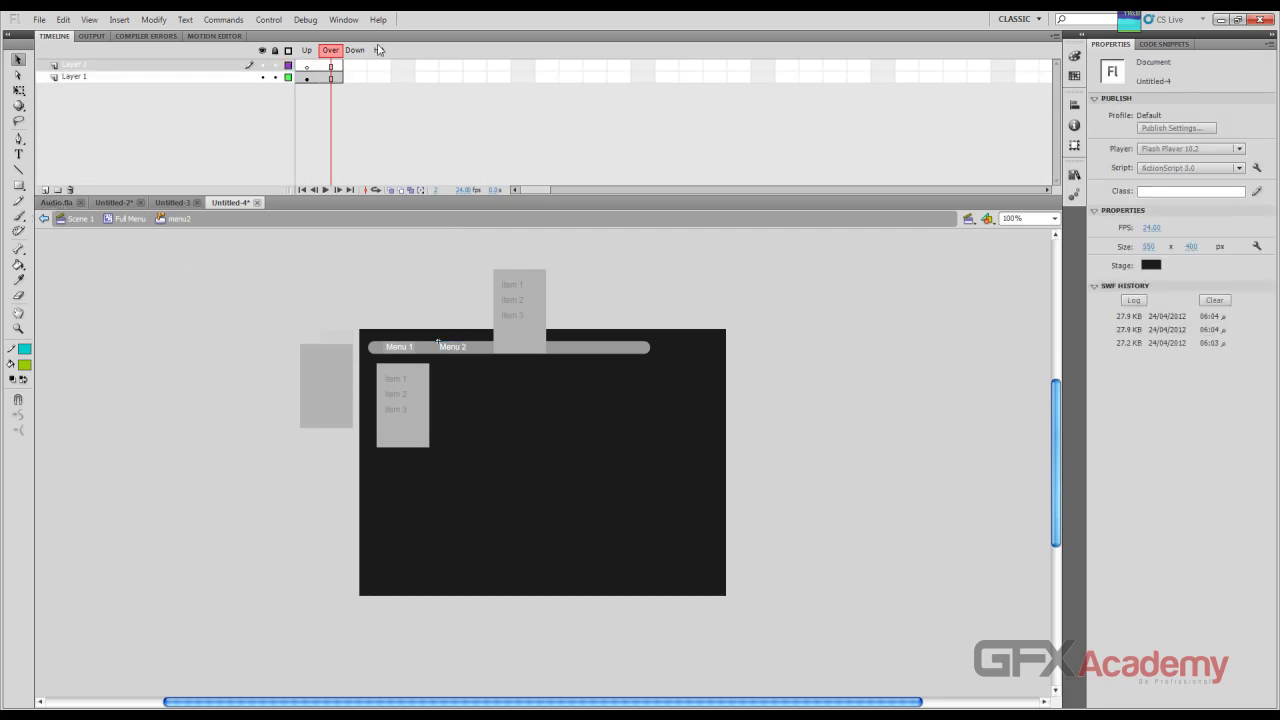
{"action": "right_click", "coordinate": [333, 79]}
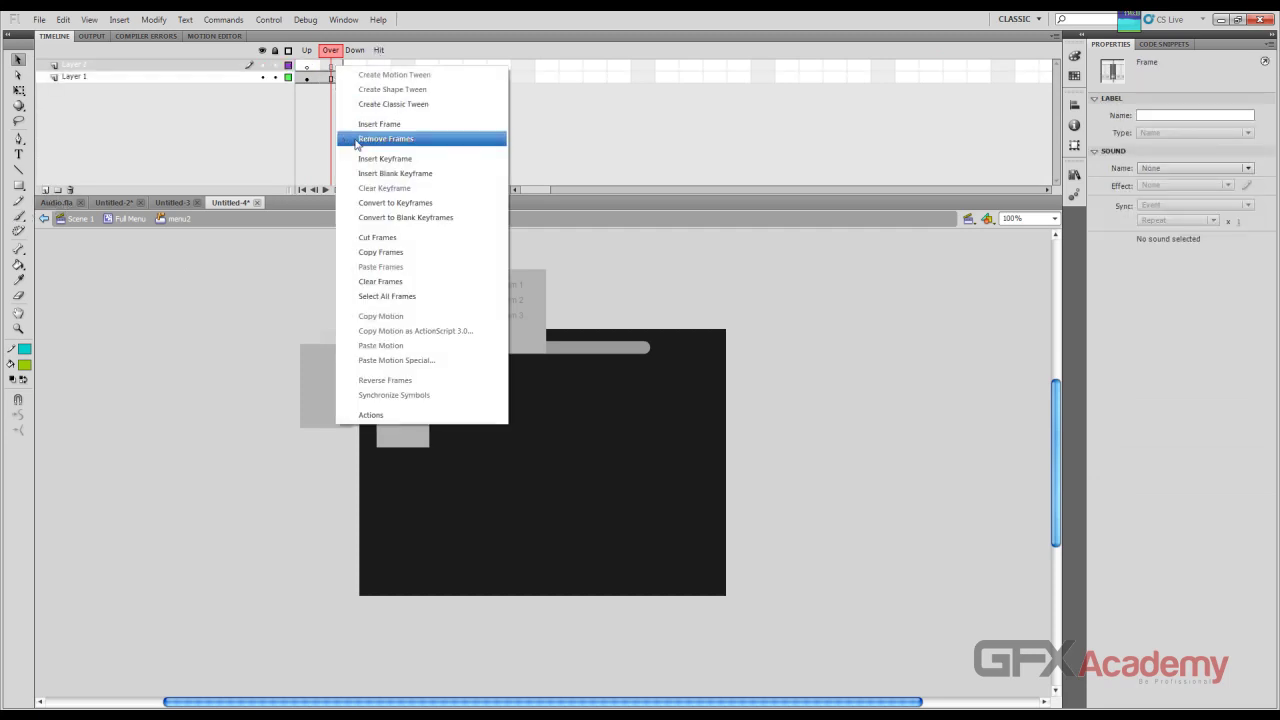
{"action": "left_click", "coordinate": [362, 174]}
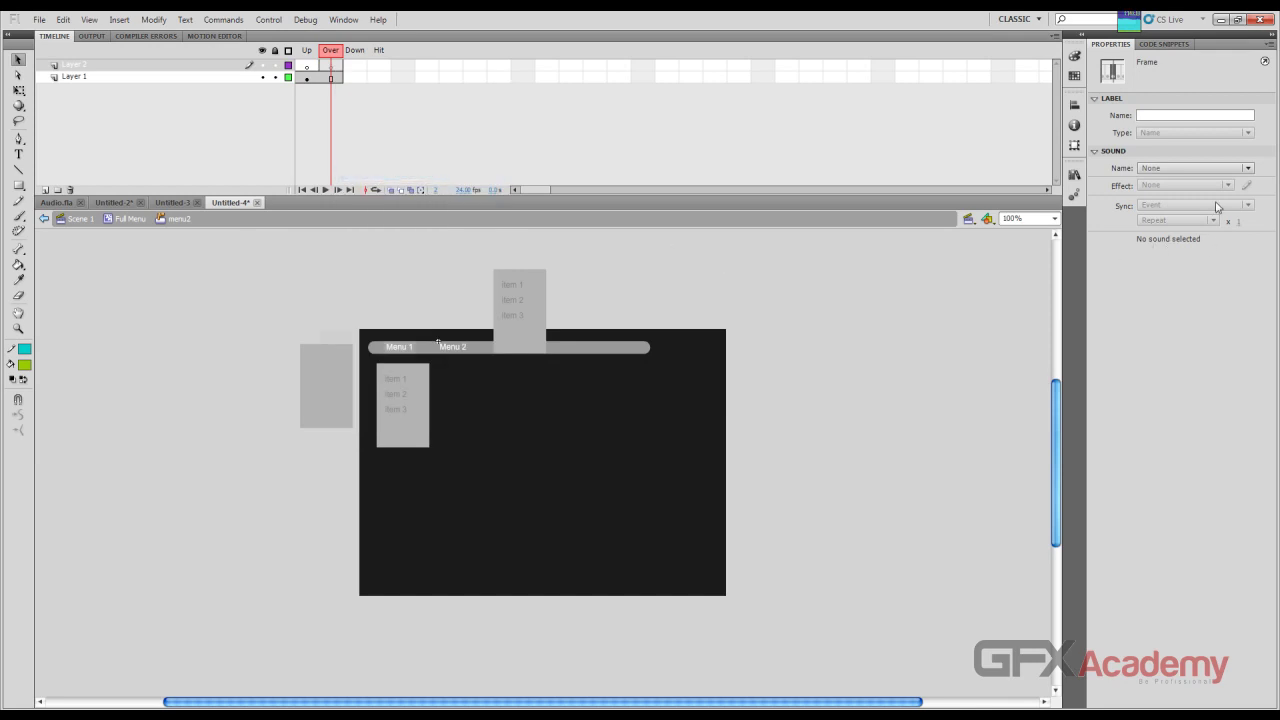
{"action": "left_click", "coordinate": [1248, 168]}
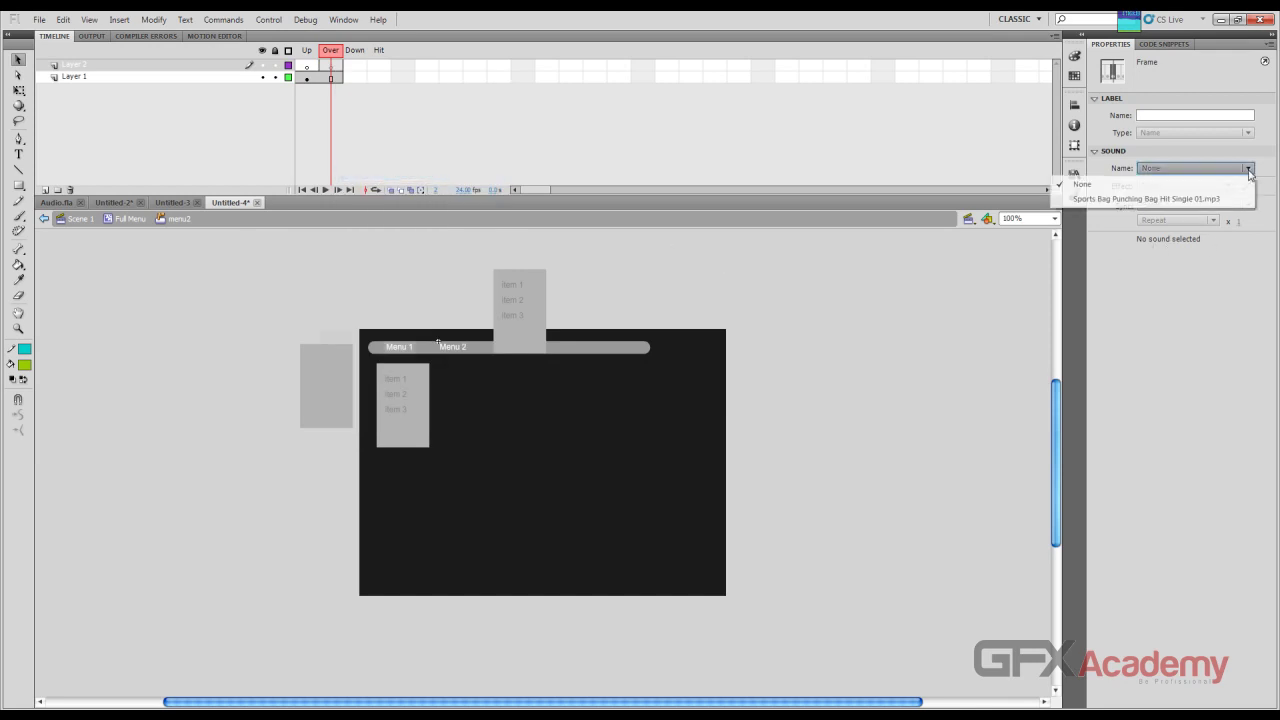
{"action": "left_click", "coordinate": [1182, 200]}
{"action": "left_click", "coordinate": [173, 297]}
{"action": "double_click", "coordinate": [173, 297]}
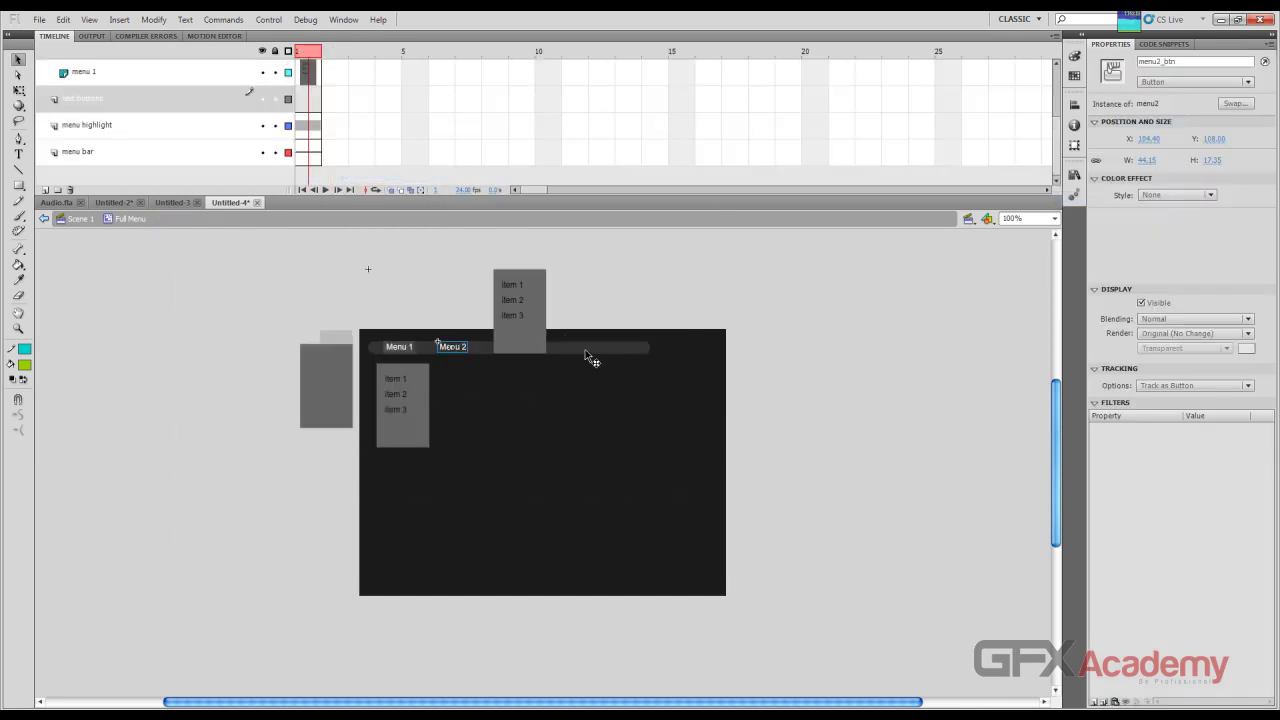
Step: Hide the menu 3 layer in the Full Menu clip and open the Menu 3 button for editing
{"action": "left_click", "coordinate": [540, 336]}
{"action": "left_click", "coordinate": [263, 67]}
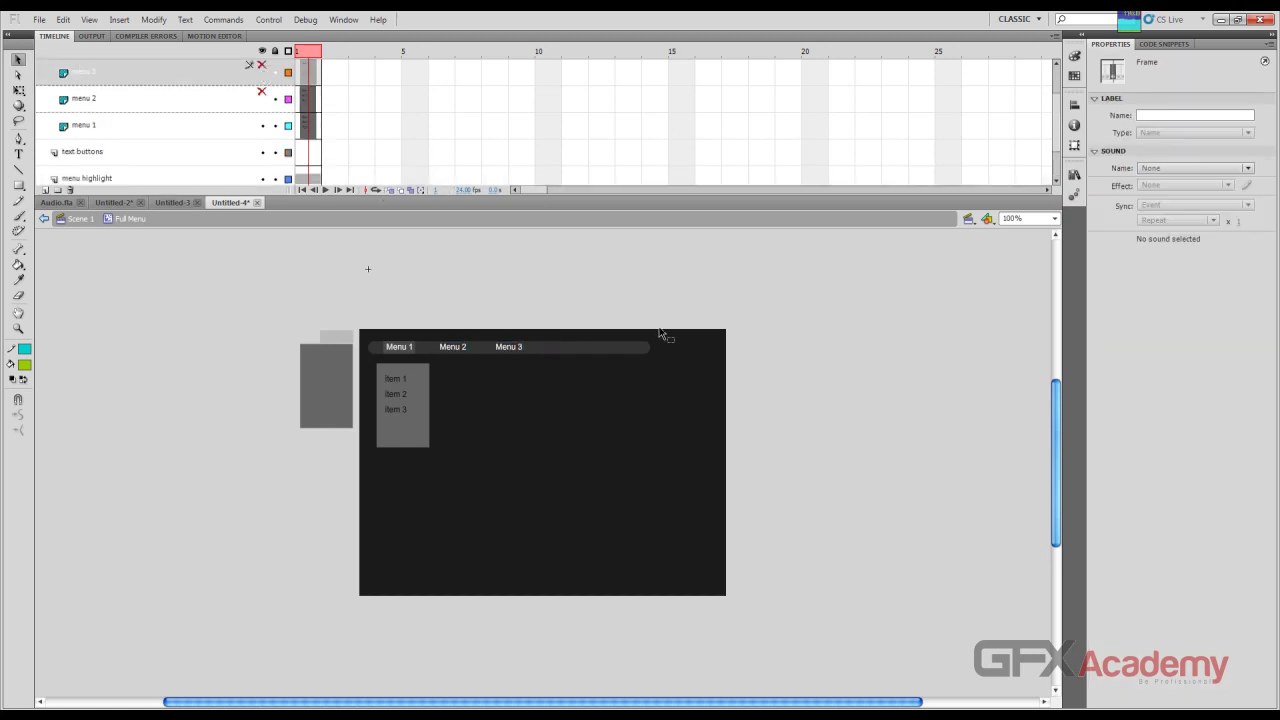
{"action": "left_click", "coordinate": [511, 349]}
{"action": "double_click", "coordinate": [511, 349]}
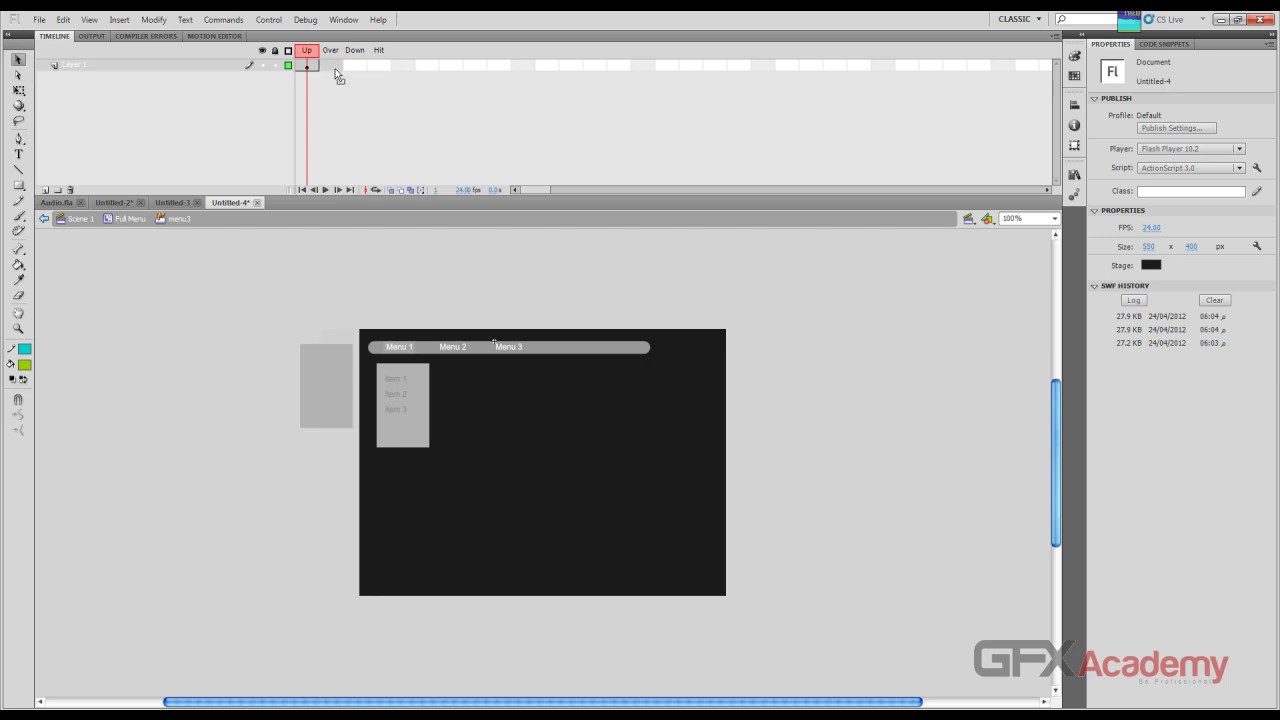
Step: Add a layer with a blank Over keyframe to the Menu 3 button and assign it the Sports Bag Punching Bag Hit Single 01.mp3 sound
{"action": "left_click", "coordinate": [333, 66]}
{"action": "left_click", "coordinate": [45, 189]}
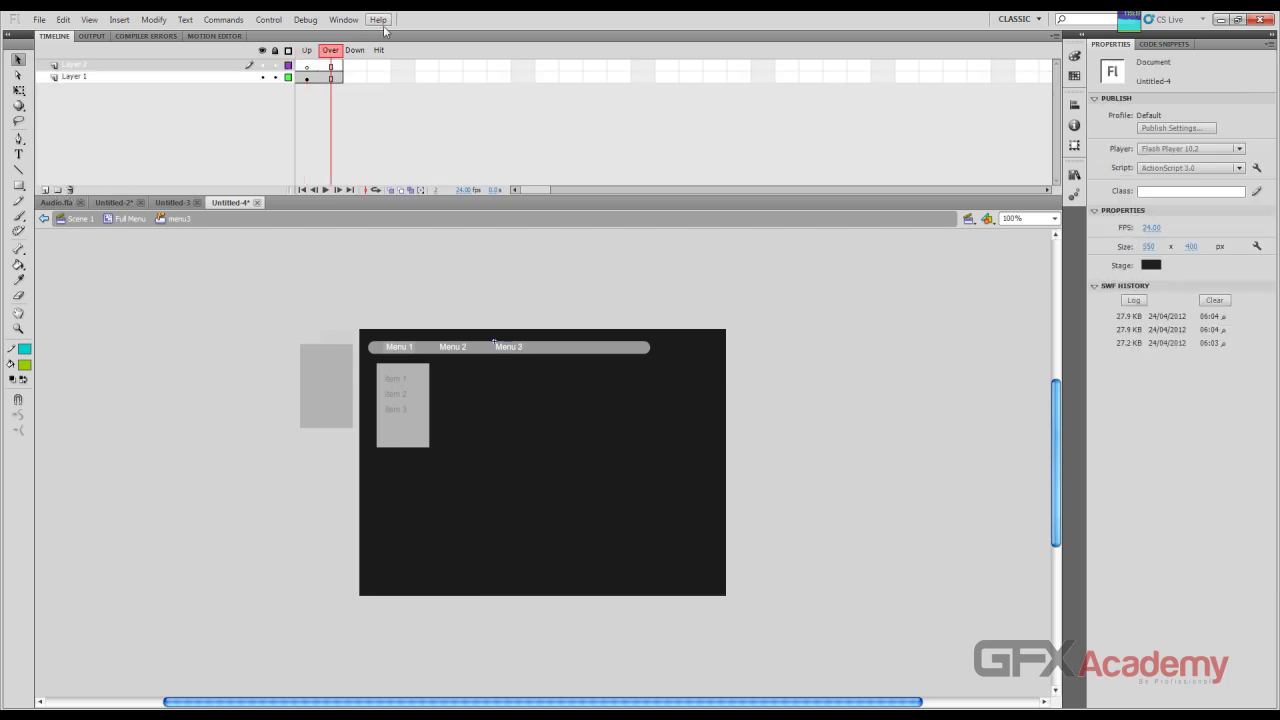
{"action": "right_click", "coordinate": [334, 77]}
{"action": "left_click", "coordinate": [383, 163]}
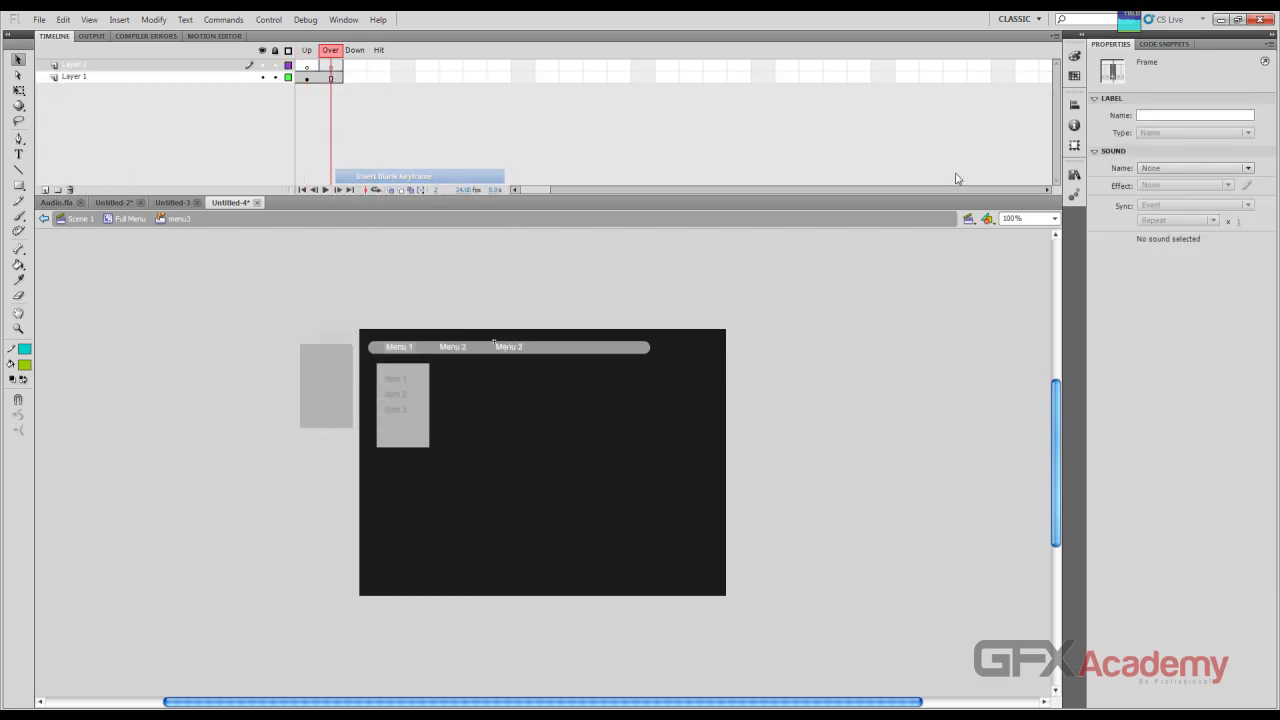
{"action": "left_click", "coordinate": [1195, 168]}
{"action": "left_click", "coordinate": [1191, 199]}
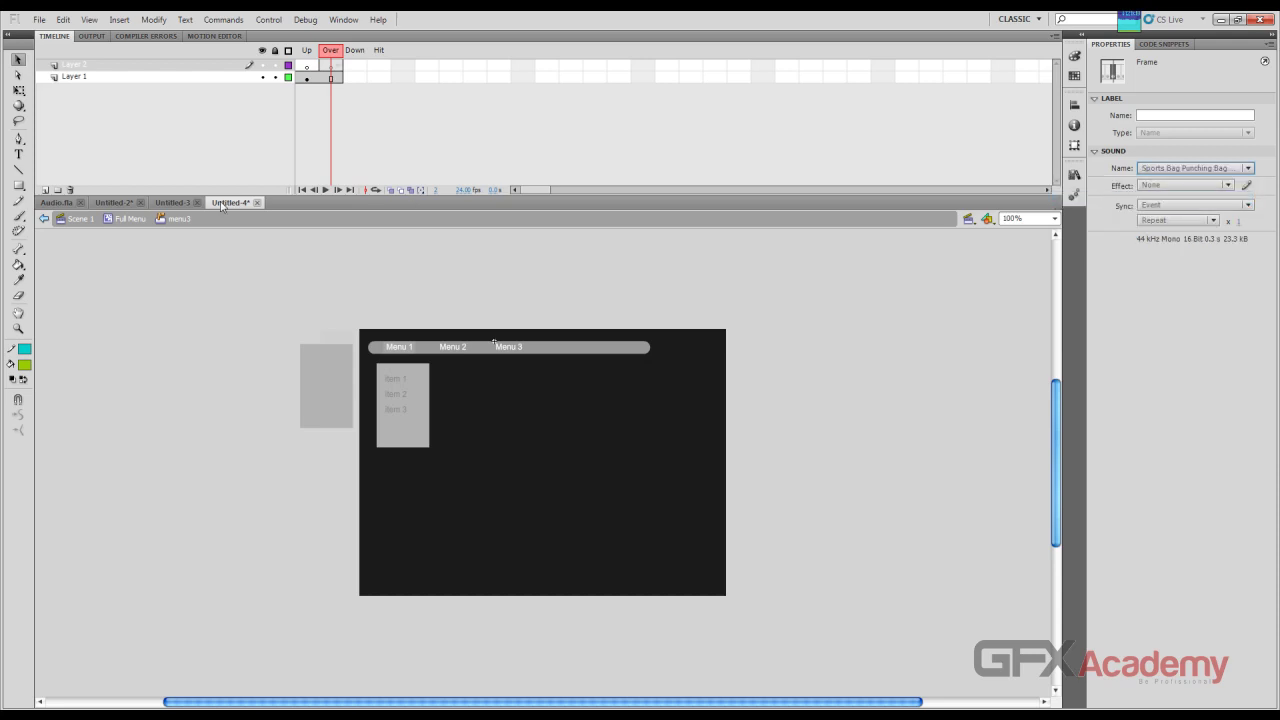
{"action": "double_click", "coordinate": [177, 243]}
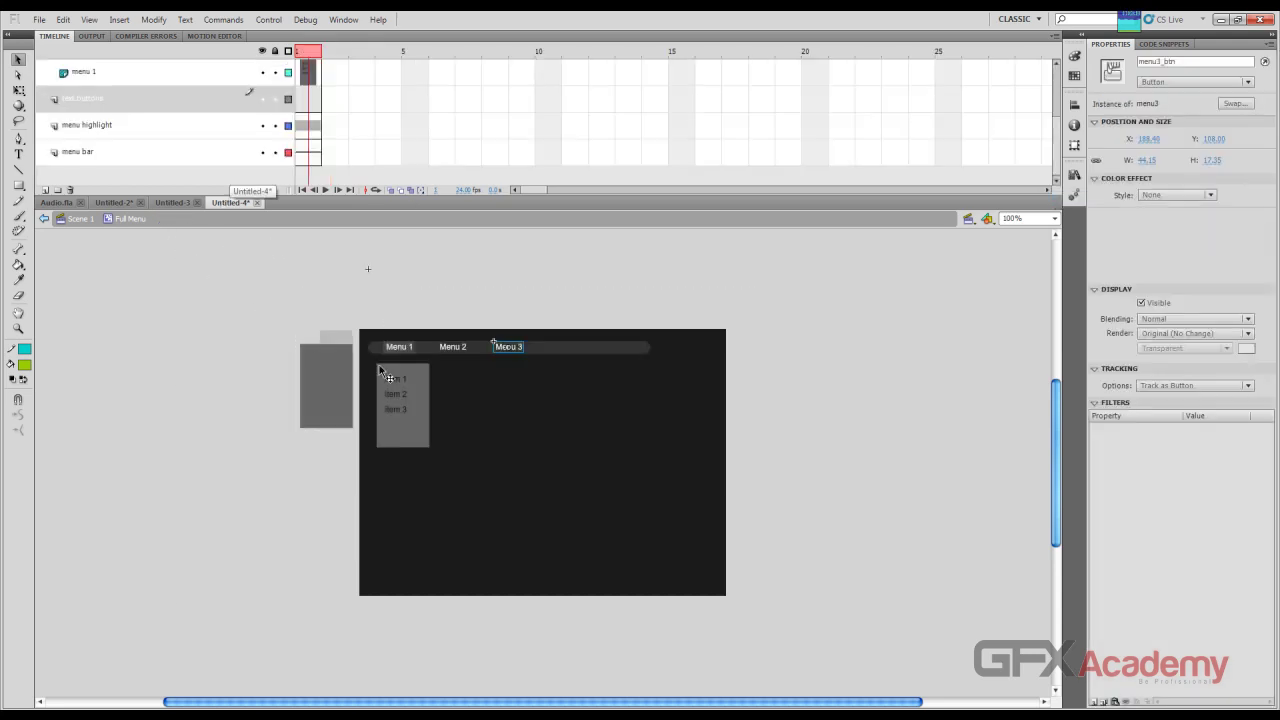
Step: Move the menu 1 drop-down clip straight up above the menu bar, to Y -18.65
{"action": "left_click", "coordinate": [424, 376]}
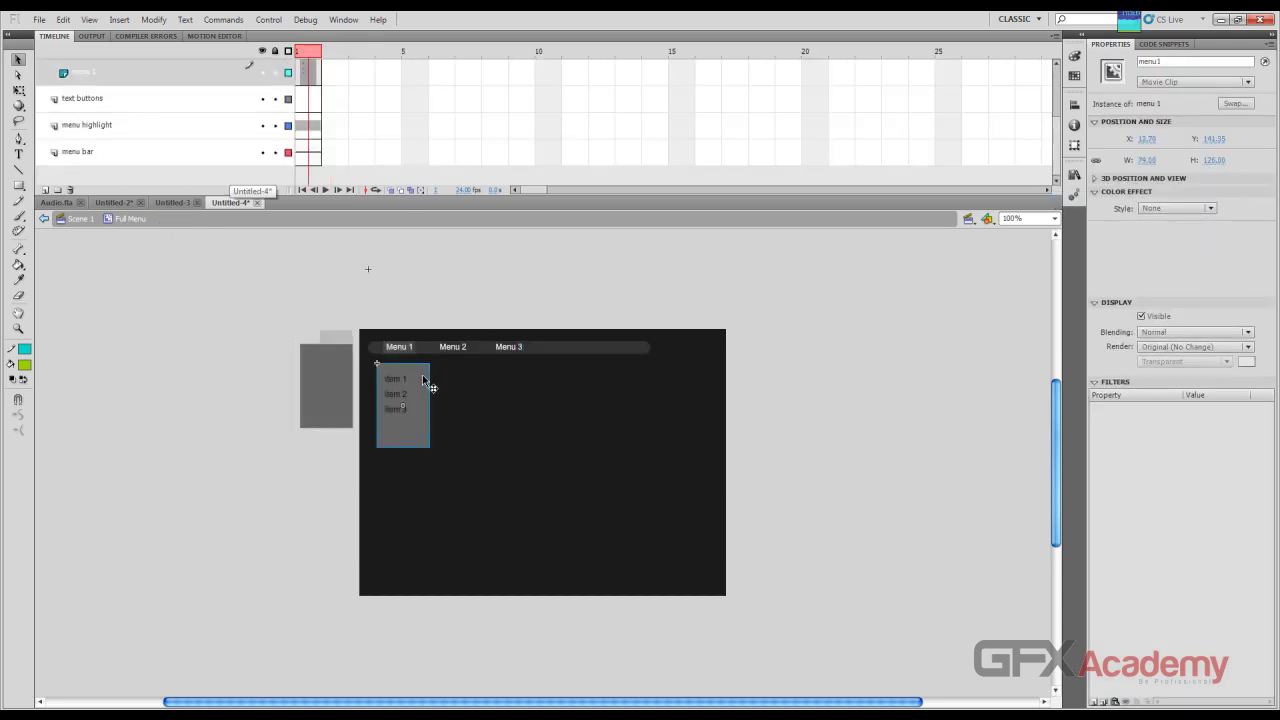
{"action": "key", "text": "shift+Up"}
{"action": "key", "text": "shift+Up"}
{"action": "key", "text": "shift+Up"}
{"action": "key", "text": "shift+Up"}
{"action": "key", "text": "shift+Up"}
{"action": "key", "text": "shift+Up"}
{"action": "key", "text": "shift+Up"}
{"action": "key", "text": "shift+Up"}
{"action": "key", "text": "shift+Up"}
{"action": "key", "text": "shift+Up"}
{"action": "key", "text": "shift+Up"}
{"action": "key", "text": "shift+Up"}
{"action": "key", "text": "shift+Up"}
{"action": "key", "text": "shift+Up"}
{"action": "key", "text": "shift+Up"}
{"action": "key", "text": "shift+Up"}
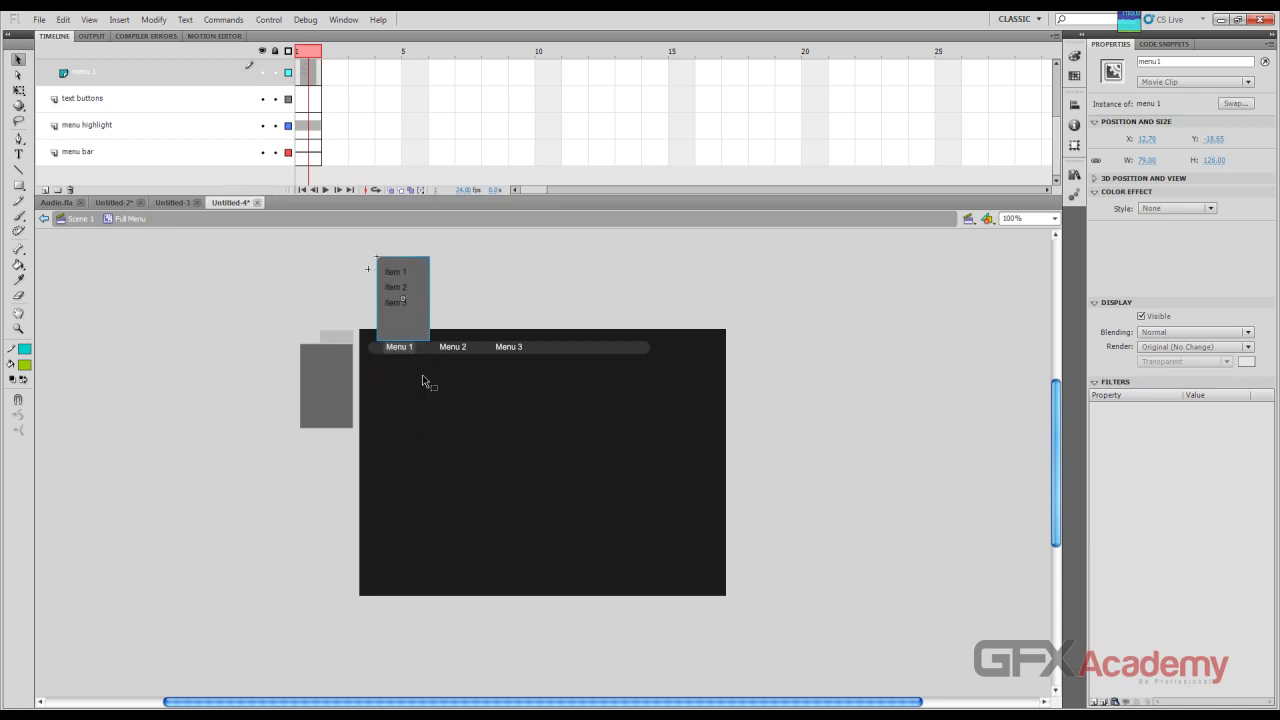
Step: Test the movie by rolling over Menu 2 and Menu 3, and close the preview
{"action": "key", "text": "ctrl+Return"}
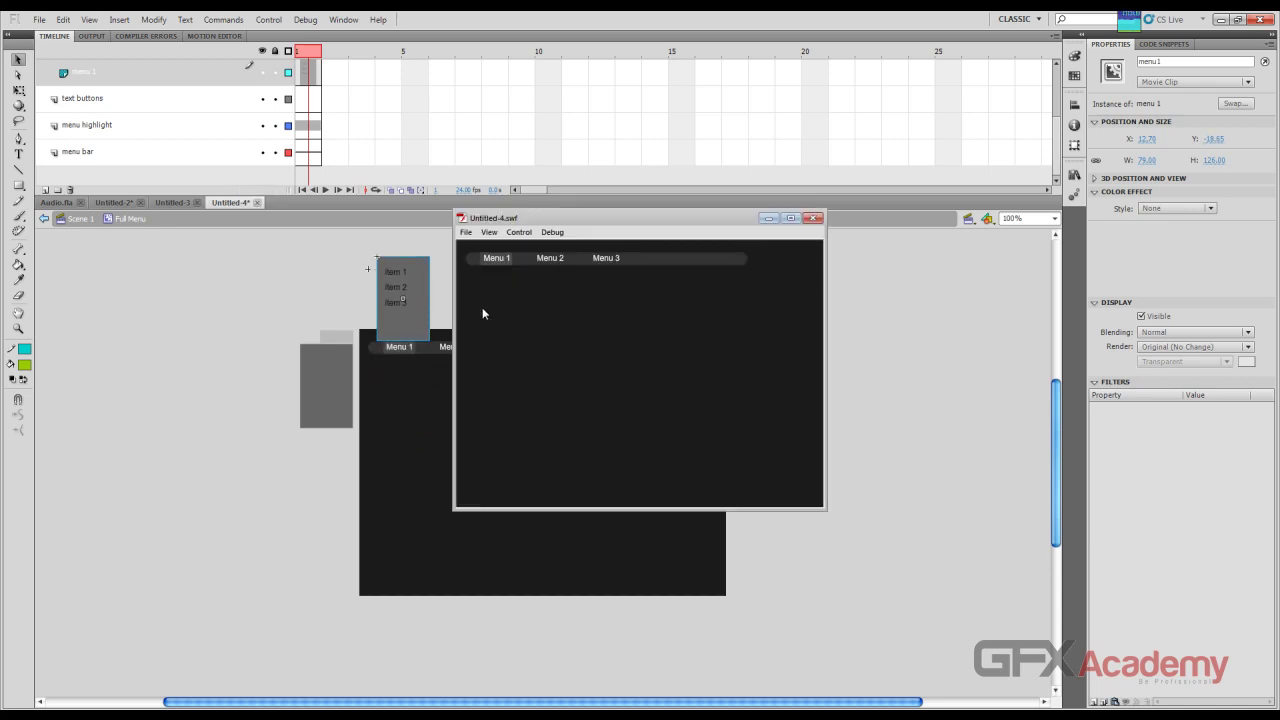
{"action": "mouse_move", "coordinate": [561, 267]}
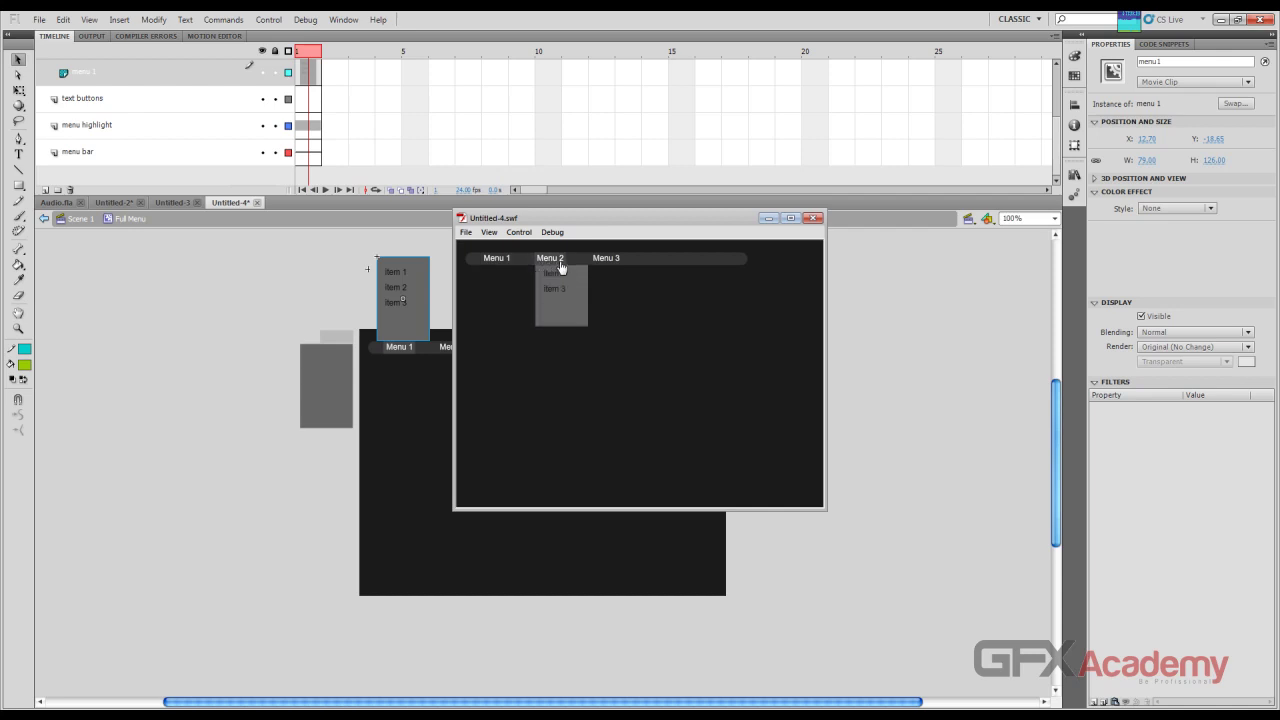
{"action": "mouse_move", "coordinate": [629, 258]}
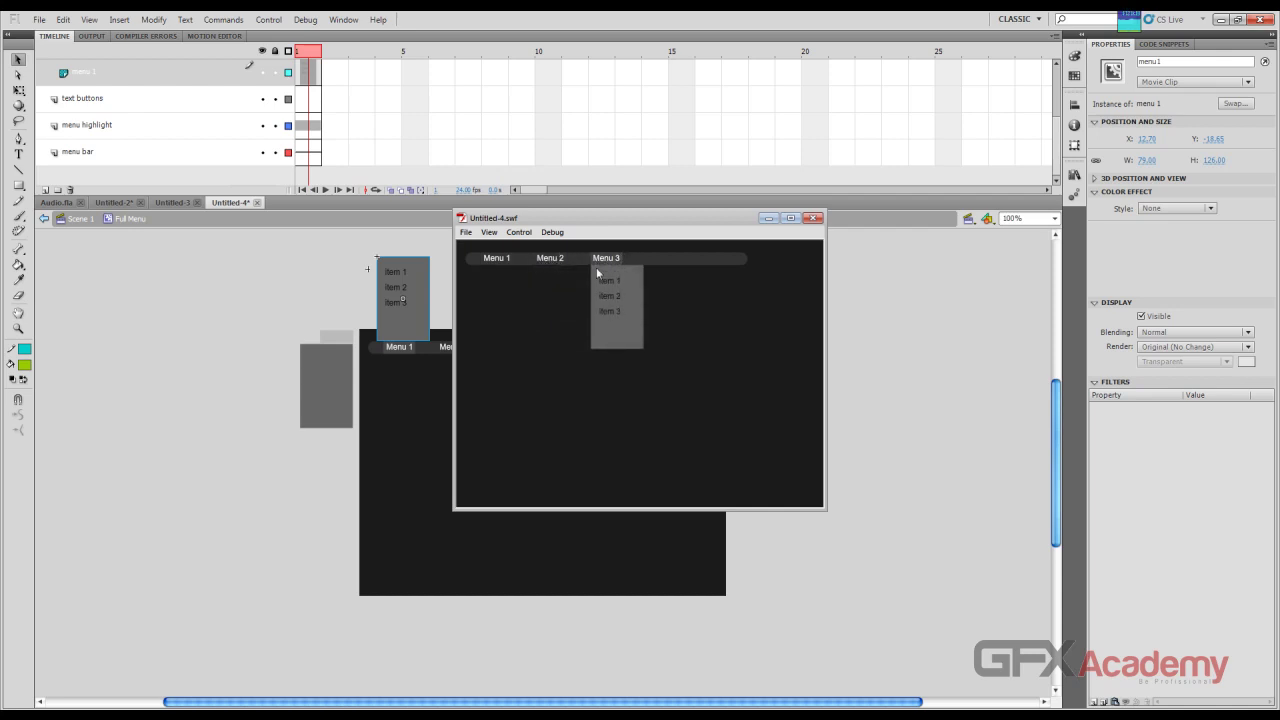
{"action": "left_click", "coordinate": [812, 219]}
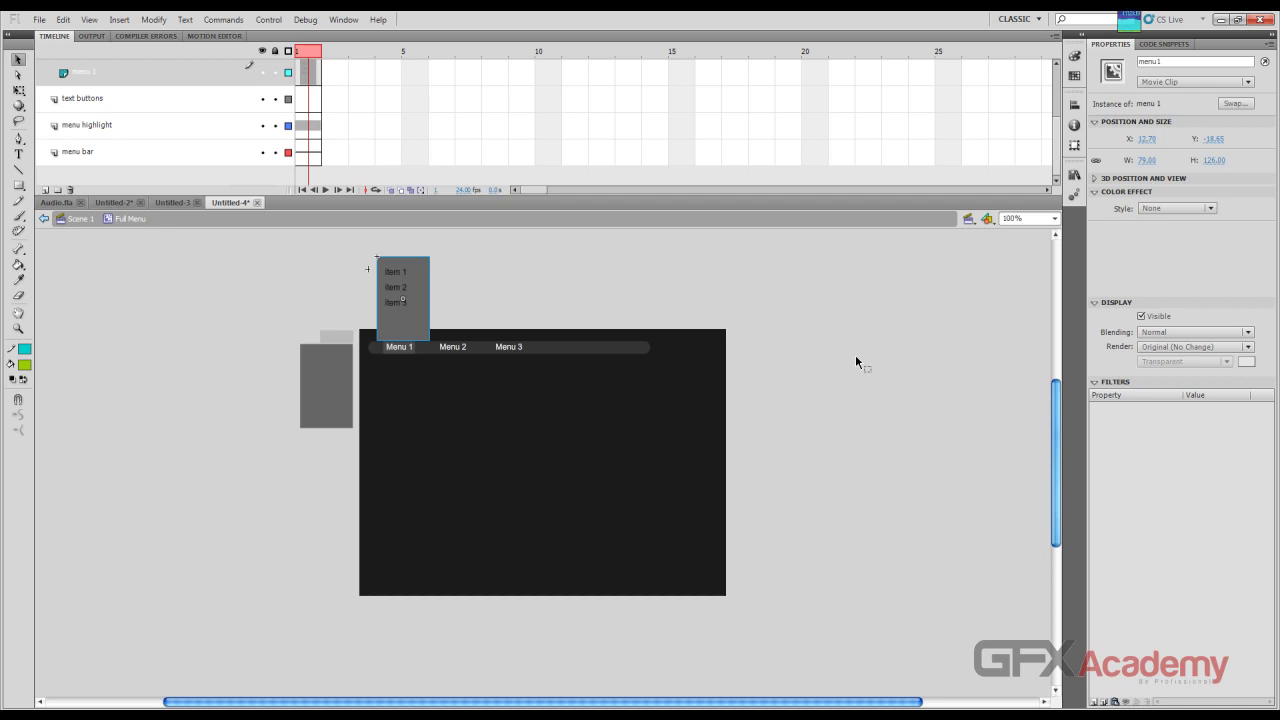
Step: Examine the properties of the Sports Bag Punching Bag Hit sound in the library without changing its compression settings
{"action": "left_click", "coordinate": [1075, 174]}
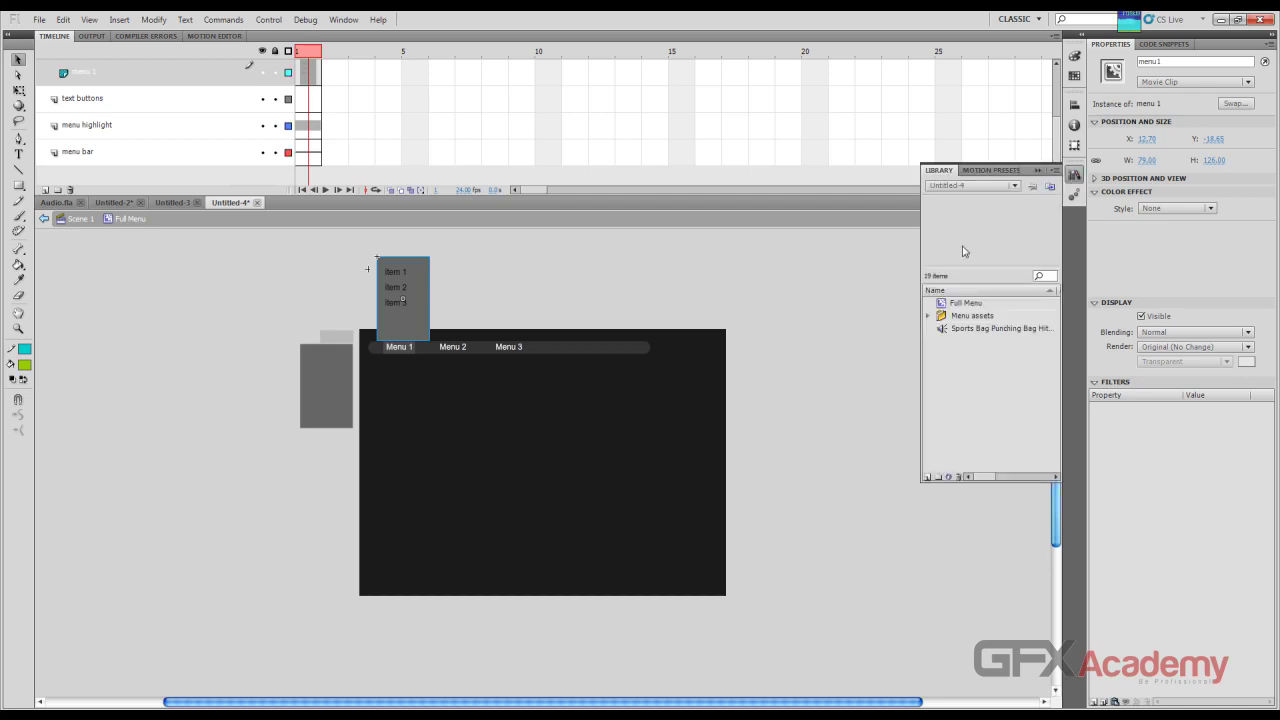
{"action": "double_click", "coordinate": [940, 329]}
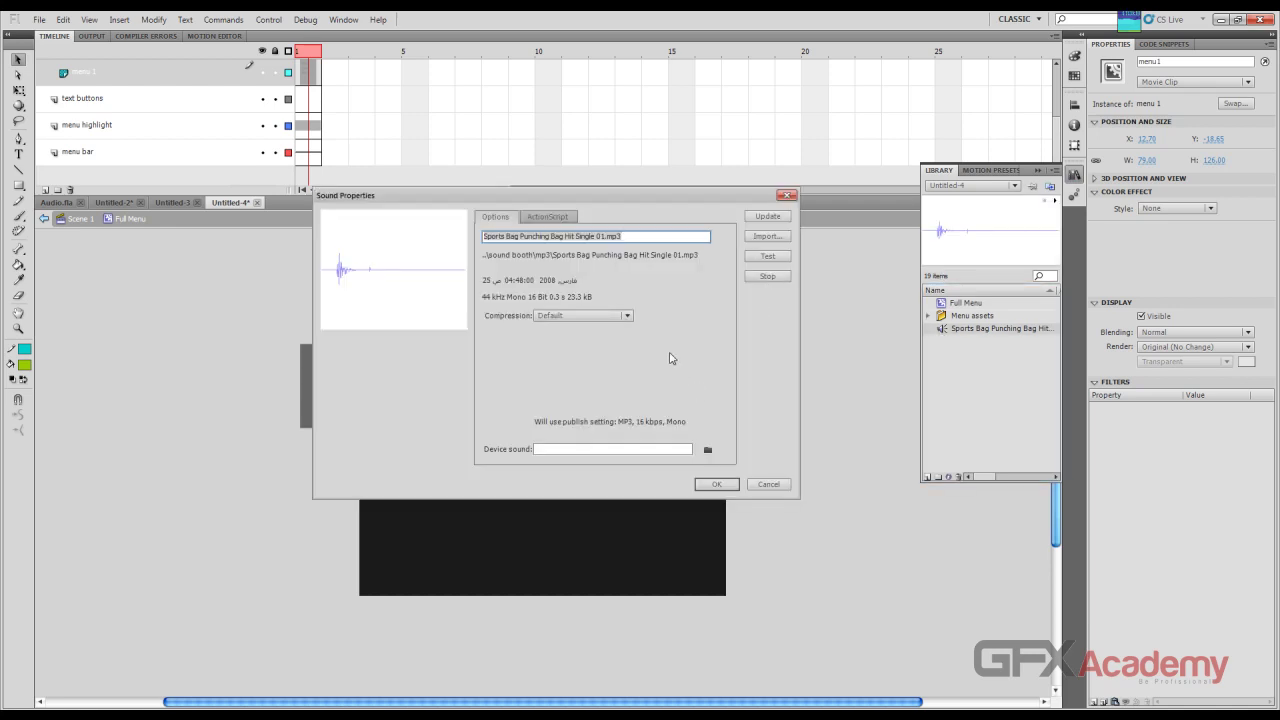
{"action": "left_click", "coordinate": [775, 487]}
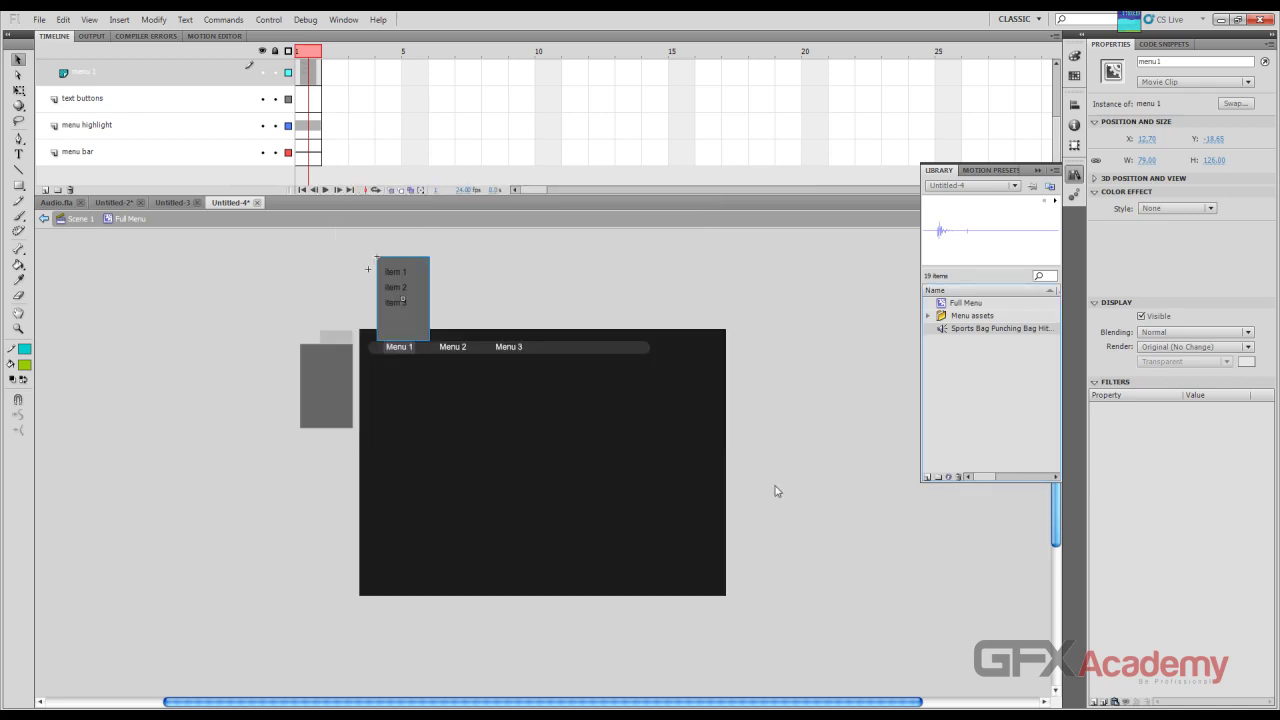